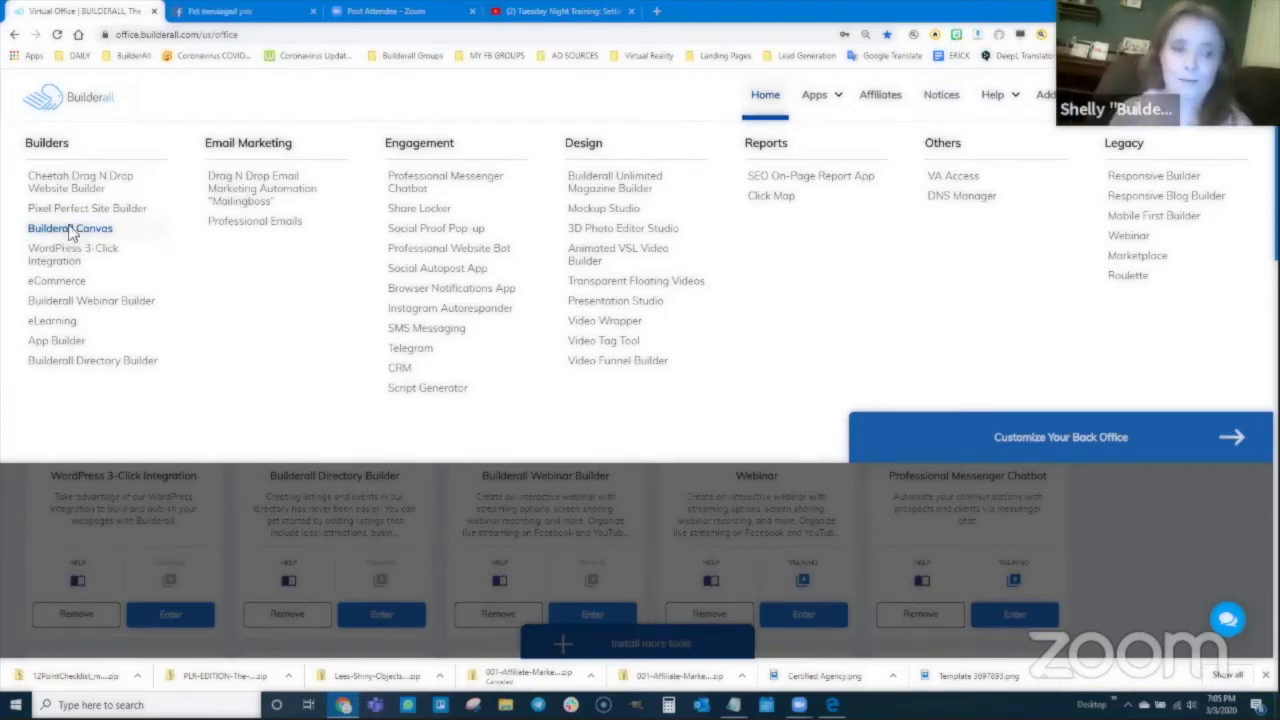
Step: Start a new Canvas funnel with title and description 'Uke Member Area'
left_click(71, 232)
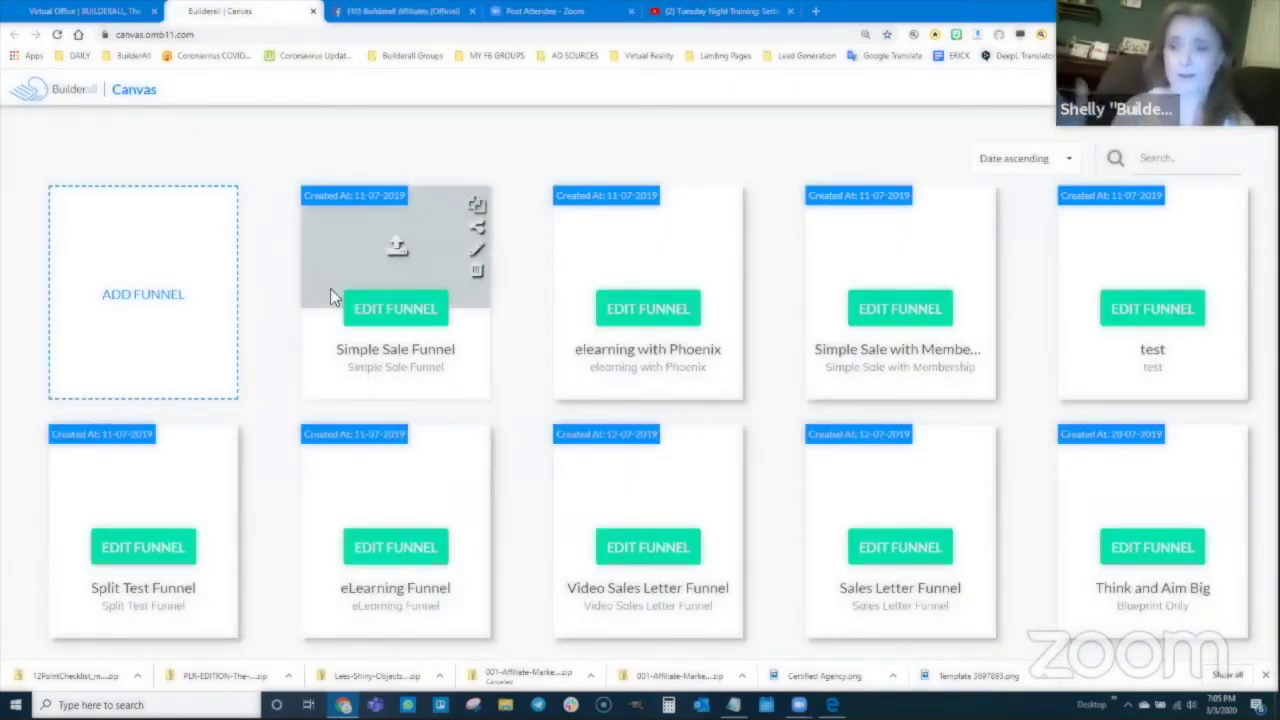
left_click(130, 298)
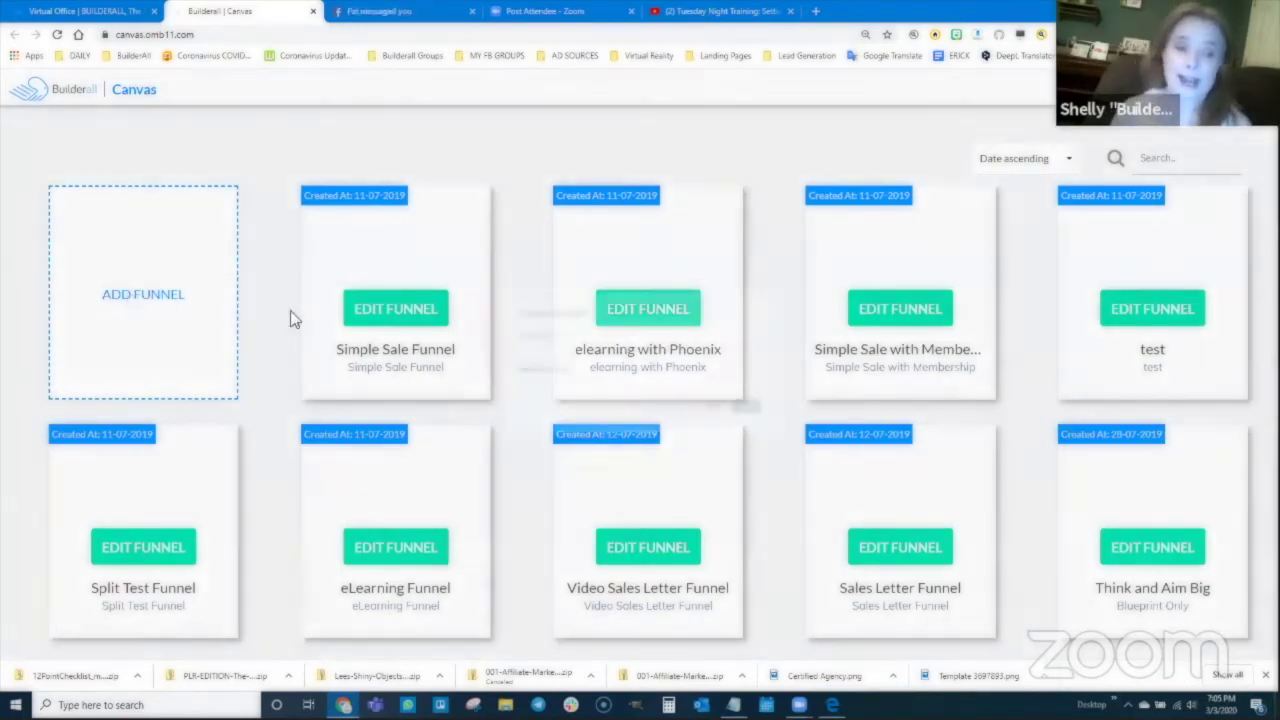
left_click(472, 344)
type("U")
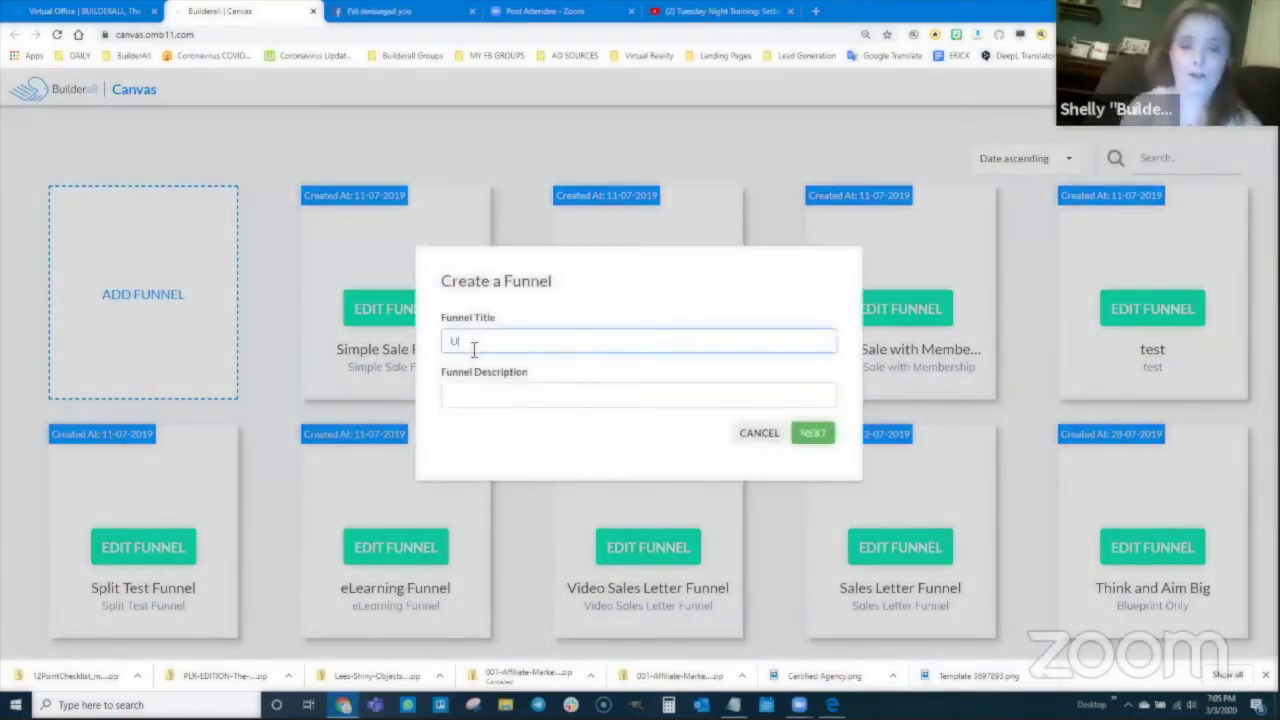
type("ke Member Area")
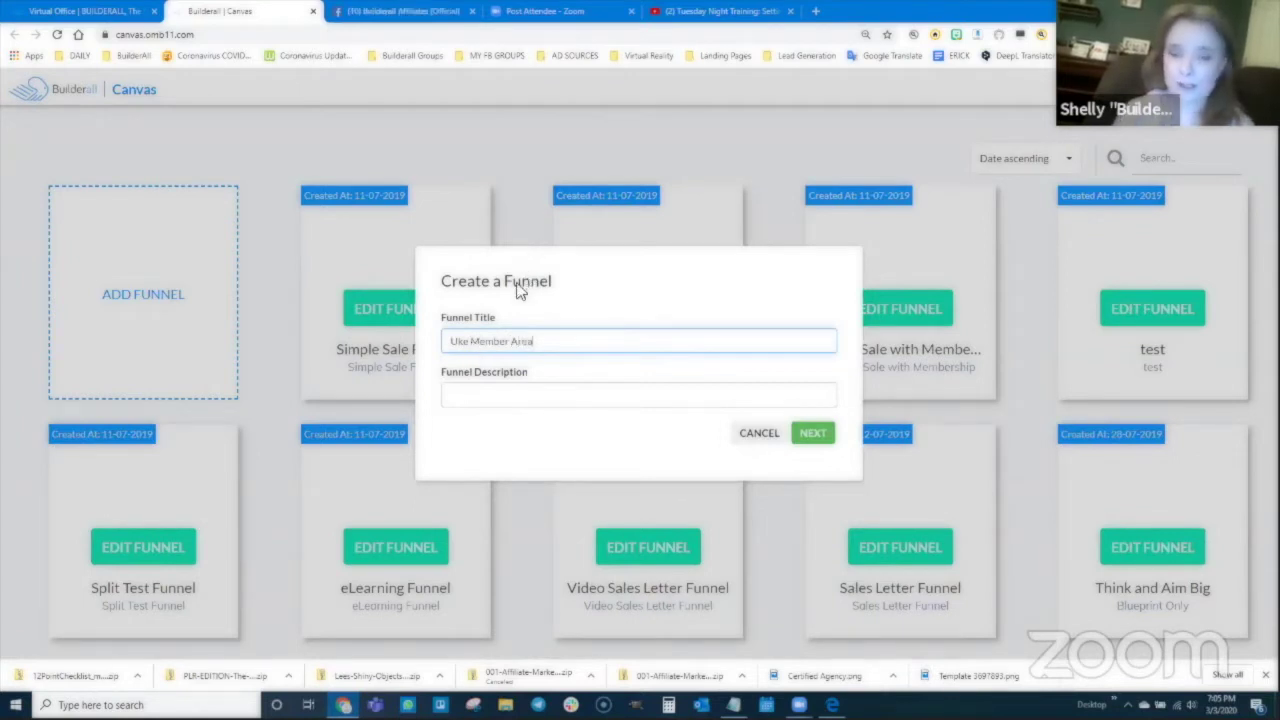
left_click_drag(537, 341, 448, 344)
key("ctrl+c")
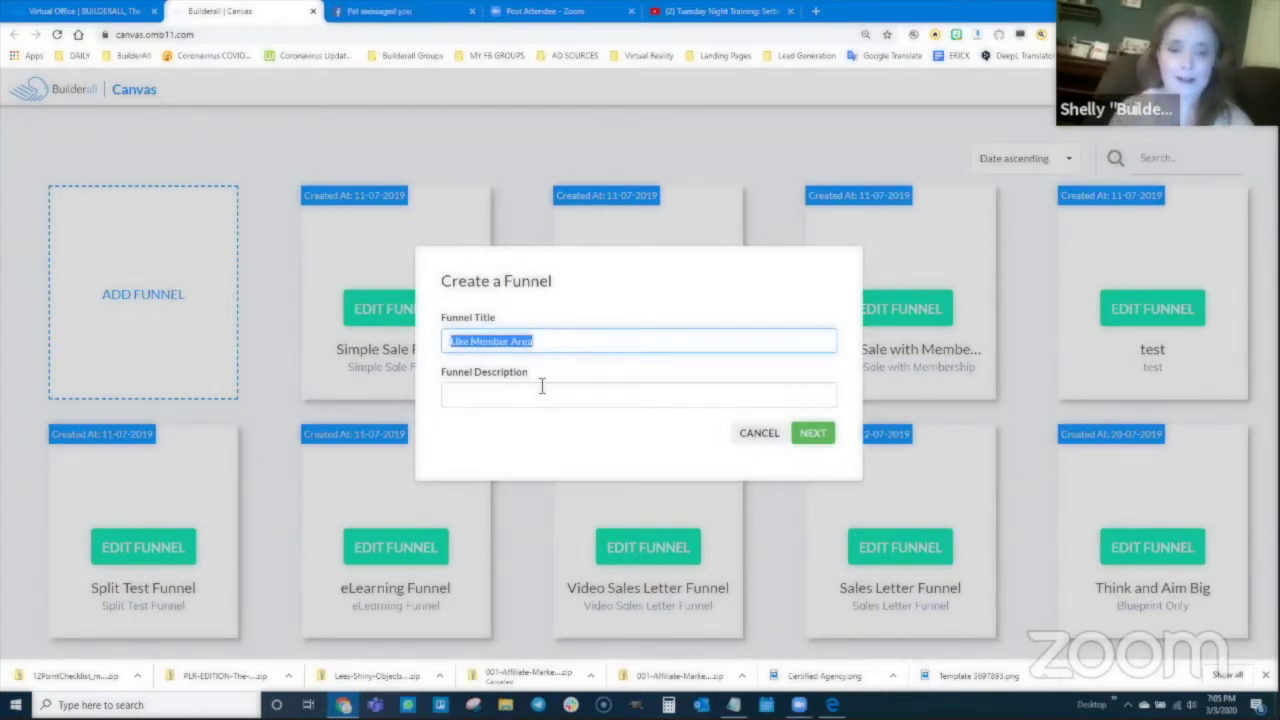
left_click(540, 390)
key("ctrl+v")
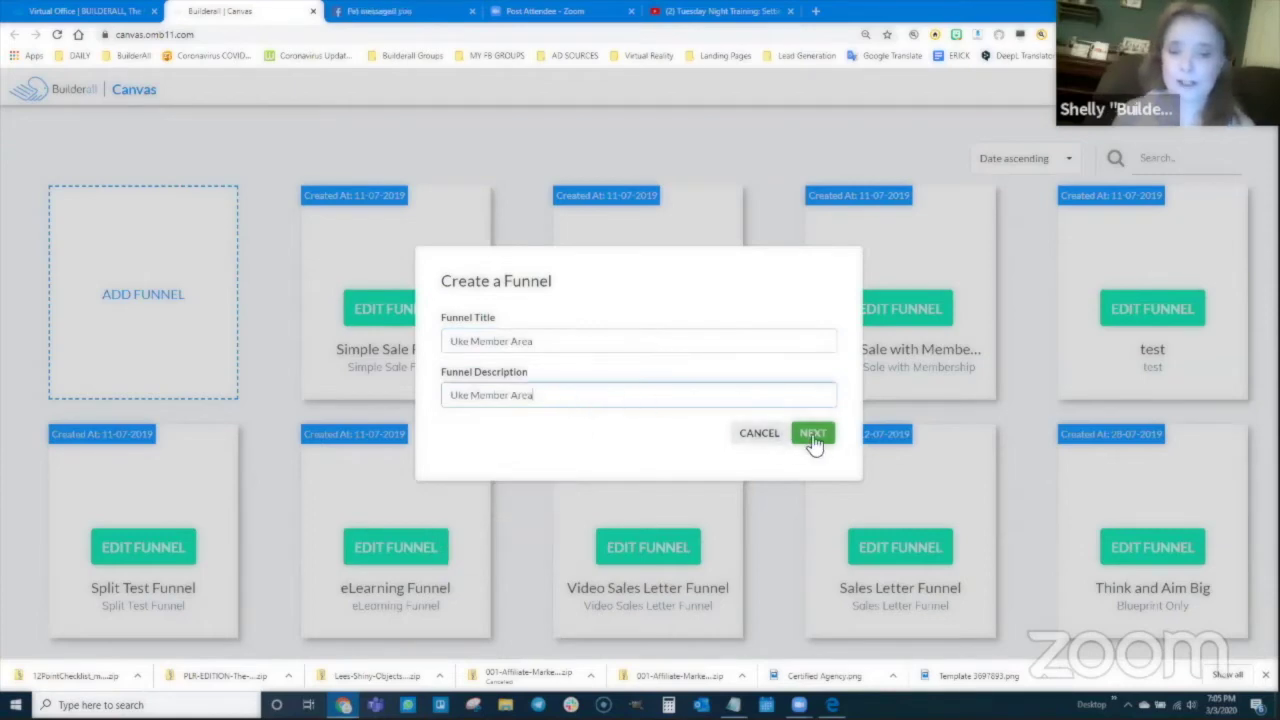
key("Return")
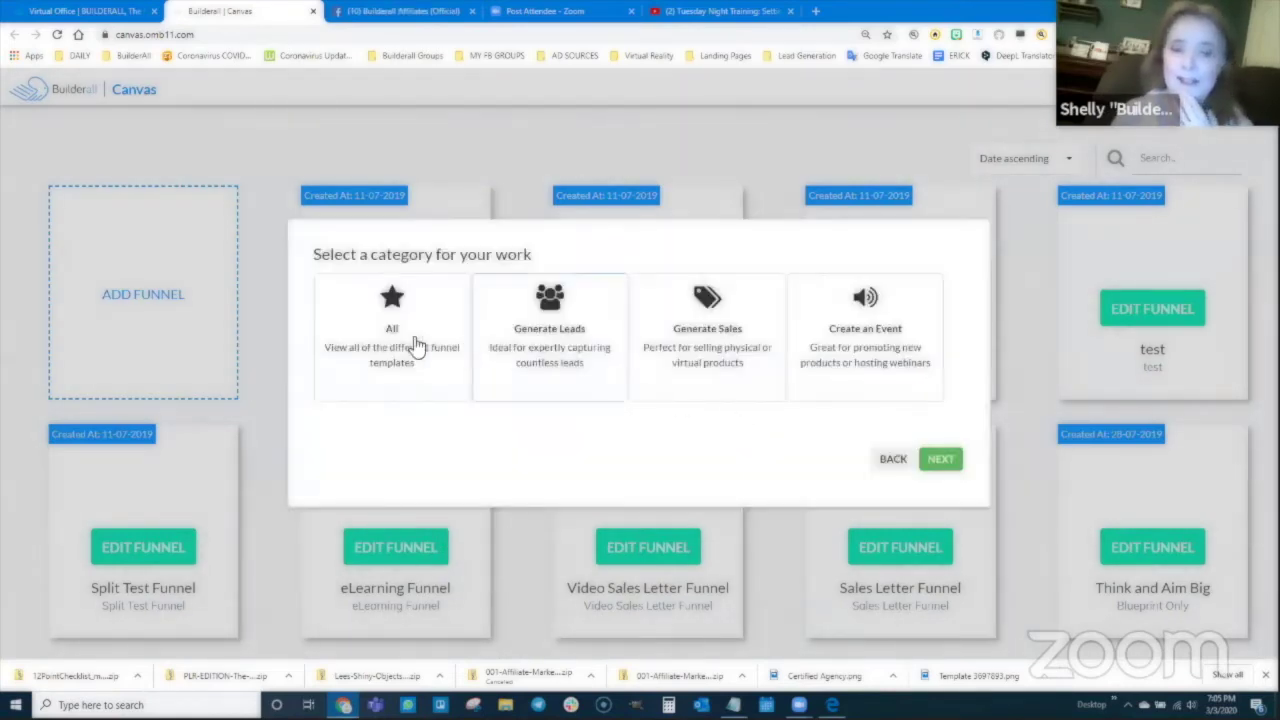
Step: Build the funnel from the Blank template with the Empty Theme
left_click(400, 345)
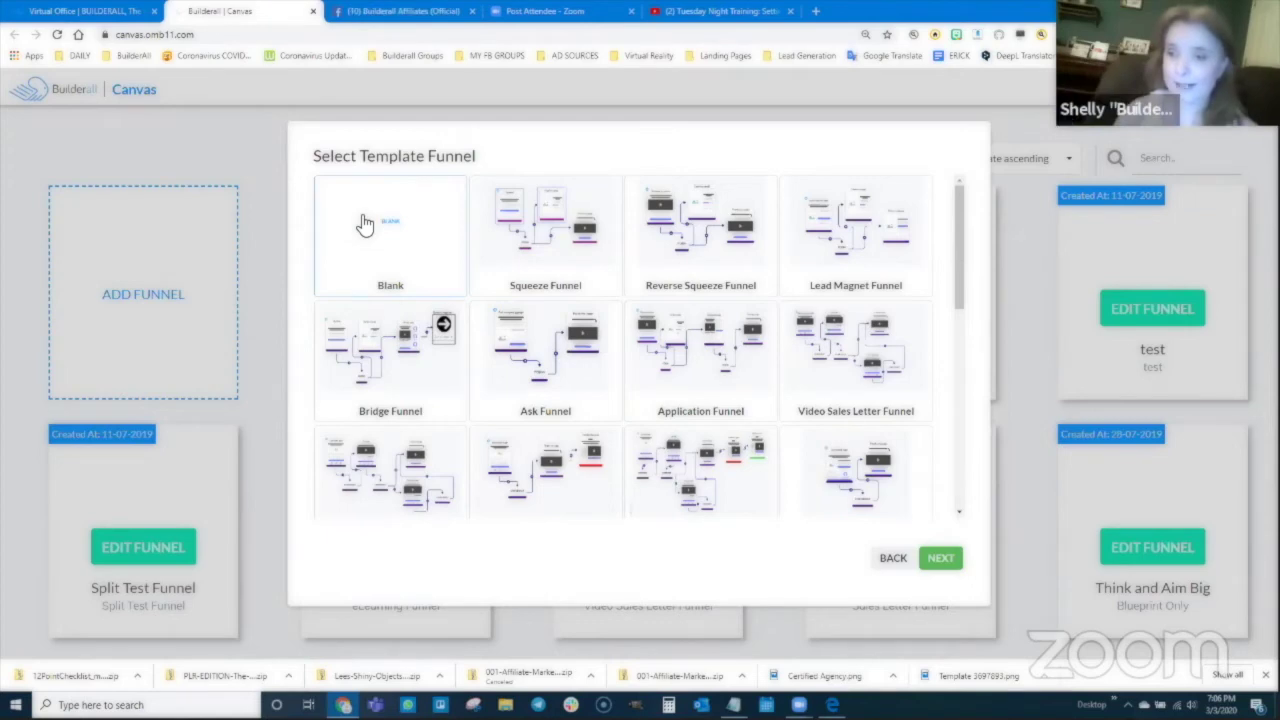
double_click(375, 237)
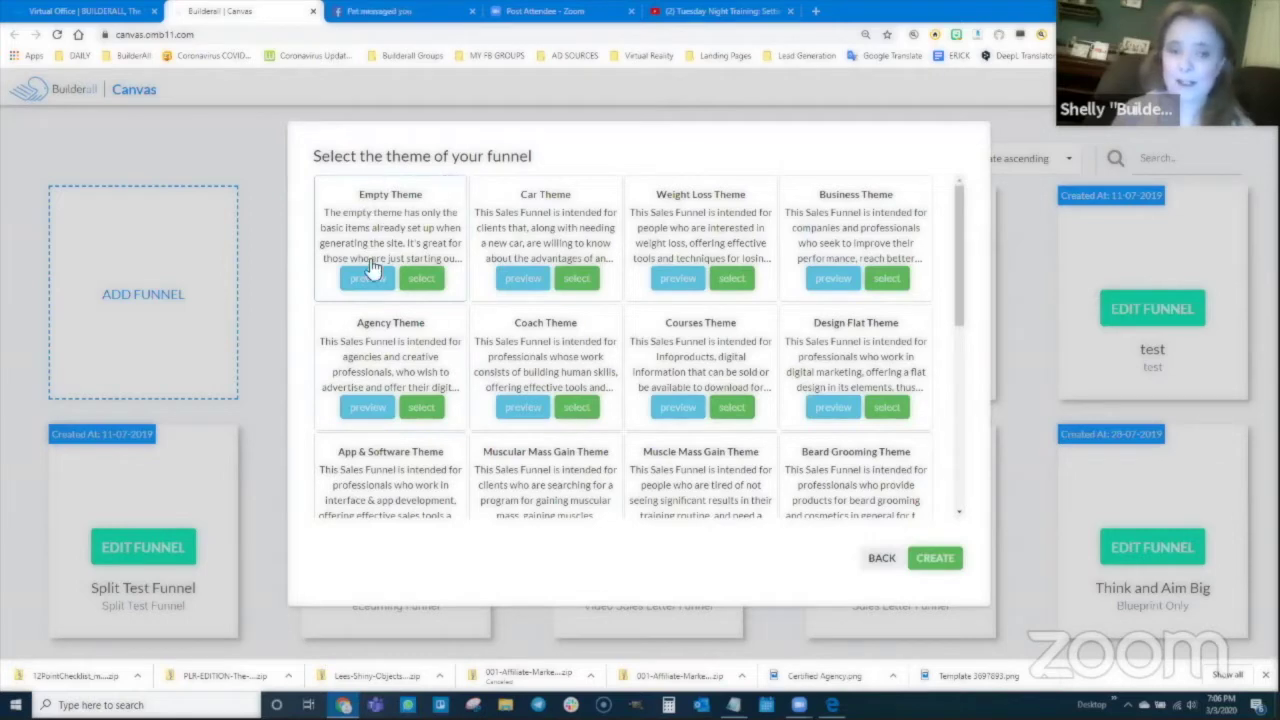
left_click(422, 280)
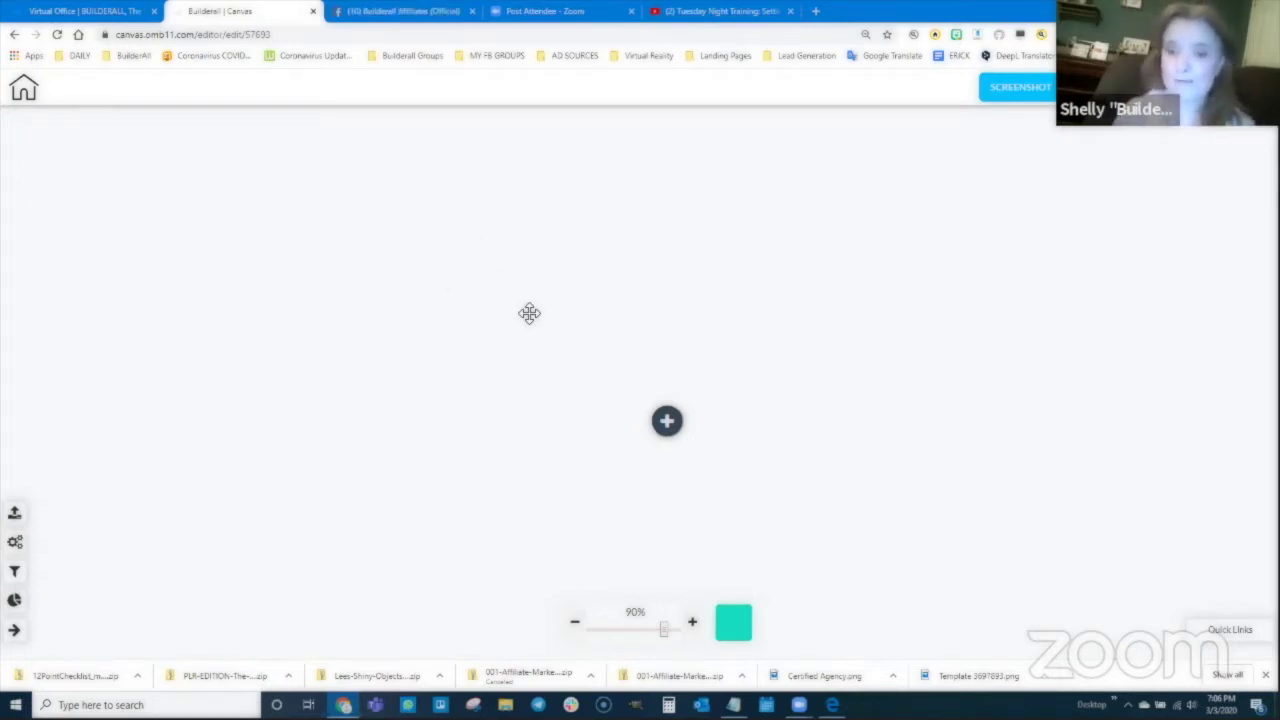
Step: Add an Optin / squeeze page with its Form step, position it, and bring up its settings
left_click(667, 422)
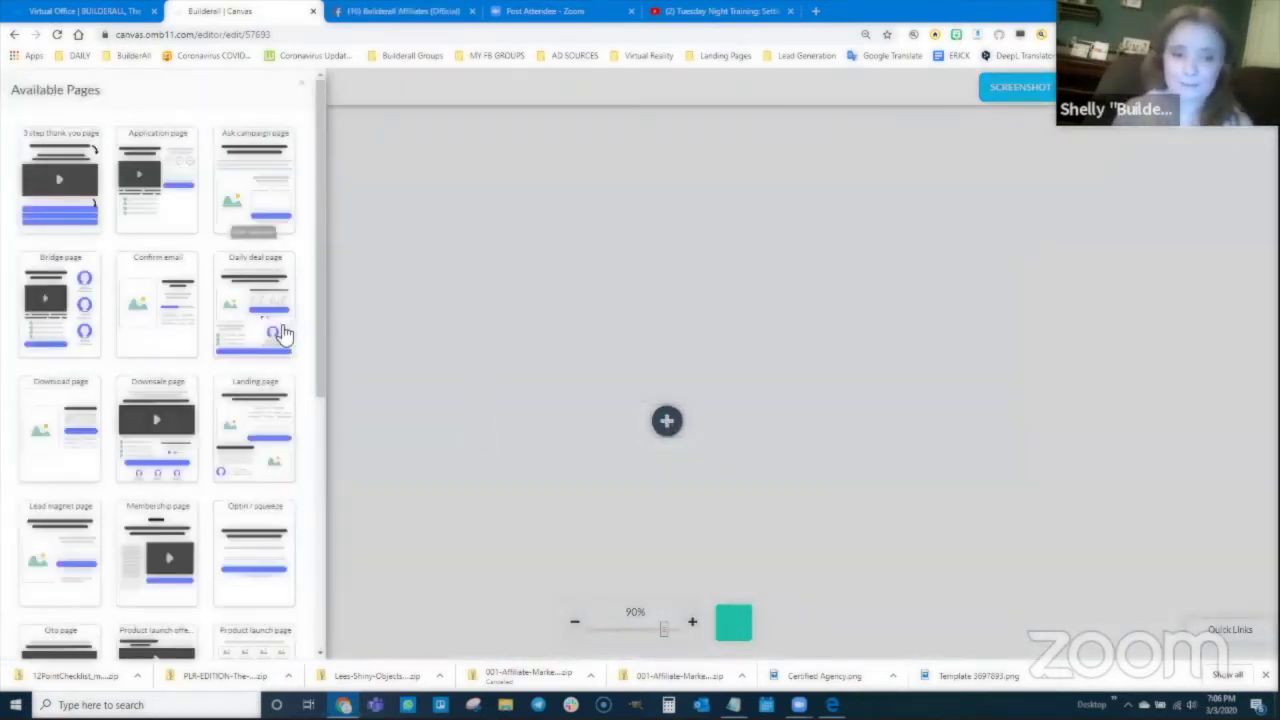
scroll(253, 416, "down", 3)
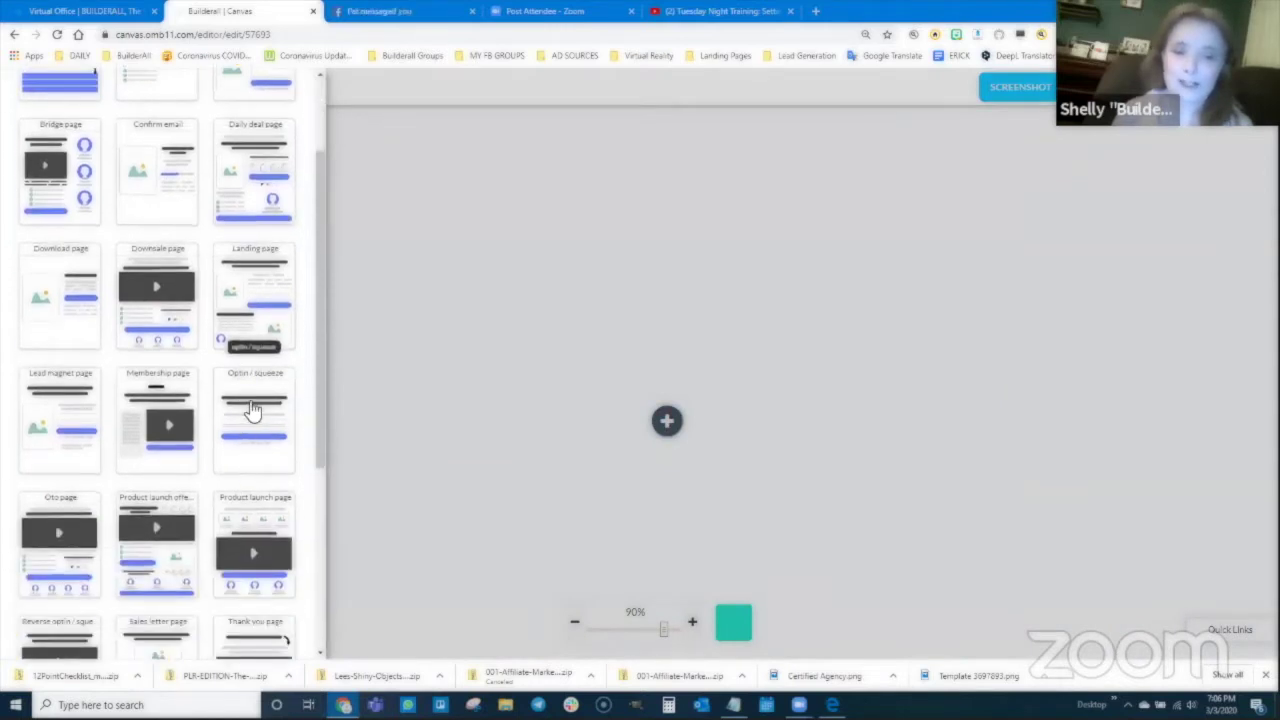
left_click(251, 412)
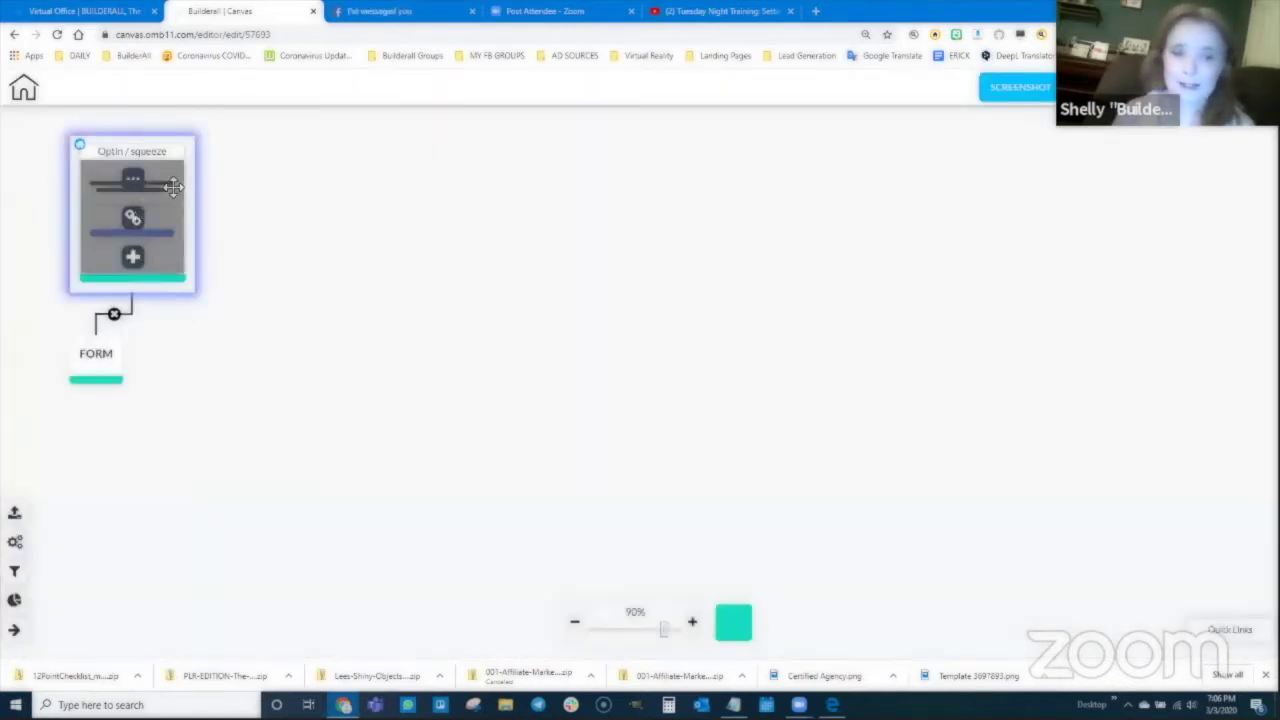
left_click_drag(112, 362, 471, 390)
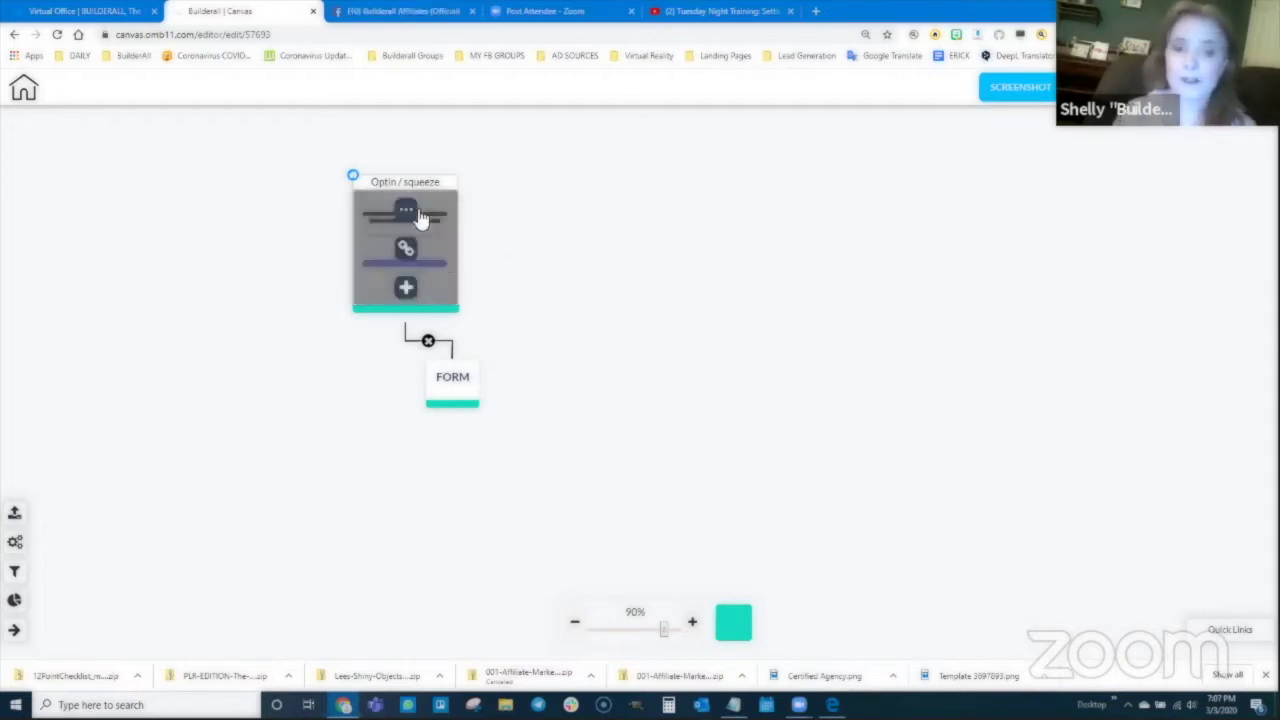
left_click(406, 213)
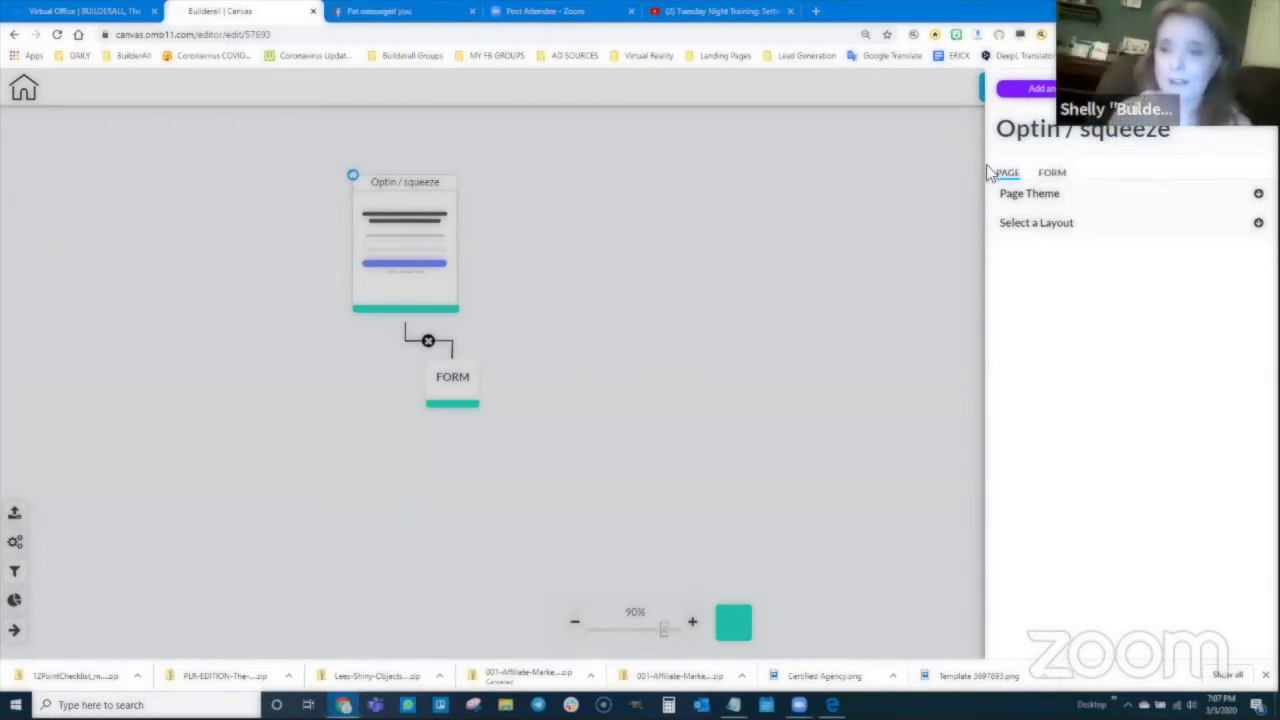
Step: Replace the optin page's title with 'Lead Magnet Page'
triple_click(1058, 134)
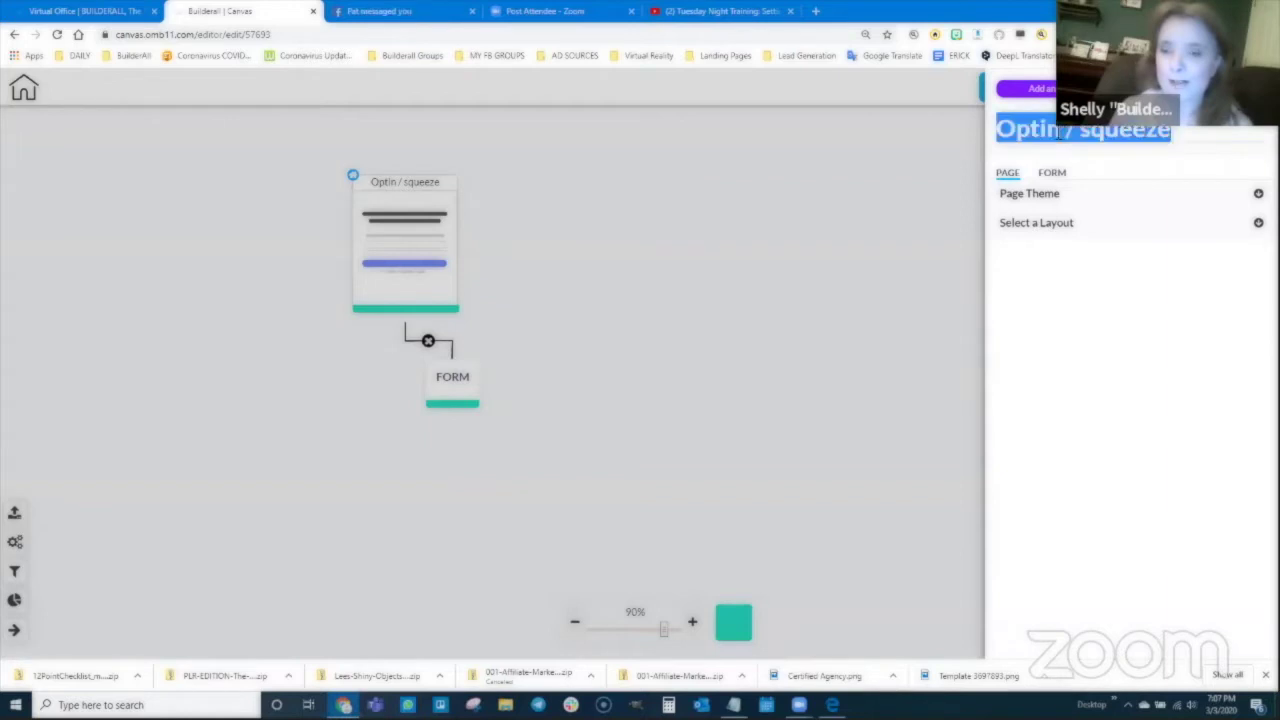
type("Lead M")
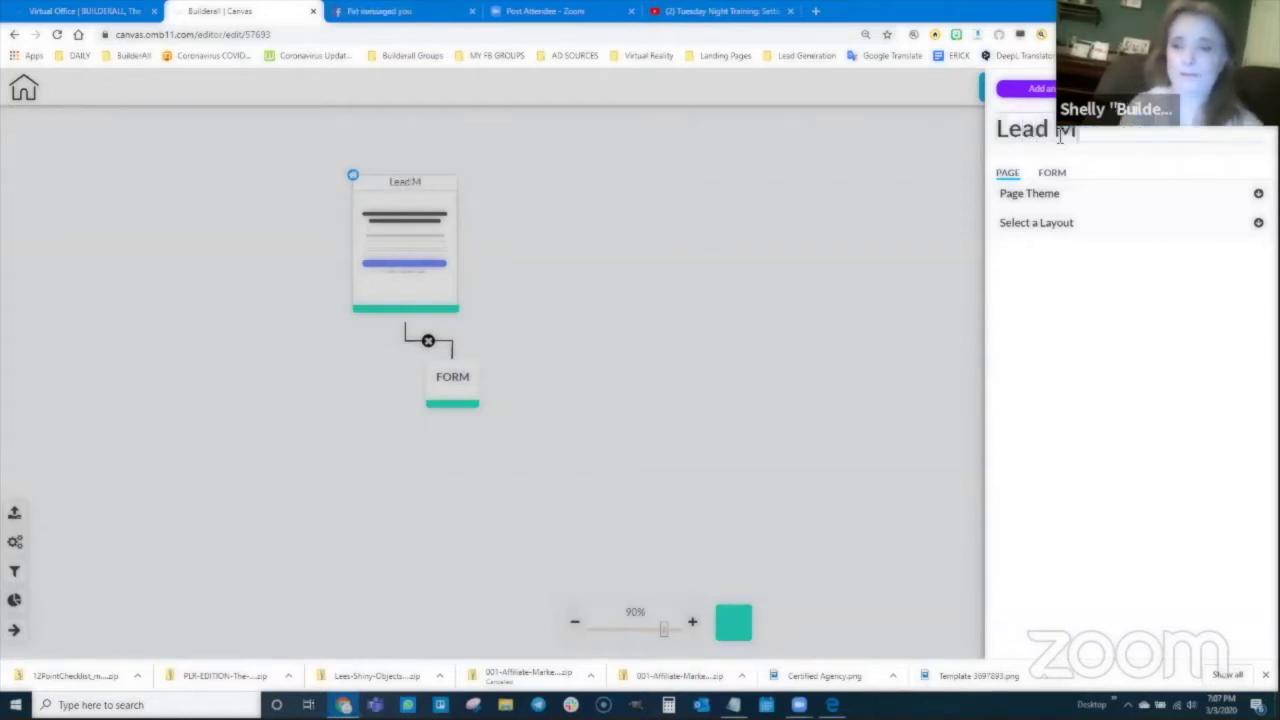
type("agnet Page")
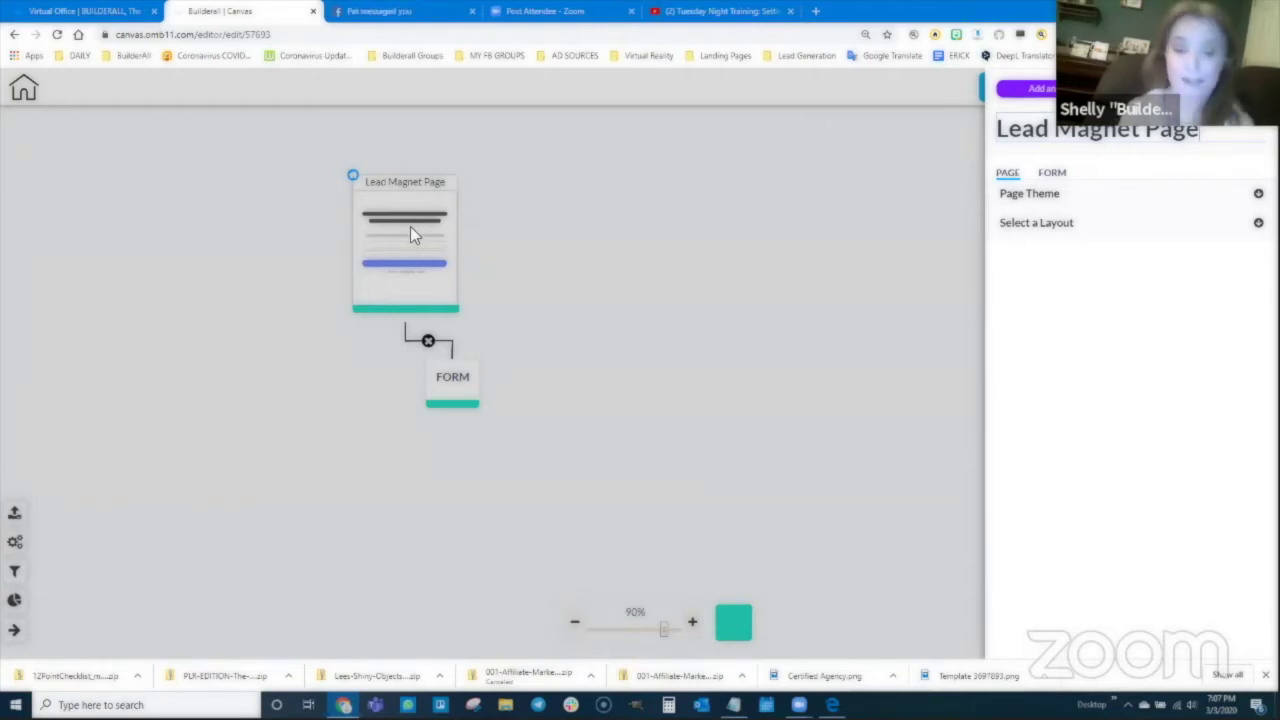
Step: Link a Confirm email page to the form's Pending subscribe output, placed beside Lead Magnet Page
left_click(452, 382)
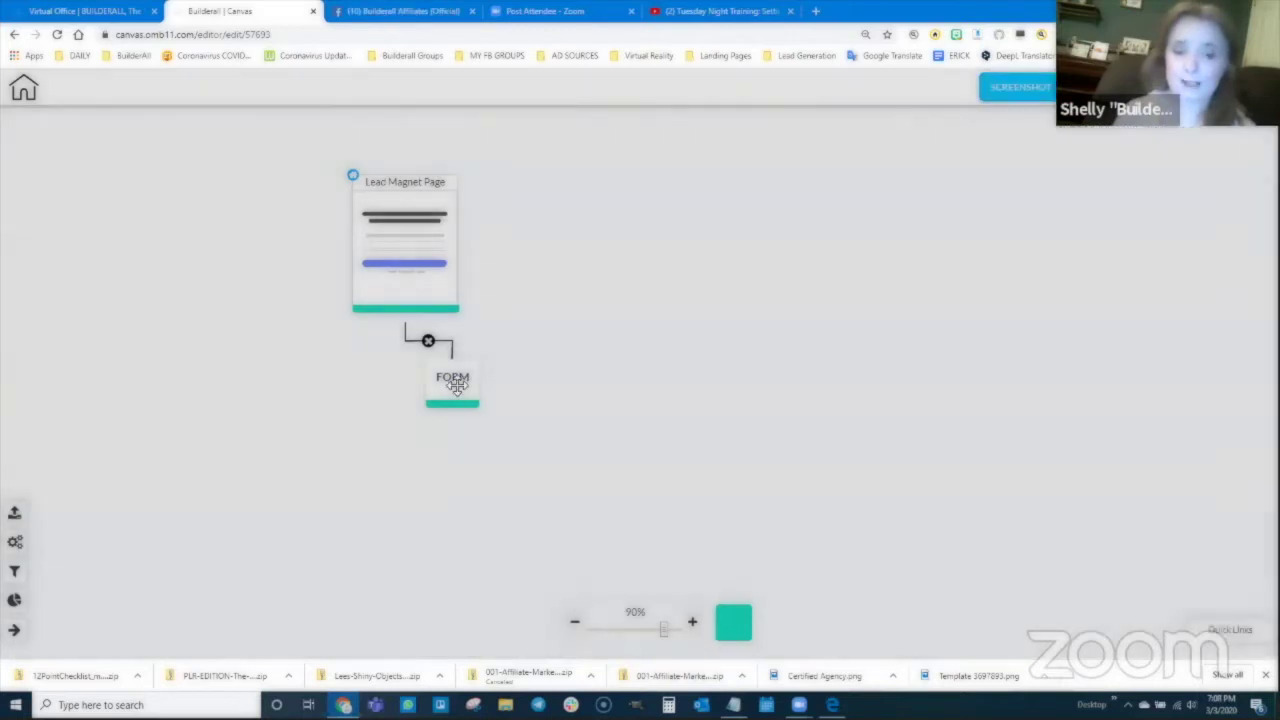
left_click(452, 382)
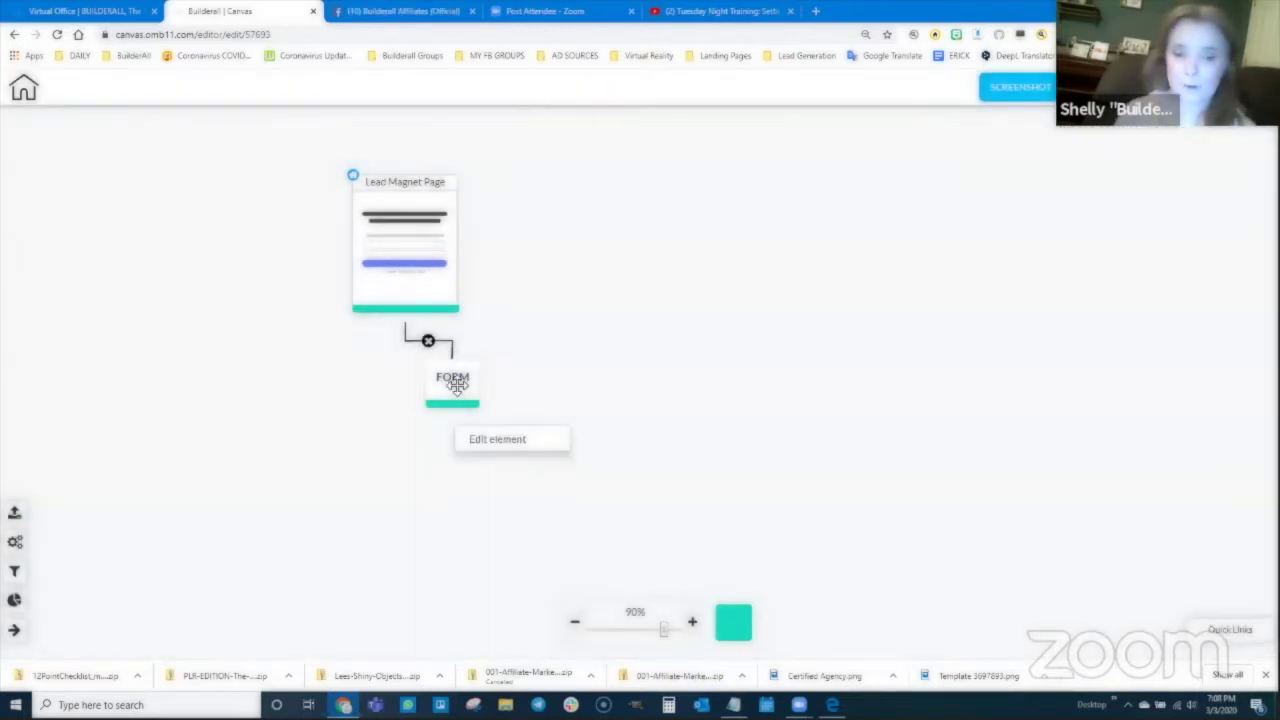
left_click(498, 442)
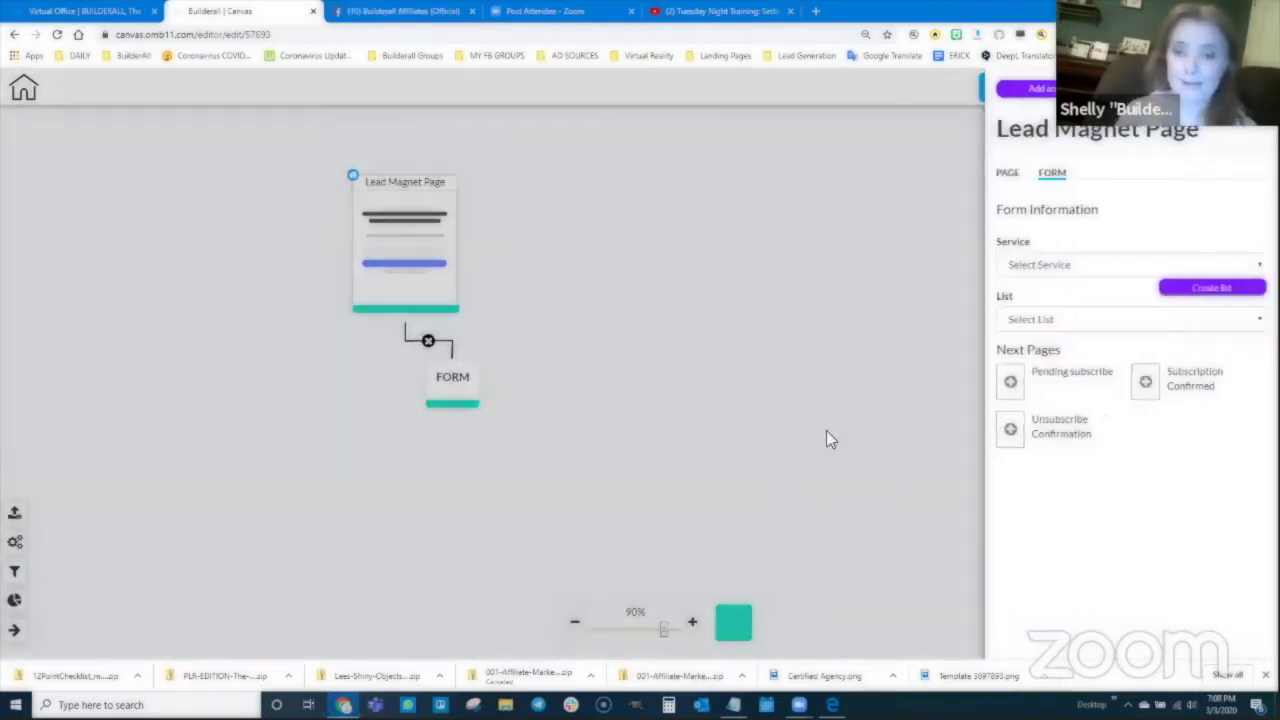
left_click(1011, 383)
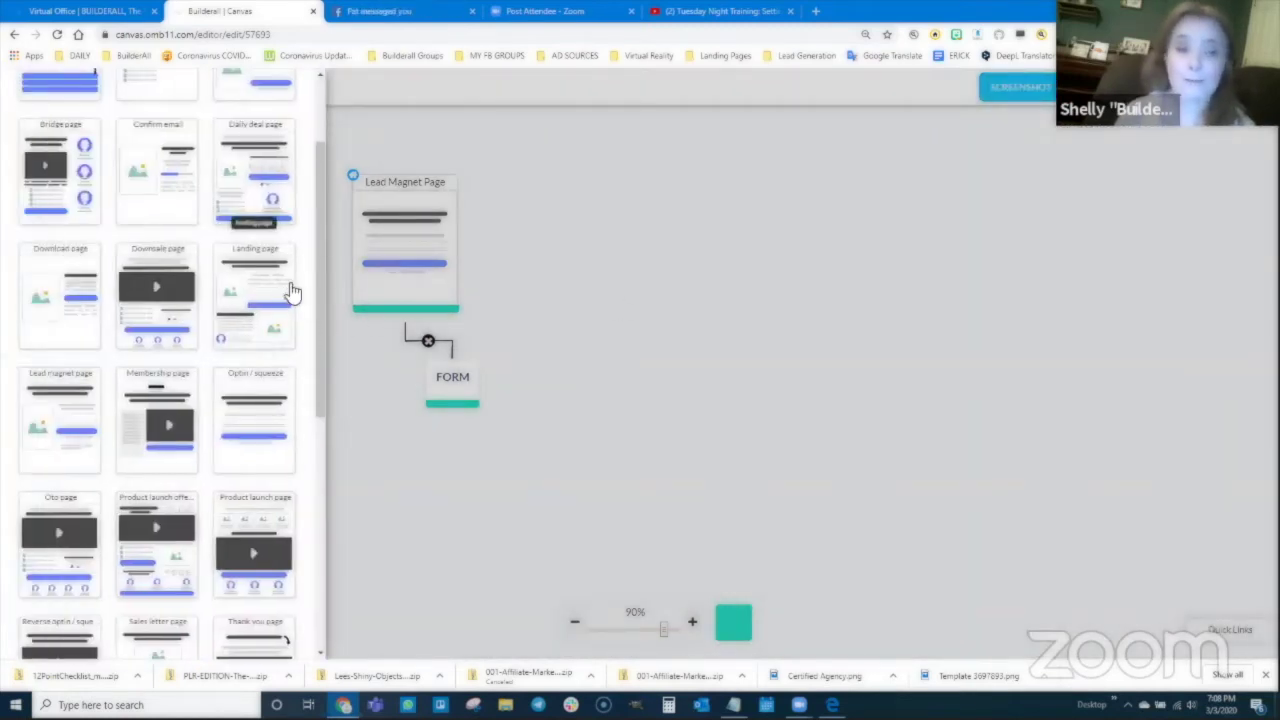
scroll(245, 350, "up", 2)
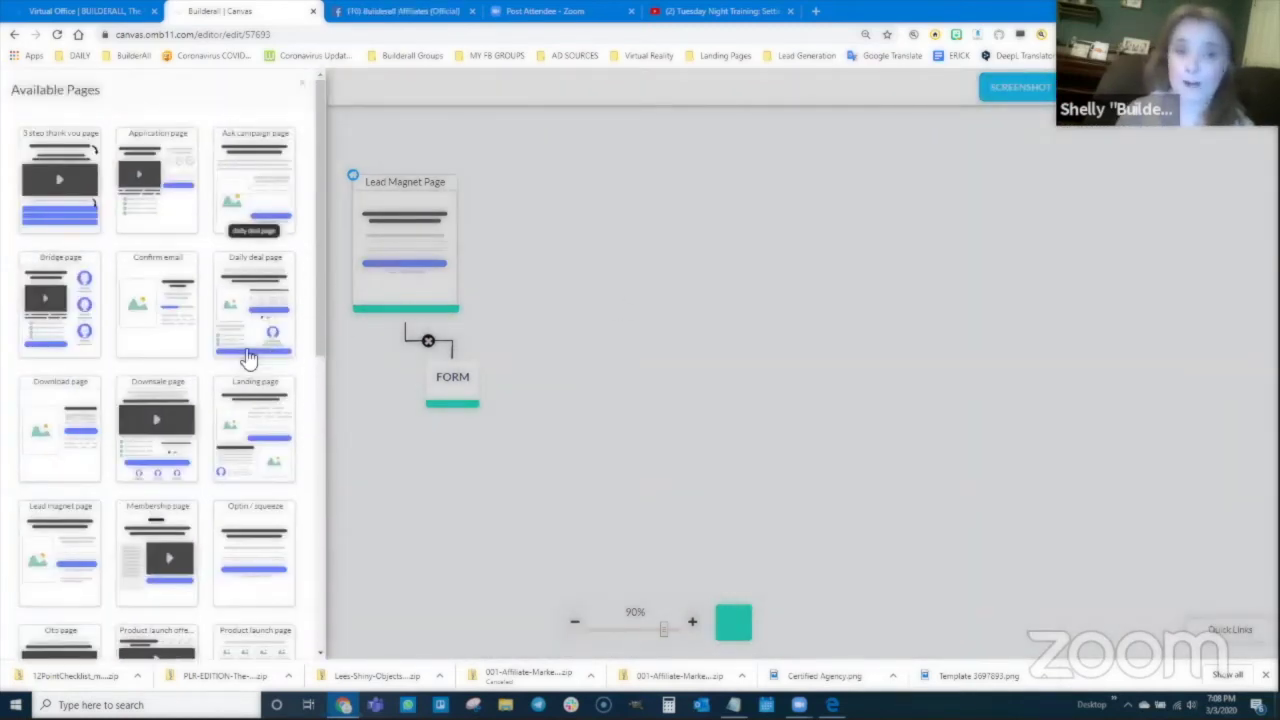
left_click(157, 306)
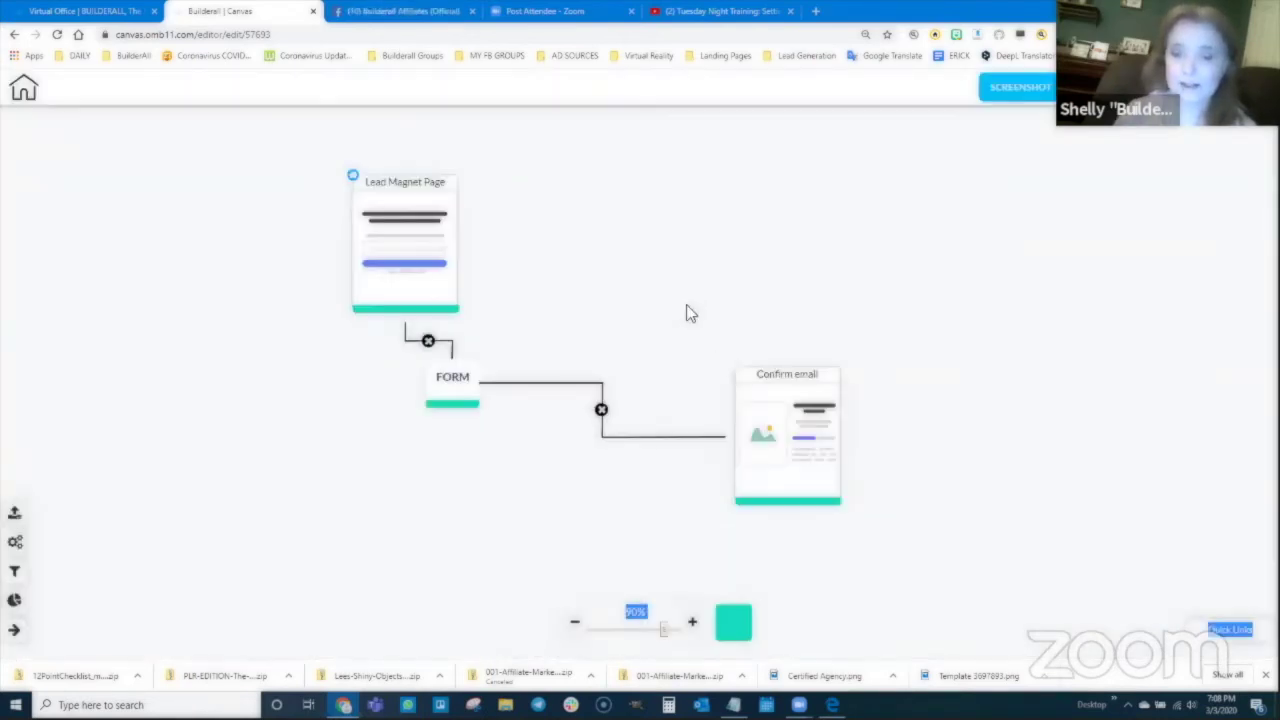
left_click_drag(765, 391, 588, 205)
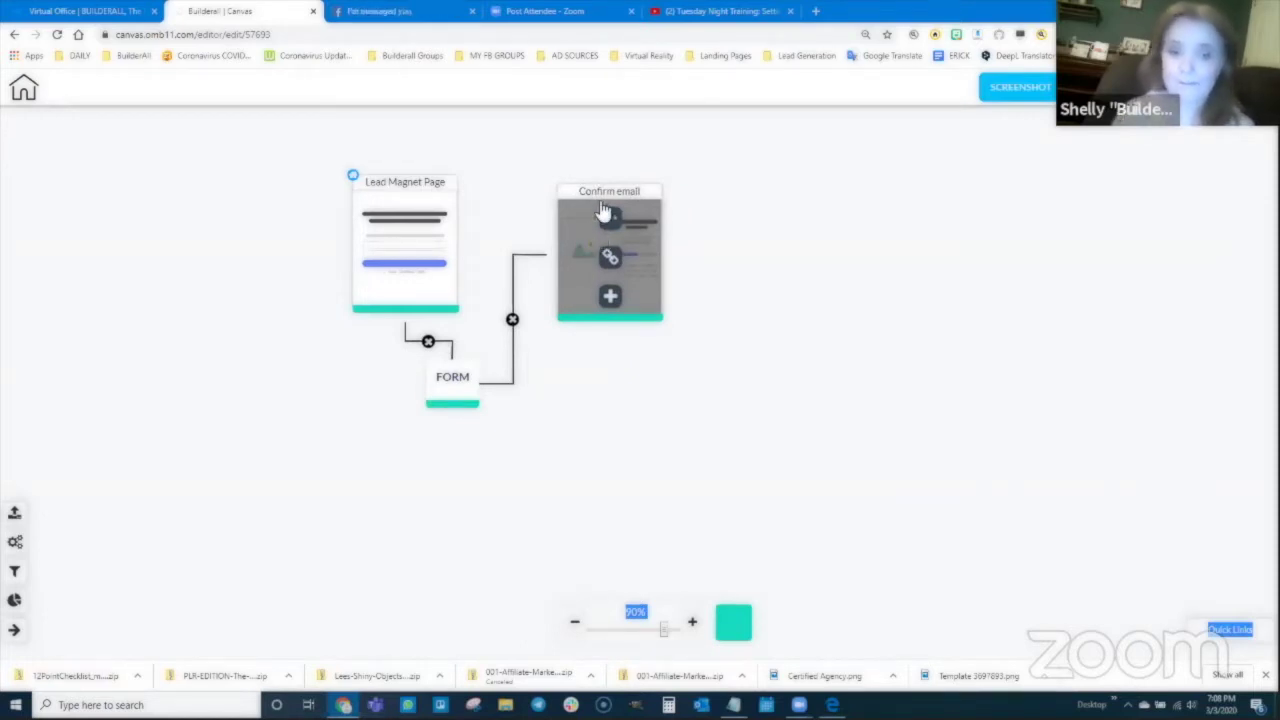
mouse_move(447, 396)
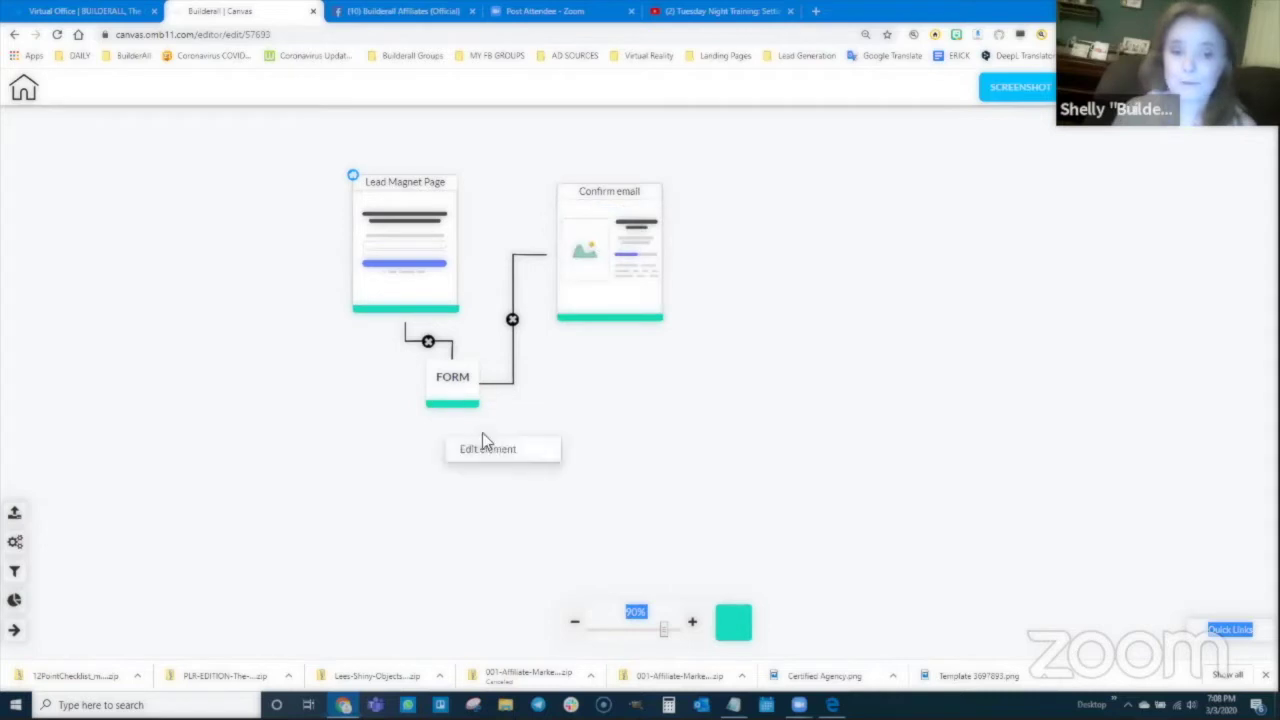
left_click(482, 445)
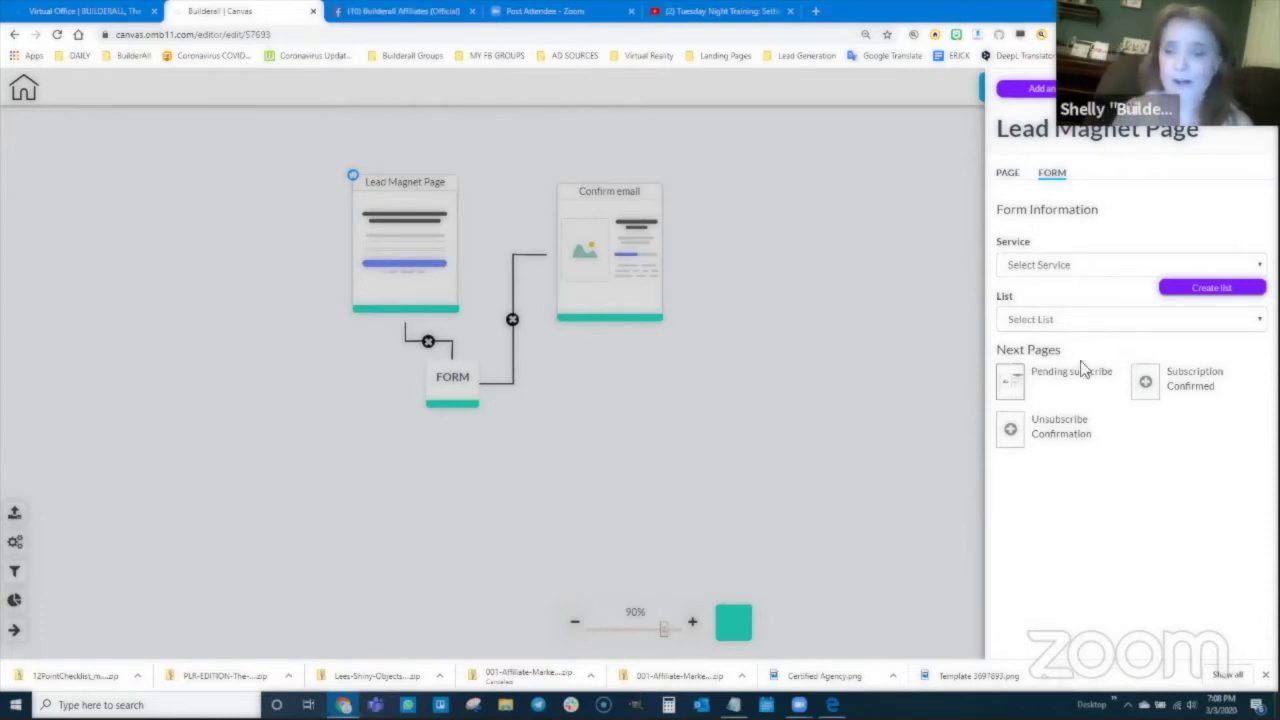
Step: Add a Sales letter page with its Checkout step after Confirm email
left_click(1145, 382)
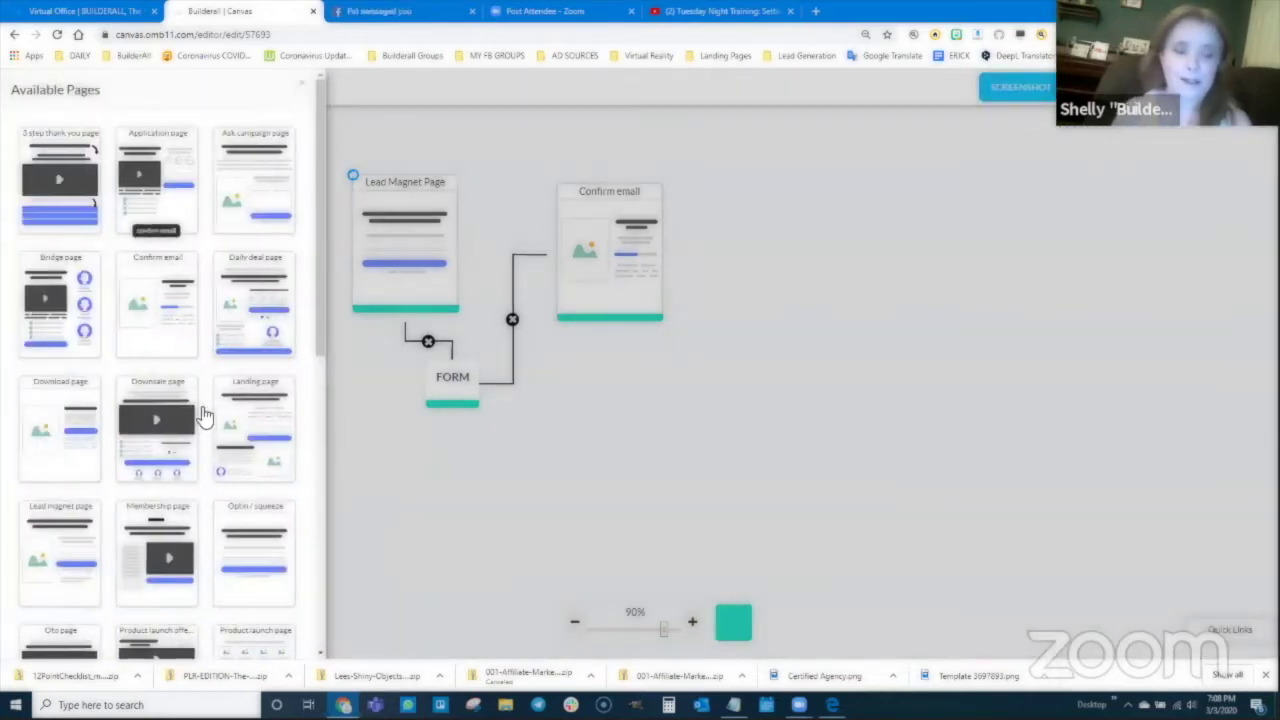
scroll(205, 413, "down", 1)
scroll(240, 380, "down", 2)
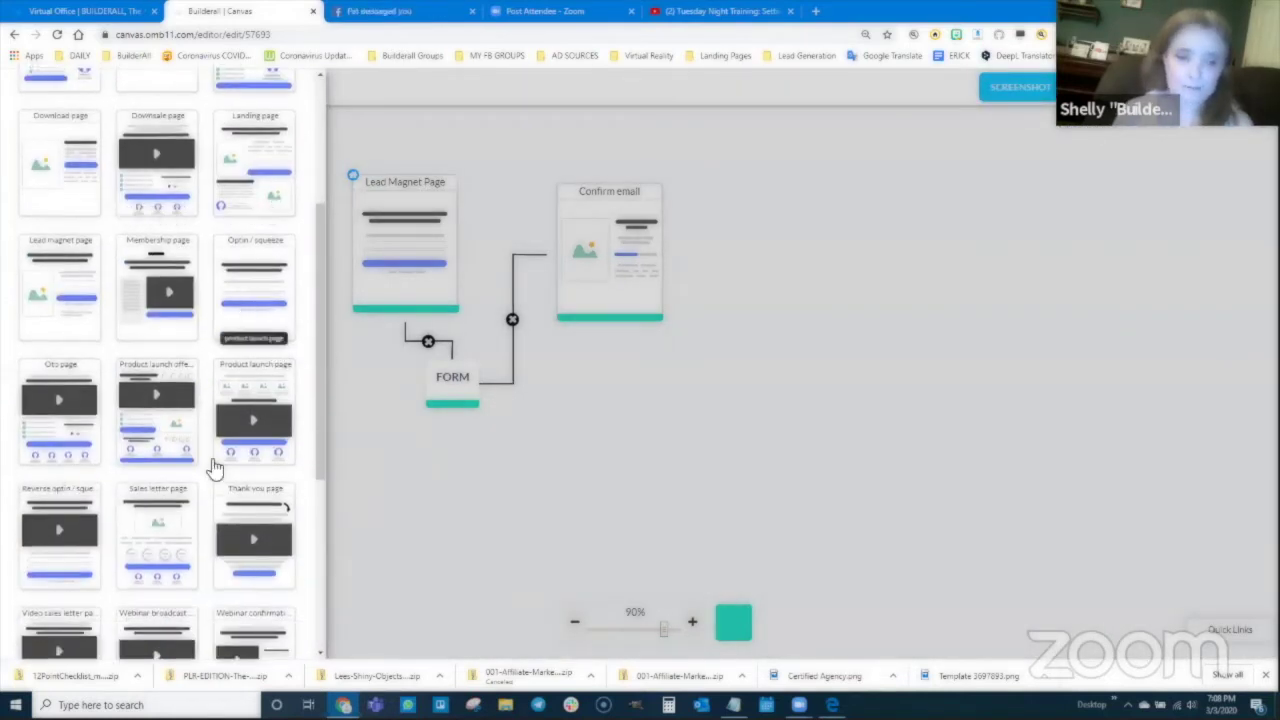
scroll(180, 460, "down", 1)
left_click(155, 455)
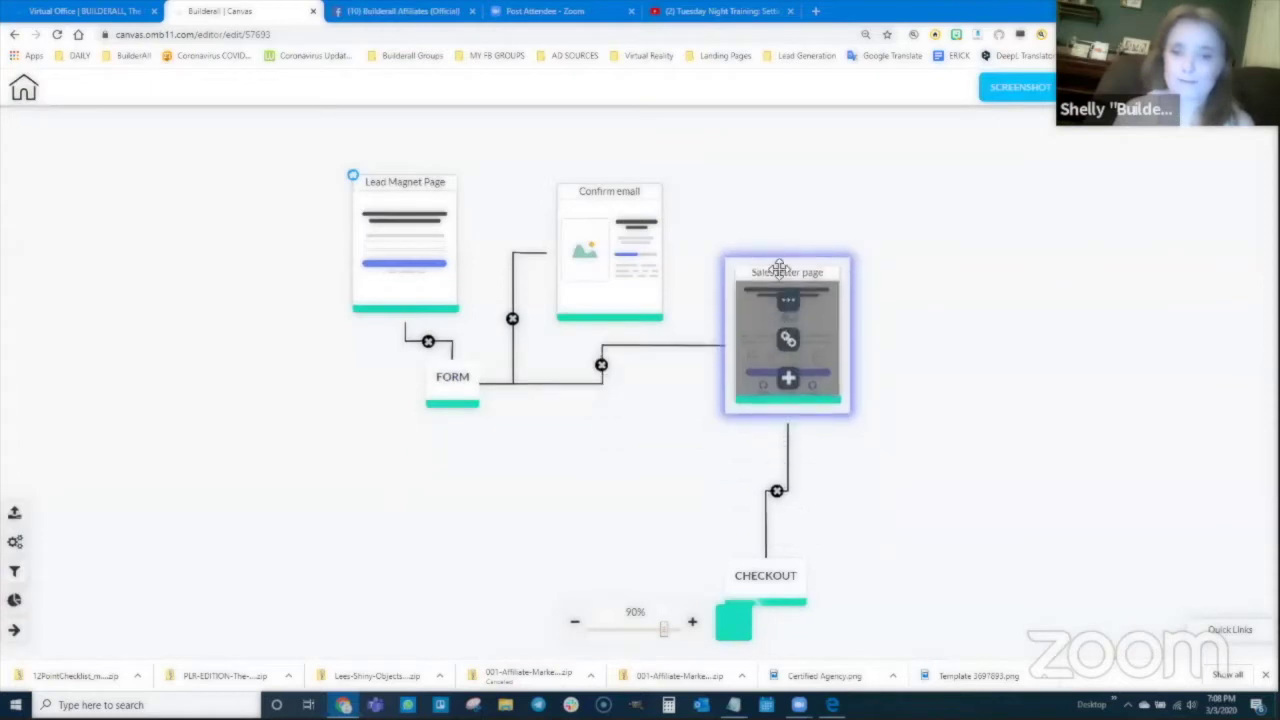
left_click_drag(770, 570, 818, 438)
Step: Retitle the new sales letter page 'Uke Video Training'
mouse_move(790, 260)
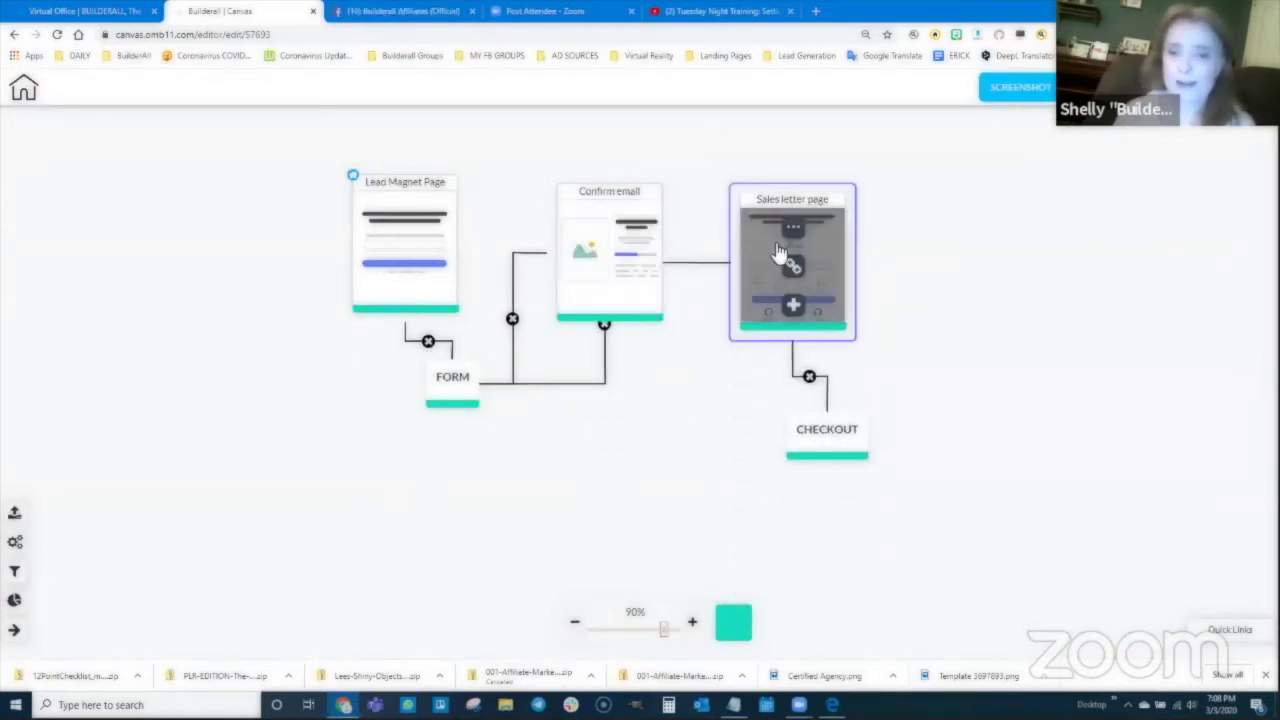
left_click(790, 232)
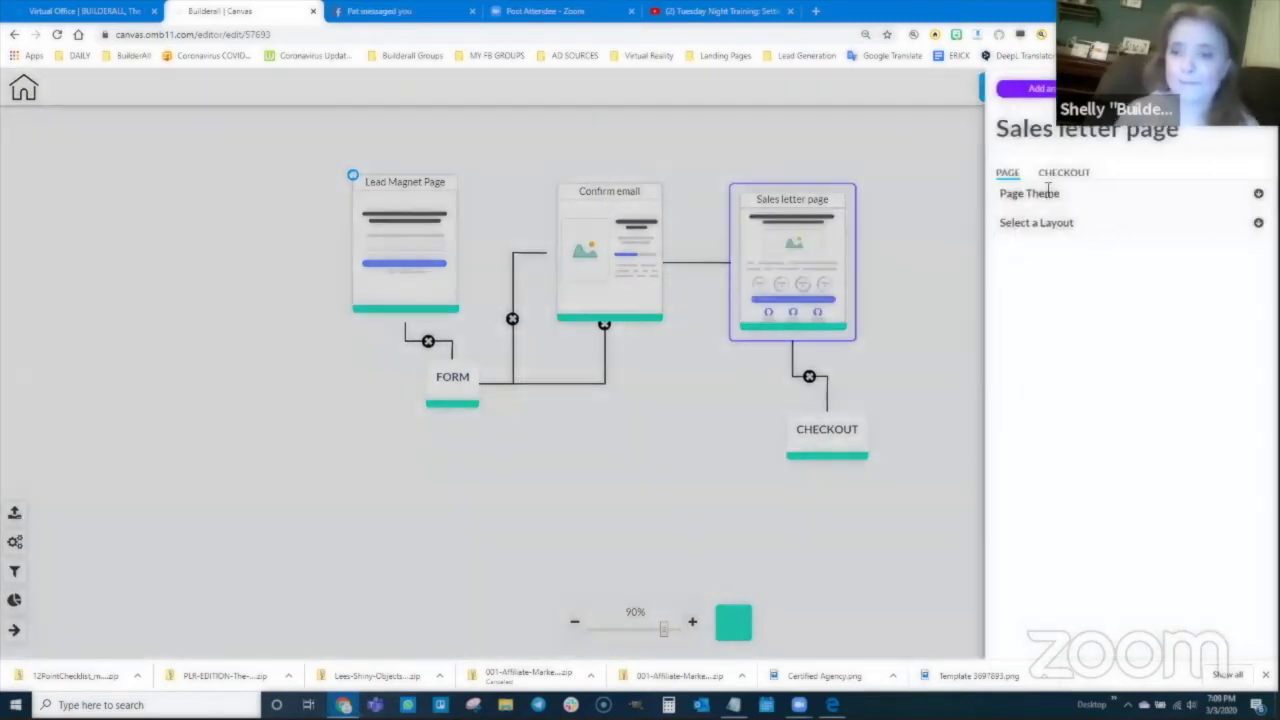
triple_click(1066, 134)
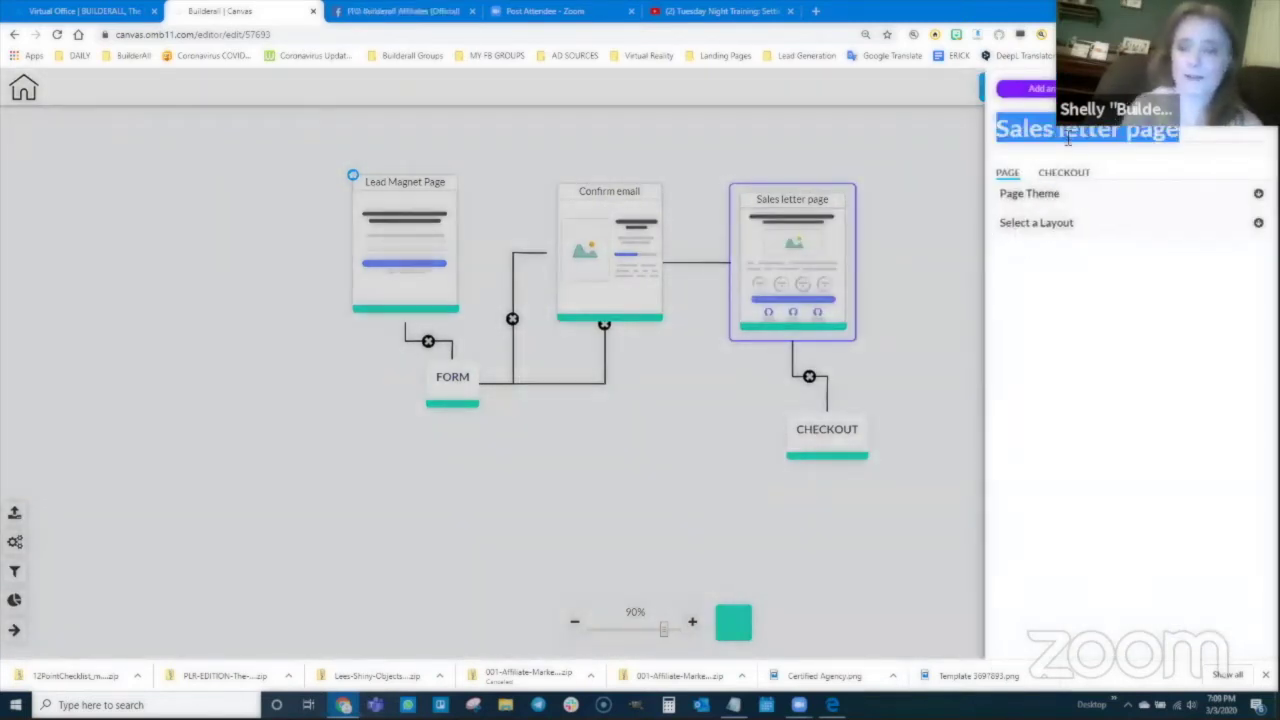
type("Video Training")
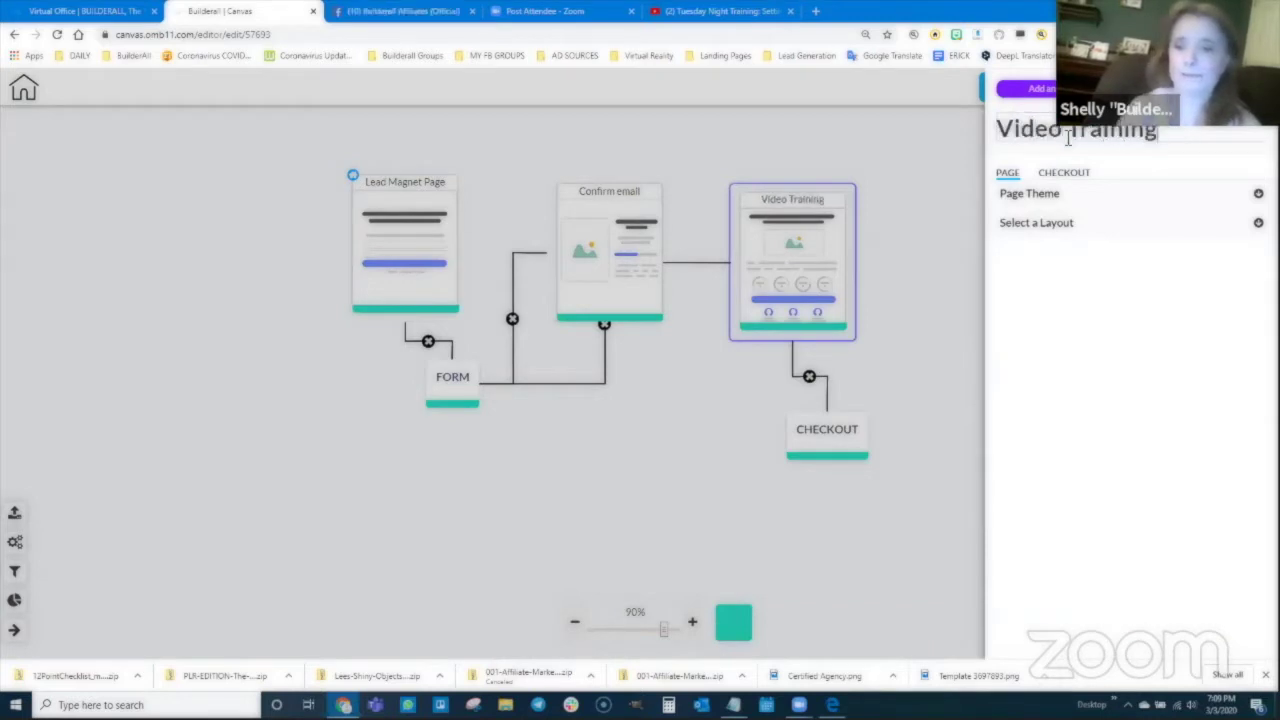
type("Uke")
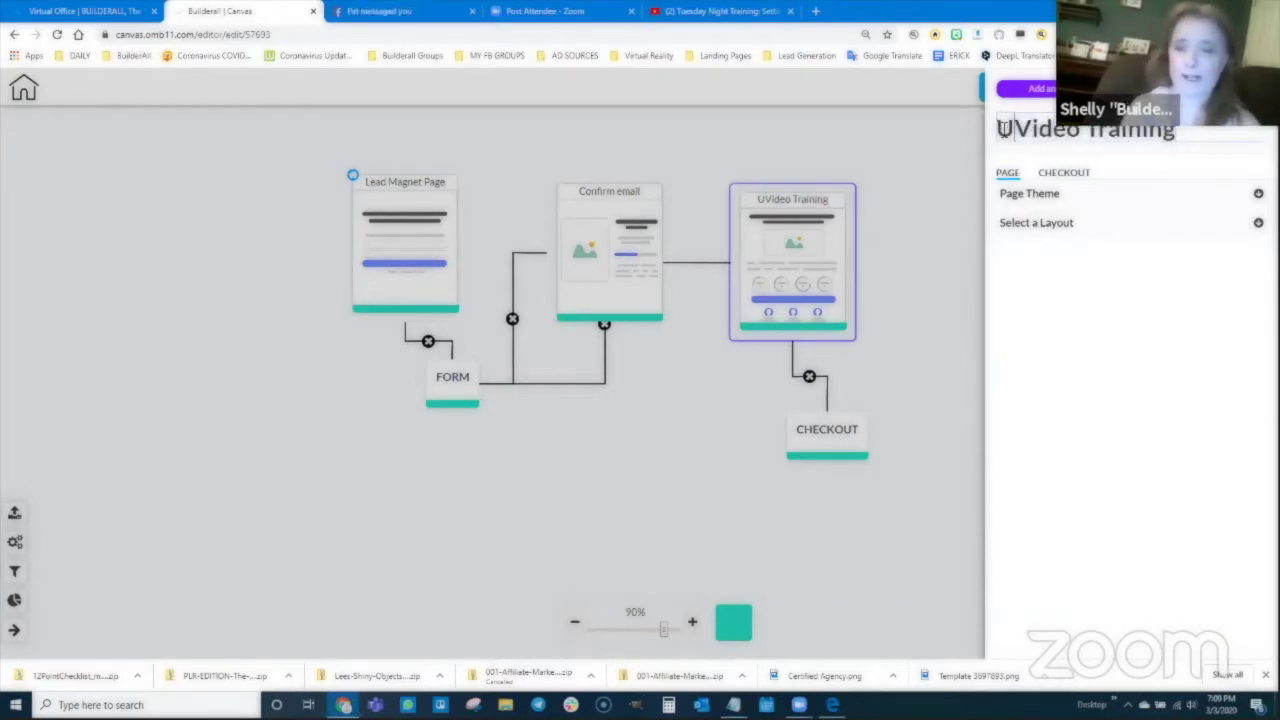
left_click(910, 282)
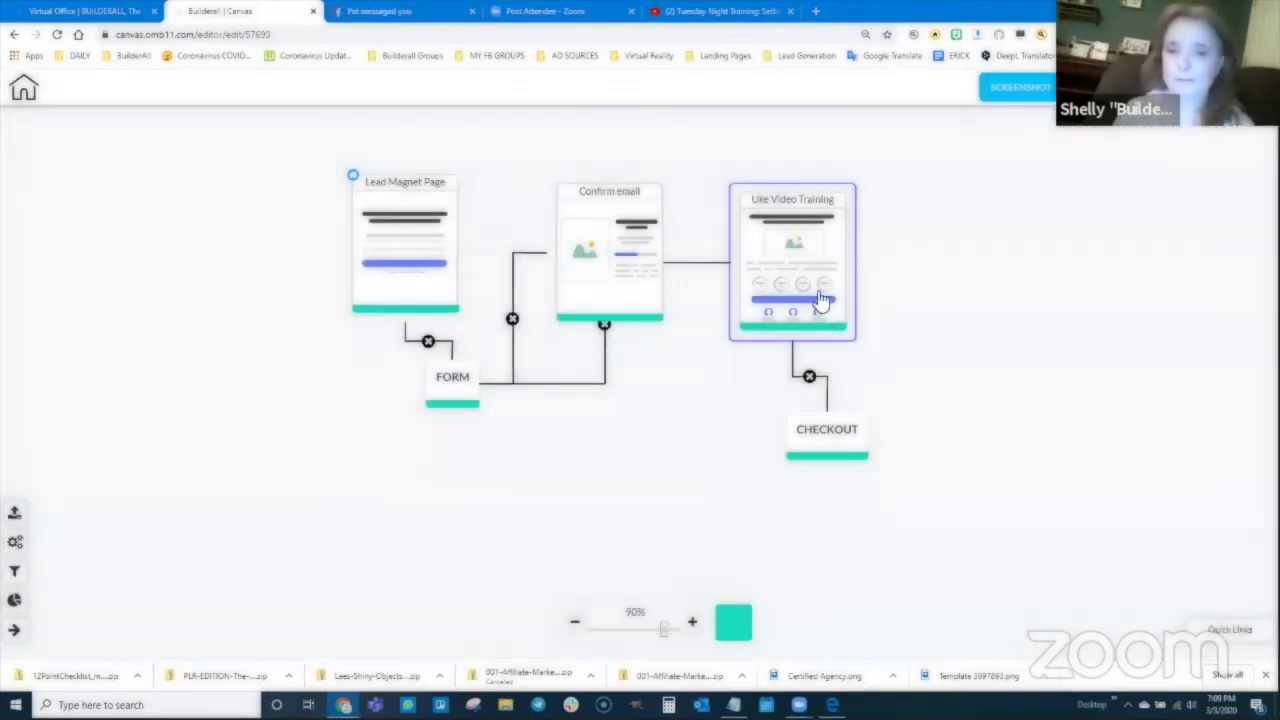
Step: Add a Sales letter page named 'Uke 1-on-1 Training' after the first Checkout
right_click(831, 442)
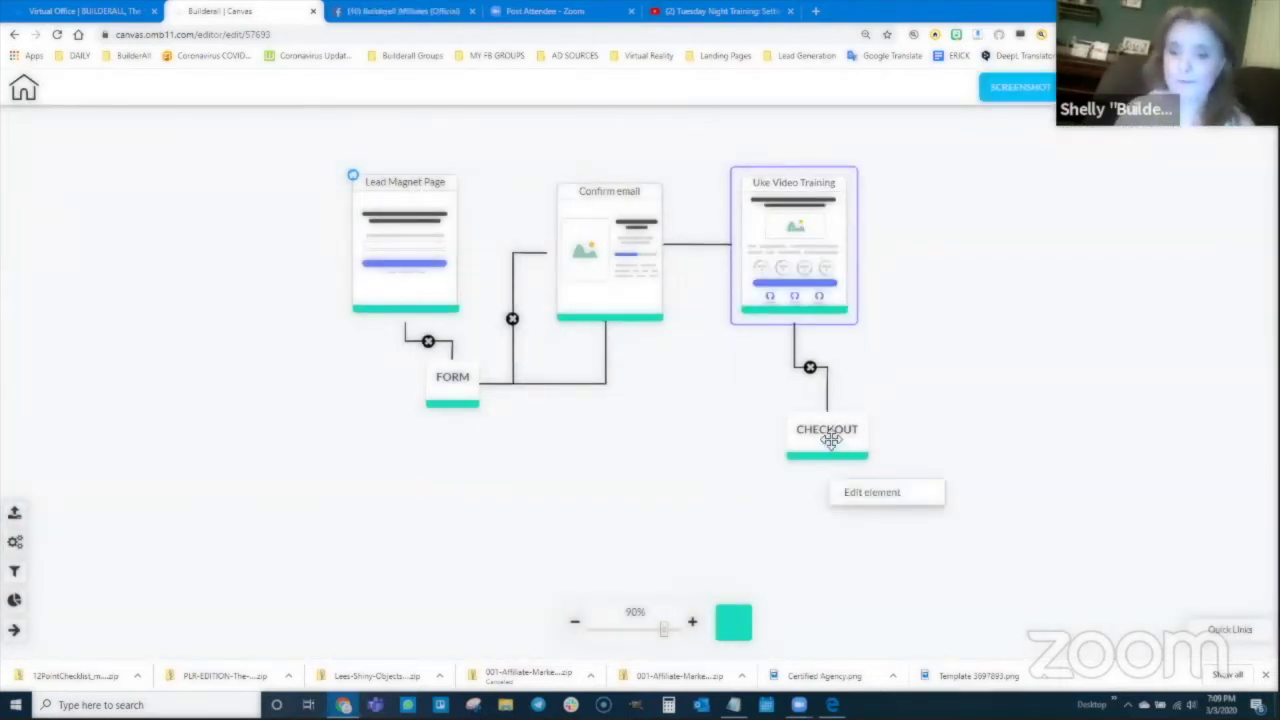
left_click(872, 491)
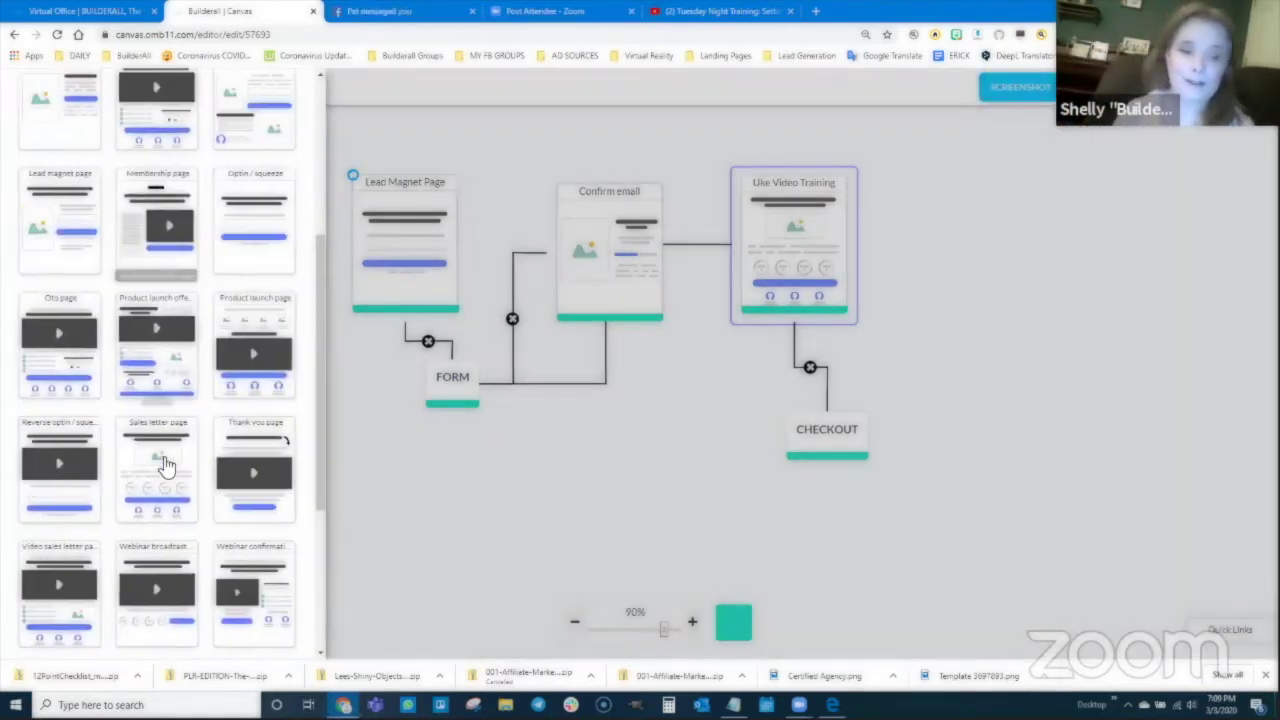
left_click(154, 457)
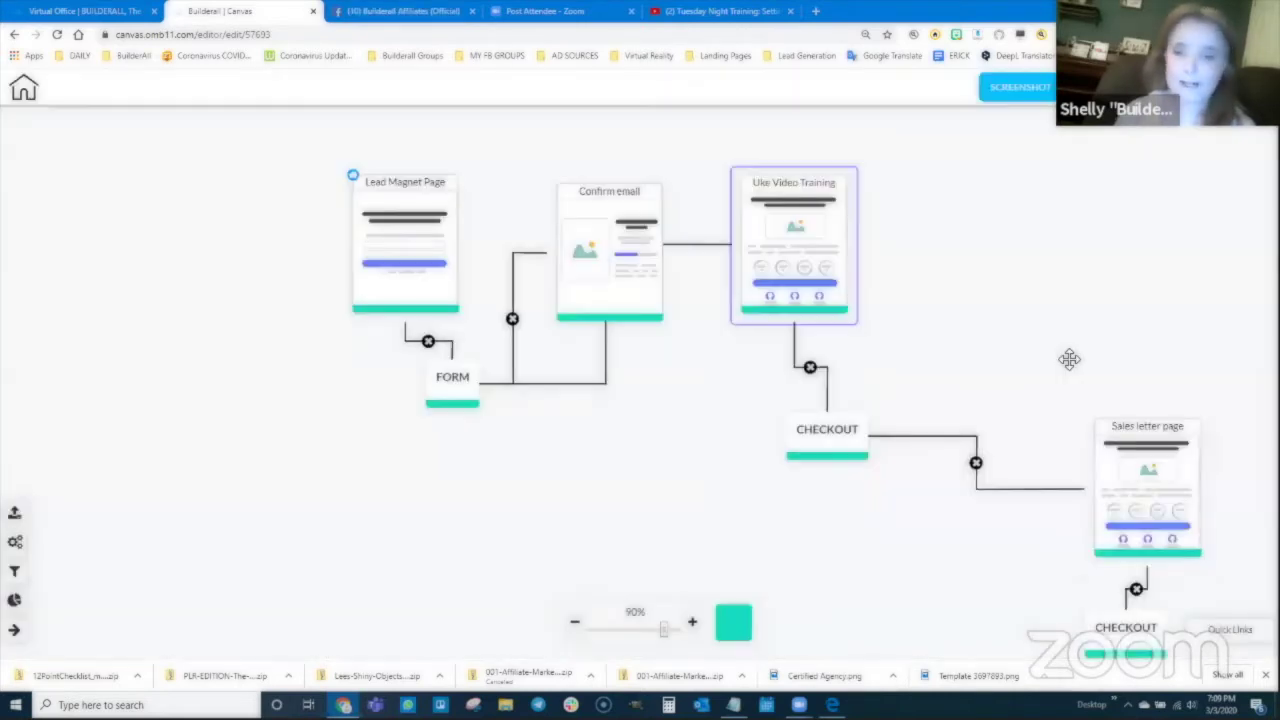
left_click_drag(1148, 458, 1003, 225)
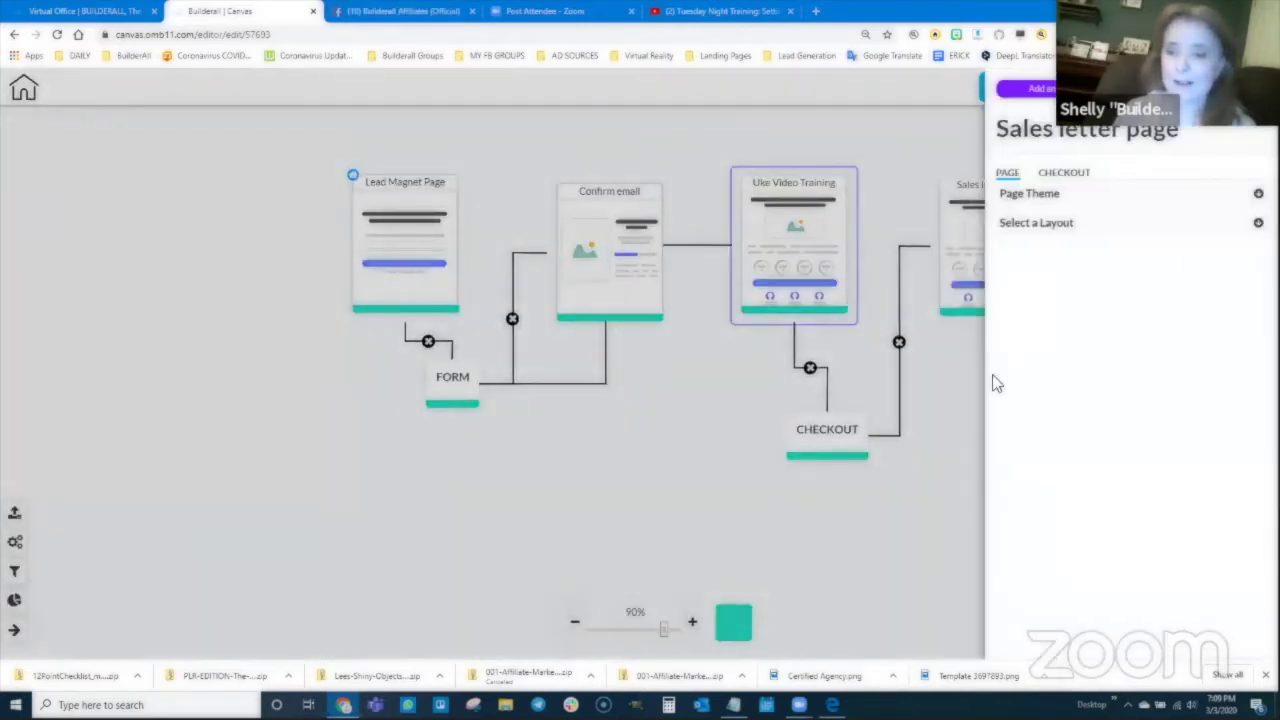
triple_click(1064, 147)
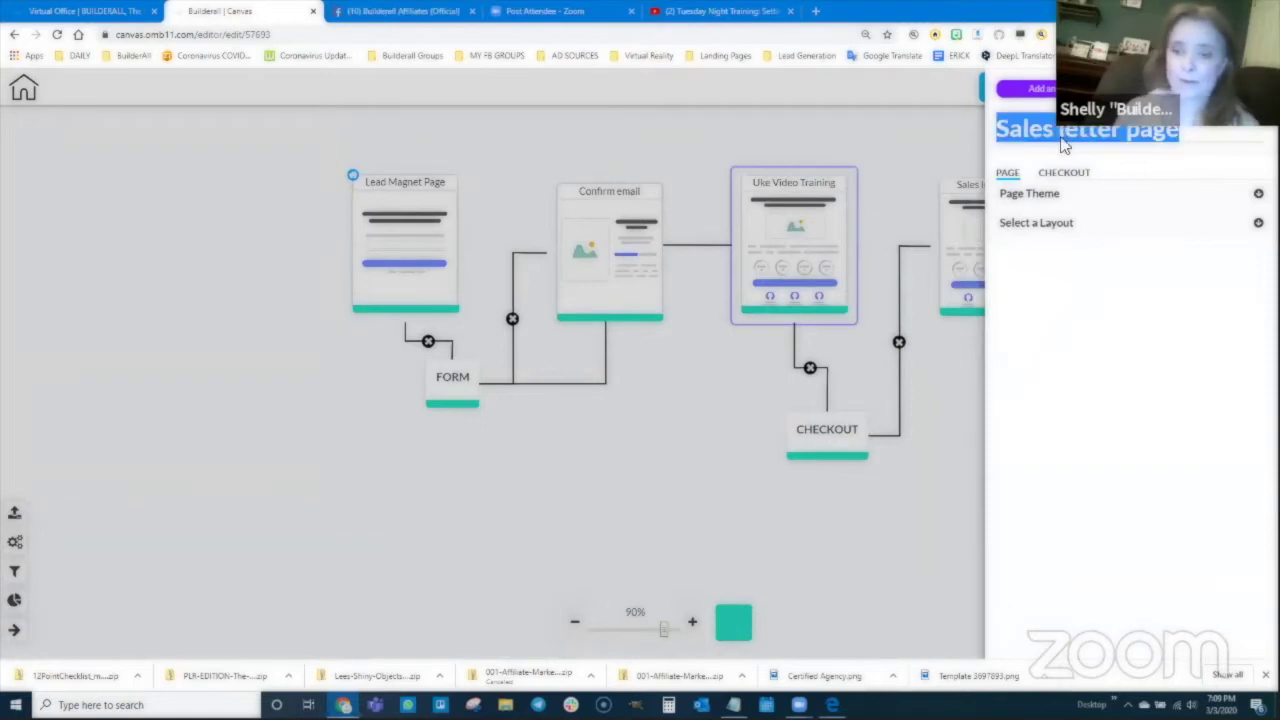
type("Uke 1")
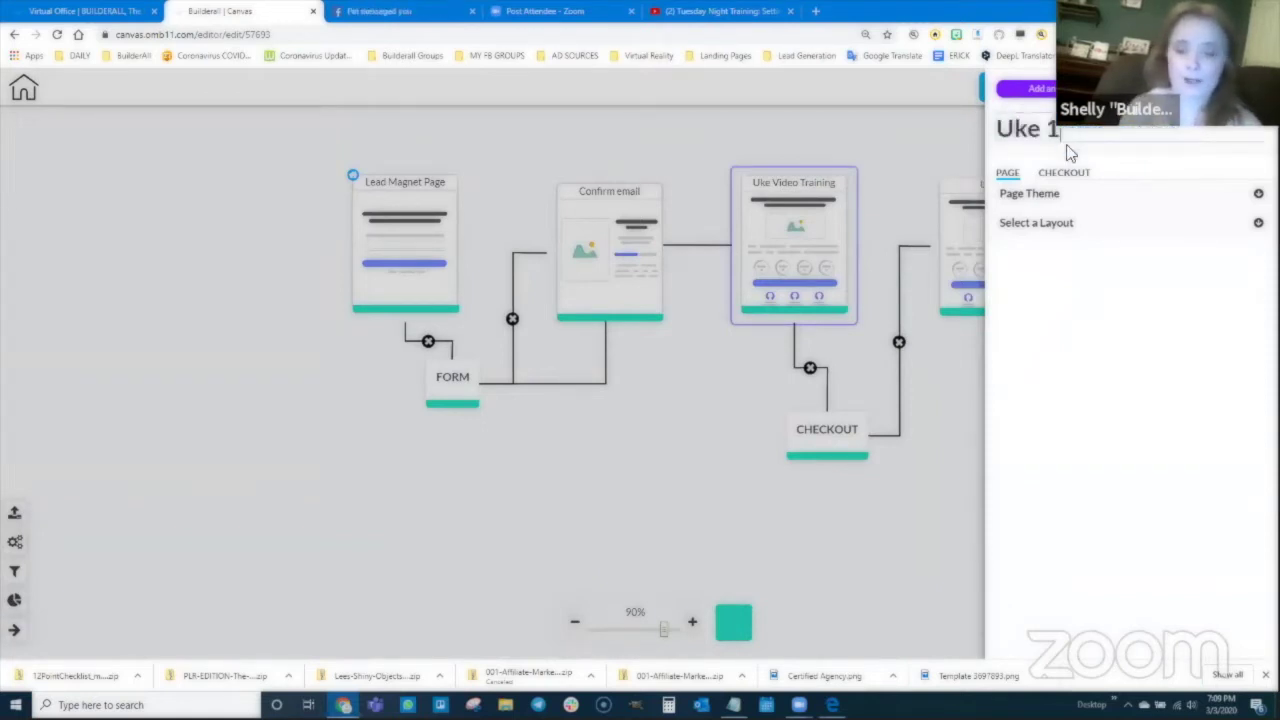
type("-on-")
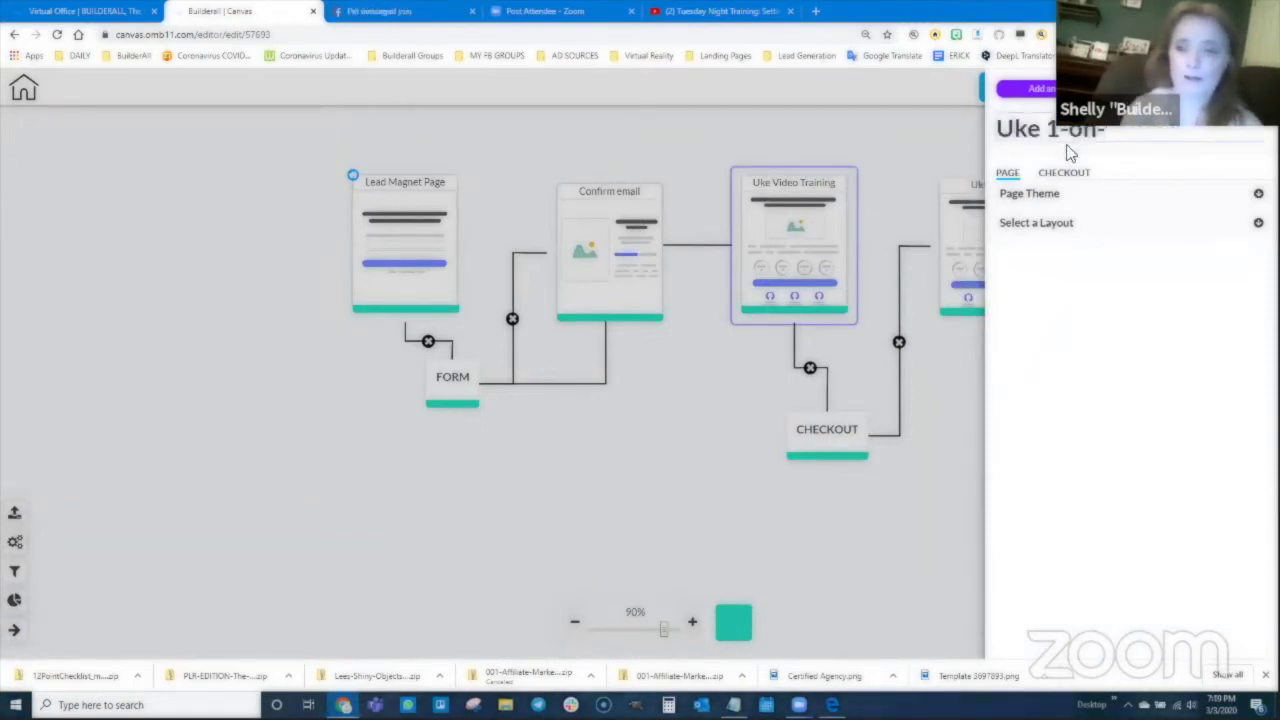
type("1 Training")
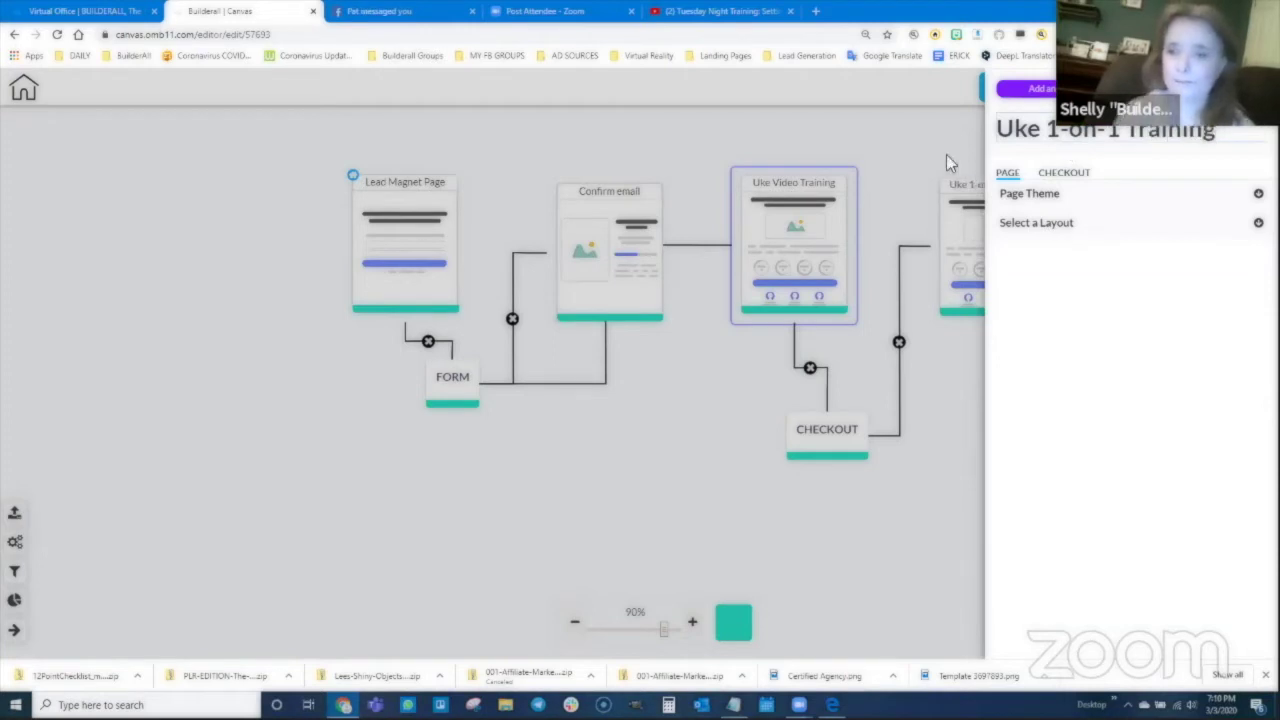
left_click(946, 154)
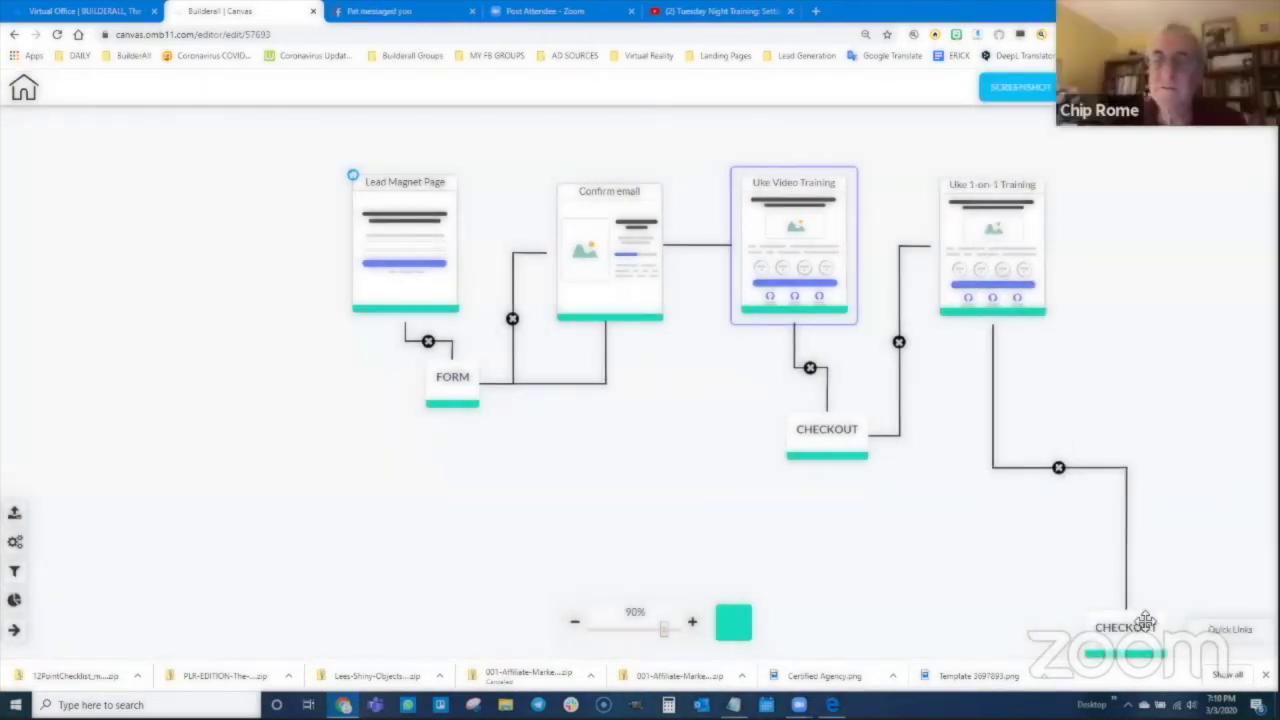
left_click_drag(1146, 620, 1110, 420)
Step: Arrange the four pages in one row with Form and Checkout steps beneath them
left_click_drag(434, 206, 203, 177)
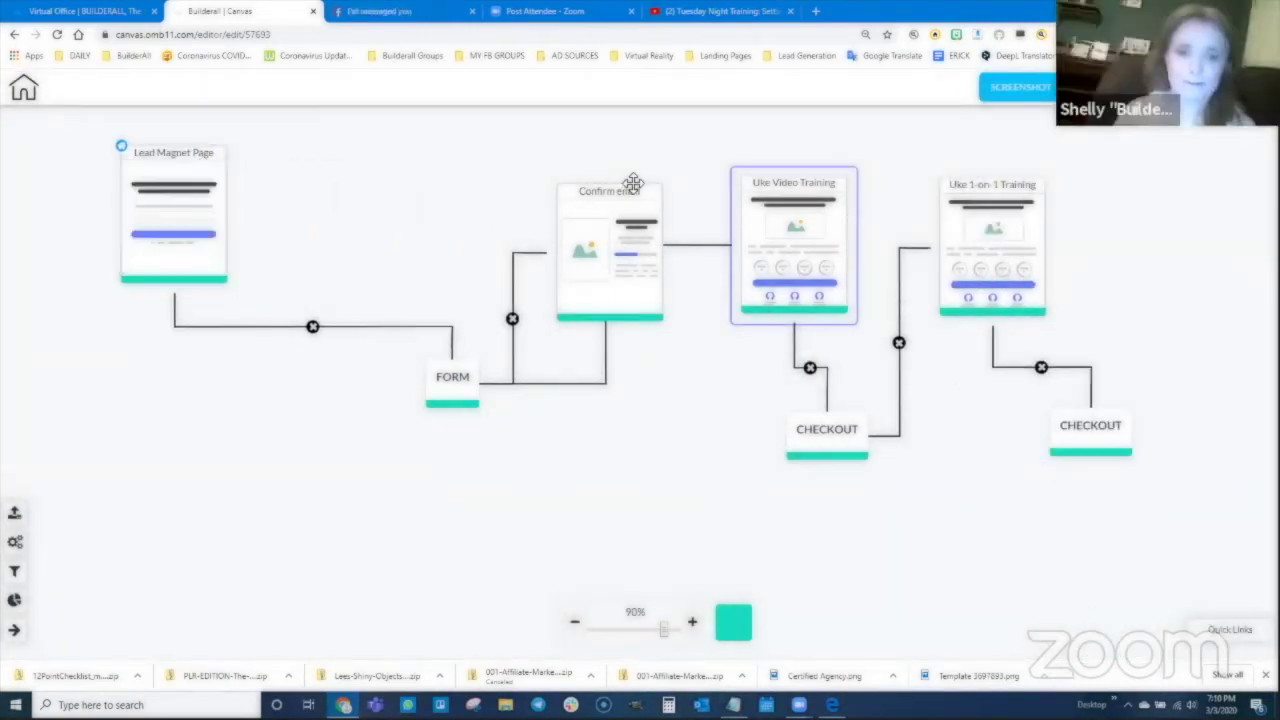
left_click_drag(634, 185, 359, 143)
left_click_drag(793, 188, 518, 155)
left_click_drag(993, 190, 661, 142)
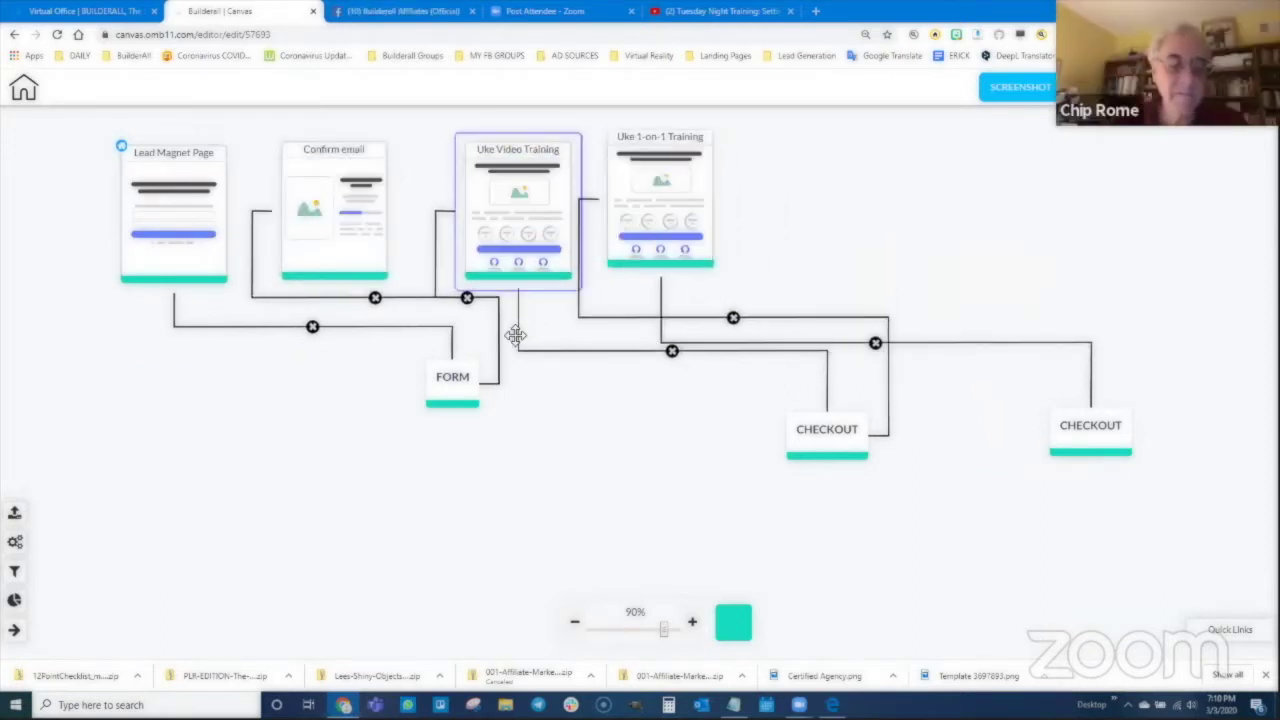
left_click_drag(451, 377, 270, 386)
left_click_drag(854, 451, 429, 423)
left_click_drag(1117, 443, 628, 429)
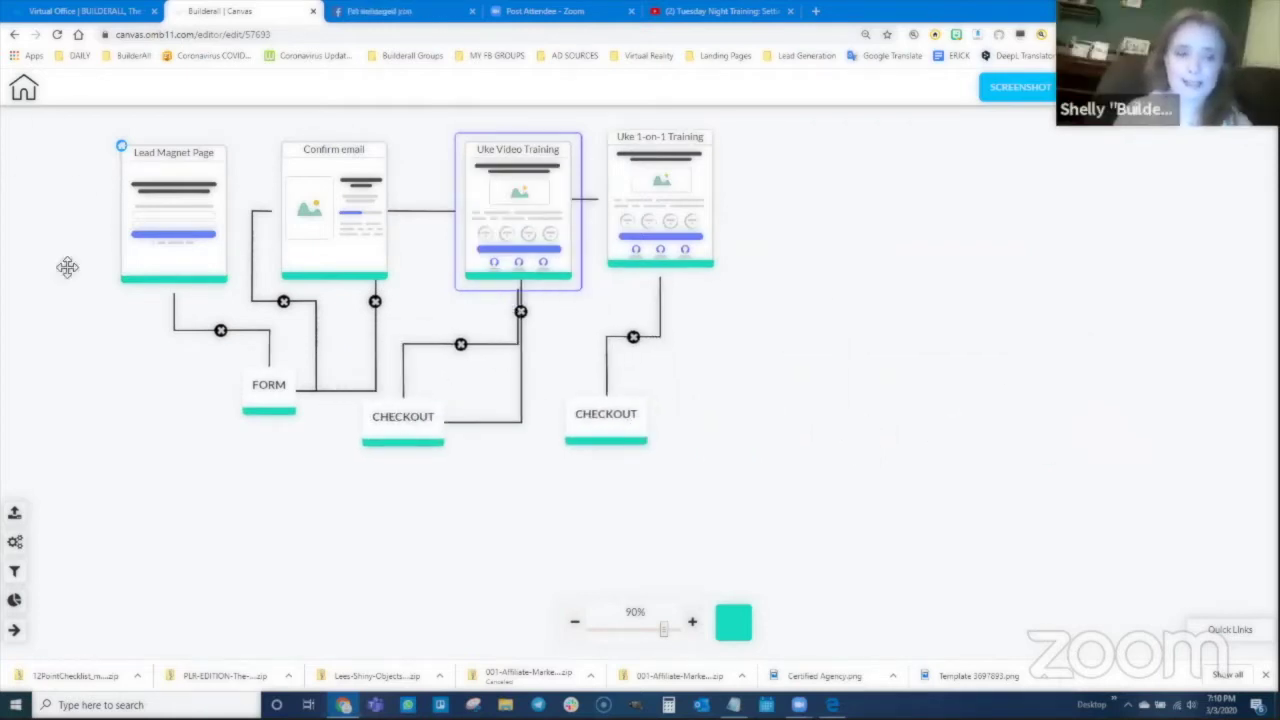
mouse_move(150, 208)
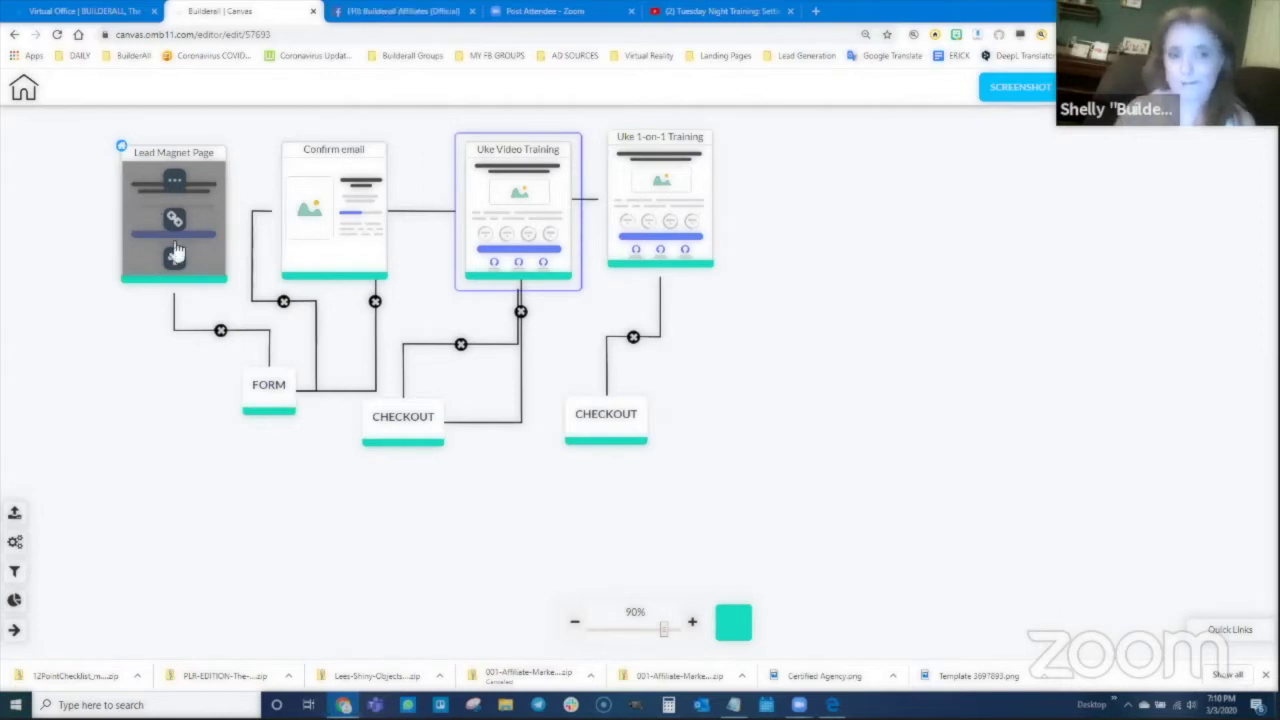
mouse_move(333, 193)
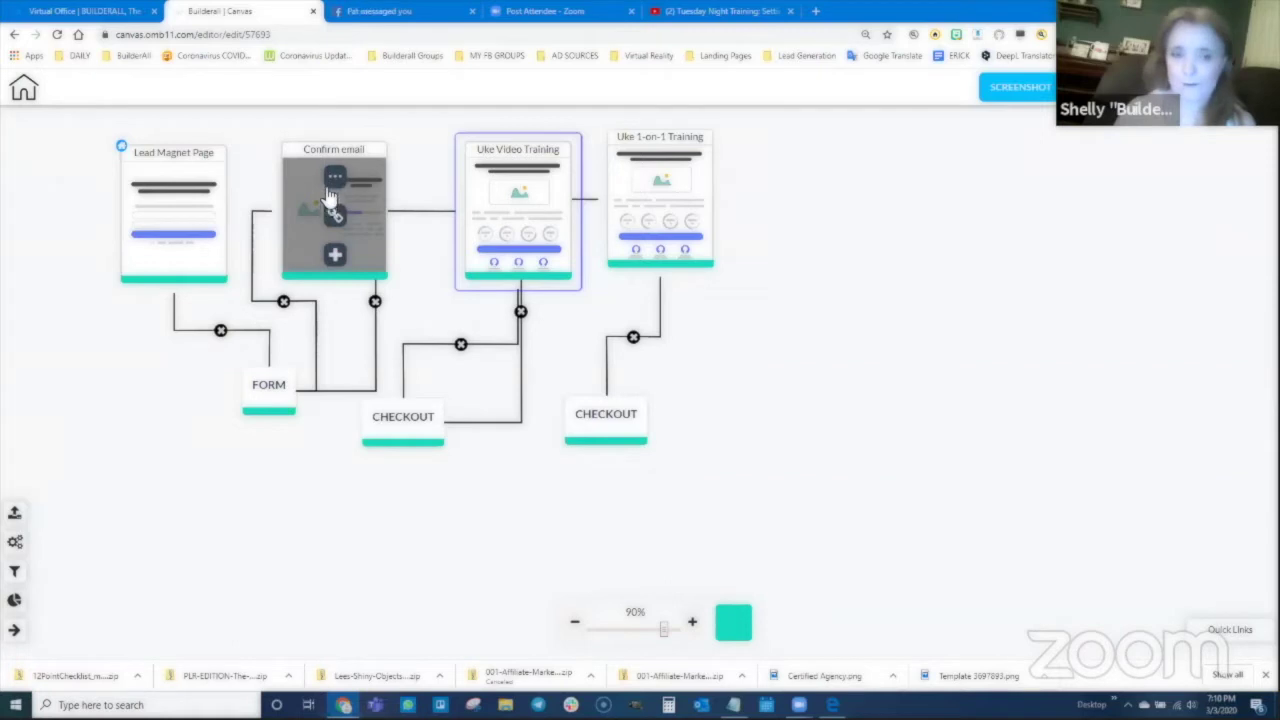
mouse_move(525, 235)
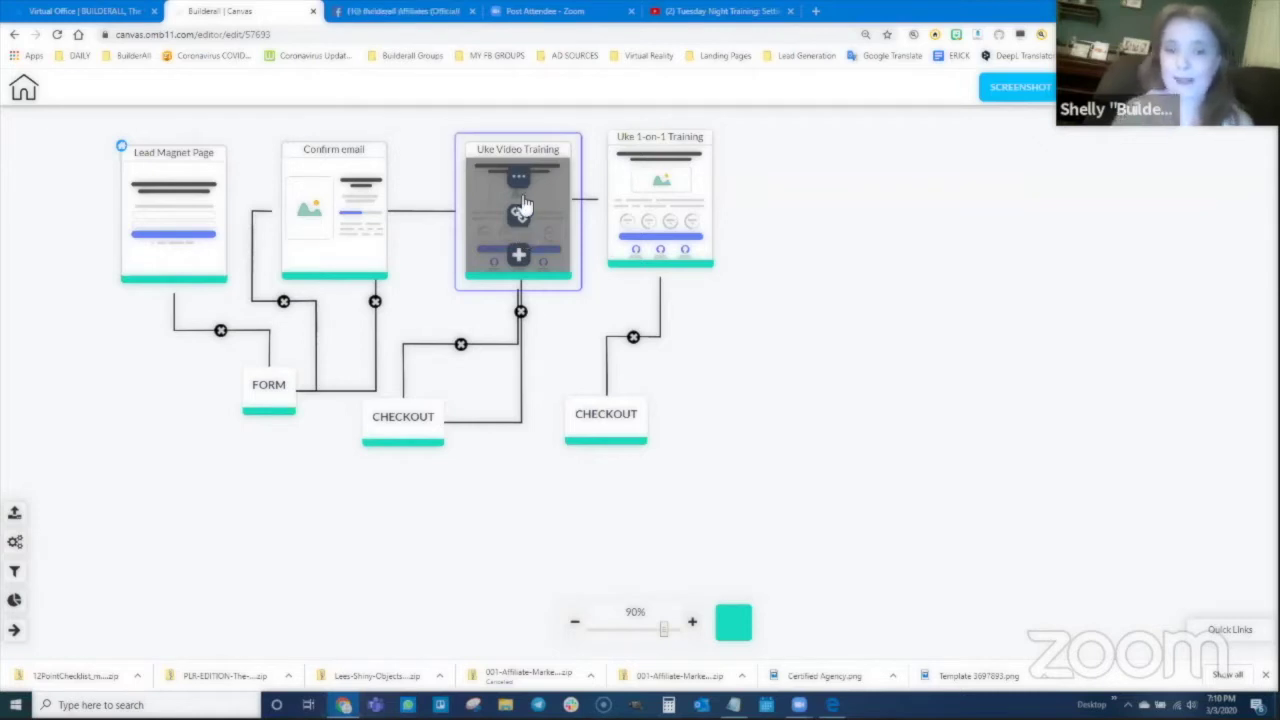
mouse_move(657, 202)
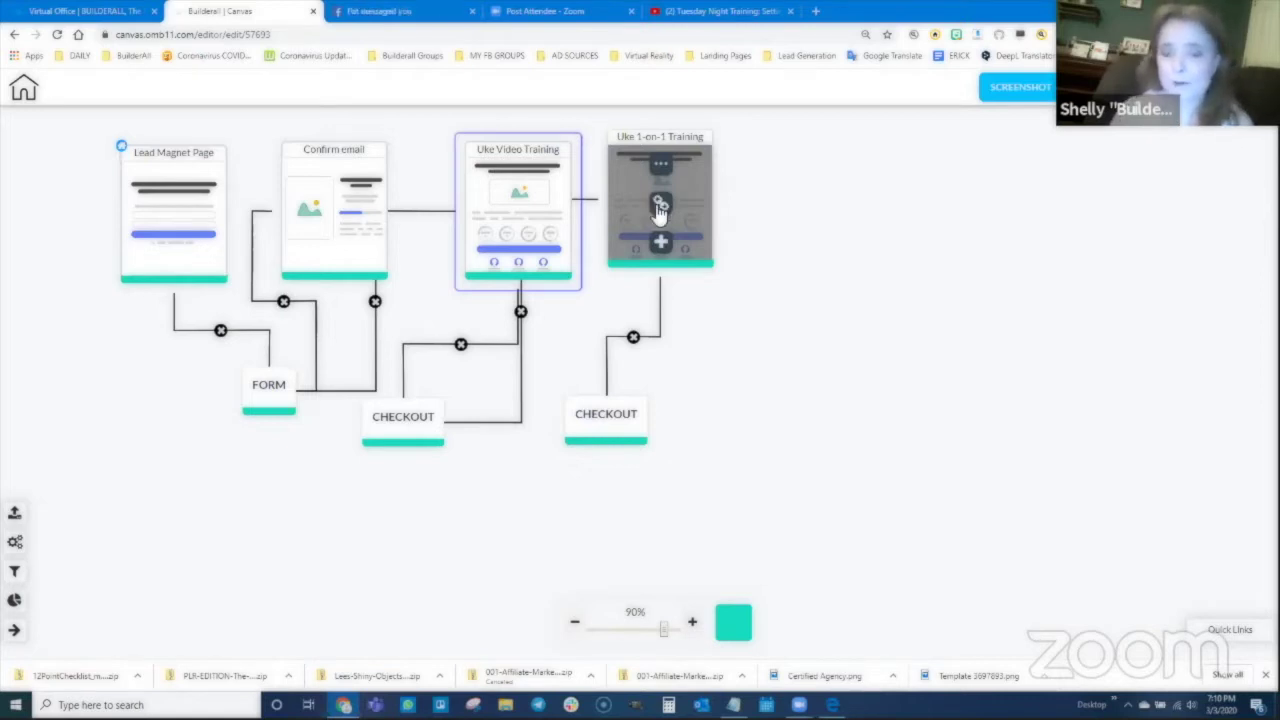
Step: Attach a Thank you page to the Uke 1-on-1 Training checkout's Success output
left_click(617, 421)
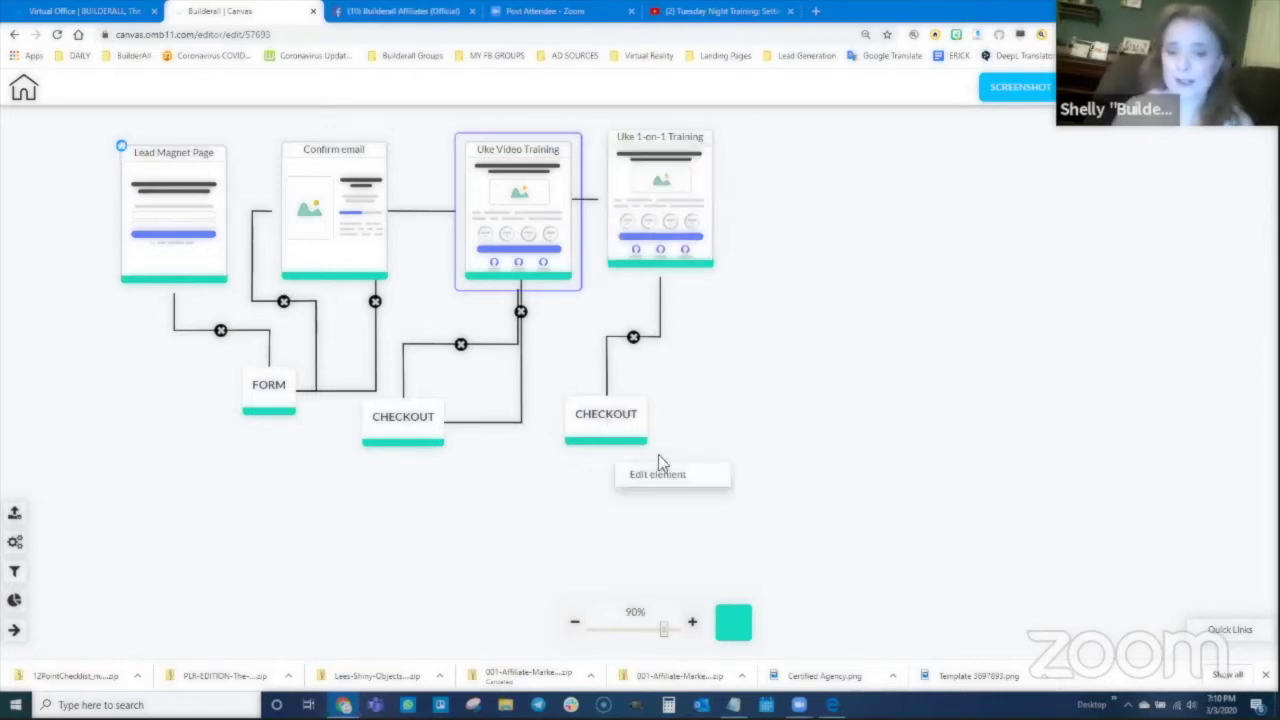
left_click(666, 478)
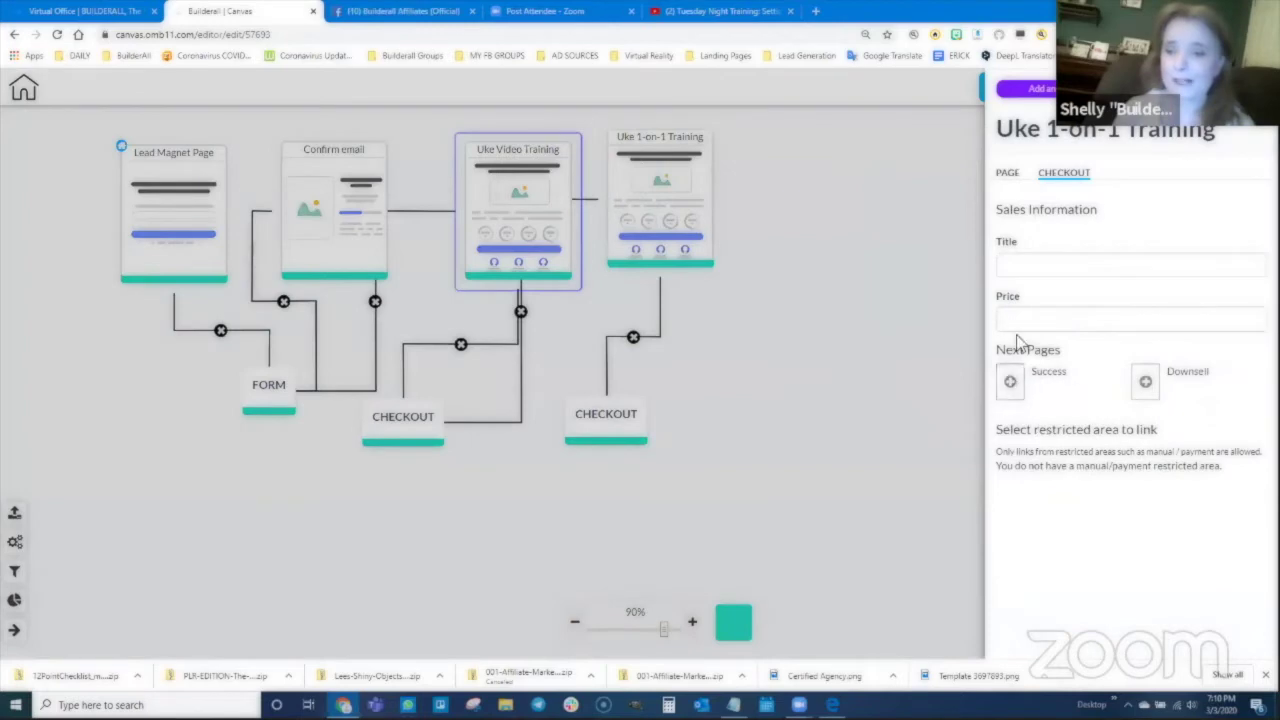
left_click(1011, 385)
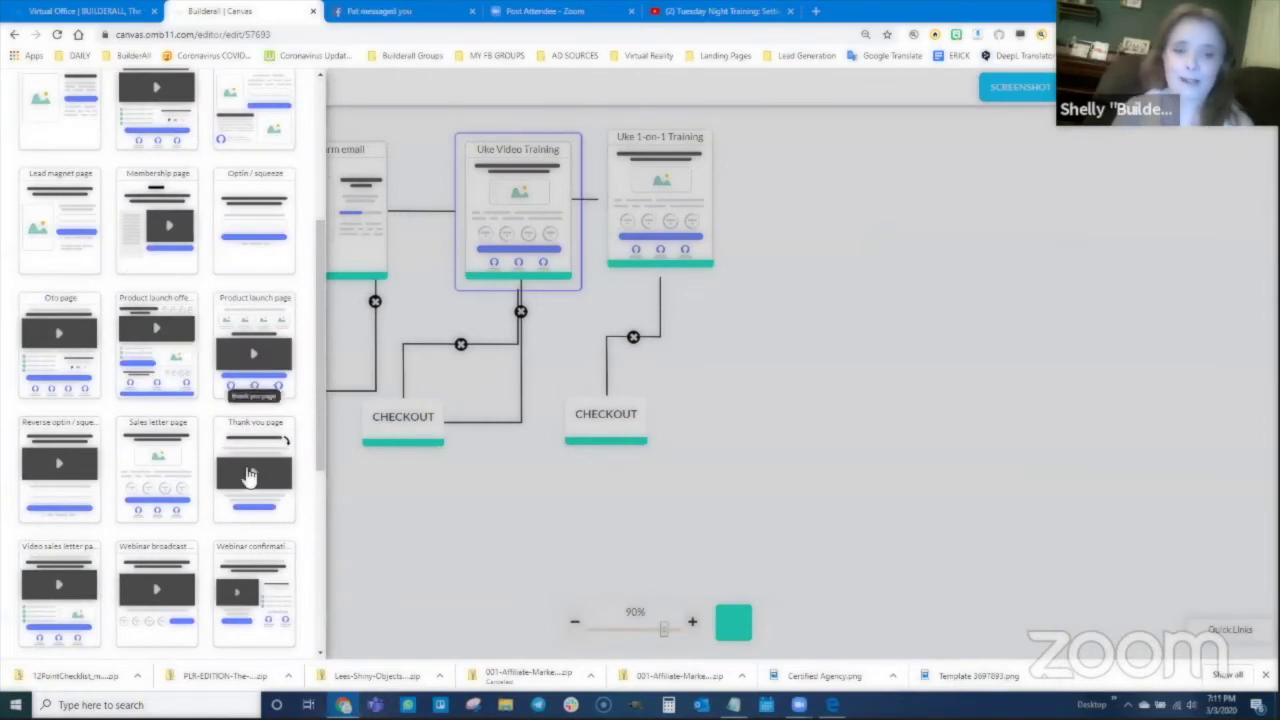
left_click(250, 477)
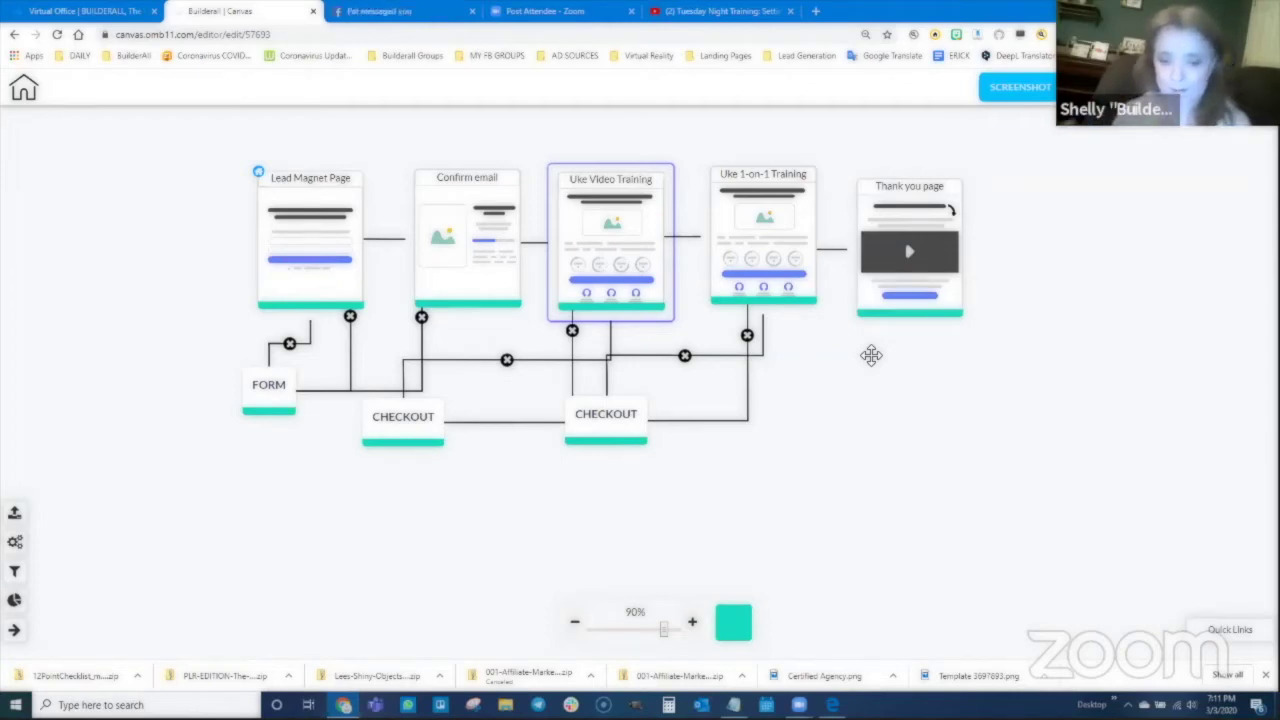
mouse_move(908, 220)
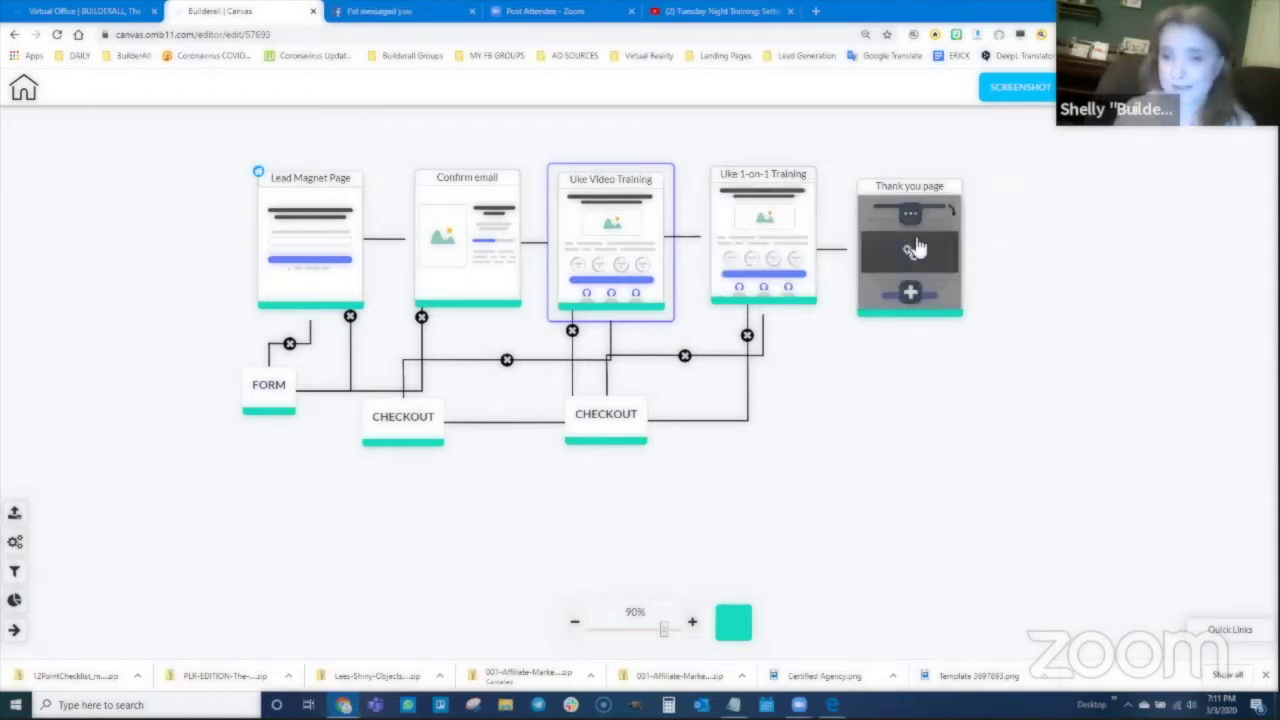
mouse_move(328, 238)
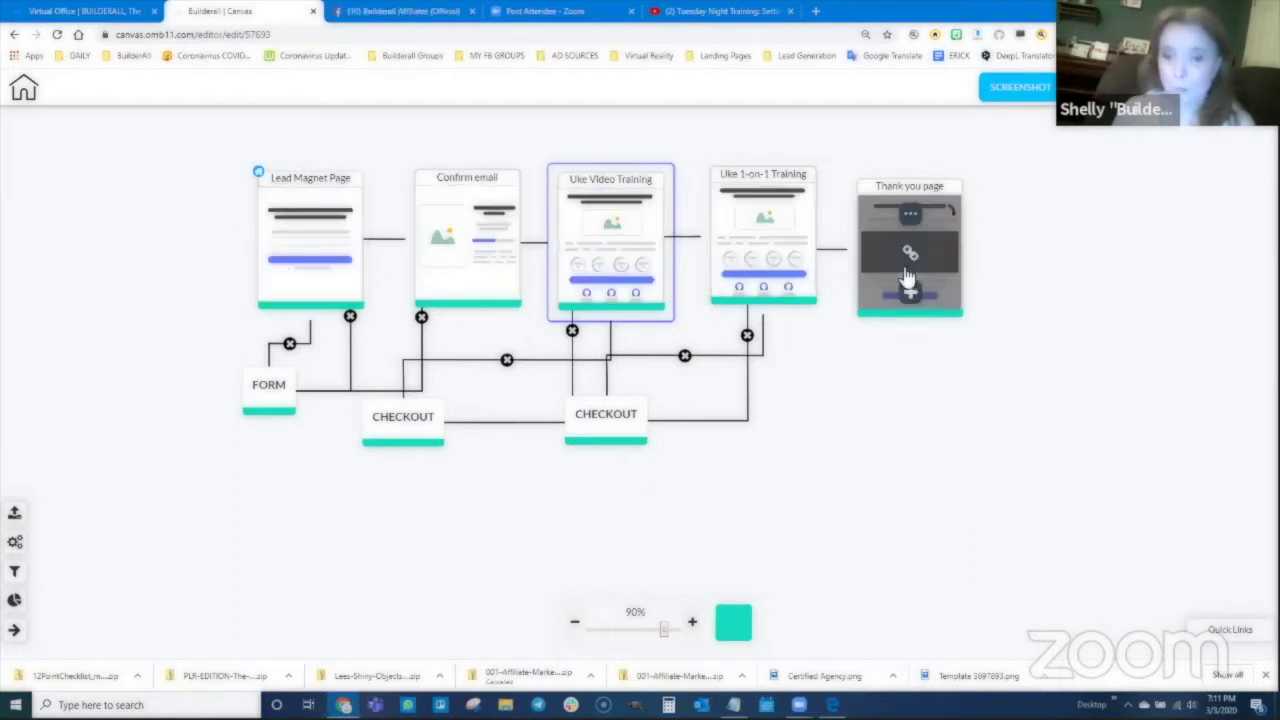
mouse_move(600, 240)
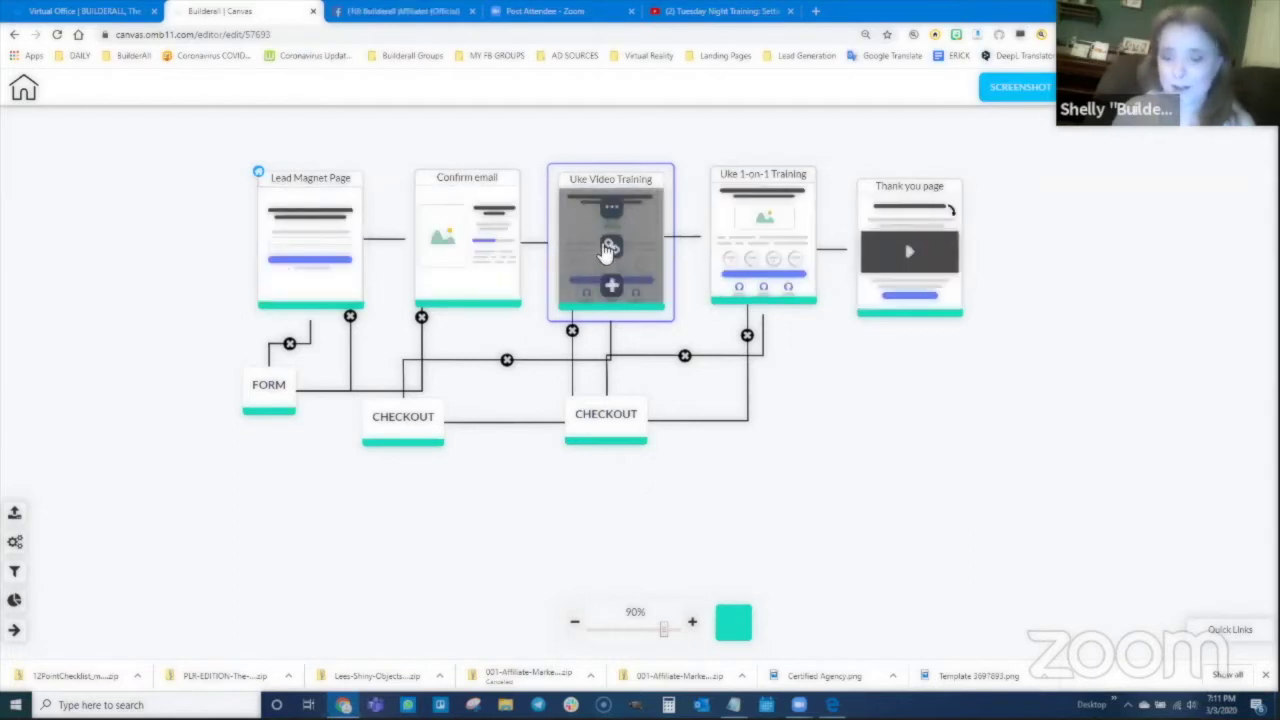
mouse_move(914, 250)
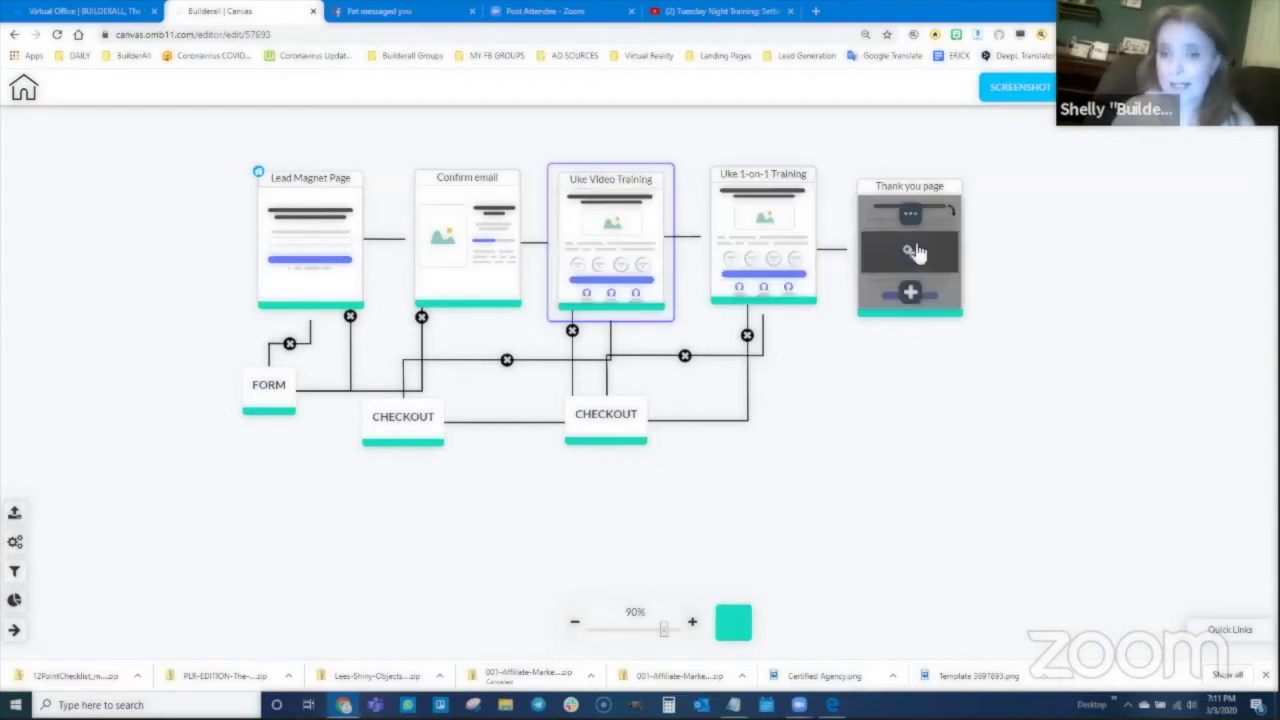
mouse_move(757, 240)
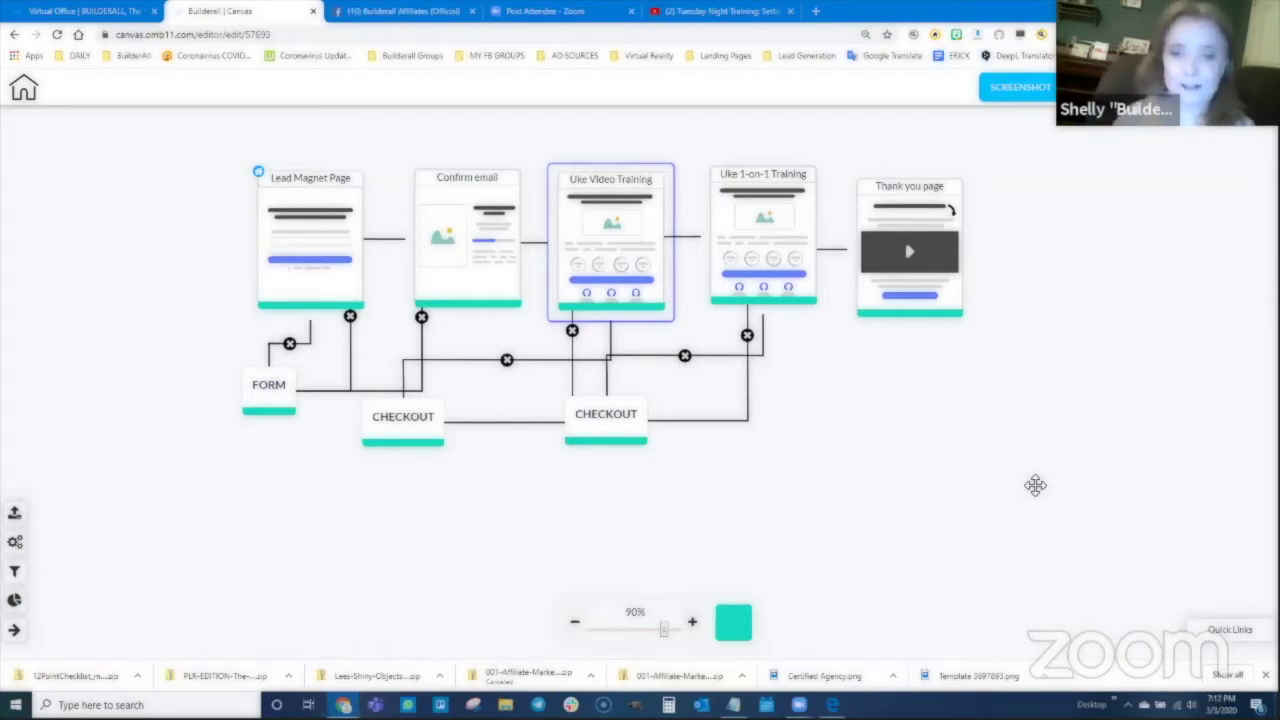
Step: Add a Membership page after the Thank you page and title it 'Member Area 1'
mouse_move(872, 300)
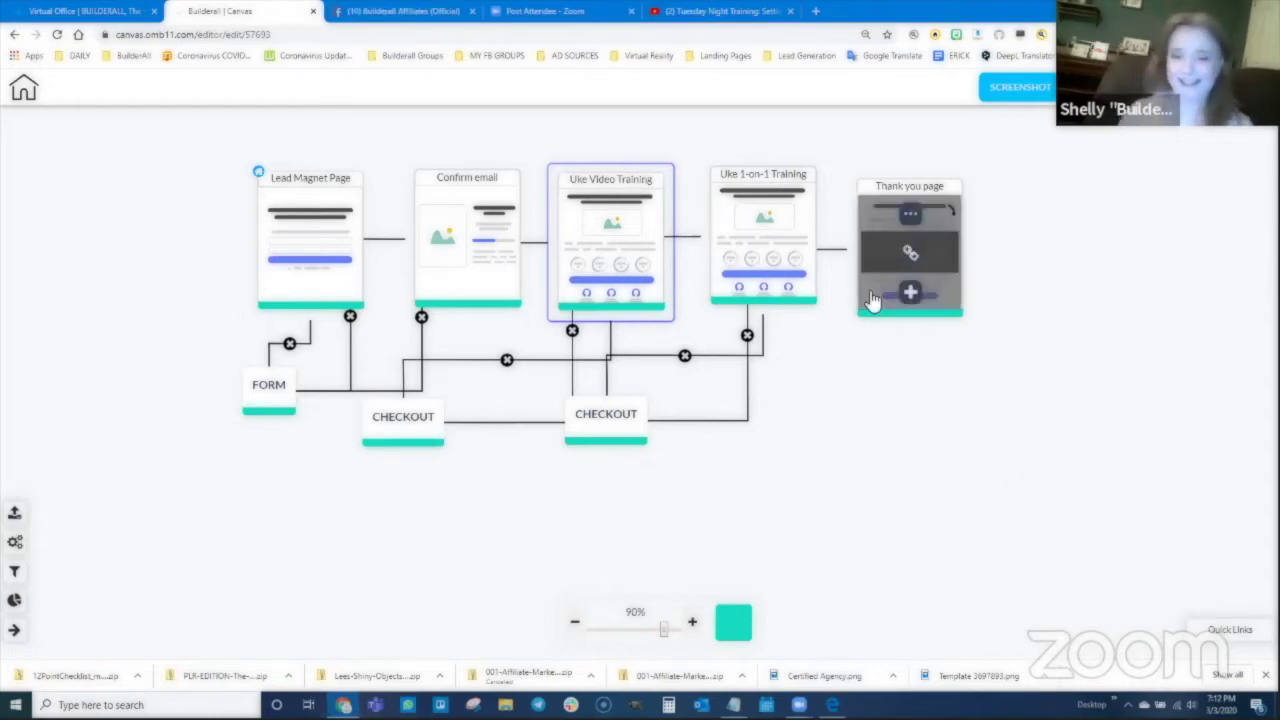
left_click(910, 292)
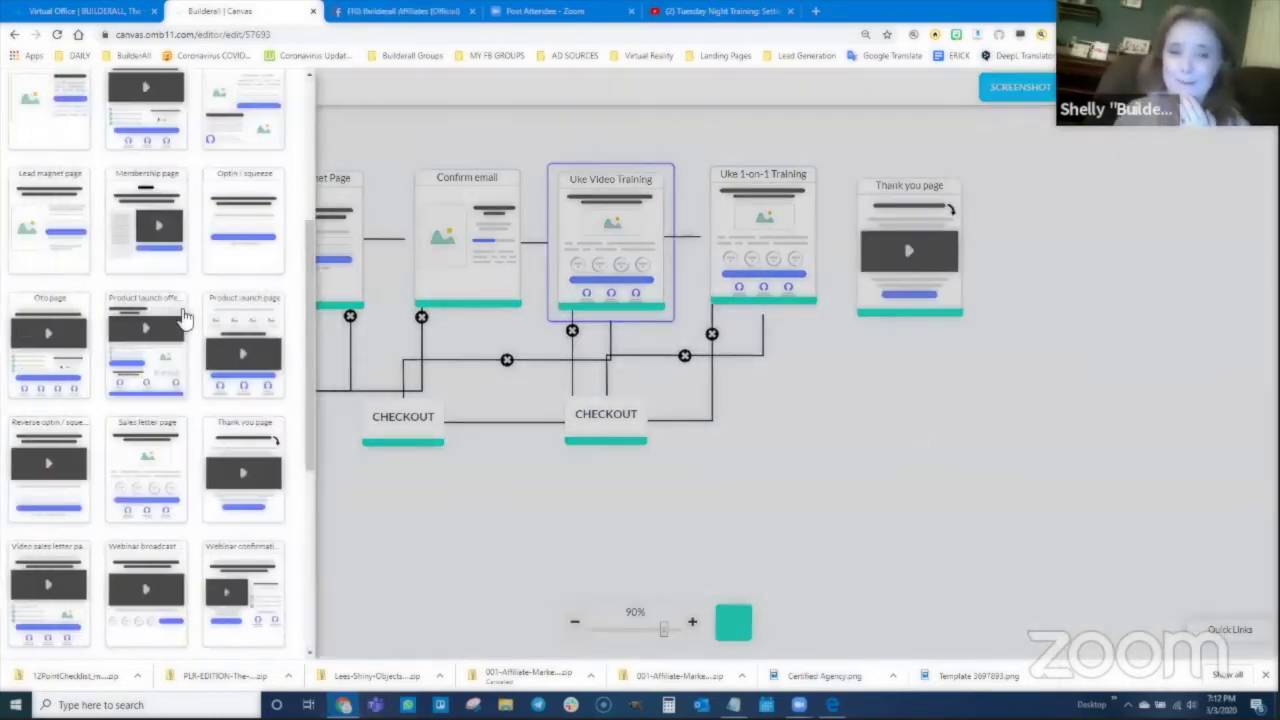
left_click_drag(164, 176, 350, 273)
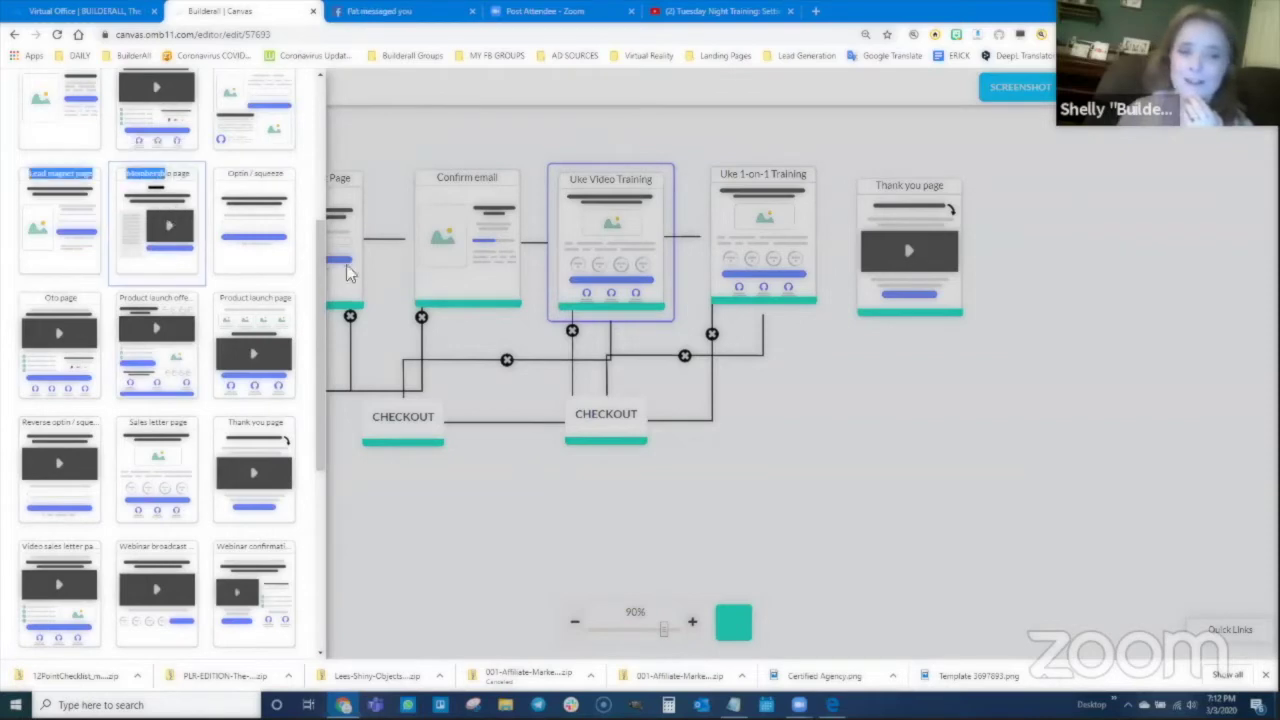
left_click(170, 226)
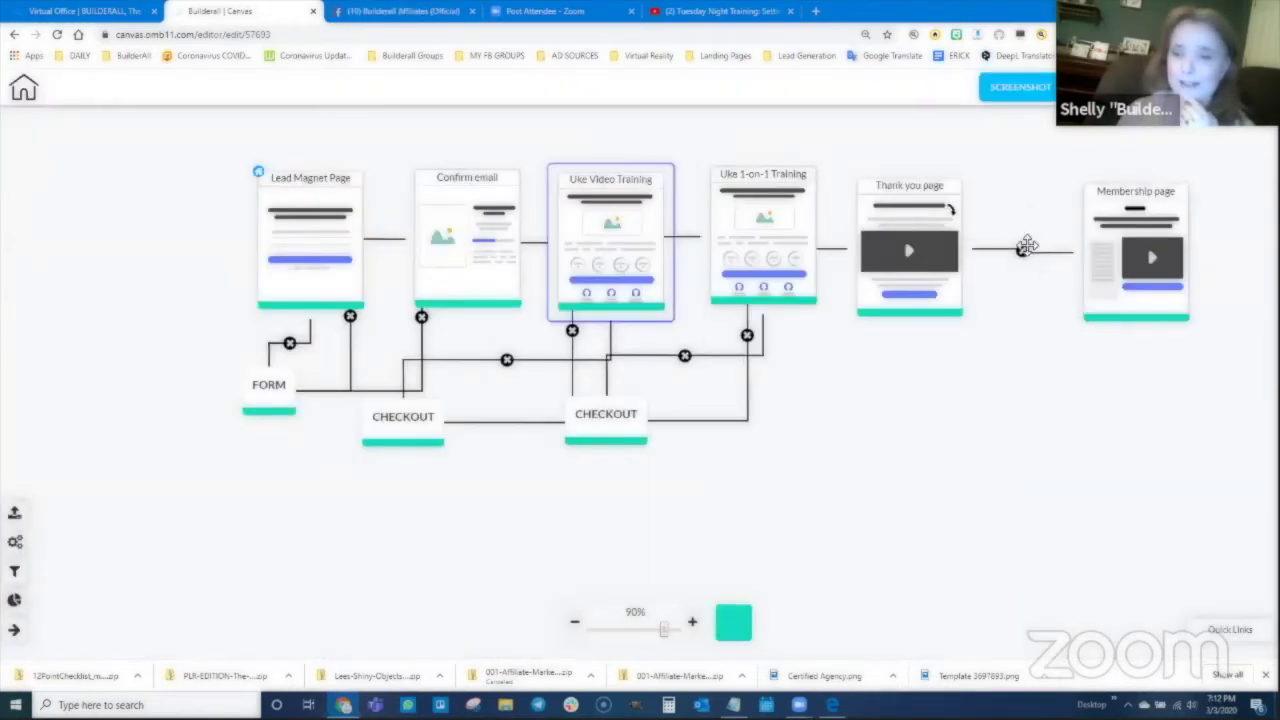
left_click_drag(1100, 251, 1048, 205)
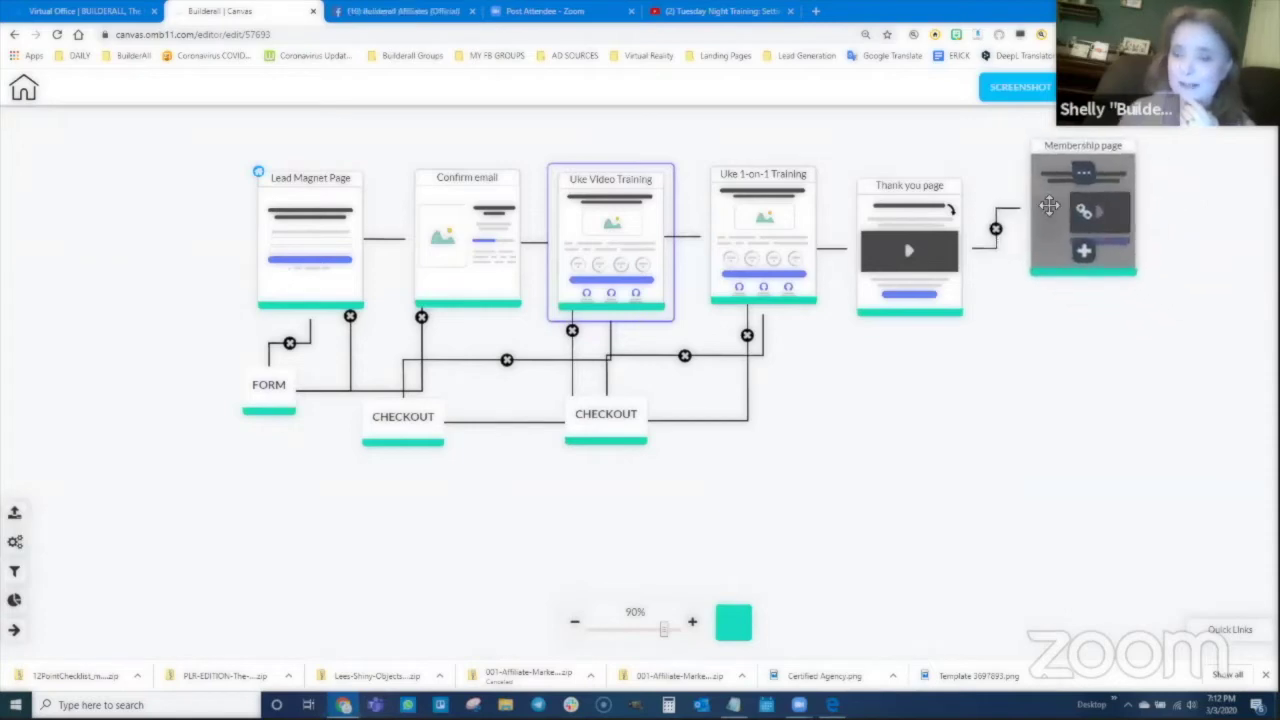
left_click(1117, 172)
triple_click(1131, 143)
type("Member")
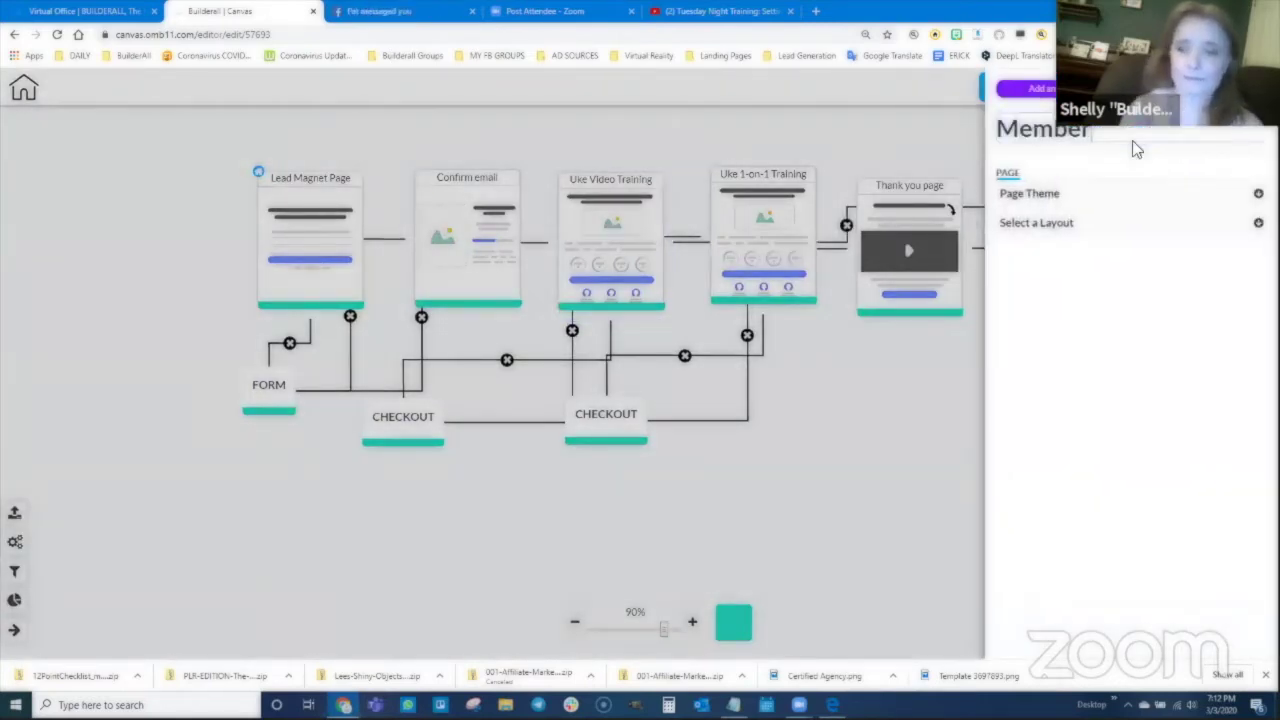
type(" Area 1")
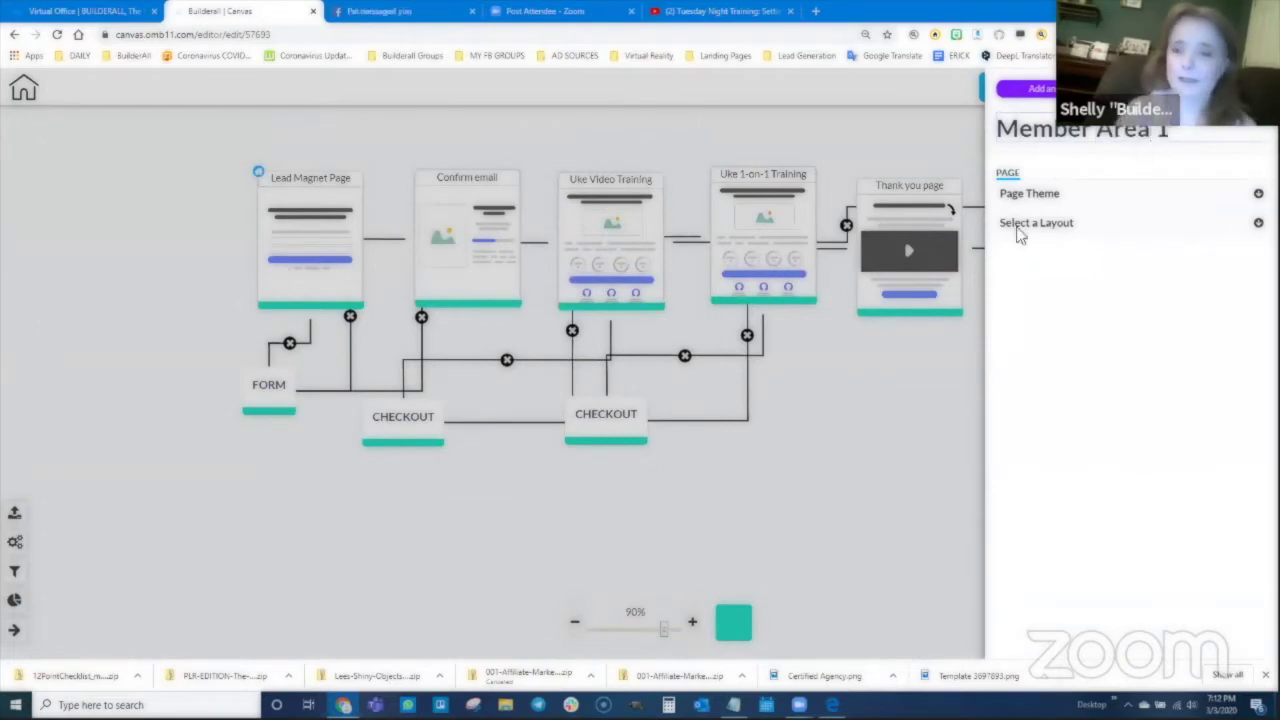
left_click(898, 405)
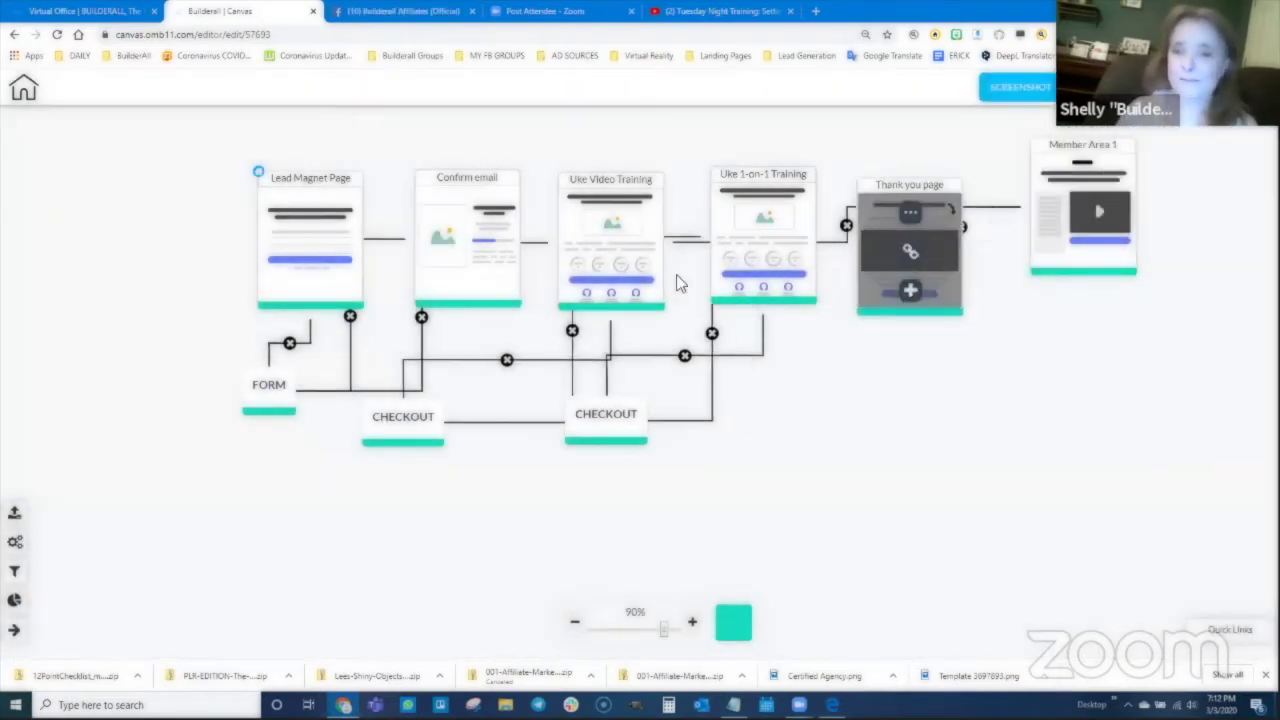
Step: Add a second Membership page from Thank you page, placed below Member Area 1
left_click(909, 289)
left_click(165, 222)
left_click_drag(1208, 246, 1075, 343)
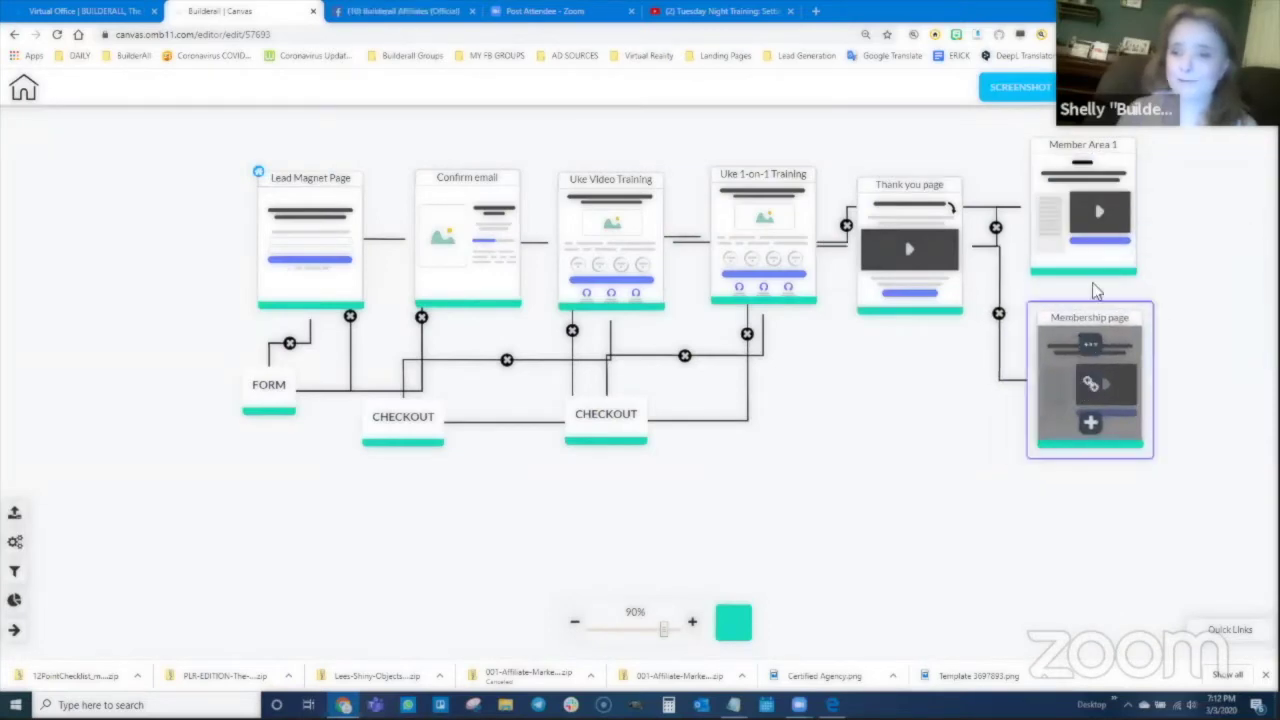
Step: Retitle the second membership page 'Member Area 2'
left_click(1090, 344)
triple_click(1100, 135)
type("M")
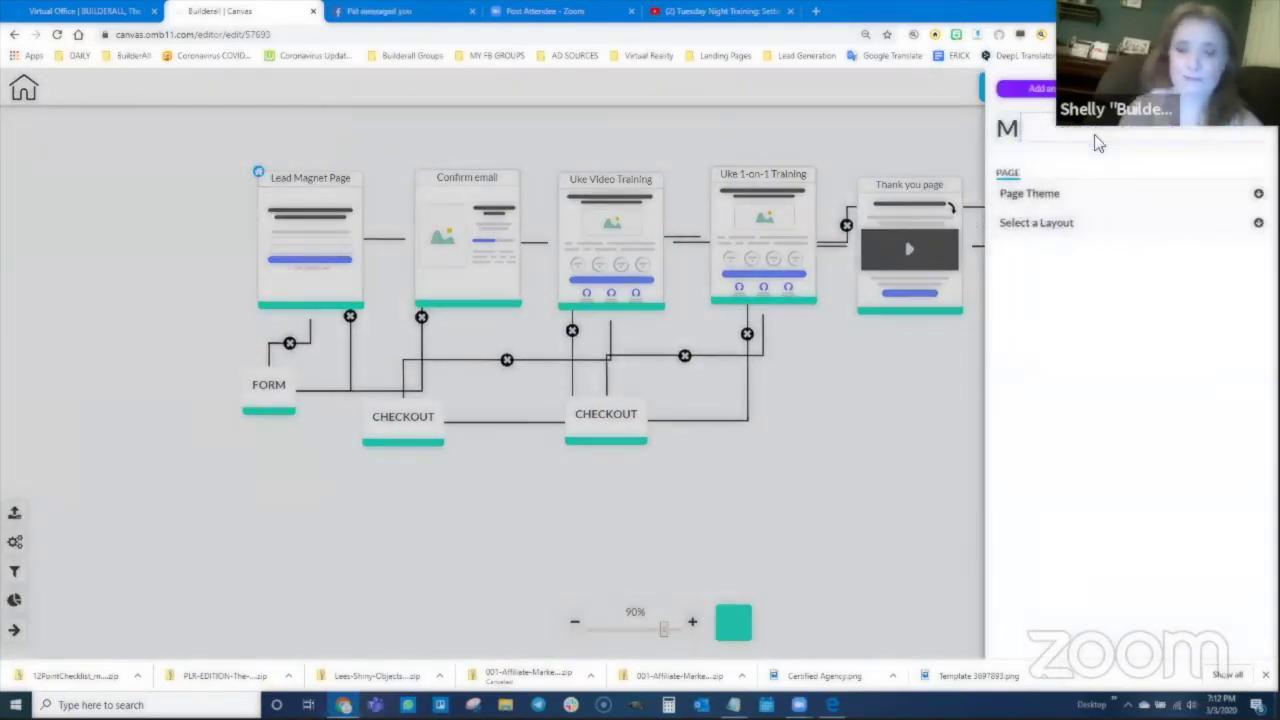
type("ember Area 2")
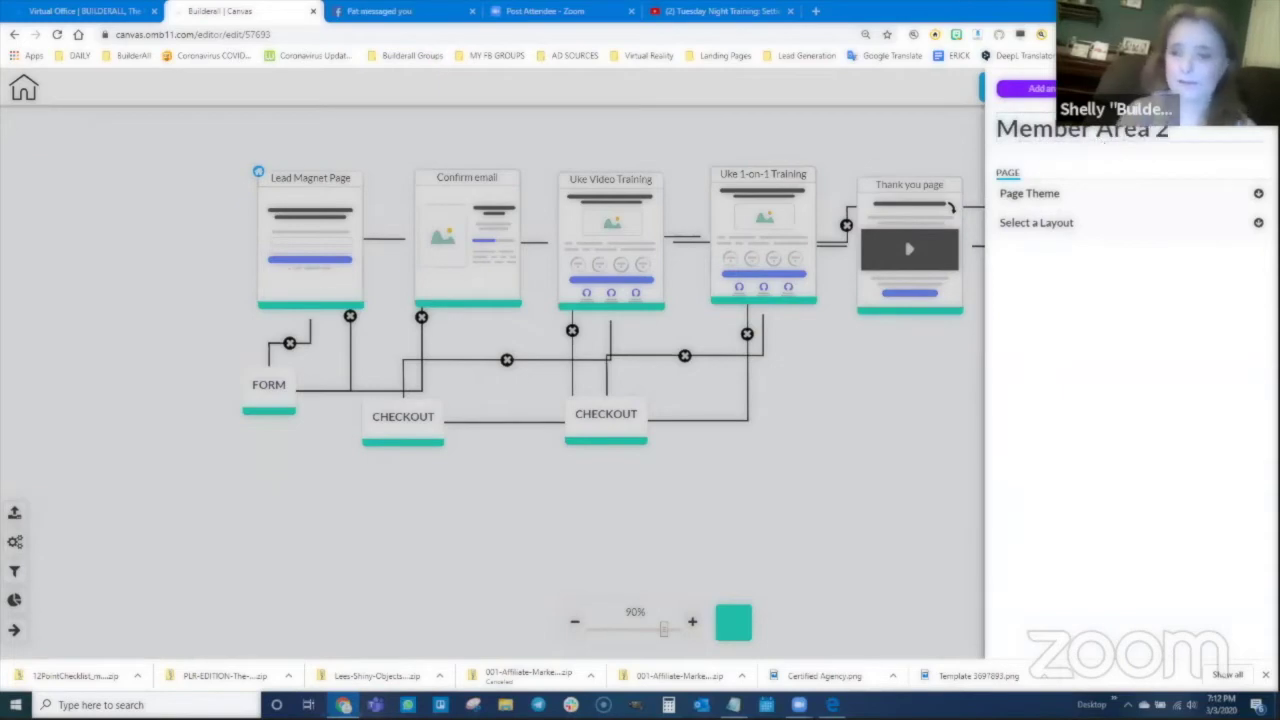
left_click(967, 300)
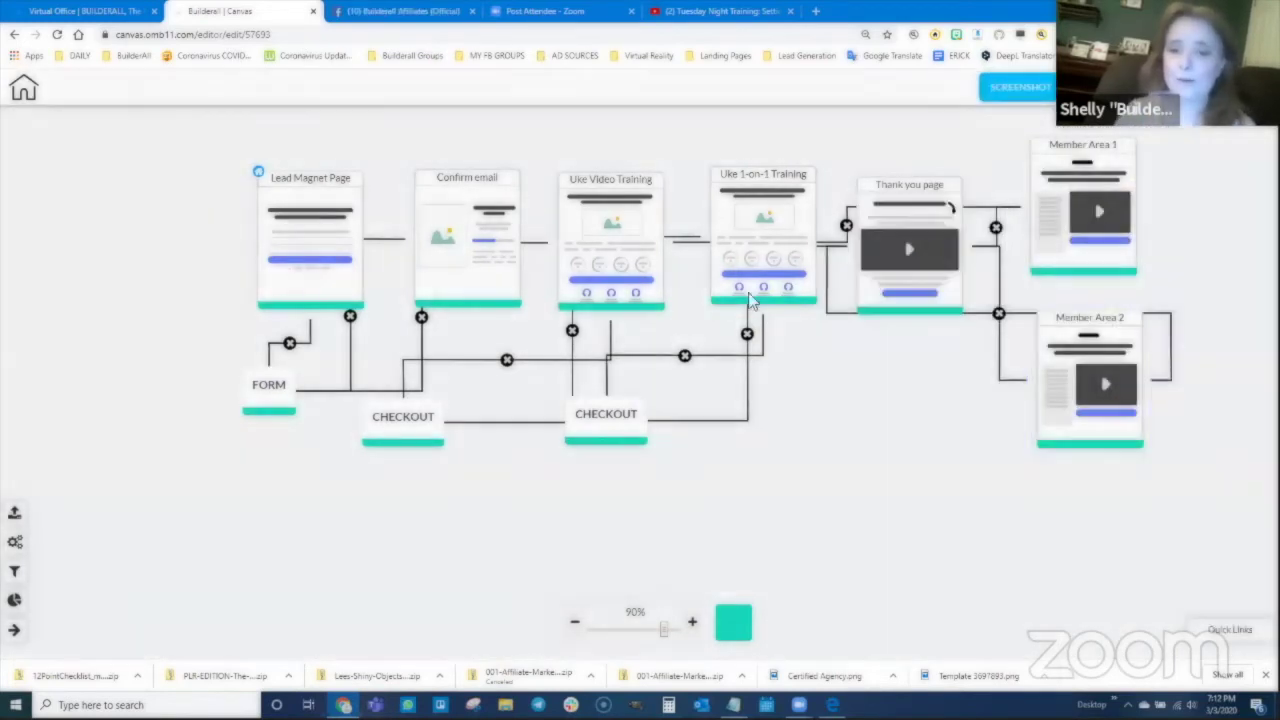
Step: Place a third Membership page below Member Area 2 and title it 'Member Area 3'
left_click(14, 512)
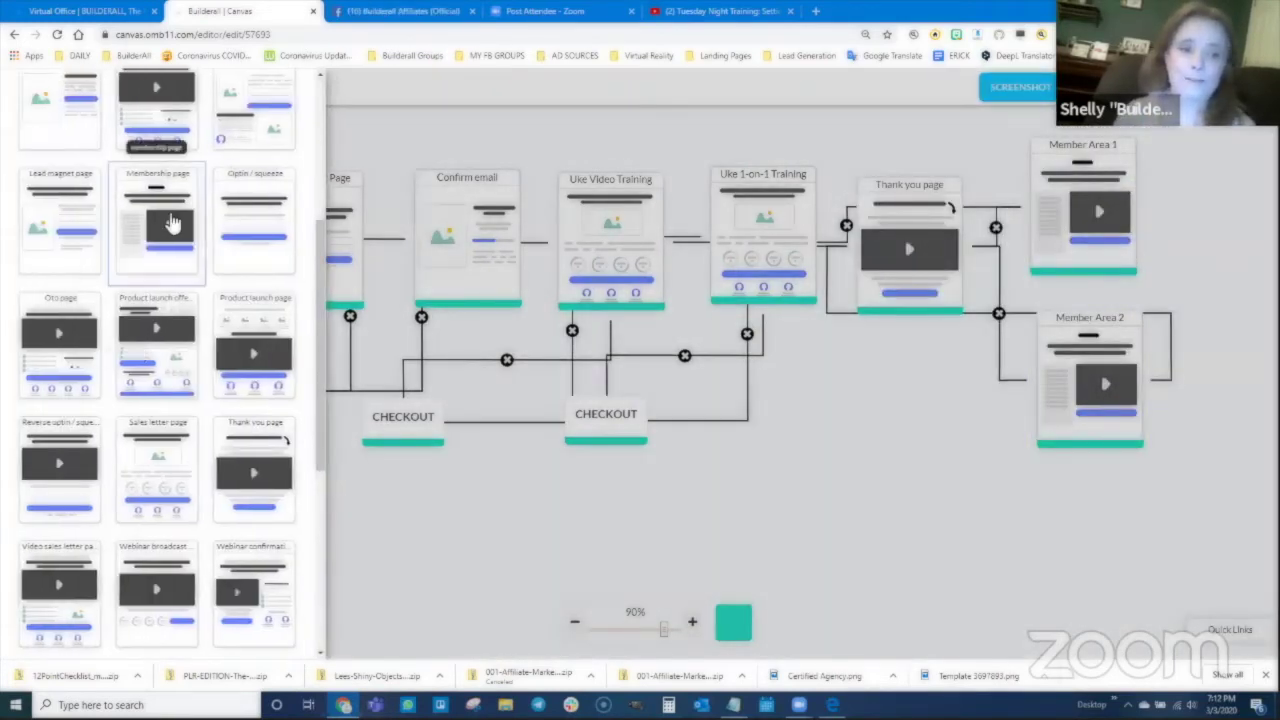
left_click_drag(163, 220, 1073, 551)
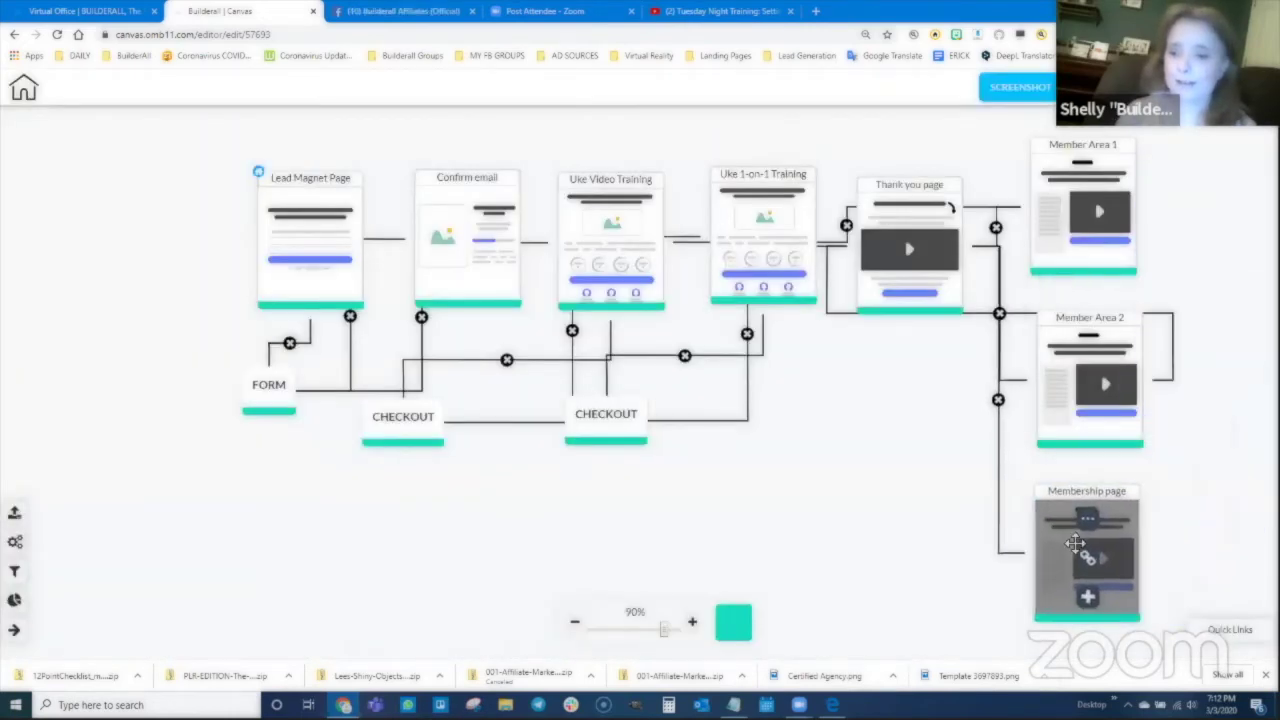
left_click(1087, 512)
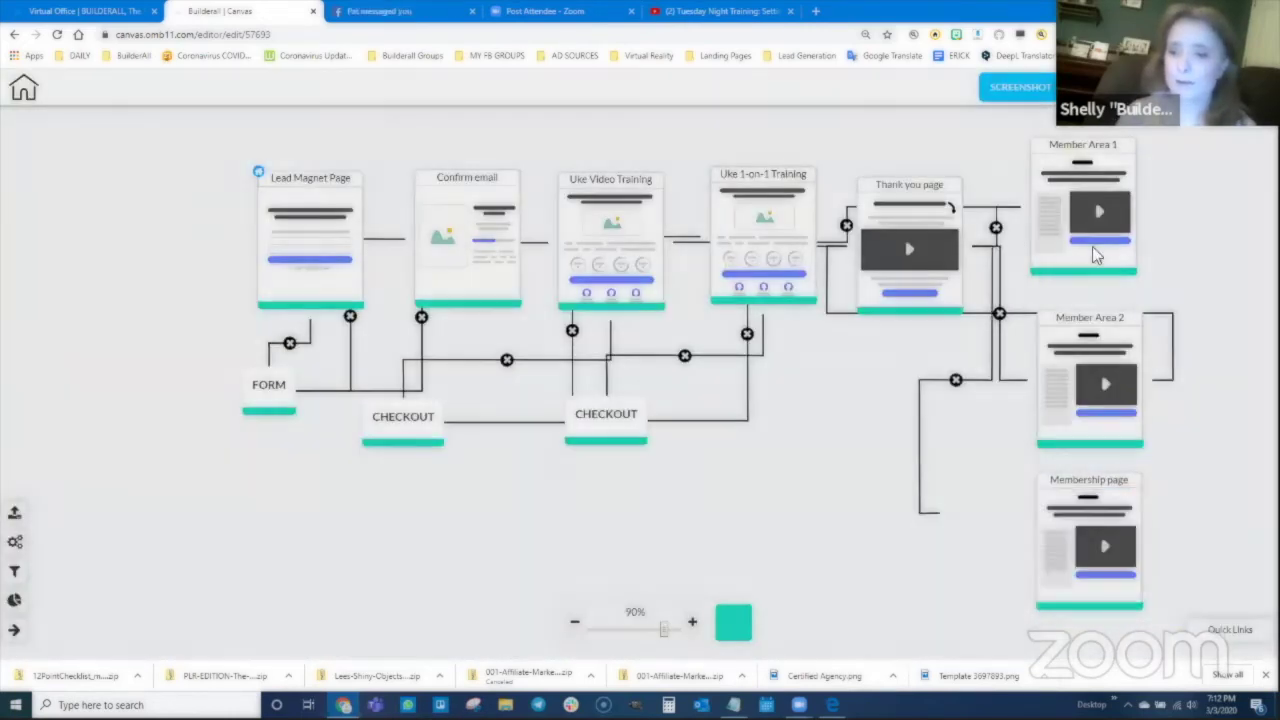
left_click(1097, 145)
type("Member Area 3")
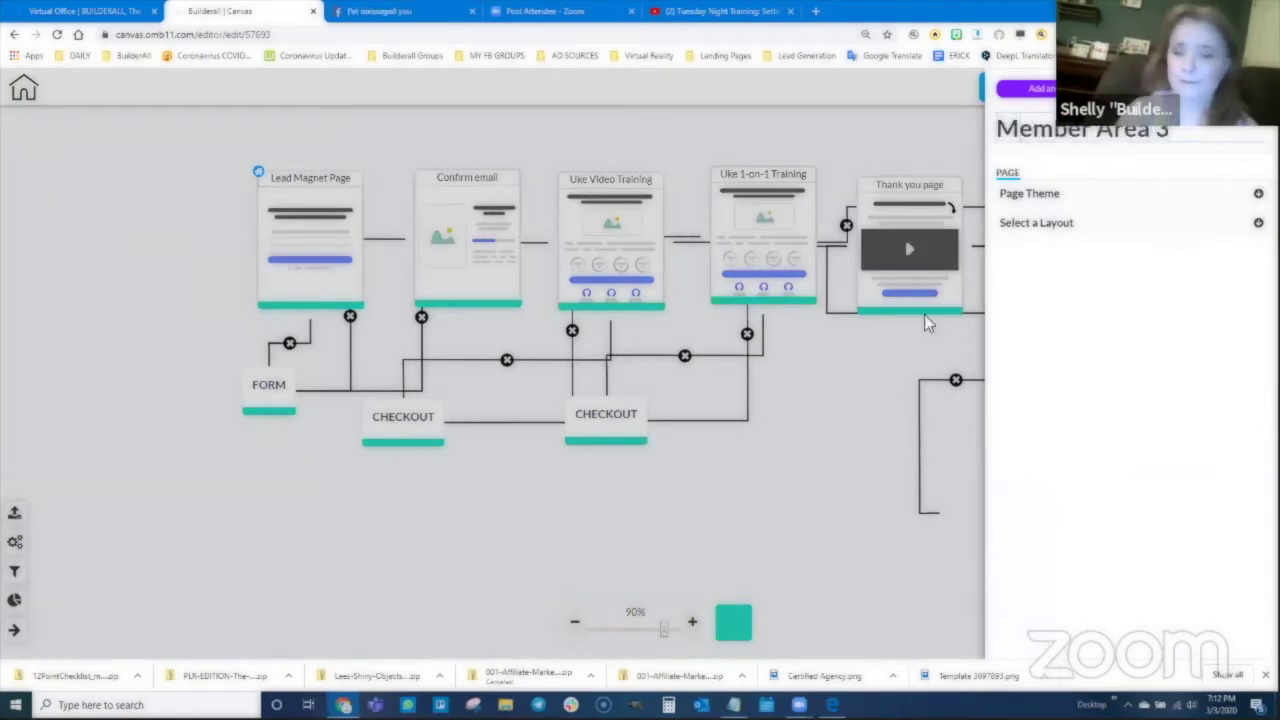
left_click(808, 492)
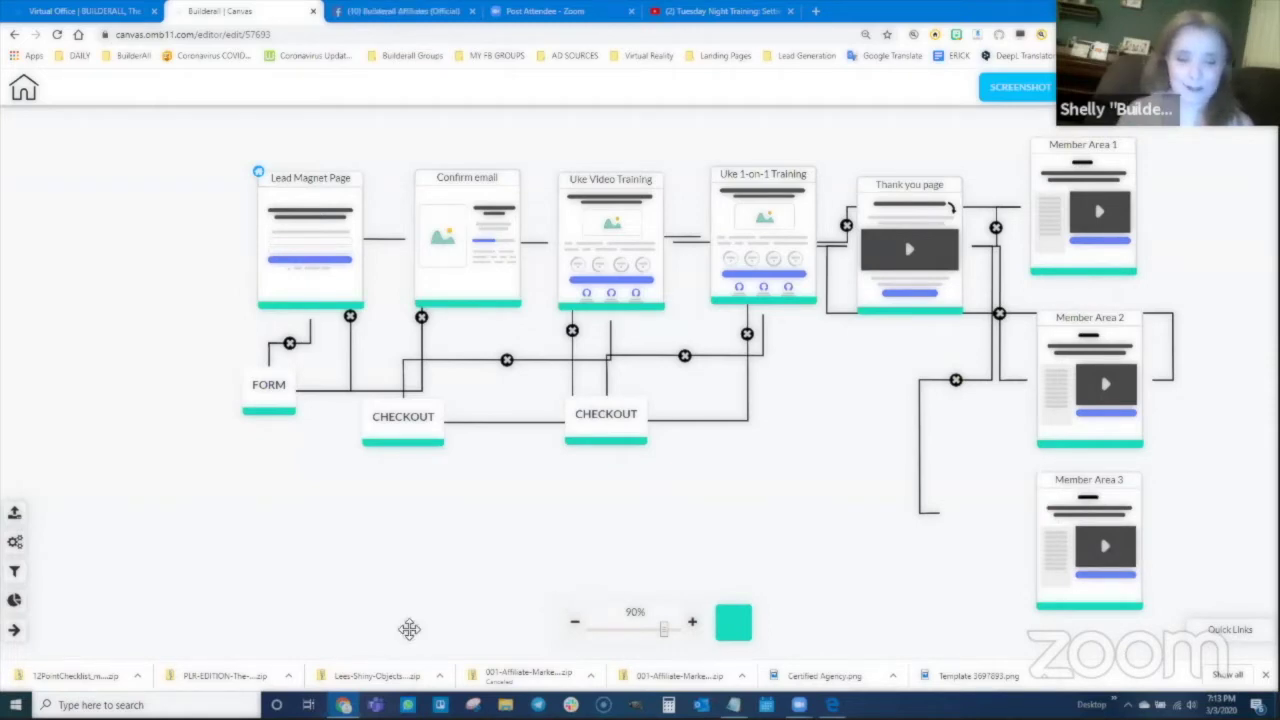
Step: Snip the entire funnel map with the Snipping Tool
left_click(473, 705)
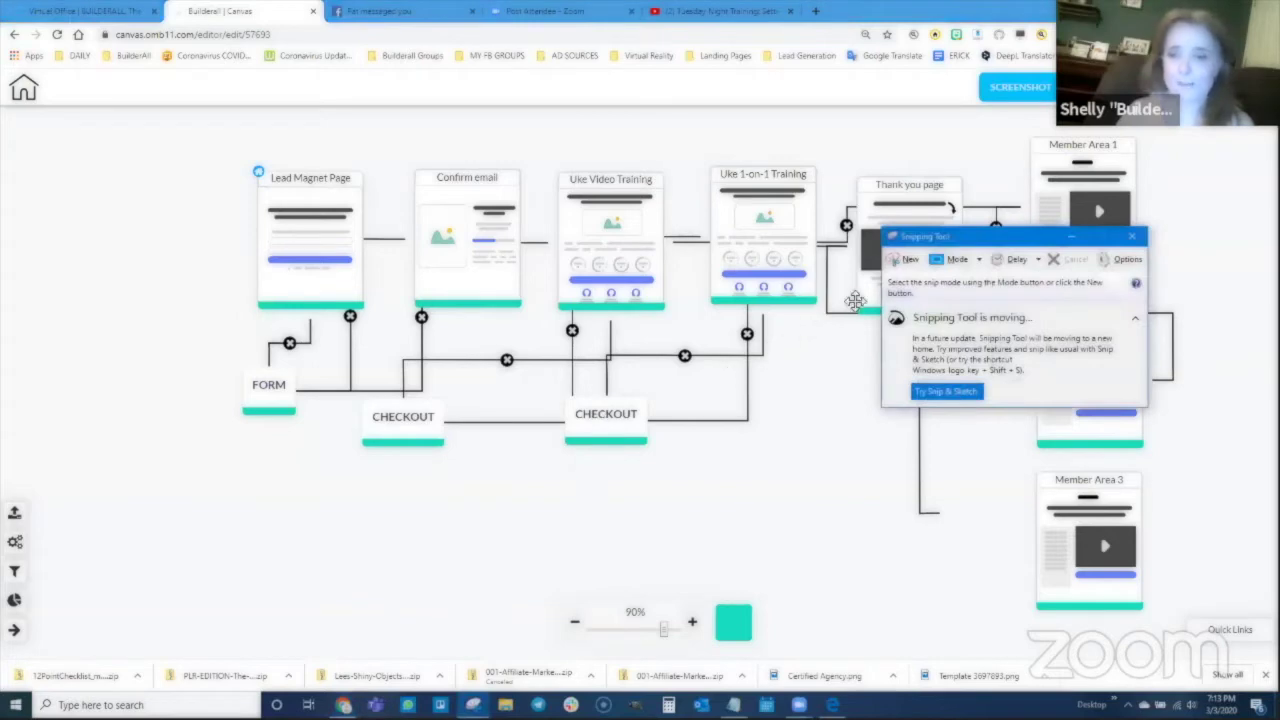
left_click(907, 260)
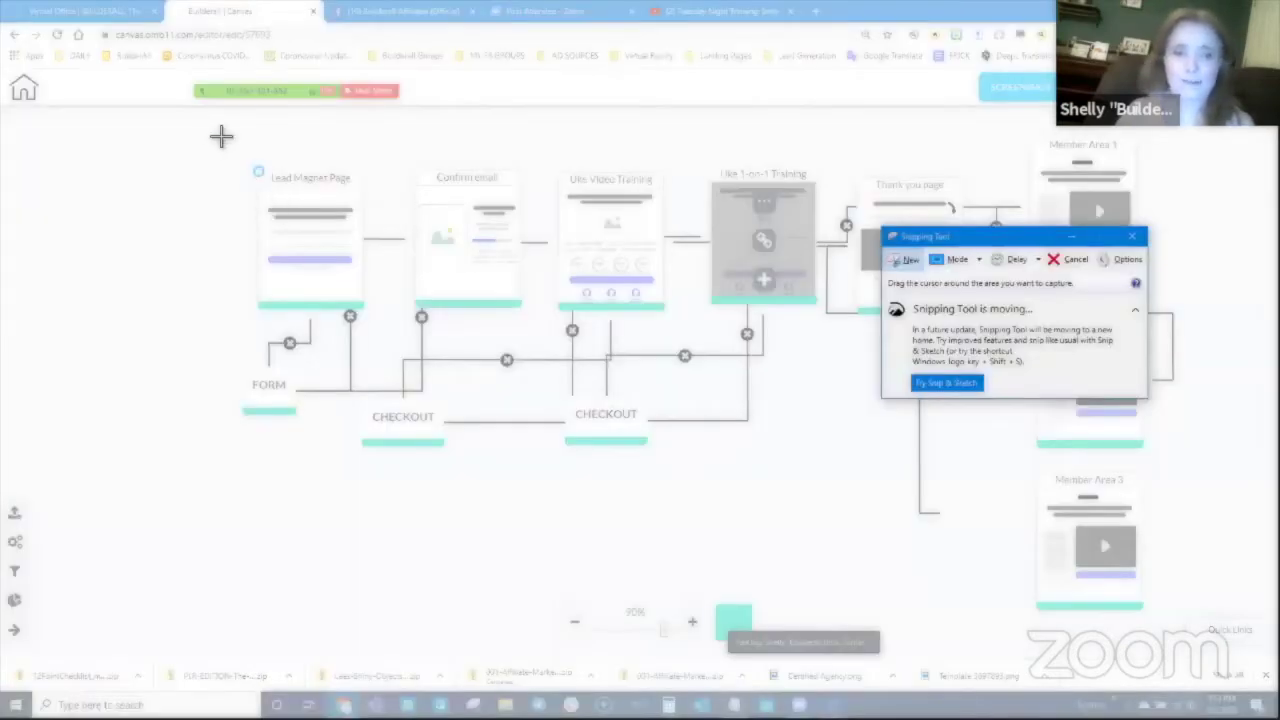
left_click_drag(221, 130, 1195, 623)
Step: Save the snip as BLUEPRINT in the 00Training folder, then close the funnel map tab
right_click(650, 274)
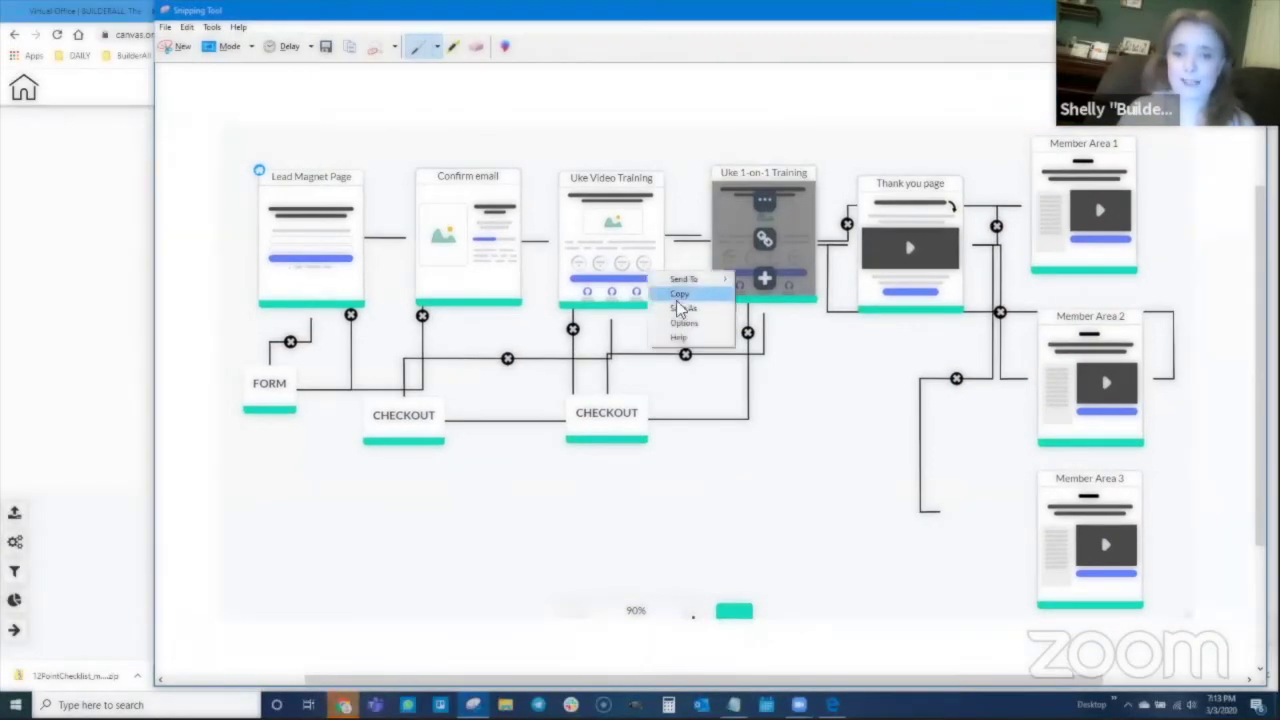
left_click(681, 311)
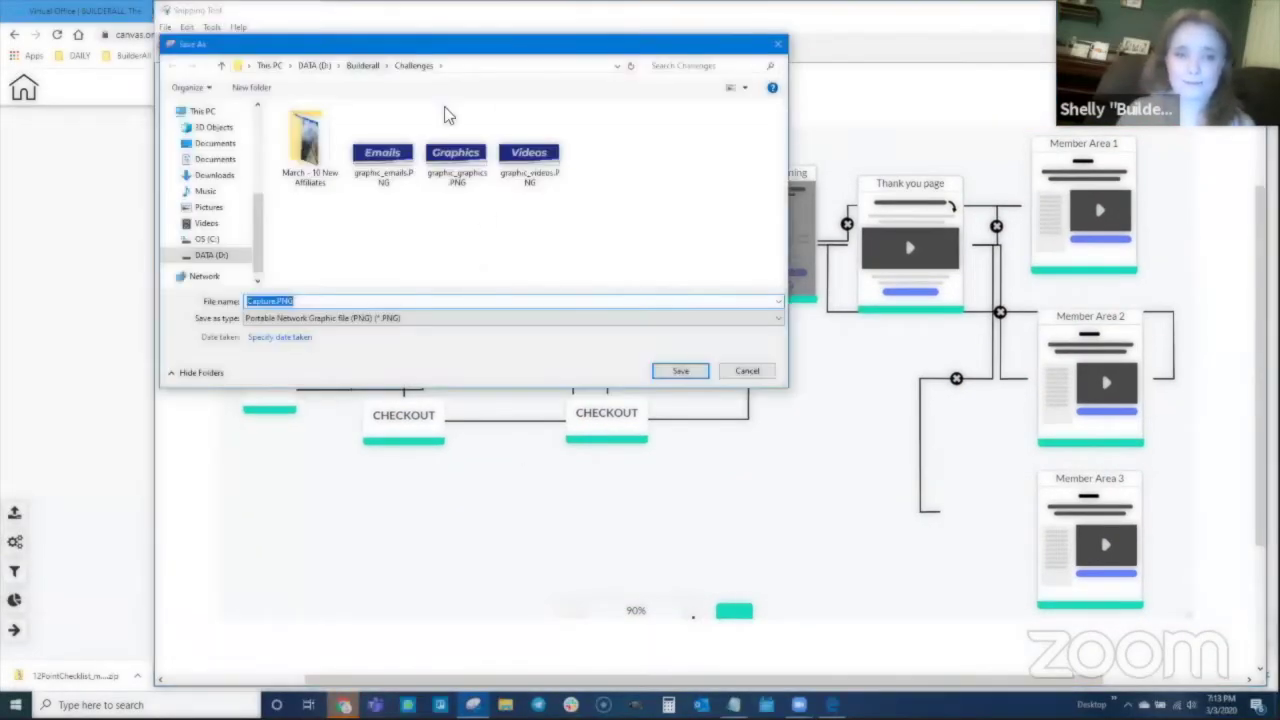
left_click(362, 65)
double_click(342, 126)
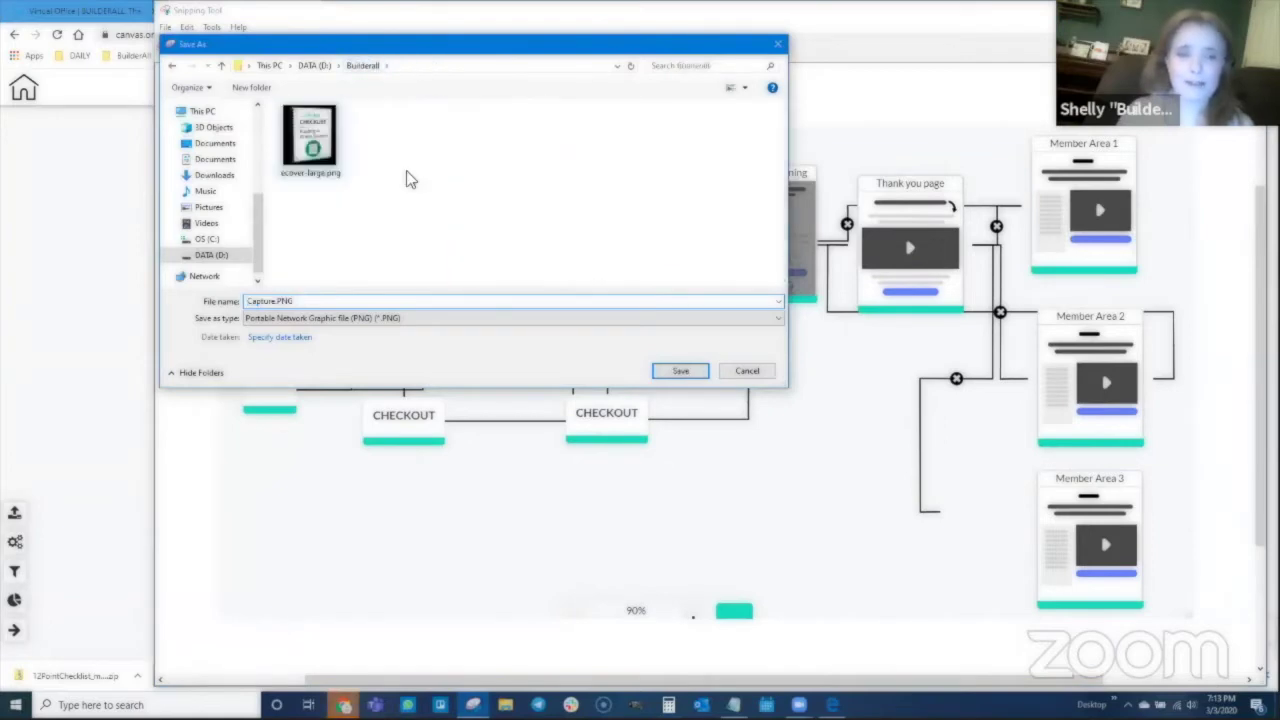
double_click(378, 298)
type("BLUE")
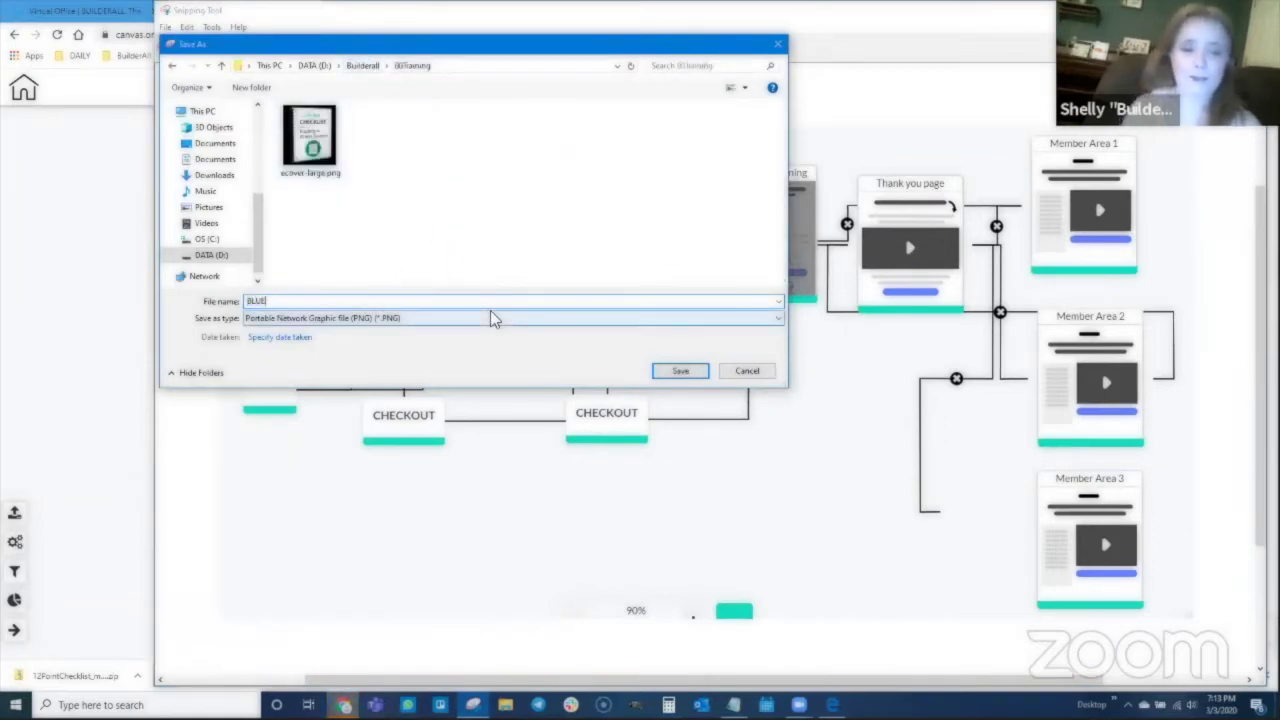
type("PRINT")
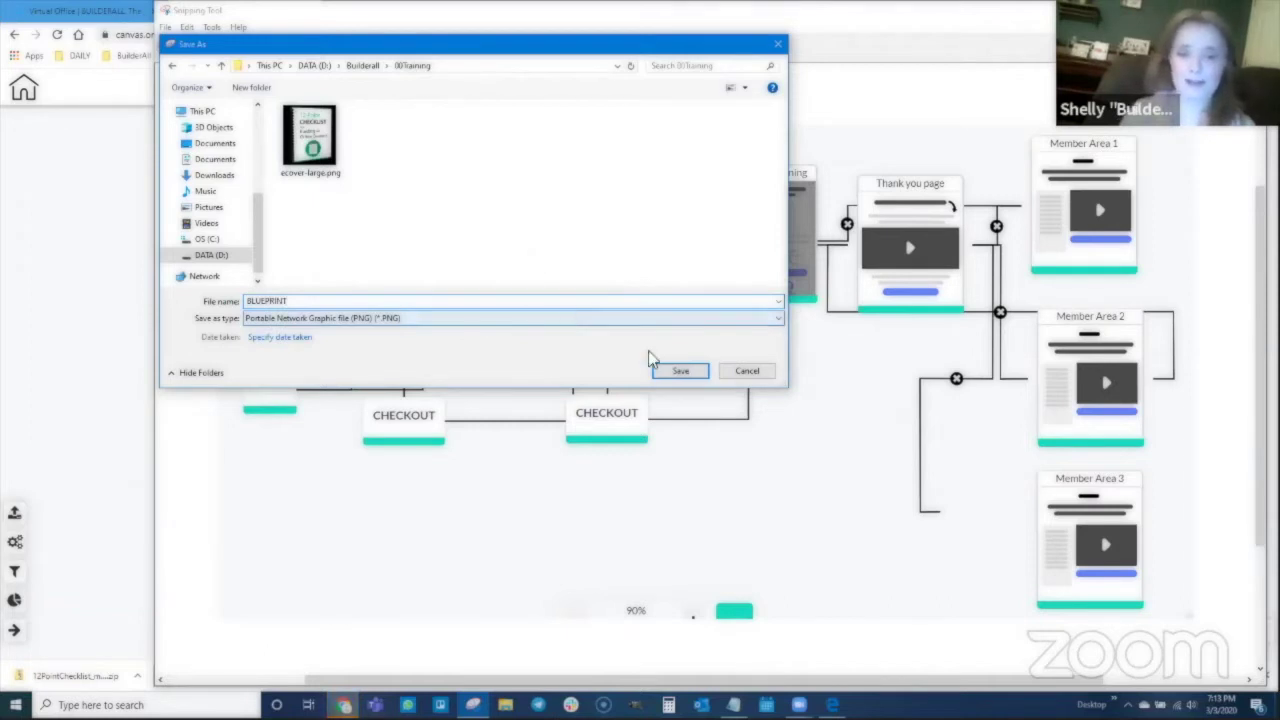
left_click(678, 371)
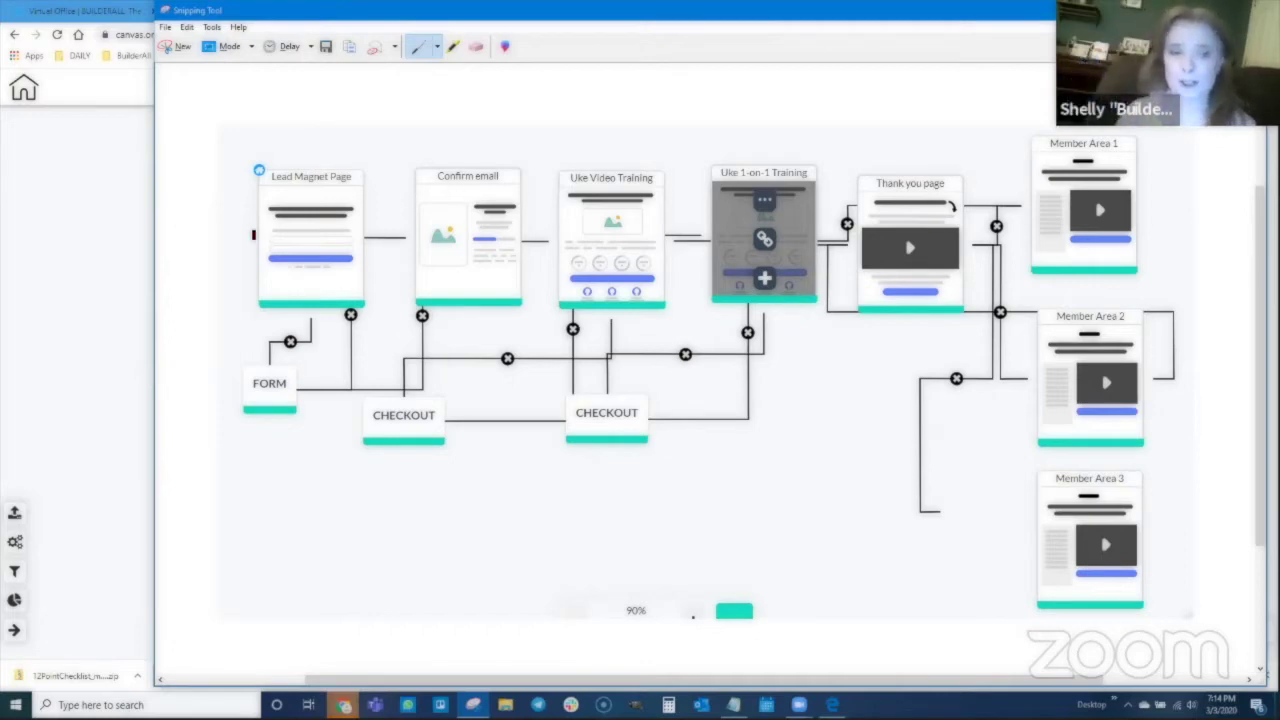
left_click(90, 255)
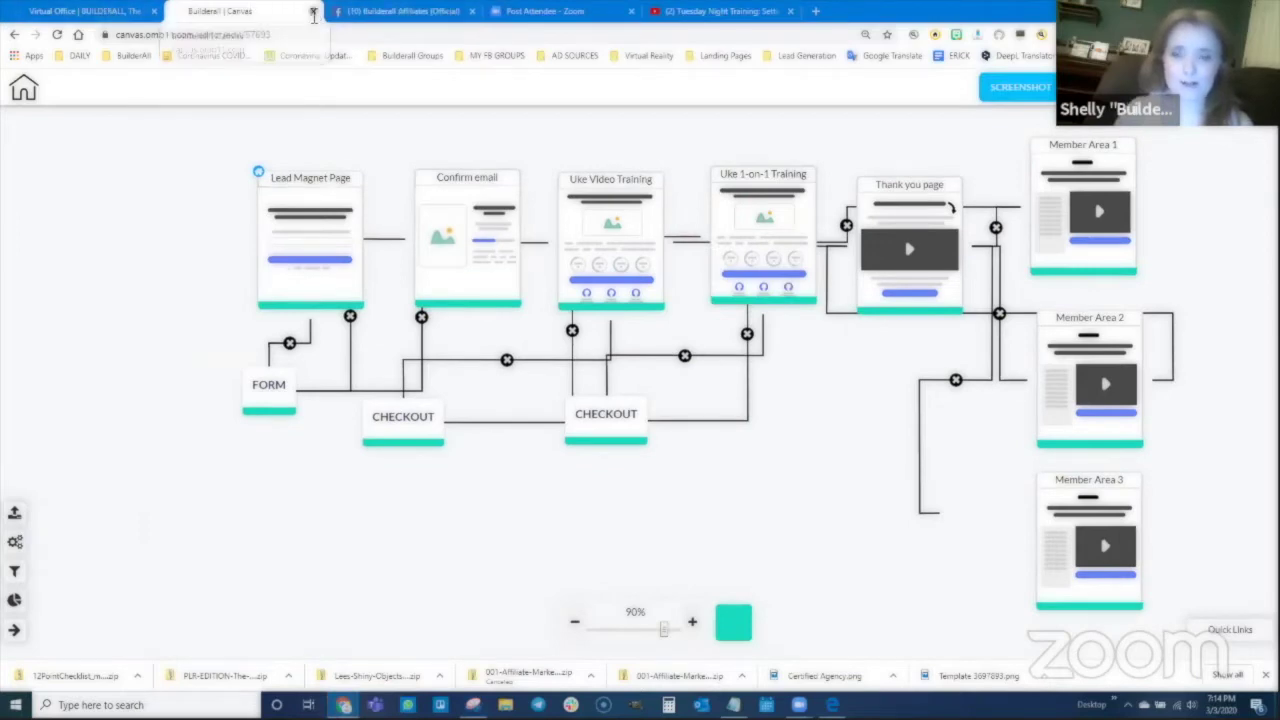
left_click(313, 12)
Step: Open Cheetah and start a Blank Template site titled and described 'Uke Member Area Training'
left_click(834, 94)
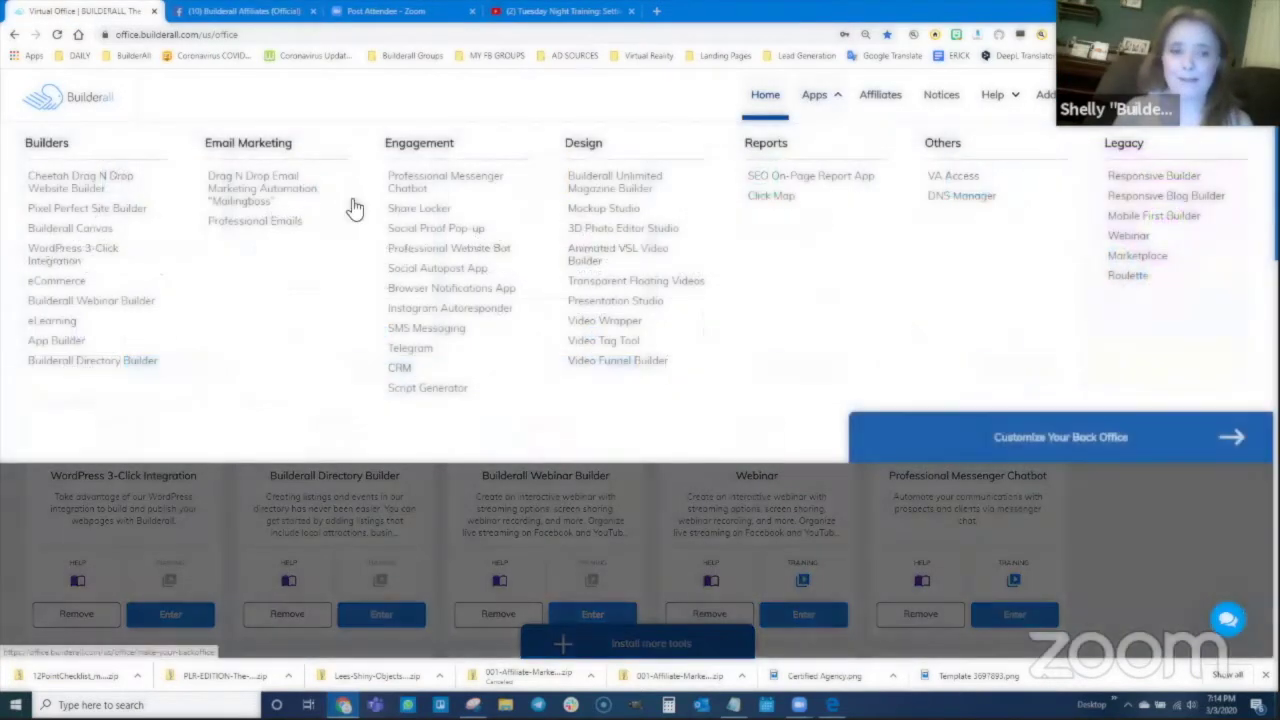
left_click(100, 189)
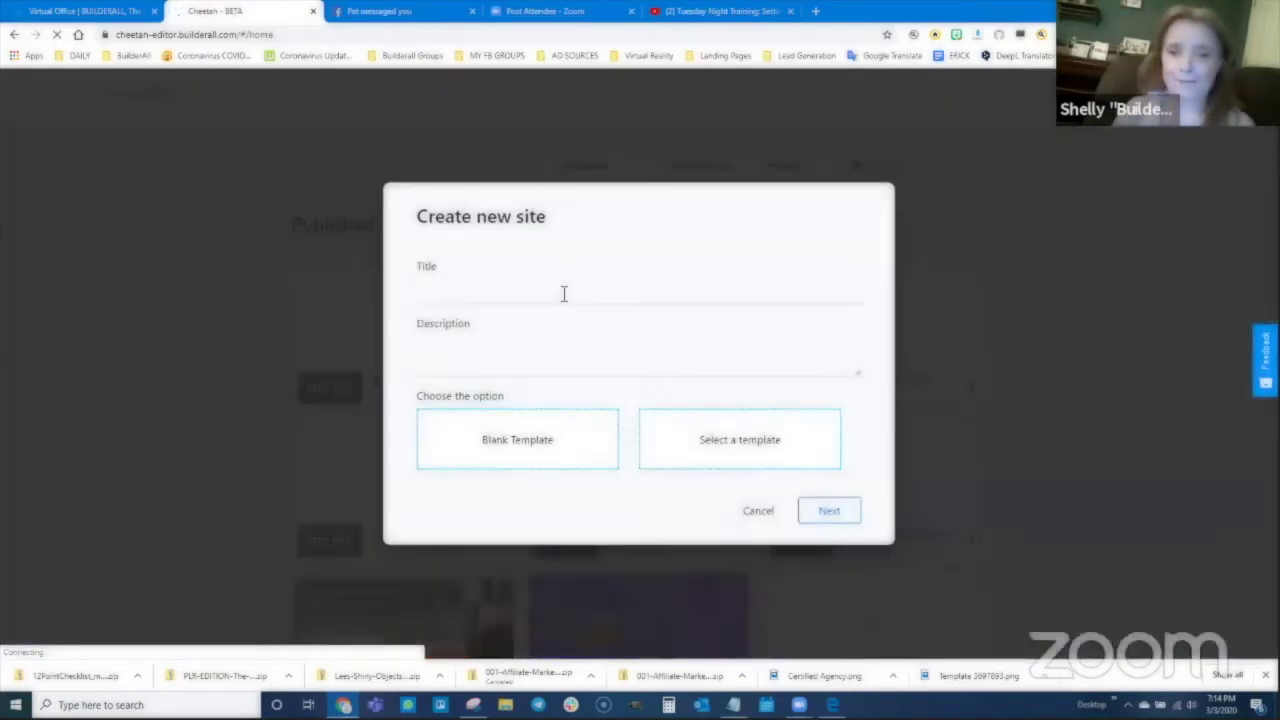
left_click(563, 293)
type("Uke")
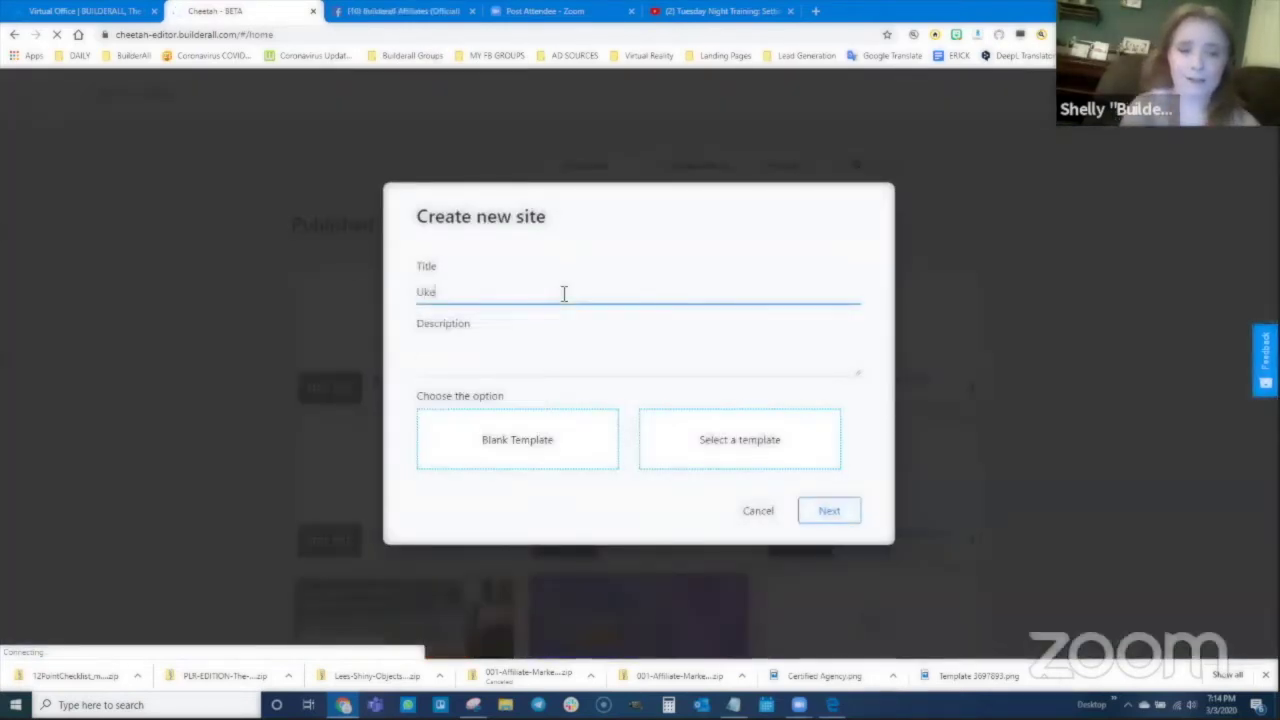
type(" Member Area Training")
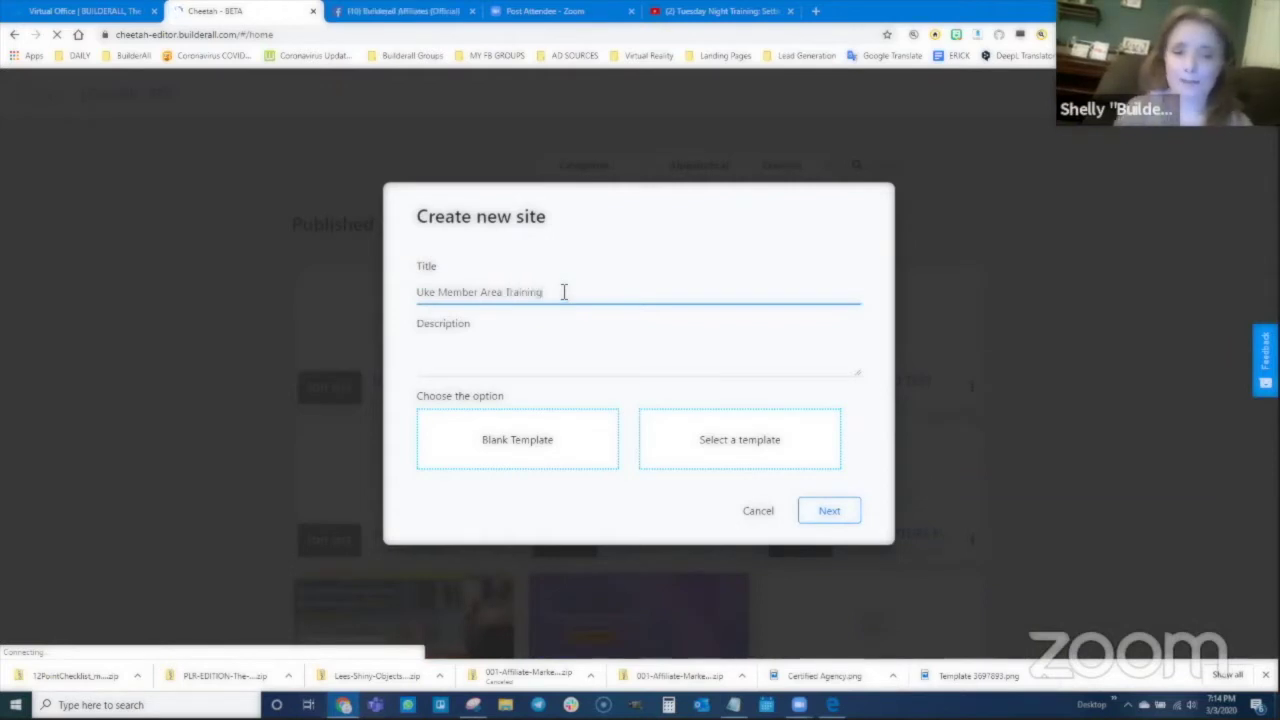
left_click_drag(563, 291, 418, 291)
key("ctrl+c")
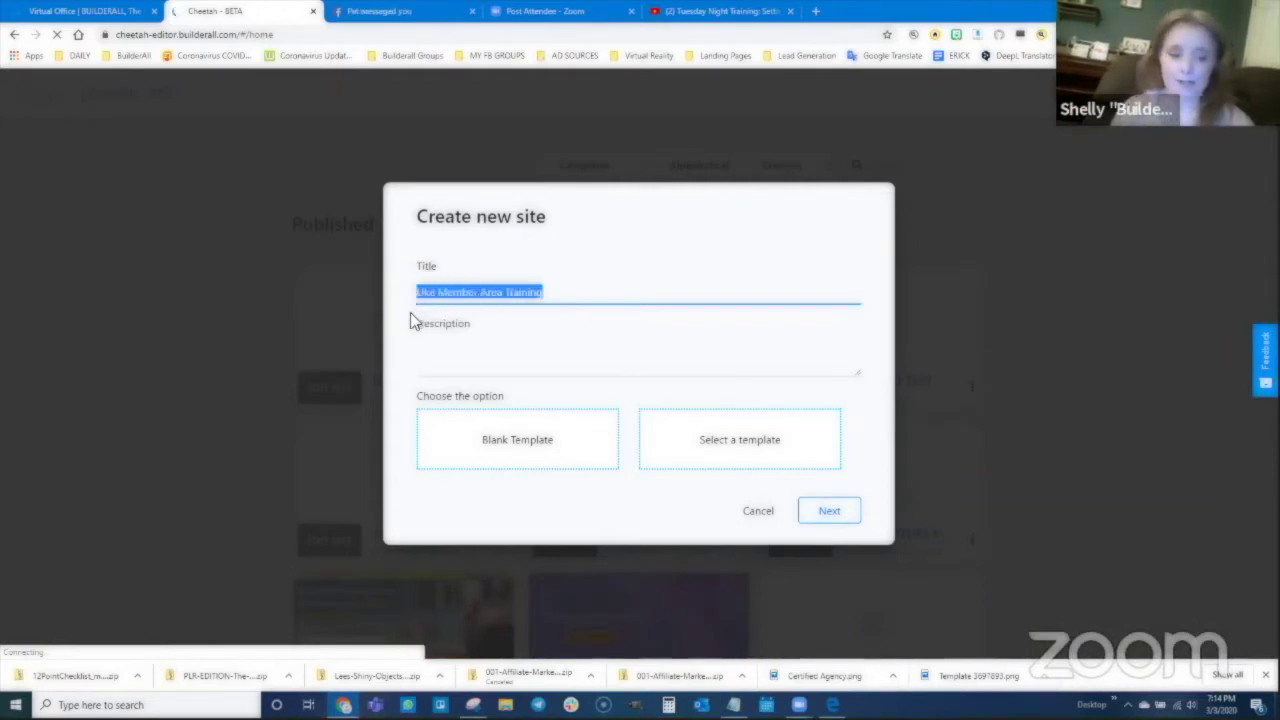
left_click(458, 361)
key("ctrl+v")
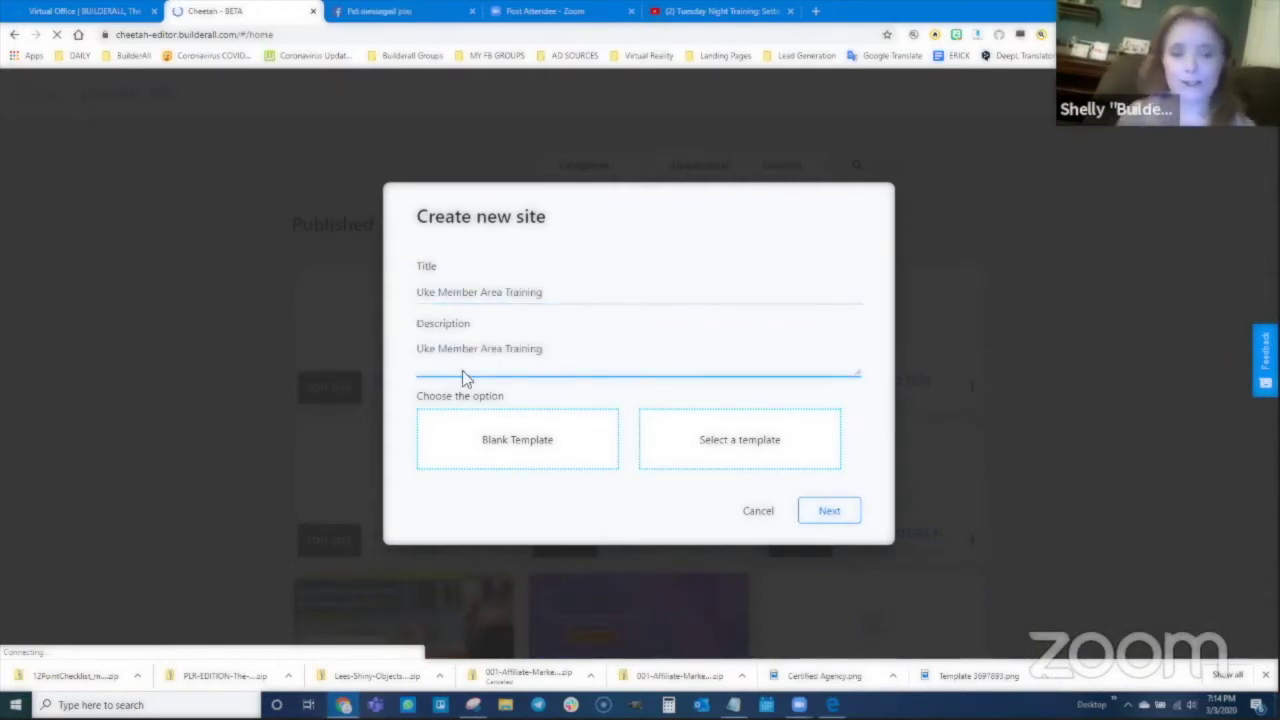
left_click(506, 444)
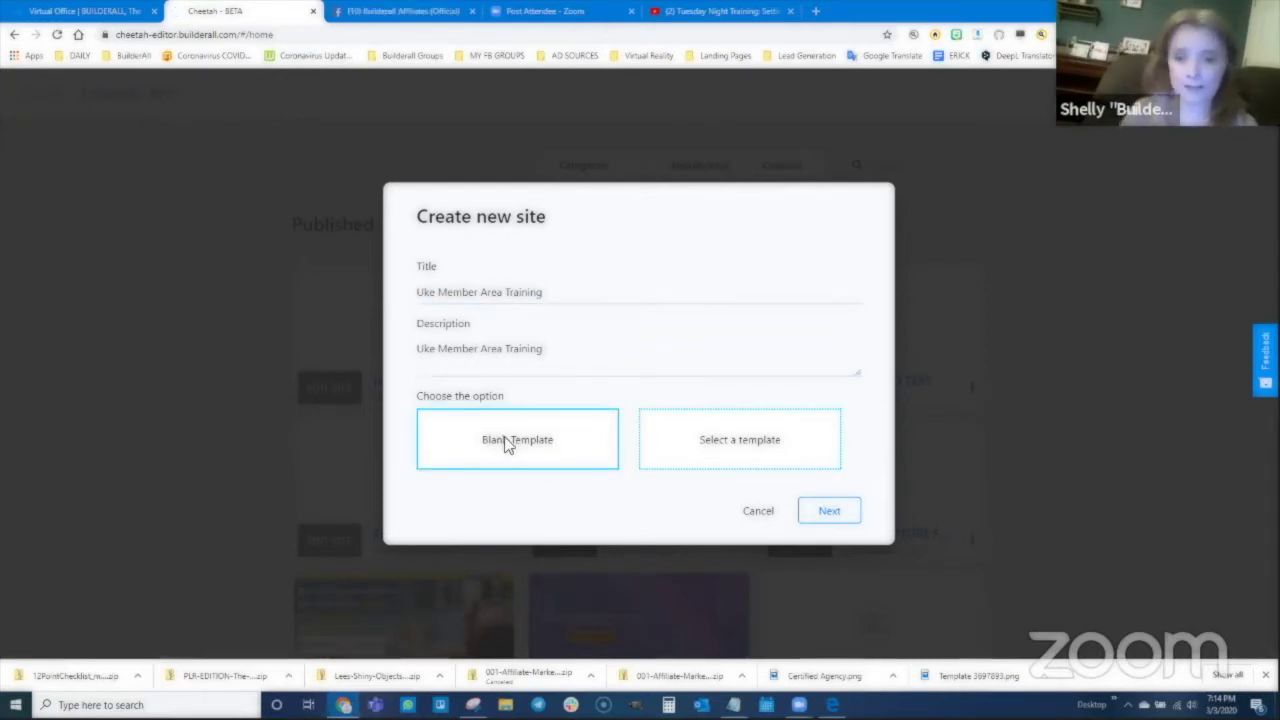
Step: Confirm the new site, find Uke Member Area Training under Unpublished, and open its Home page
left_click(830, 511)
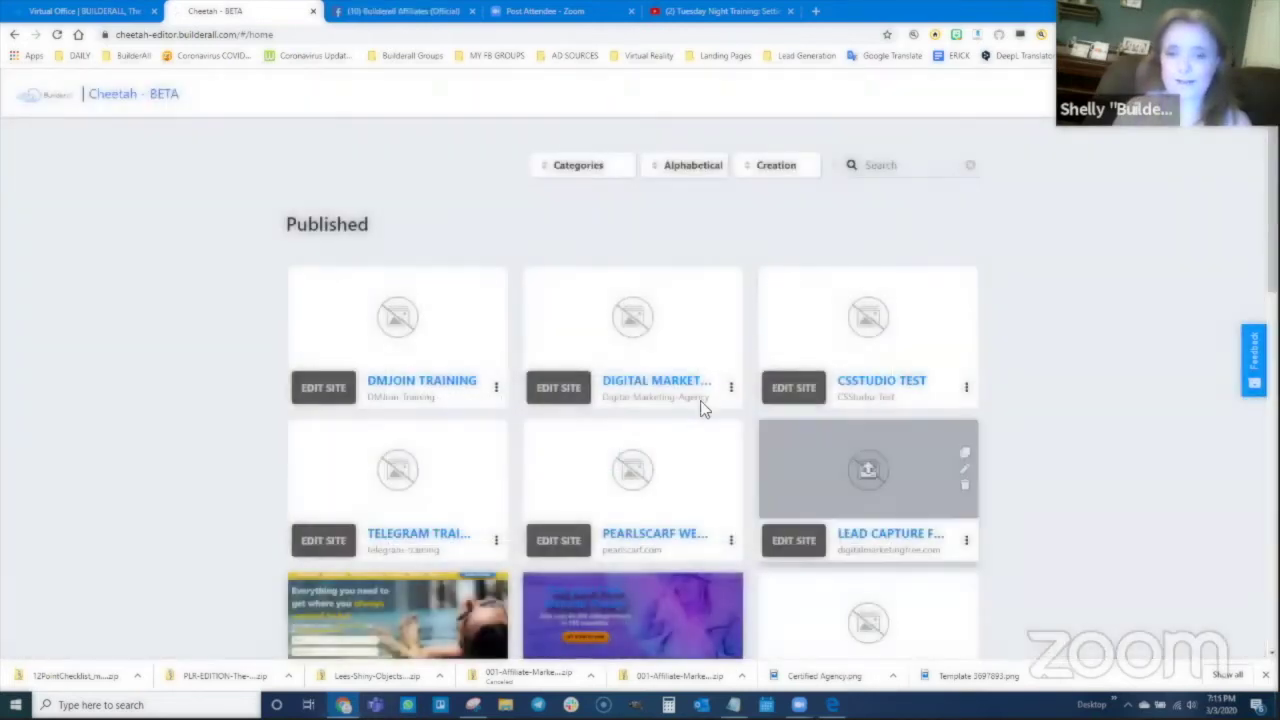
scroll(540, 424, "down", 6)
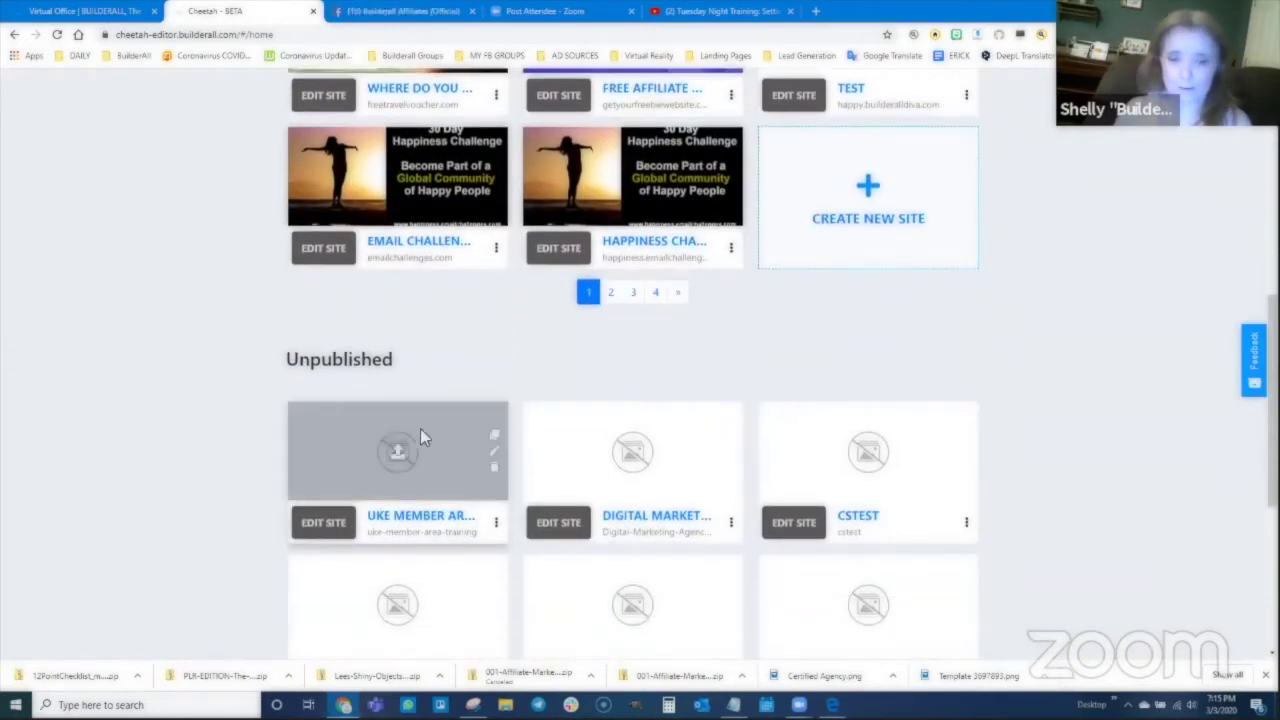
left_click(318, 523)
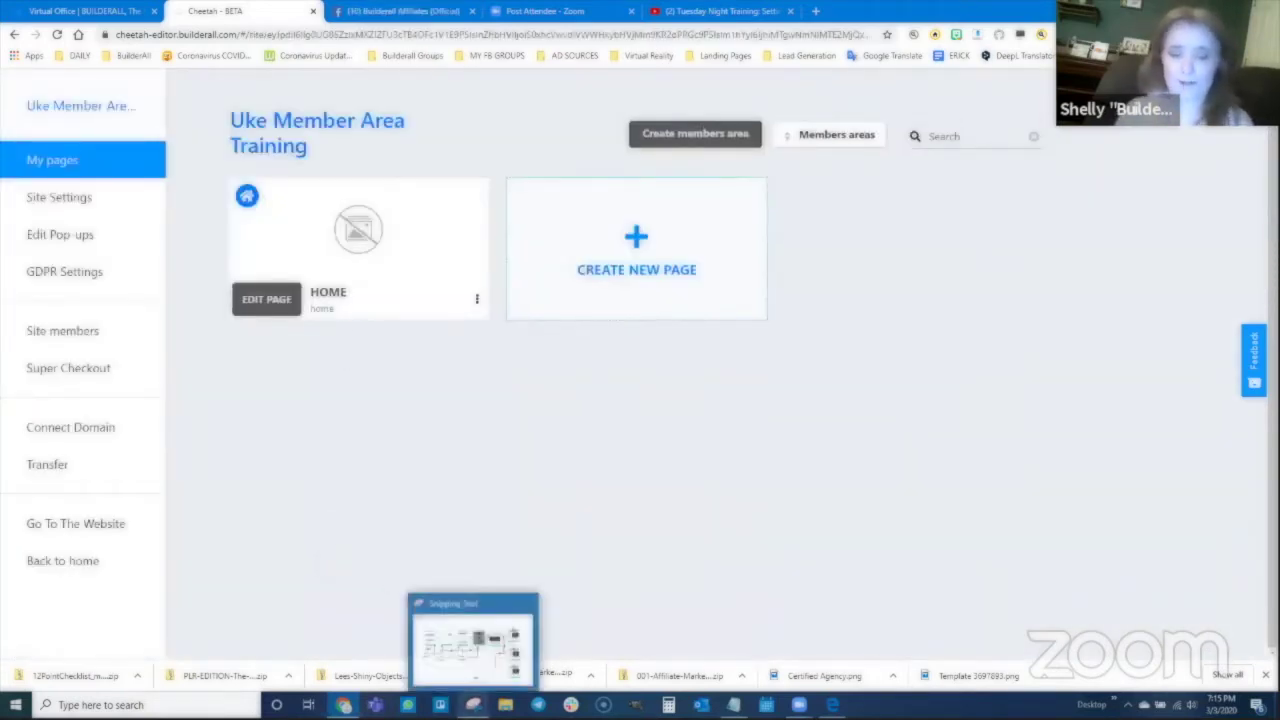
left_click(473, 705)
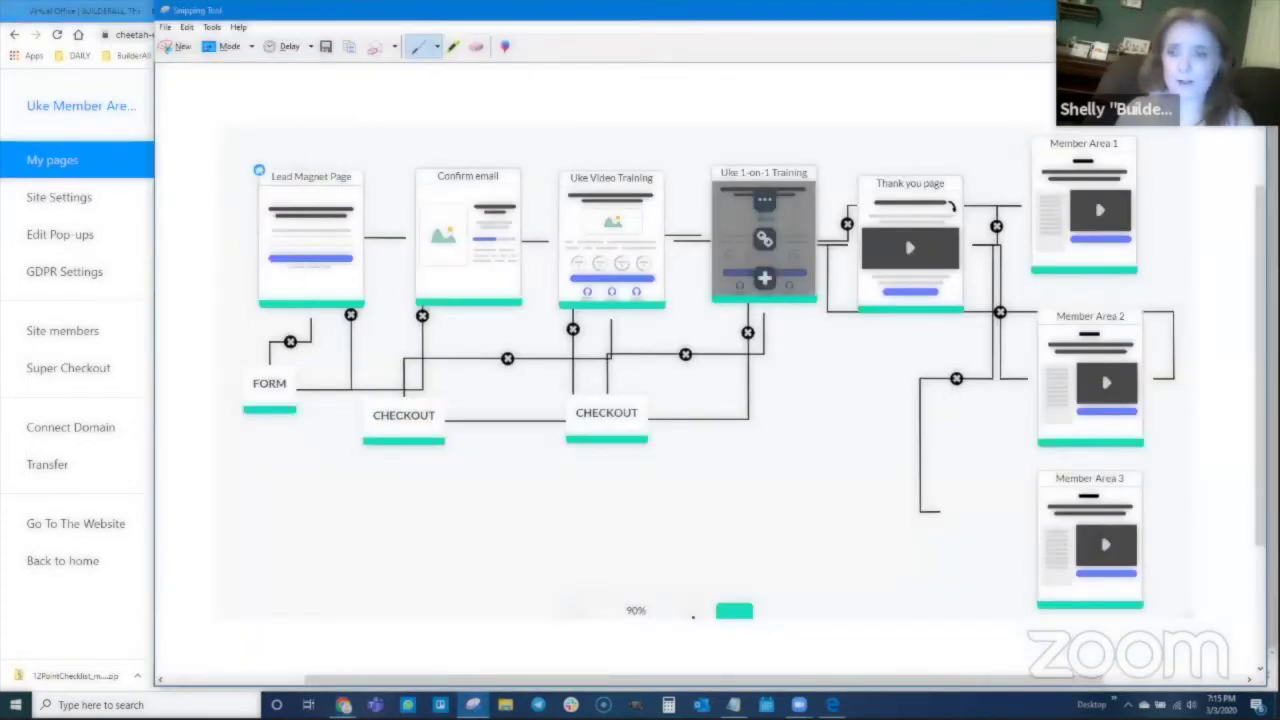
key("alt+Tab")
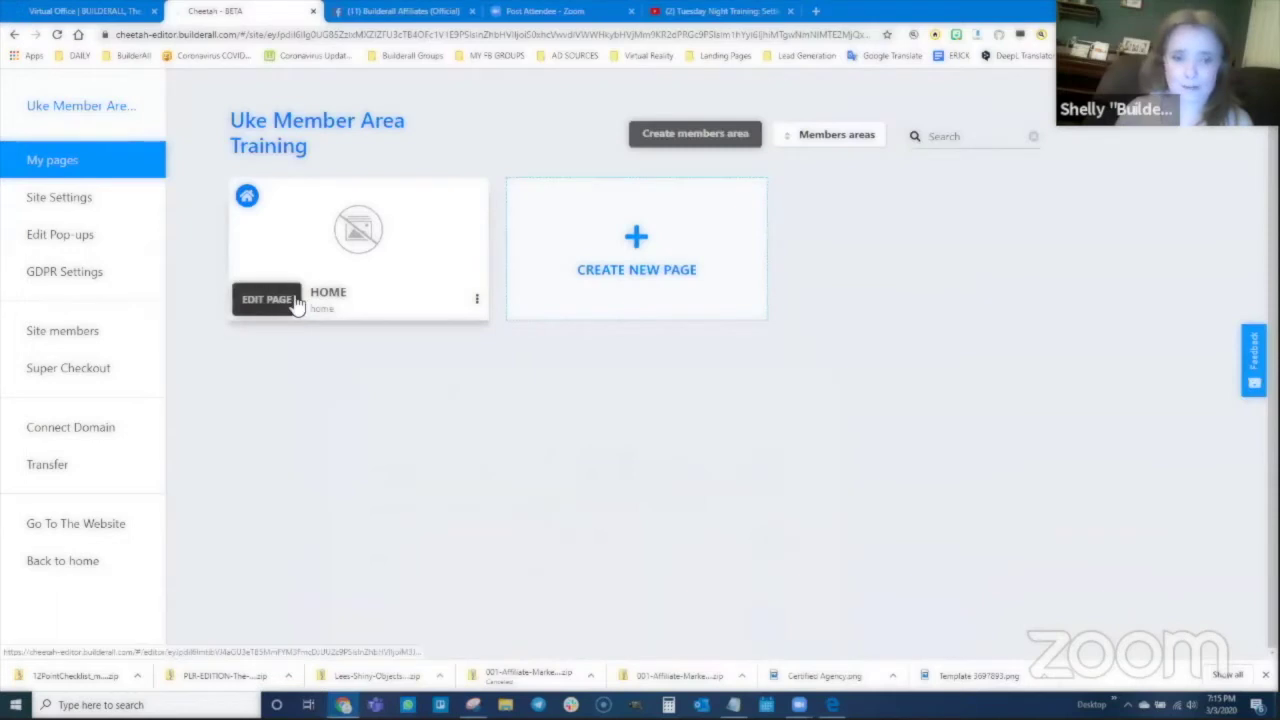
left_click(279, 304)
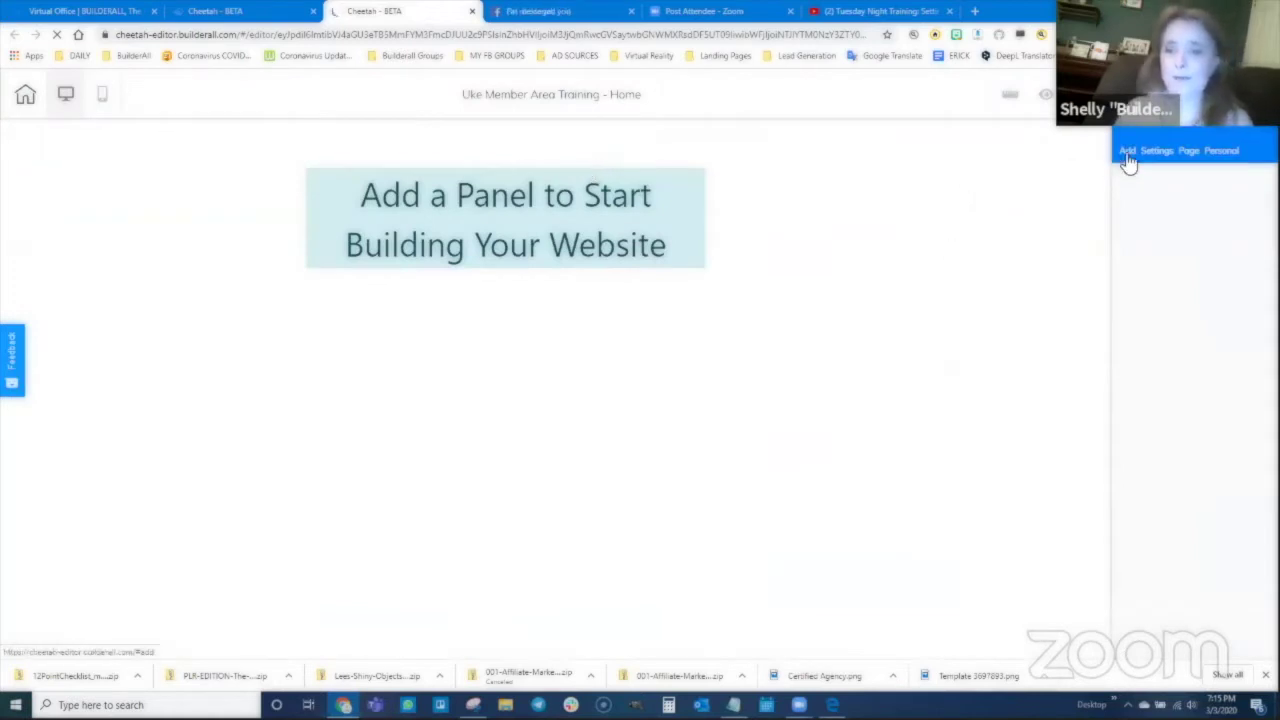
Step: Add a Blank Panel to the page with a Title H2 heading reading 'Lead Magnet Page'
left_click(1127, 152)
left_click_drag(1151, 271, 960, 378)
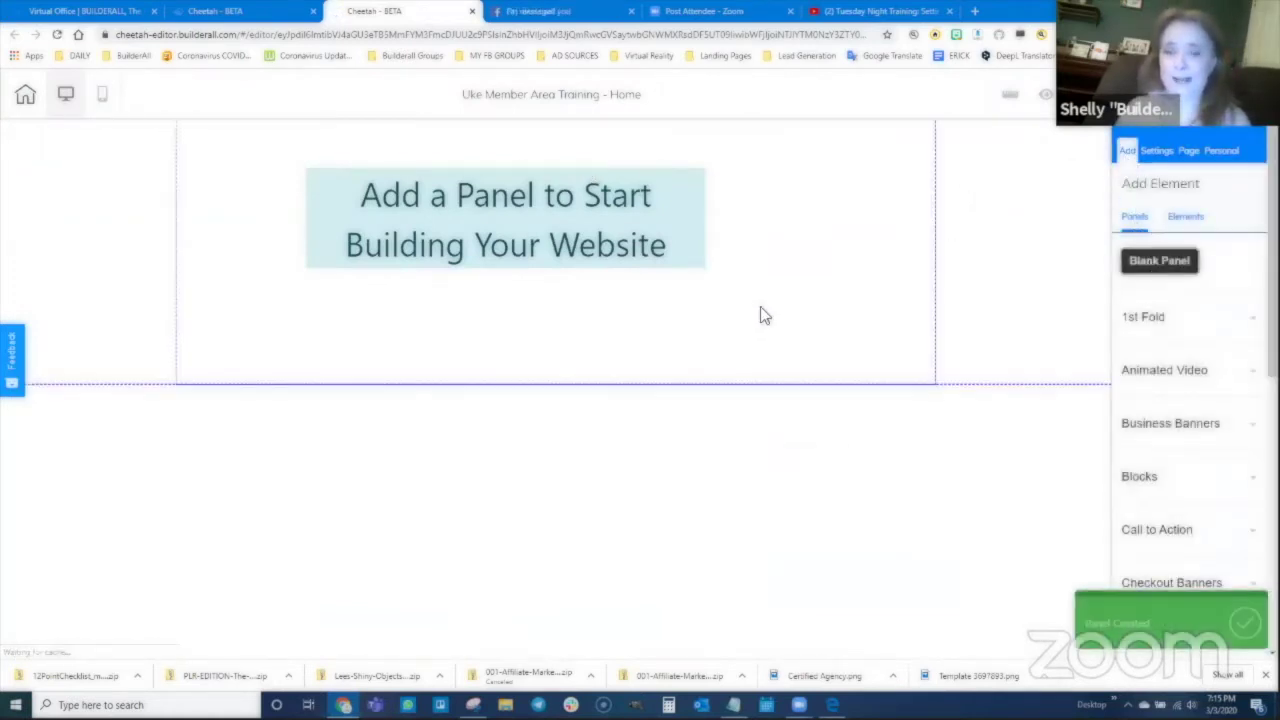
left_click(1190, 218)
left_click(1162, 262)
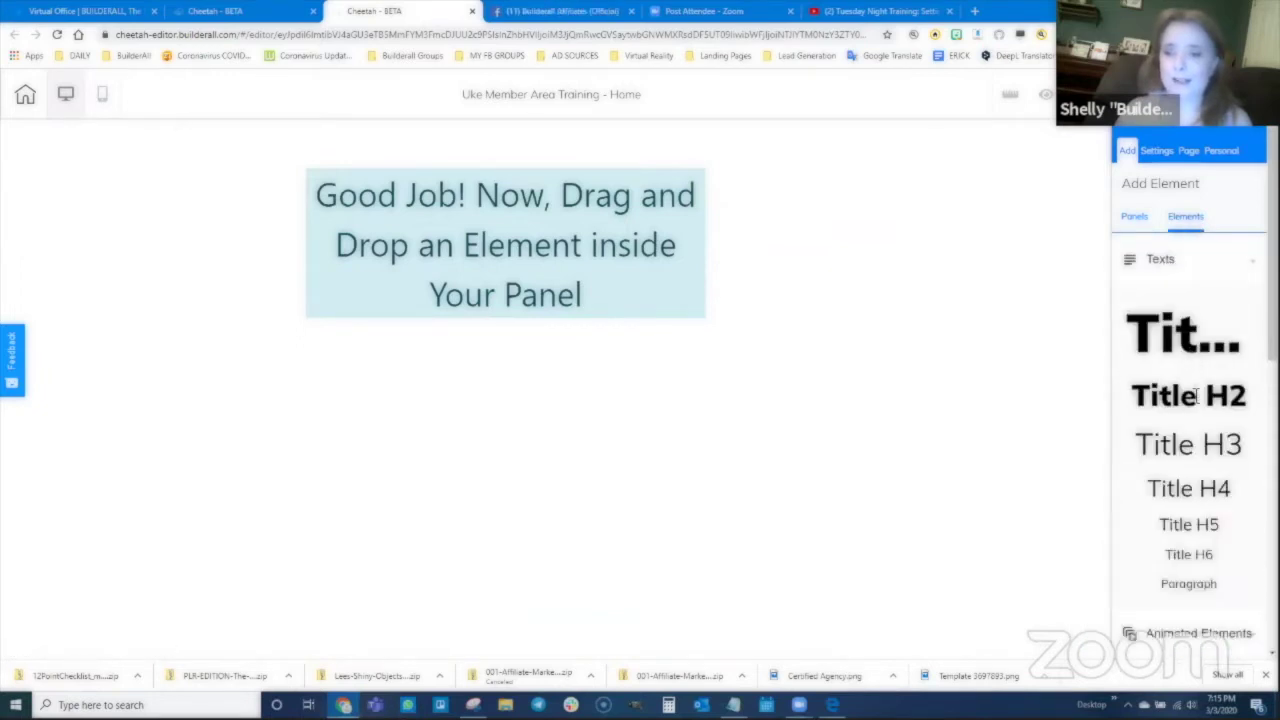
left_click_drag(1189, 395, 510, 264)
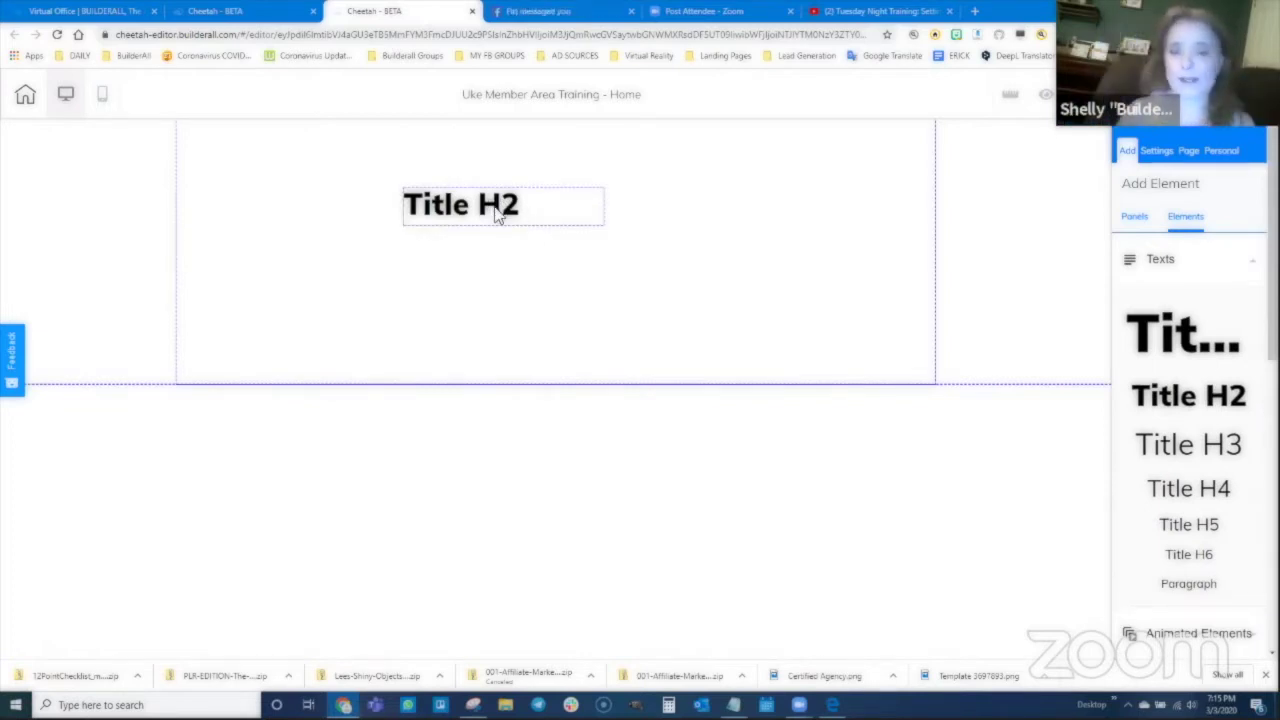
double_click(506, 200)
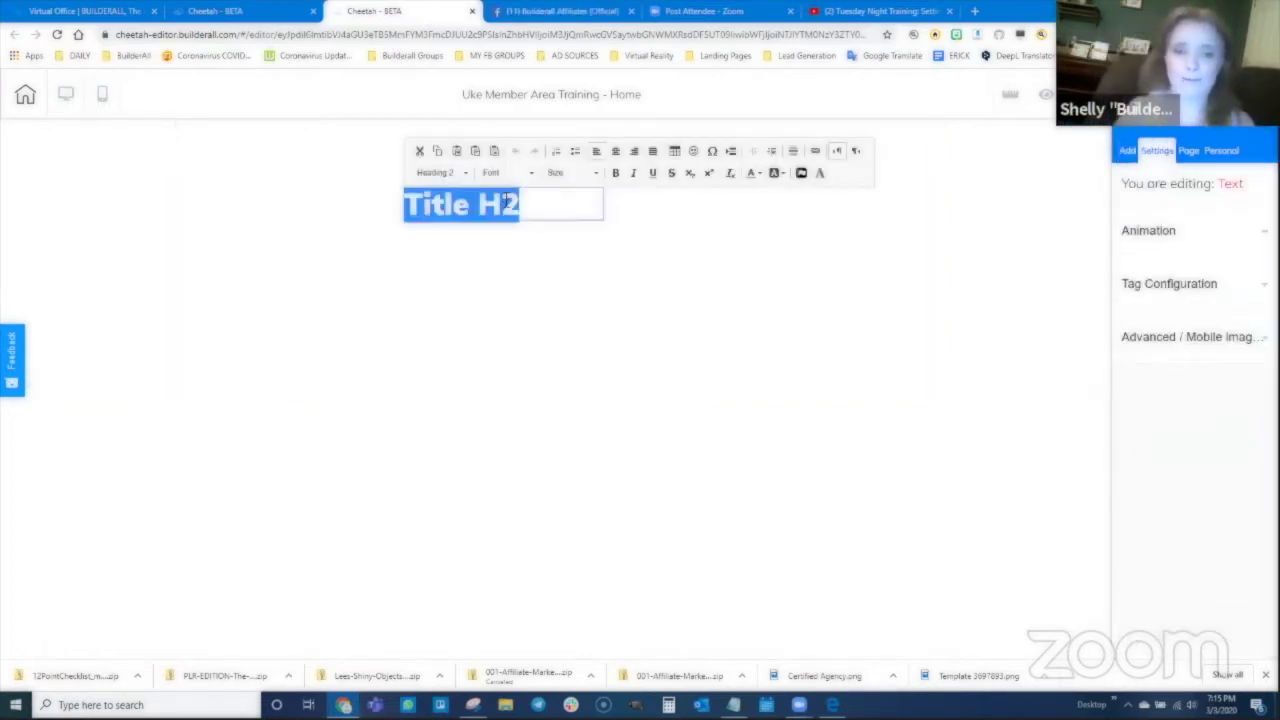
type("Lead M")
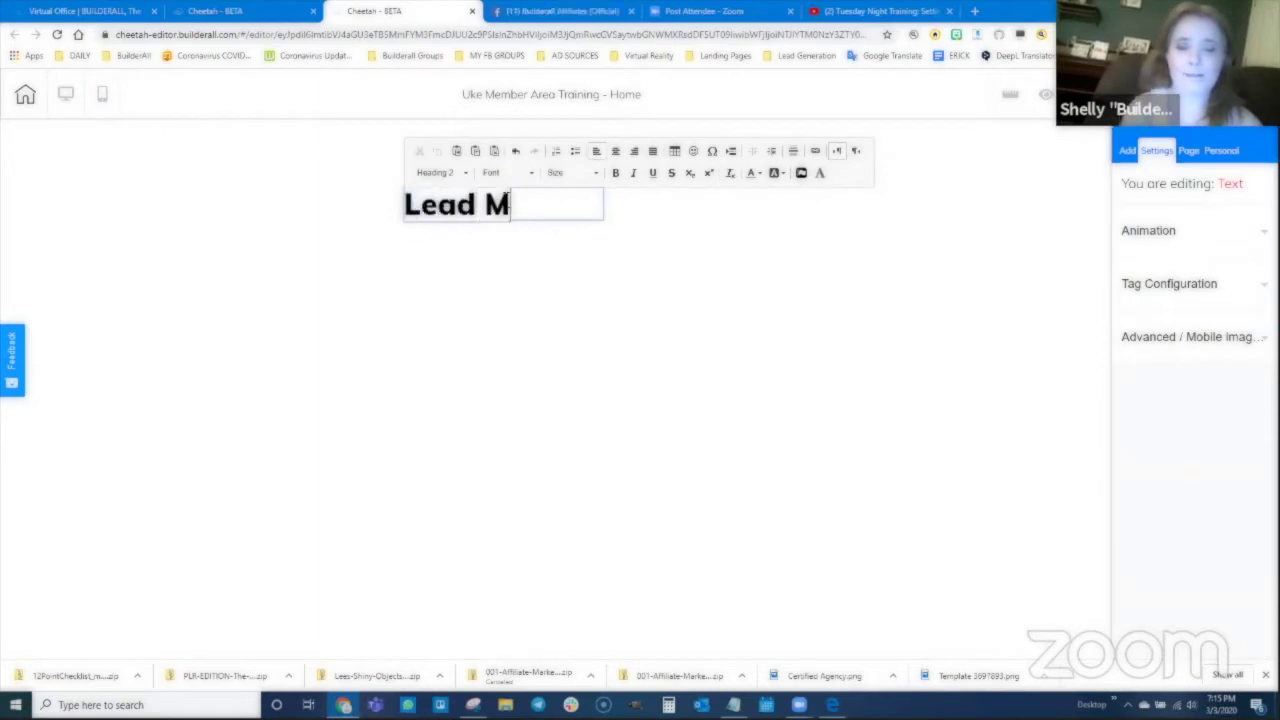
type("agnet Page")
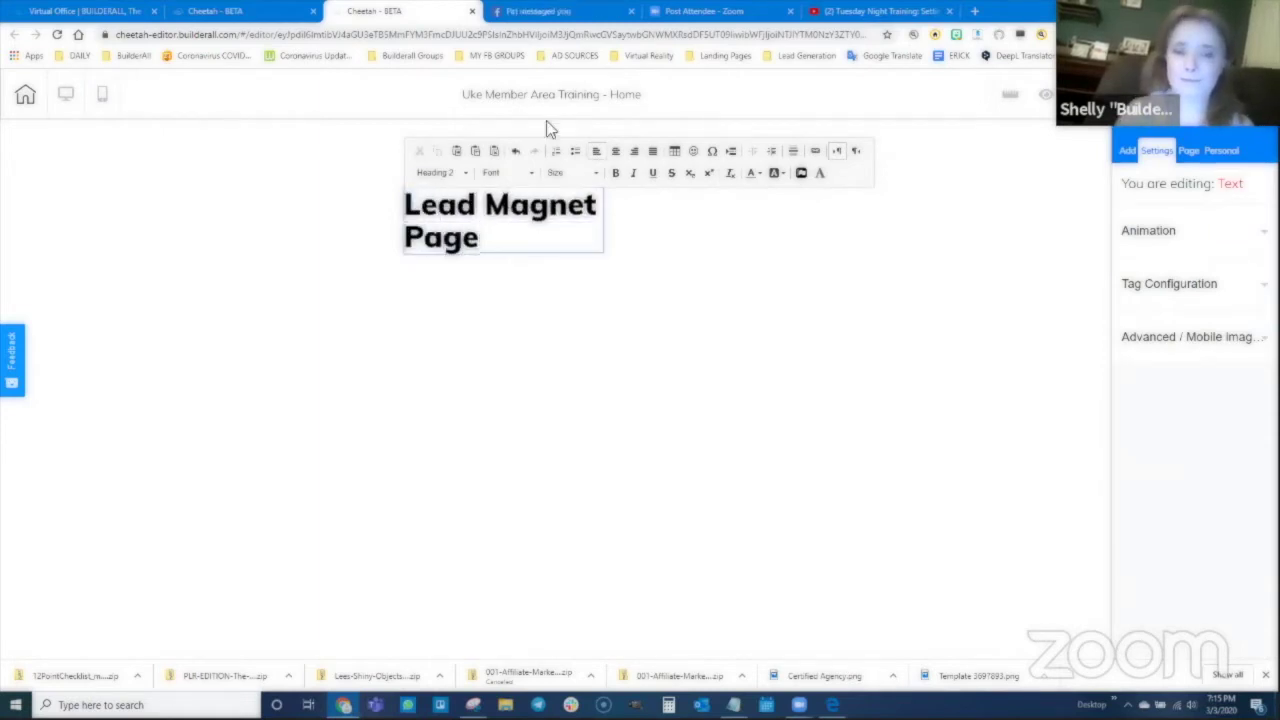
left_click(612, 222)
Step: Widen the heading to one line, center-align it, and move it to the panel's top centre
left_click_drag(600, 264, 868, 225)
left_click(585, 215)
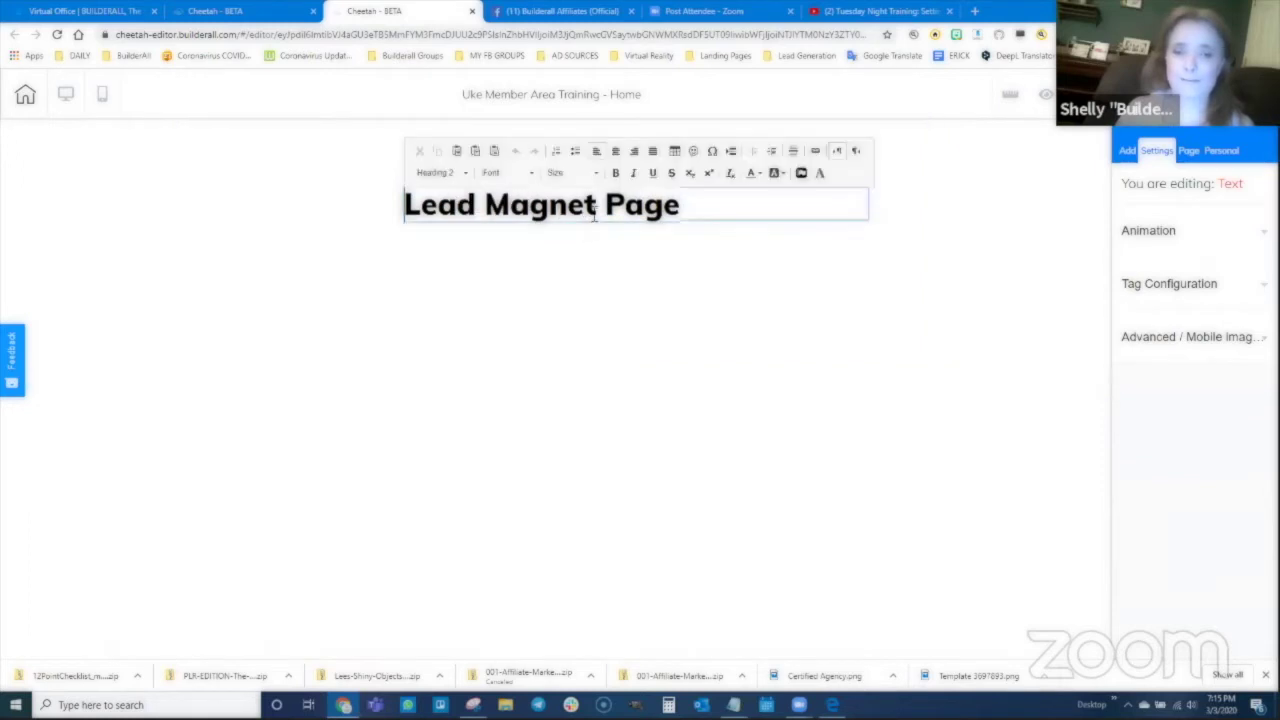
left_click(634, 151)
left_click(636, 270)
left_click_drag(634, 217, 560, 170)
left_click(578, 172)
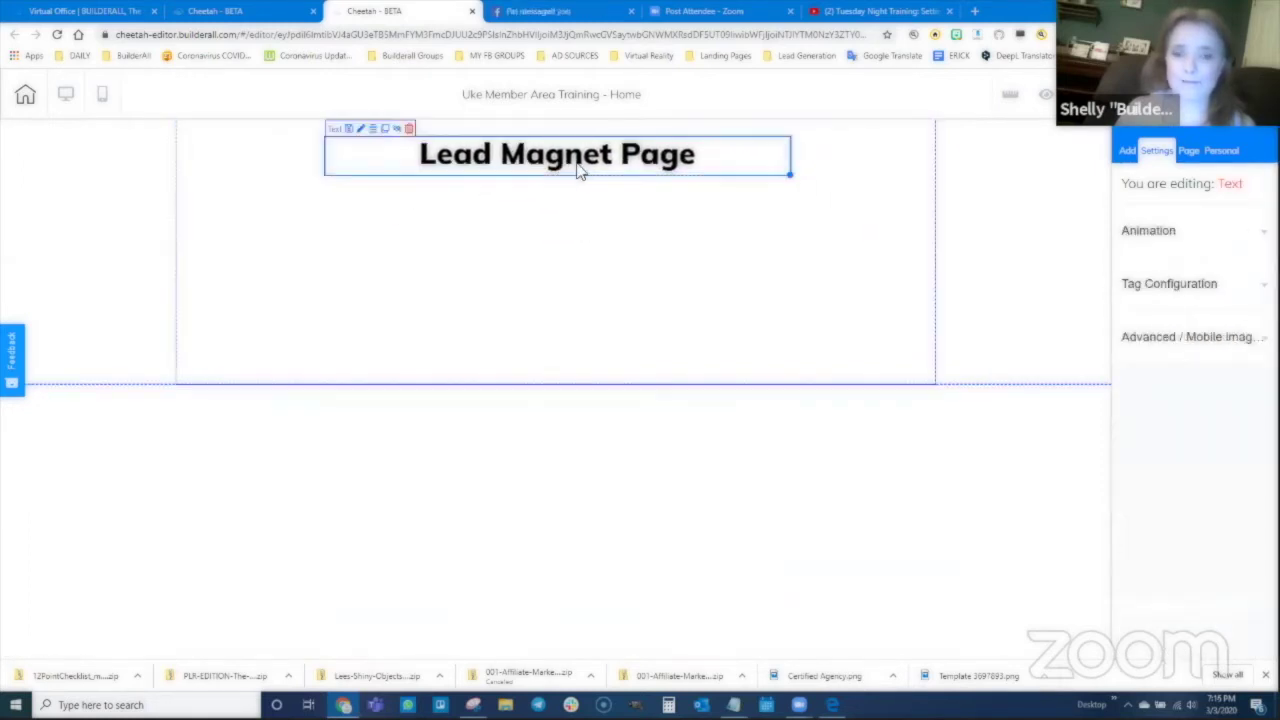
double_click(686, 163)
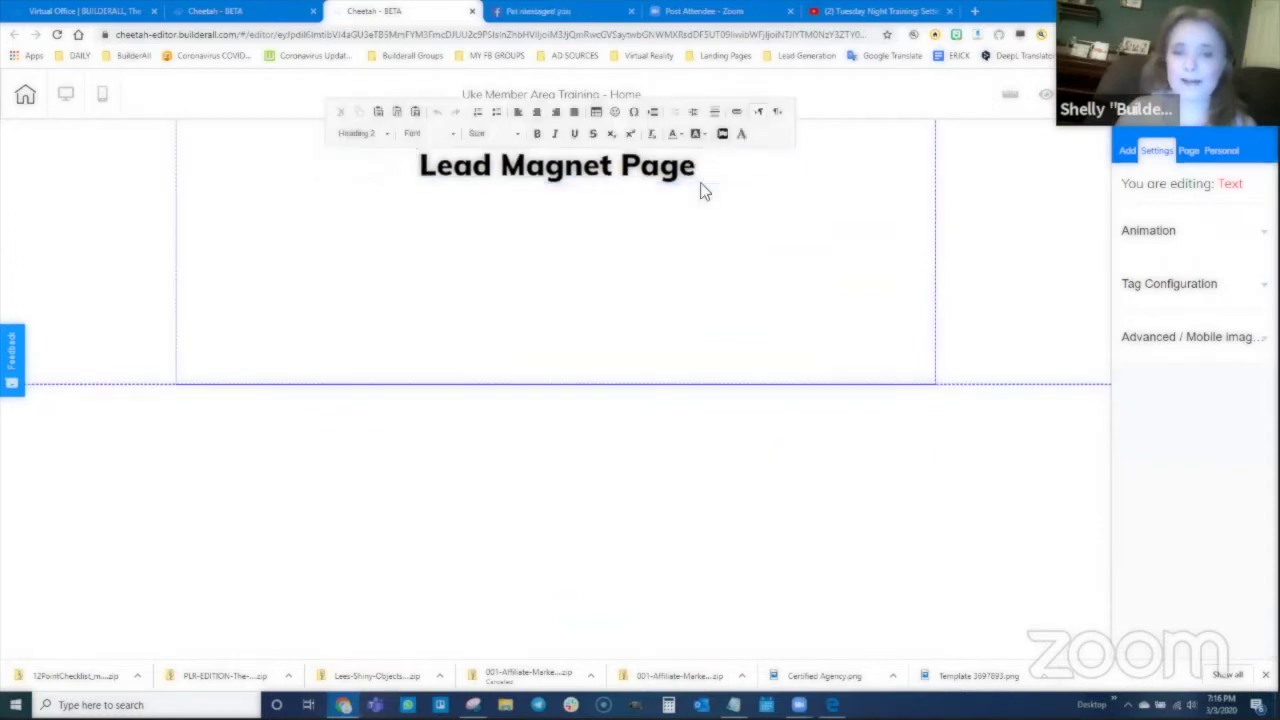
left_click(852, 277)
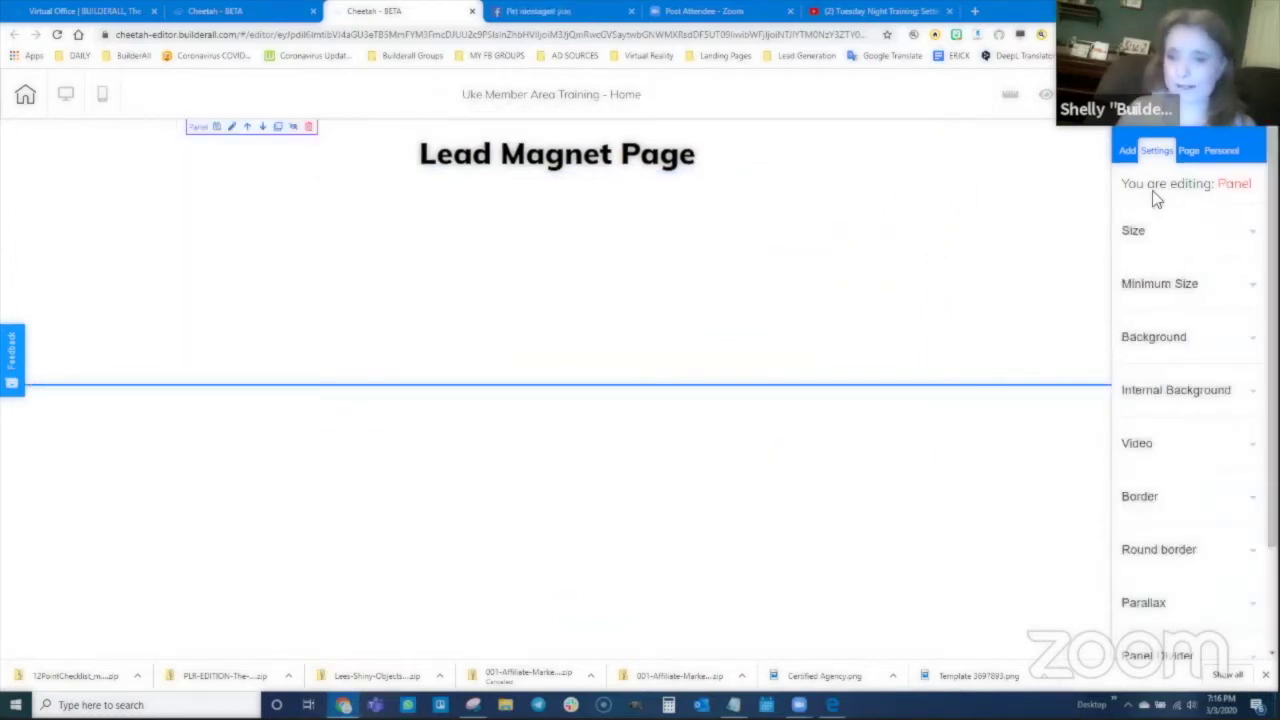
Step: Search Google Images for ukulele and preview the UP100 Ukulele Pack image
left_click(975, 14)
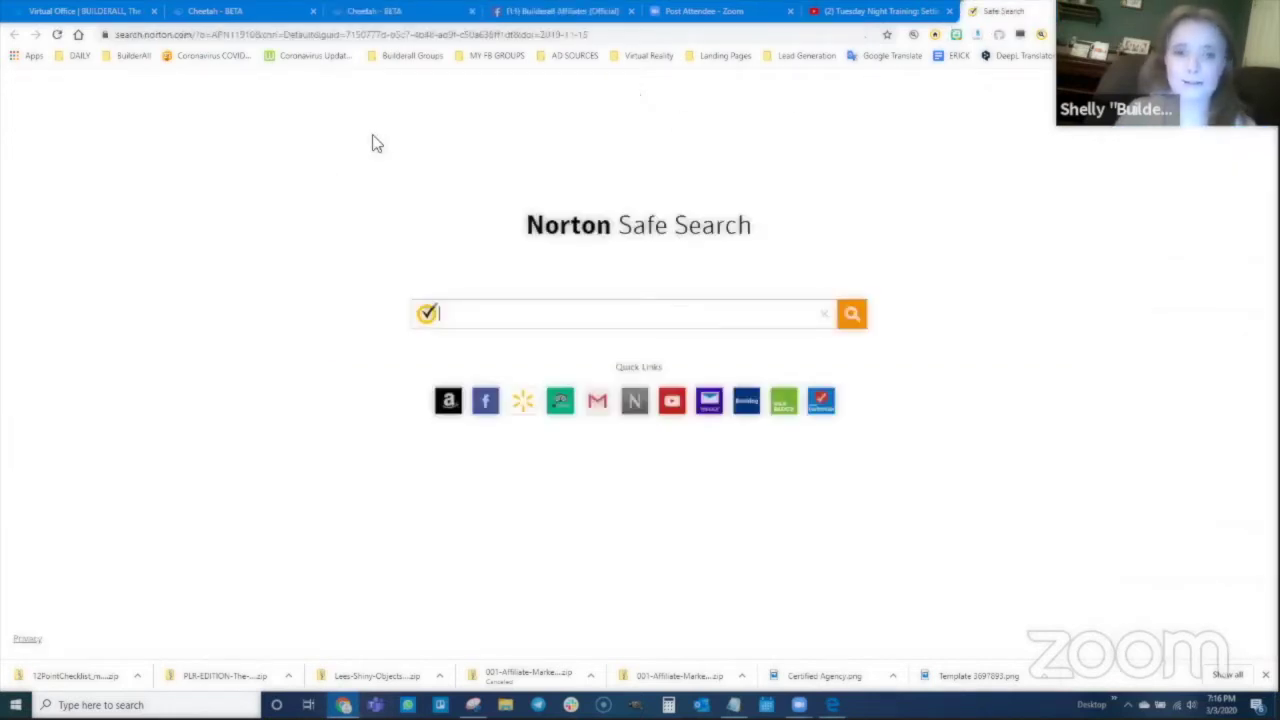
left_click(464, 36)
type("google.com")
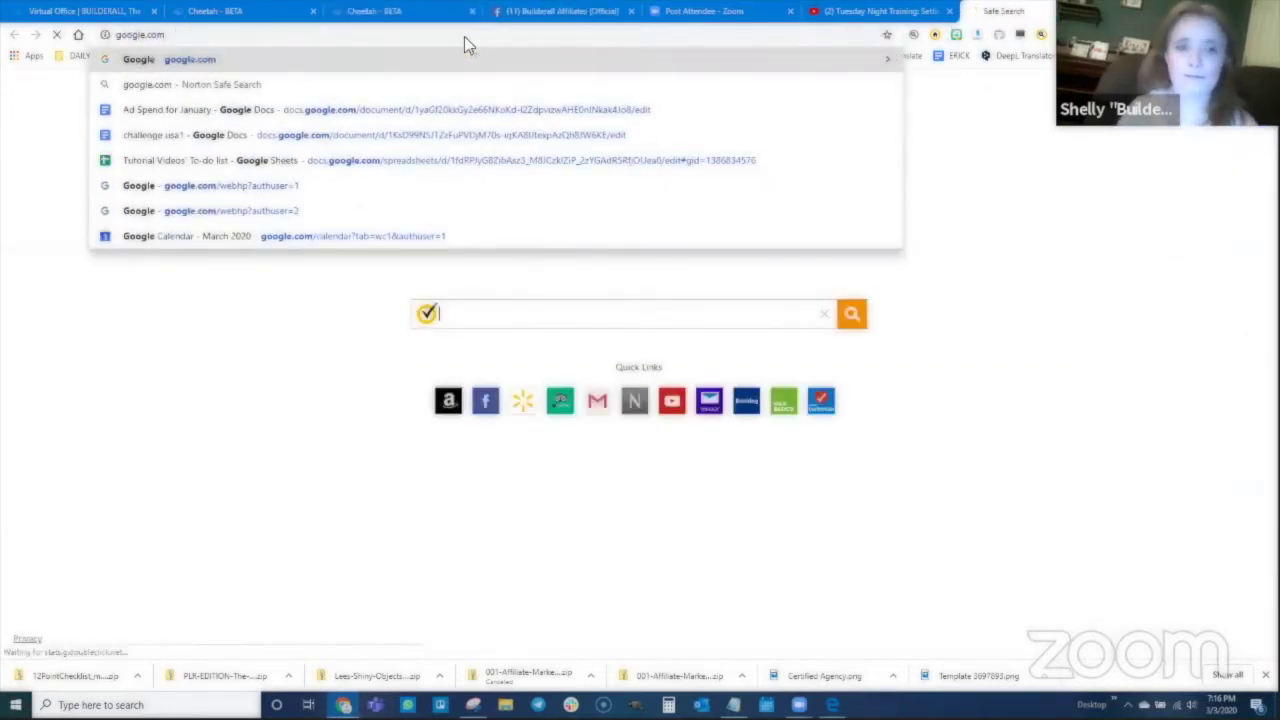
key("Return")
type("uk")
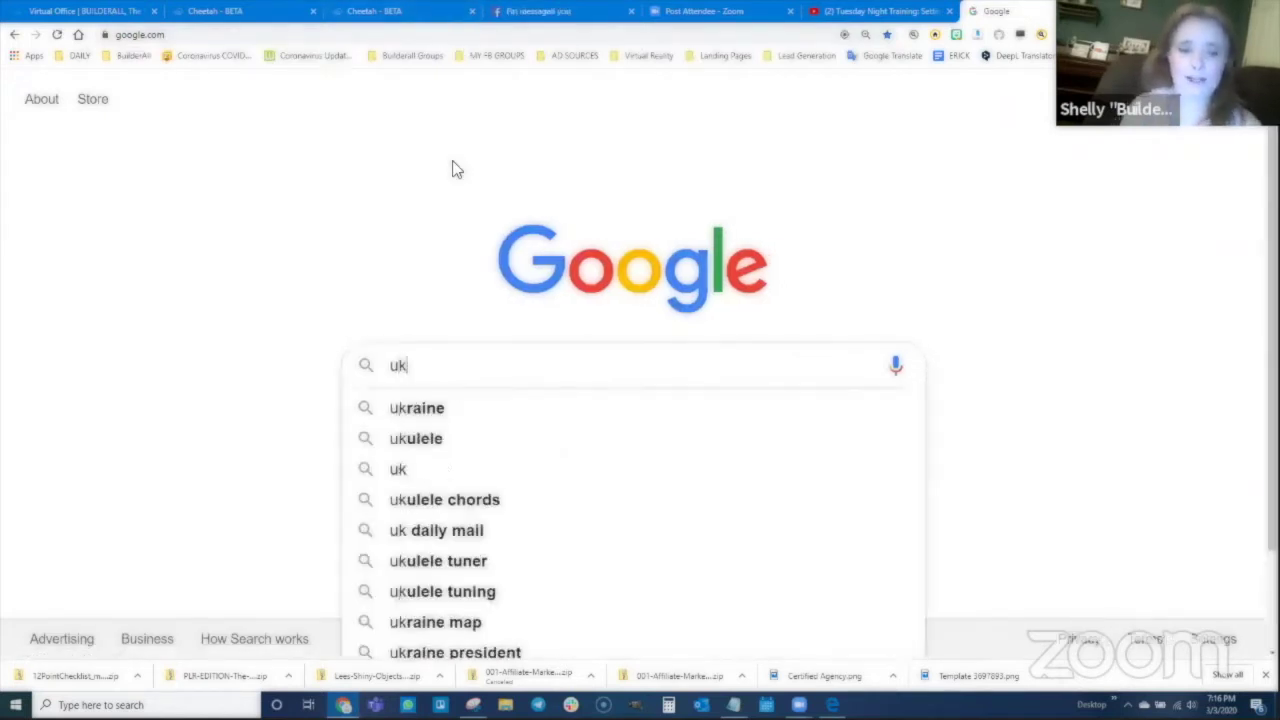
type("elel")
key("Return")
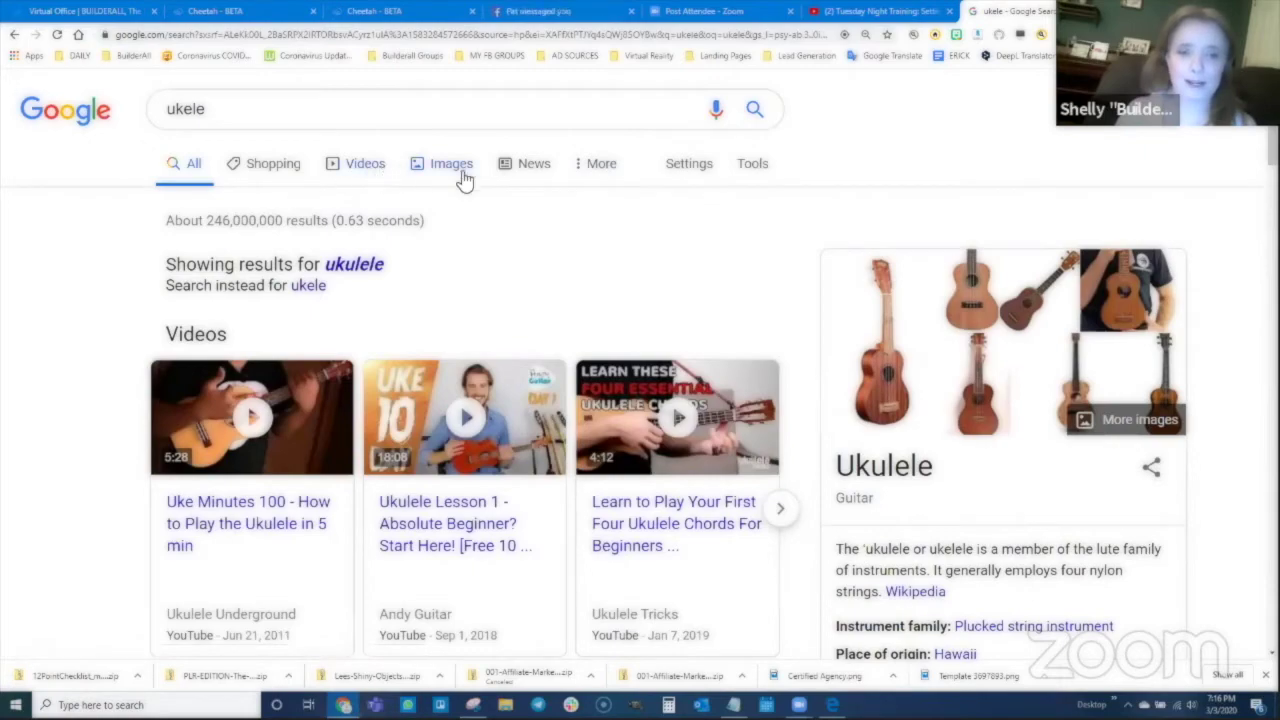
left_click(456, 168)
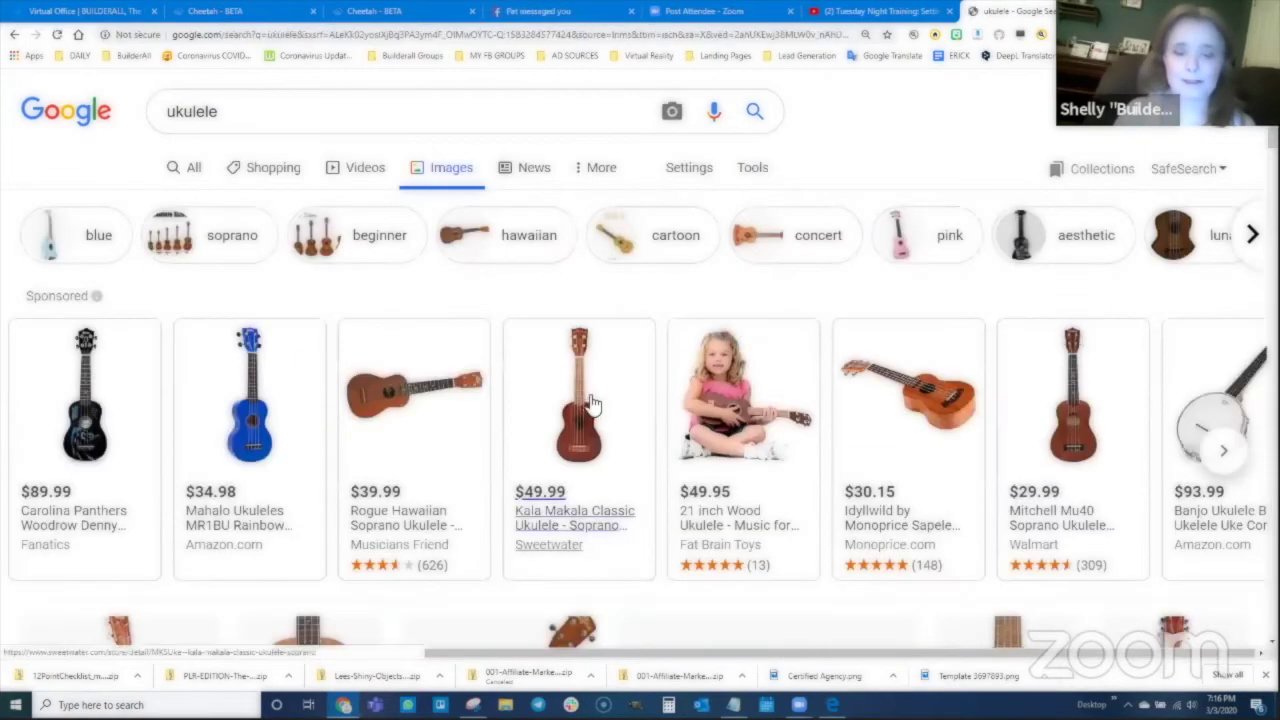
scroll(733, 447, "down", 5)
scroll(735, 445, "down", 2)
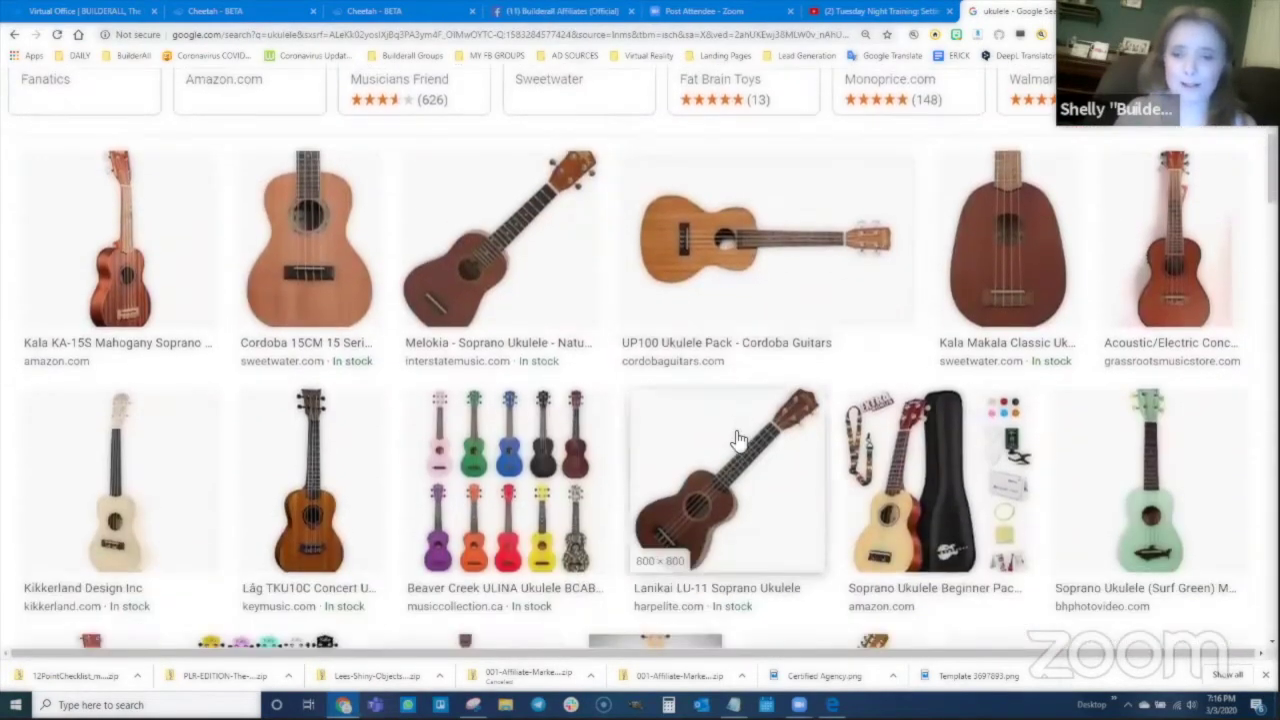
left_click(737, 277)
Step: Save the image as uke.jpg in DATA (D:) > Builderall > 00Training
right_click(978, 219)
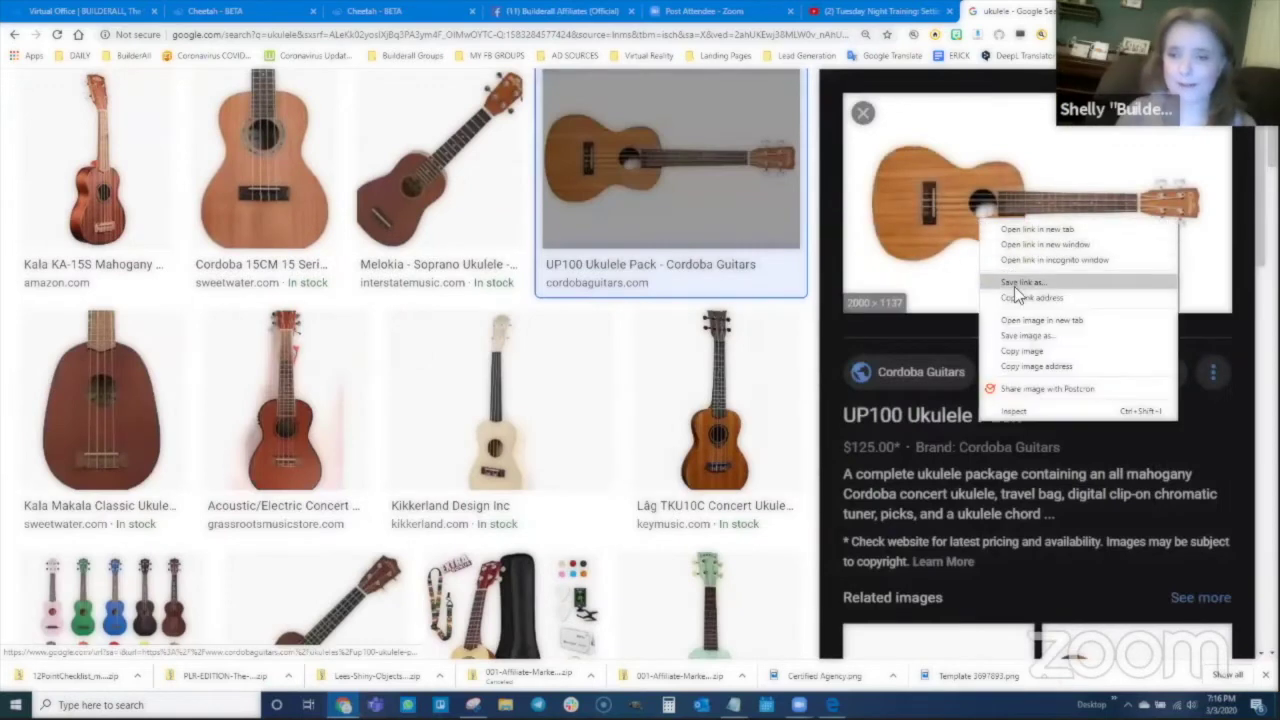
left_click(1027, 335)
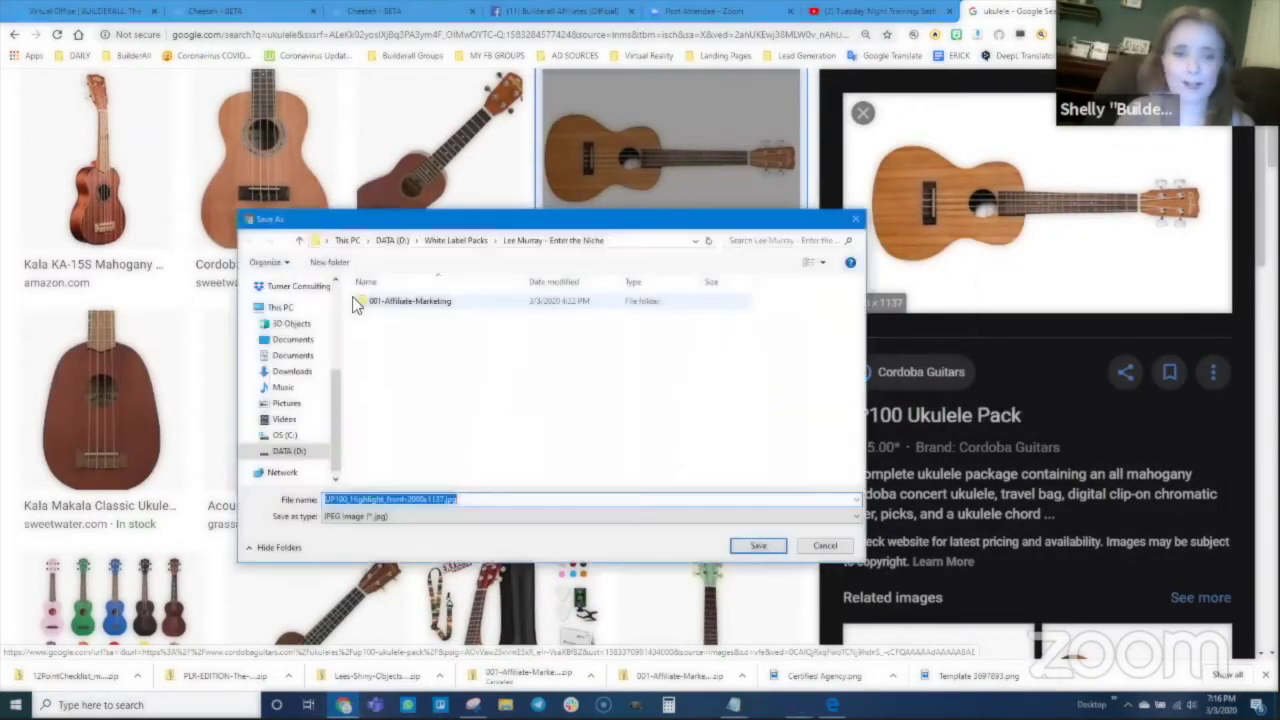
scroll(285, 330, "up", 4)
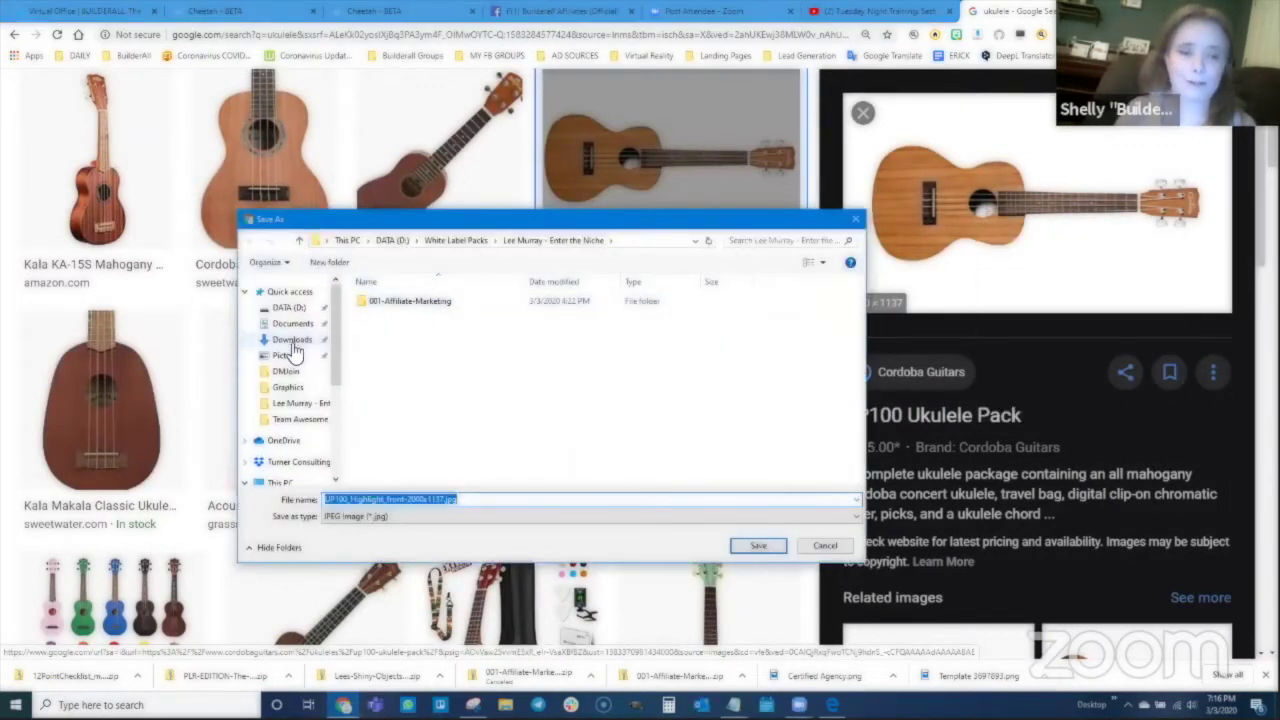
left_click(289, 307)
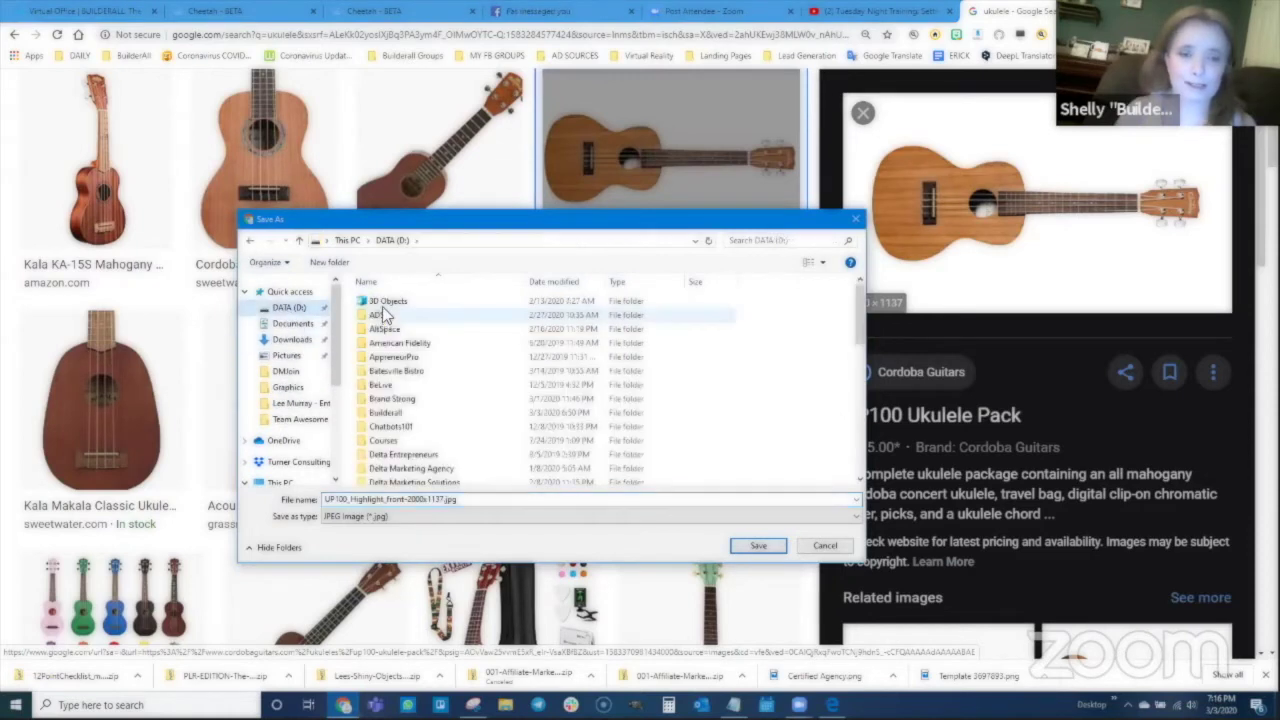
double_click(385, 412)
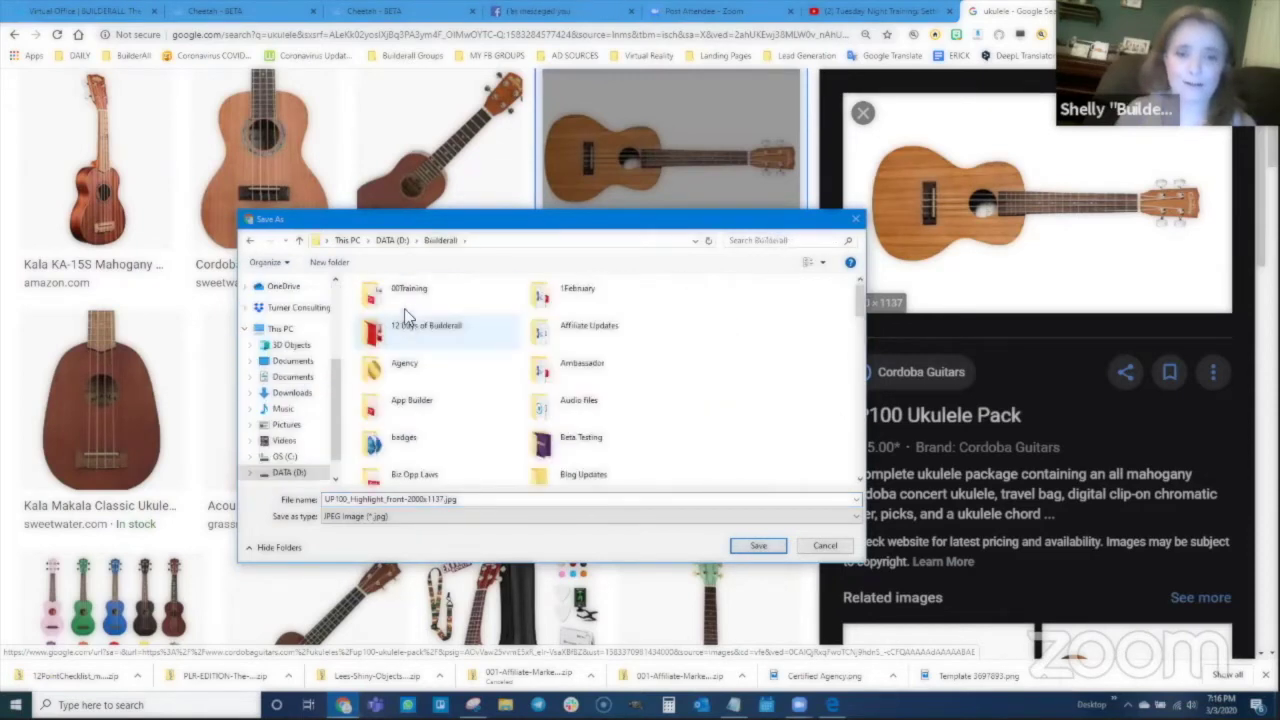
double_click(406, 298)
triple_click(409, 499)
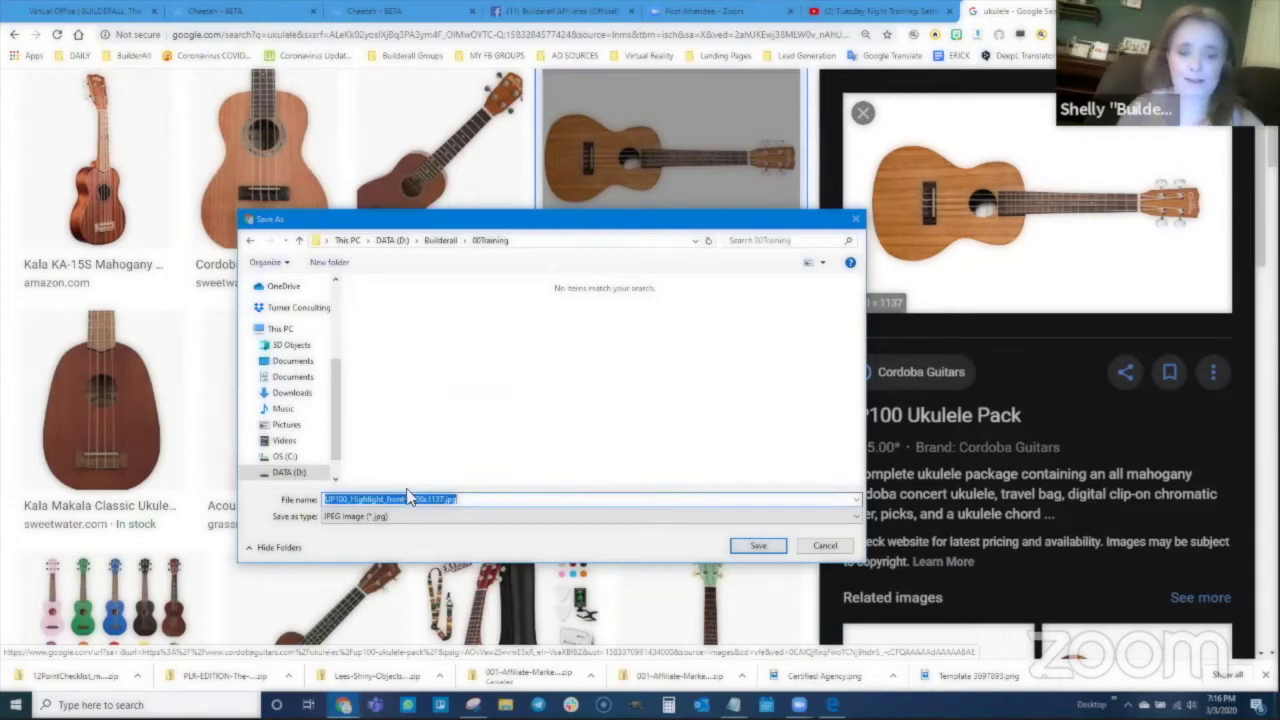
type("uke")
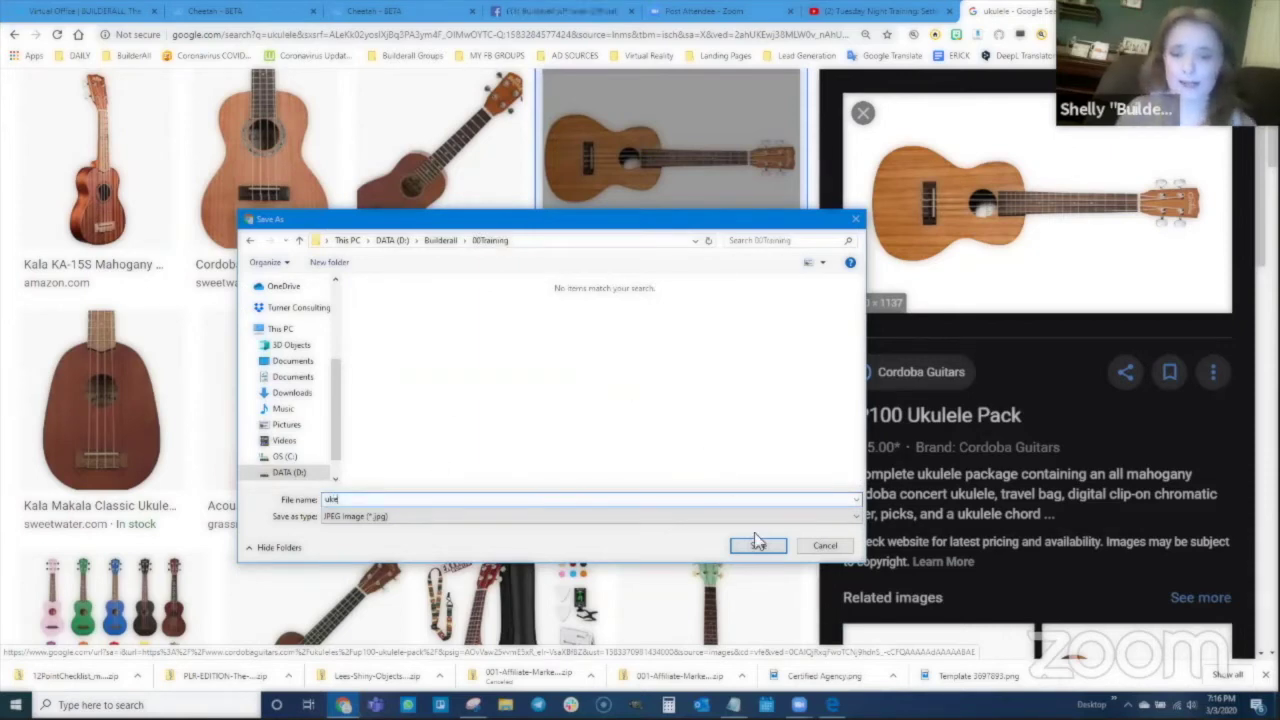
left_click(756, 544)
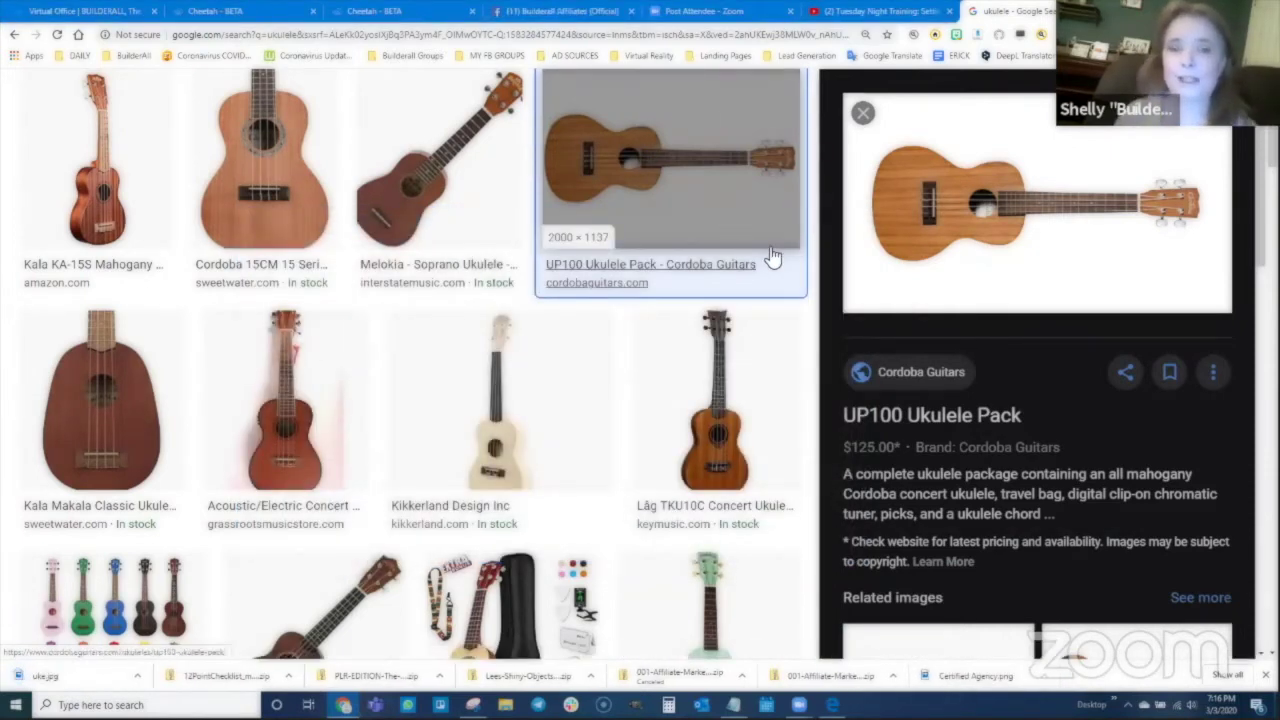
Step: Back in the Cheetah editor, drag an Image element under the Lead Magnet Page heading
left_click(400, 11)
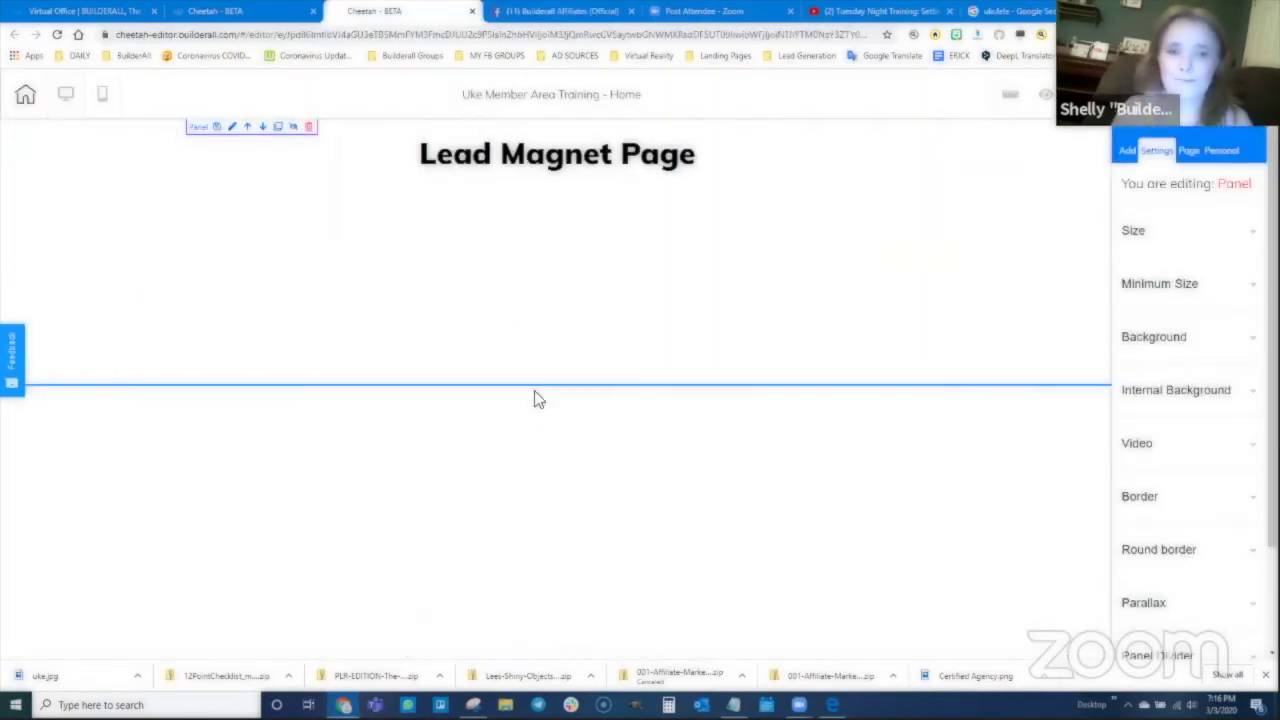
left_click(1127, 150)
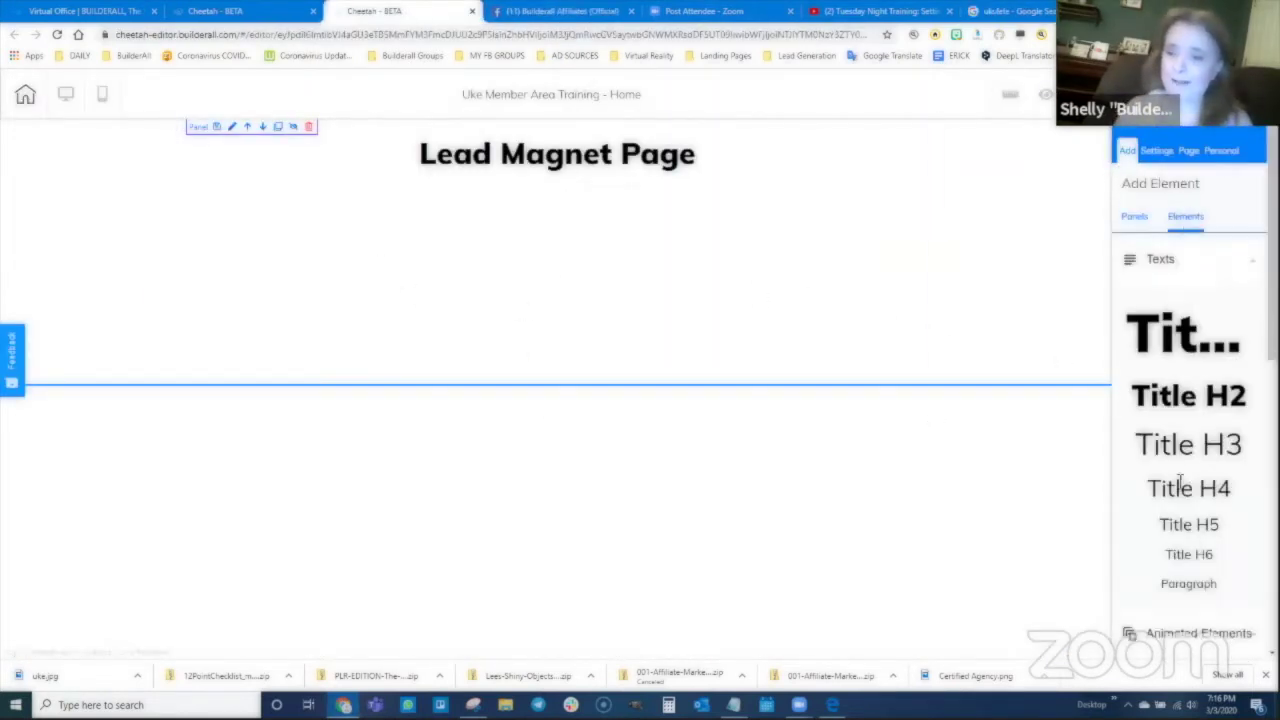
scroll(1168, 420, "down", 1)
scroll(1157, 257, "up", 1)
left_click(1162, 284)
scroll(1171, 464, "down", 2)
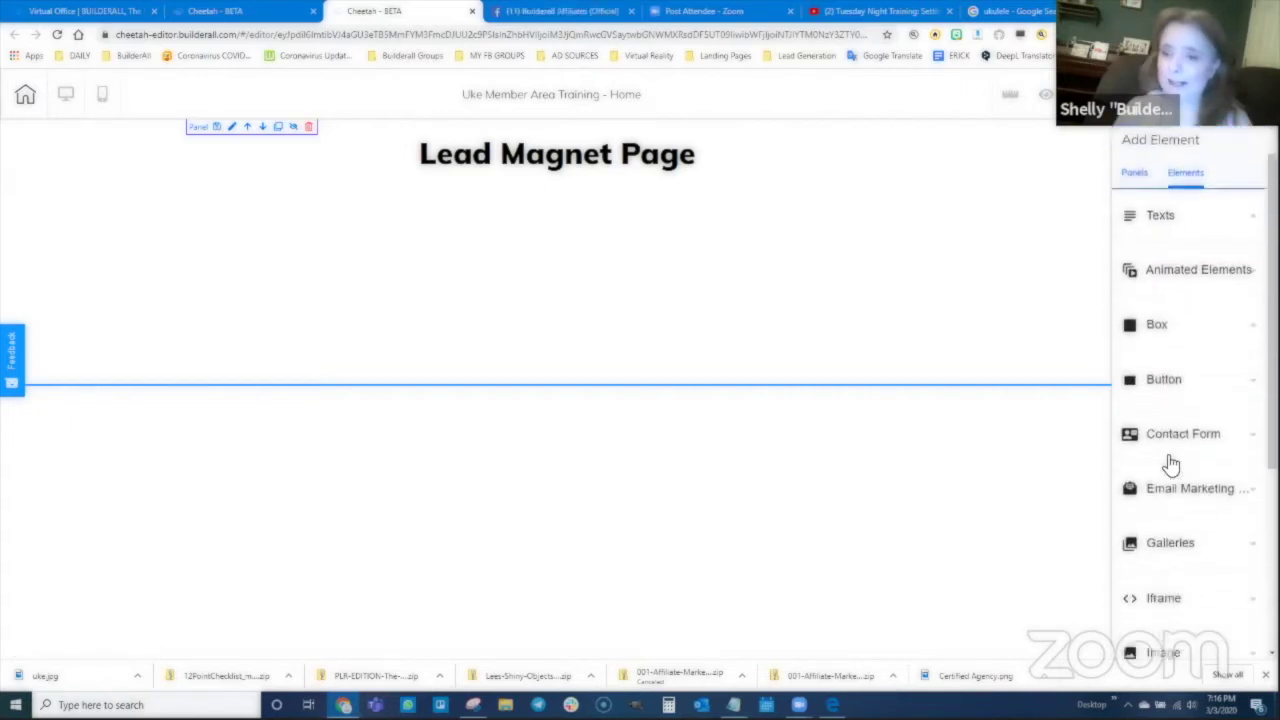
left_click(1168, 447)
left_click(1169, 450)
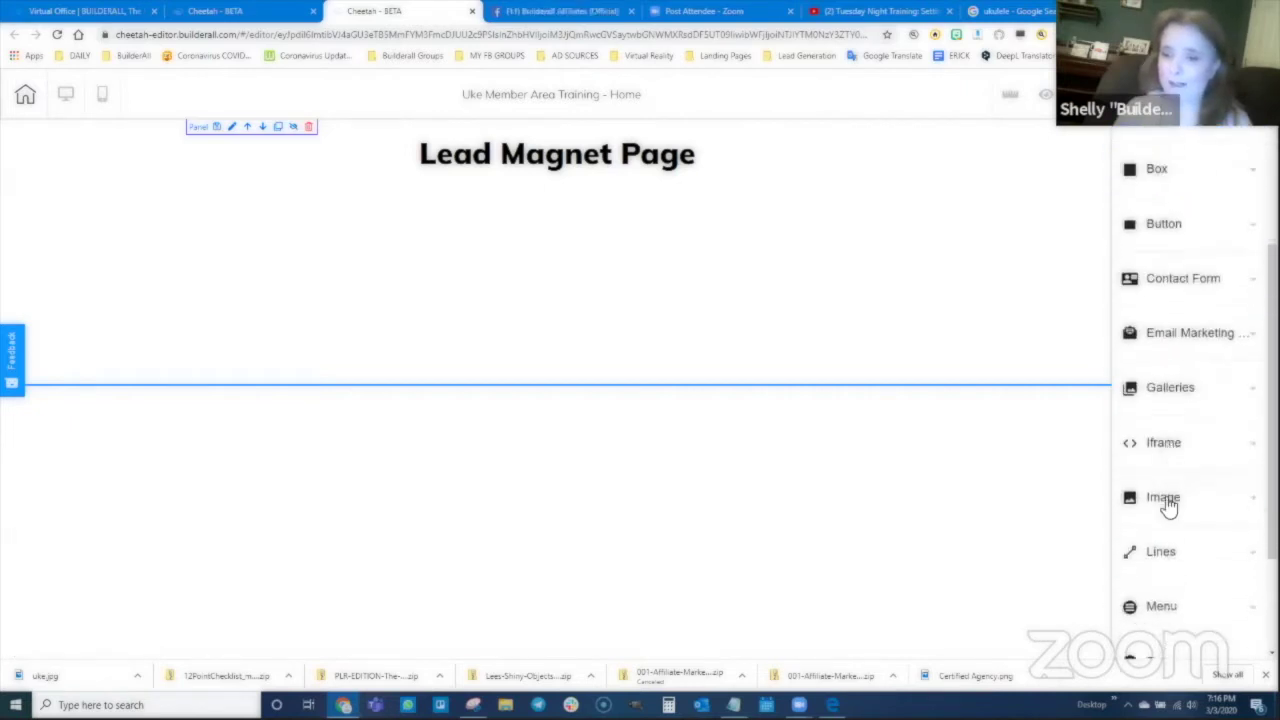
left_click(1169, 500)
scroll(1169, 500, "down", 2)
left_click_drag(1178, 366, 497, 221)
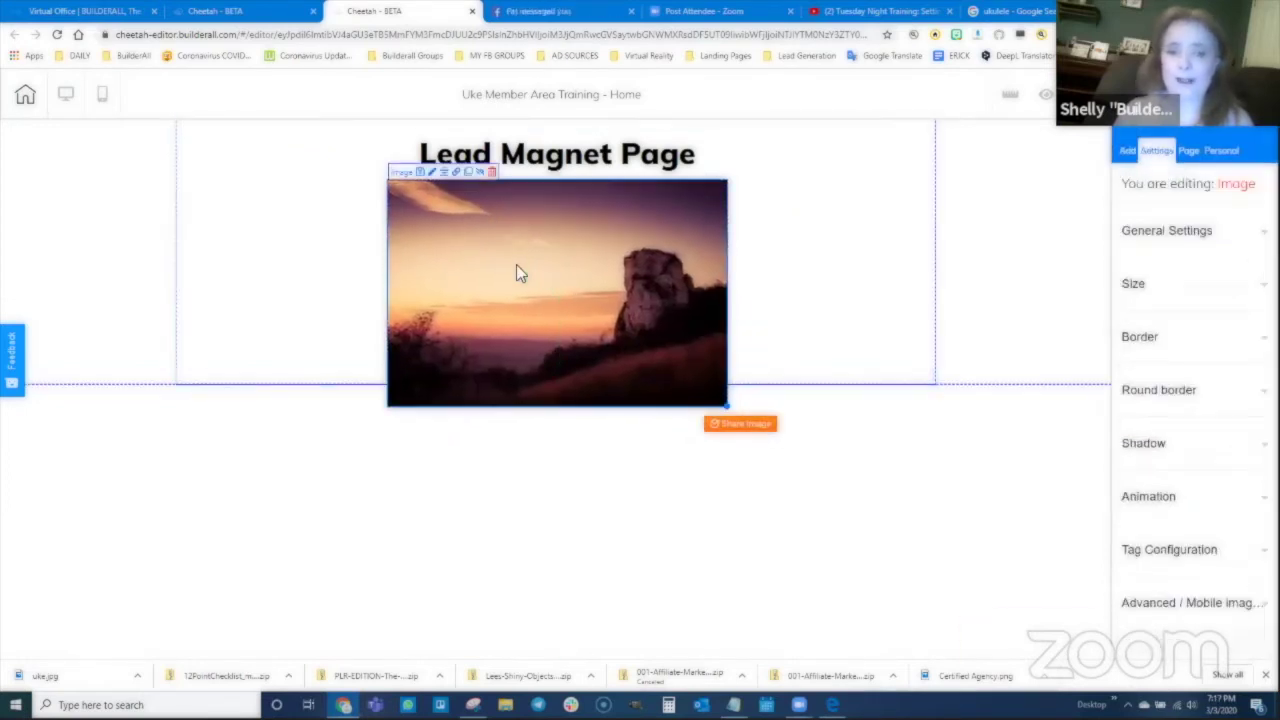
Step: Upload uke.jpg from 00Training as the image's picture and drag it to the section's left half
left_click(1166, 232)
left_click(1162, 417)
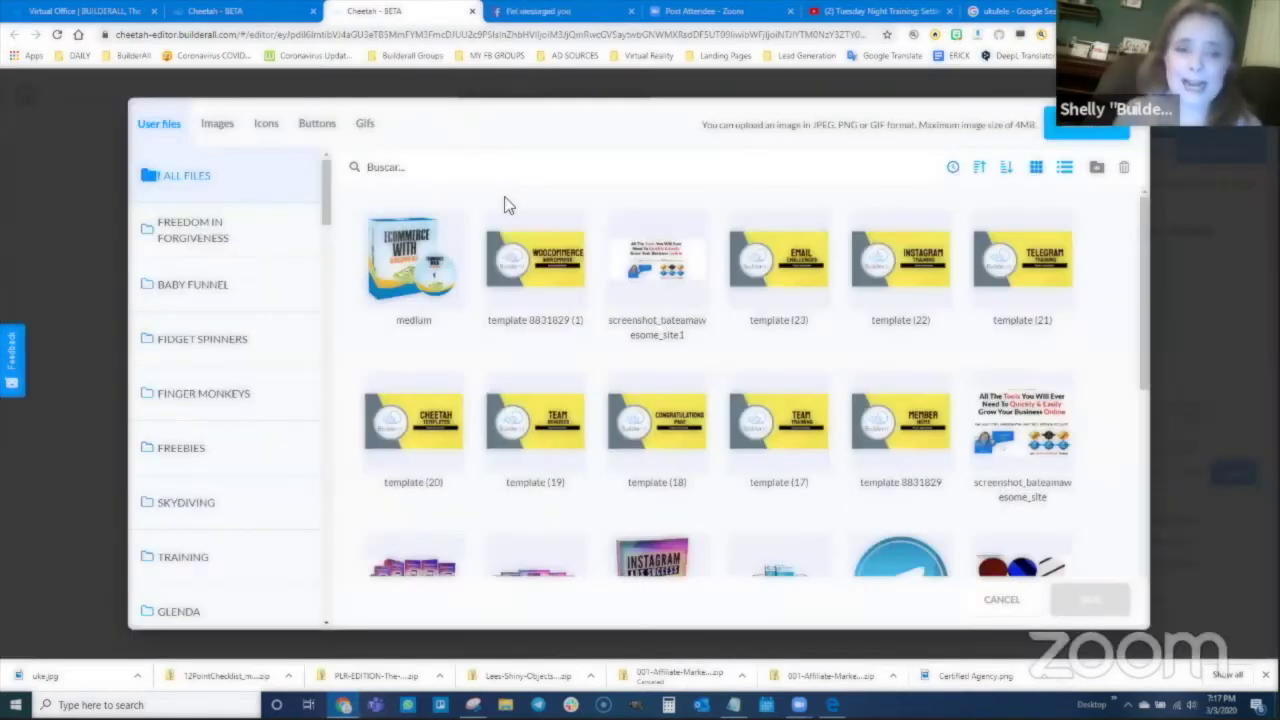
left_click(1082, 130)
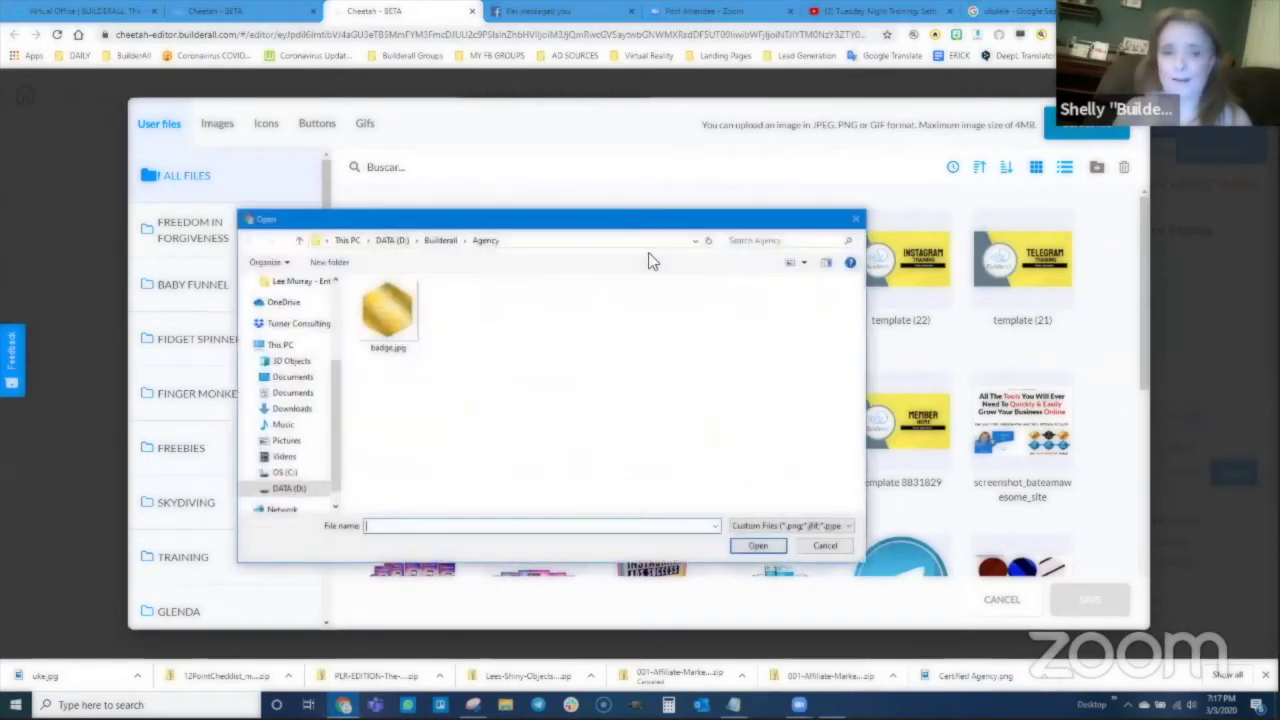
left_click(440, 241)
double_click(425, 296)
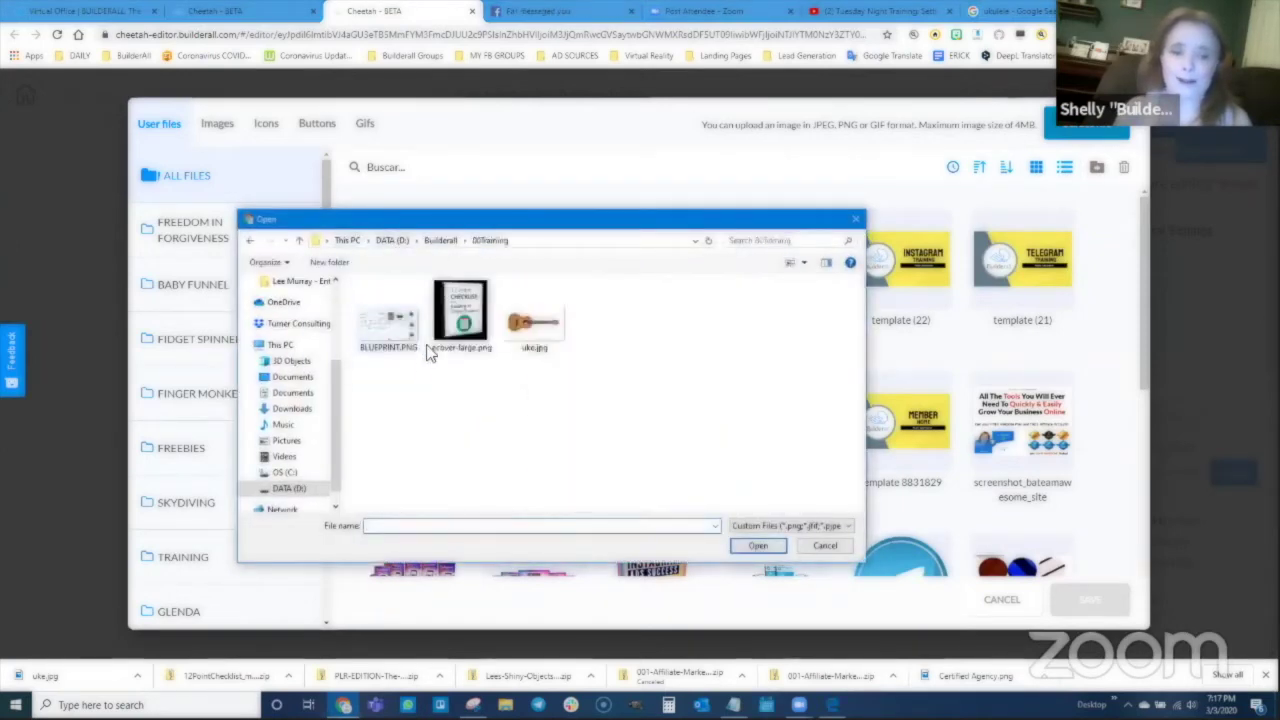
left_click(528, 331)
left_click(758, 545)
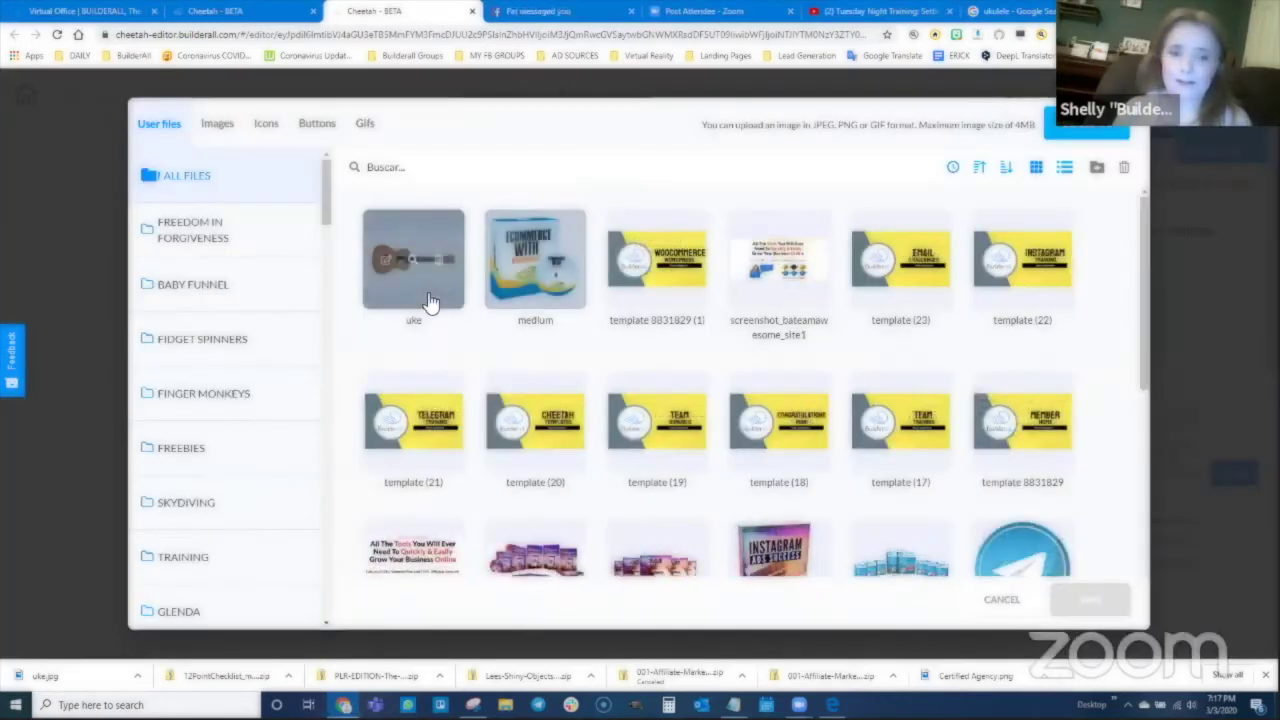
left_click(1090, 599)
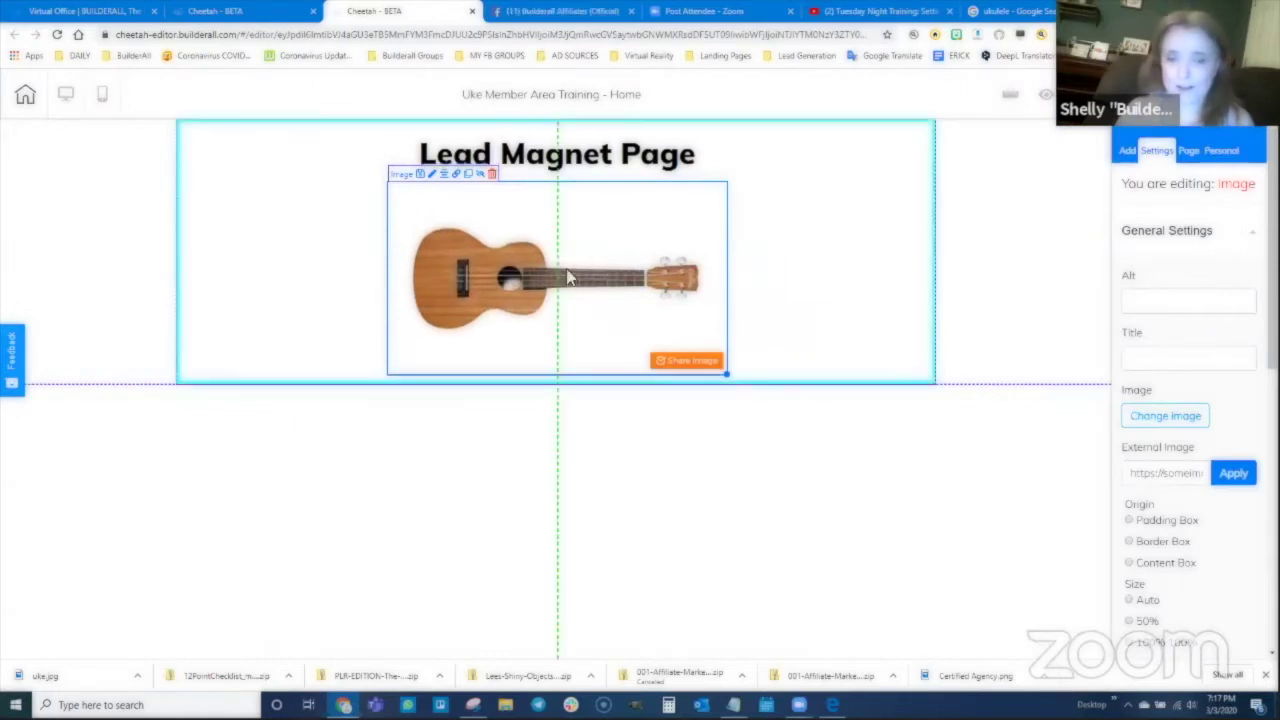
left_click_drag(634, 237, 456, 235)
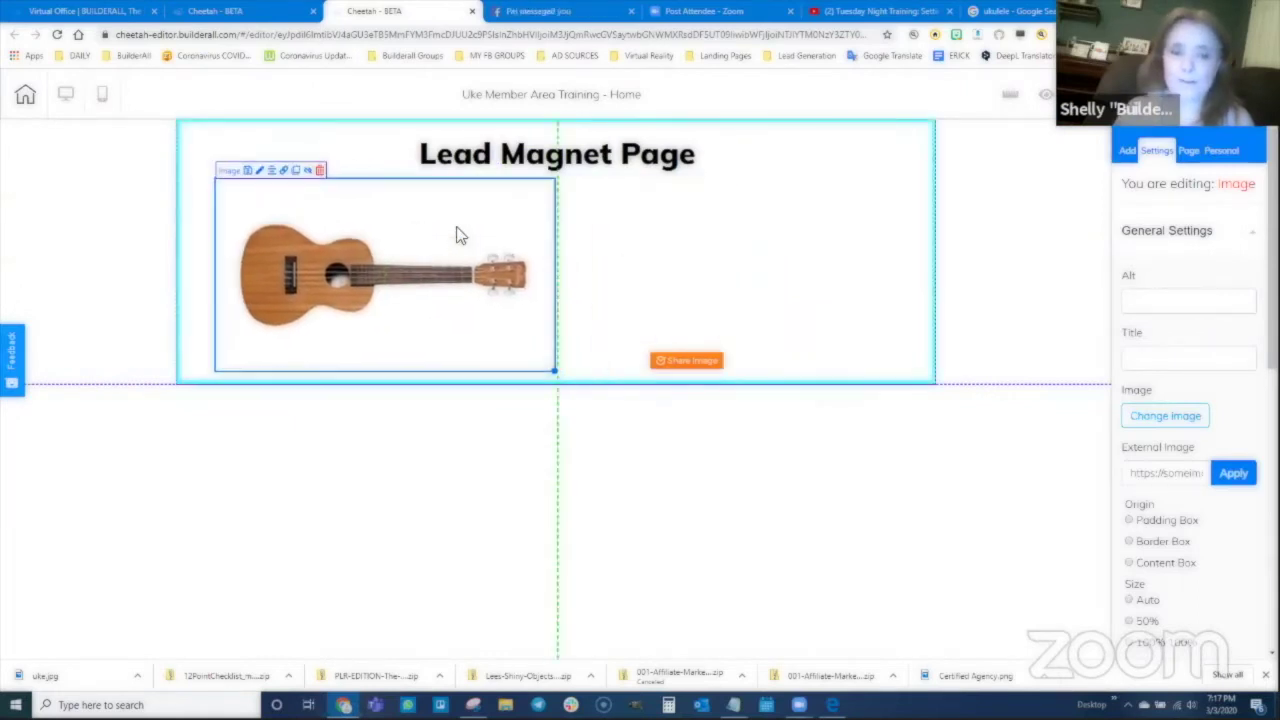
Step: Select the section panel and raise its Size height from 400 to 670
left_click(714, 274)
left_click(1151, 243)
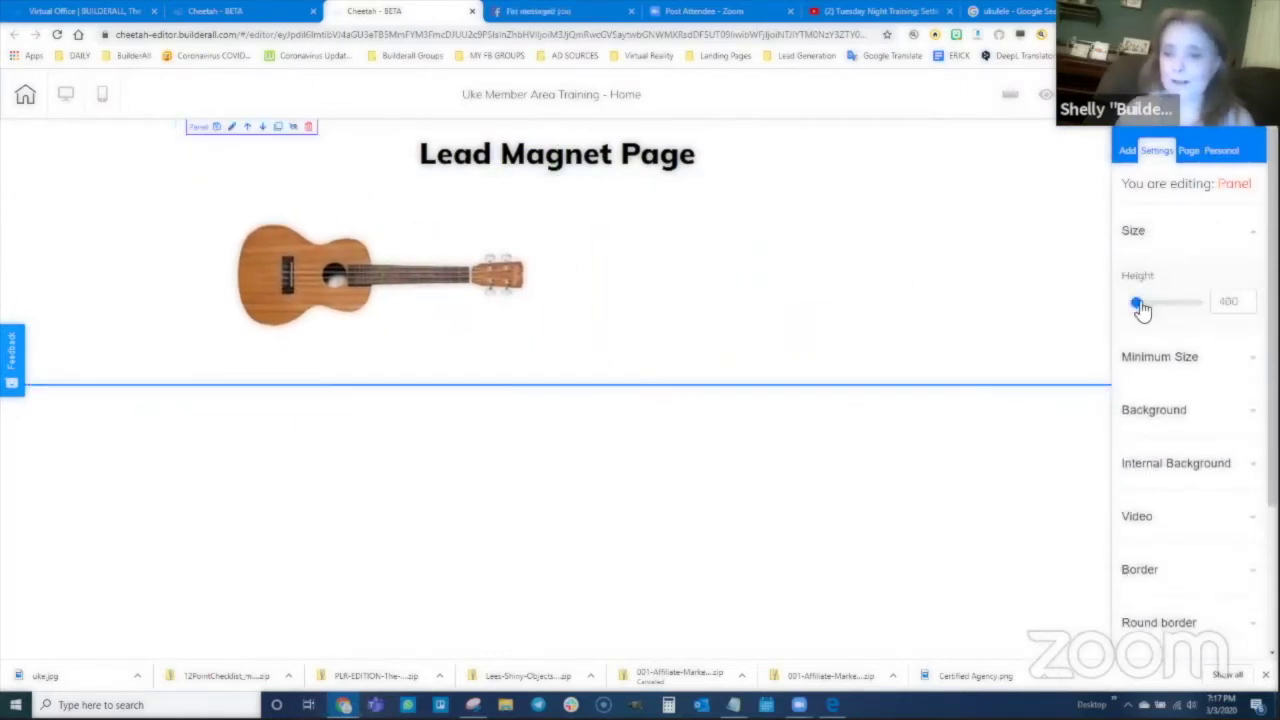
left_click(1141, 310)
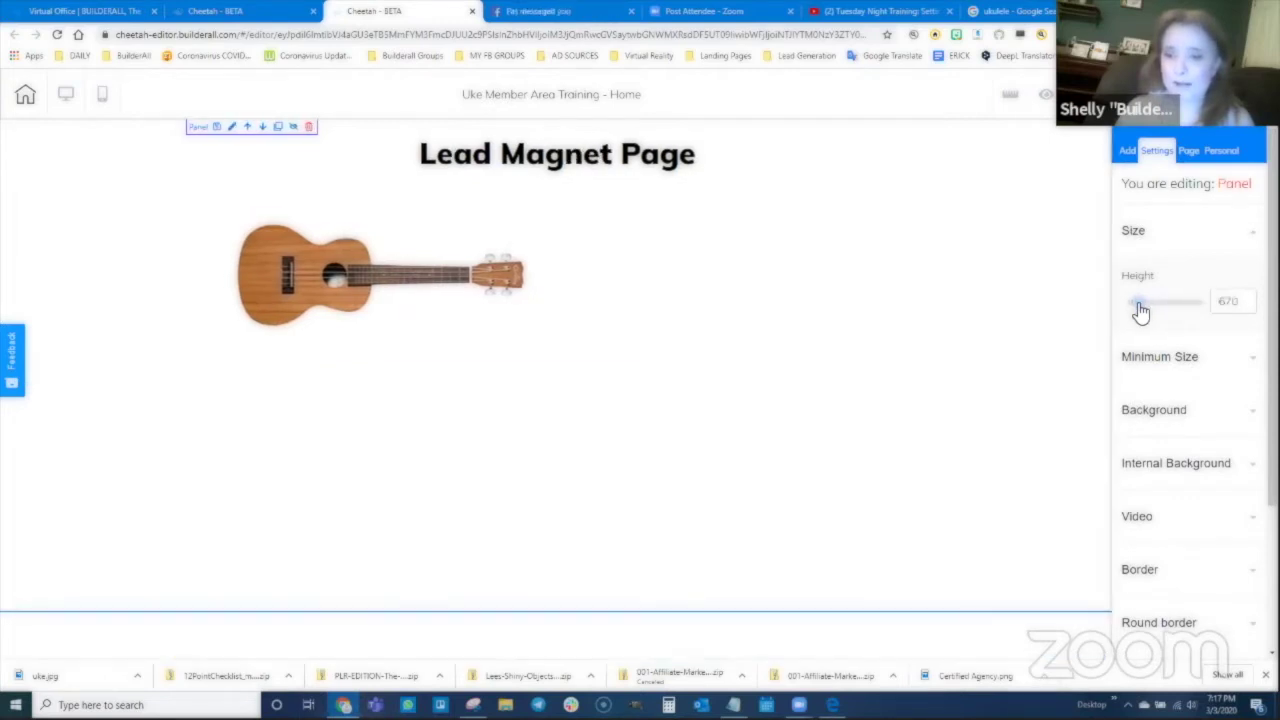
left_click(333, 297)
left_click(578, 350)
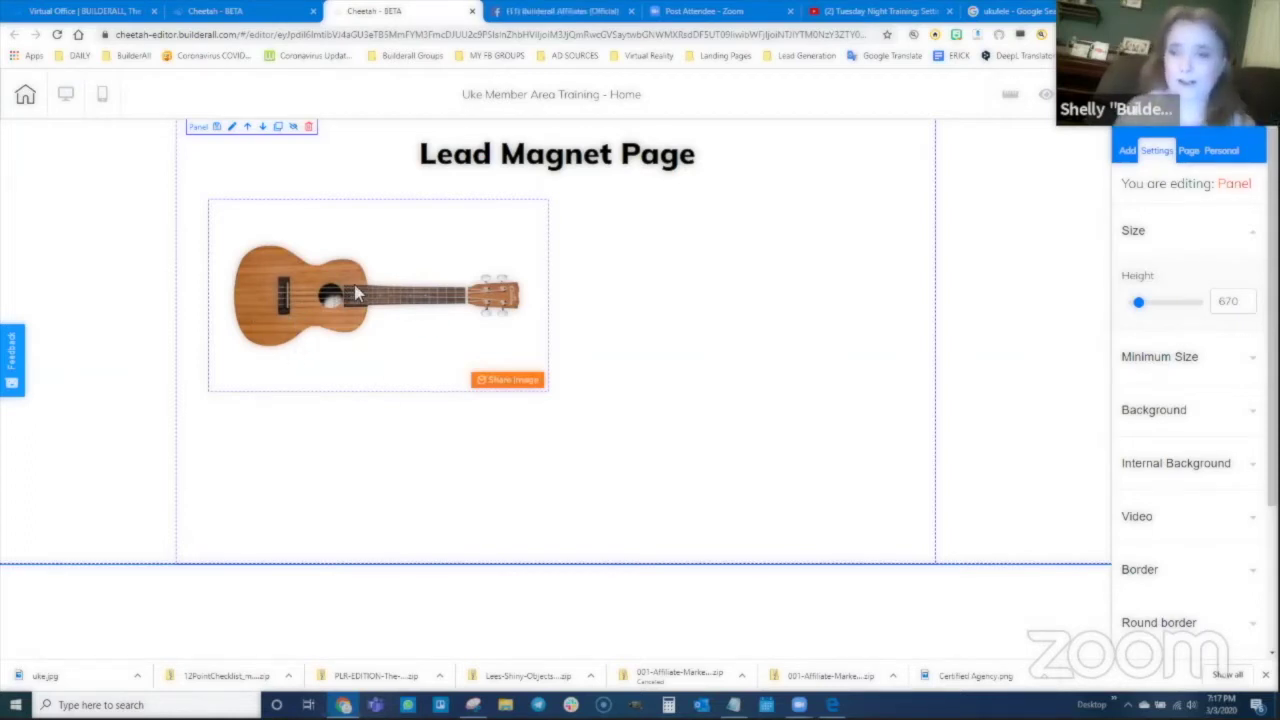
Step: Add a centred Title H2 under the title reading 'Free Ukelele Fingering Chart'
left_click(1127, 150)
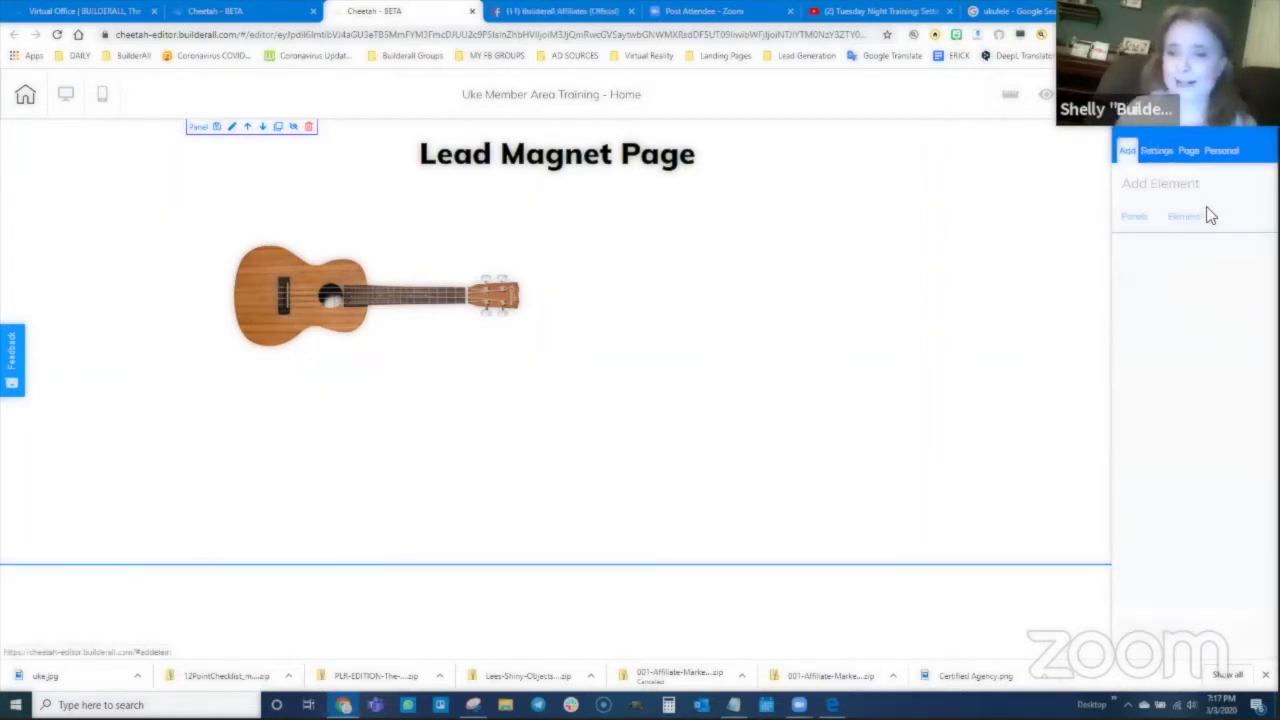
left_click(1186, 216)
left_click(1193, 272)
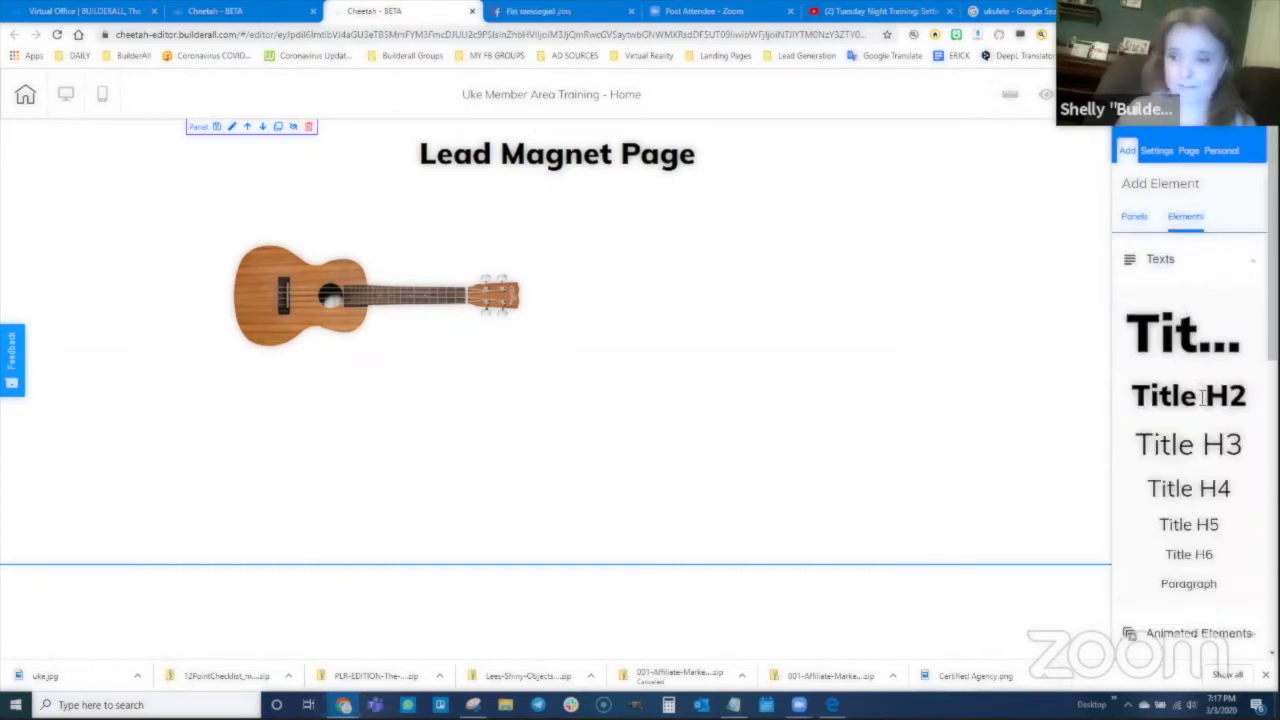
left_click_drag(1194, 395, 560, 208)
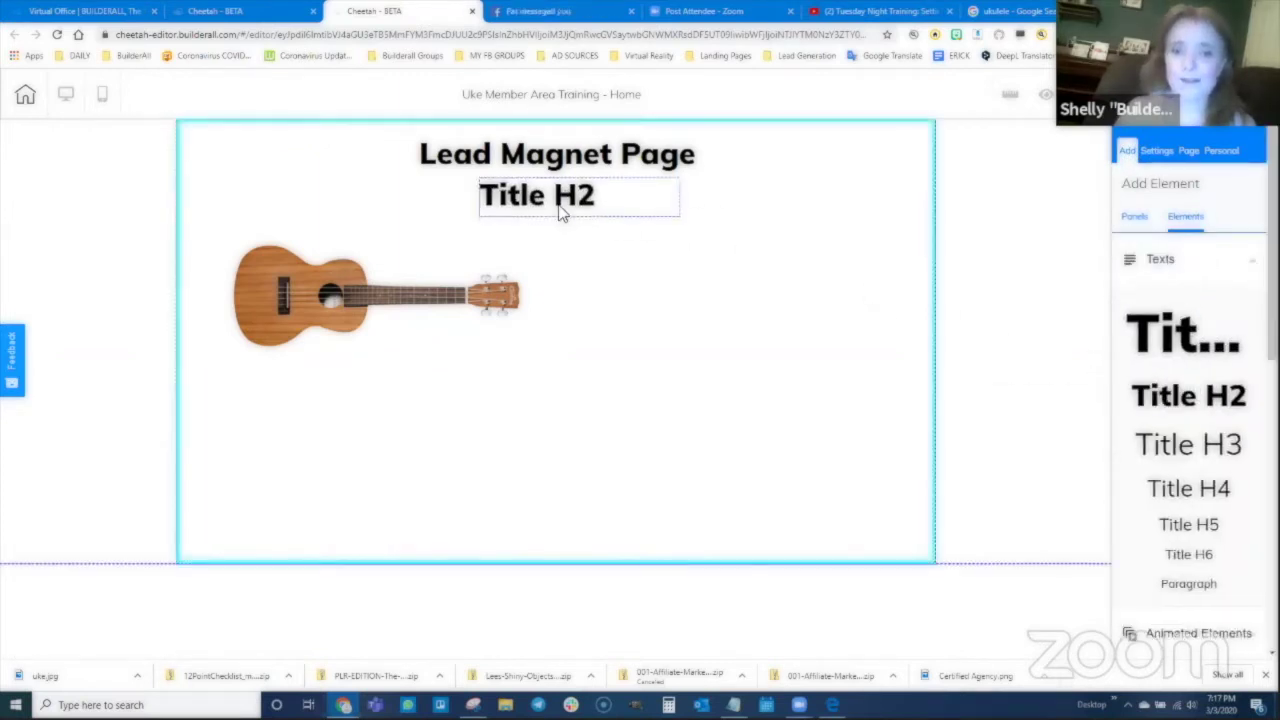
left_click(560, 208)
left_click(690, 141)
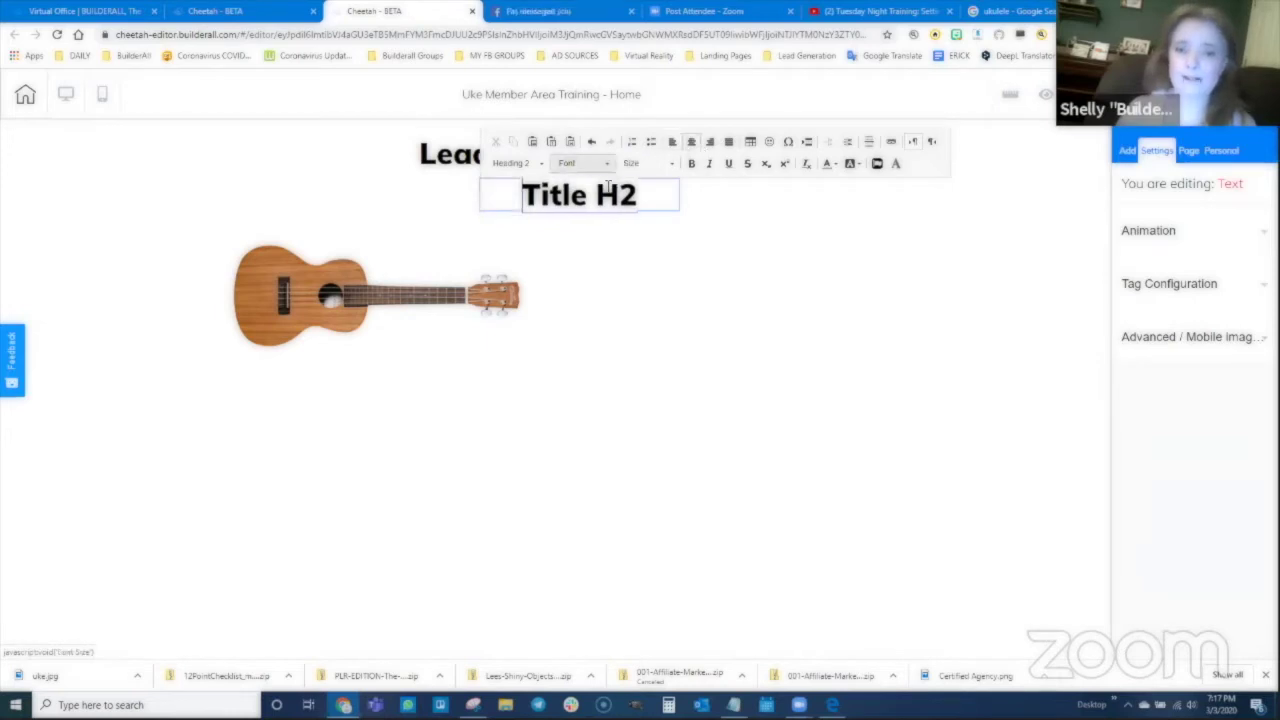
triple_click(606, 192)
type("Free")
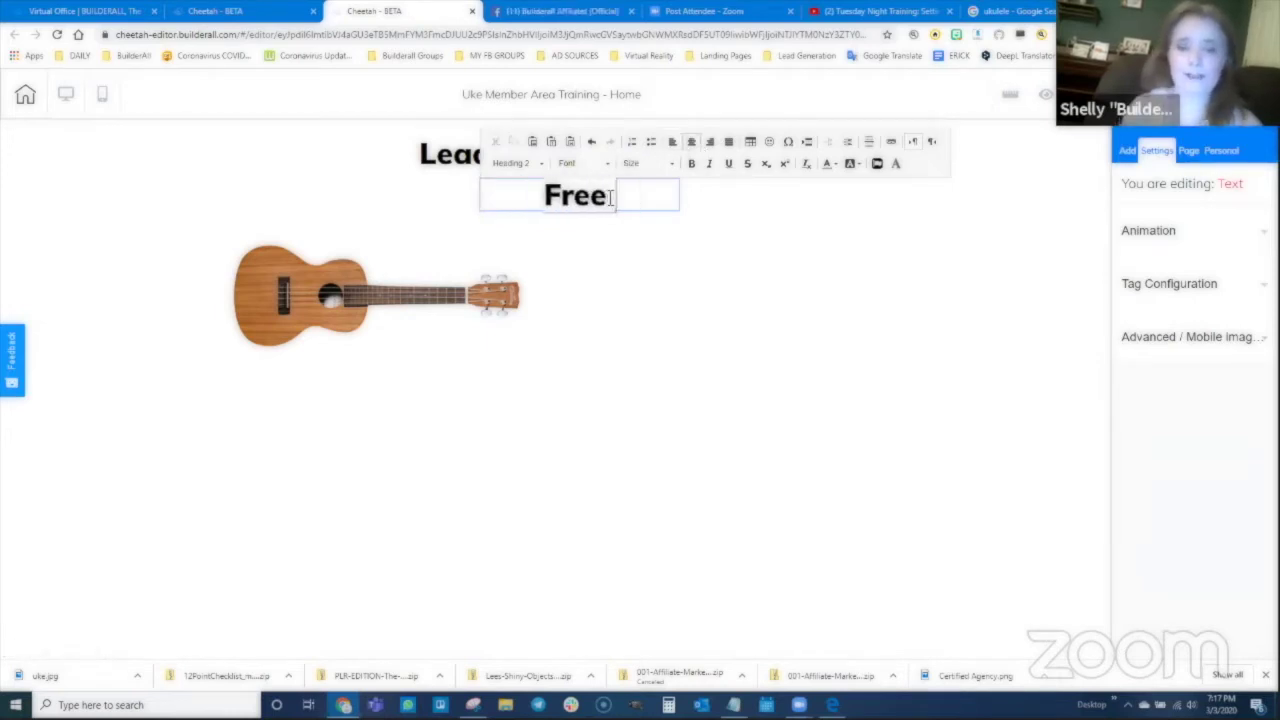
type(" Ukelel")
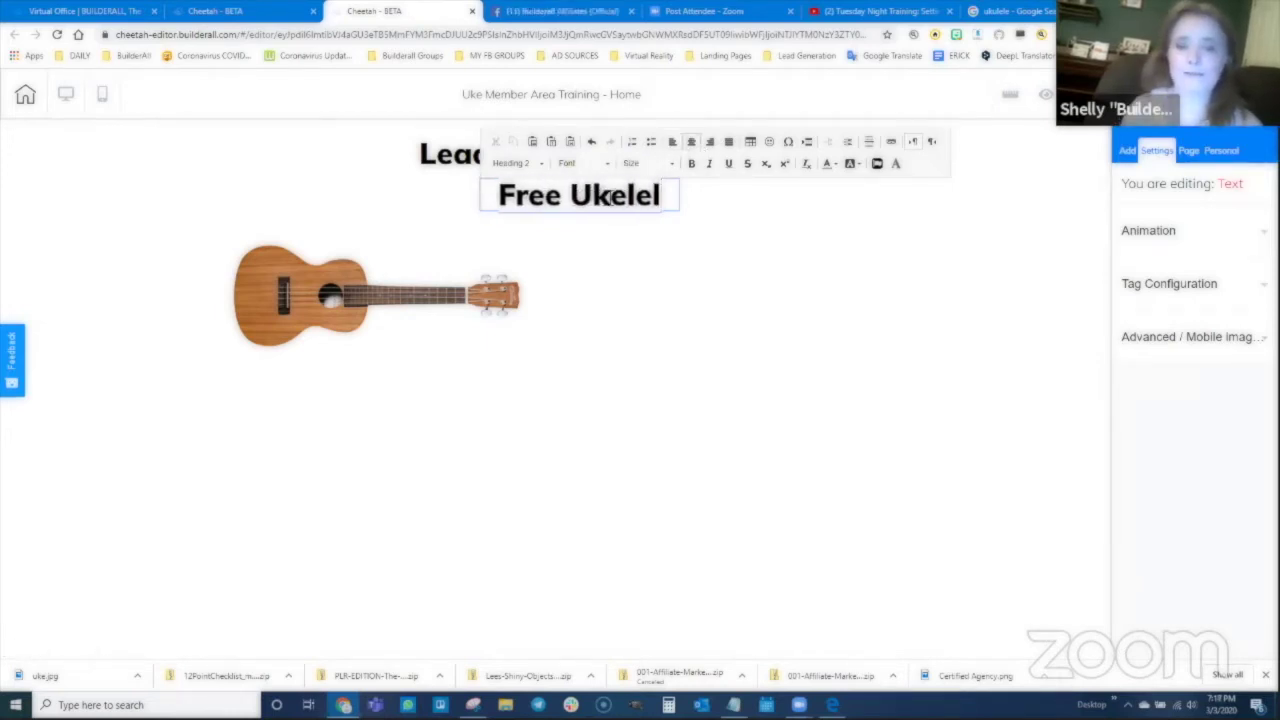
type("e Fingering Chart")
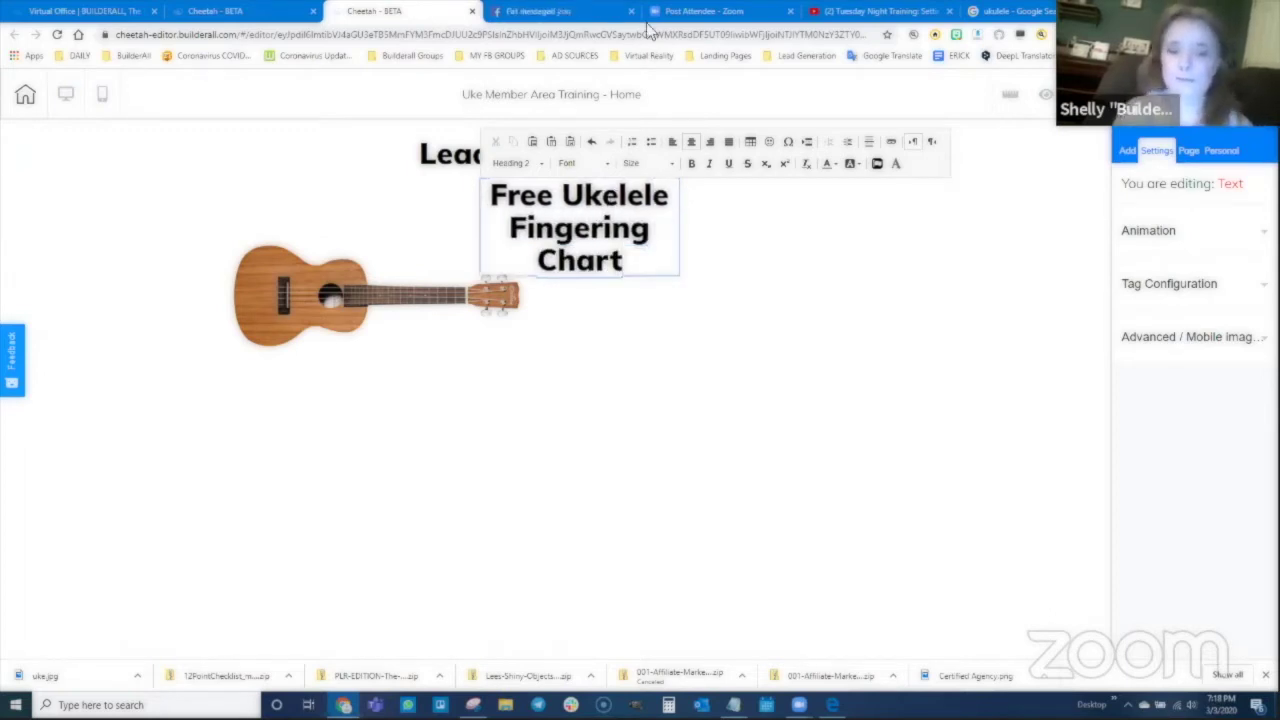
left_click(658, 287)
Step: Widen the new heading to one line, align it under the title, and nudge the ukulele image down
left_click_drag(680, 283, 934, 236)
left_click_drag(795, 199, 641, 205)
left_click_drag(307, 321, 299, 348)
left_click(1126, 152)
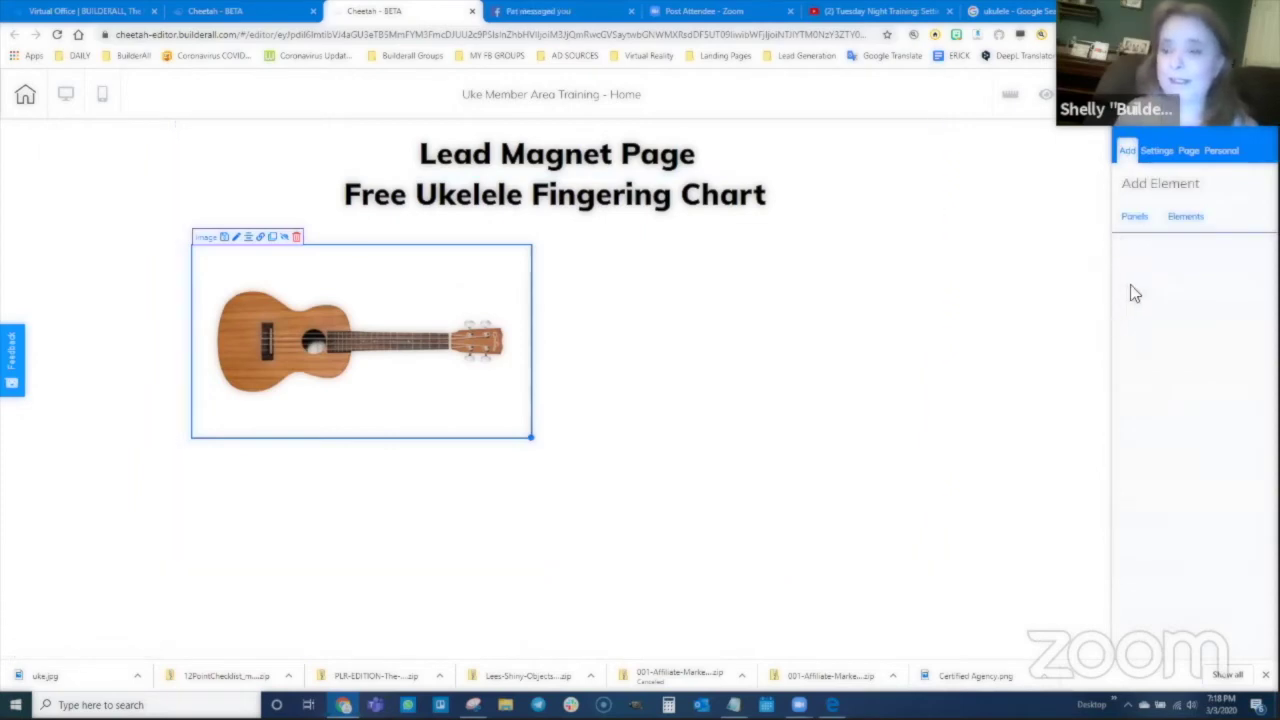
Step: Add a MailingBoss sign-up form beside the ukulele photo, linked to Pearl Scarf Sub List
left_click(1185, 218)
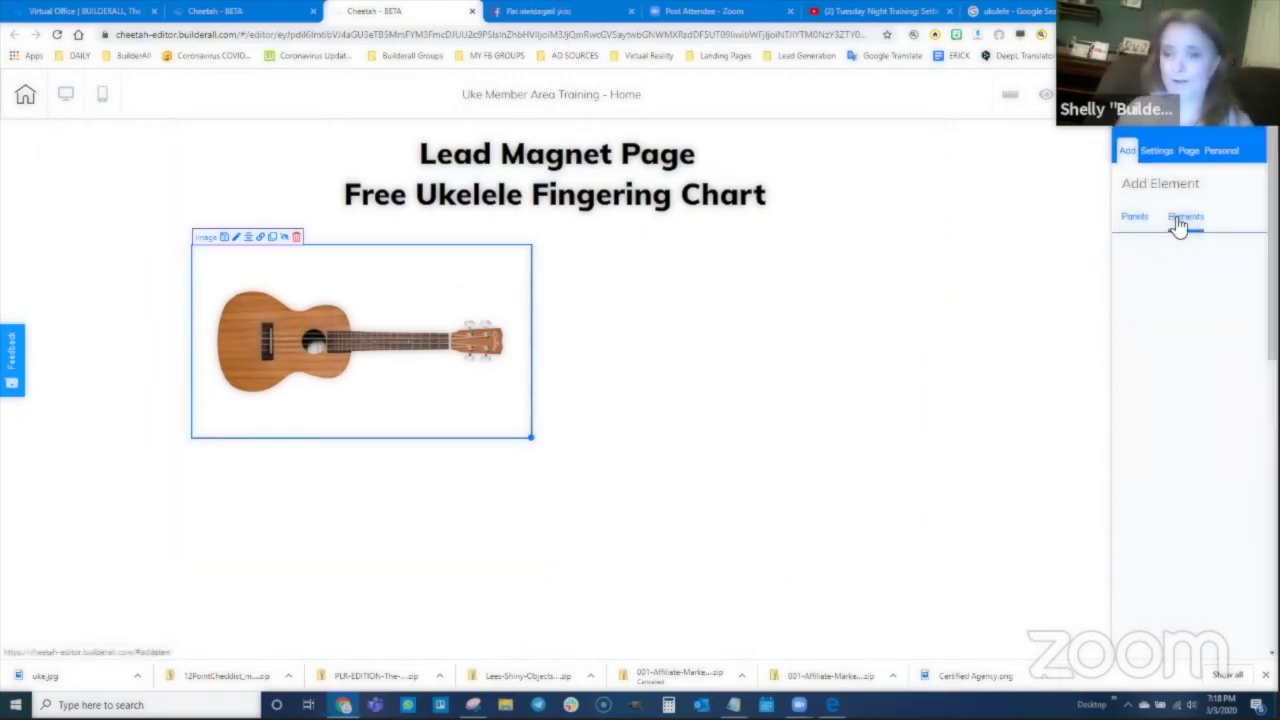
scroll(1160, 200, "down", 2)
scroll(1170, 330, "down", 3)
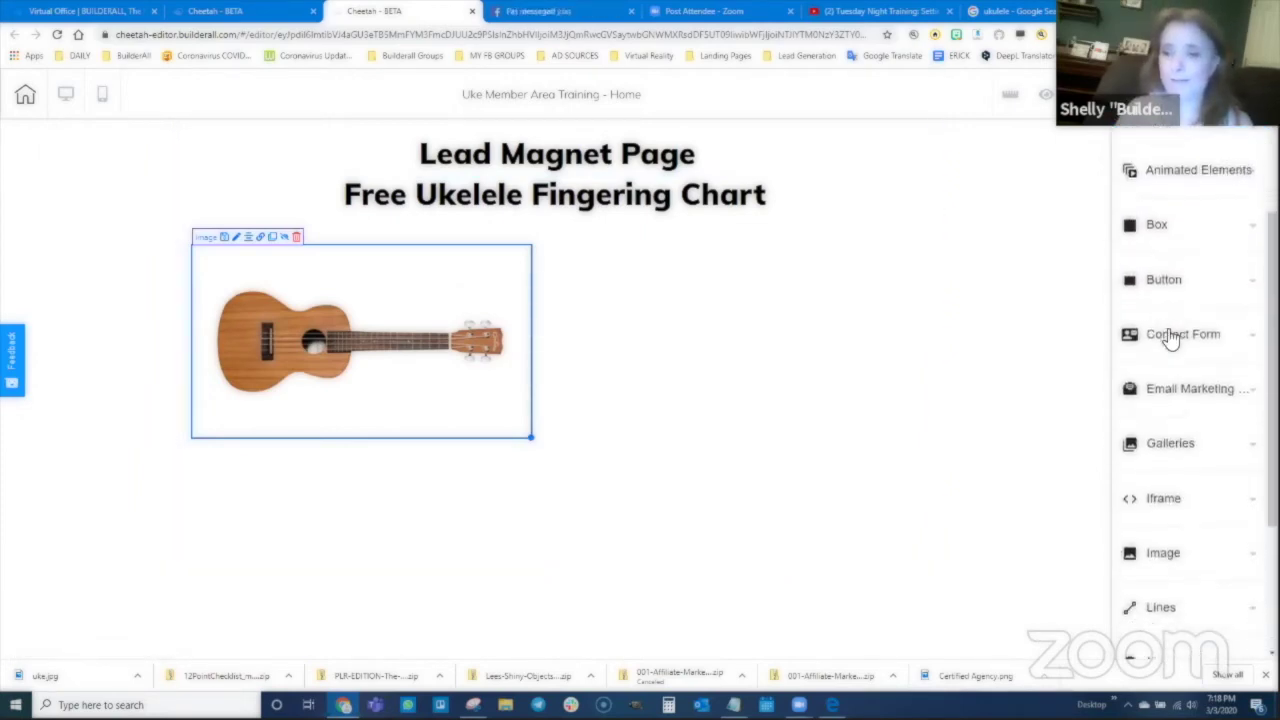
left_click(1175, 334)
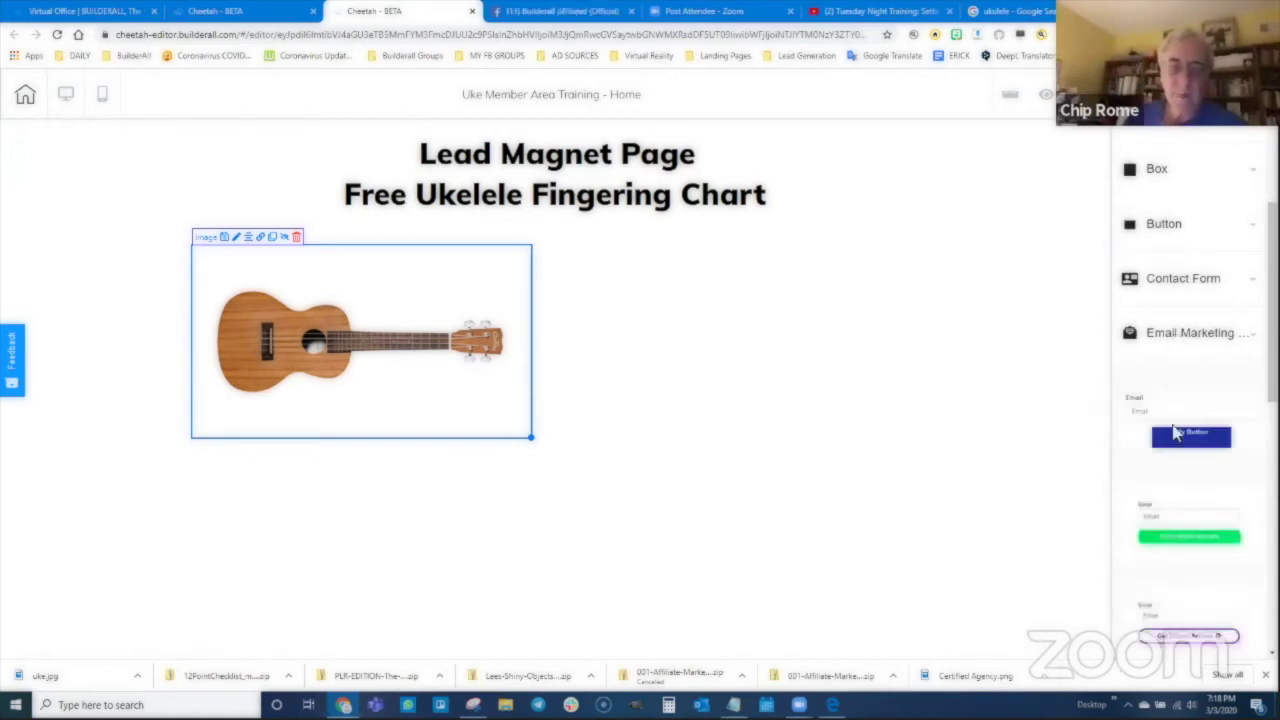
left_click_drag(1180, 420, 720, 377)
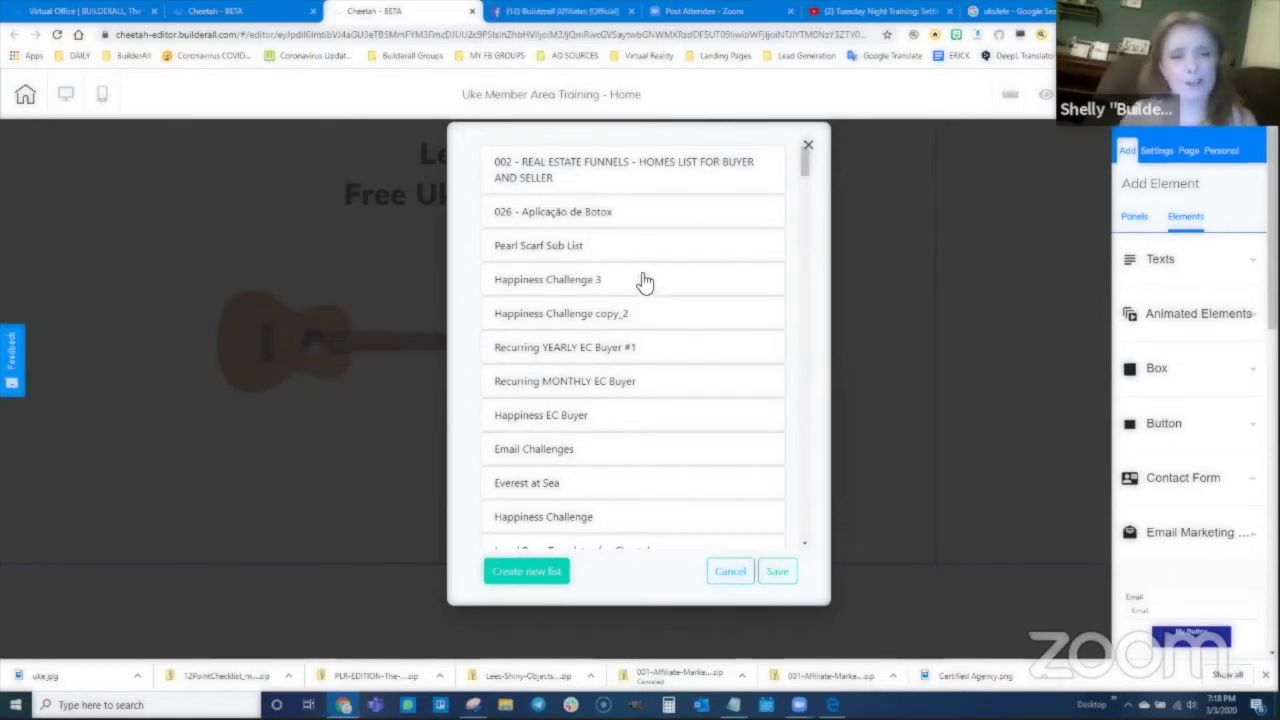
left_click(541, 248)
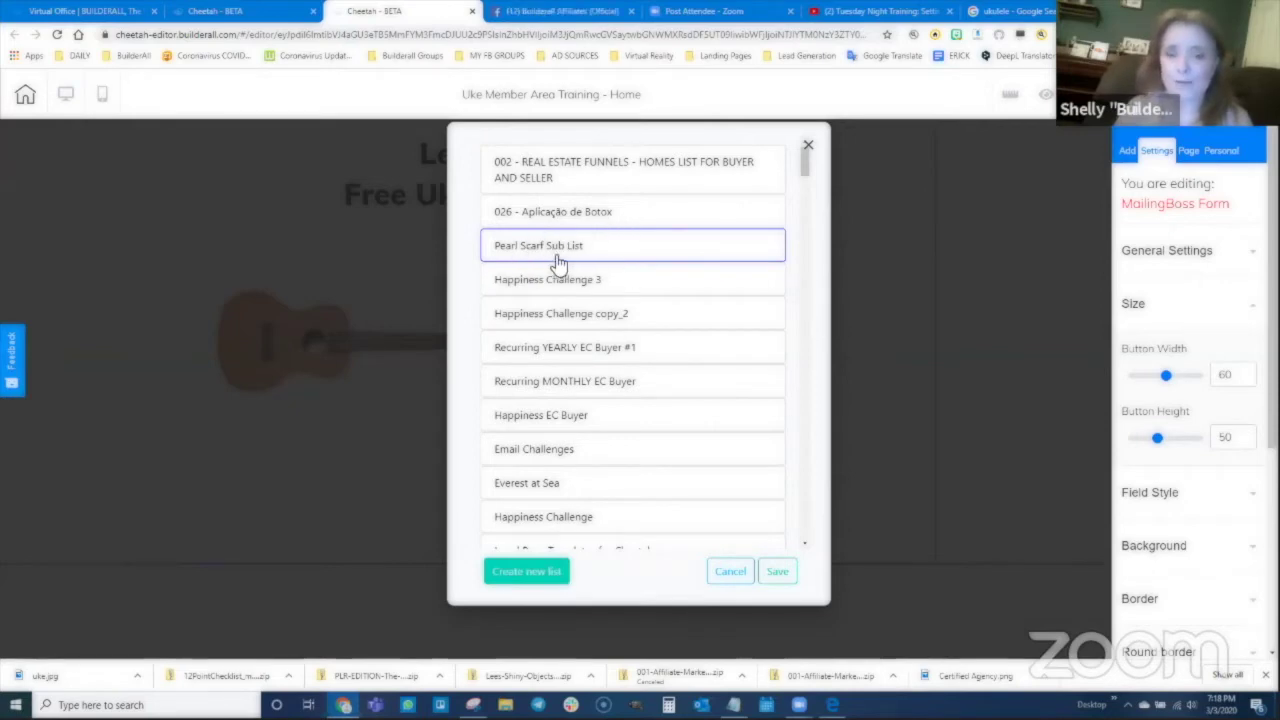
left_click(778, 572)
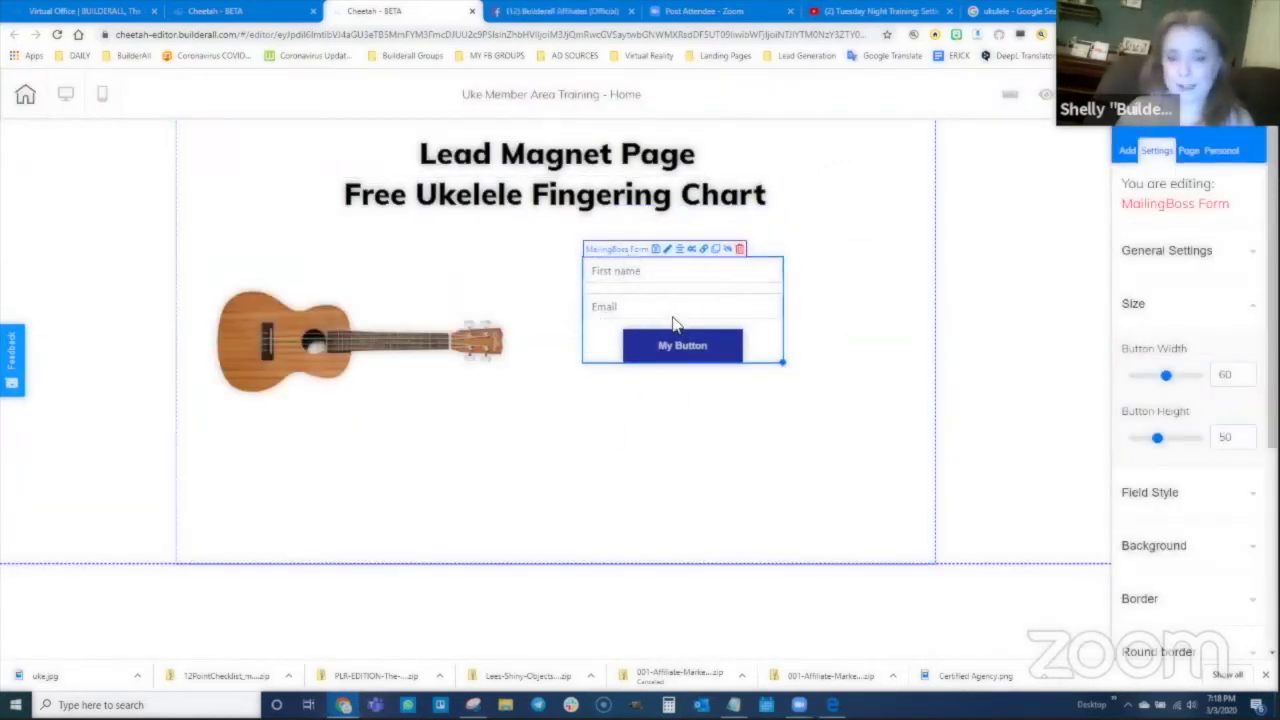
Step: Change the form button's Headline text from My Button to 'Get My Uke Chart' and save
scroll(1185, 480, "down", 5)
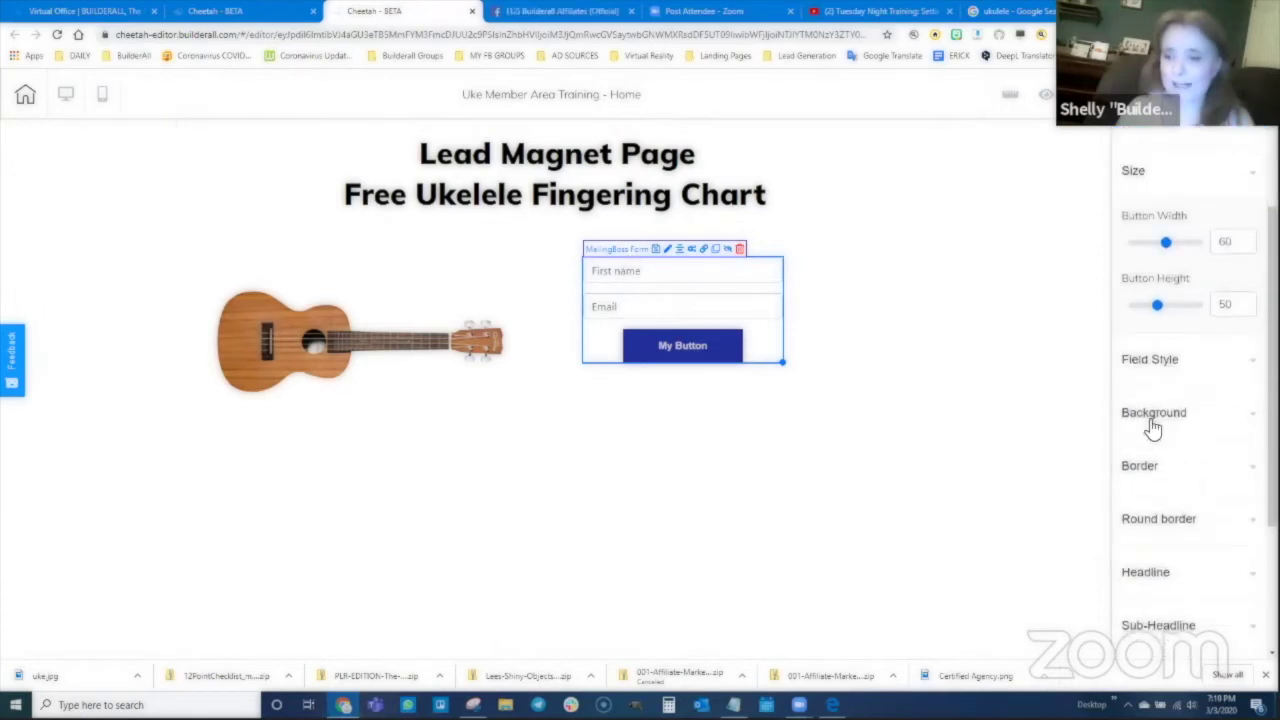
left_click(1148, 443)
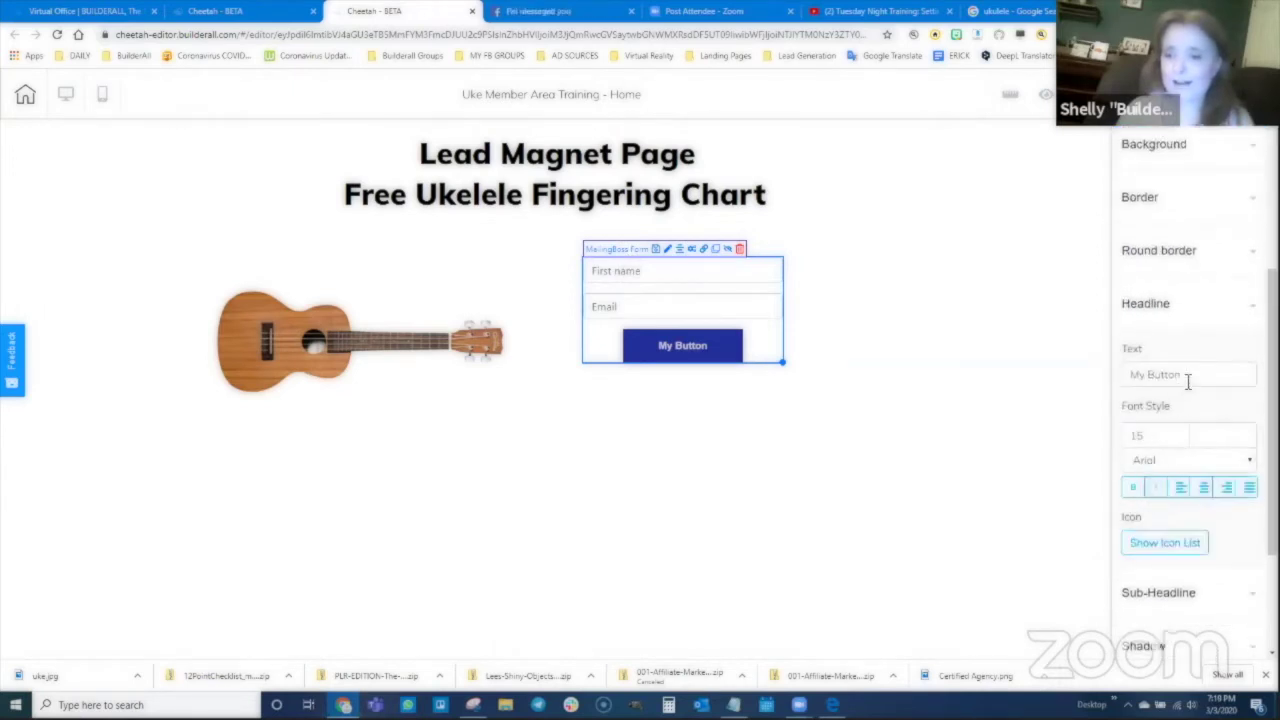
left_click_drag(1188, 376, 1111, 386)
type("G")
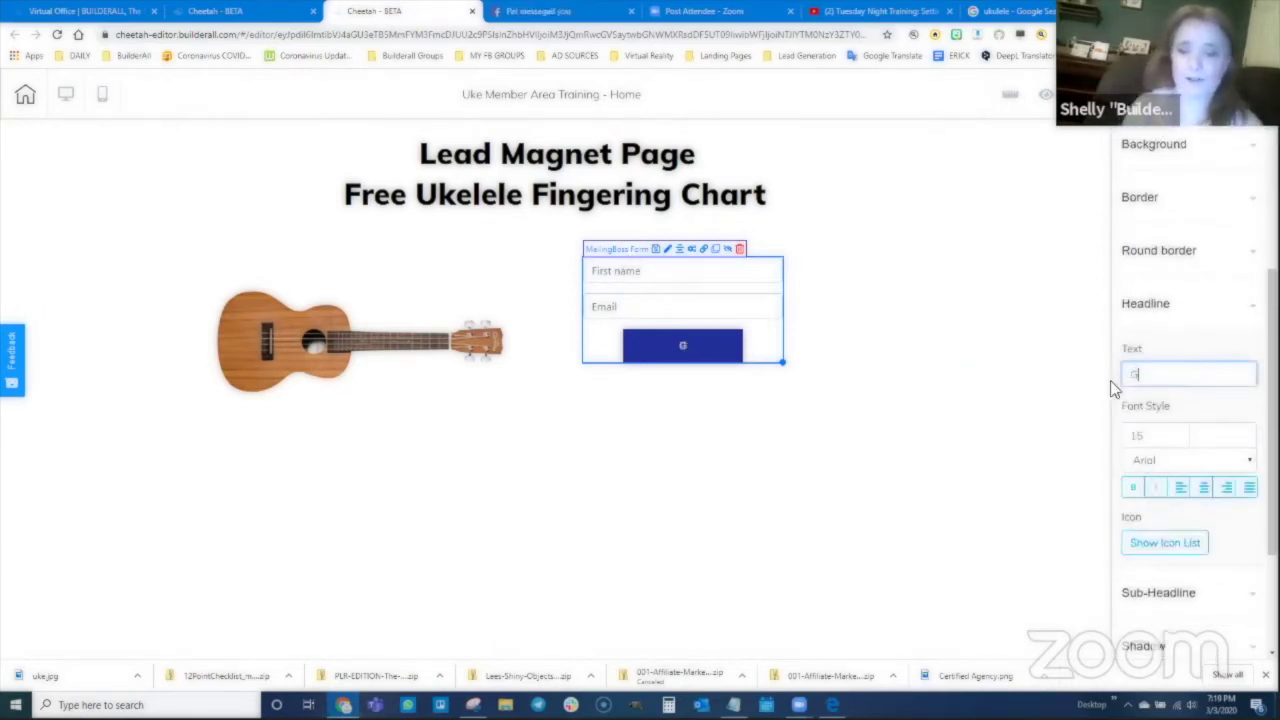
type("et My Uke")
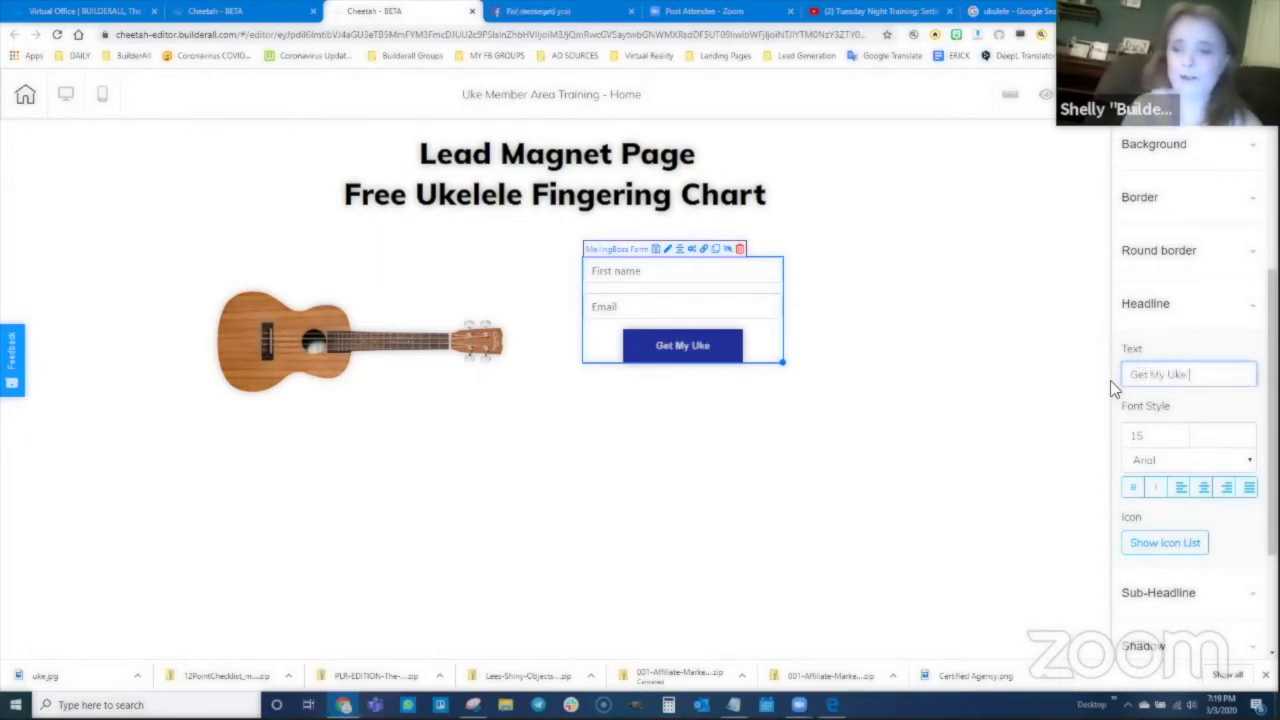
type(" Chart")
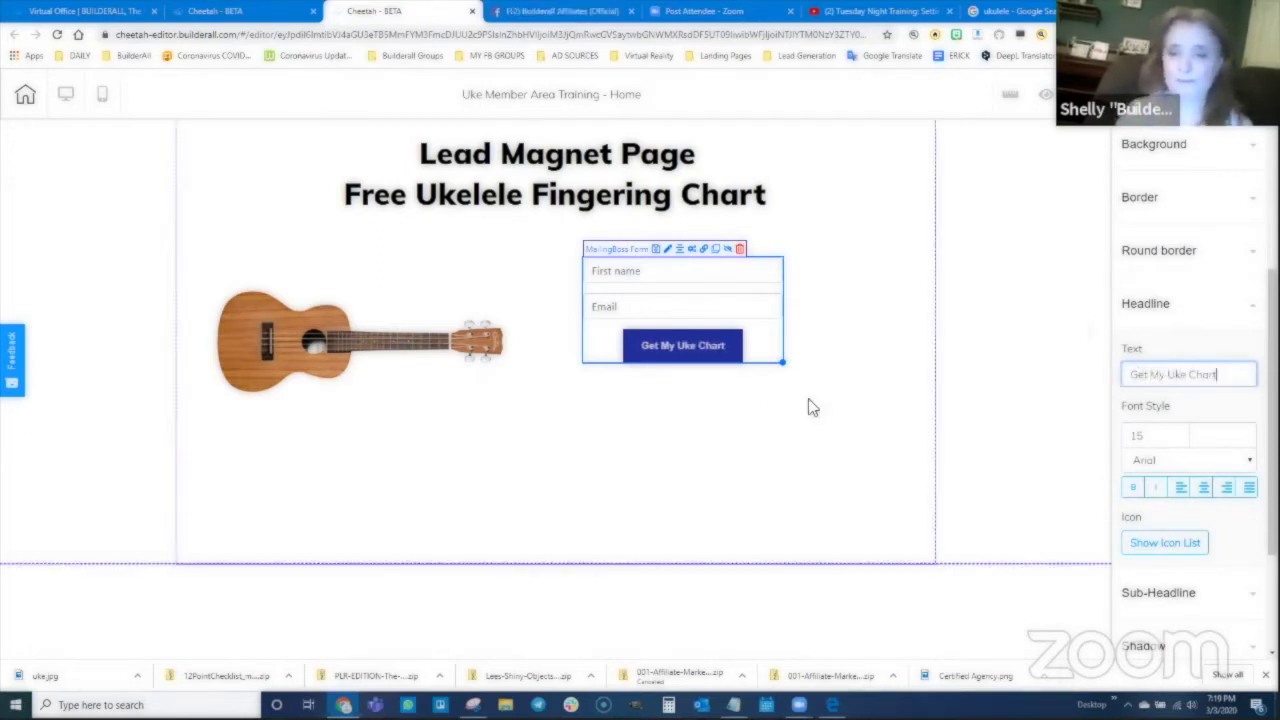
left_click(571, 451)
left_click(658, 300)
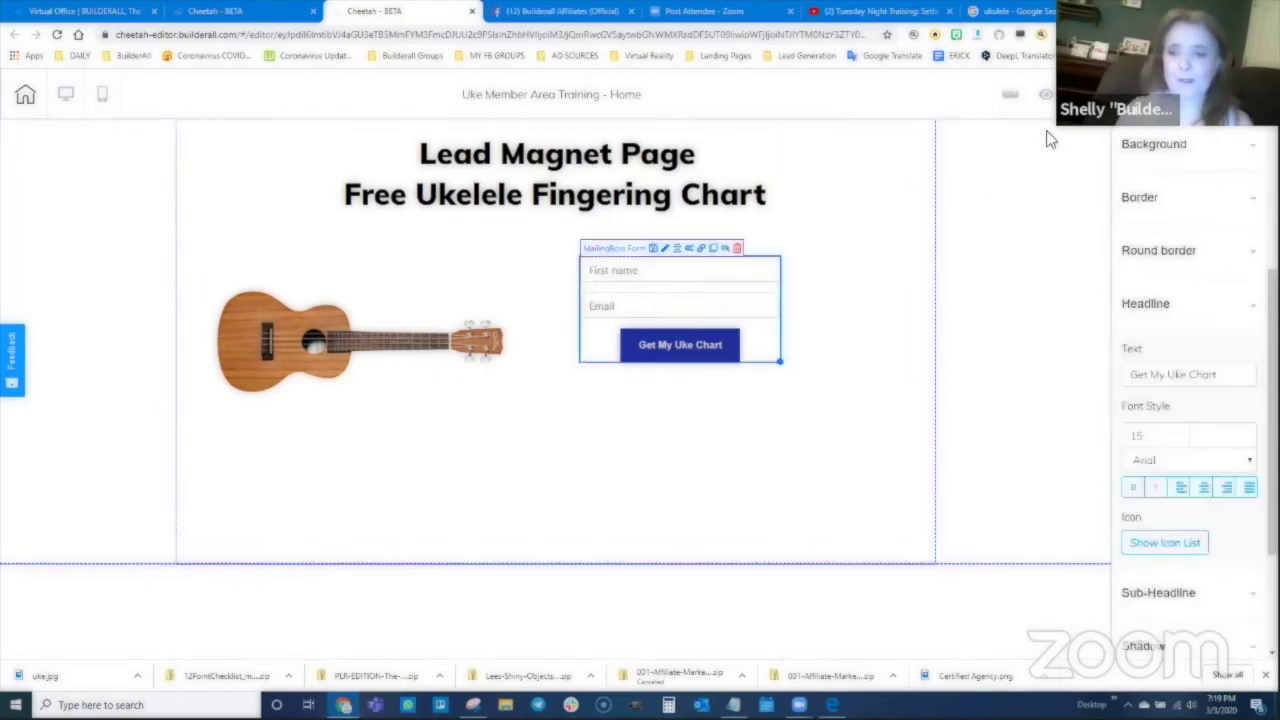
left_click(616, 247)
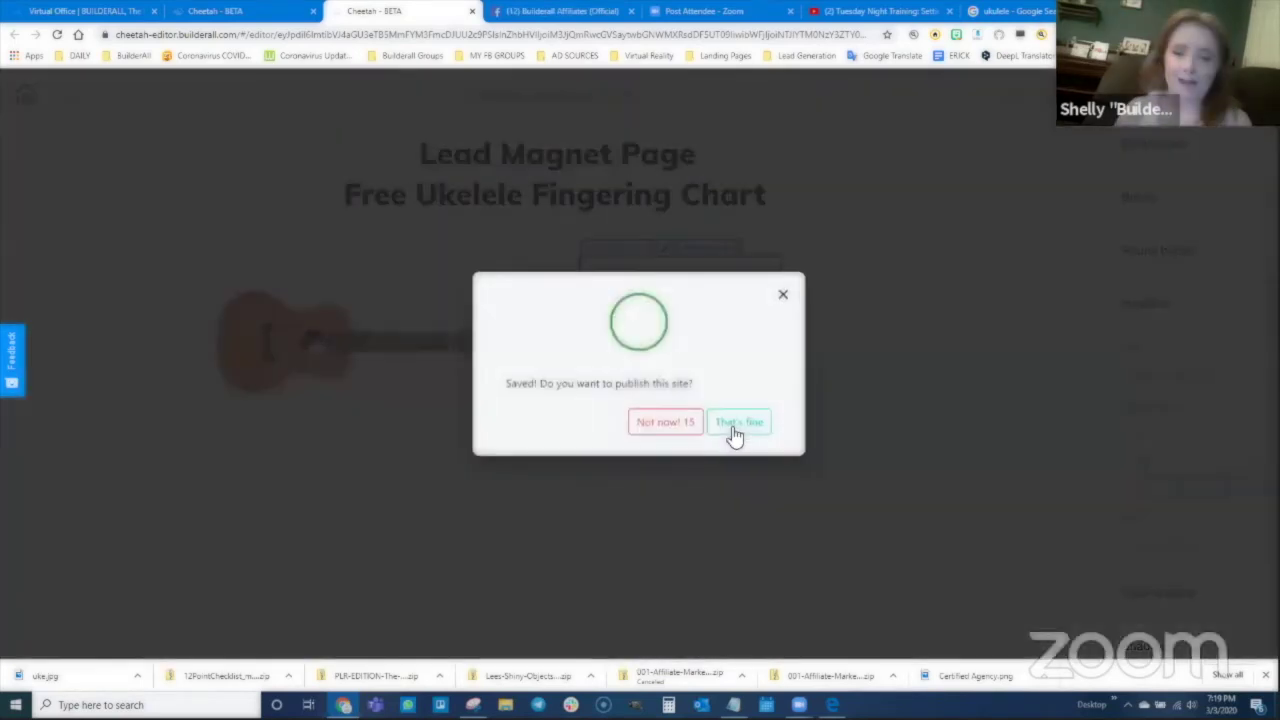
Step: Publish the saved lead magnet page's site to its Cheetah domain and close the It's Done! dialog
left_click(737, 428)
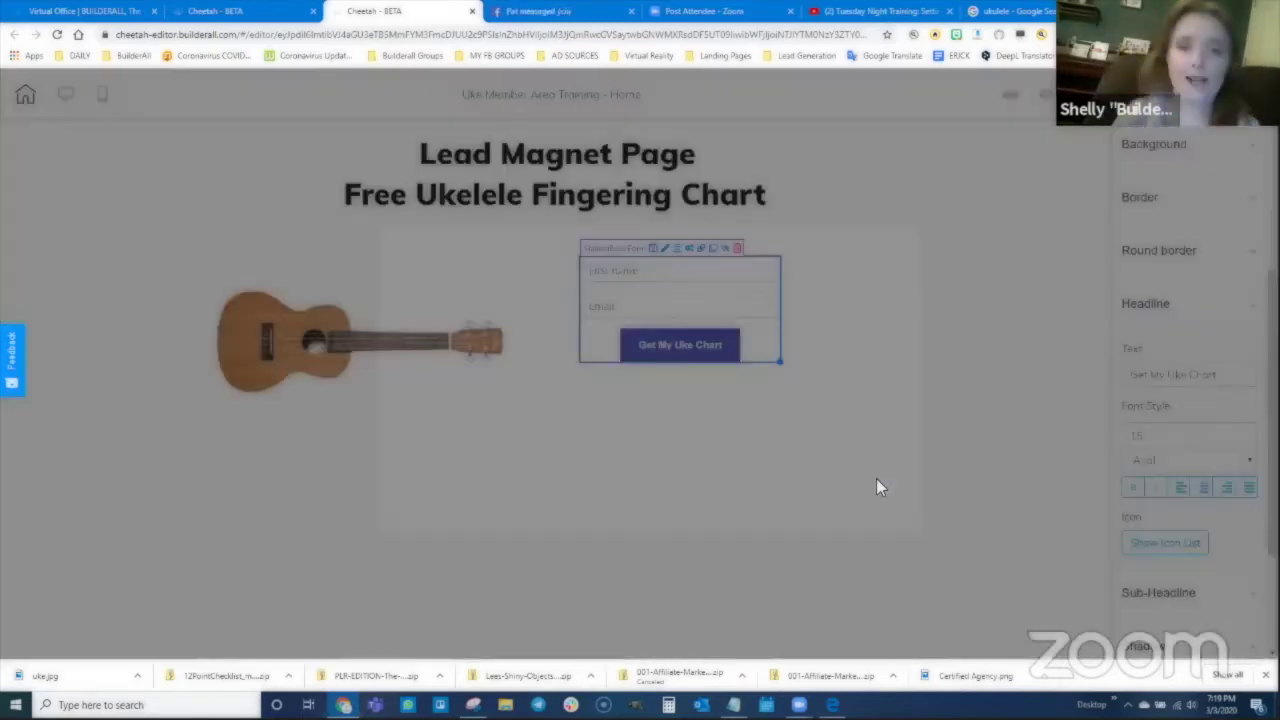
left_click(880, 500)
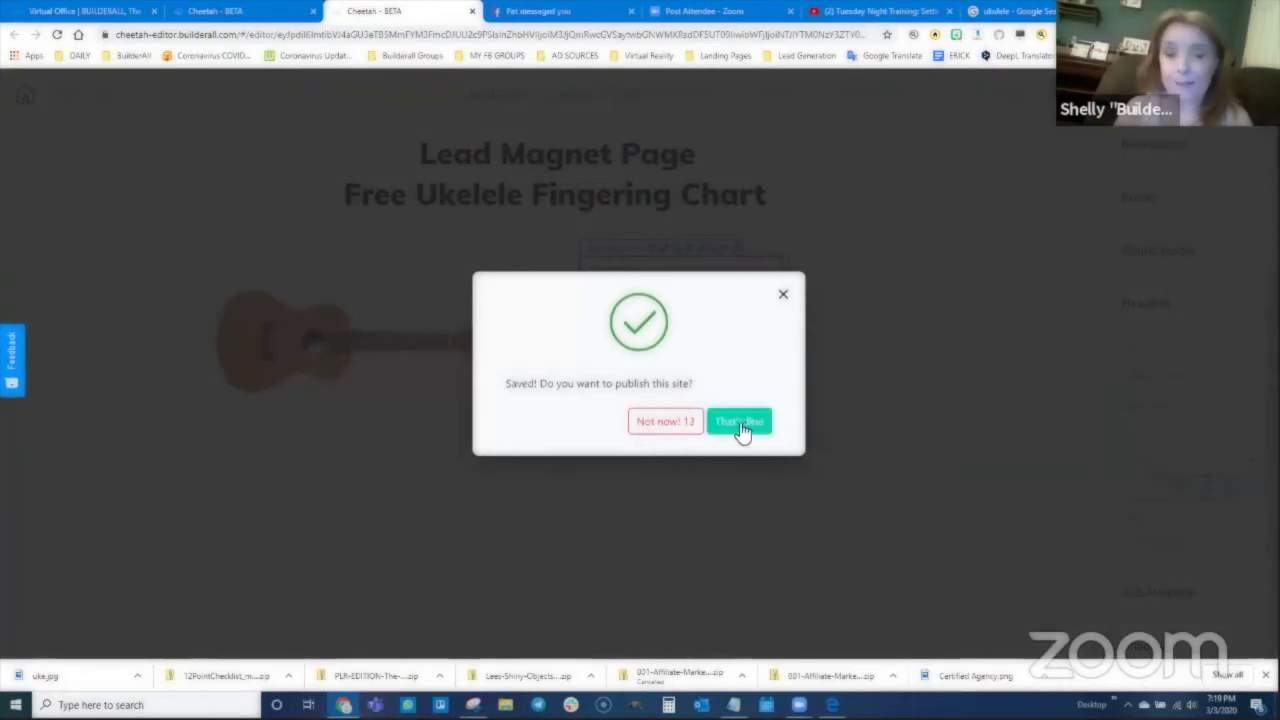
left_click(740, 422)
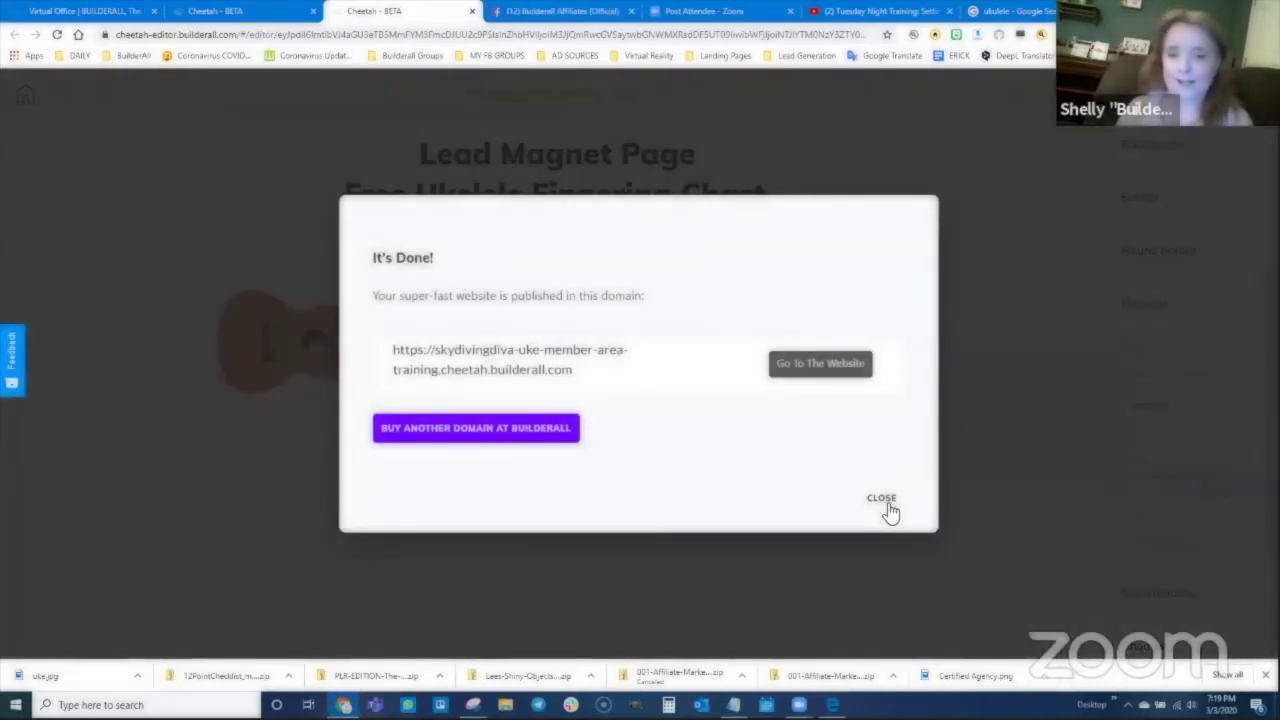
left_click(886, 505)
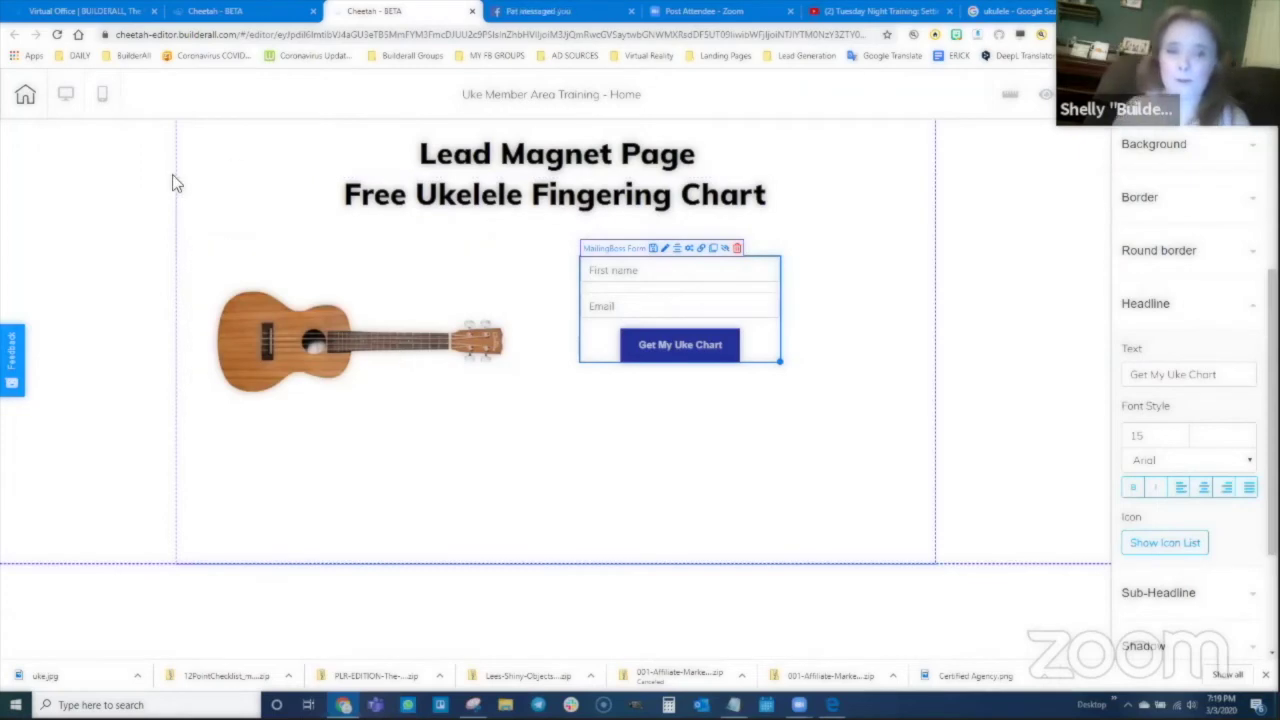
left_click(472, 705)
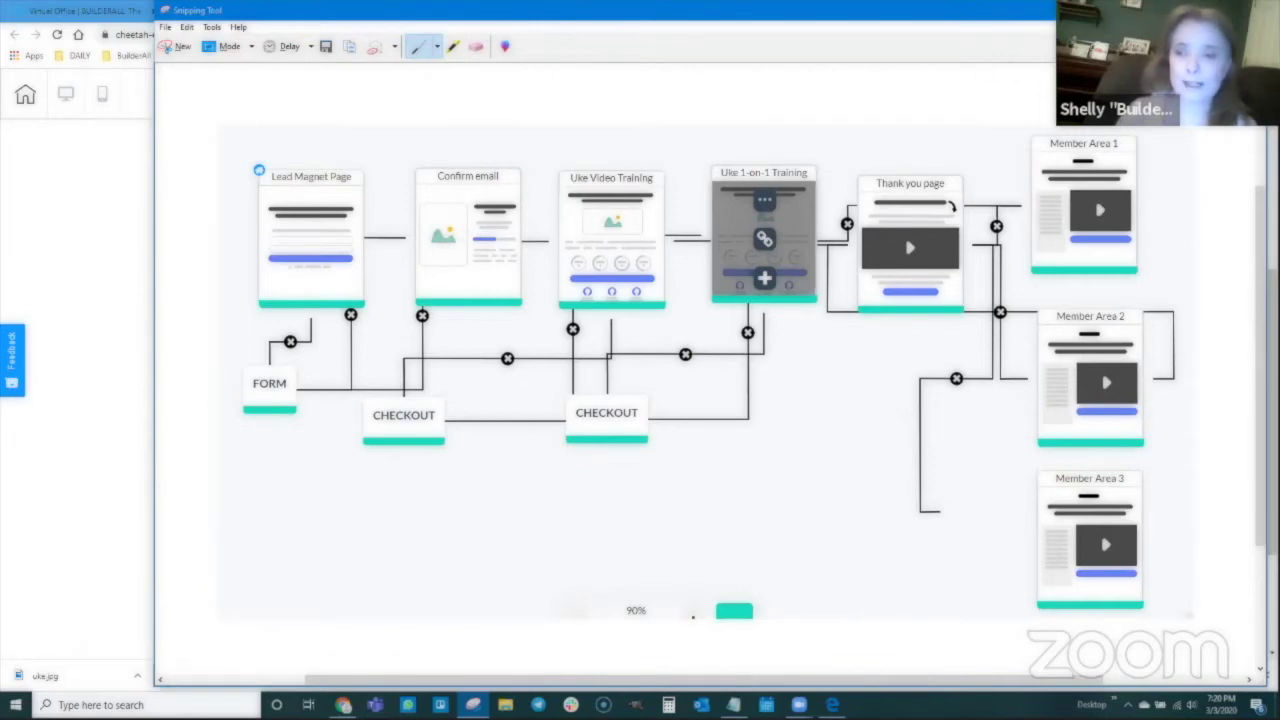
left_click(100, 190)
Step: From the site's pages list, start a new page named 'Email Confirmation Page'
left_click(426, 168)
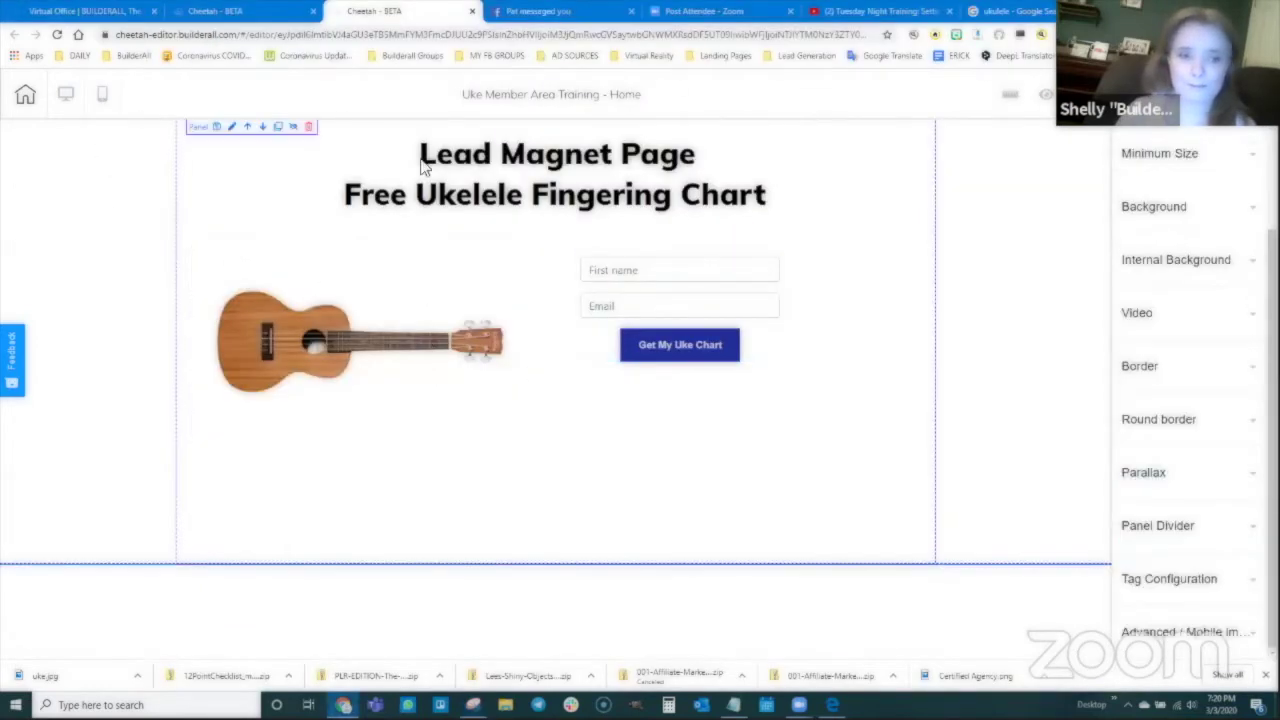
left_click(235, 11)
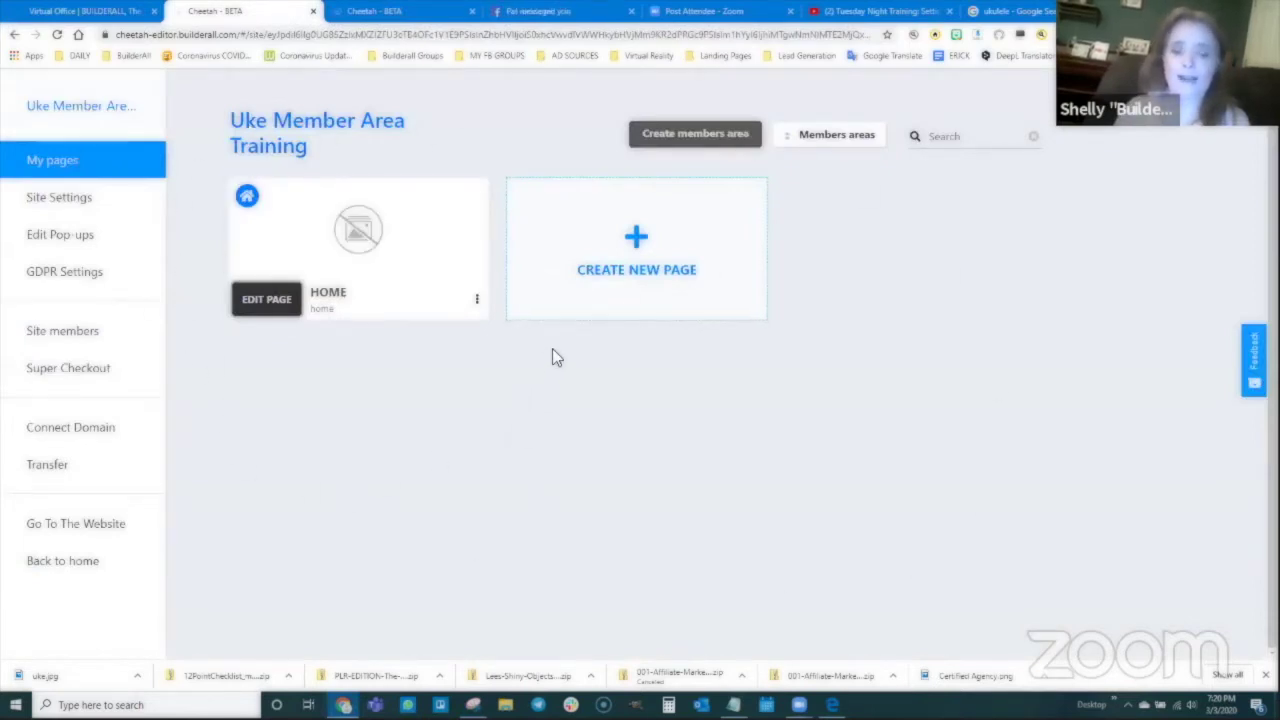
left_click(630, 250)
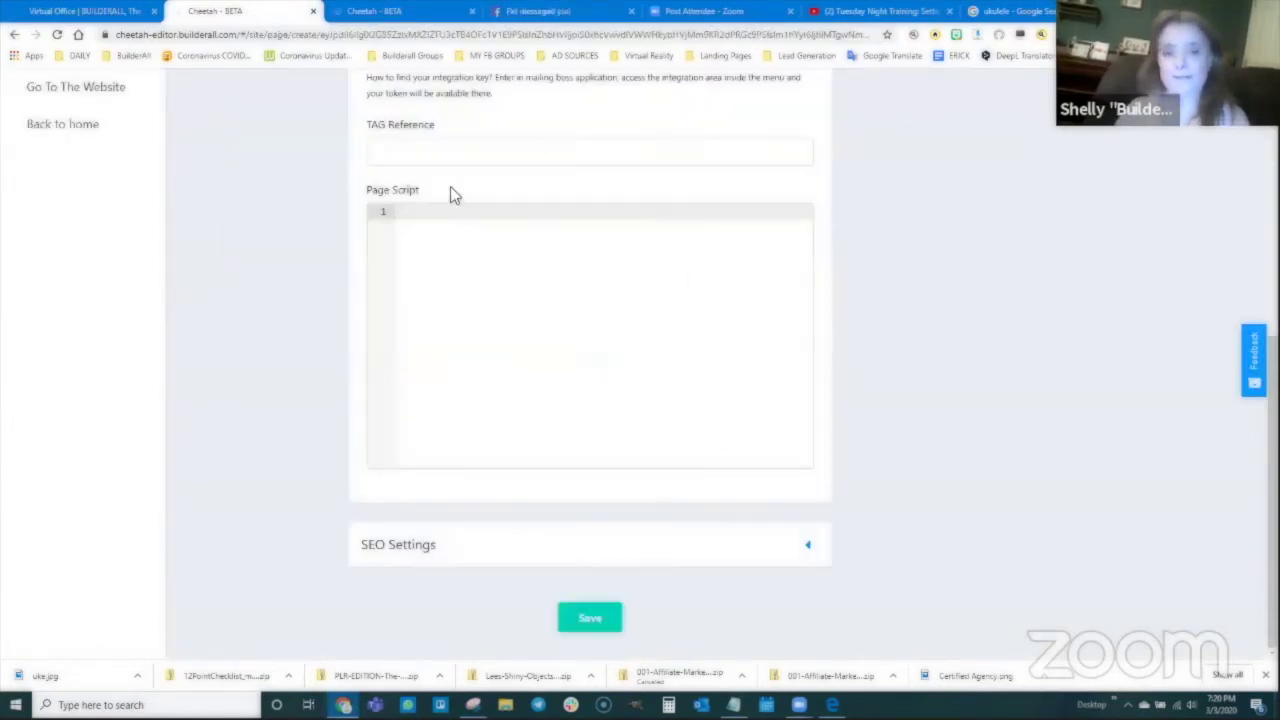
scroll(460, 212, "up", 10)
scroll(458, 250, "up", 1)
left_click(452, 288)
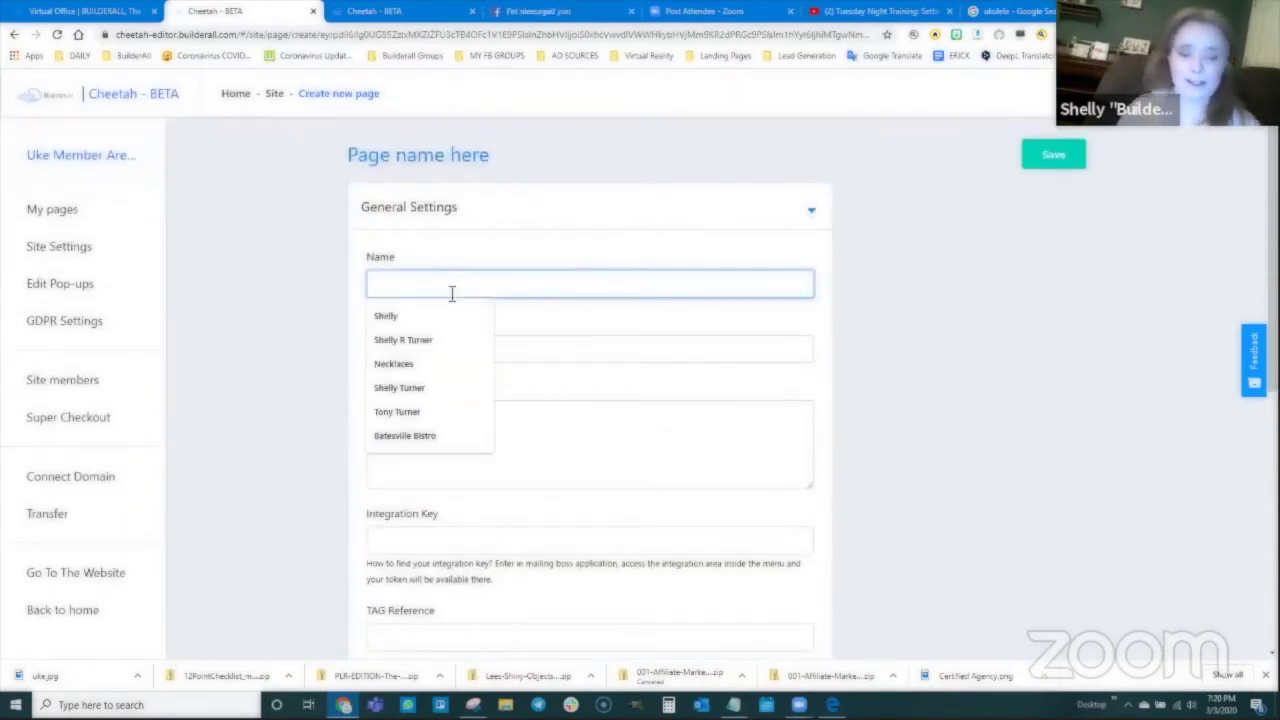
type("Email Confirmati")
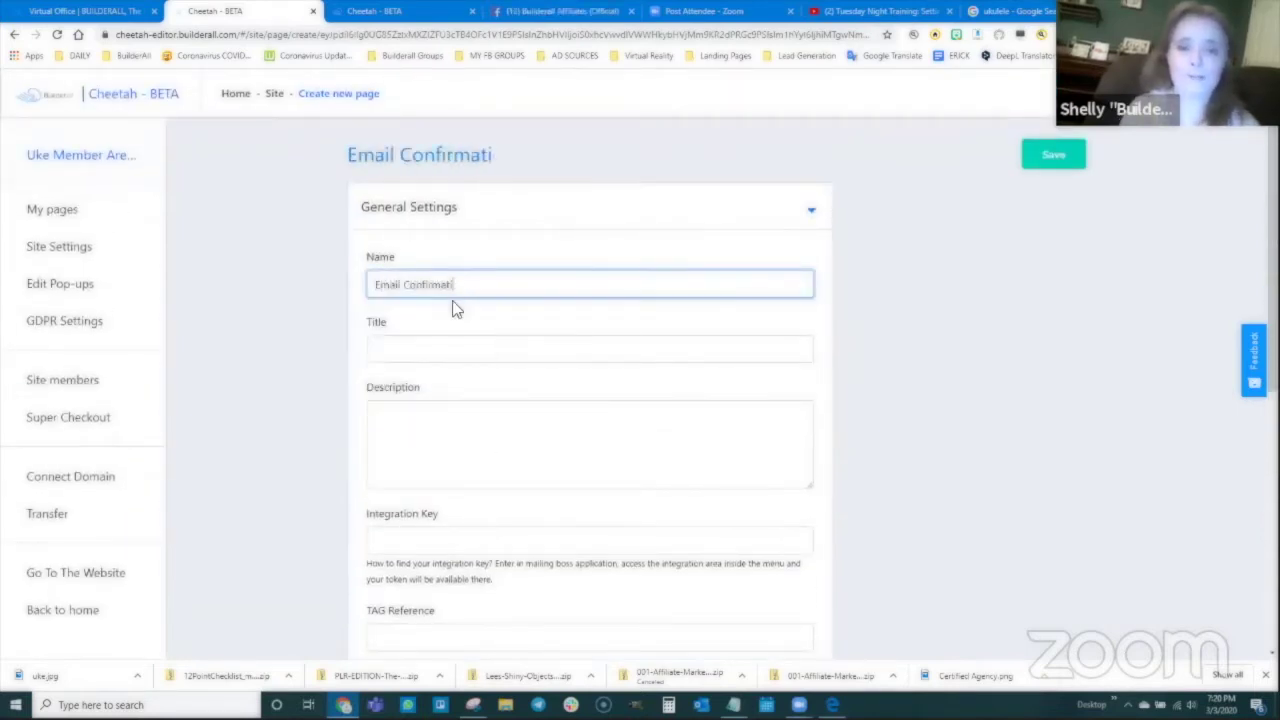
type("on Page")
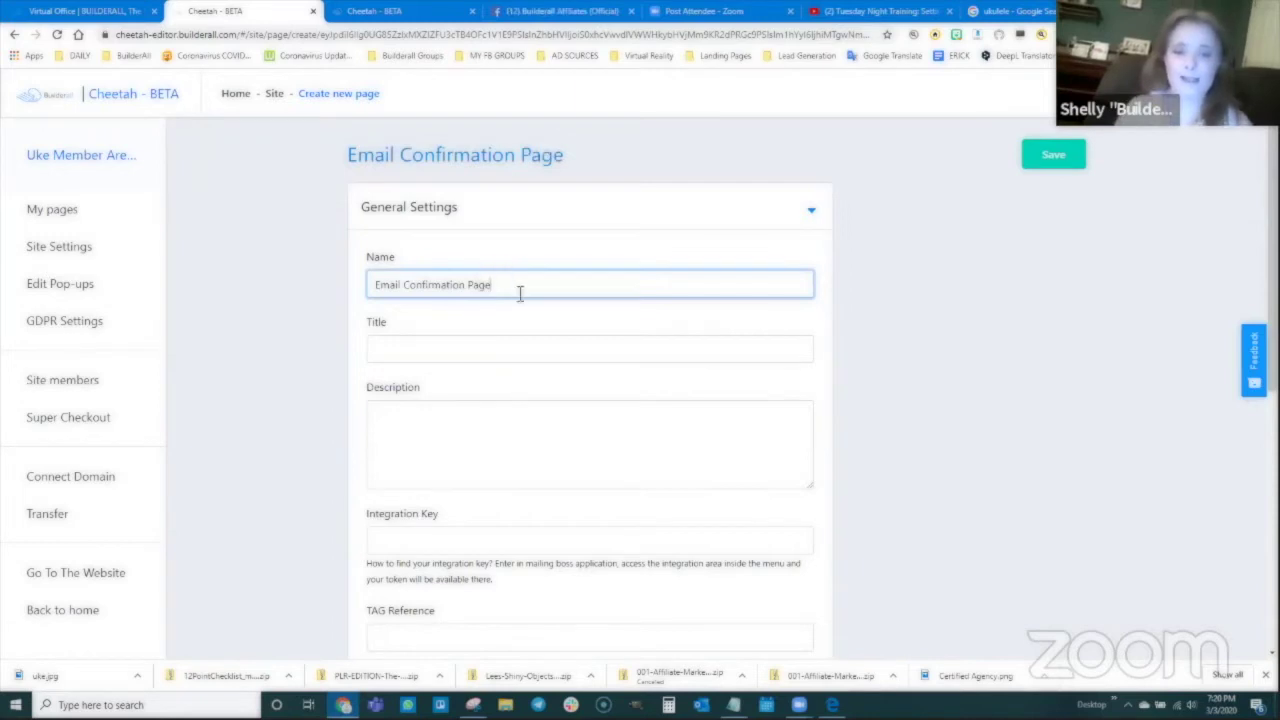
Step: Reuse the name as Title and Description, save the page and open it in the editor
left_click_drag(520, 292, 378, 286)
key("ctrl+c")
left_click(440, 351)
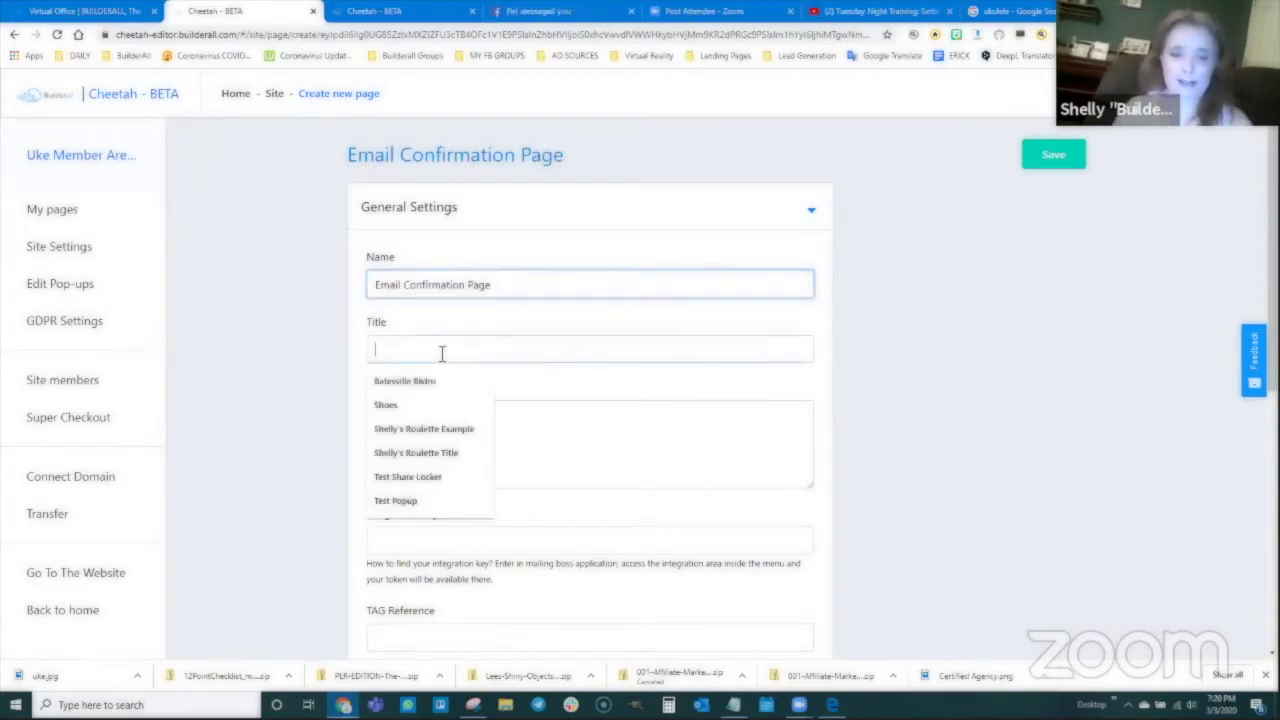
key("ctrl+v")
left_click(432, 413)
key("ctrl+v")
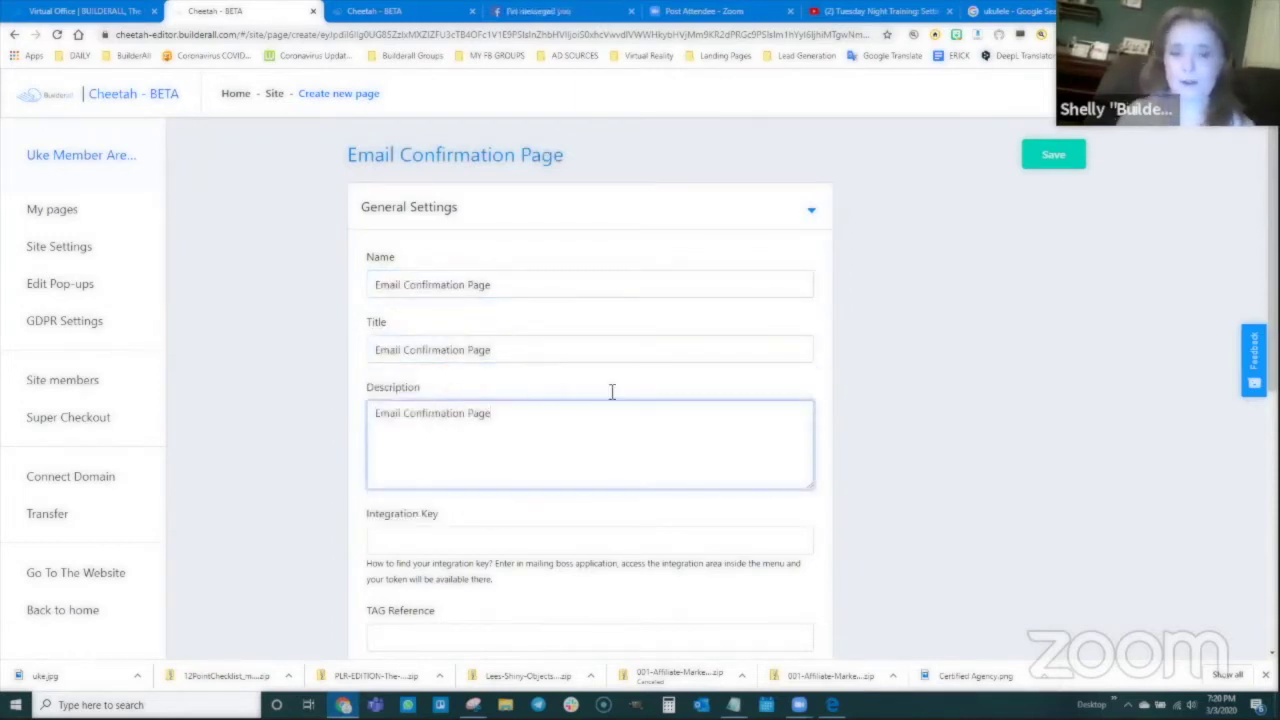
left_click(1052, 157)
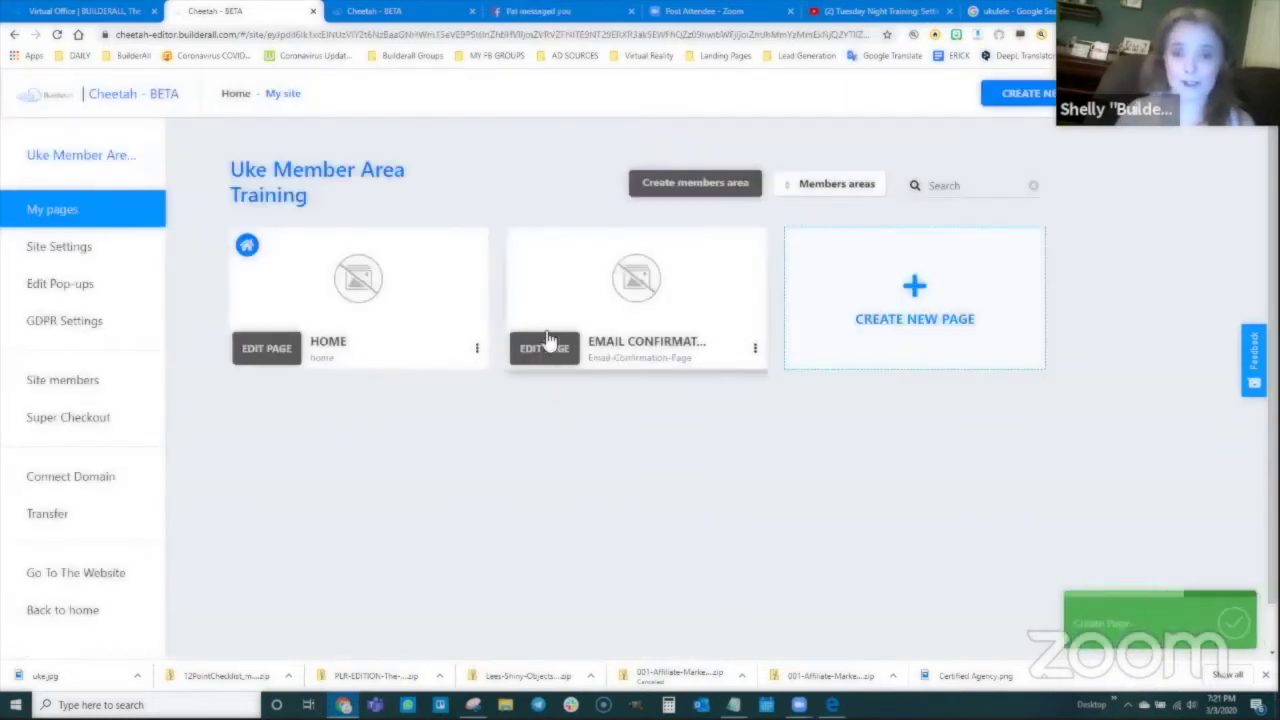
left_click(550, 348)
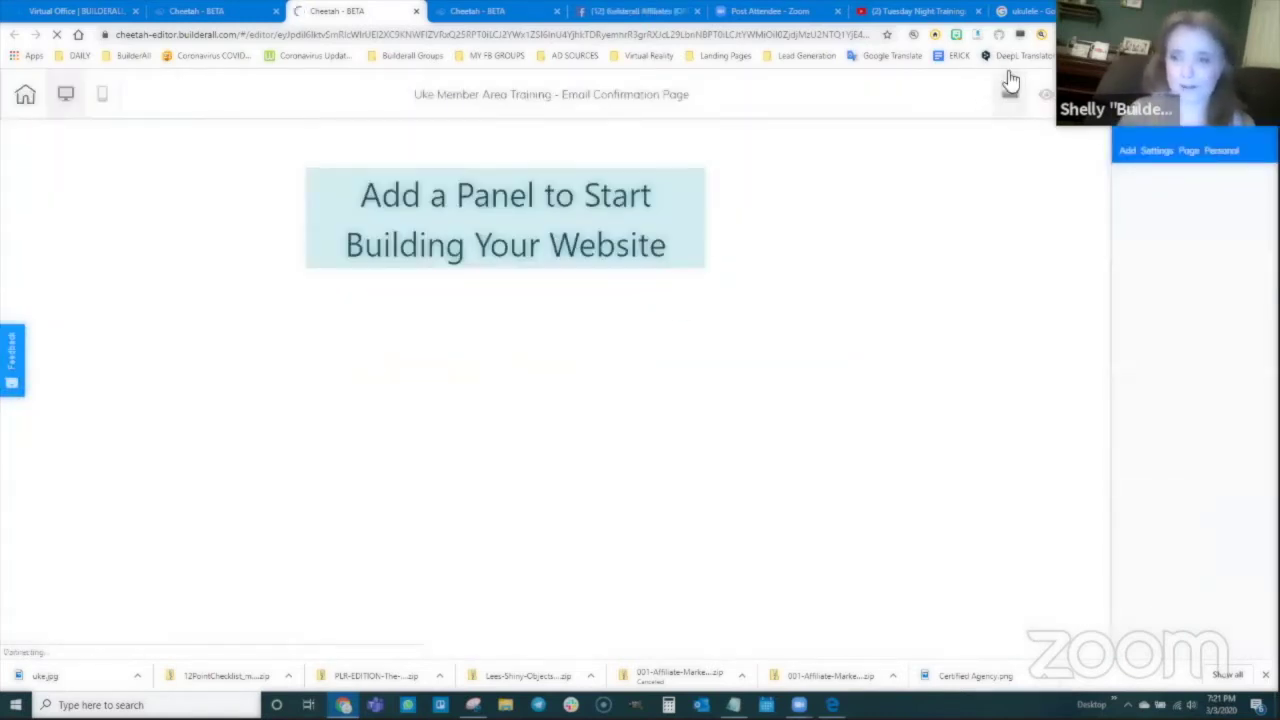
Step: Add a blank panel to the empty page and place a Title H2 heading in it
left_click(1127, 152)
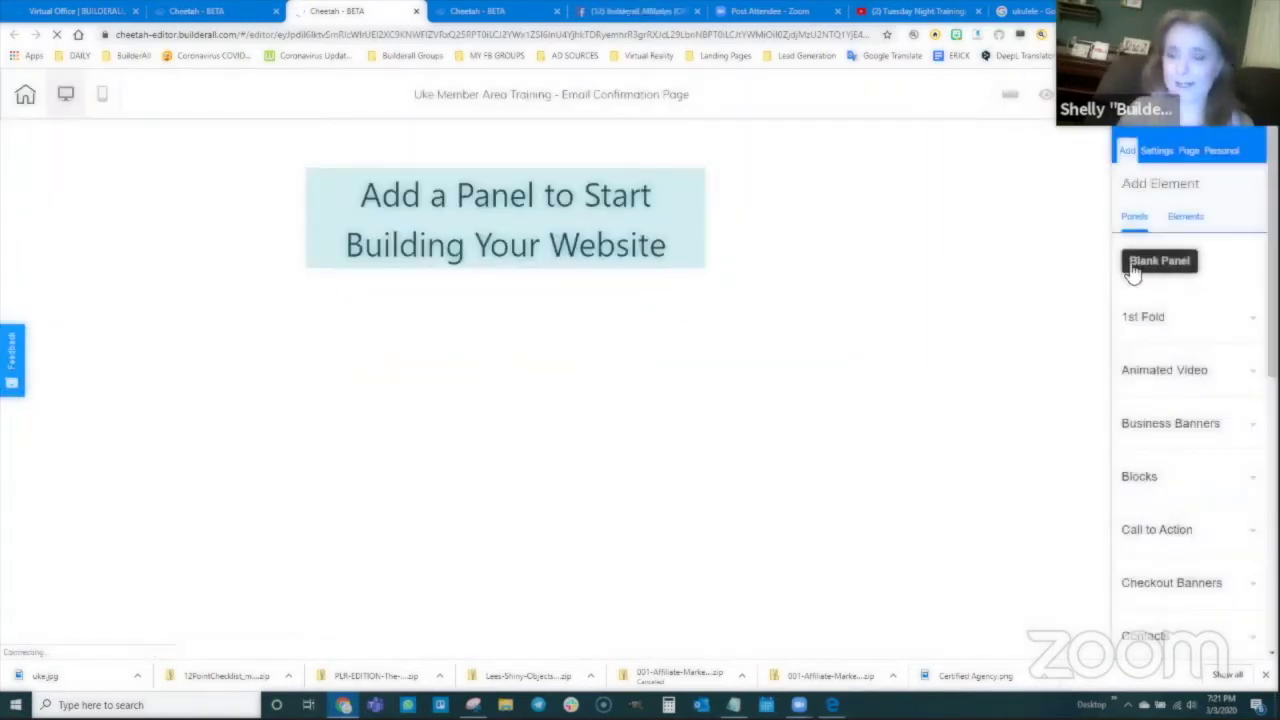
left_click_drag(1131, 266, 843, 297)
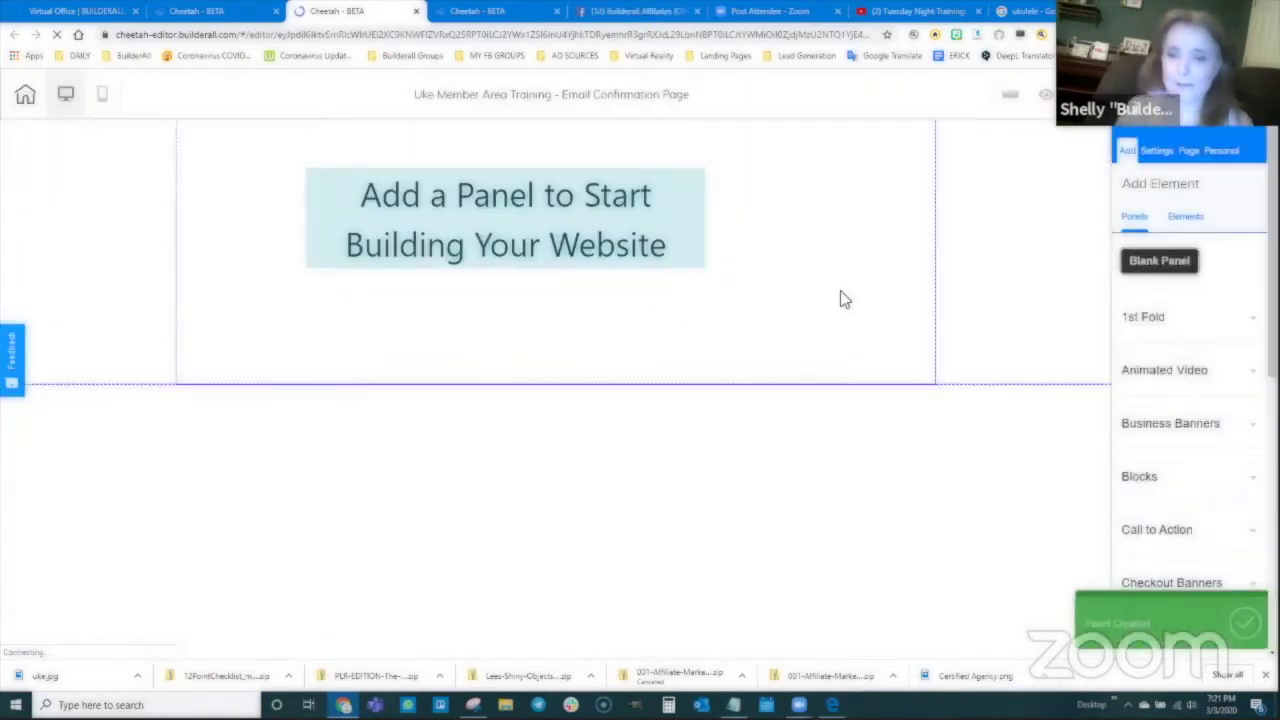
left_click(1184, 216)
left_click(1166, 272)
left_click_drag(1190, 400, 553, 224)
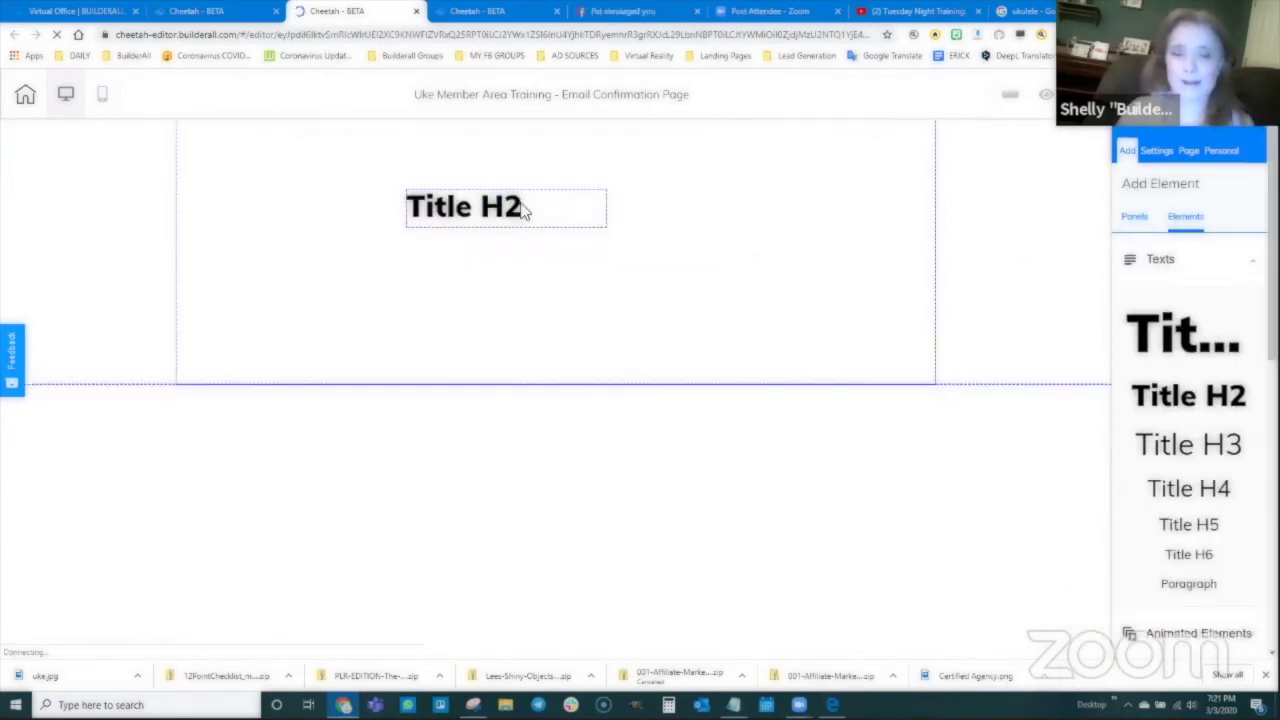
Step: Centre the heading and change its text to 'Email Confirmation Page'
left_click(528, 195)
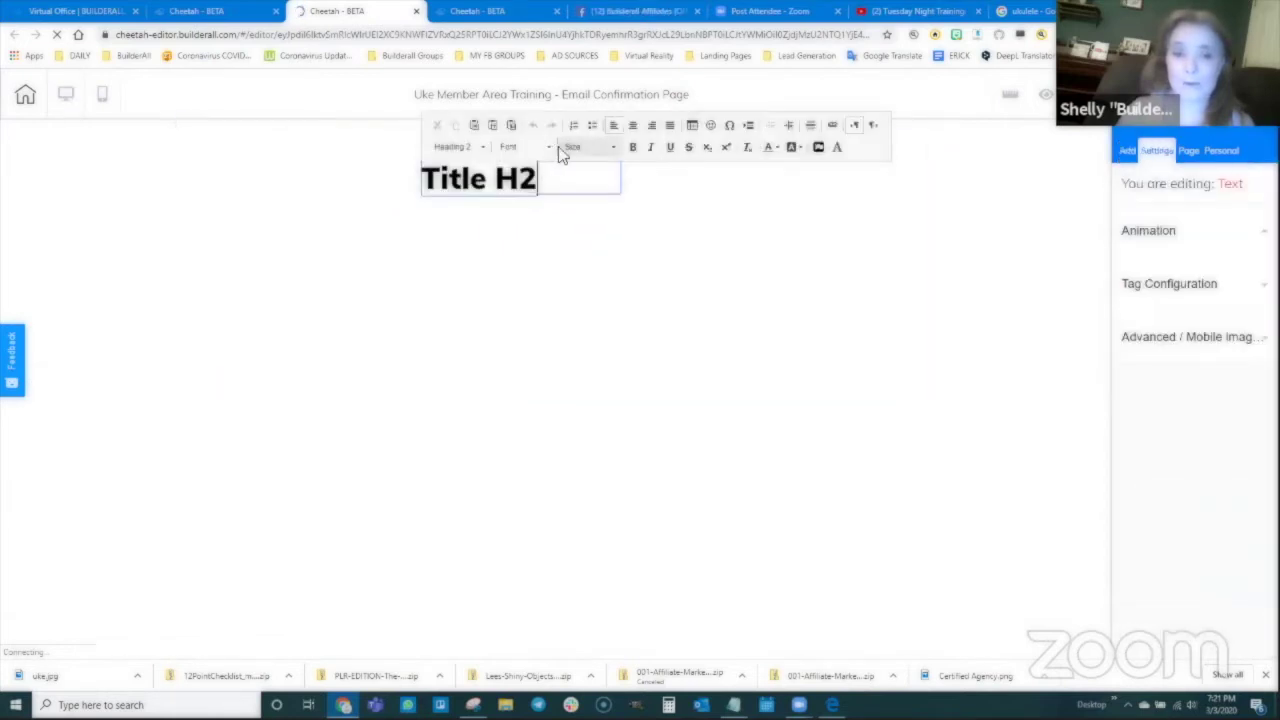
left_click(632, 130)
left_click_drag(582, 178, 460, 178)
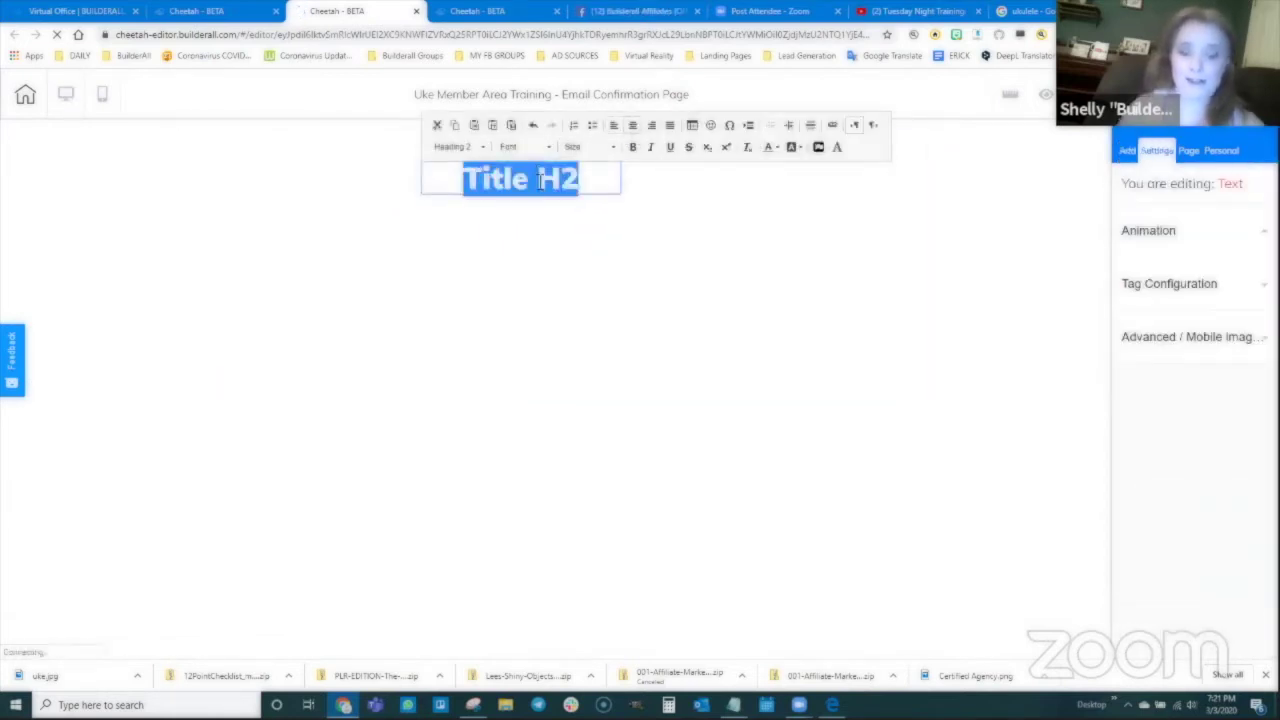
type("Email confi")
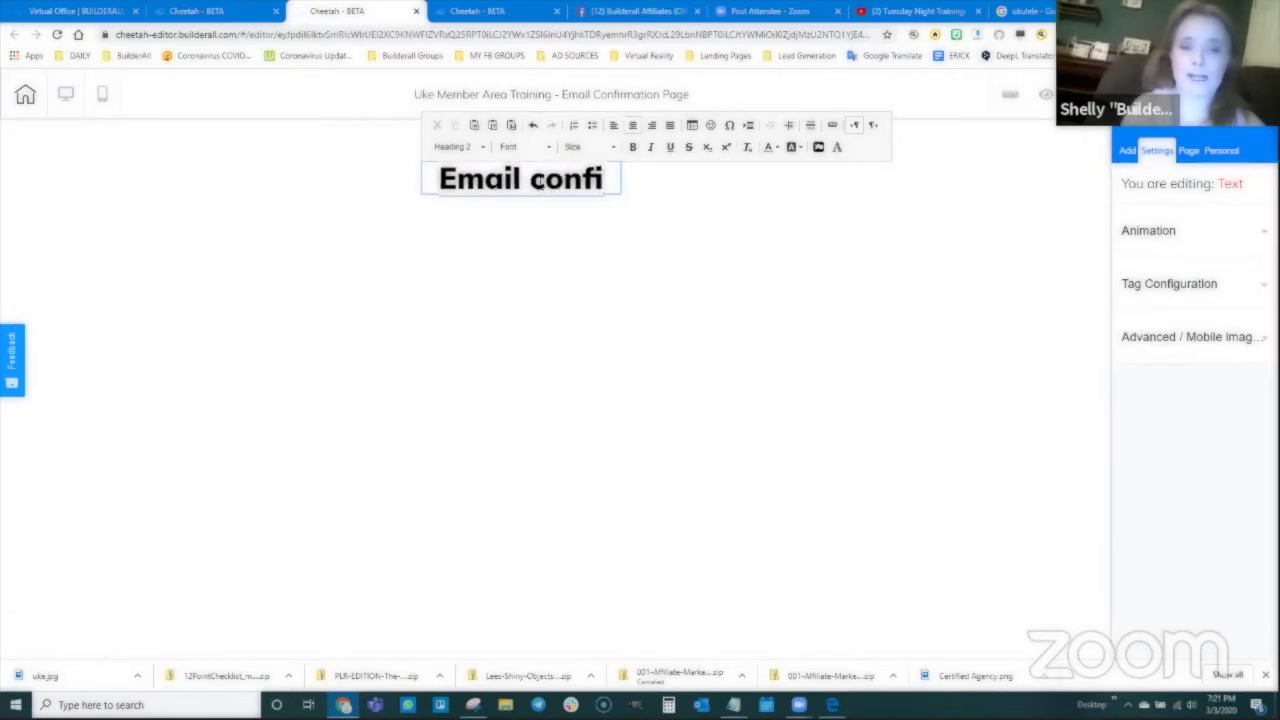
key("BackSpace")
key("BackSpace")
key("BackSpace")
key("BackSpace")
key("BackSpace")
type("Confirmation")
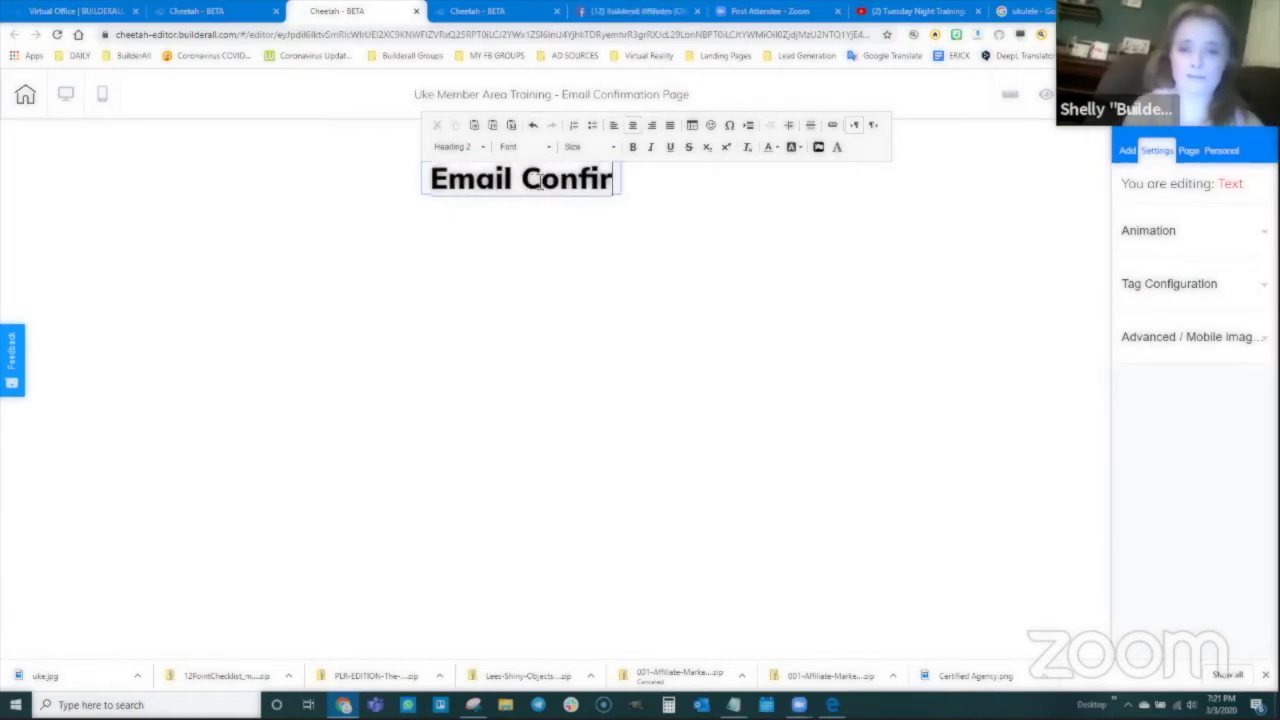
key("Return")
type("Page")
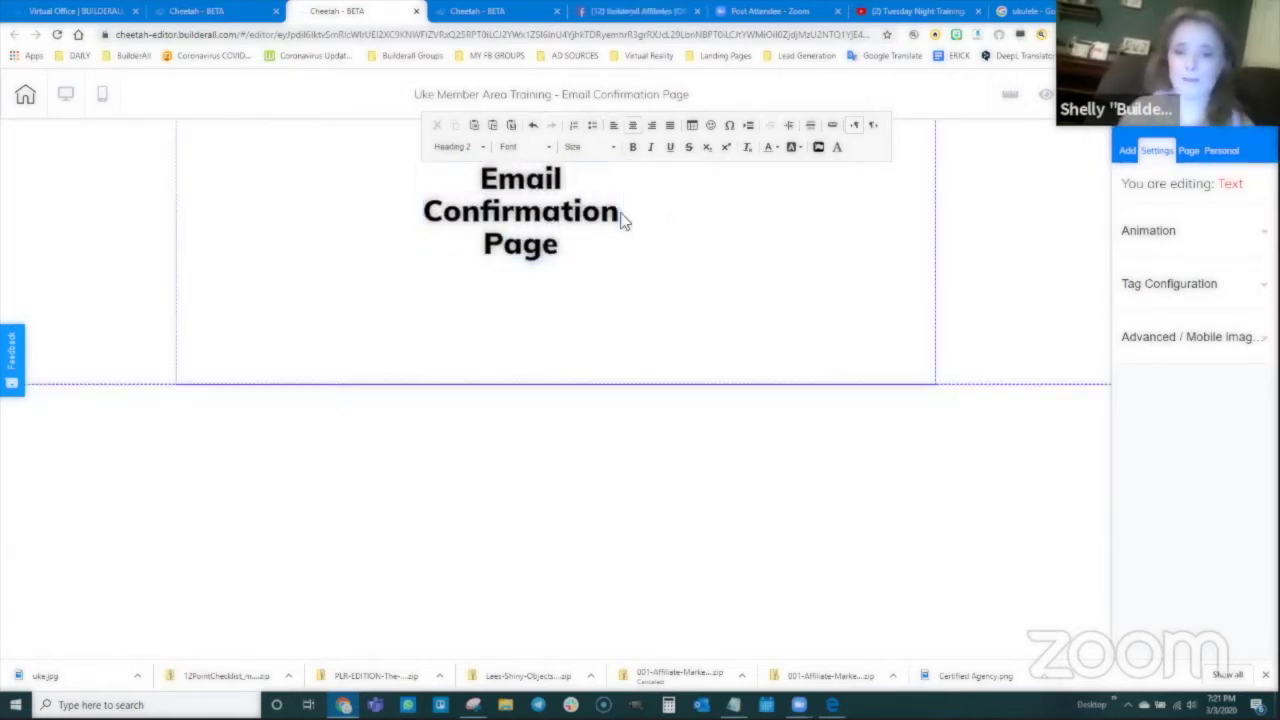
left_click(613, 263)
Step: Widen the heading to fit one line and move it near the panel top
left_click_drag(618, 265, 866, 183)
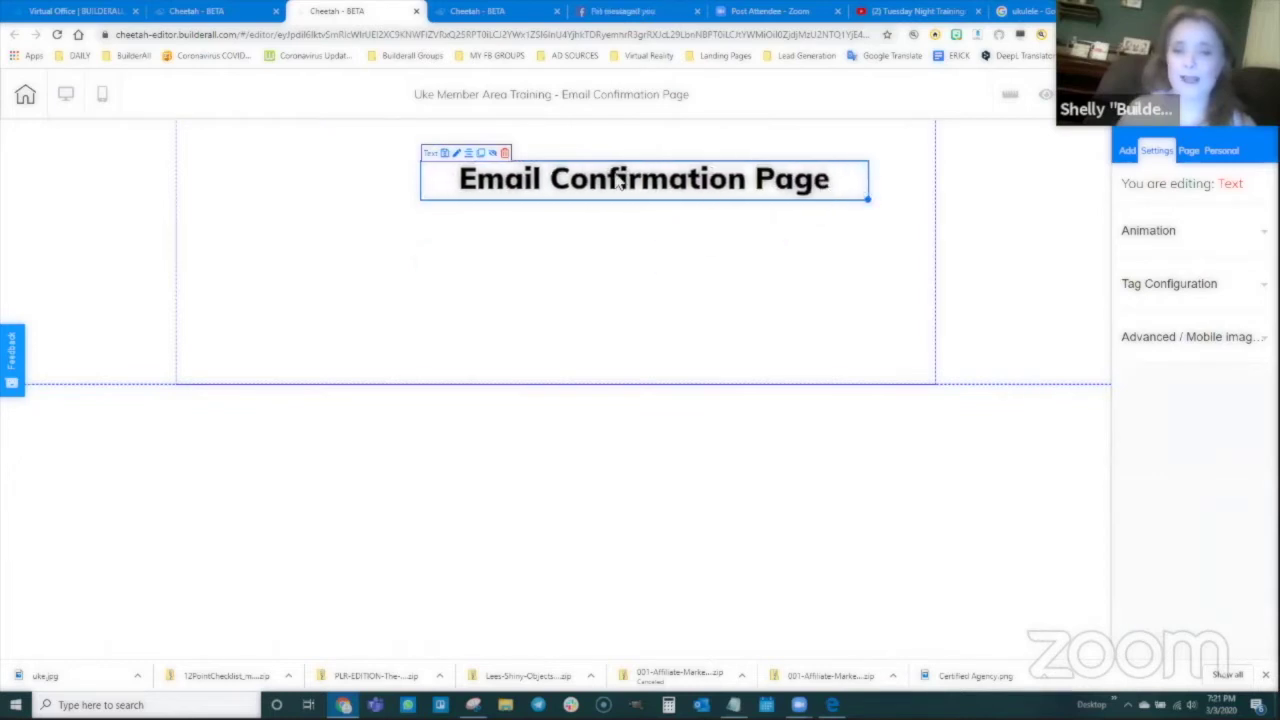
left_click_drag(620, 184, 531, 160)
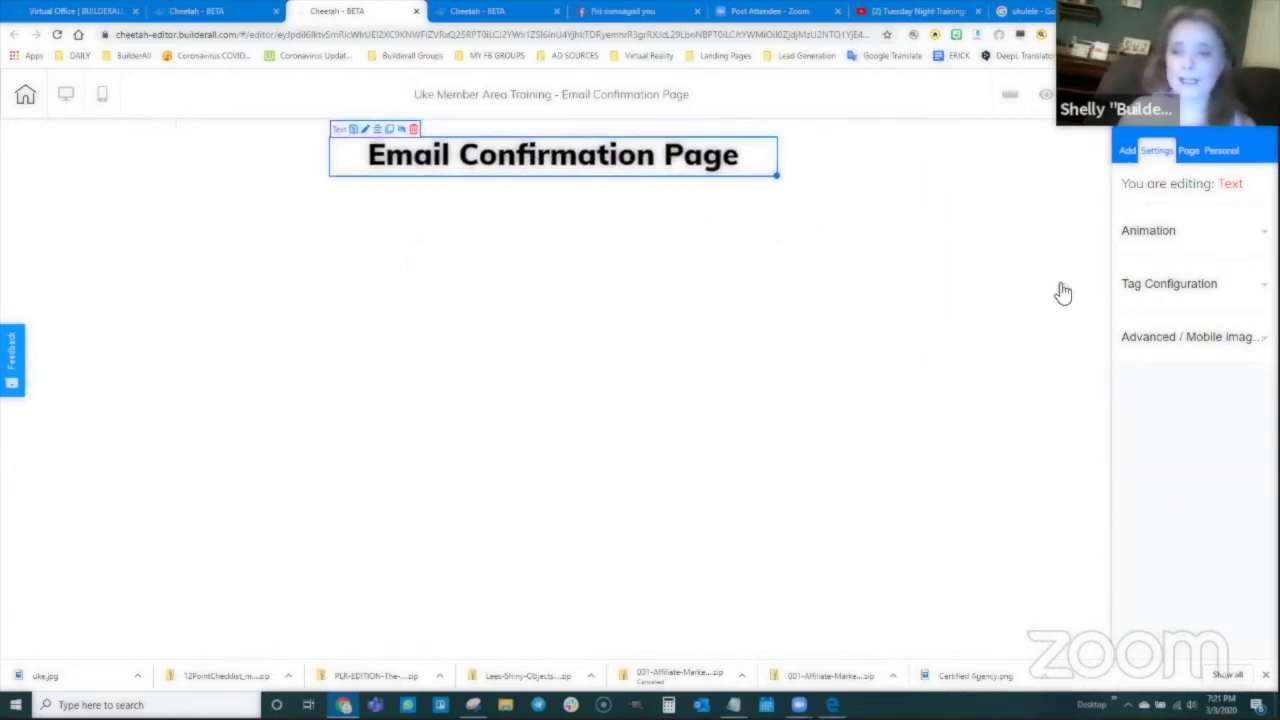
left_click(1127, 151)
left_click(1185, 217)
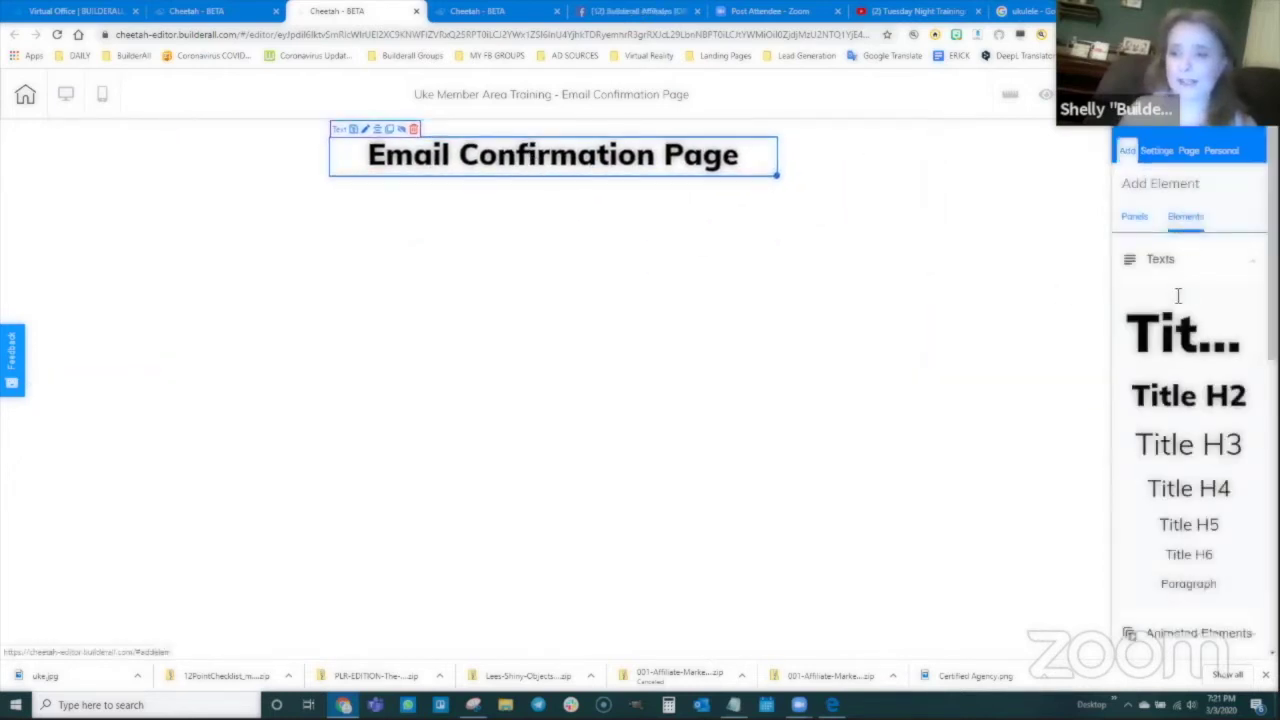
Step: Add a centred Title H3 reading 'Be sure to check your email and click CONFIRM to get your Ukelele fingering chart!', widened to three lines
left_click_drag(1195, 443, 549, 229)
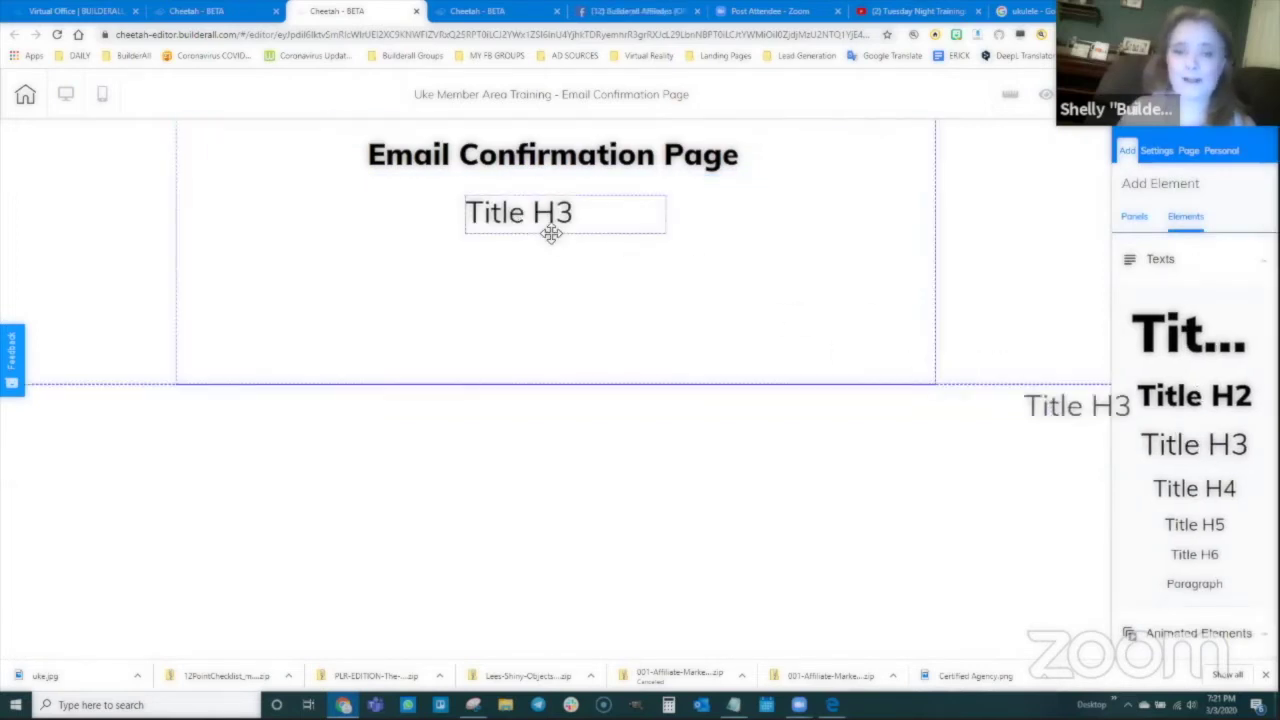
left_click(549, 226)
triple_click(549, 226)
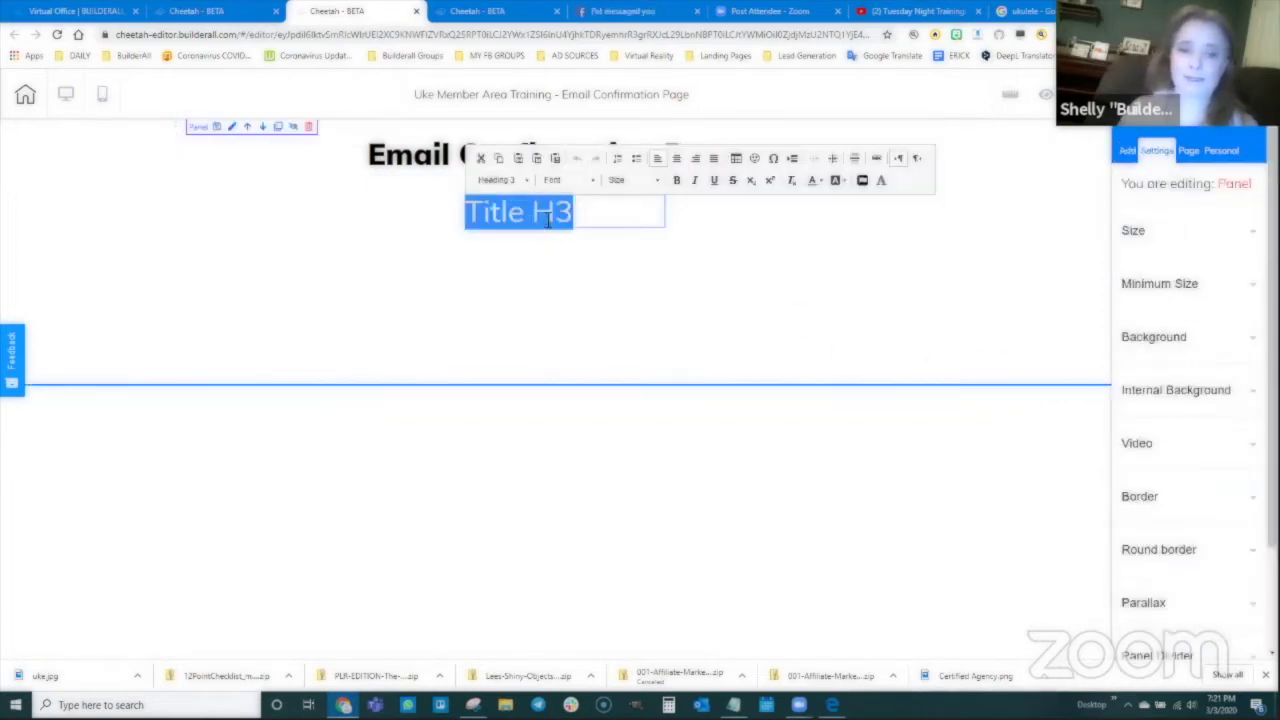
left_click(676, 158)
type("Be sure ")
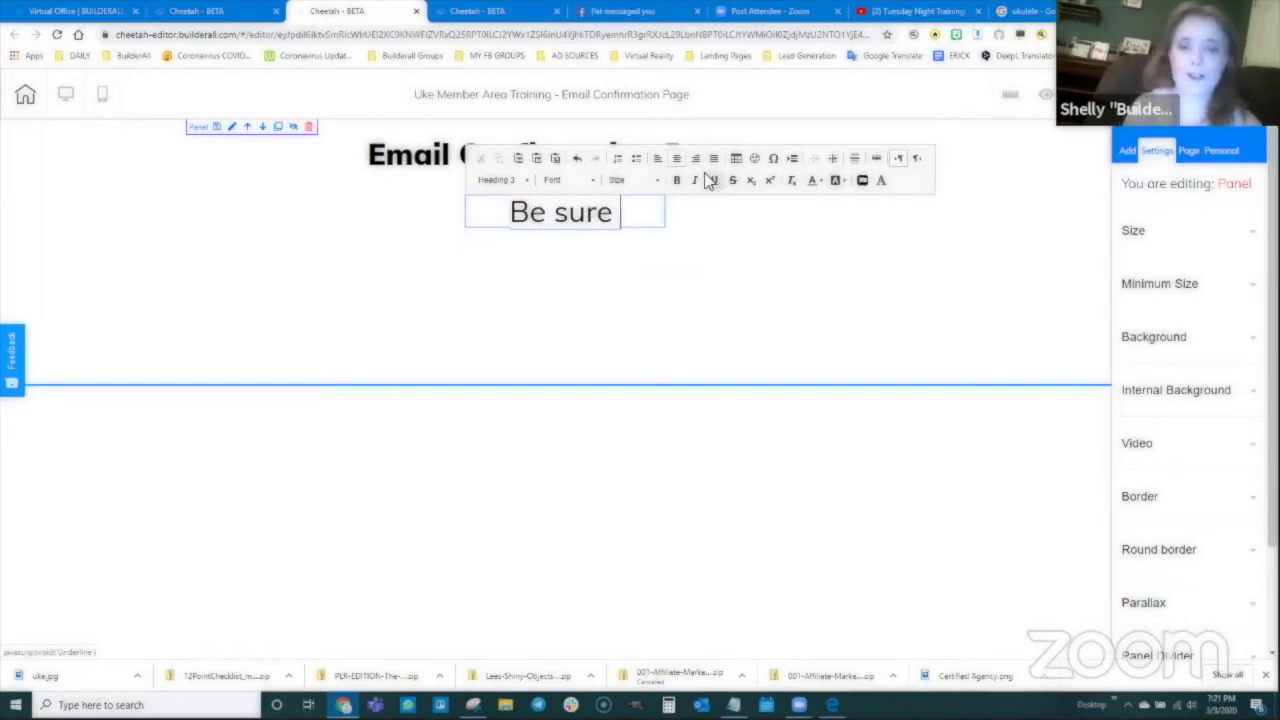
type("to check your email a")
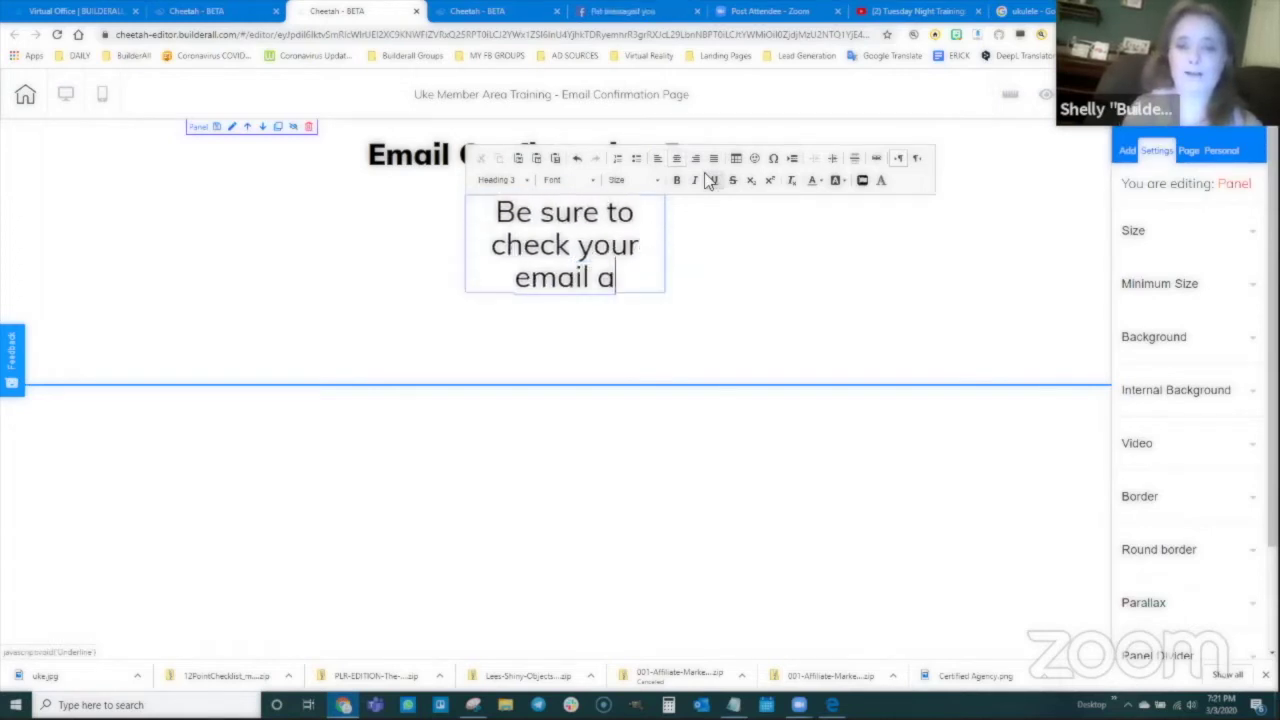
type("nd click CONFIR")
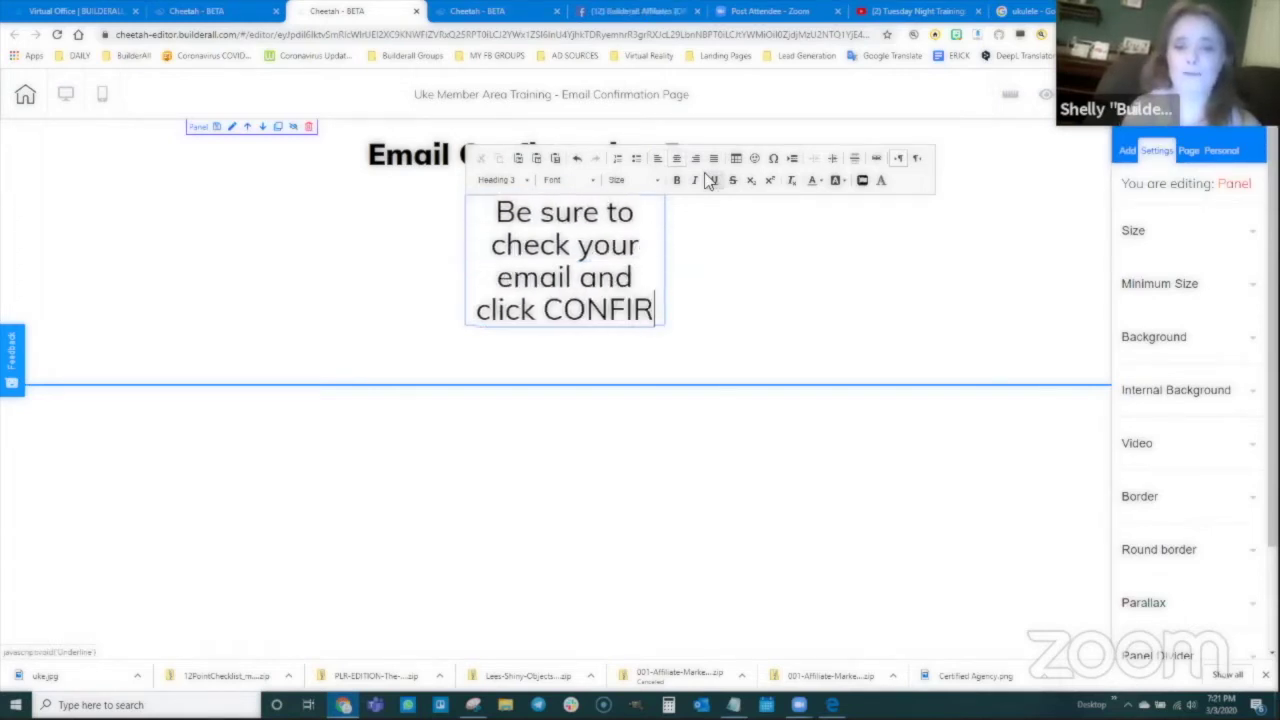
type("M to get your ")
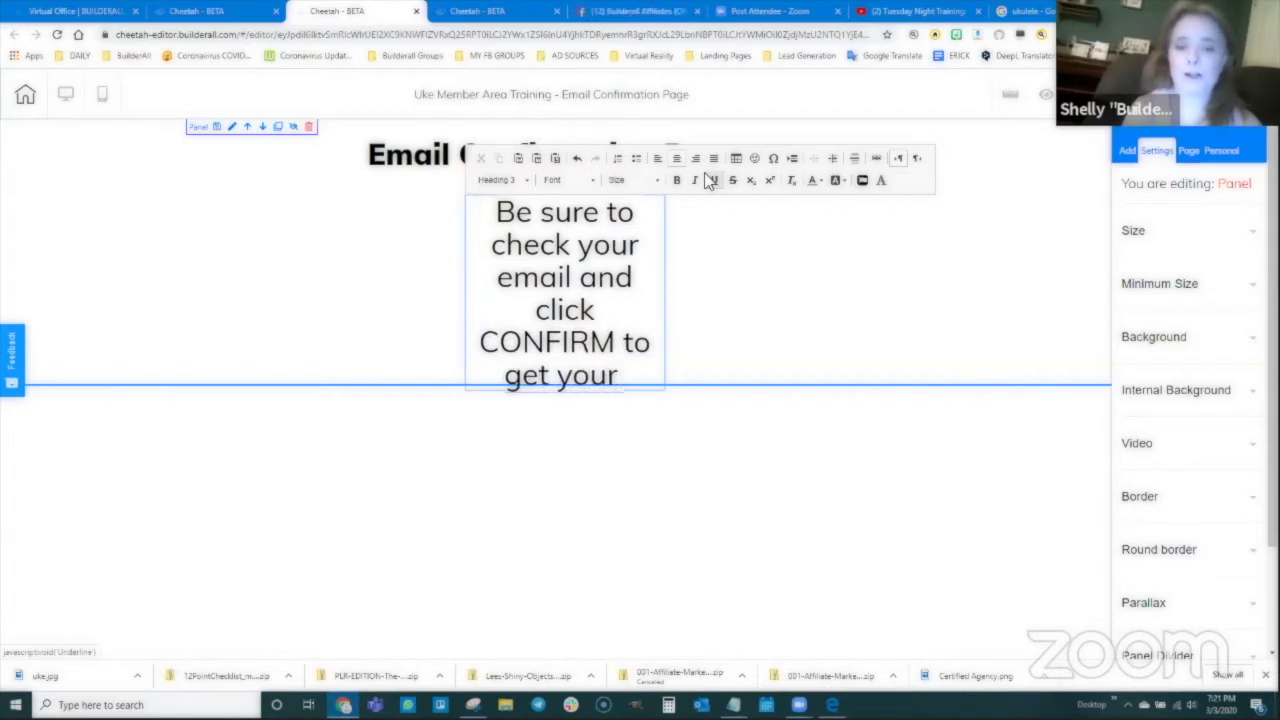
type("Ukelele")
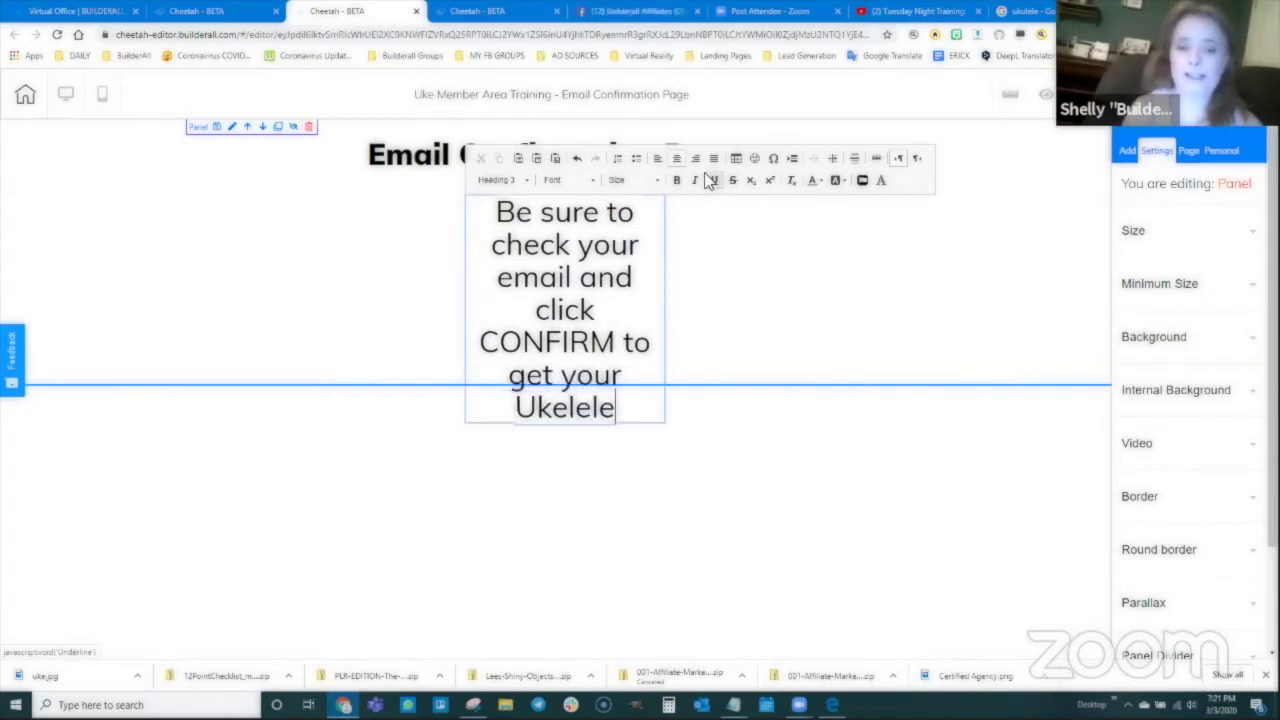
type(" fingering char")
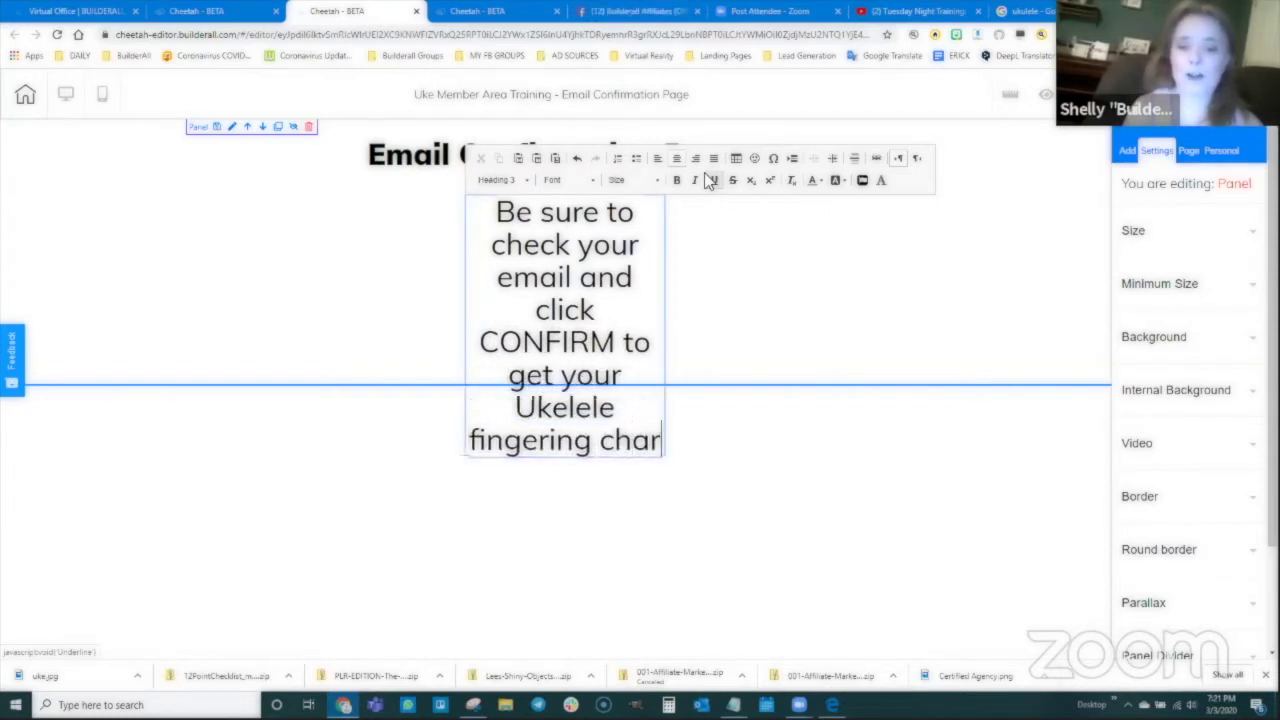
type("t!")
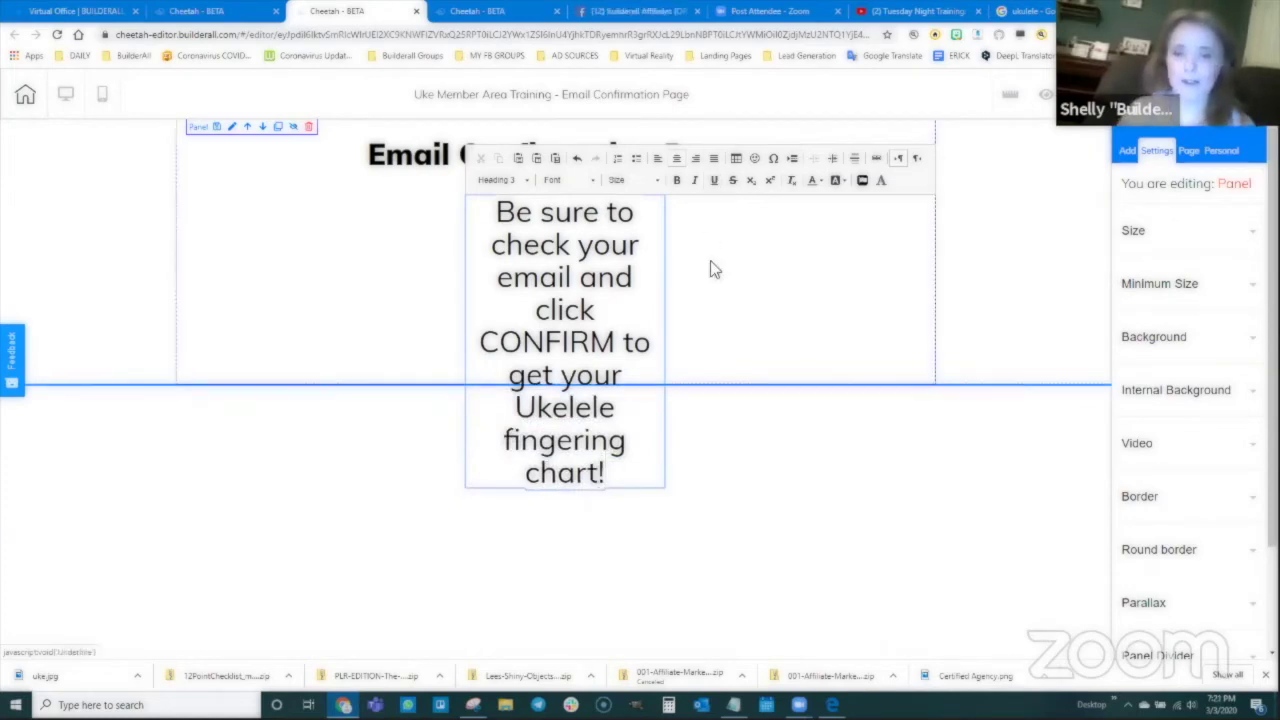
left_click(709, 264)
left_click_drag(548, 270, 427, 259)
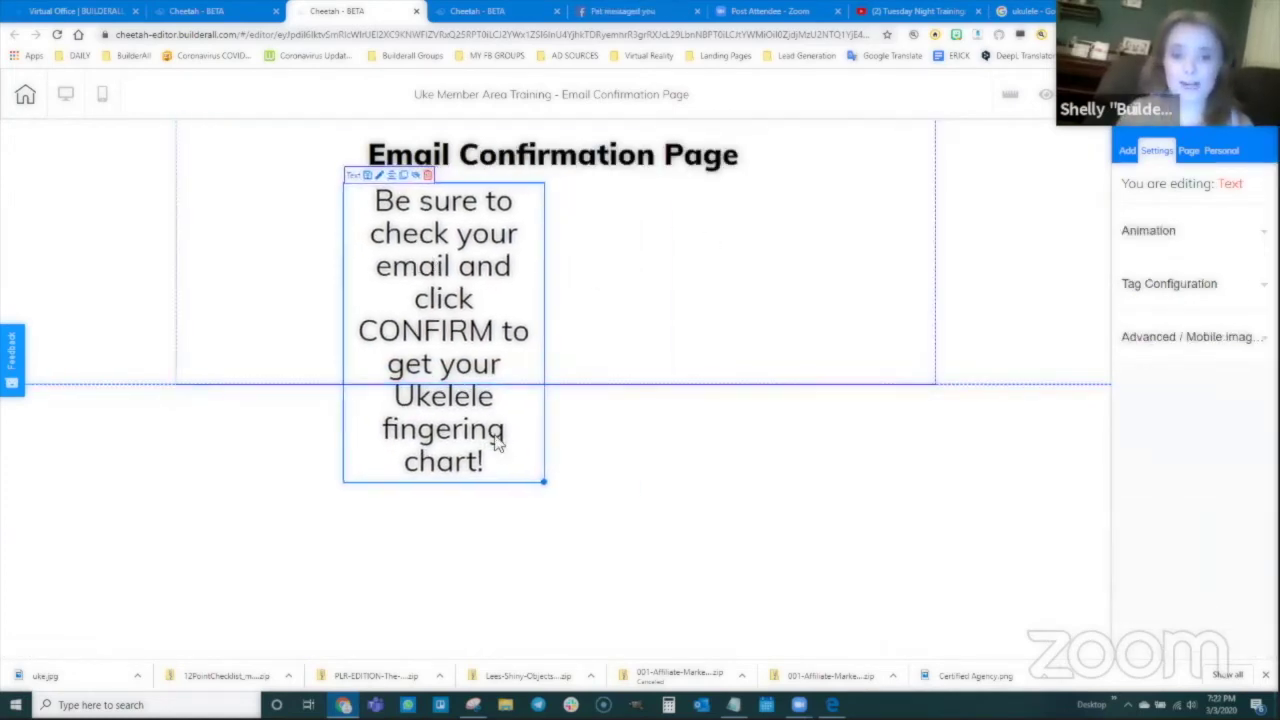
left_click_drag(546, 481, 785, 286)
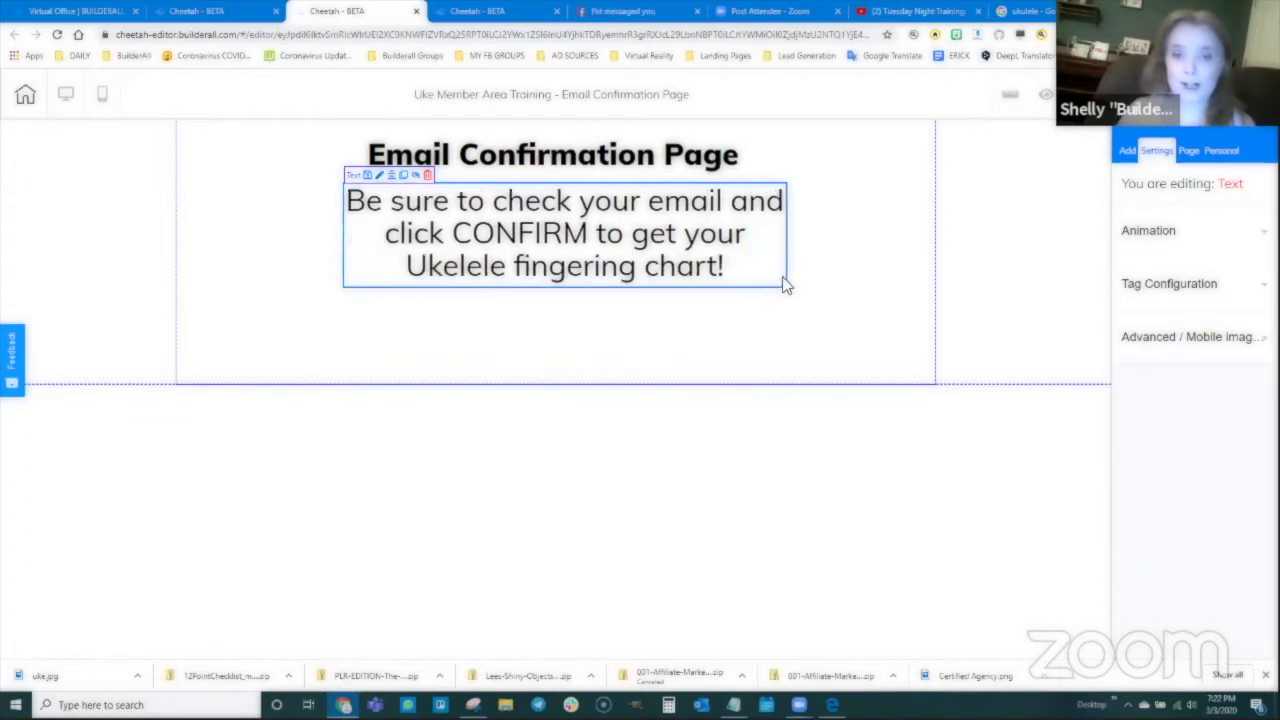
left_click_drag(686, 257, 693, 260)
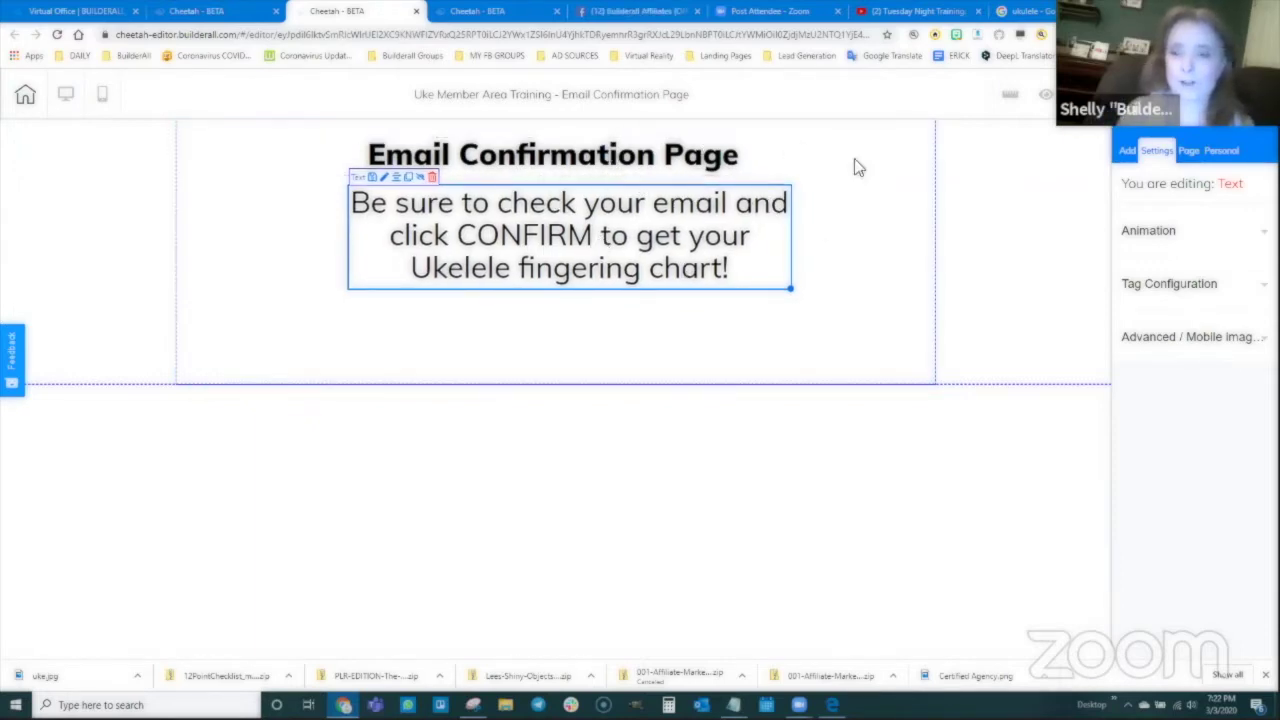
Step: Save the Email Confirmation Page and publish the site
key("ctrl+s")
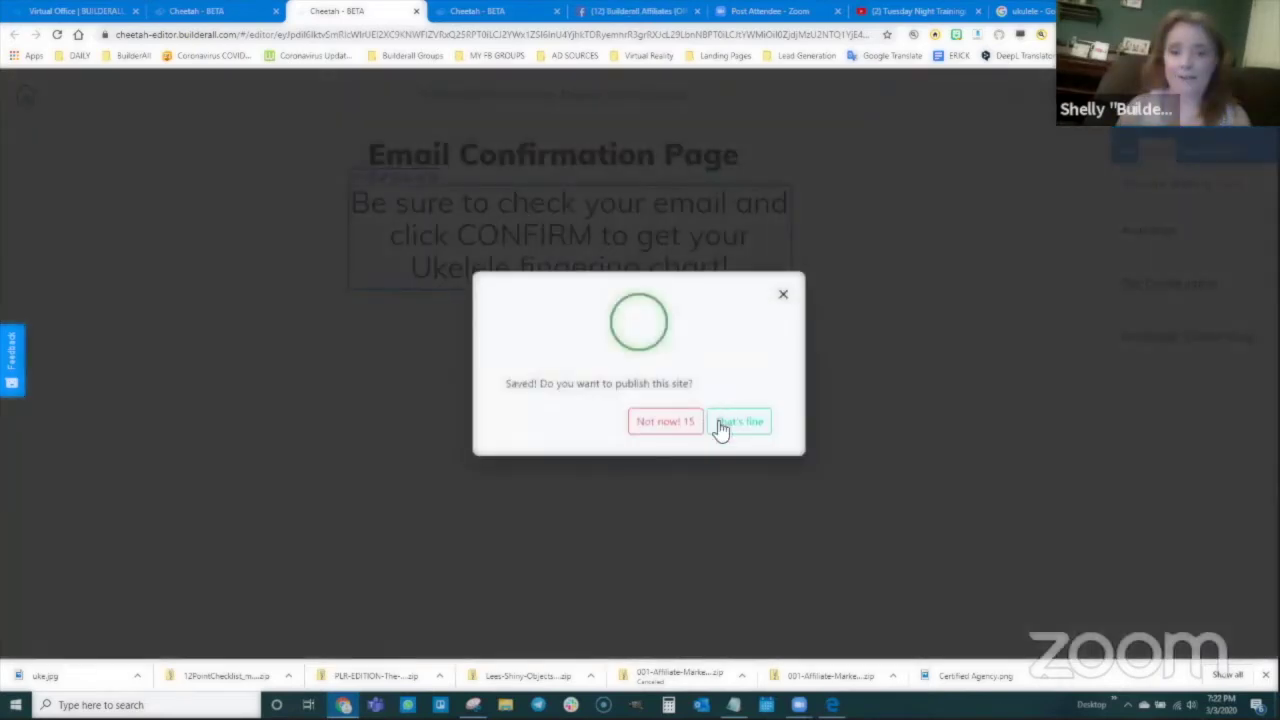
left_click(730, 428)
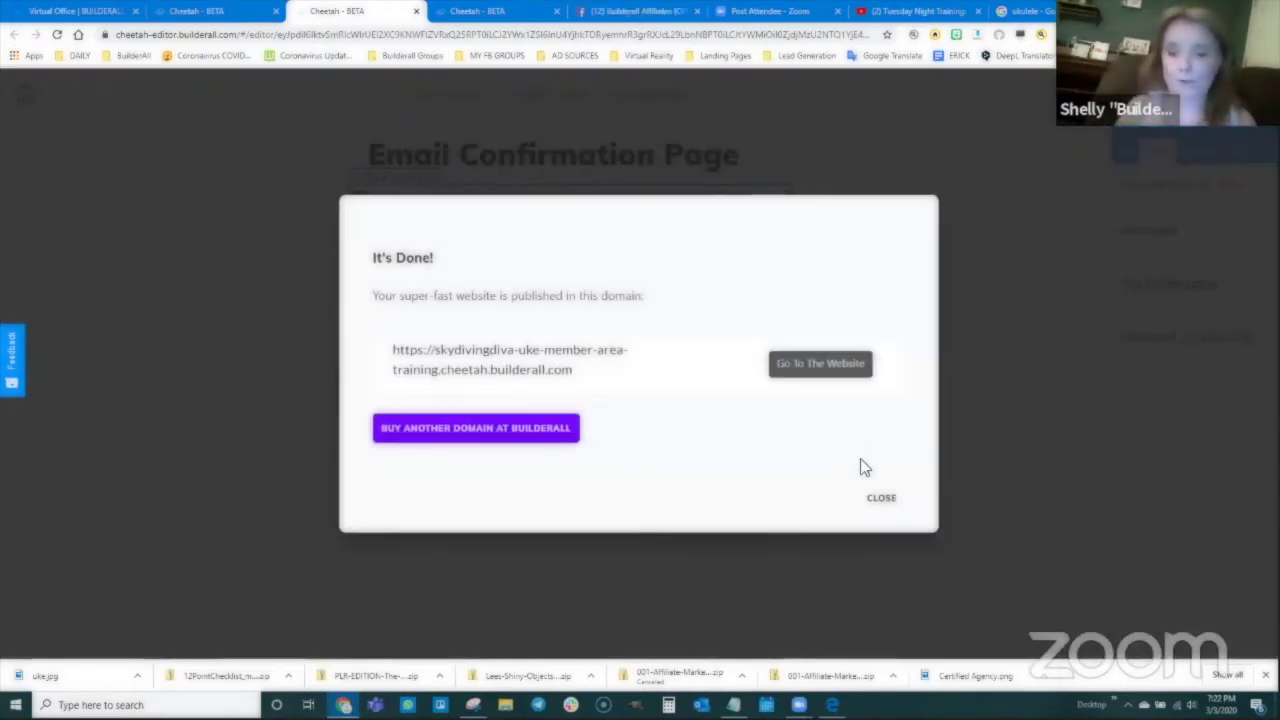
left_click(882, 499)
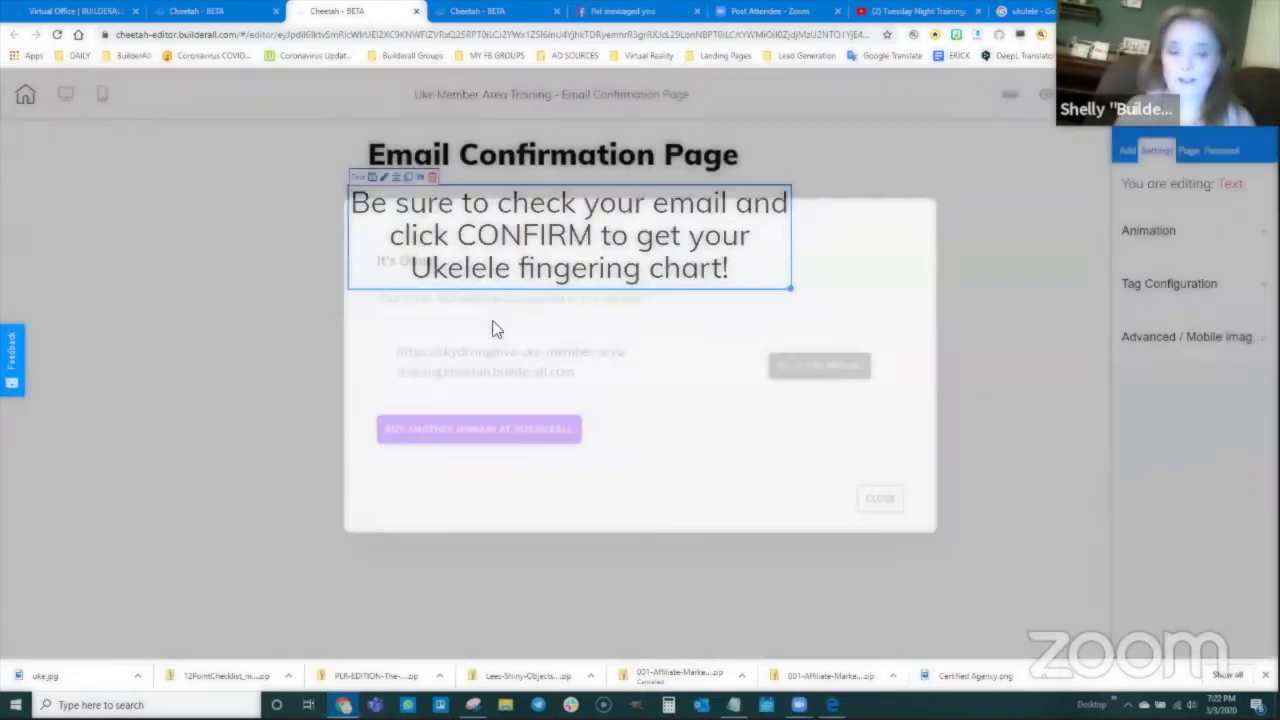
Step: Check the funnel diagram for reference, then return to the site's pages list
key("alt+Tab")
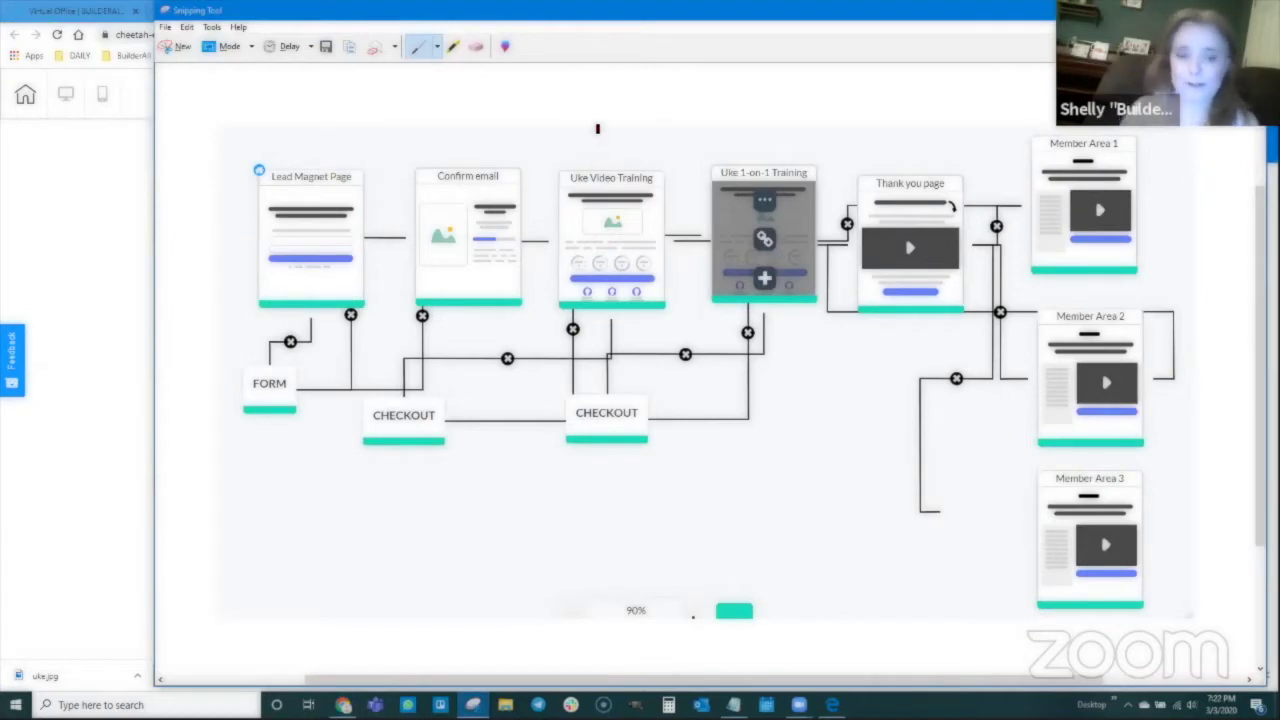
left_click(94, 200)
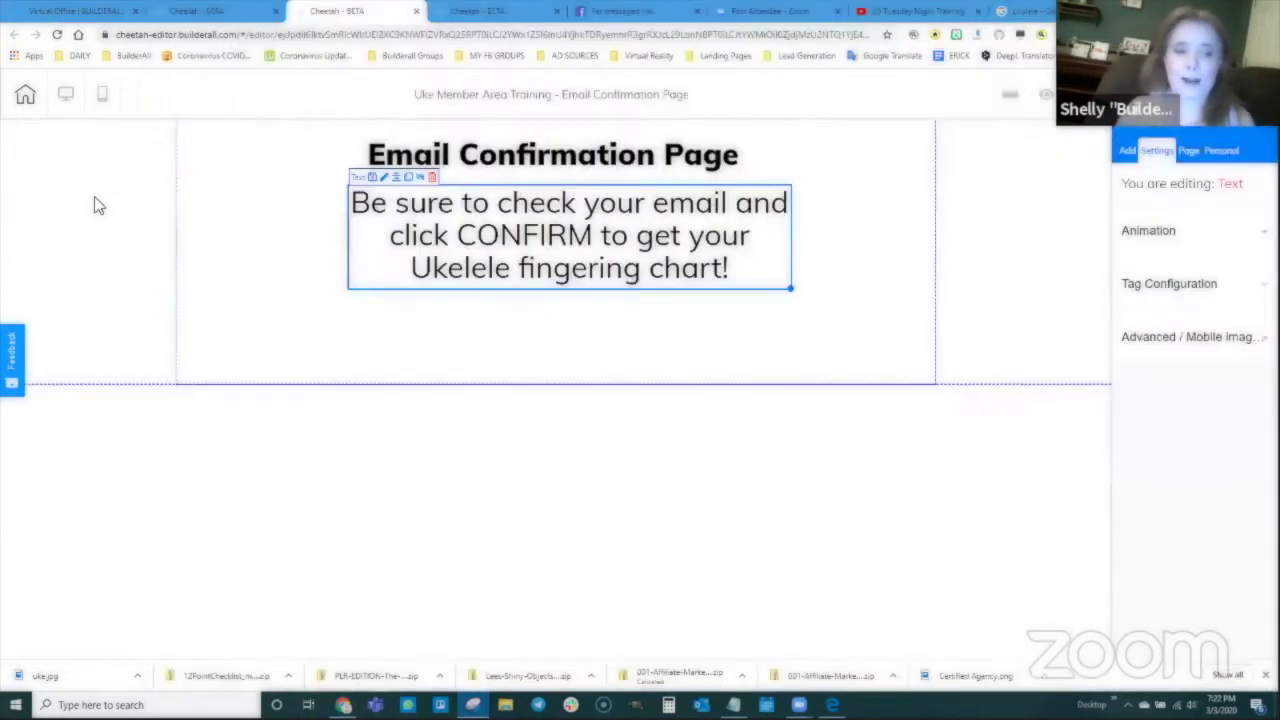
left_click(215, 11)
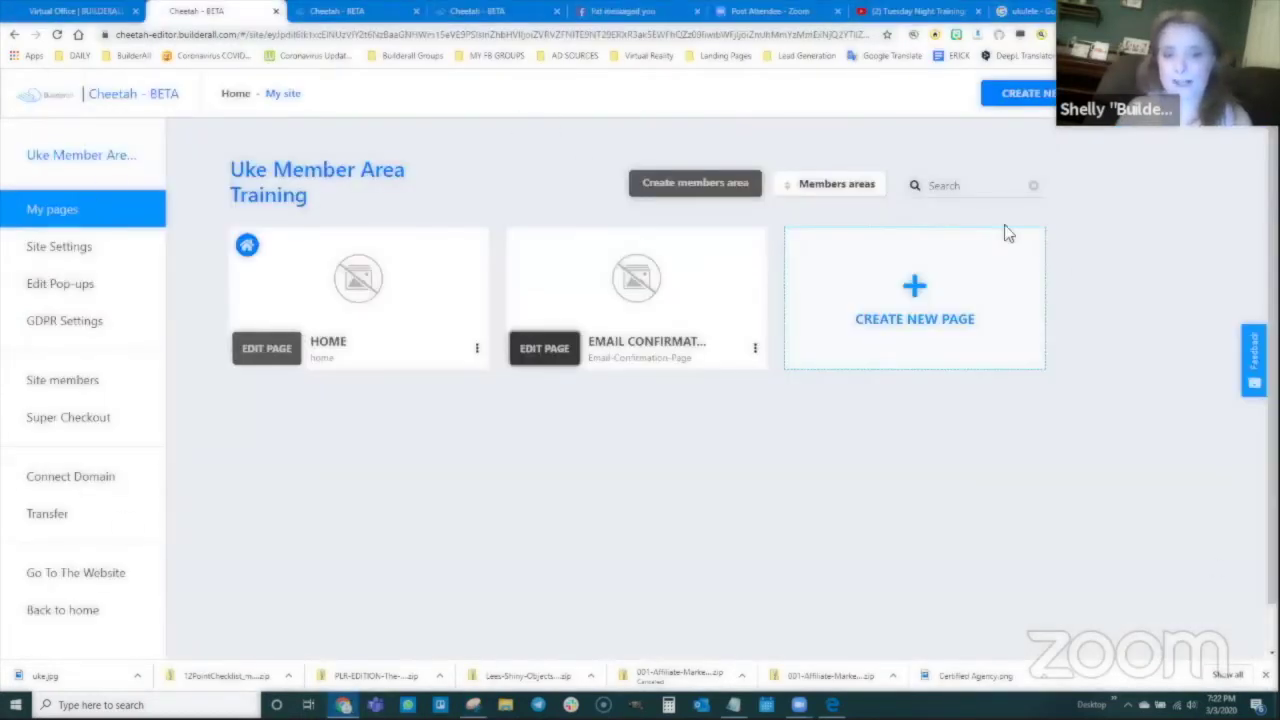
Step: Add and save a new page 'Video Training Page' with that same text as Title and Description
left_click(914, 325)
left_click(551, 285)
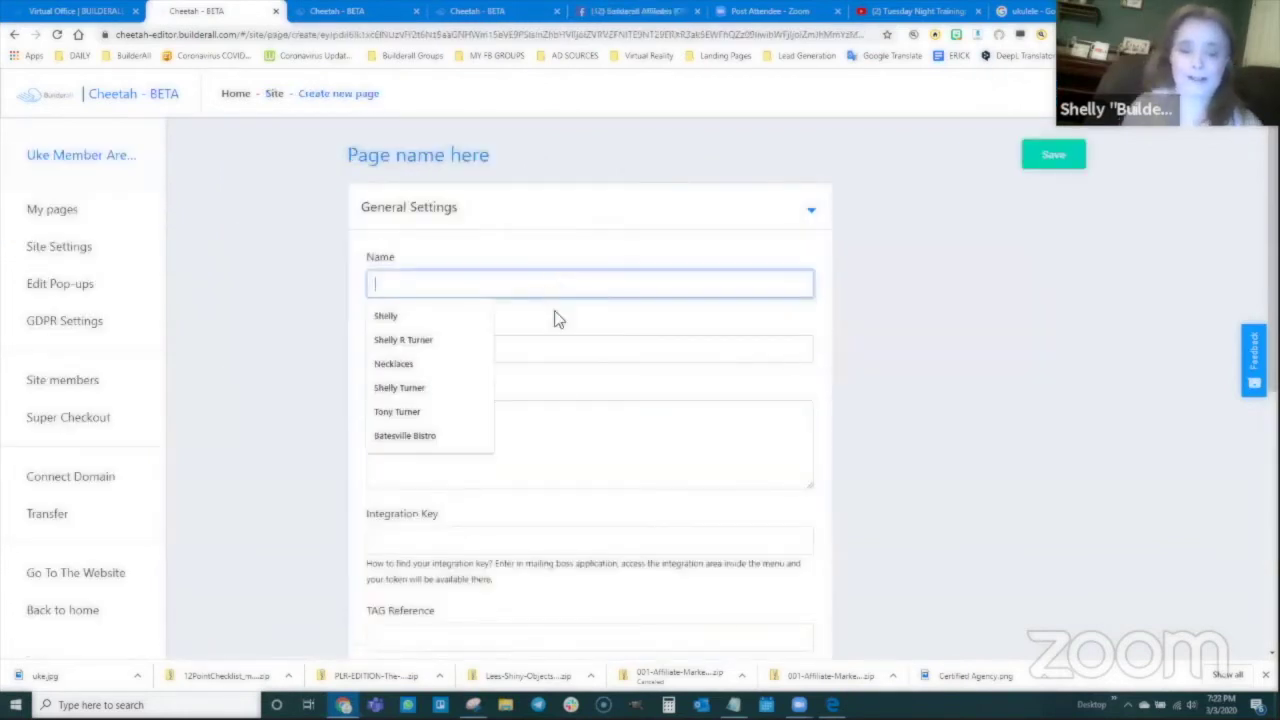
type("Video T")
key("BackSpace")
key("BackSpace")
type("o Training Page")
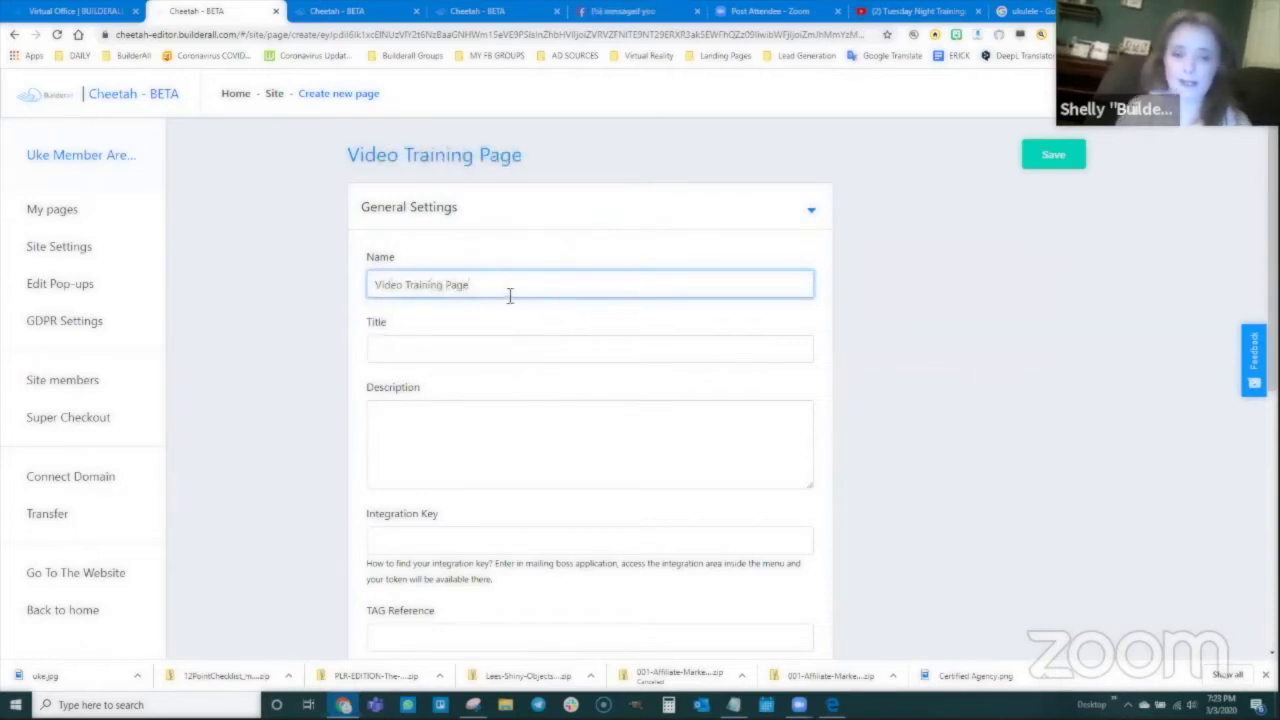
left_click_drag(508, 290, 328, 272)
key("ctrl+c")
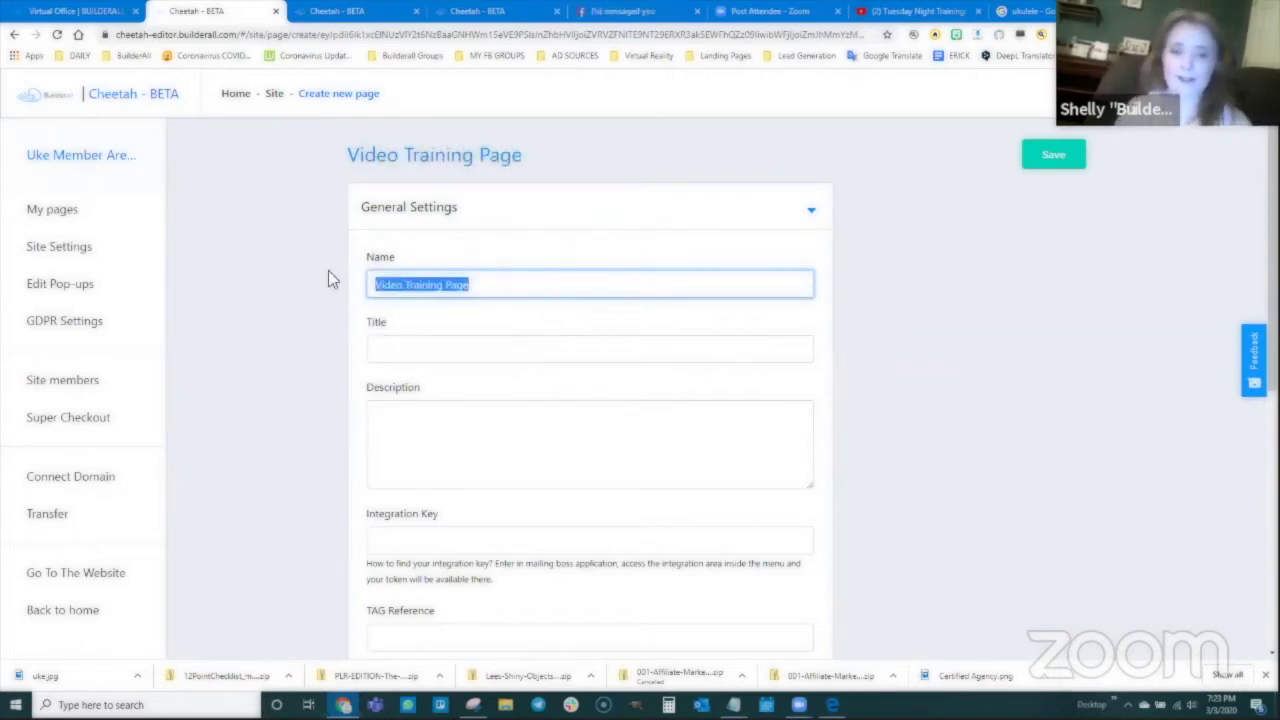
left_click(397, 353)
key("ctrl+v")
left_click(398, 421)
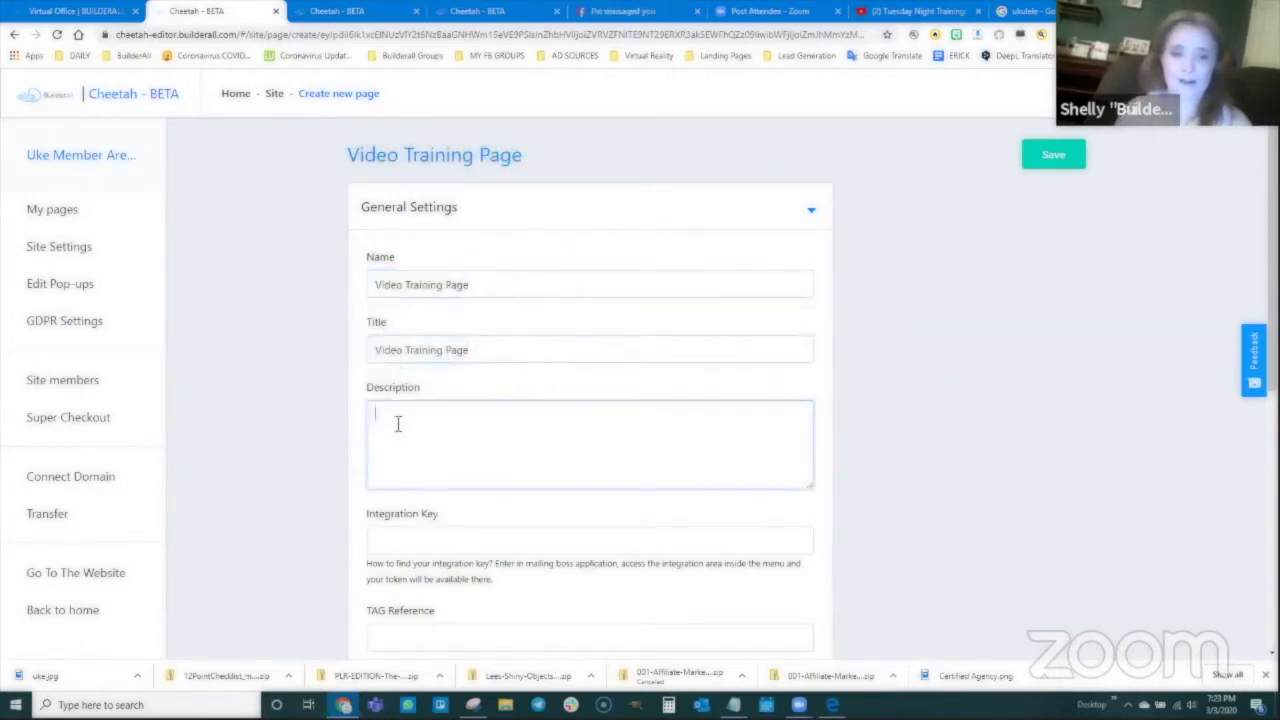
key("ctrl+v")
left_click(1046, 158)
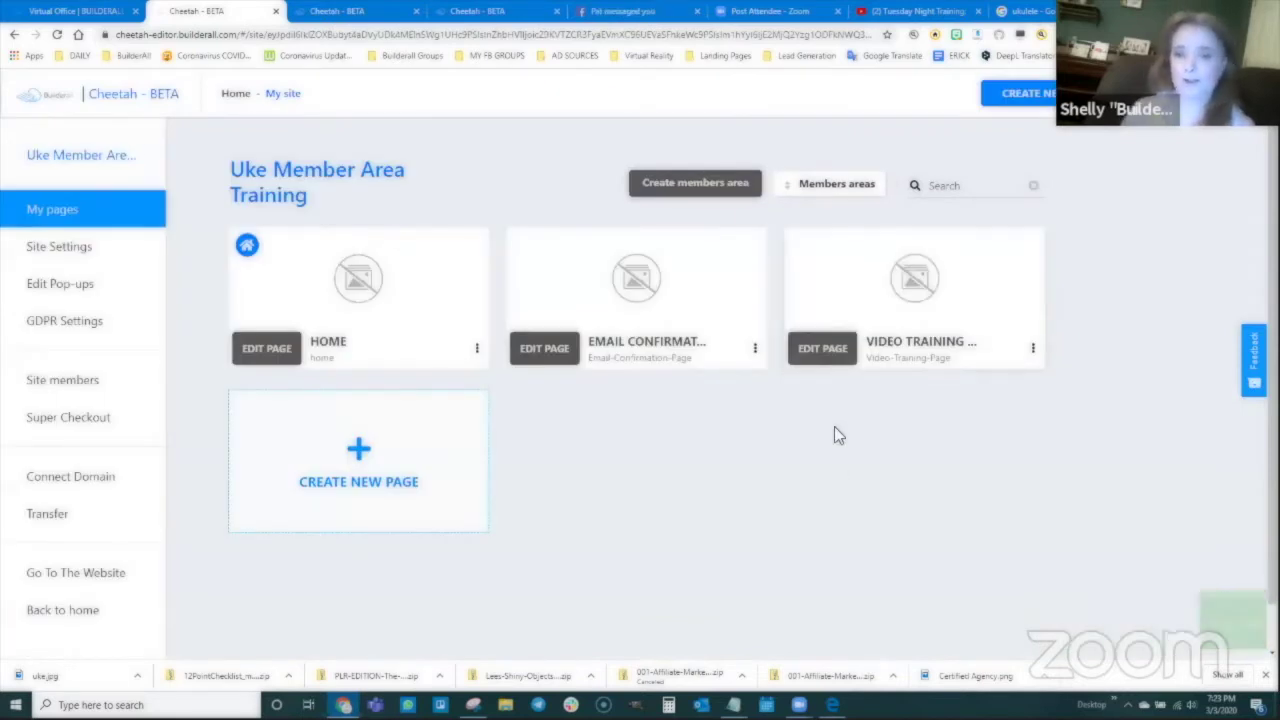
Step: Open the Video Training Page, add a blank panel and place a Title H2 heading in it
left_click(822, 350)
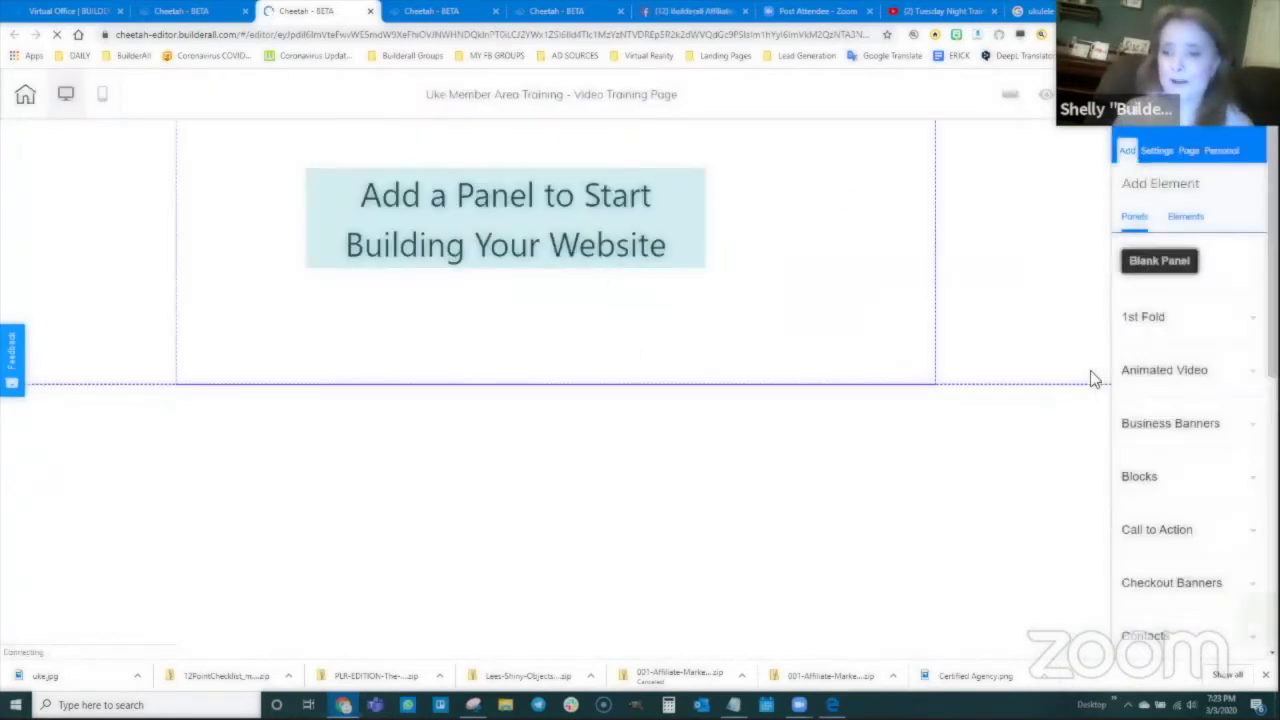
left_click_drag(1095, 380, 1092, 369)
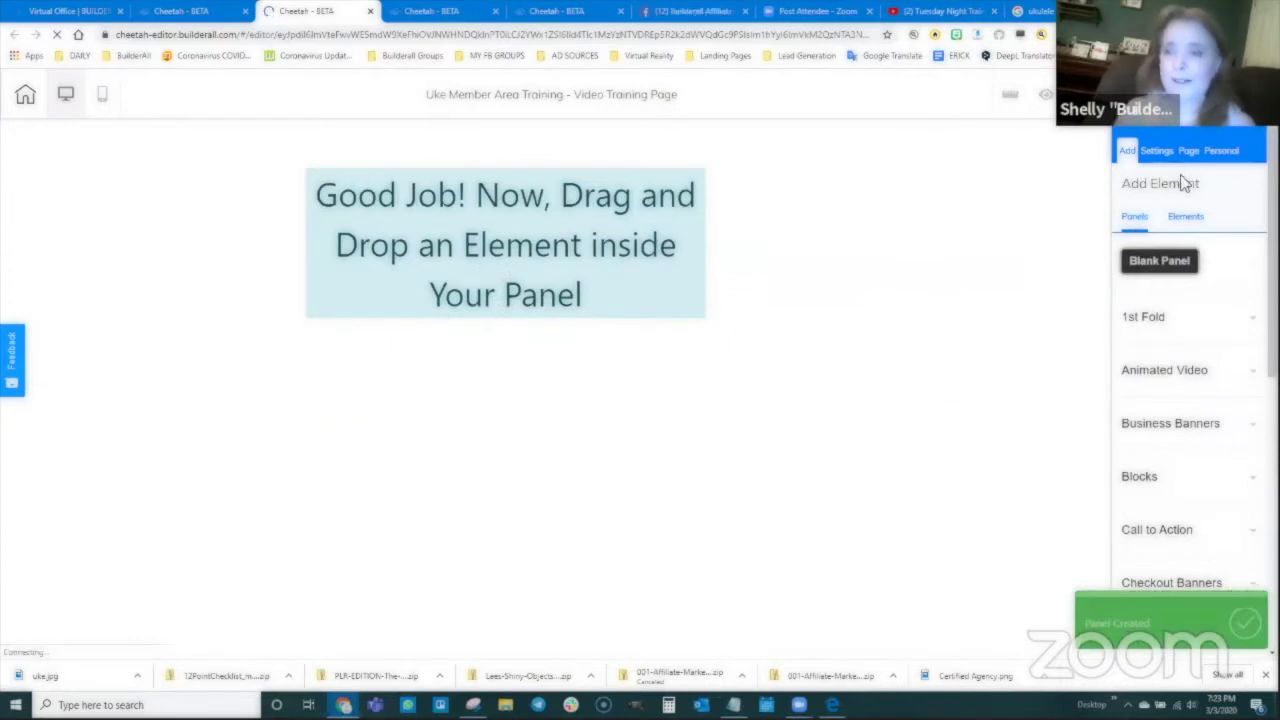
left_click(1186, 217)
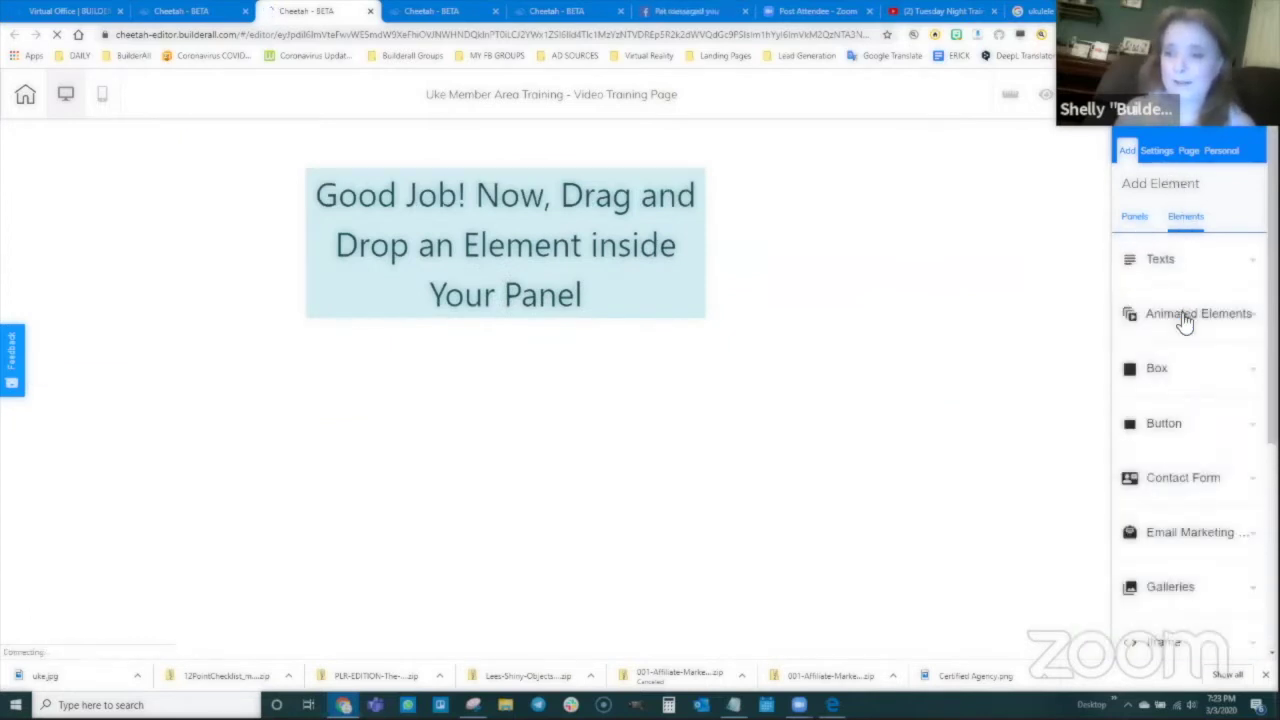
left_click(1160, 262)
left_click_drag(1192, 400, 538, 214)
Step: Change the heading text to 'Uke Video Training Sales Page'
left_click(540, 213)
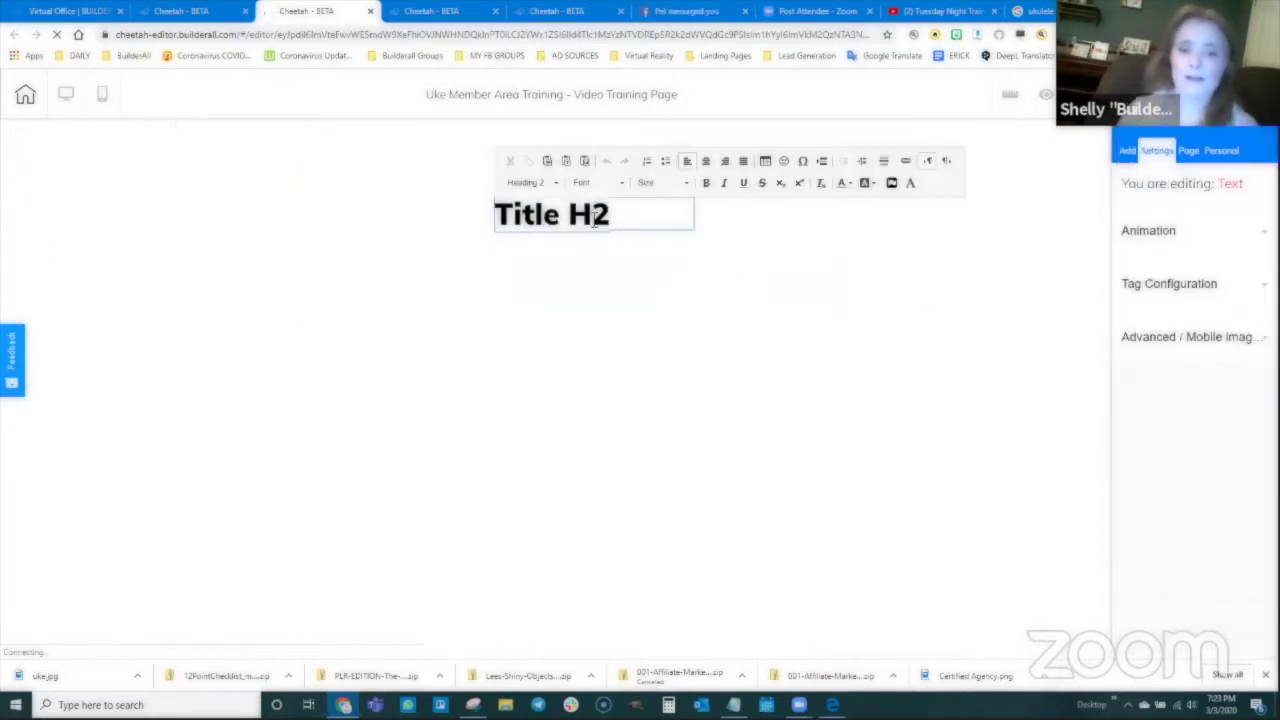
triple_click(594, 220)
type("Video Training")
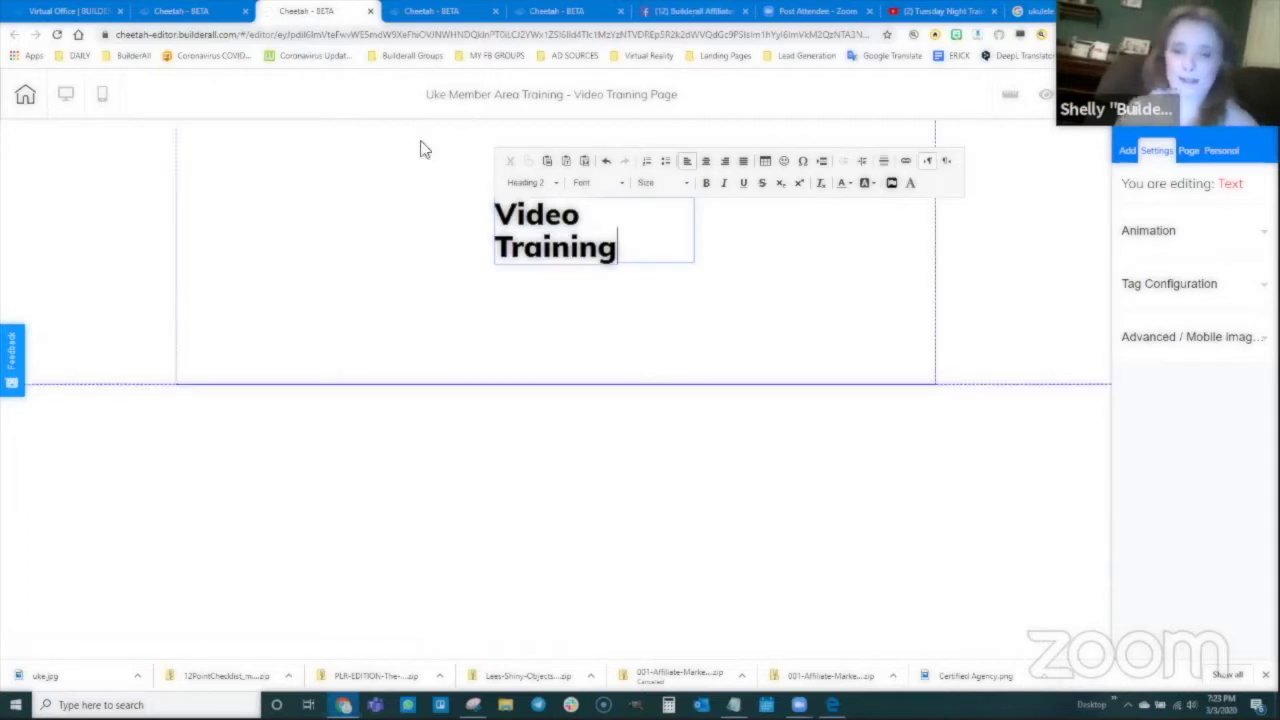
left_click(497, 214)
type("Uke Video")
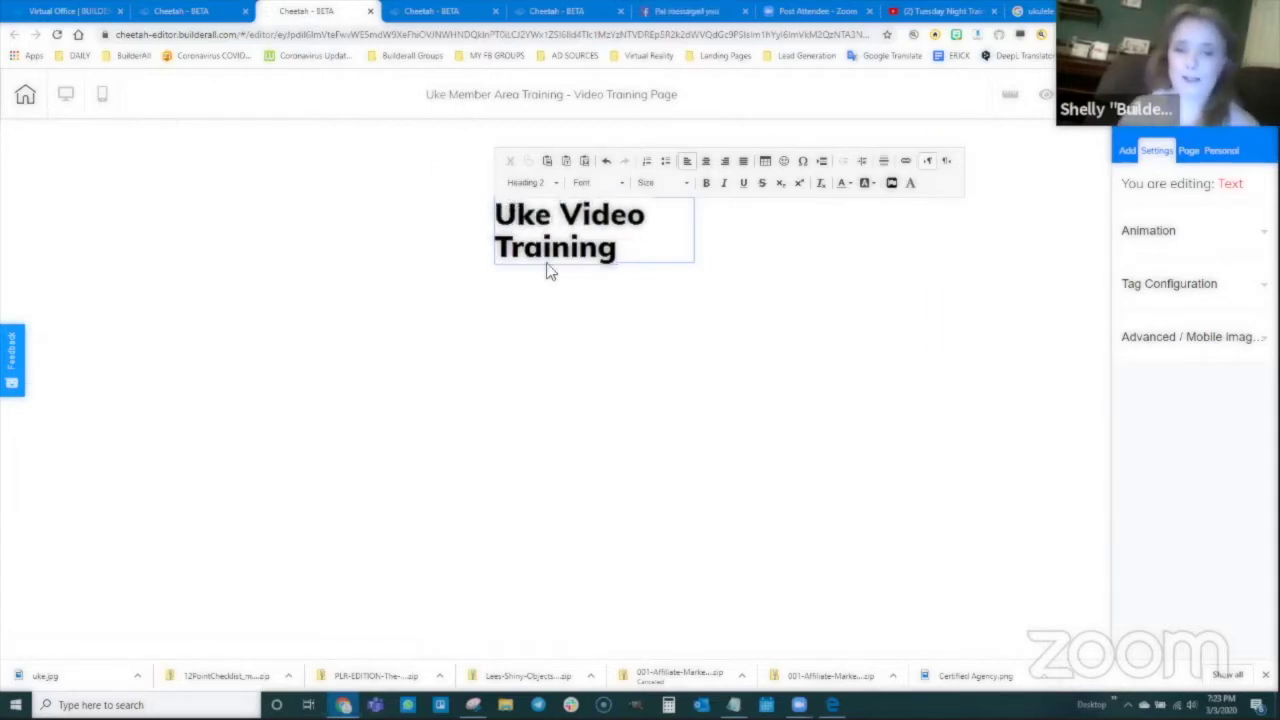
type(" Training Sales Page")
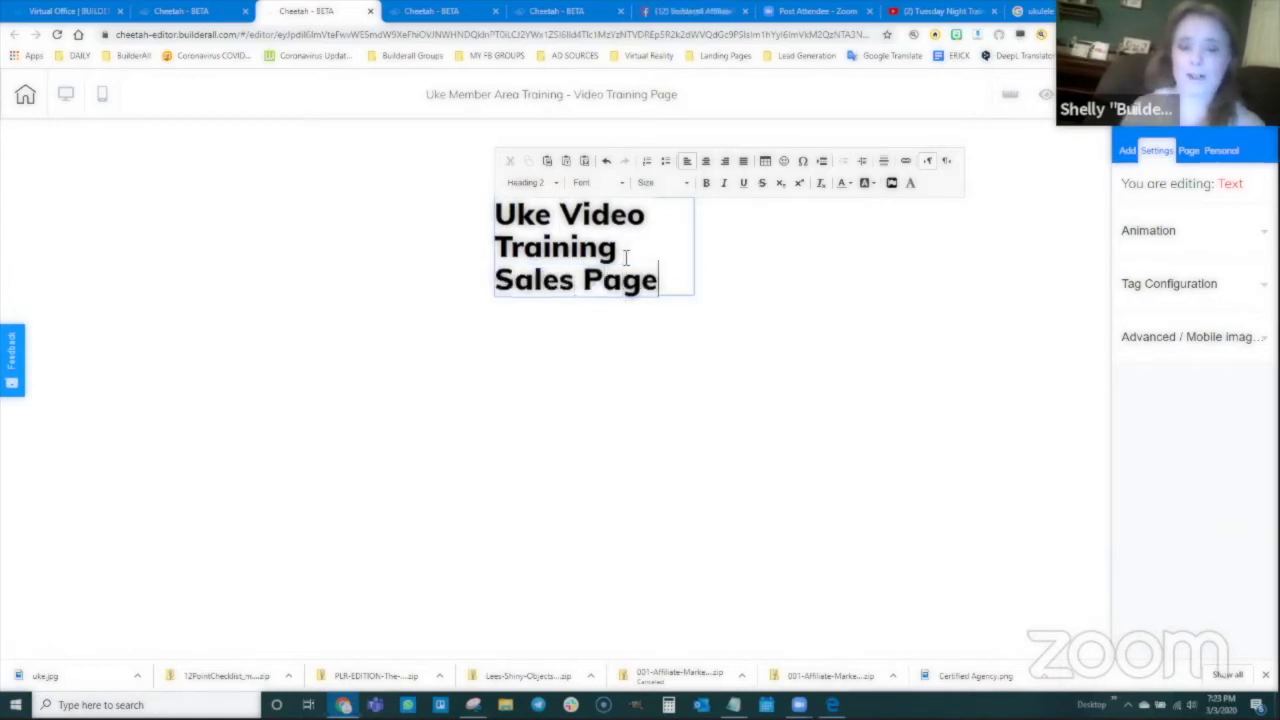
left_click(686, 266)
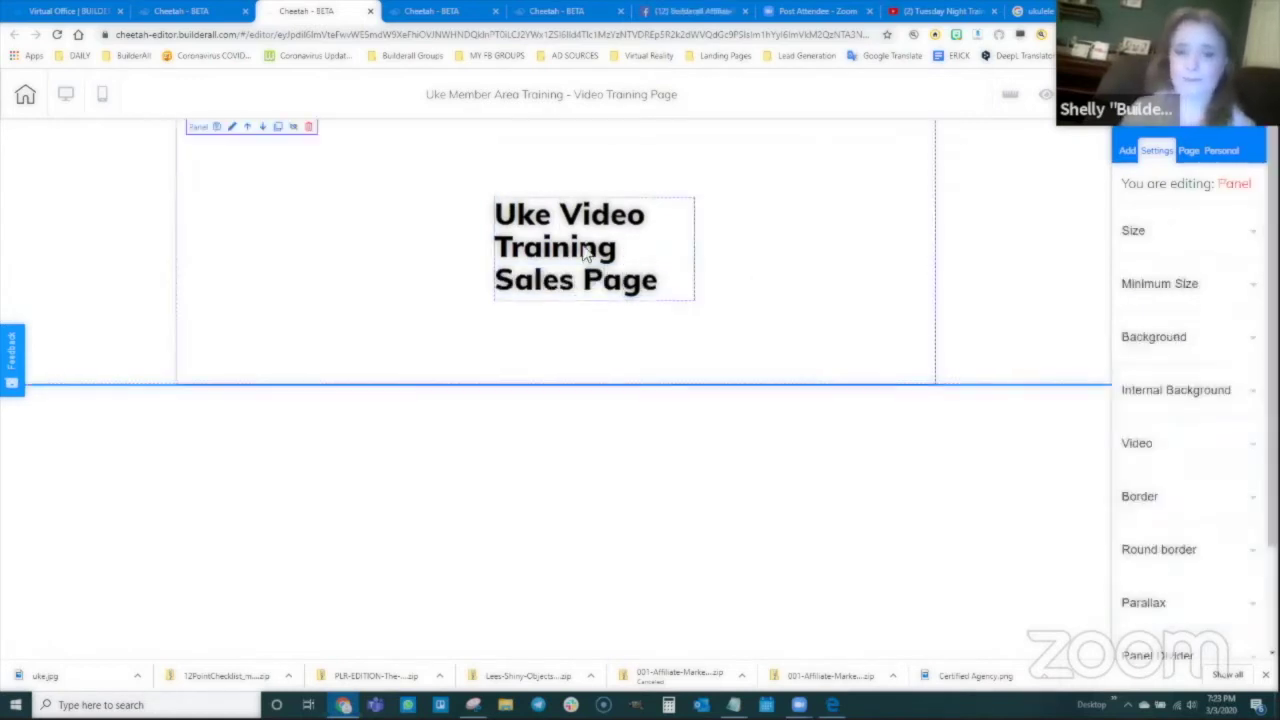
Step: Widen the heading to a single line and centre-align its text
left_click_drag(558, 190, 416, 178)
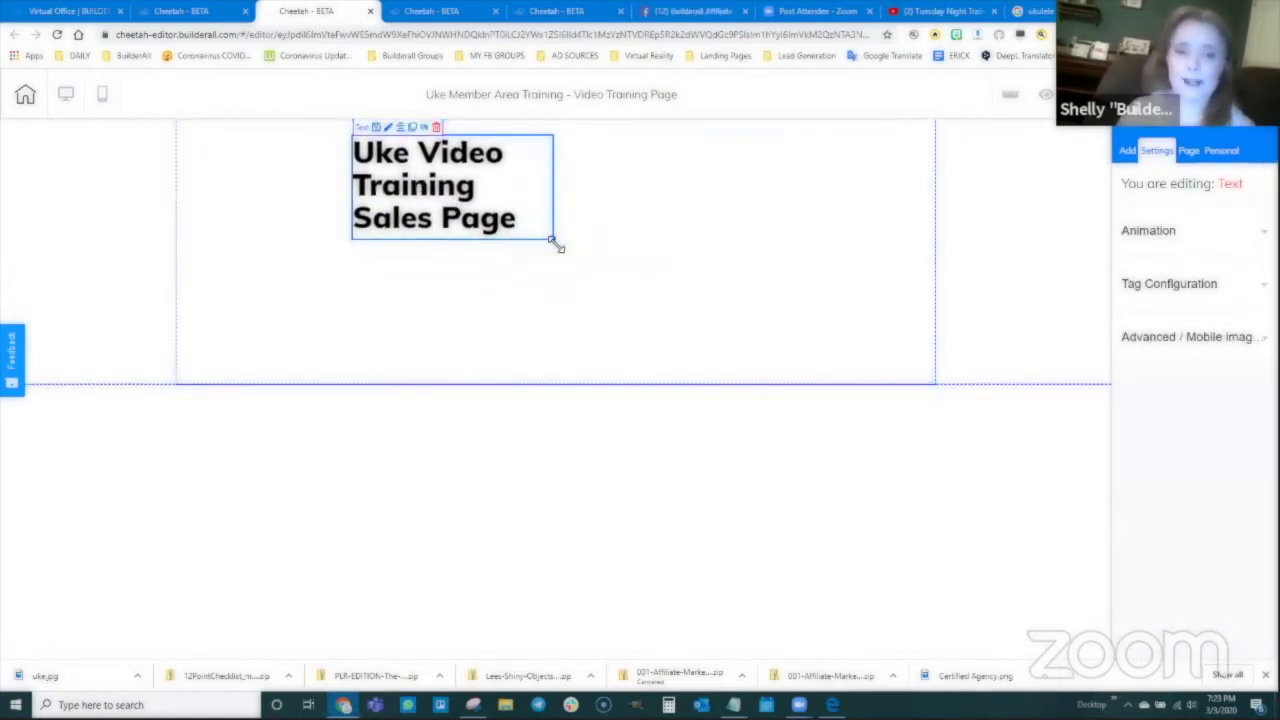
left_click_drag(553, 241, 899, 174)
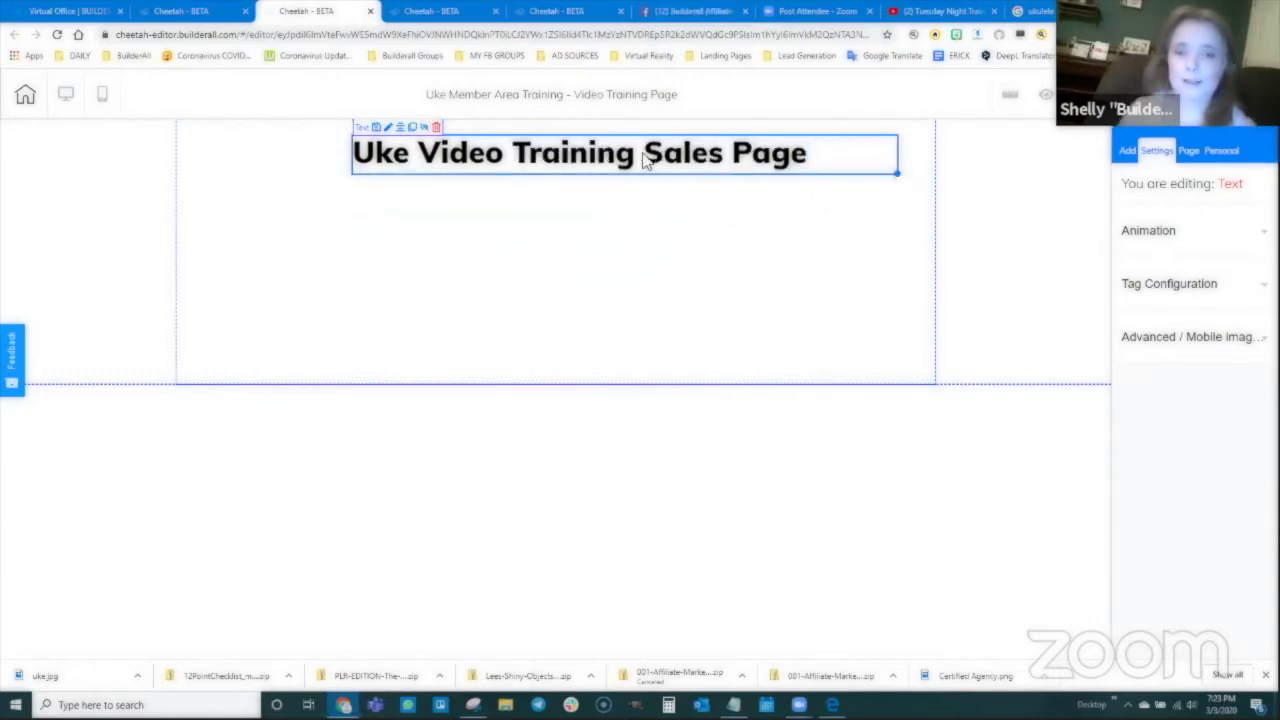
double_click(645, 162)
left_click(566, 129)
left_click(585, 172)
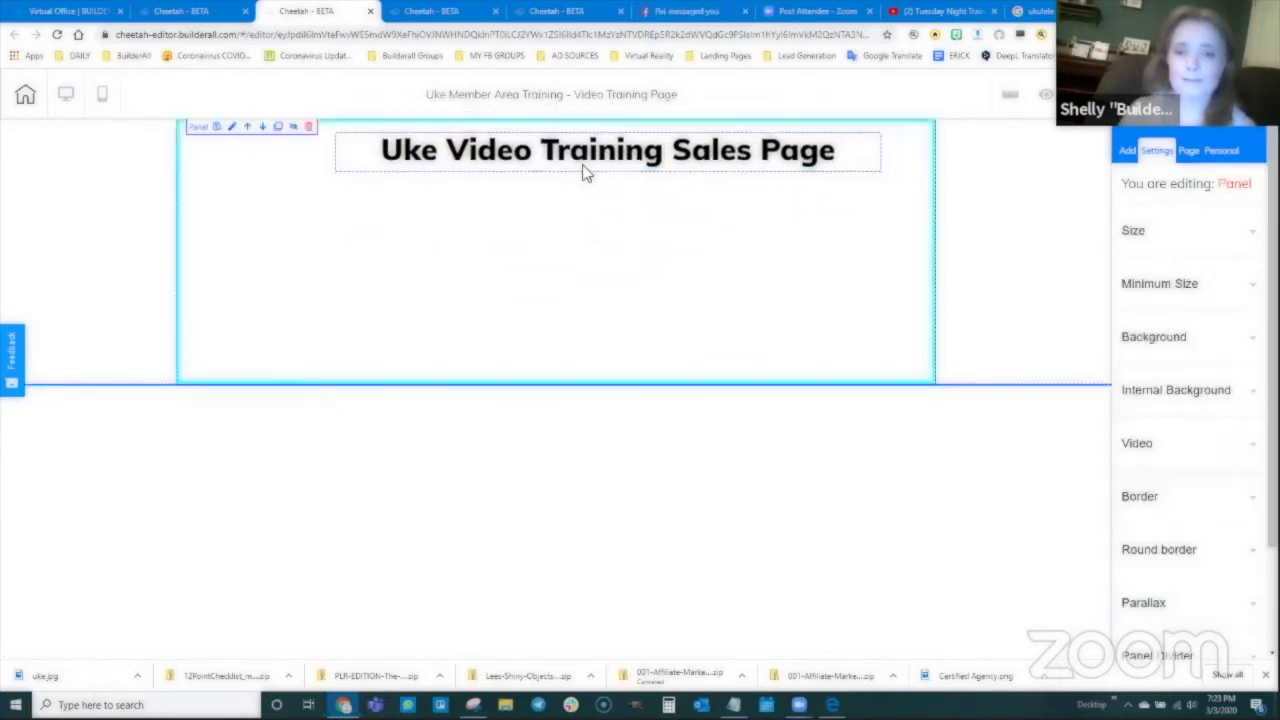
left_click(566, 177)
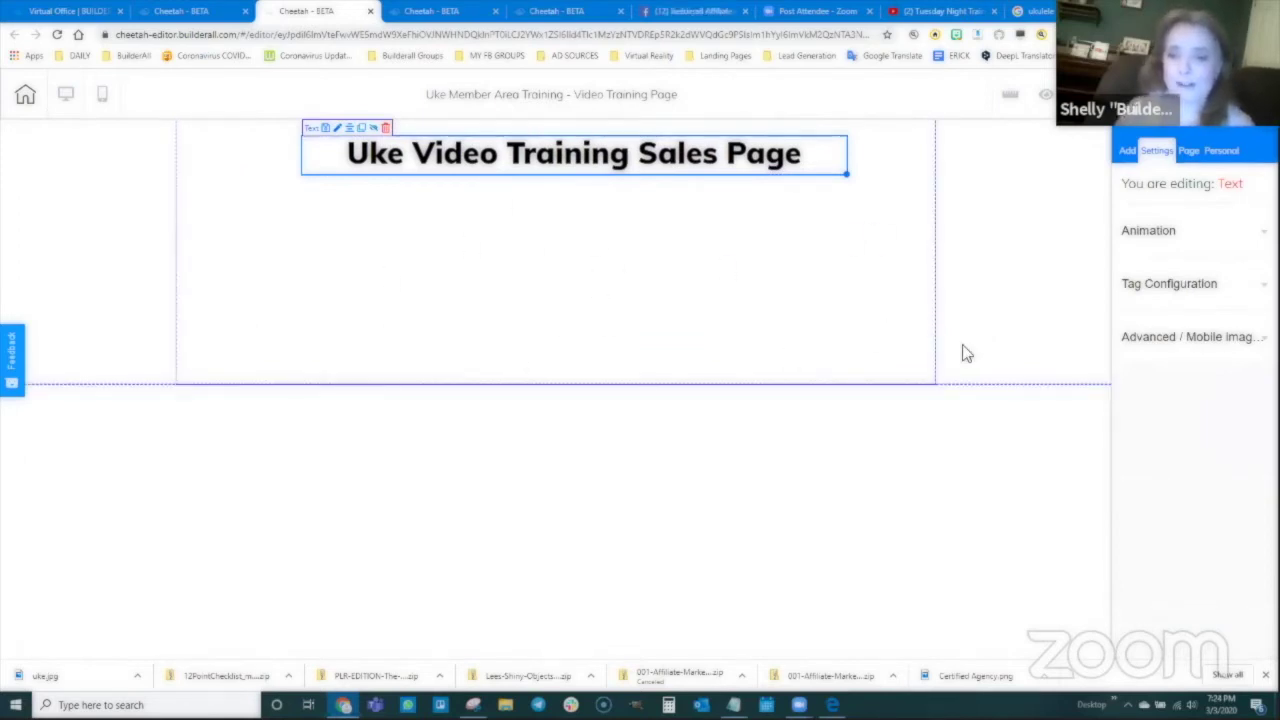
Step: Place a YouTube video element beneath the heading, then save and confirm publishing the site
left_click(1130, 153)
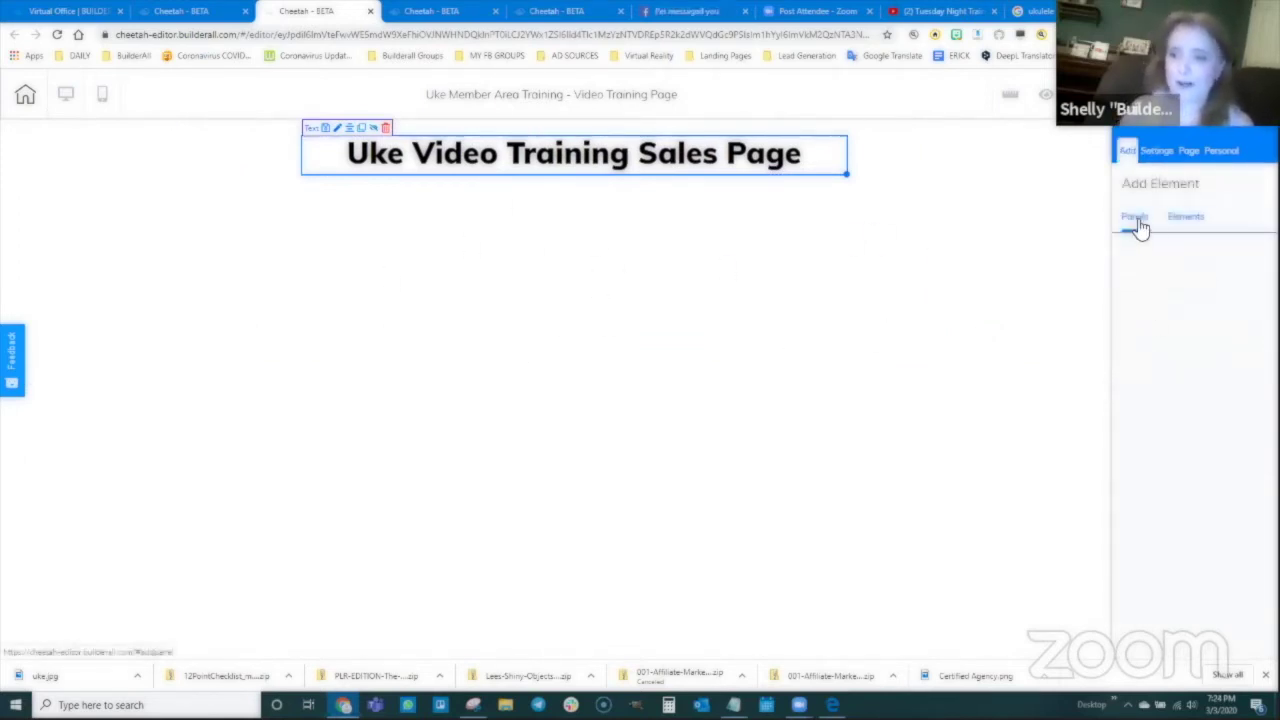
left_click(1183, 222)
scroll(1180, 320, "down", 1)
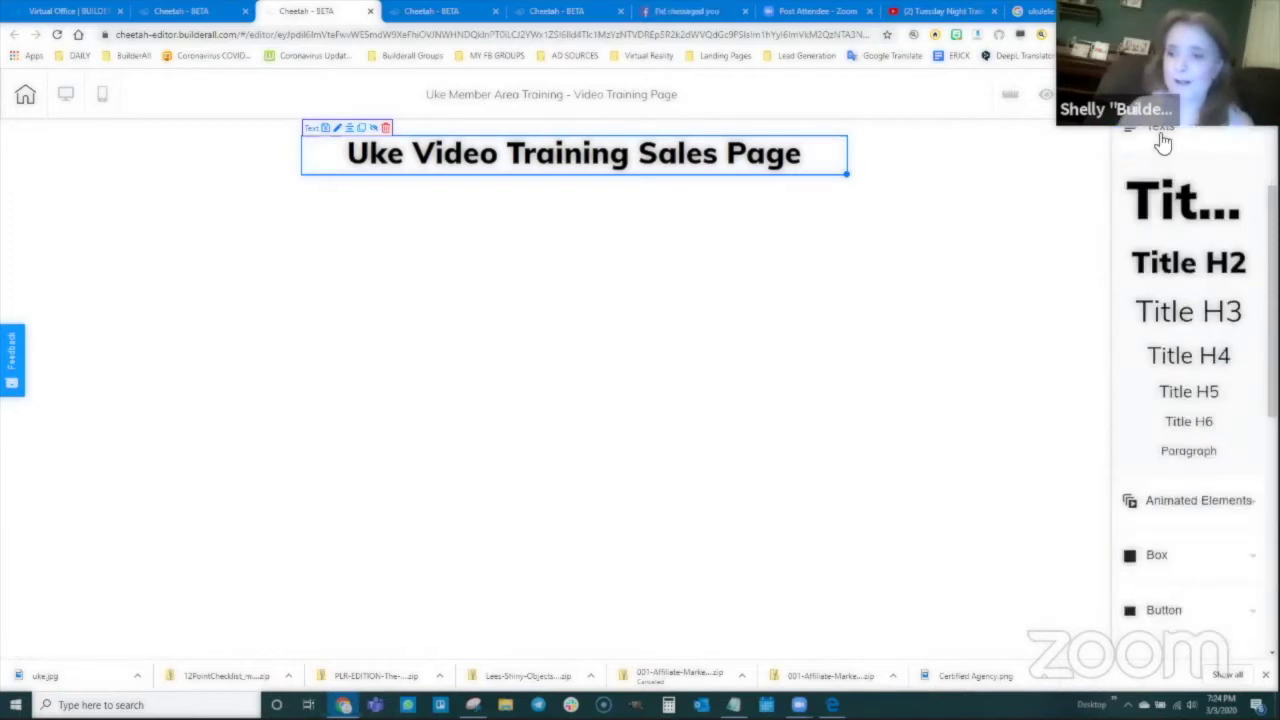
scroll(1200, 443, "down", 5)
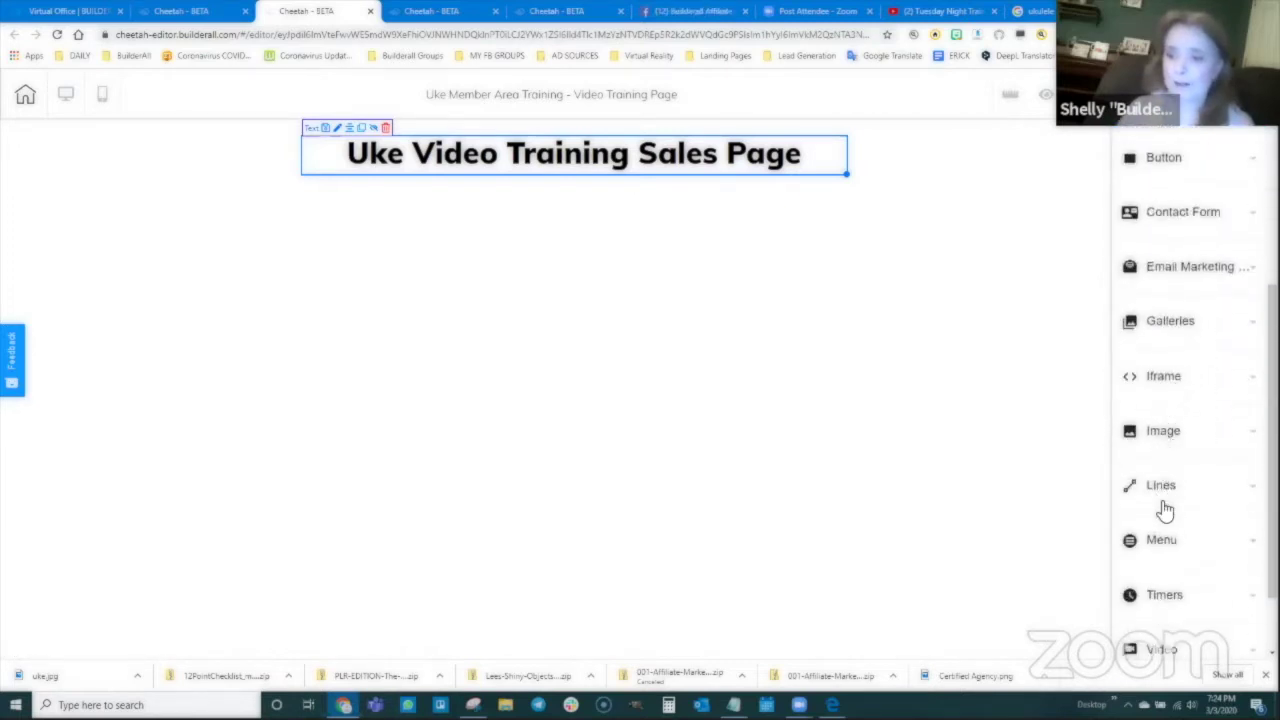
scroll(1160, 509, "down", 1)
left_click(1163, 568)
scroll(1175, 530, "down", 2)
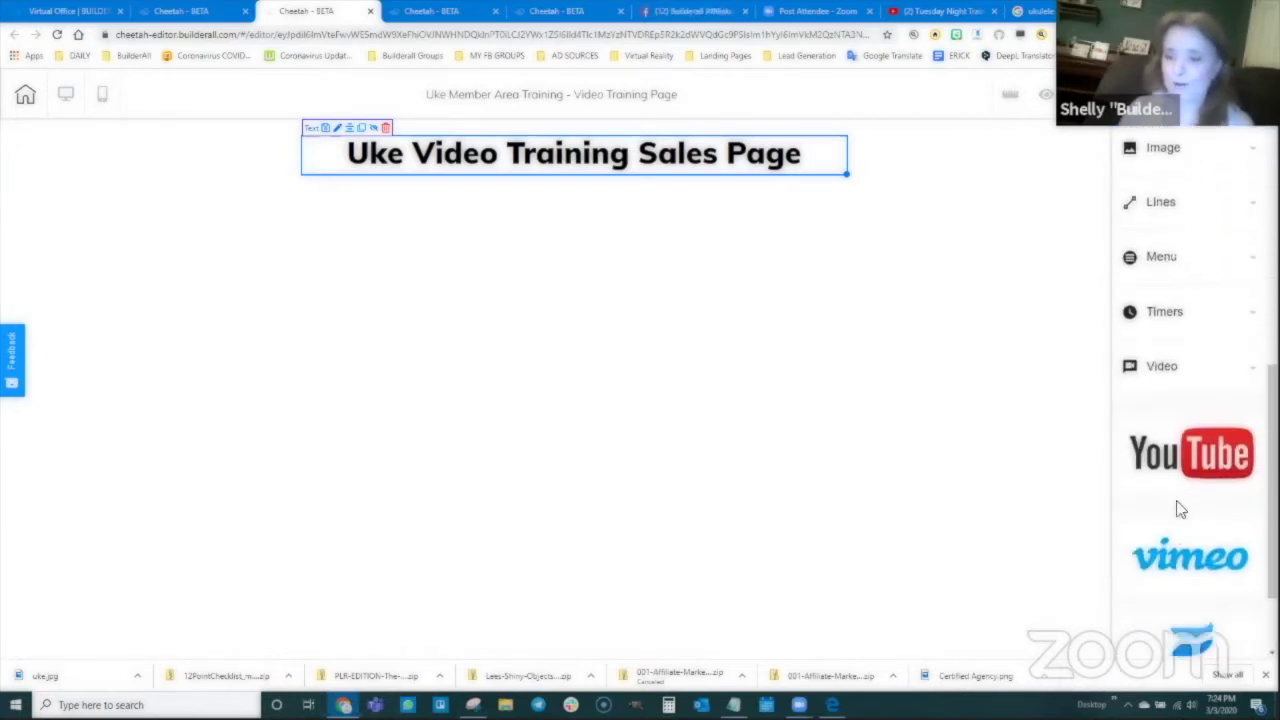
left_click_drag(1190, 455, 594, 280)
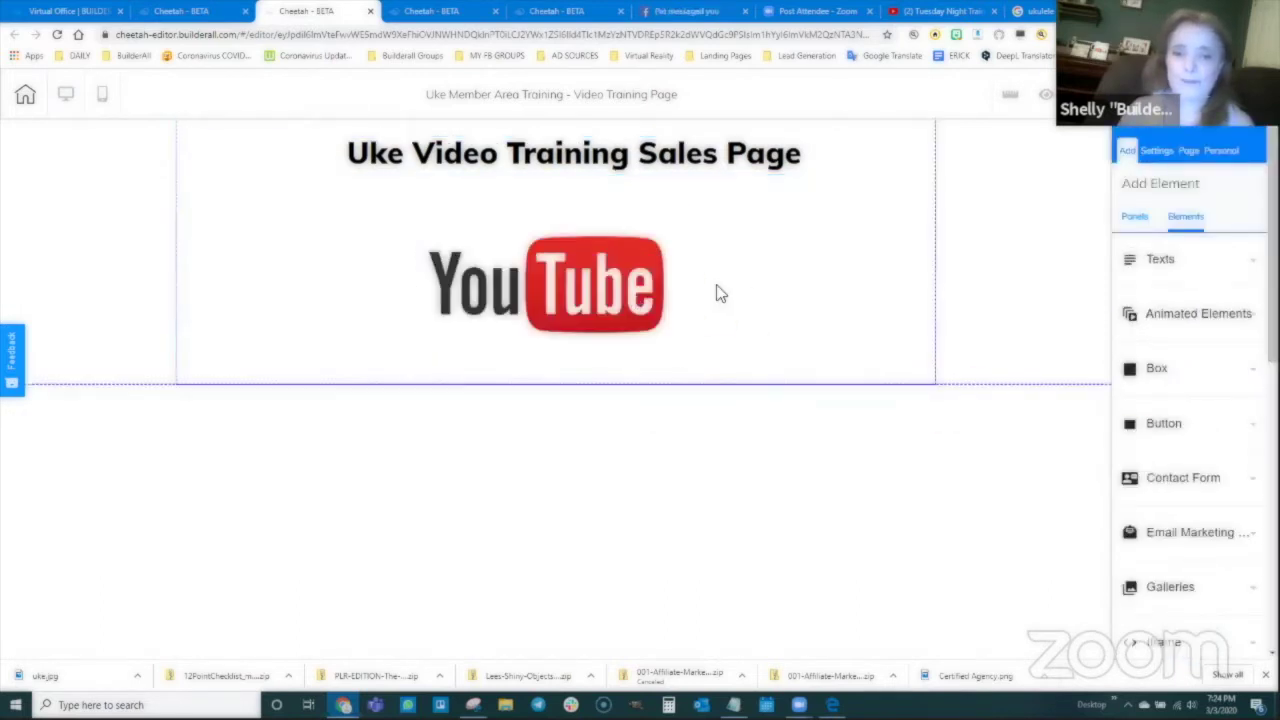
left_click(565, 258)
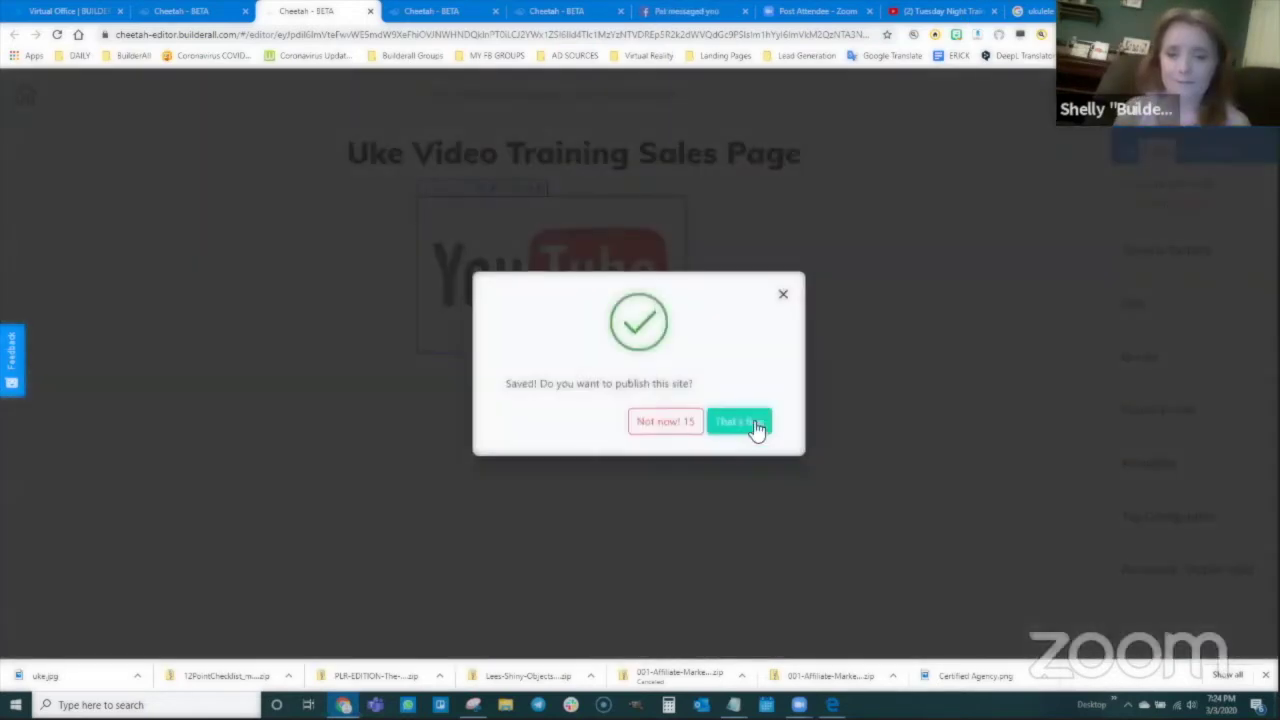
left_click(757, 426)
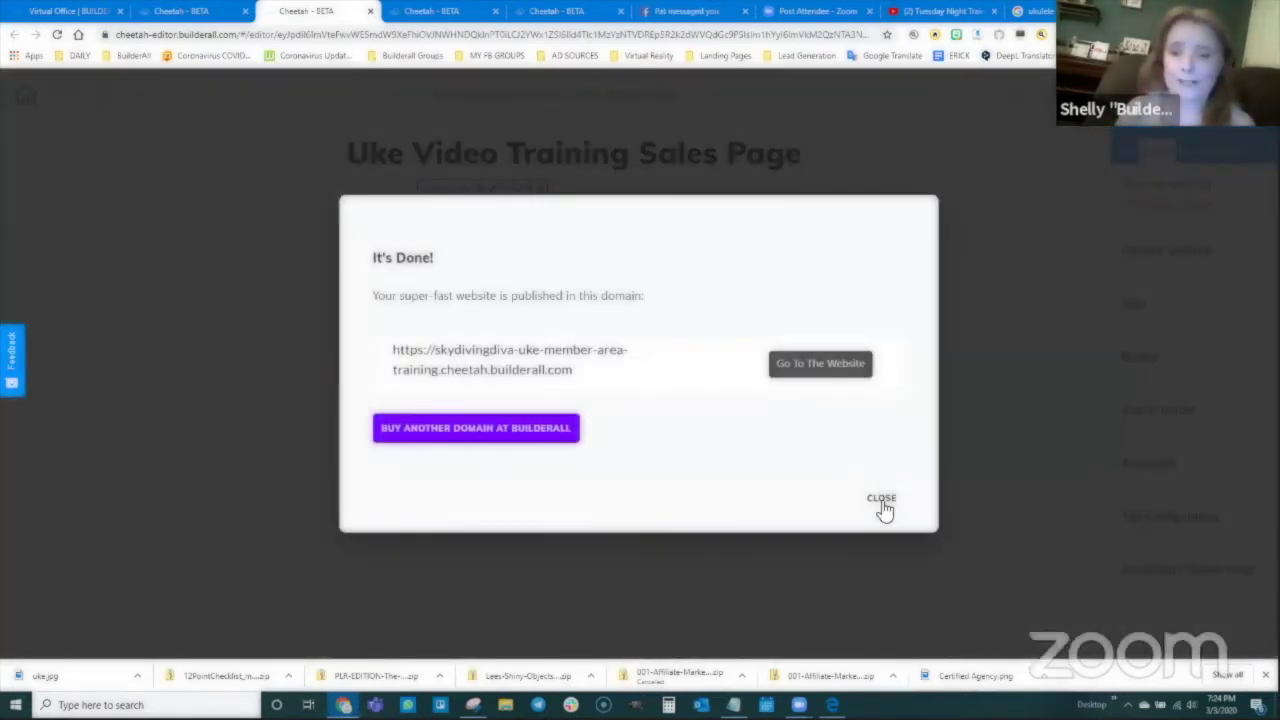
Step: Place a green button beside the YouTube video after shifting the video further left
left_click(883, 496)
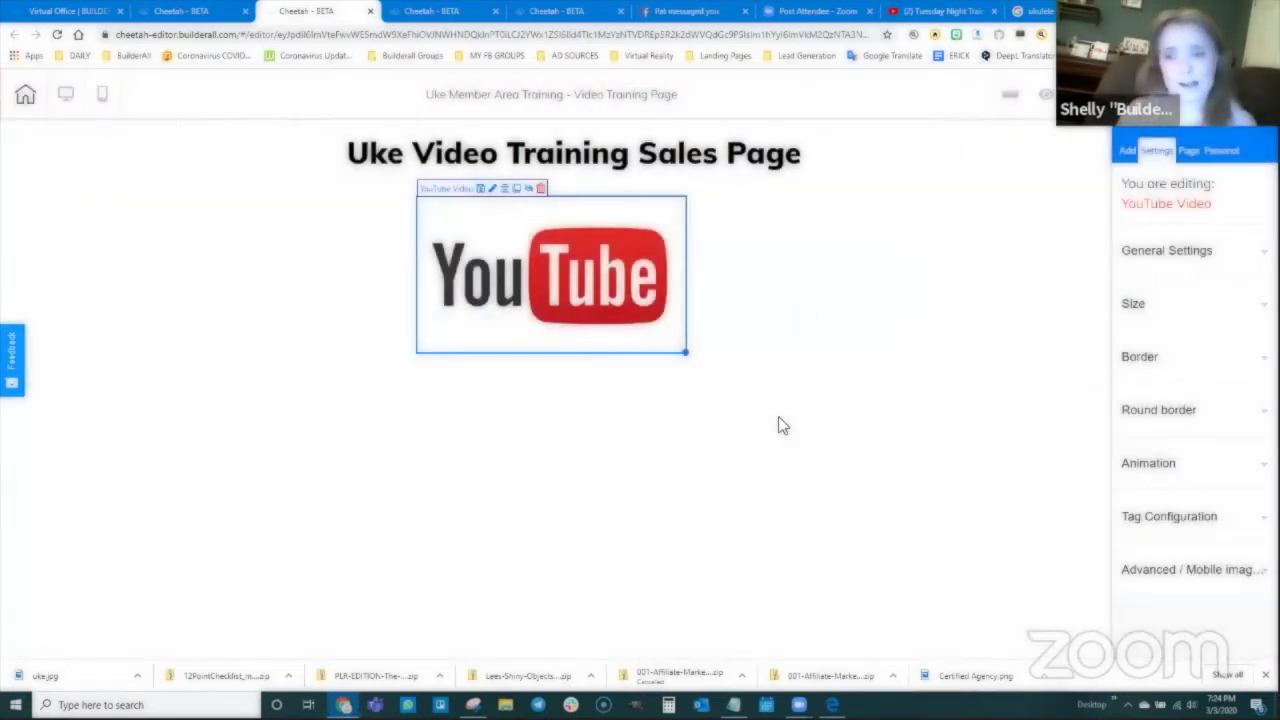
left_click(1127, 150)
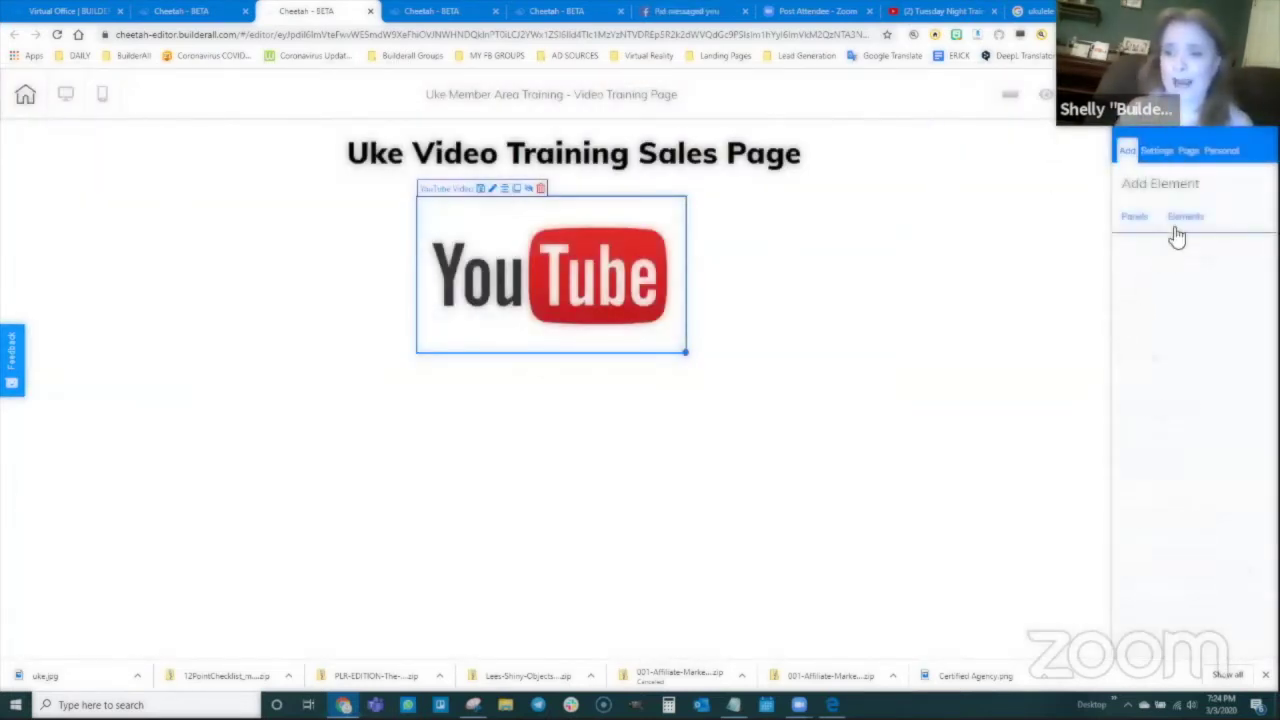
left_click(1176, 229)
left_click(1169, 430)
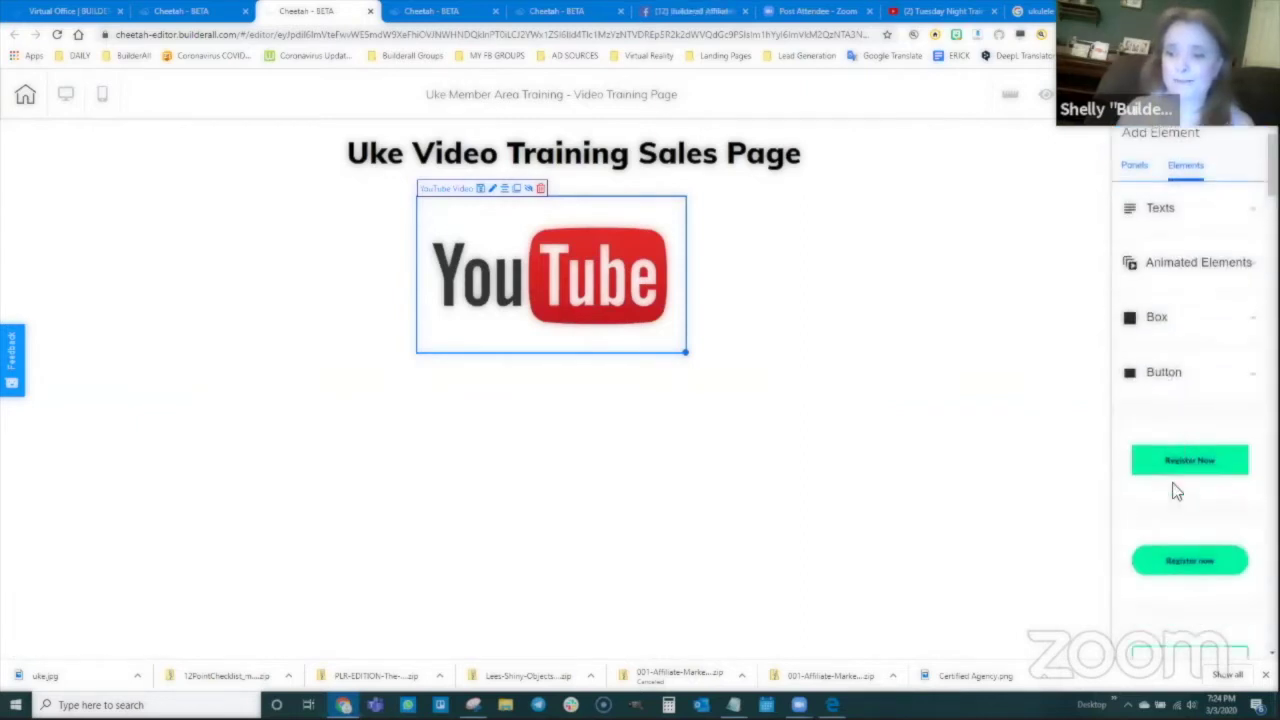
scroll(1185, 450, "down", 1)
left_click_drag(1192, 485, 770, 272)
left_click_drag(478, 252, 465, 250)
left_click_drag(790, 257, 716, 260)
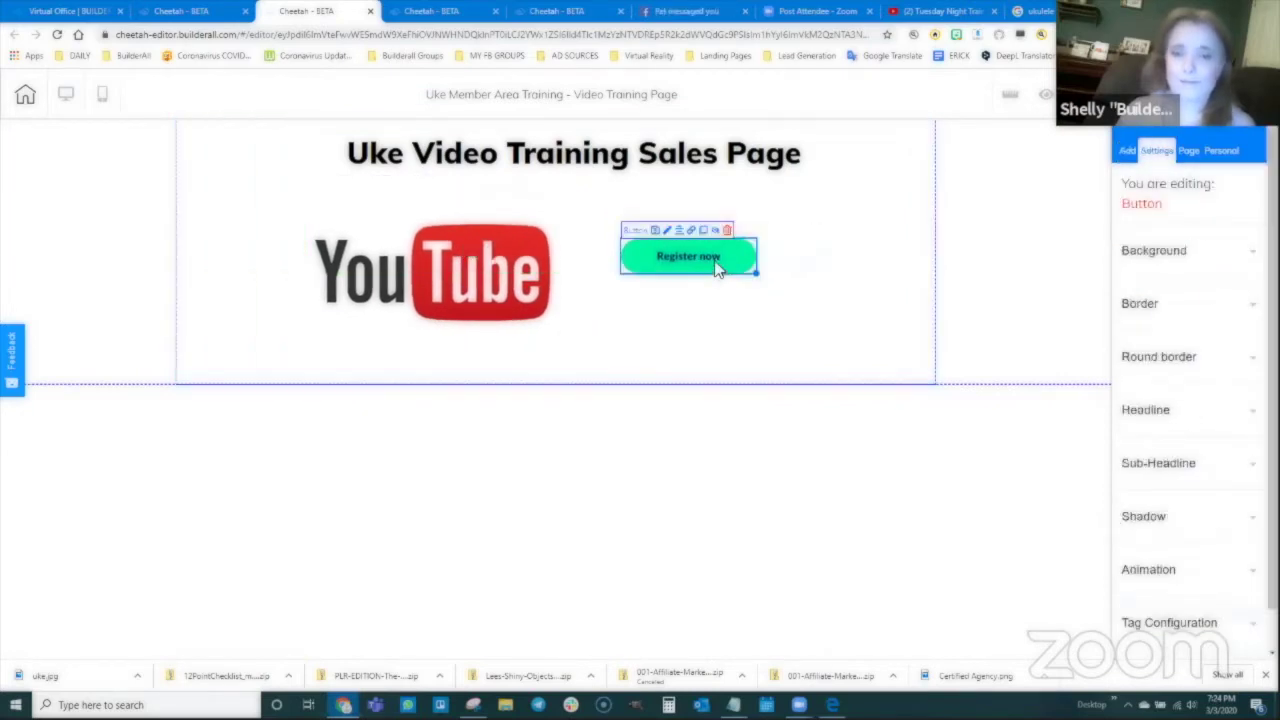
Step: Change the button's headline to 'Buy this Training Now!' and make the button larger
left_click(1145, 428)
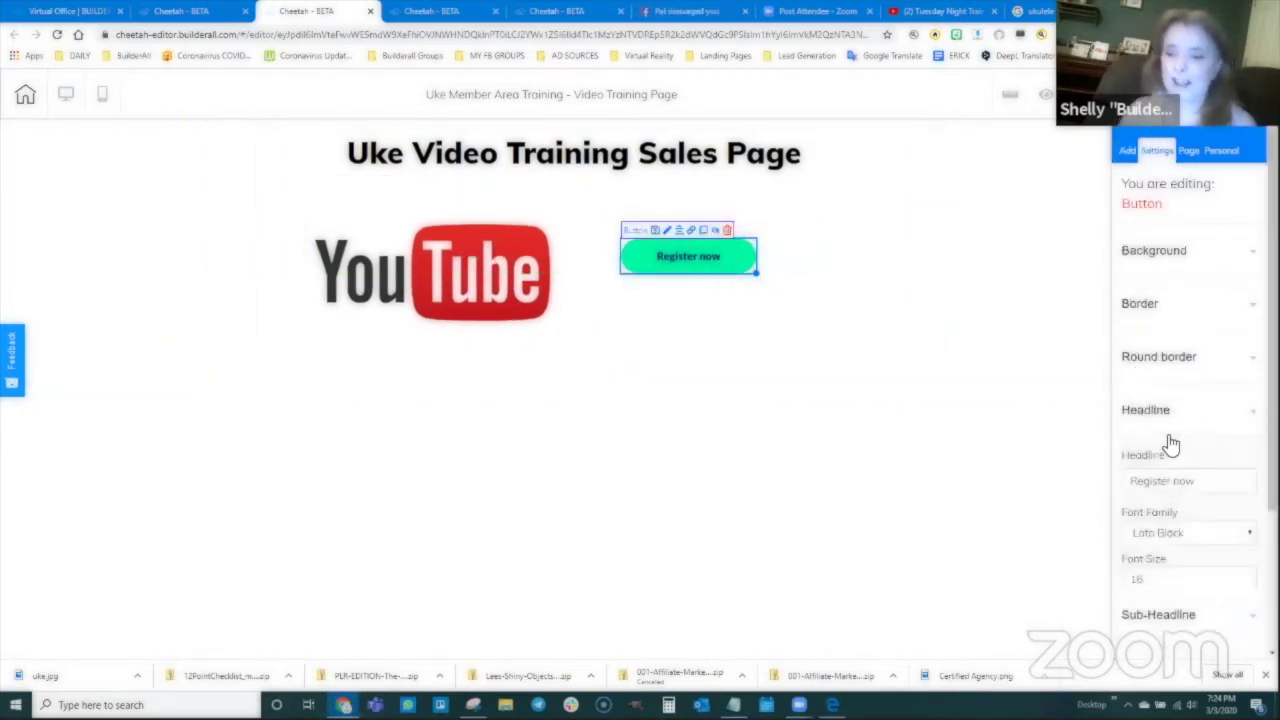
left_click_drag(1202, 485, 1121, 484)
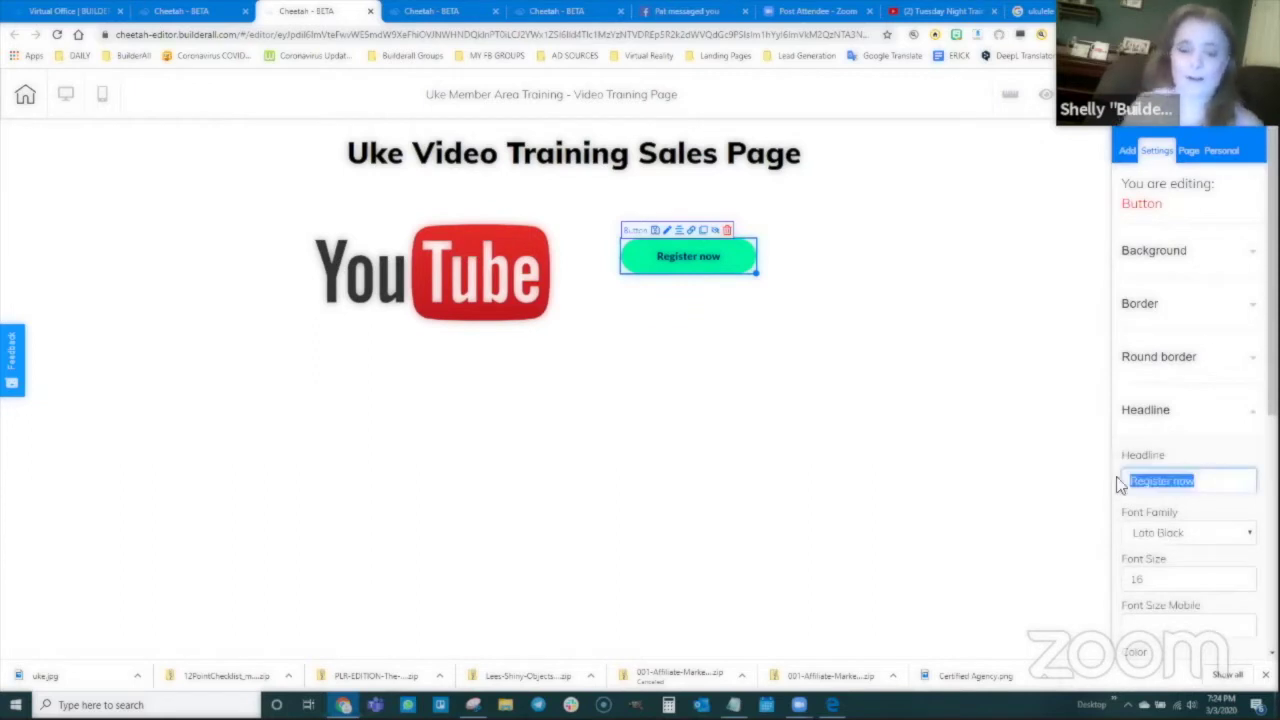
type("Buy train")
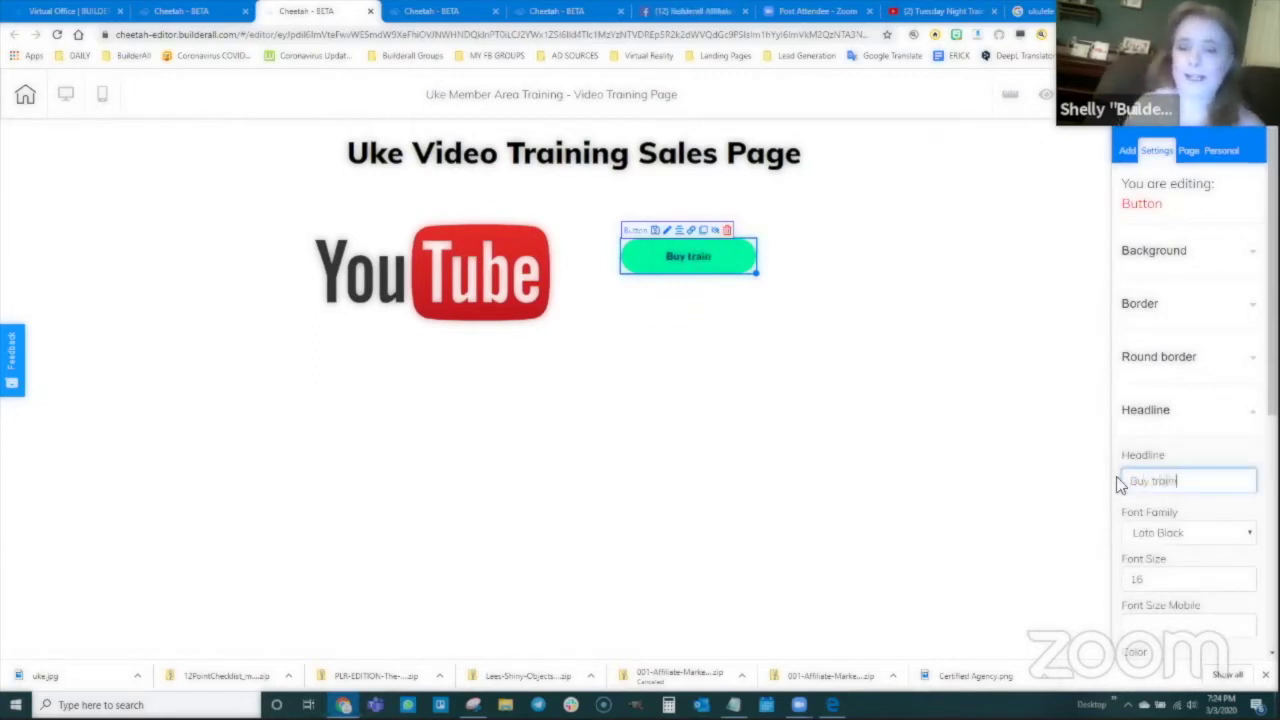
key("BackSpace")
key("BackSpace")
key("BackSpace")
key("BackSpace")
type("his ")
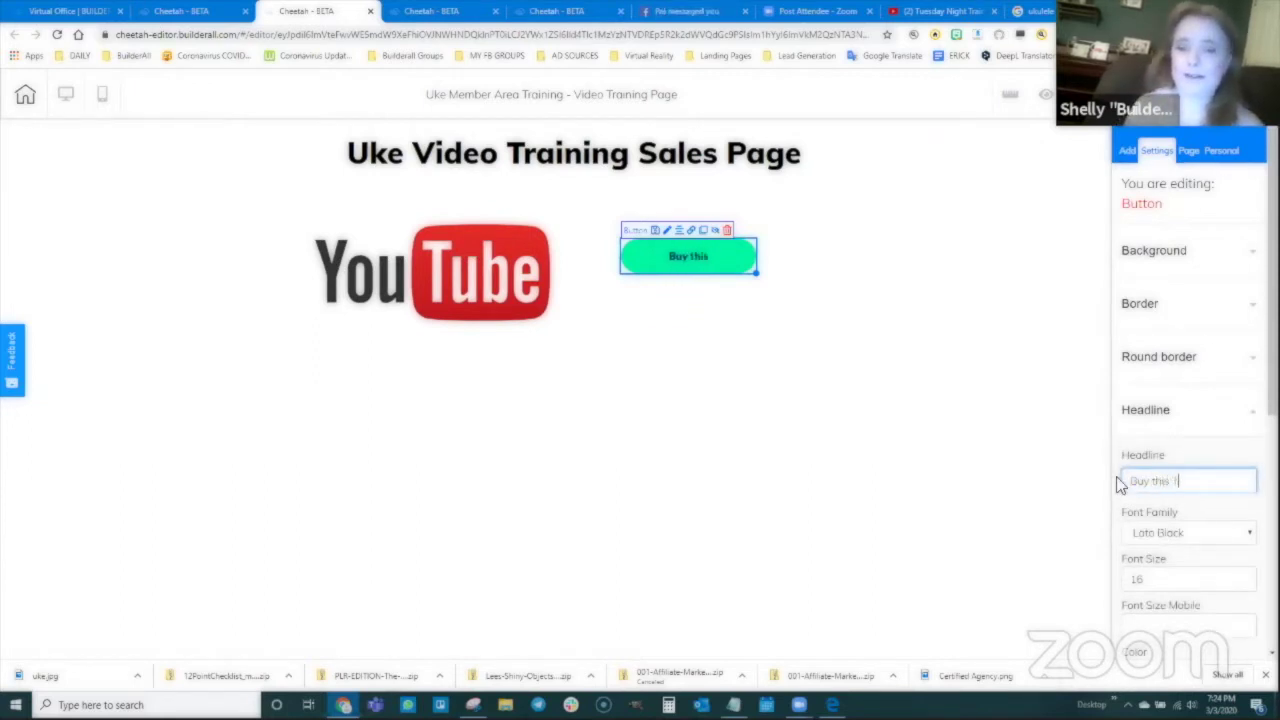
type("Training Now!")
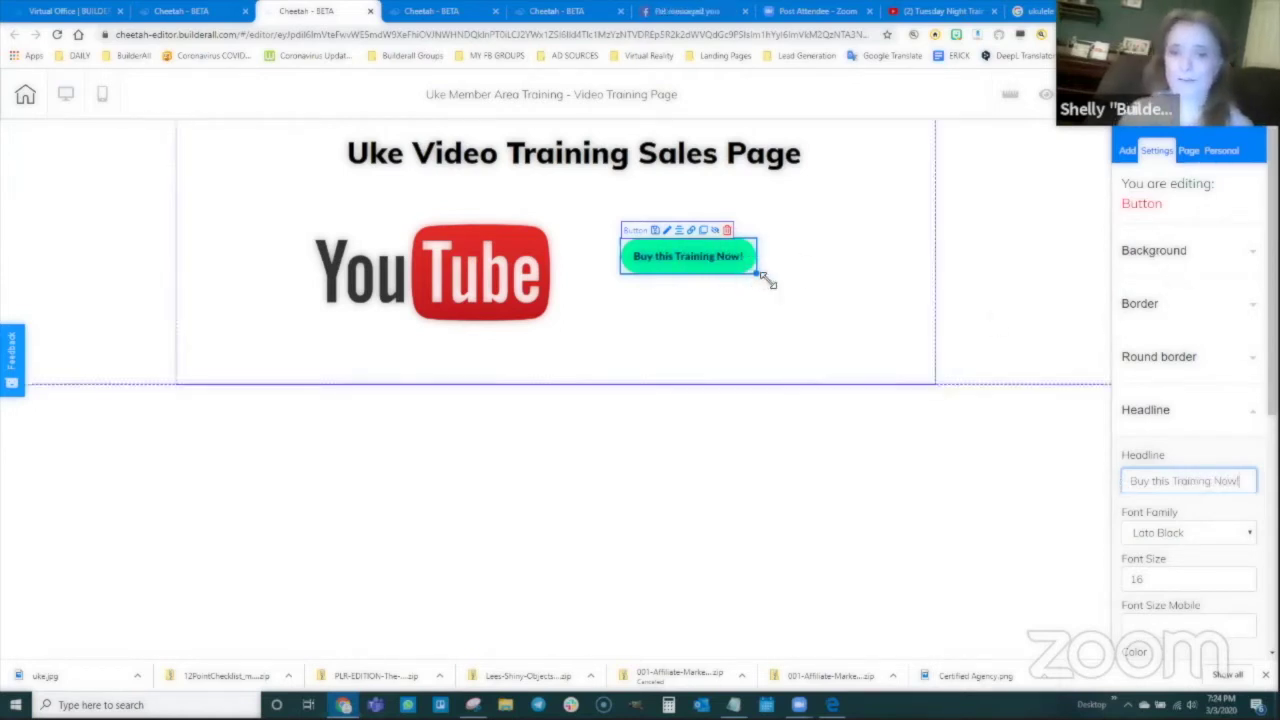
mouse_move(757, 273)
left_mouse_down()
mouse_move(826, 292)
mouse_move(746, 271)
left_mouse_up()
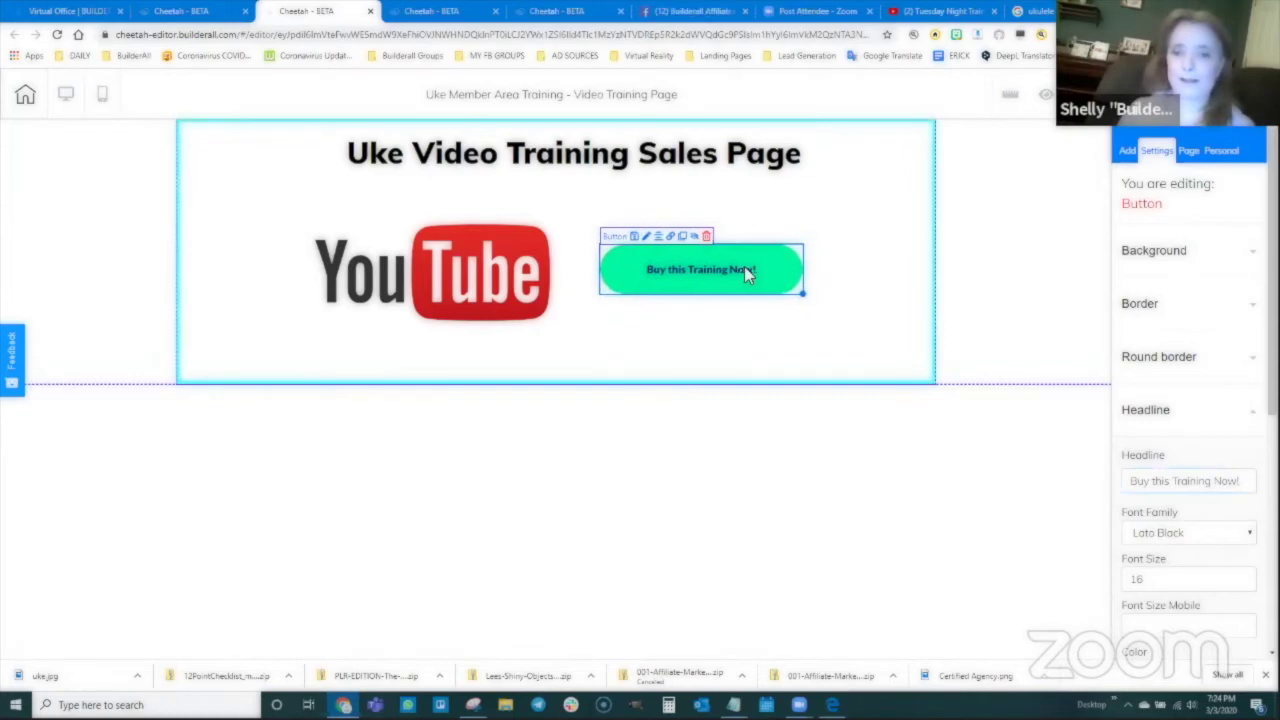
key("ctrl+s")
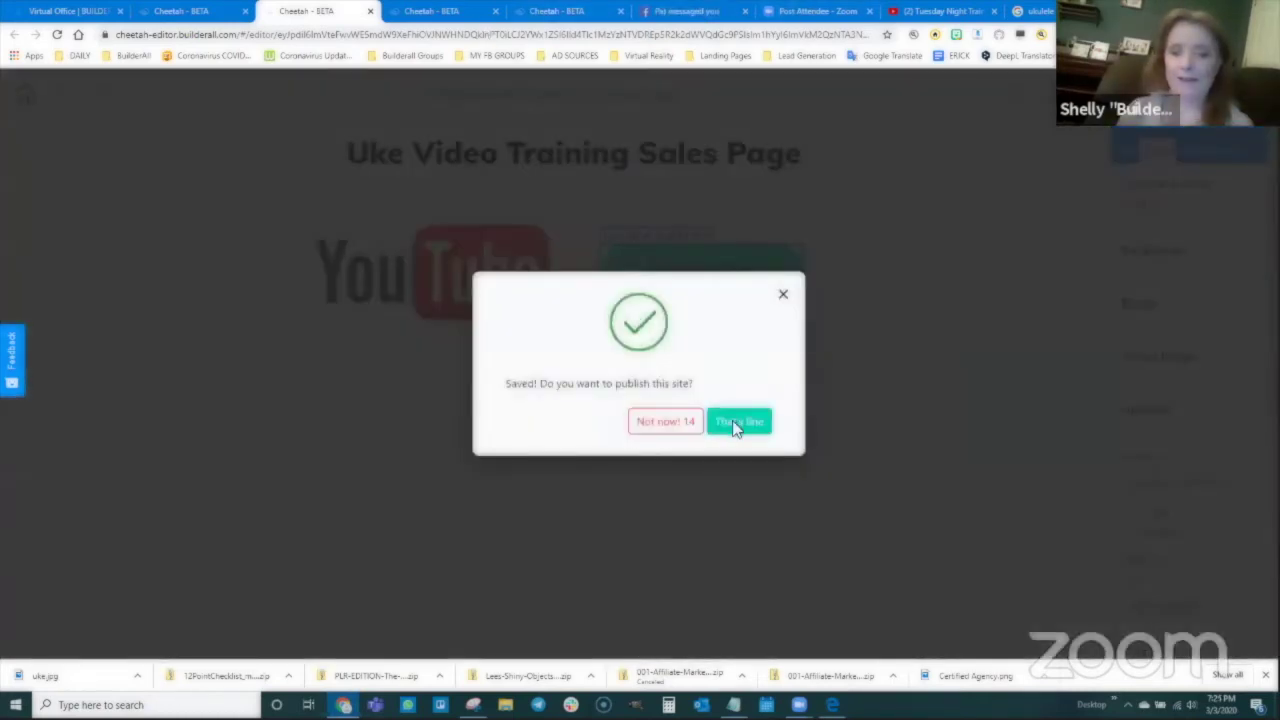
left_click(739, 421)
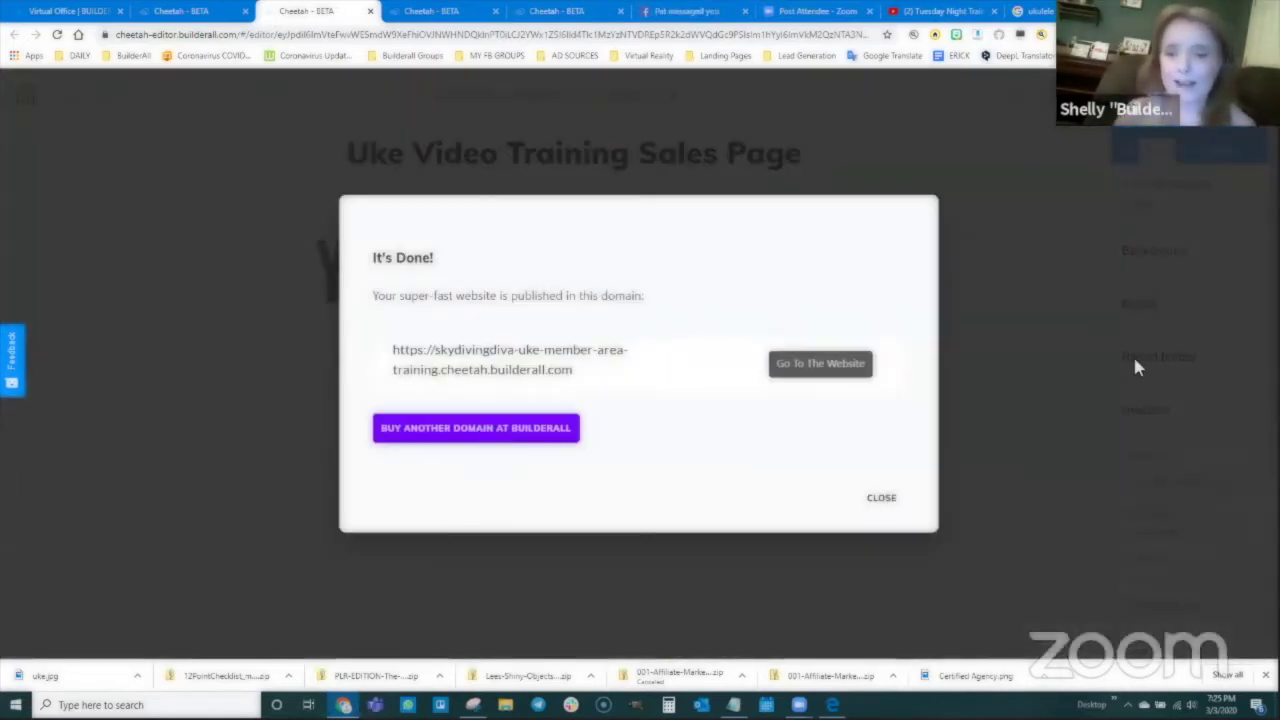
left_click(882, 499)
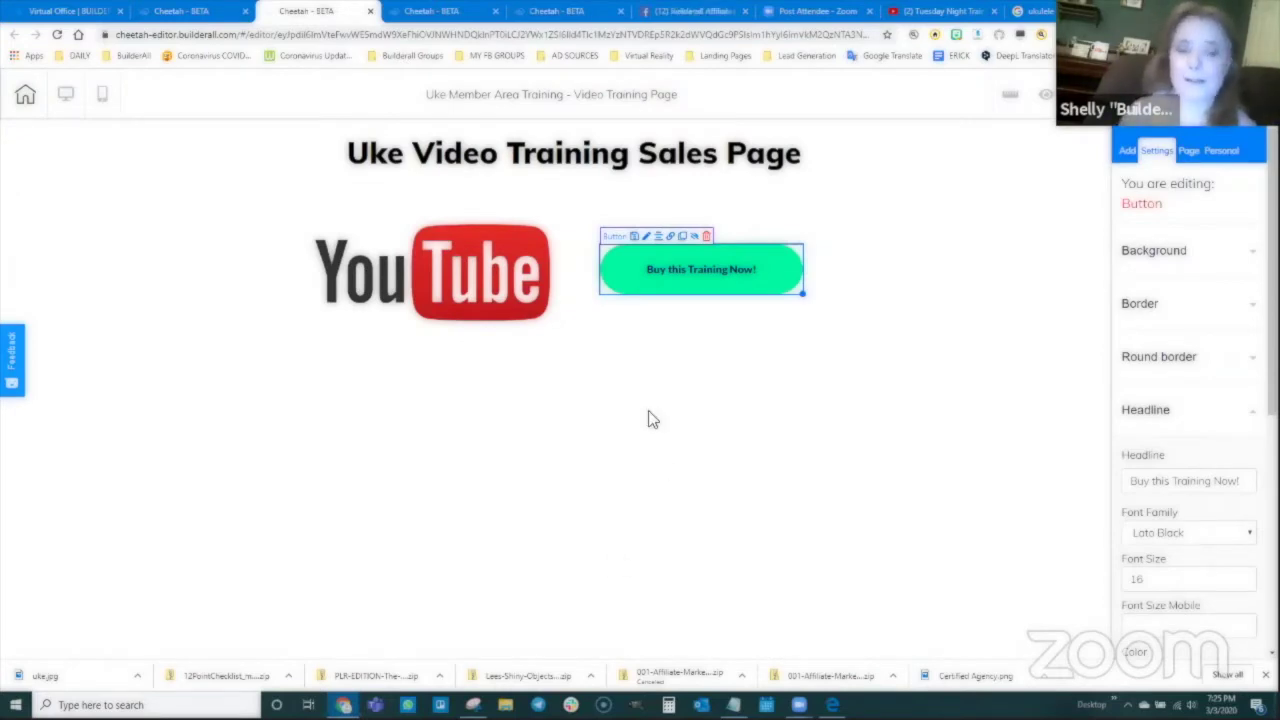
mouse_move(472, 705)
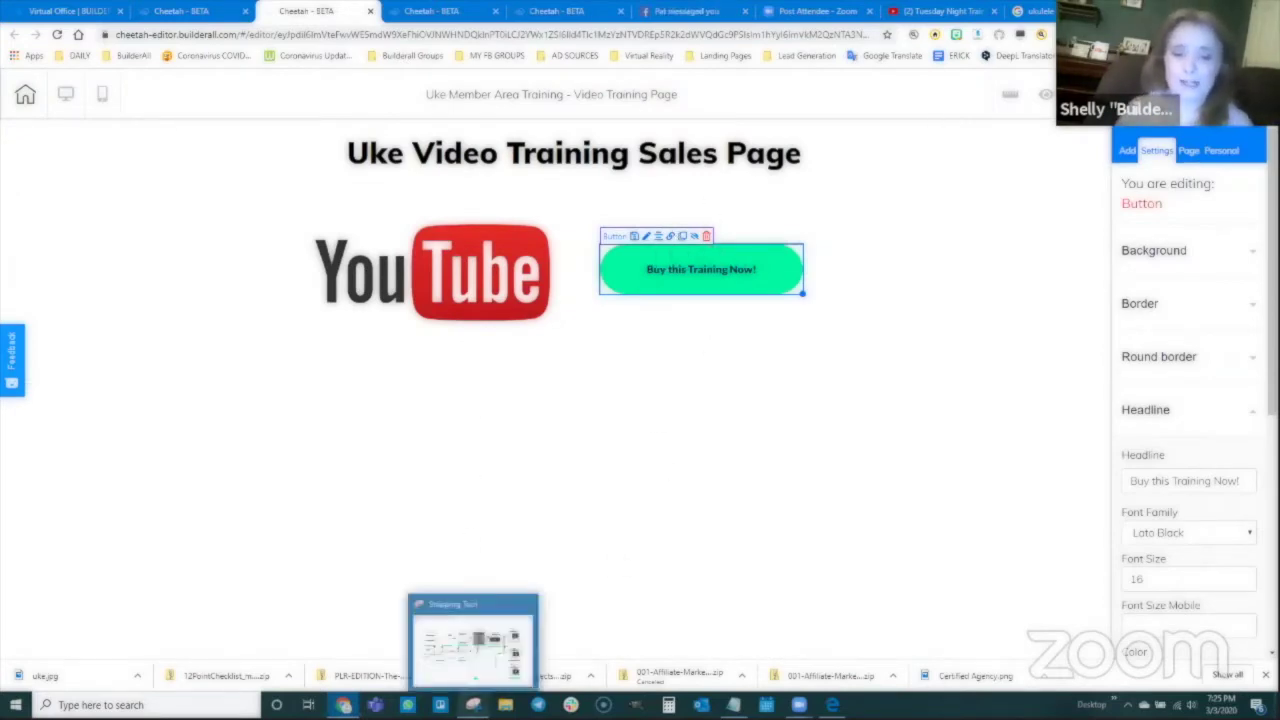
left_click(475, 640)
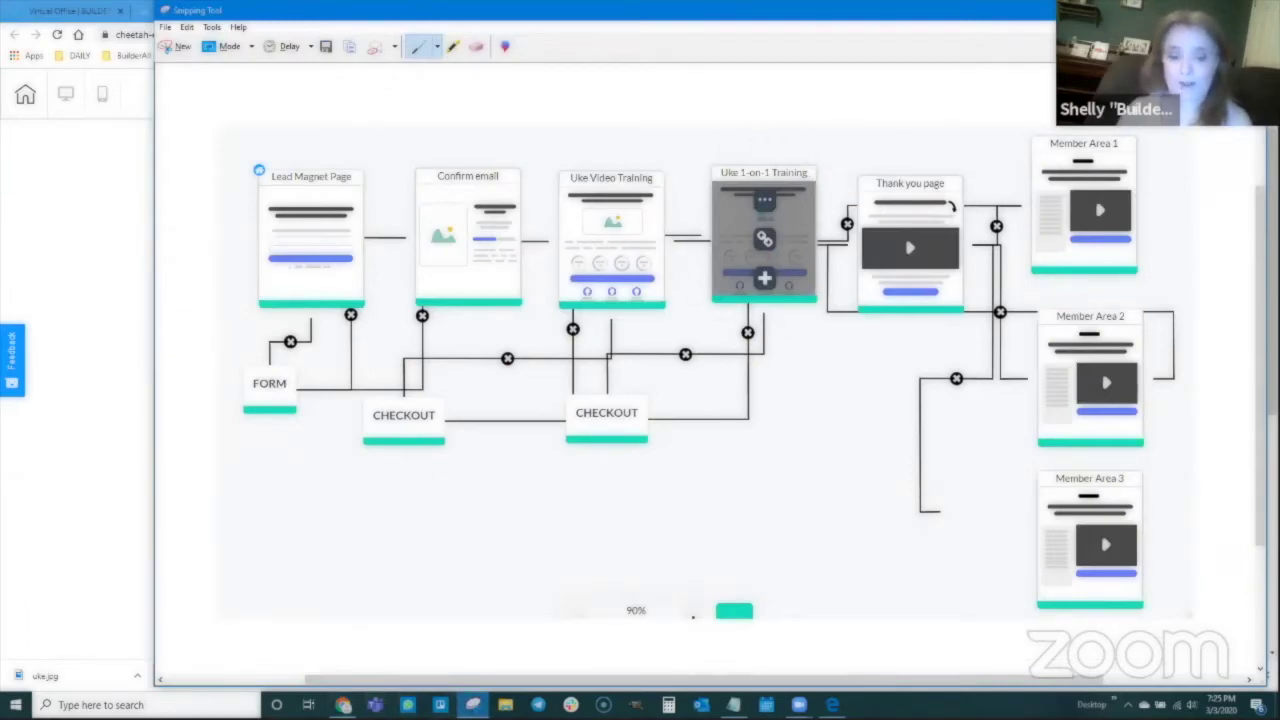
left_click(472, 705)
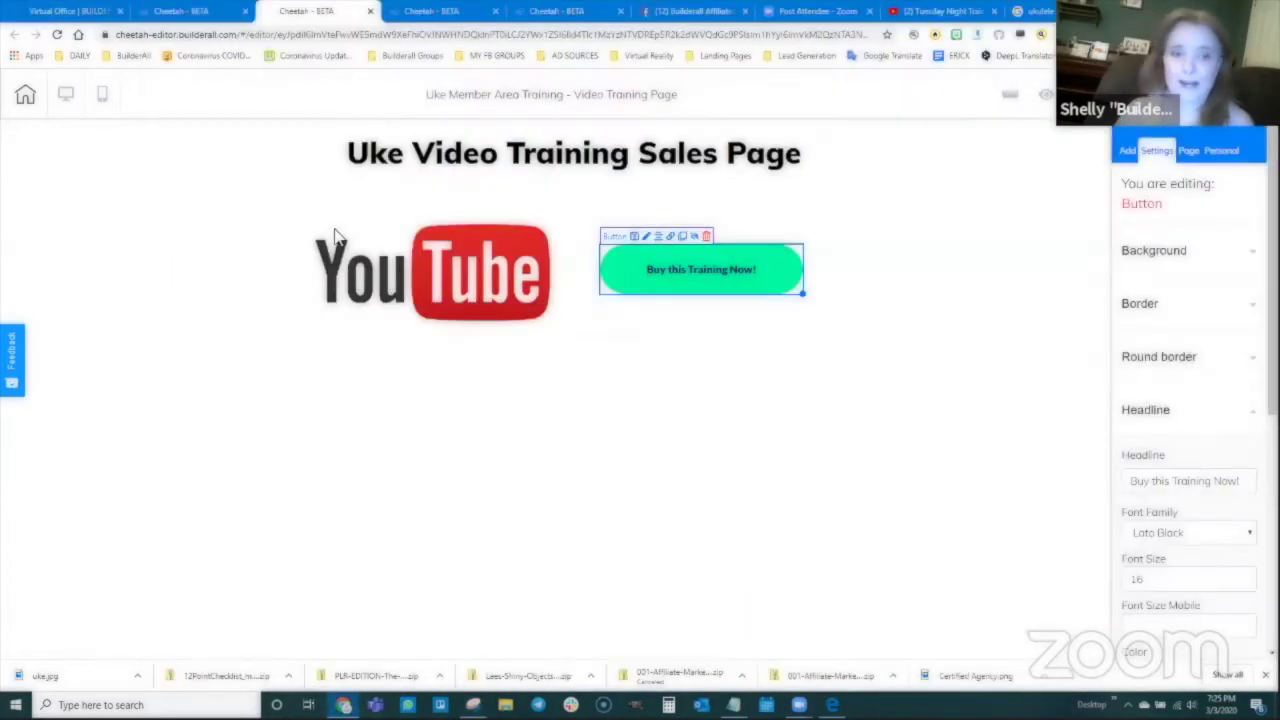
Step: Add and save a page 'One on One Training Sales Page', copying the name into Title and Description
left_click(175, 11)
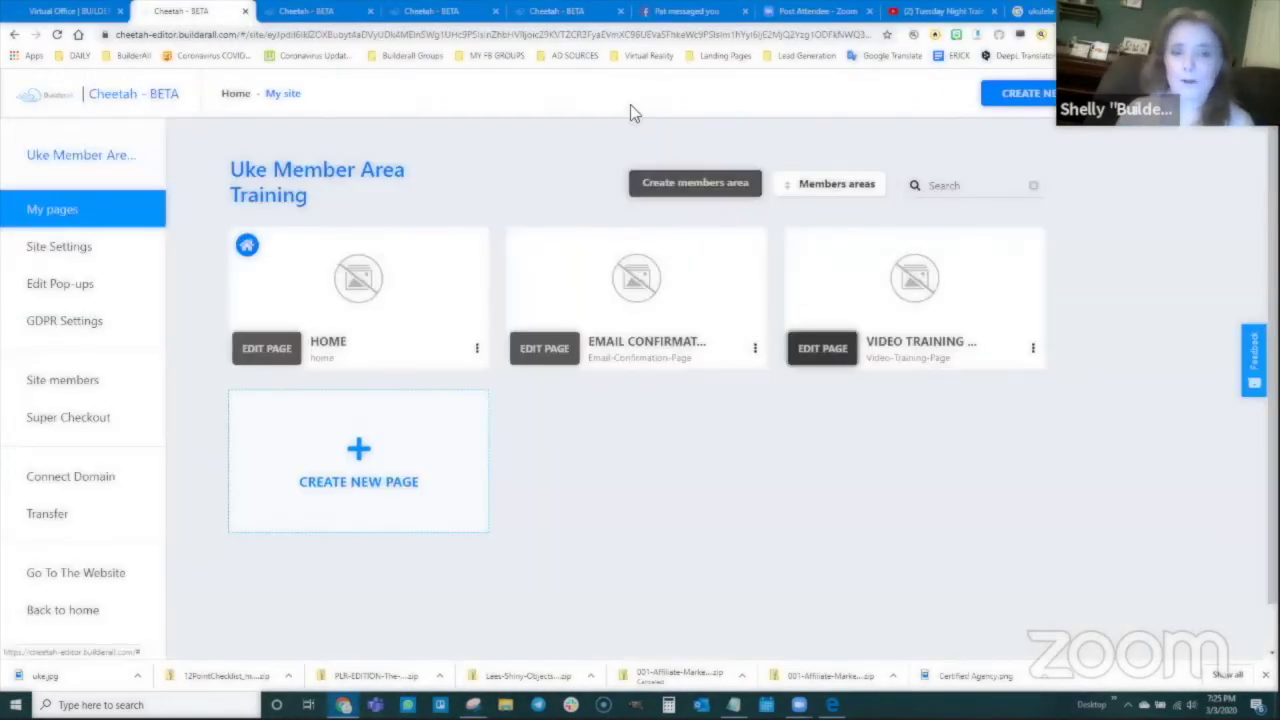
left_click(355, 452)
left_click(518, 281)
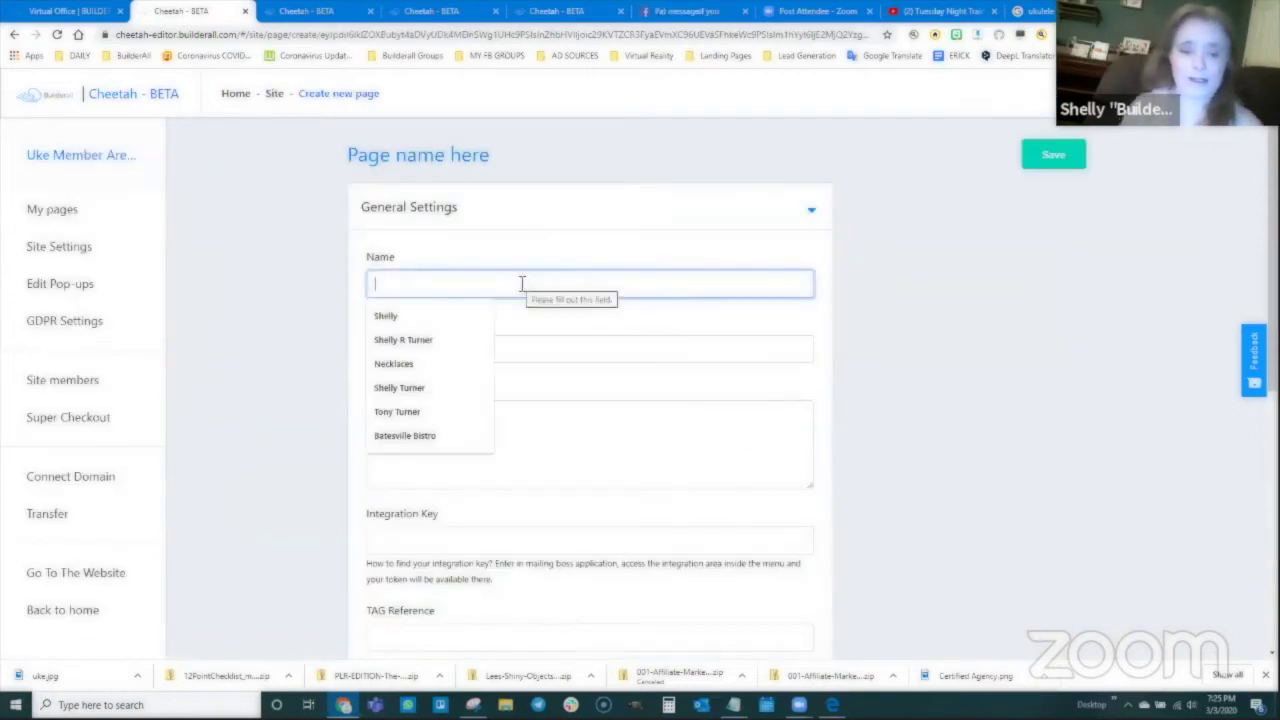
type("One on One T")
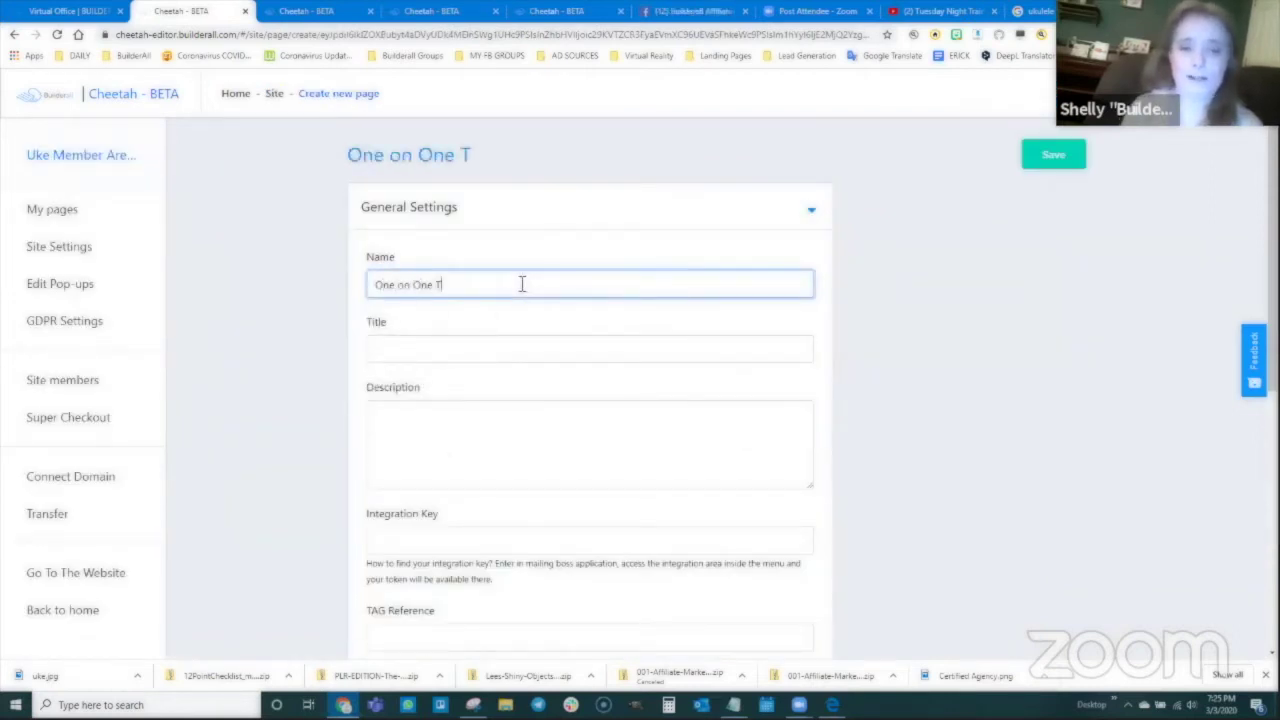
type("raining Sales Page")
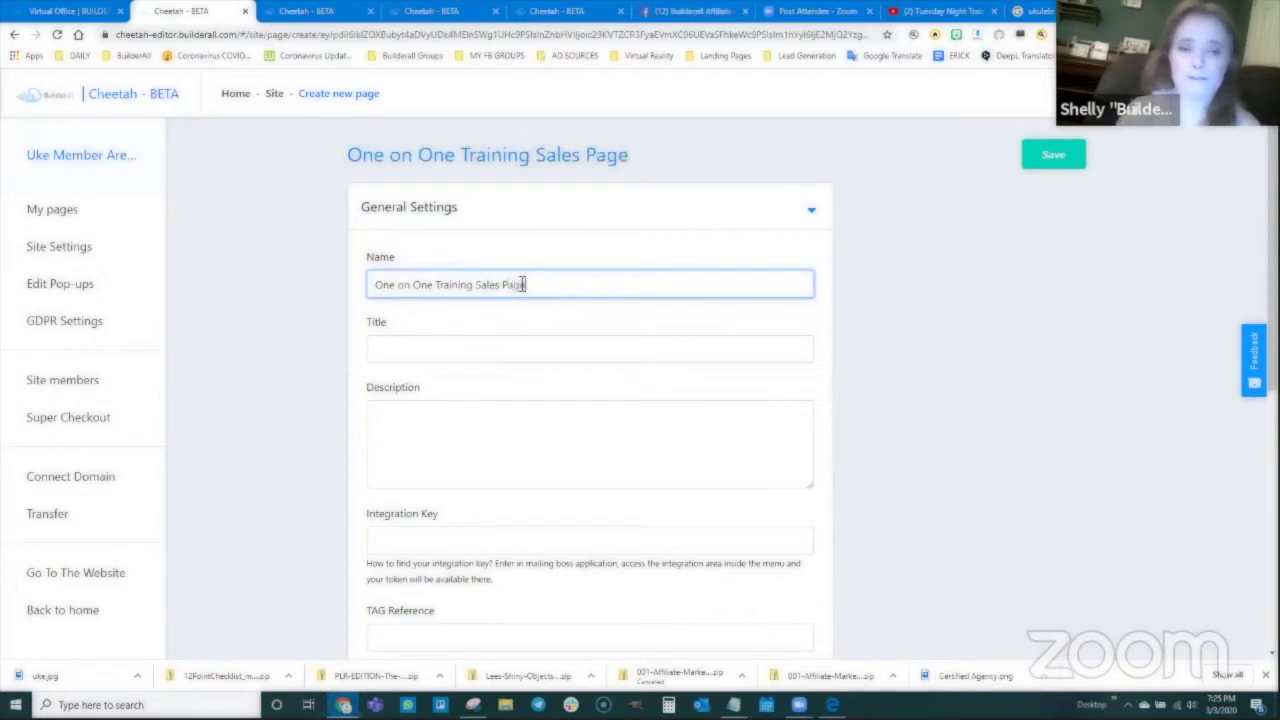
left_click_drag(551, 292, 455, 466)
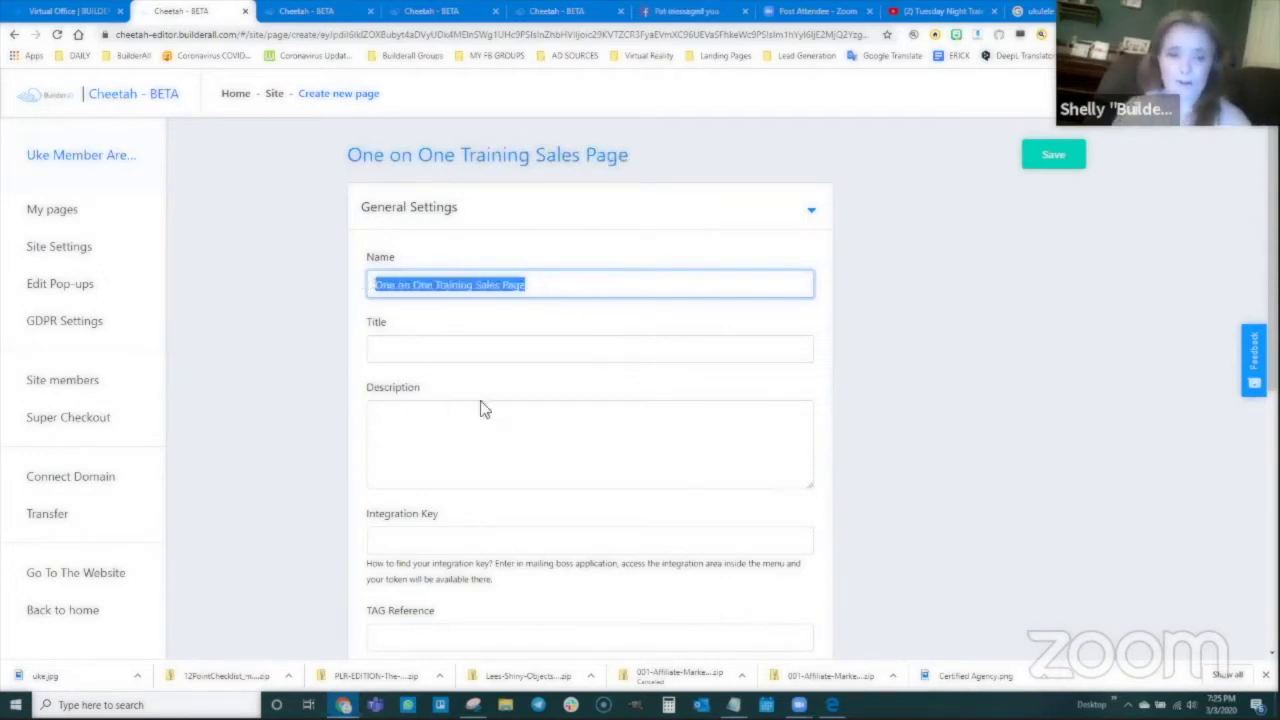
key("ctrl+c")
left_click(455, 348)
key("ctrl+v")
left_click(451, 414)
key("ctrl+v")
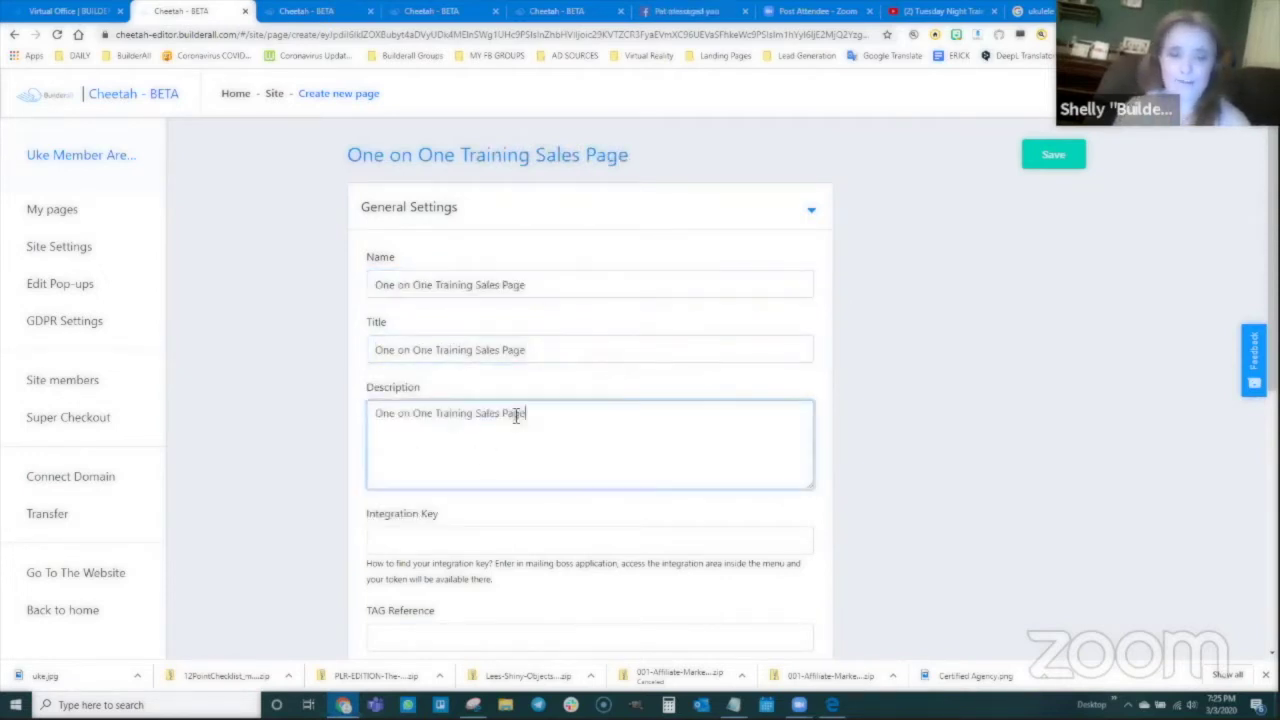
left_click(1055, 155)
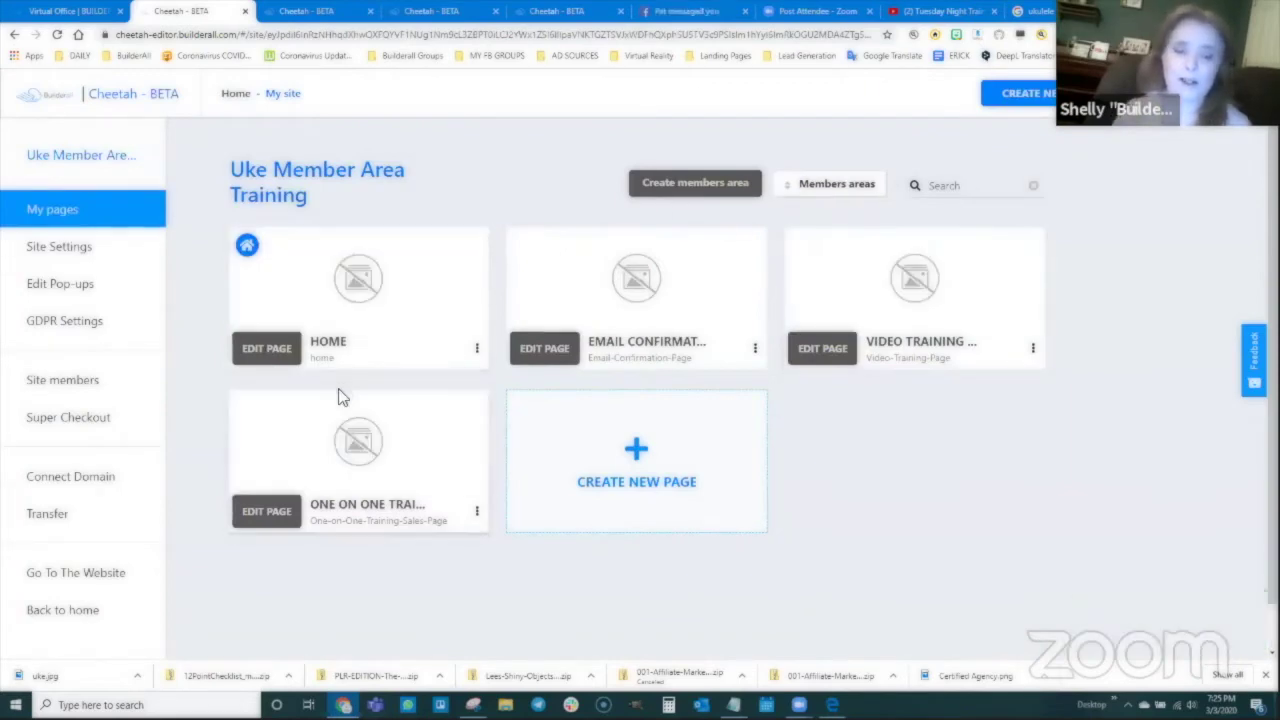
Step: Open the One on One Training Sales Page editor and add a blank panel with a Title H2 heading
left_click(271, 512)
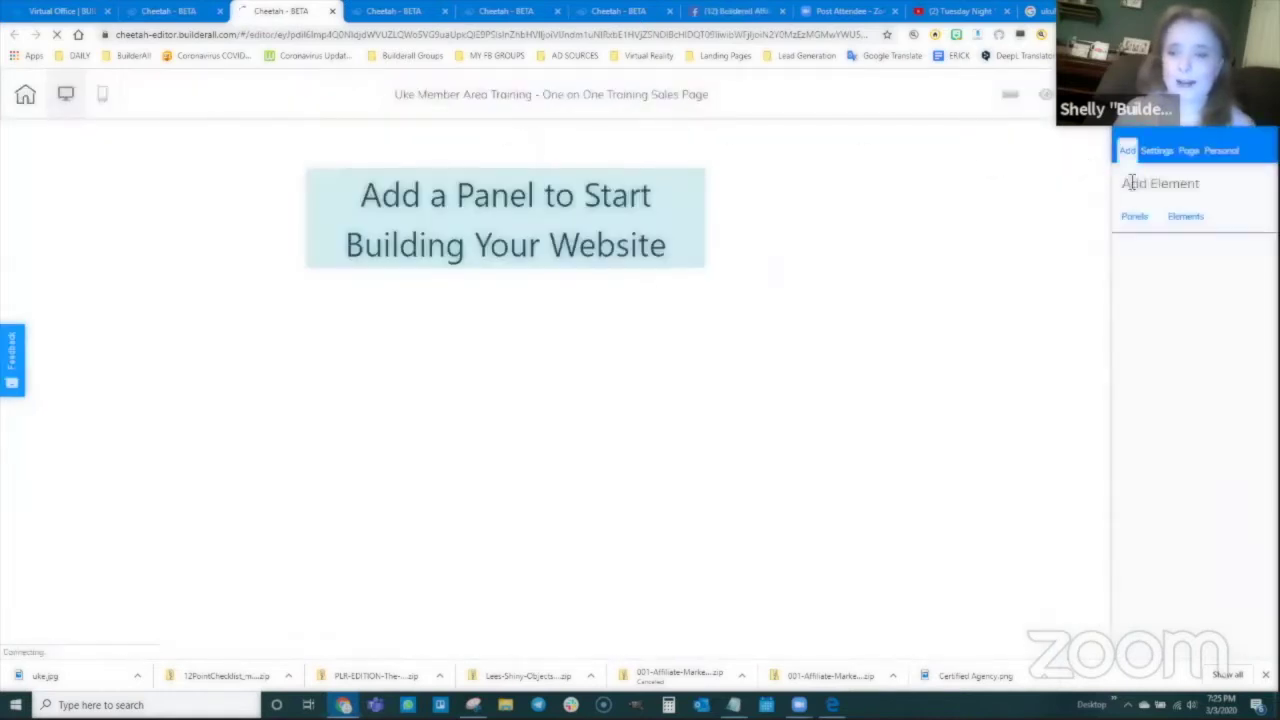
left_click(1148, 261)
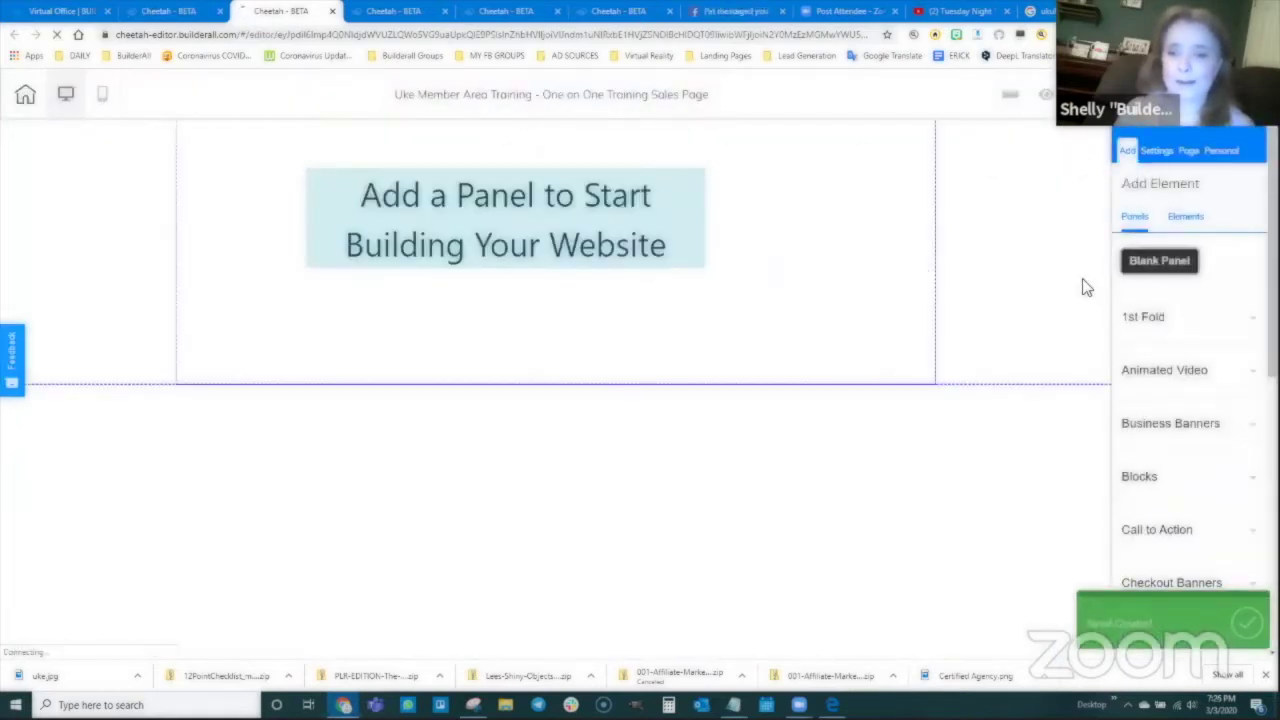
left_click(1187, 218)
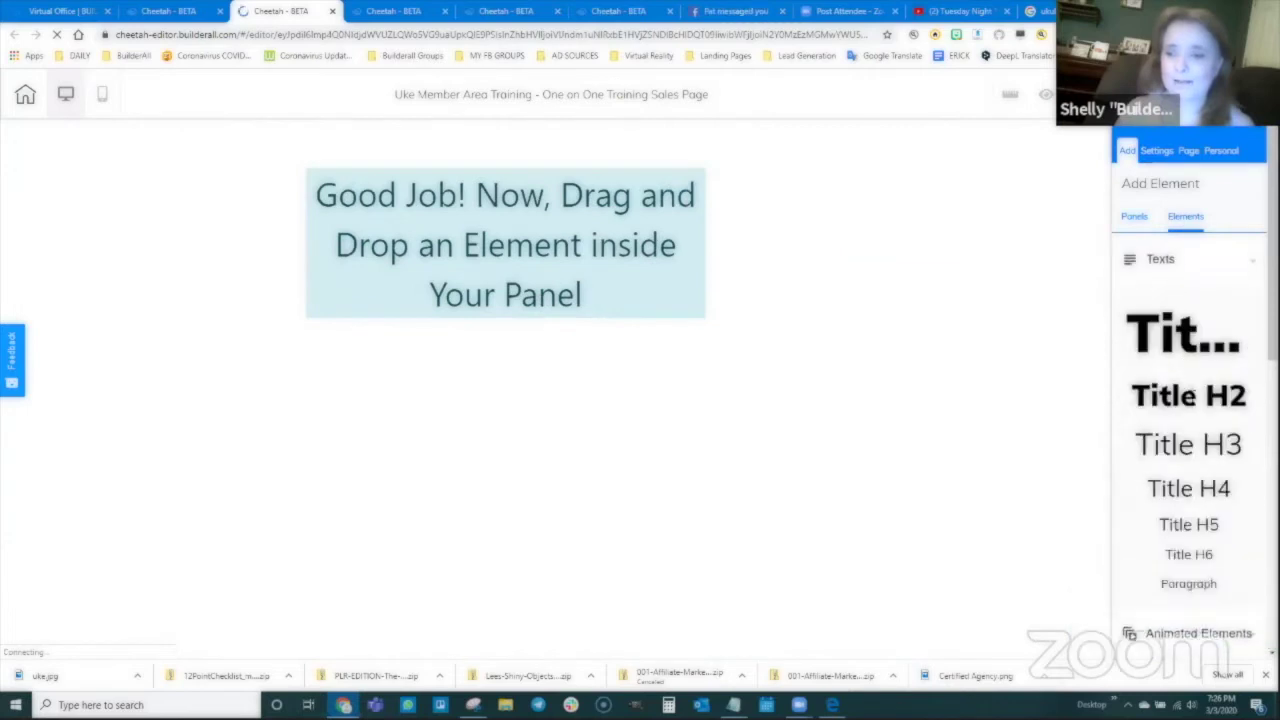
left_click_drag(1188, 395, 527, 190)
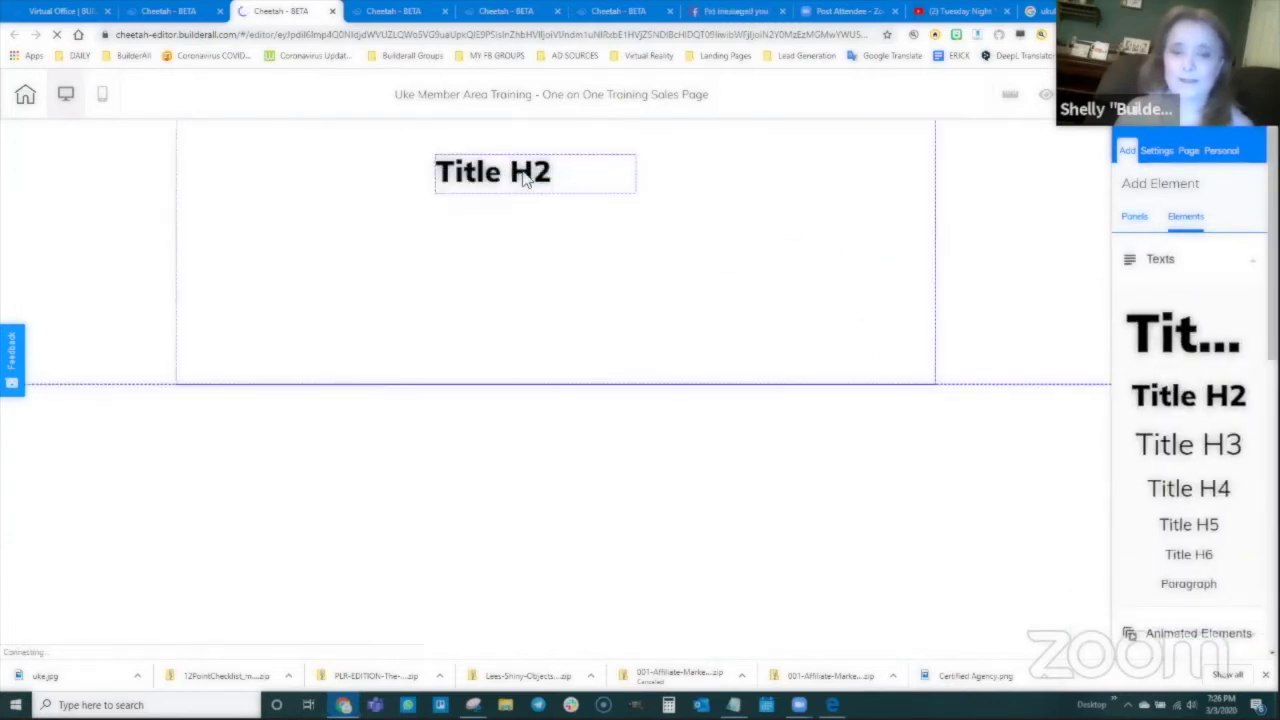
Step: Make the heading read 'One on One Training Sales Page', centred on one line at the panel top
double_click(527, 175)
triple_click(527, 172)
left_click(647, 120)
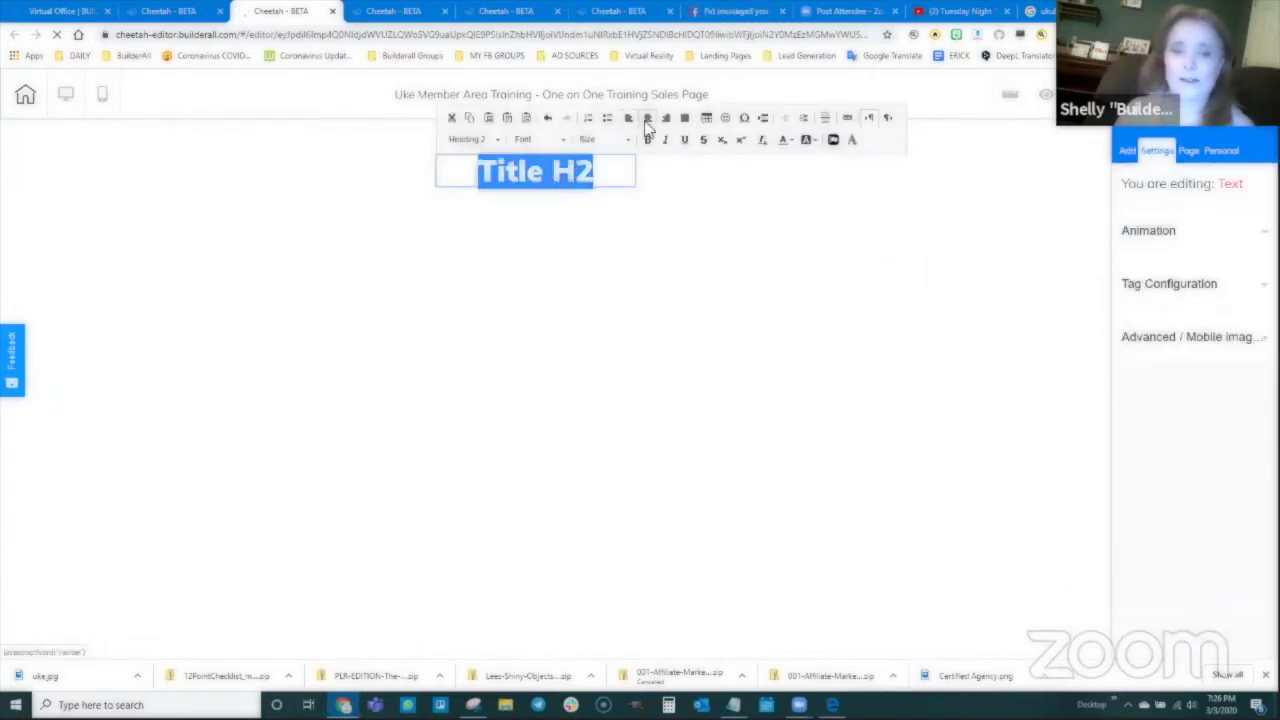
type("One on One")
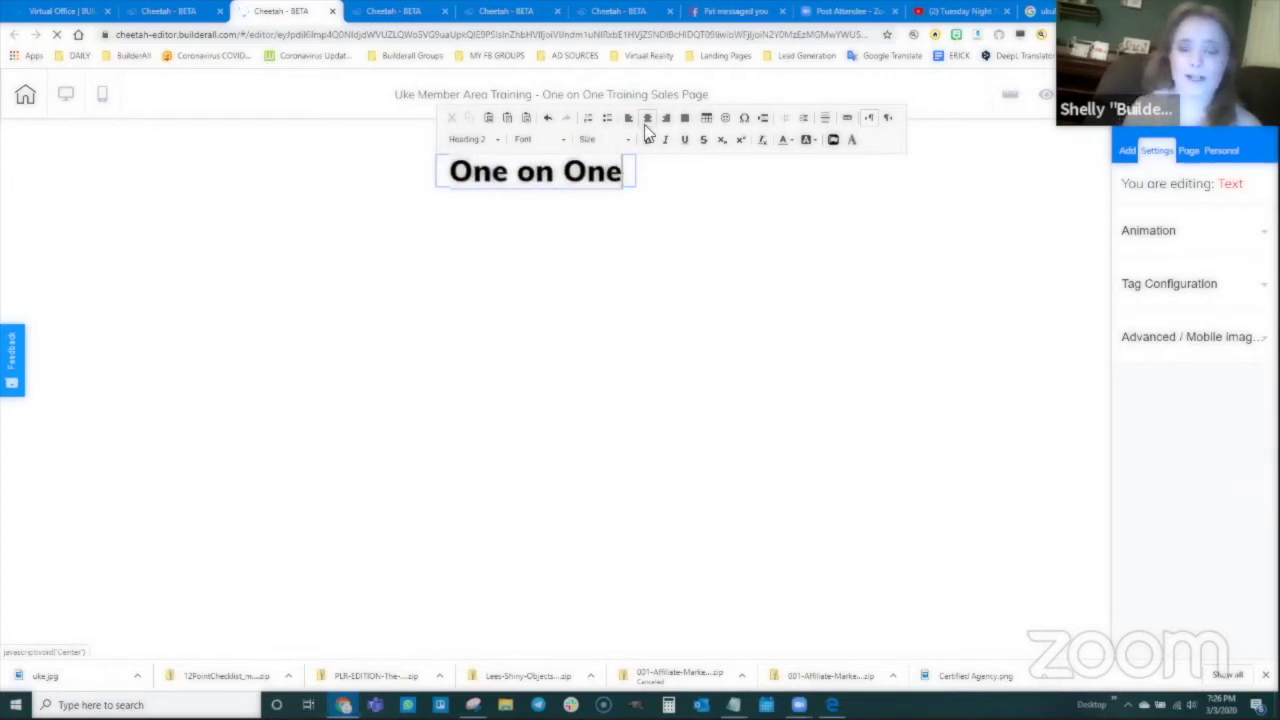
type(" Training Sales Page")
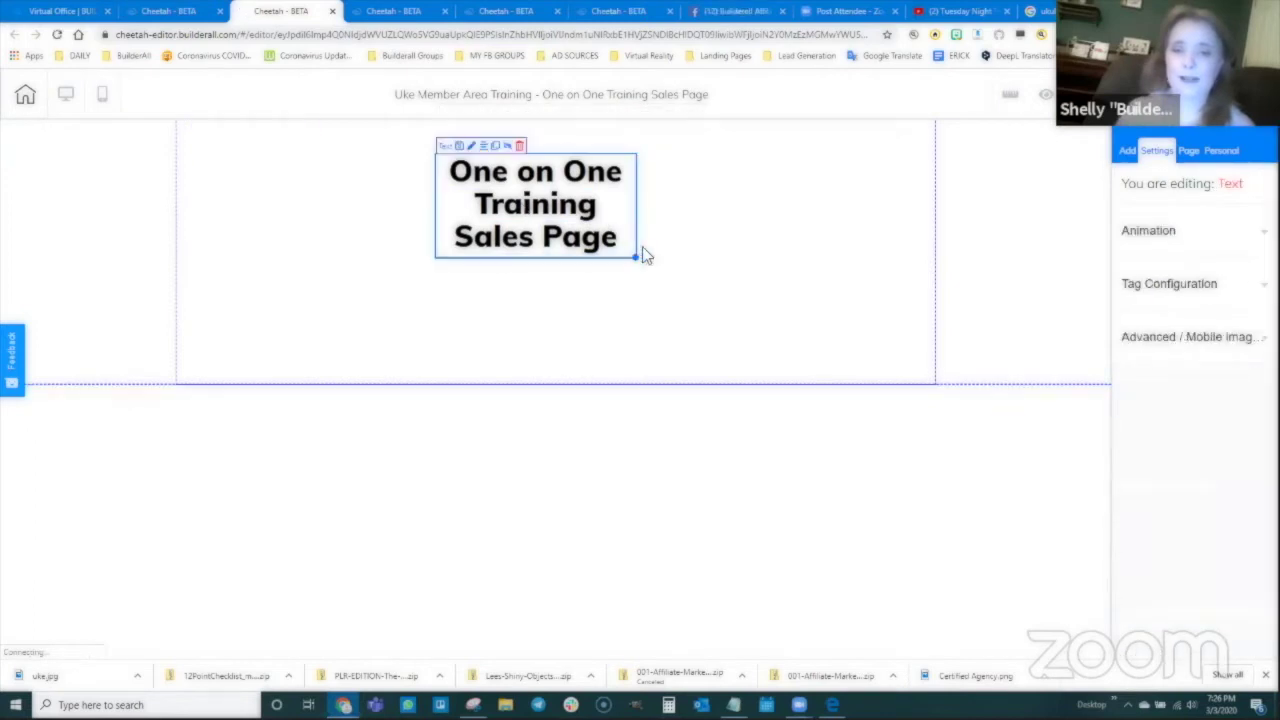
left_click_drag(640, 252, 976, 168)
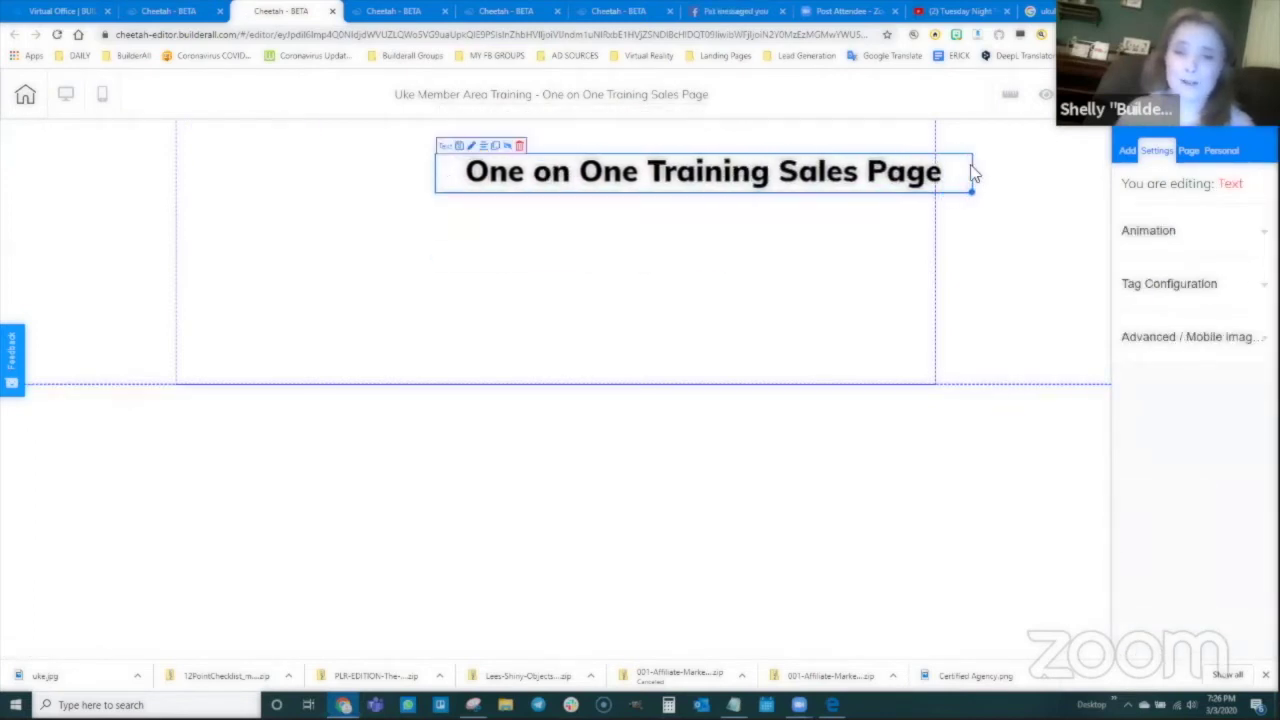
left_click_drag(766, 164, 625, 157)
left_click(628, 165)
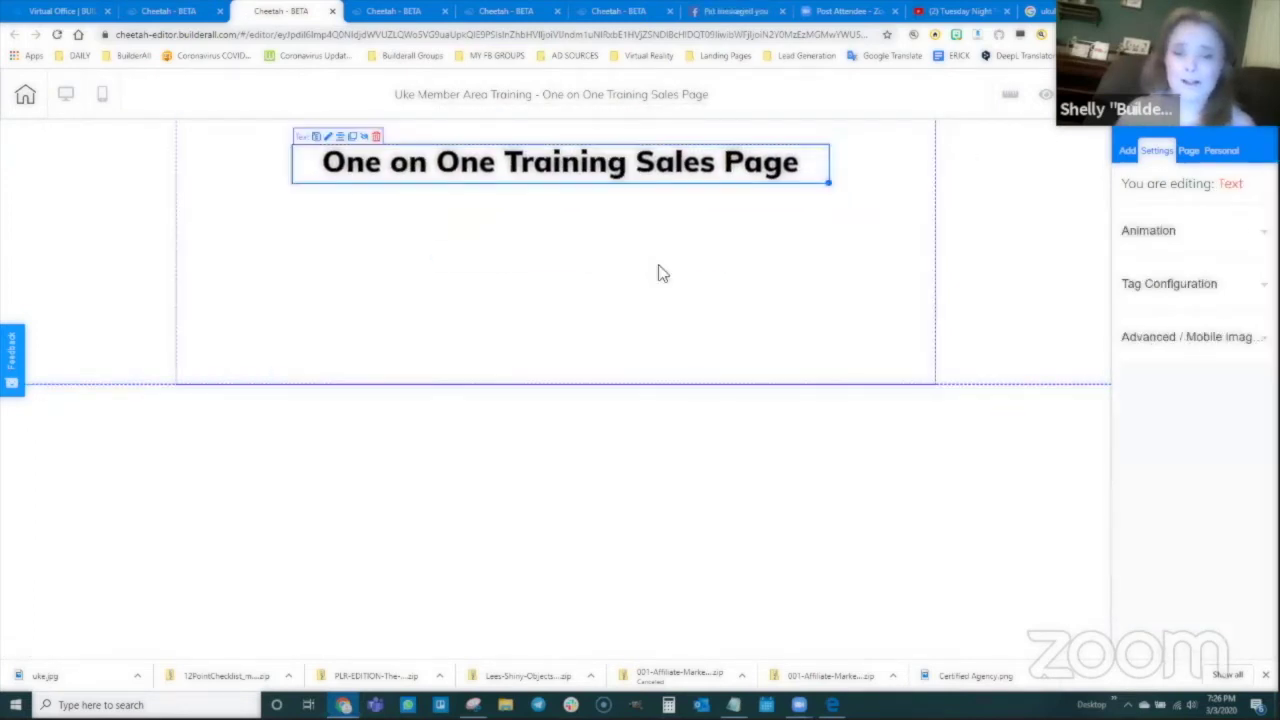
Step: Add a YouTube video element below the heading
left_click(1130, 151)
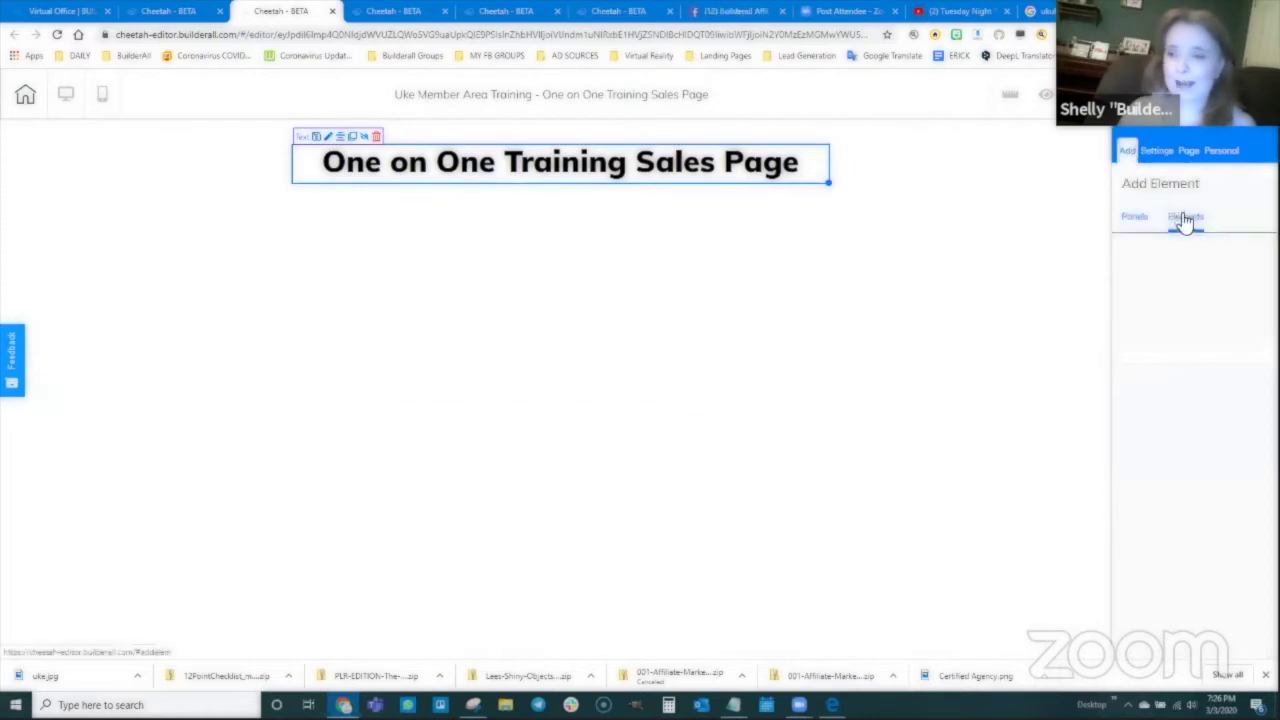
left_click(1186, 217)
scroll(1205, 470, "down", 10)
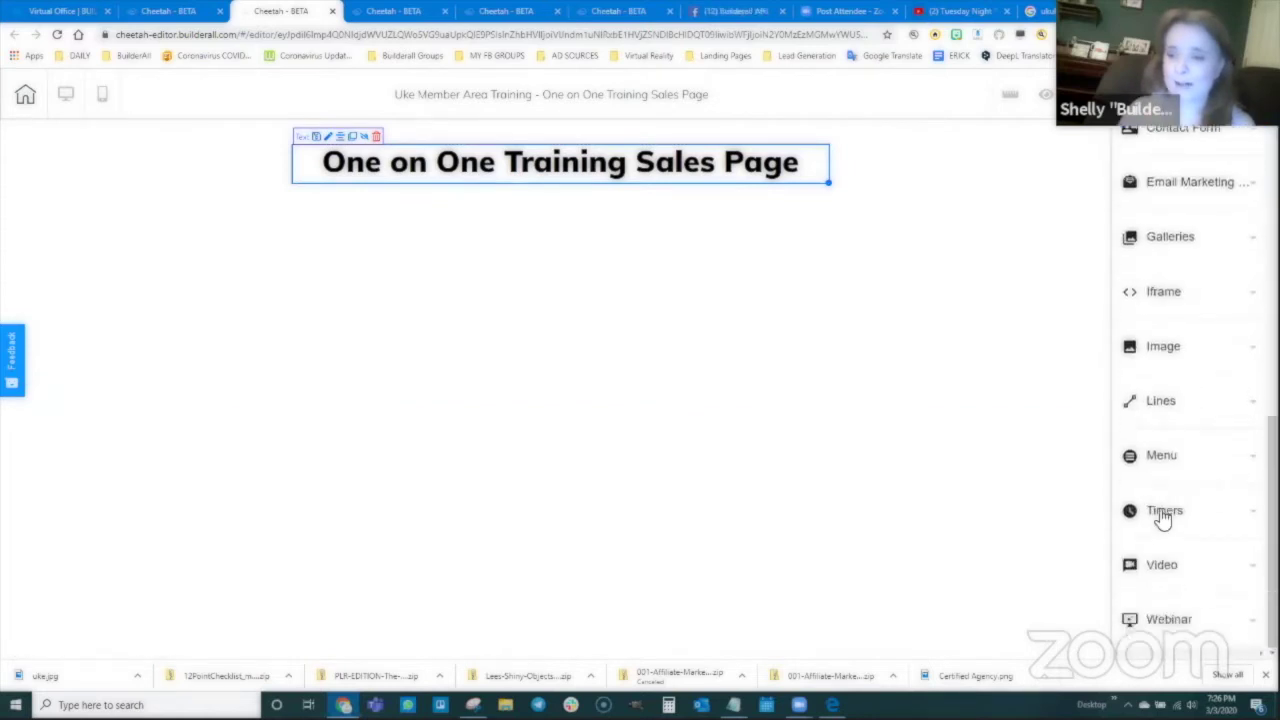
left_click(1162, 564)
left_click_drag(1193, 533, 362, 296)
left_click(390, 277)
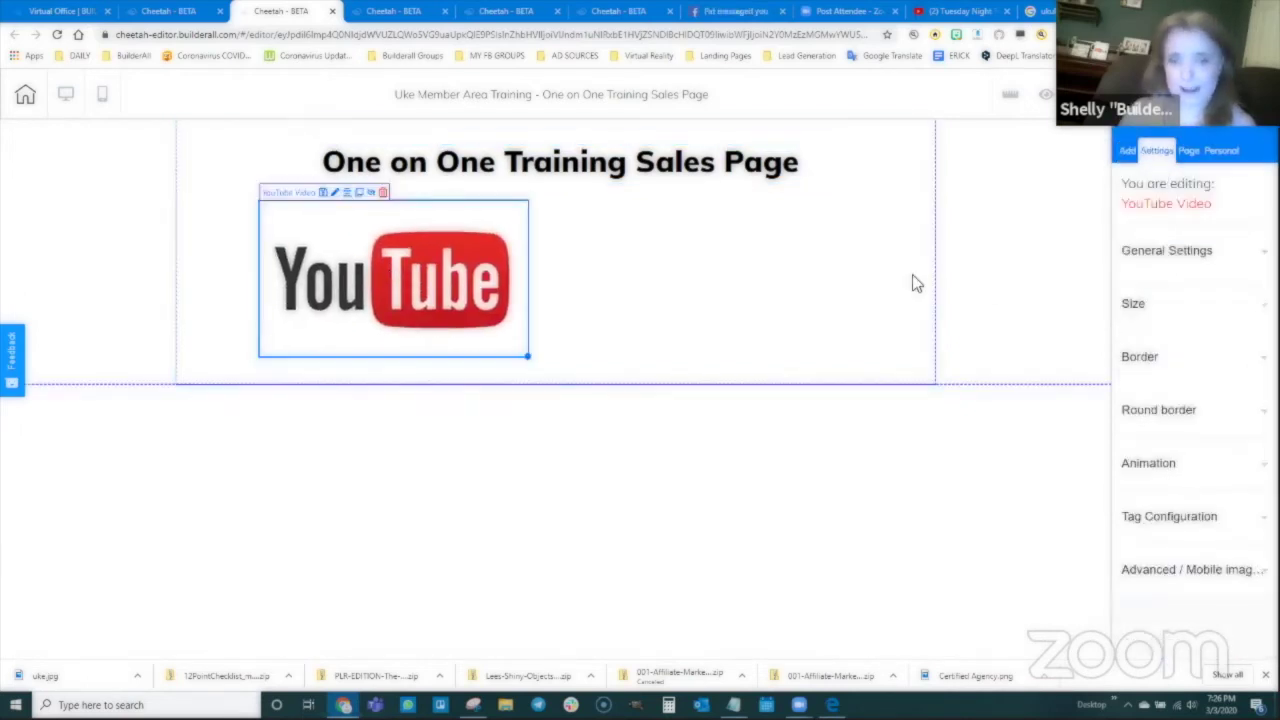
Step: Place a green Register now button beside the video
left_click(1123, 150)
left_click(1183, 220)
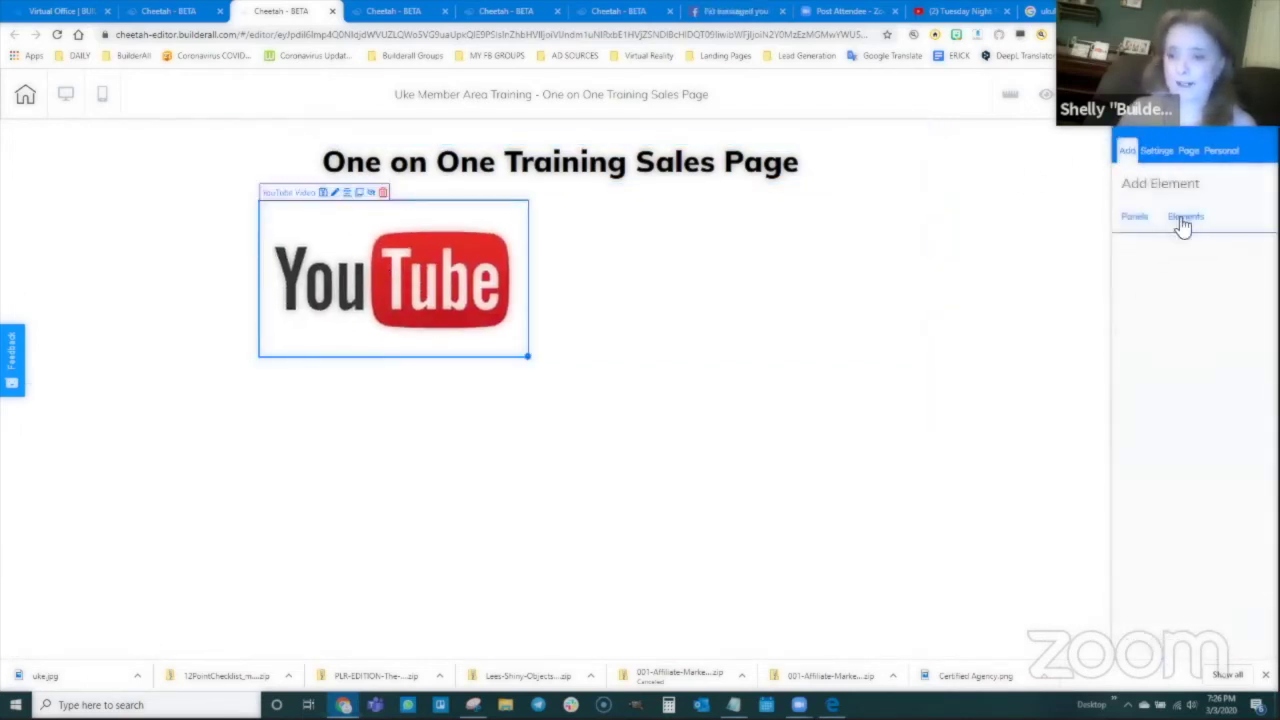
left_click(1168, 425)
scroll(1185, 440, "down", 1)
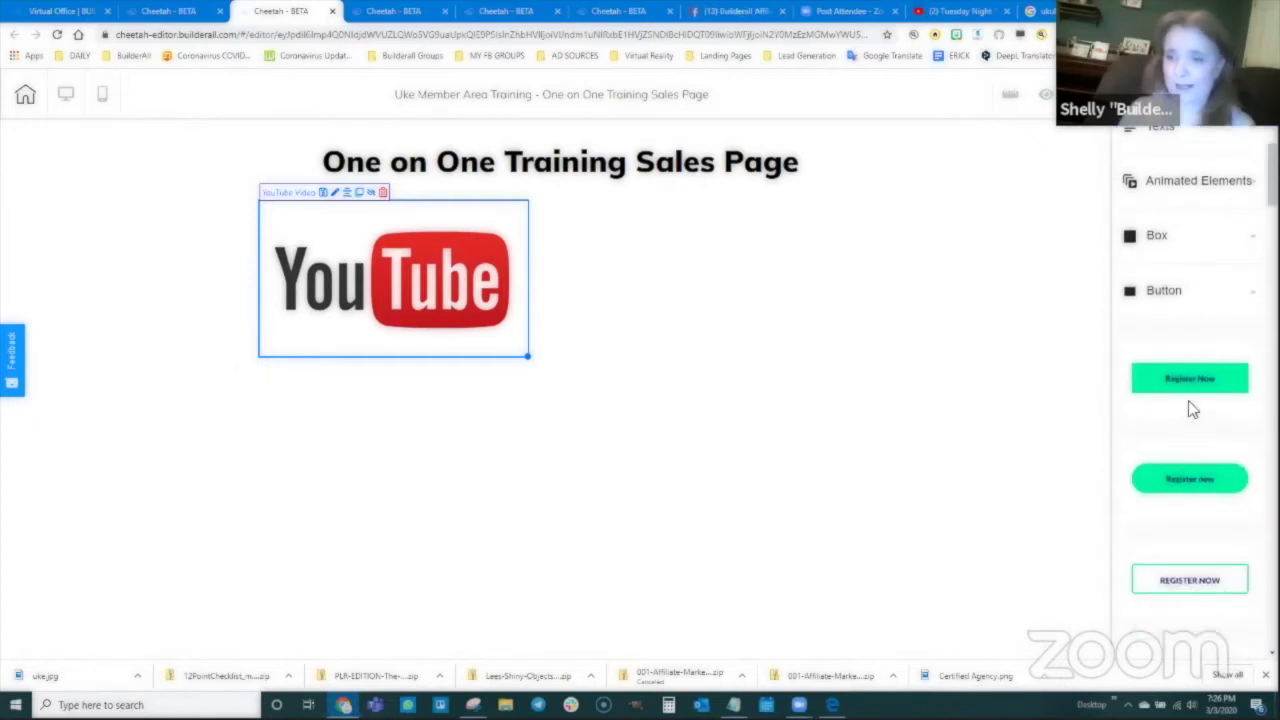
left_click_drag(1200, 481, 752, 274)
Step: Change the button label from 'Register now' to 'Buy One on One Training!'
left_click(1160, 414)
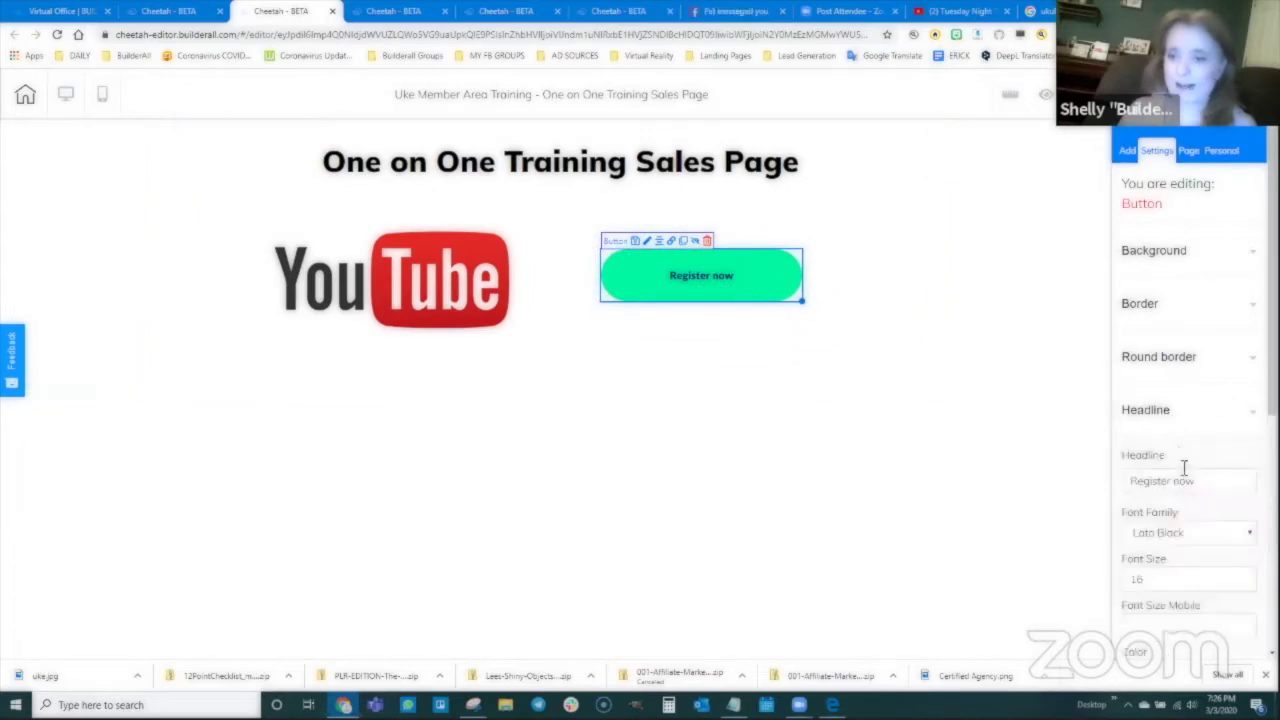
left_click_drag(1214, 482, 1137, 485)
type("Buy")
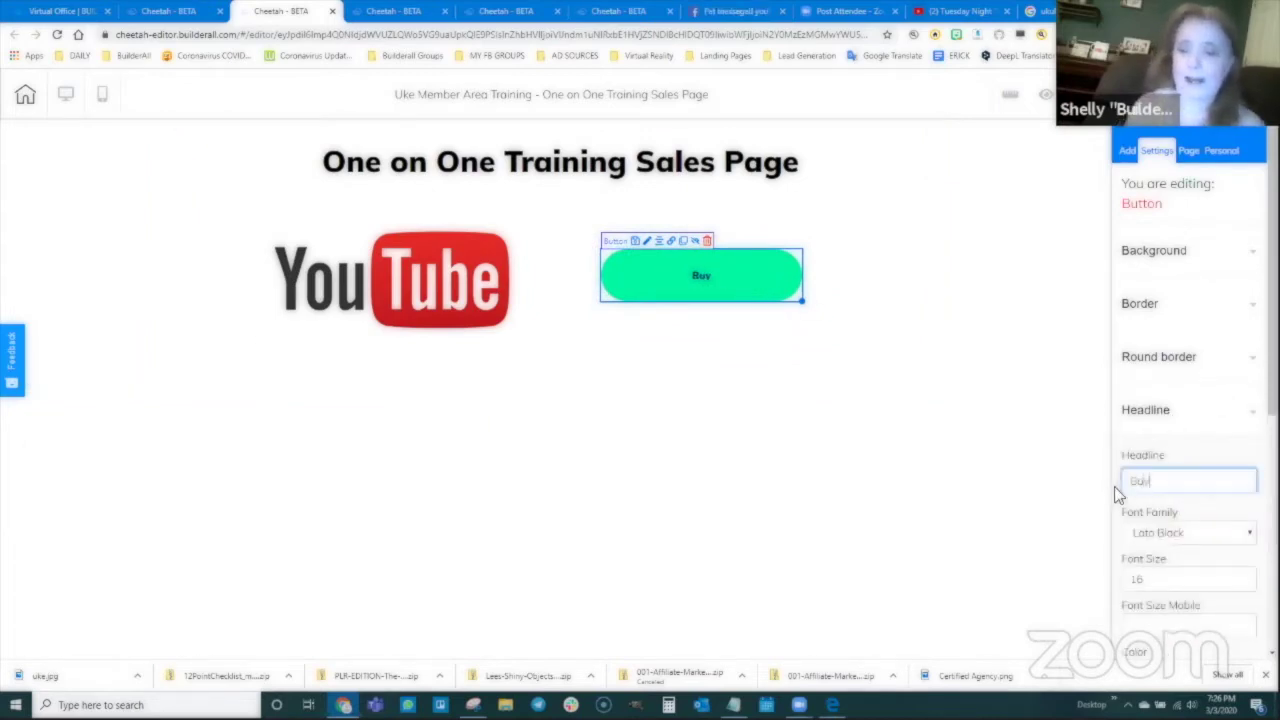
type(" One on One")
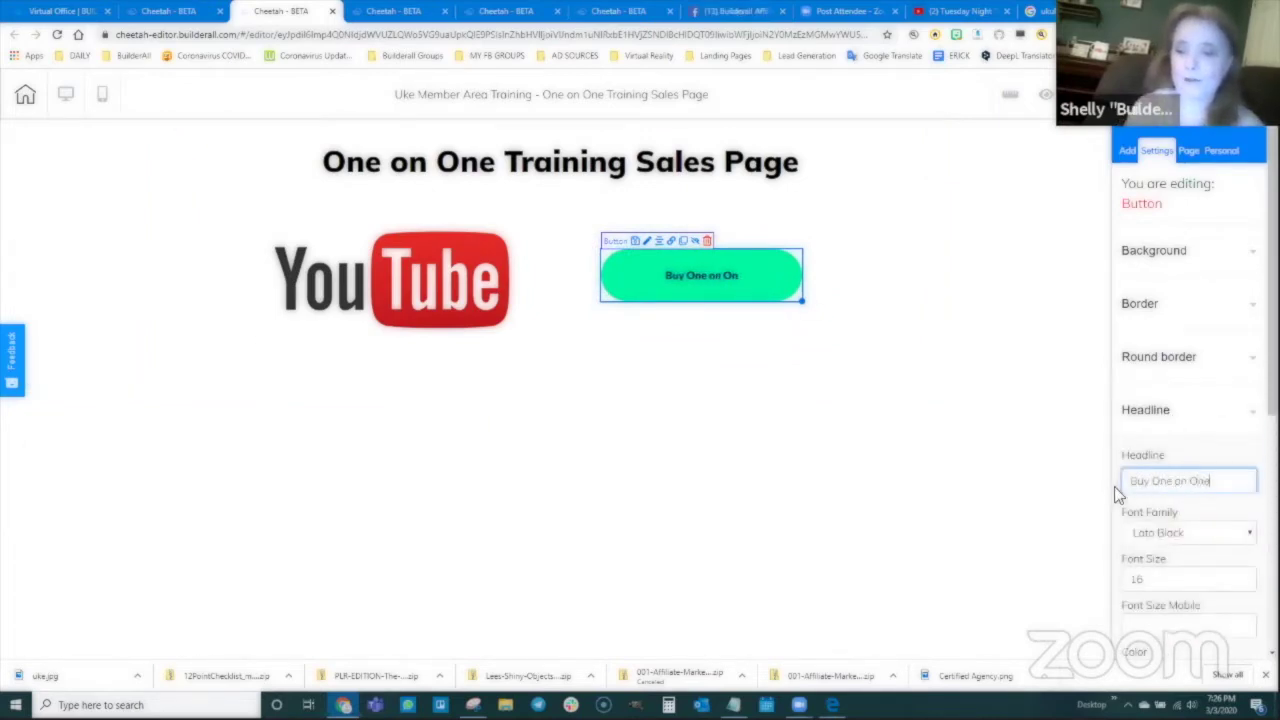
type(" Training!")
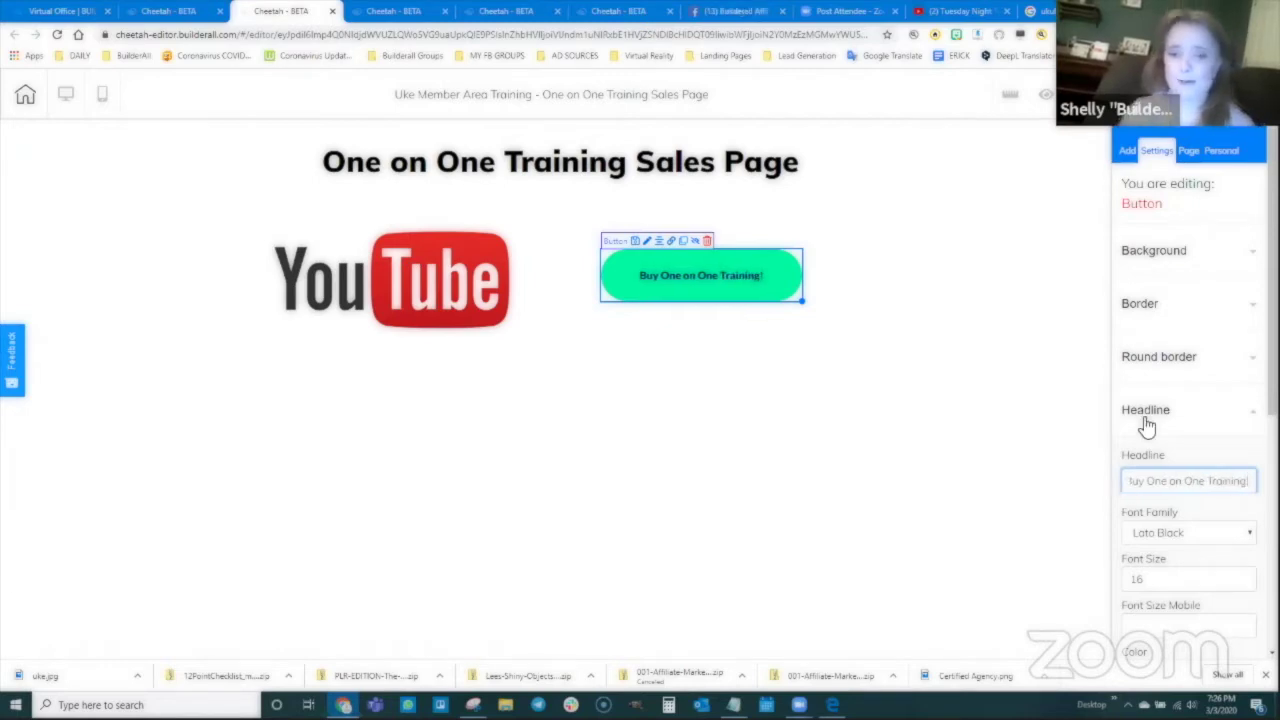
left_click(858, 355)
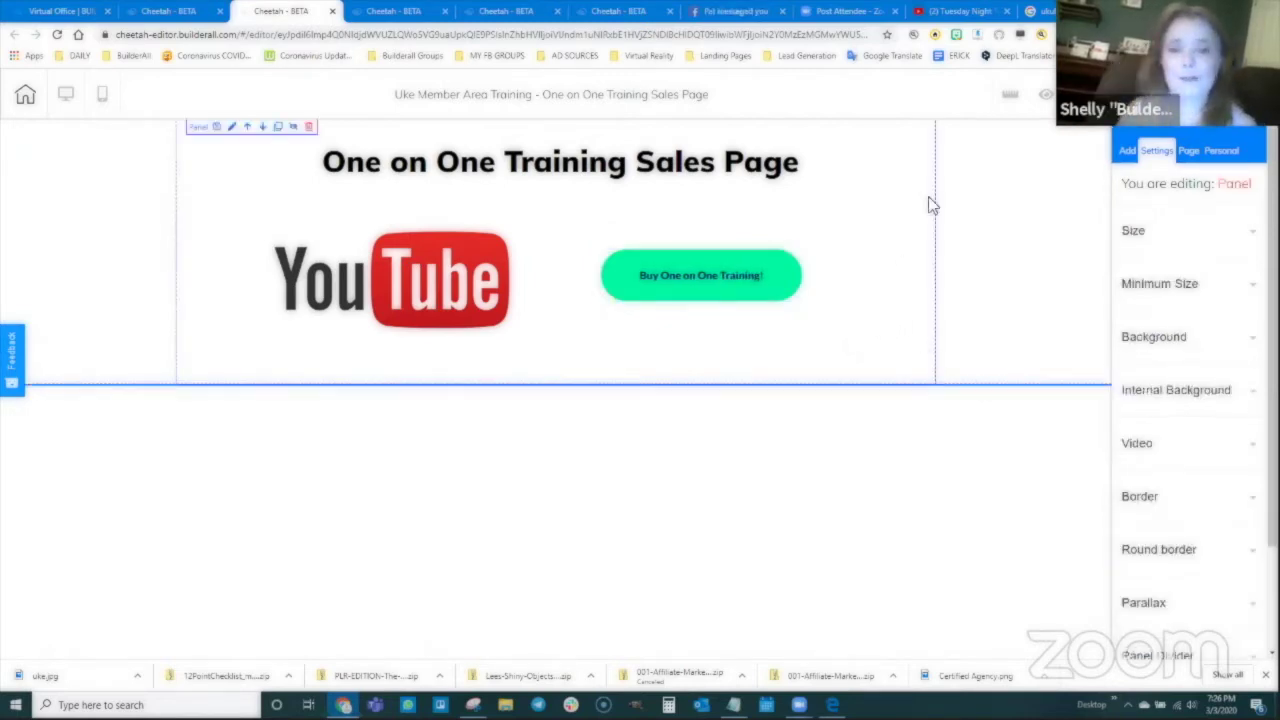
Step: Save and publish the sales page, then bring up the funnel diagram screenshot
left_click(1010, 94)
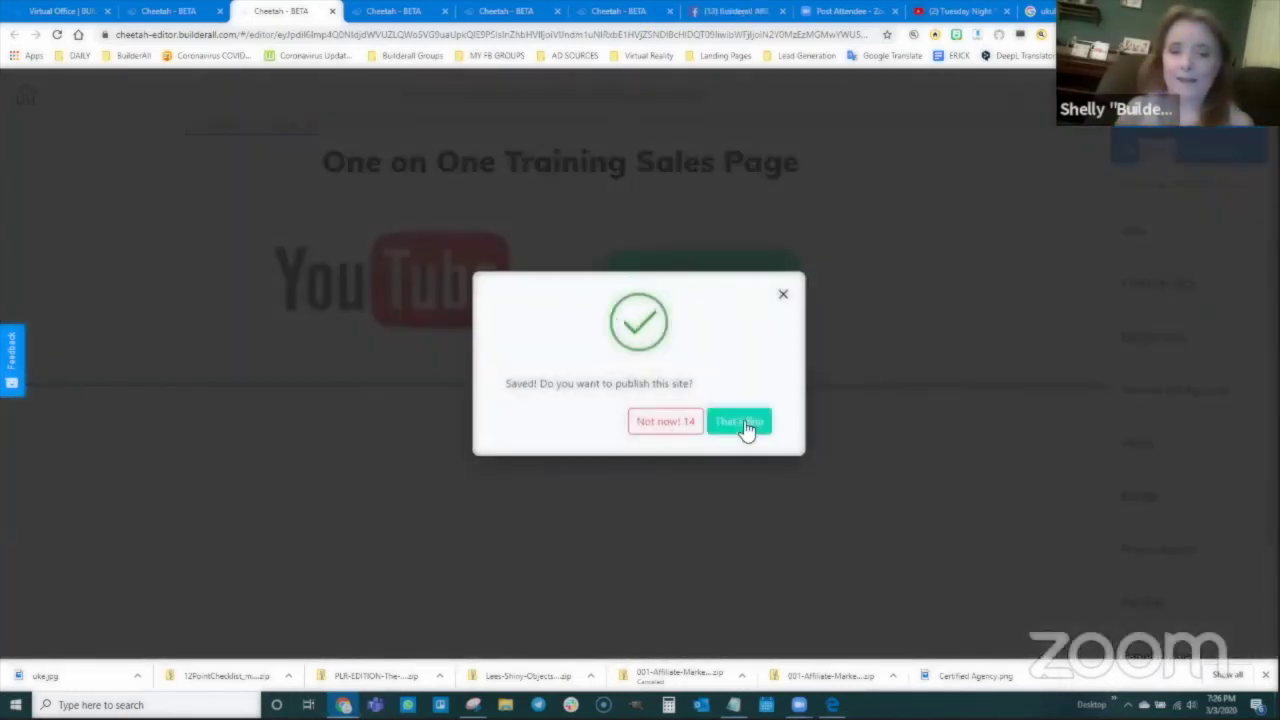
left_click(742, 423)
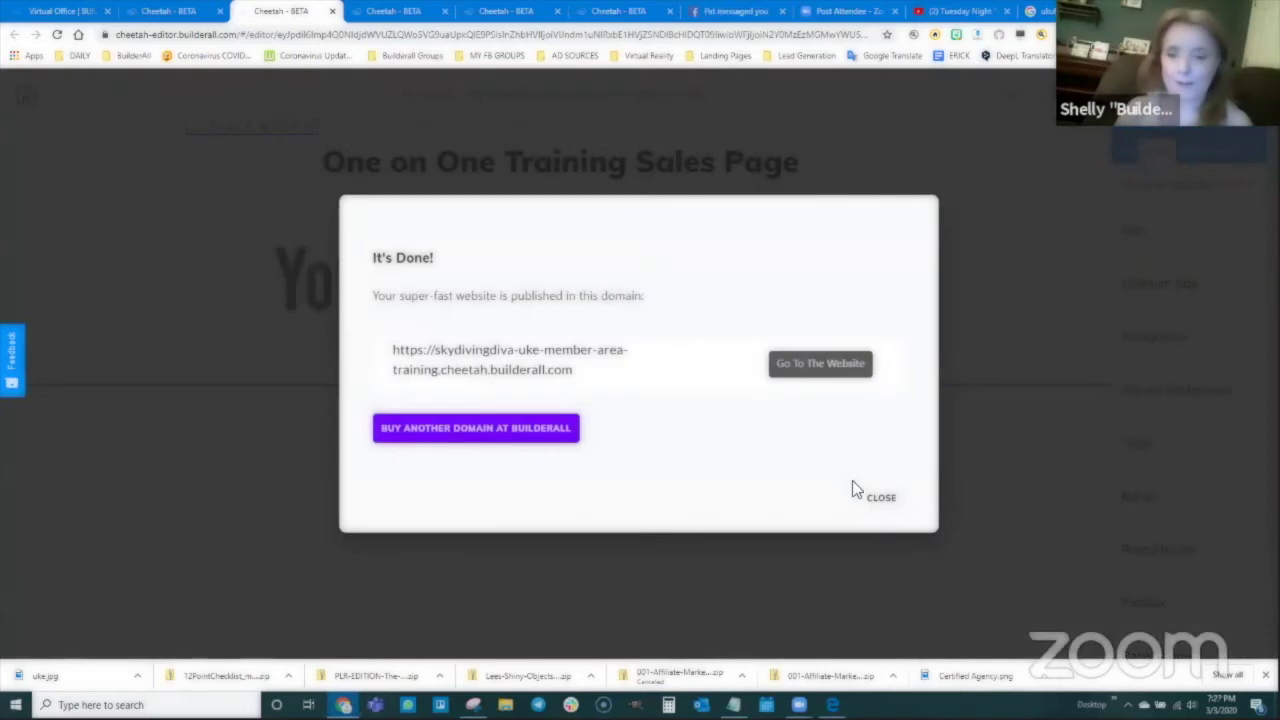
left_click(881, 497)
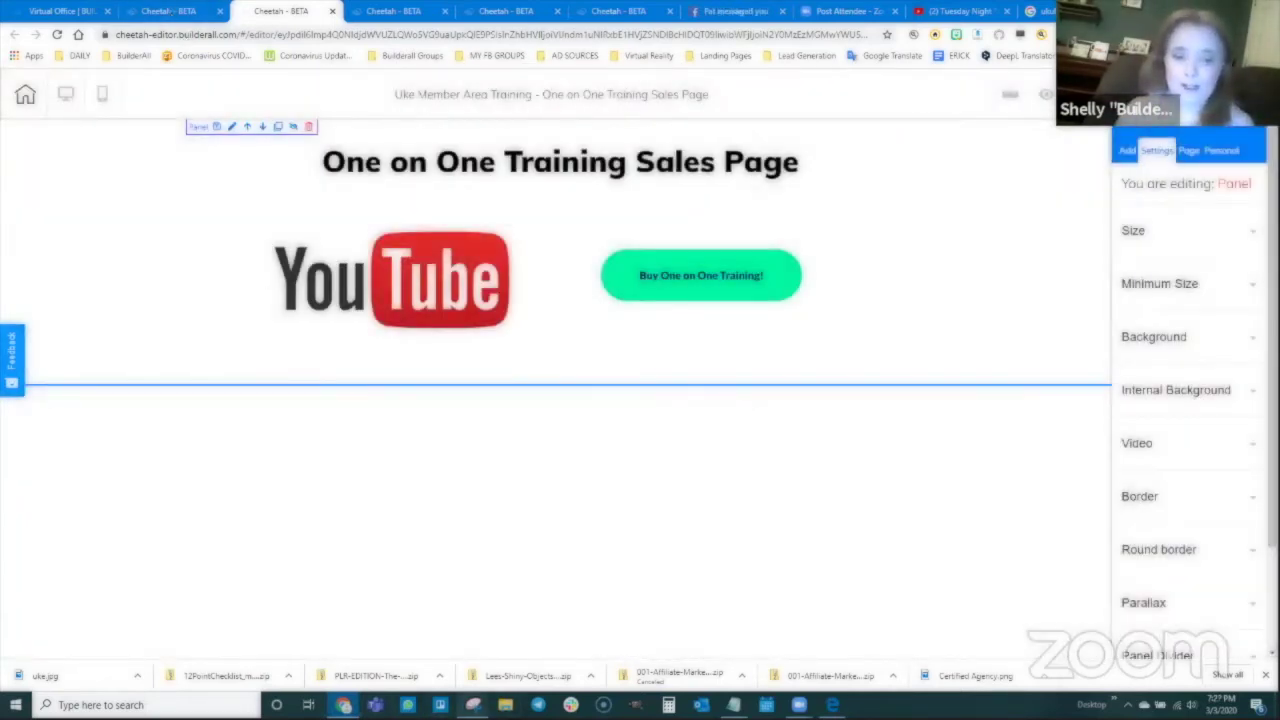
left_click(473, 704)
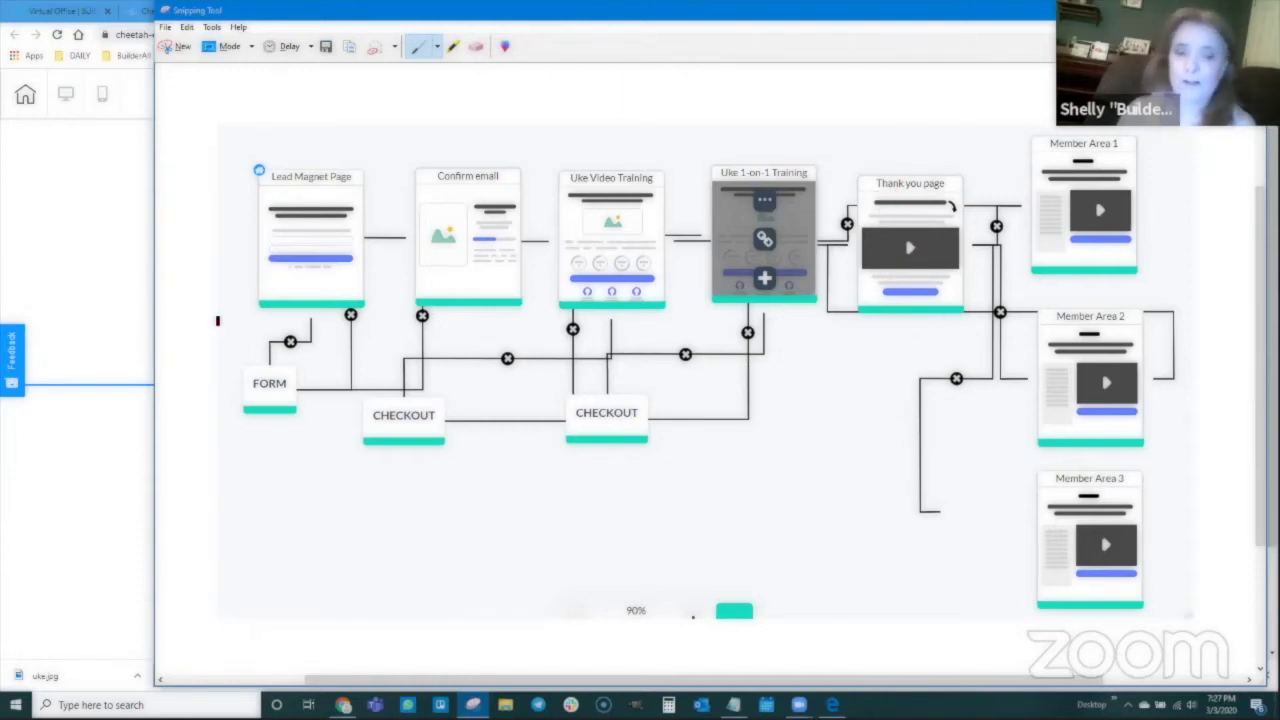
Step: Leave the funnel diagram screenshot and return to the site's list of pages
key("alt+Tab")
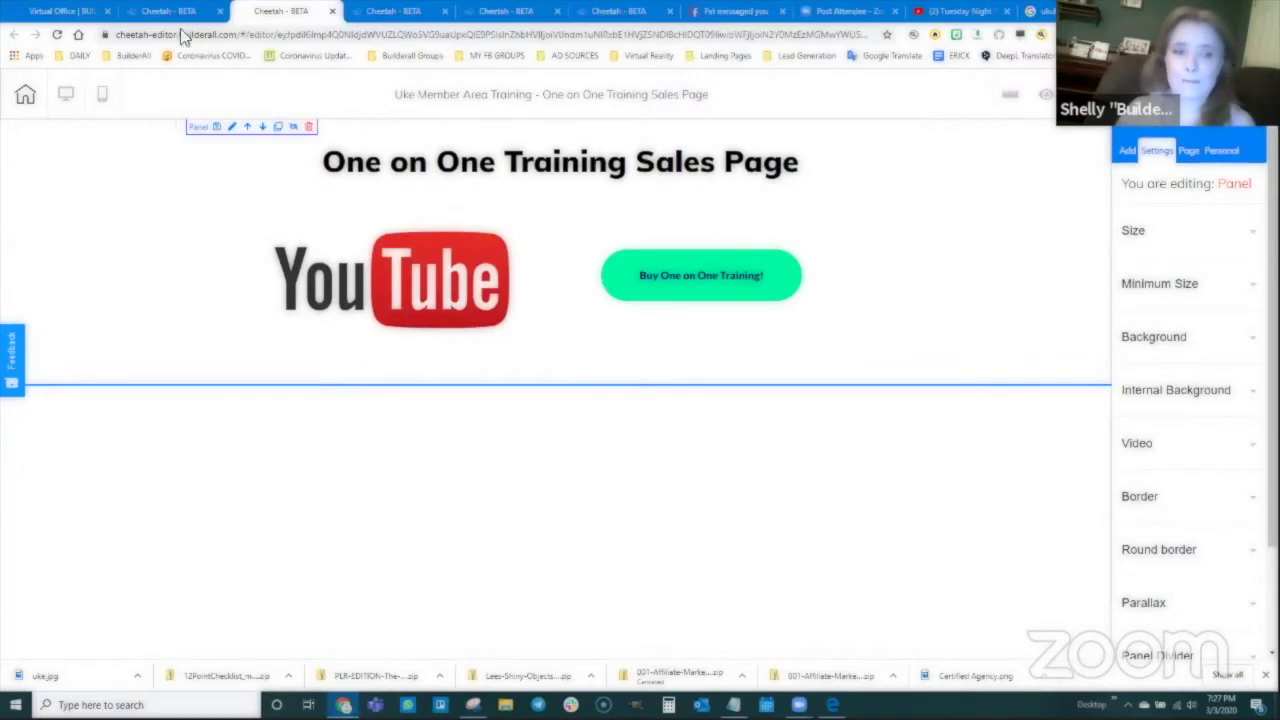
left_click(170, 11)
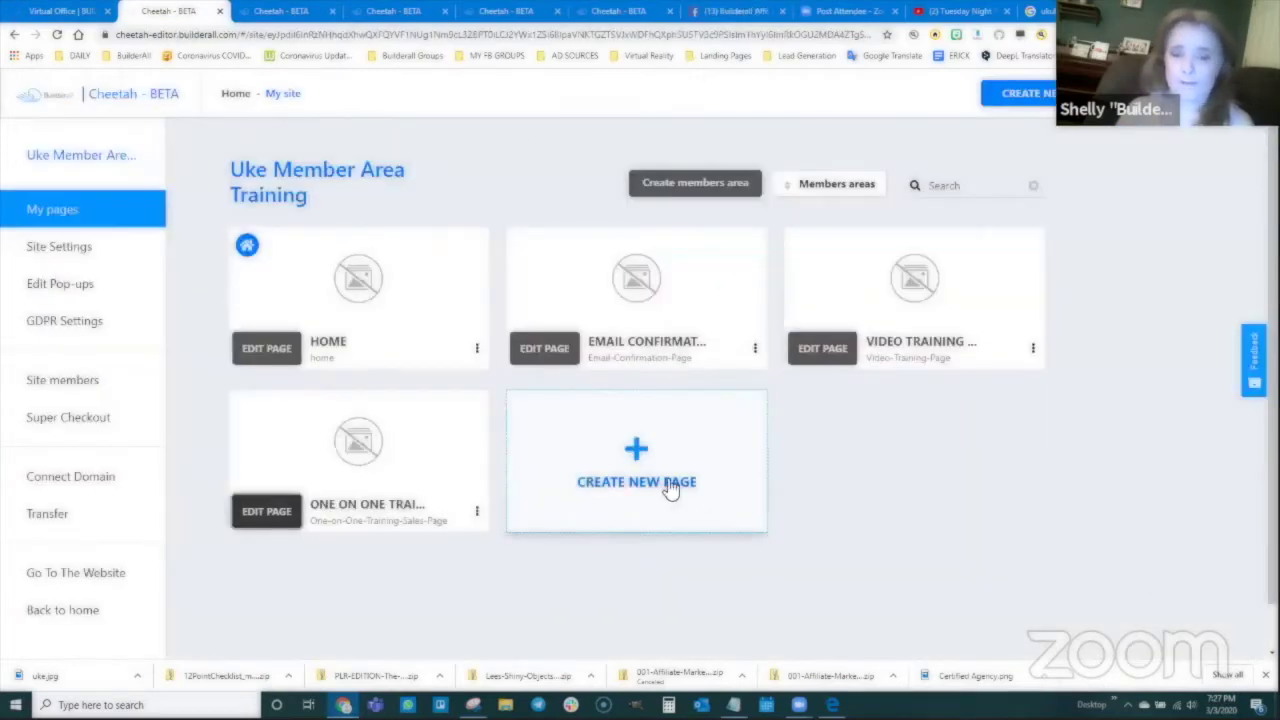
Step: Create a page named 'Thank You - Member Access Page', pasting that name into title and description, and save
left_click(640, 455)
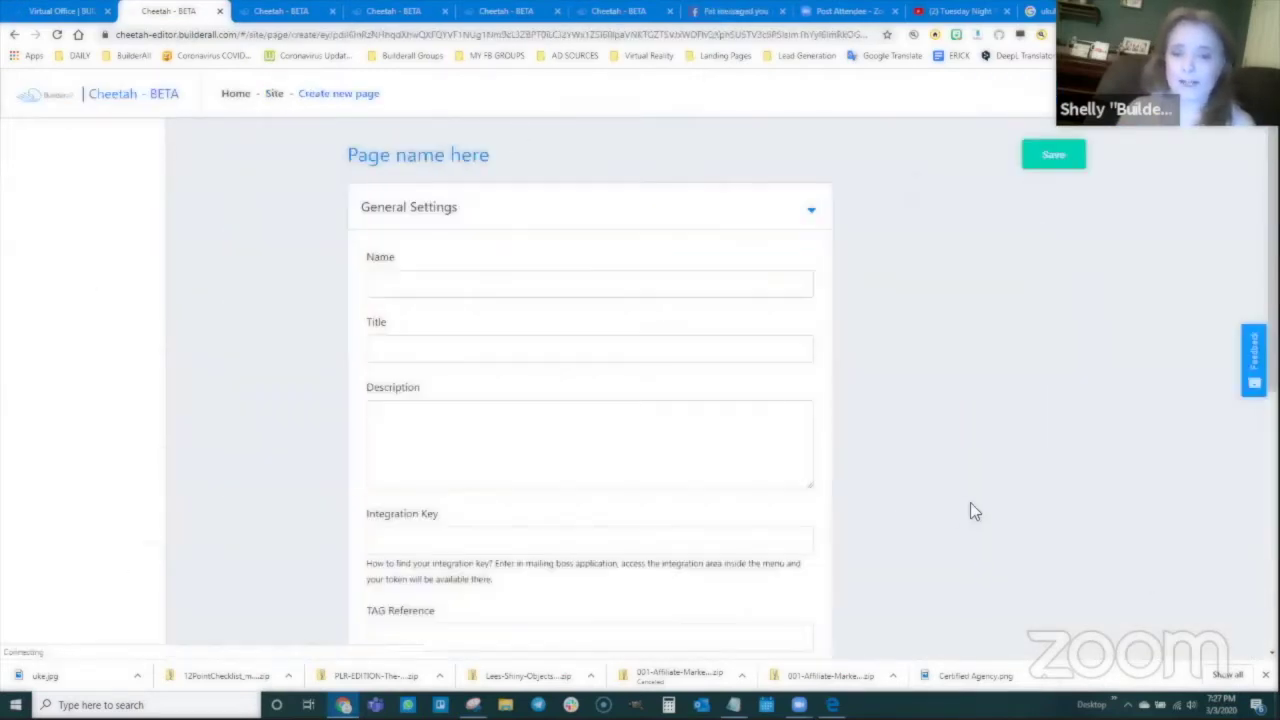
left_click(530, 285)
type("Thank ")
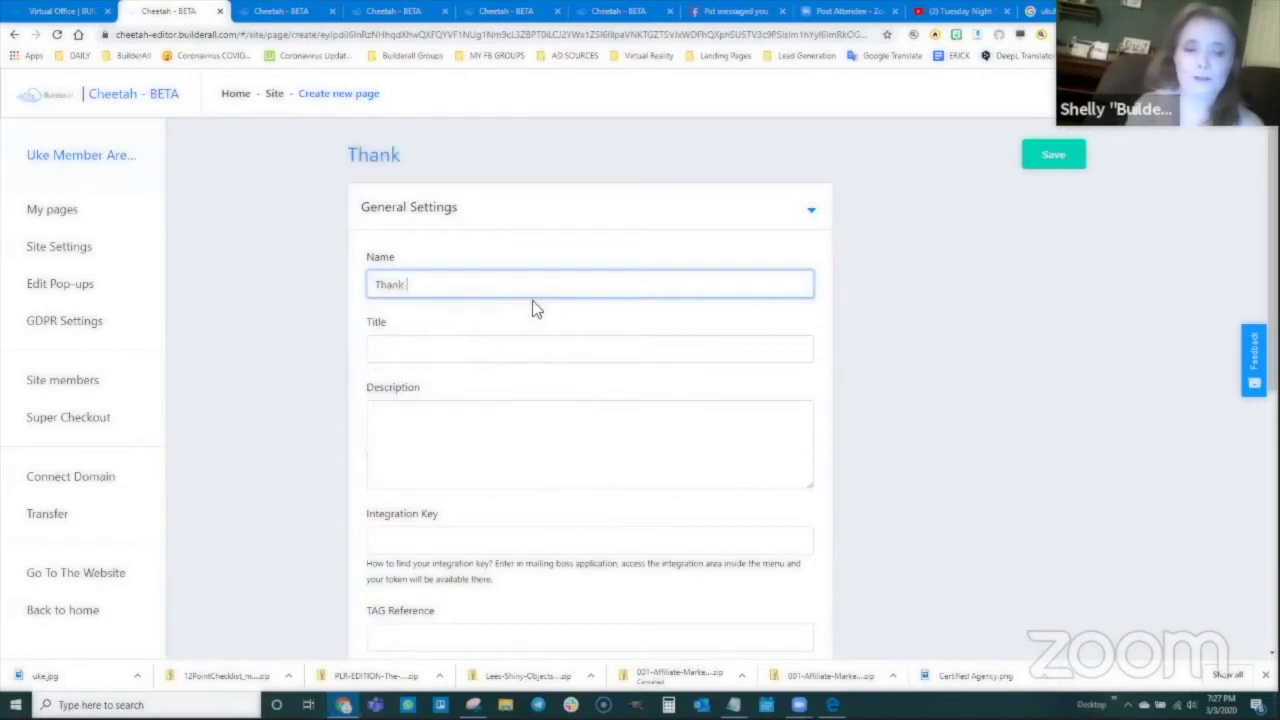
type("You -")
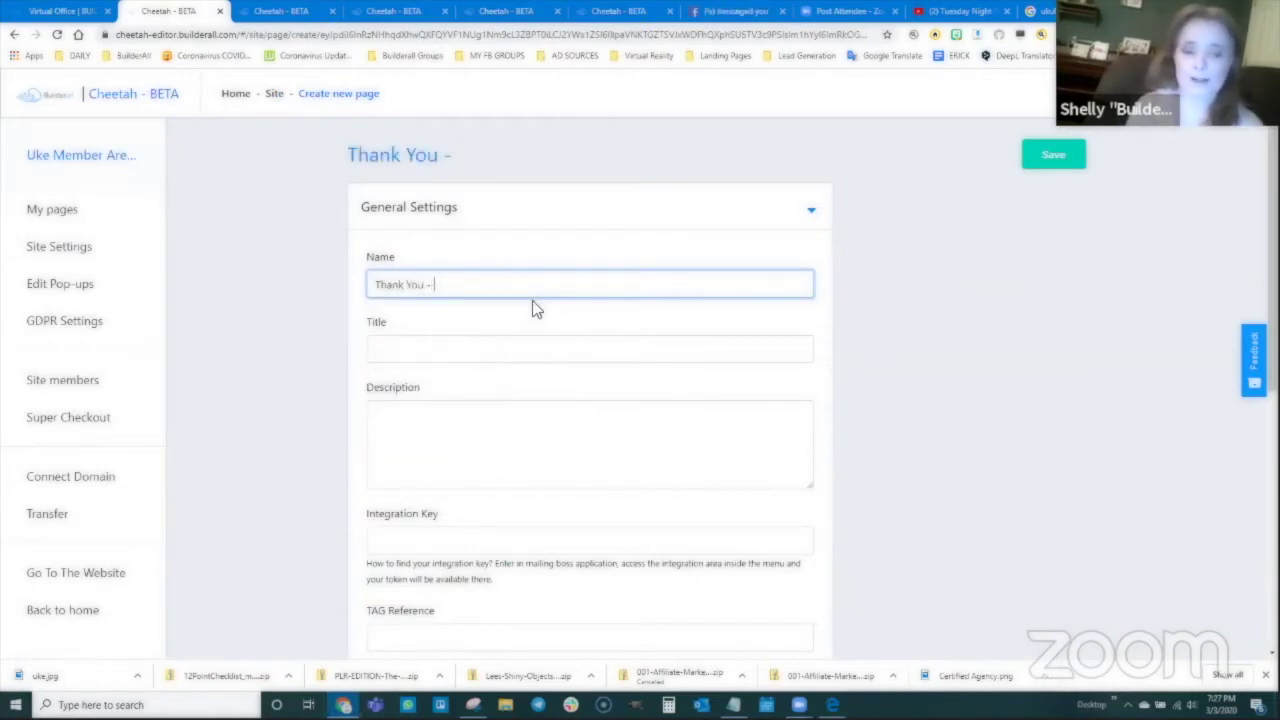
type(" Member Access Page")
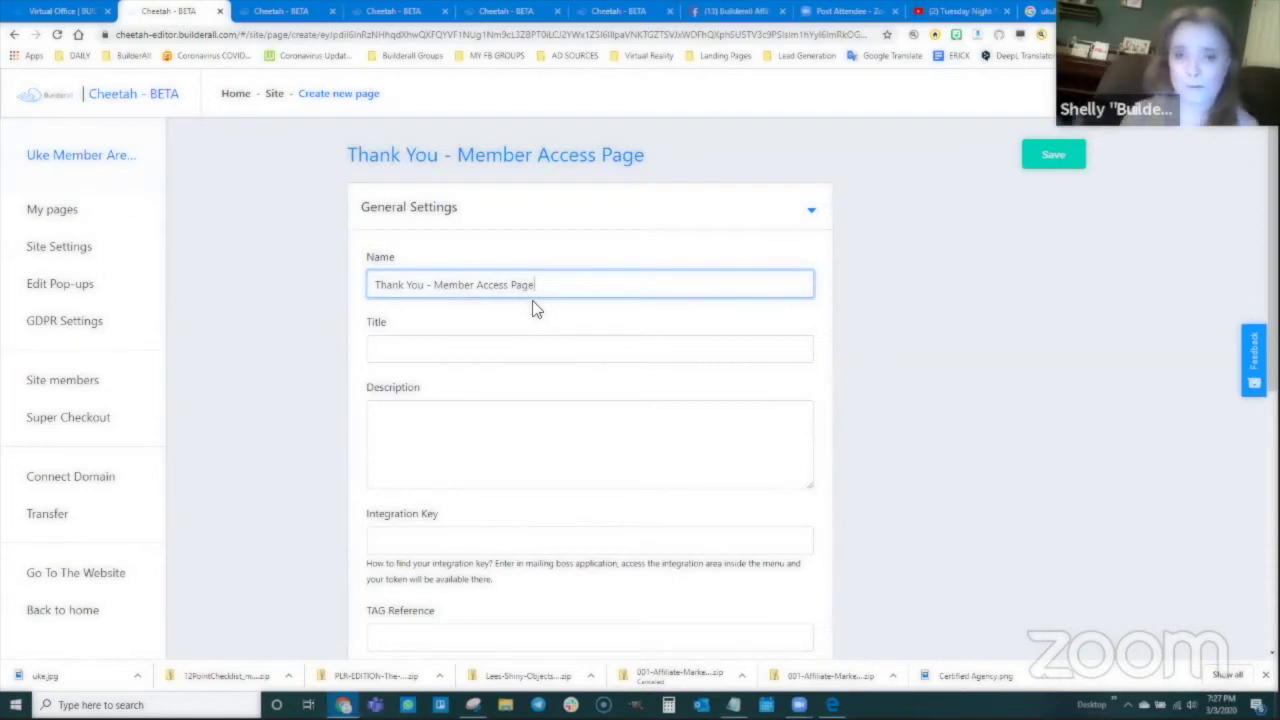
left_click_drag(538, 285, 370, 285)
key("ctrl+c")
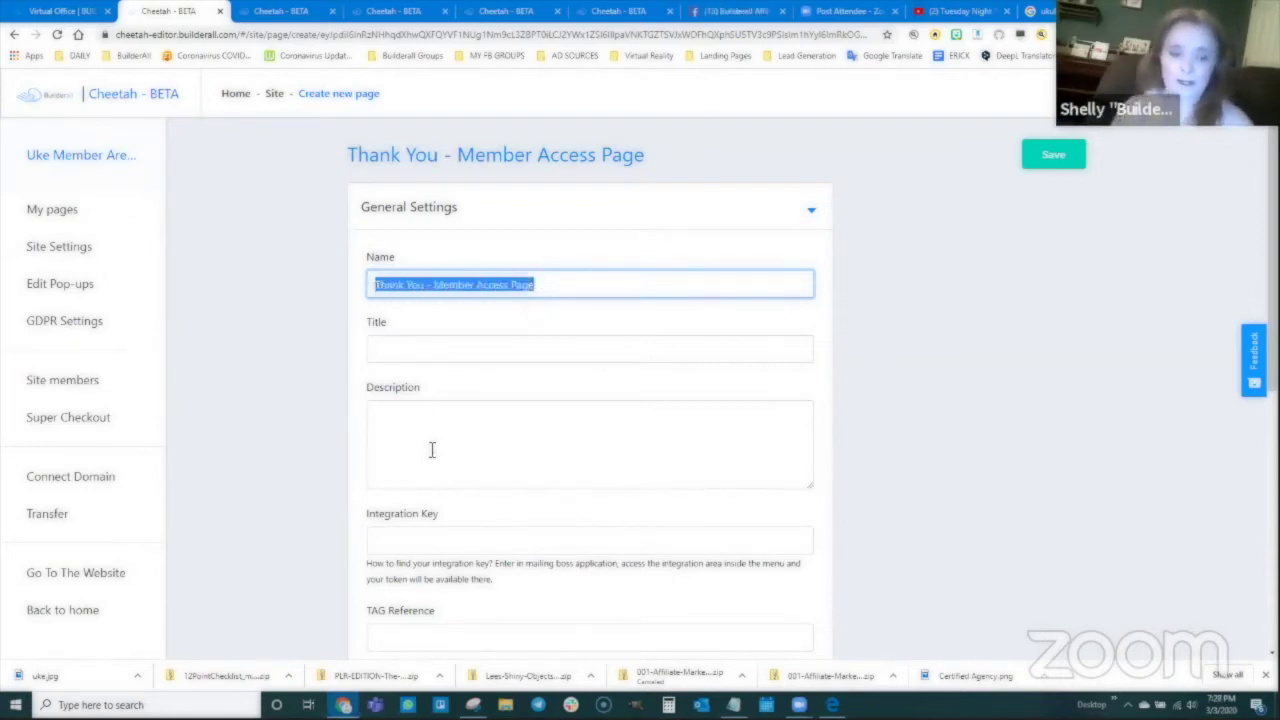
left_click(437, 350)
key("ctrl+v")
left_click(554, 460)
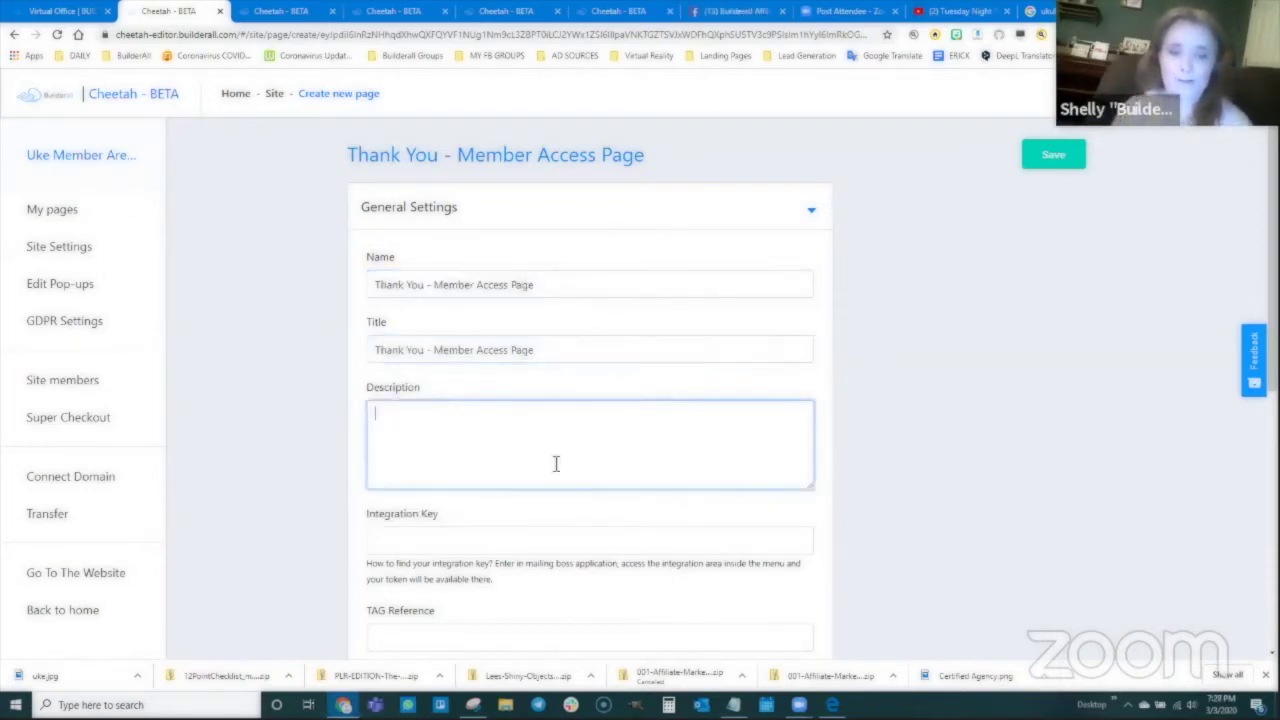
key("ctrl+v")
left_click(1045, 158)
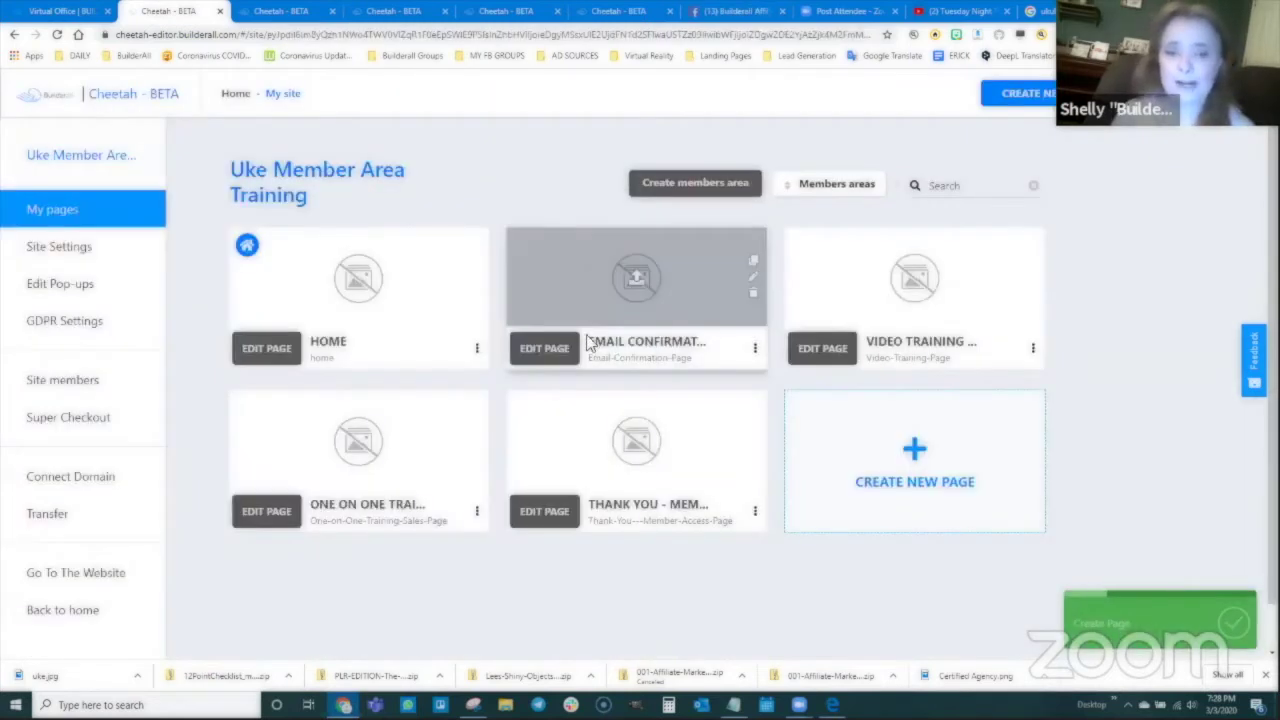
Step: Open the Thank You page editor and add a blank panel with a Title H2 heading
left_click(556, 516)
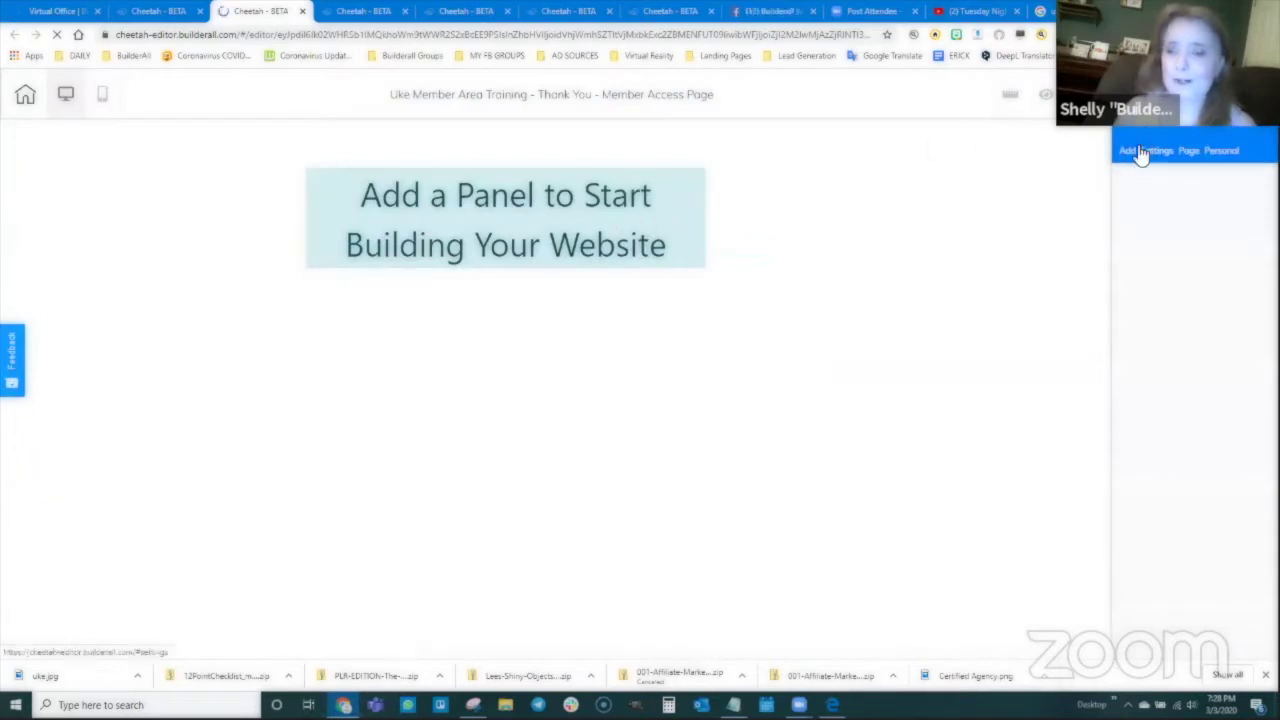
left_click(1133, 151)
left_click_drag(1143, 271, 614, 371)
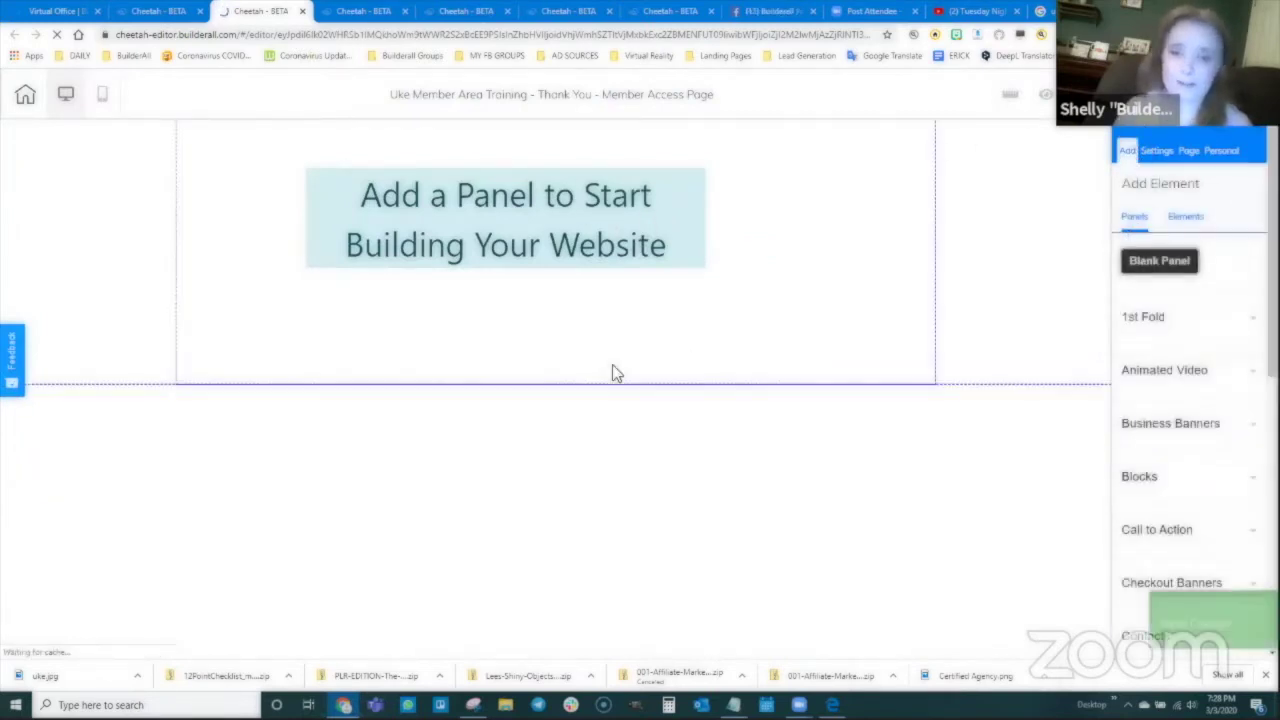
left_click(1185, 240)
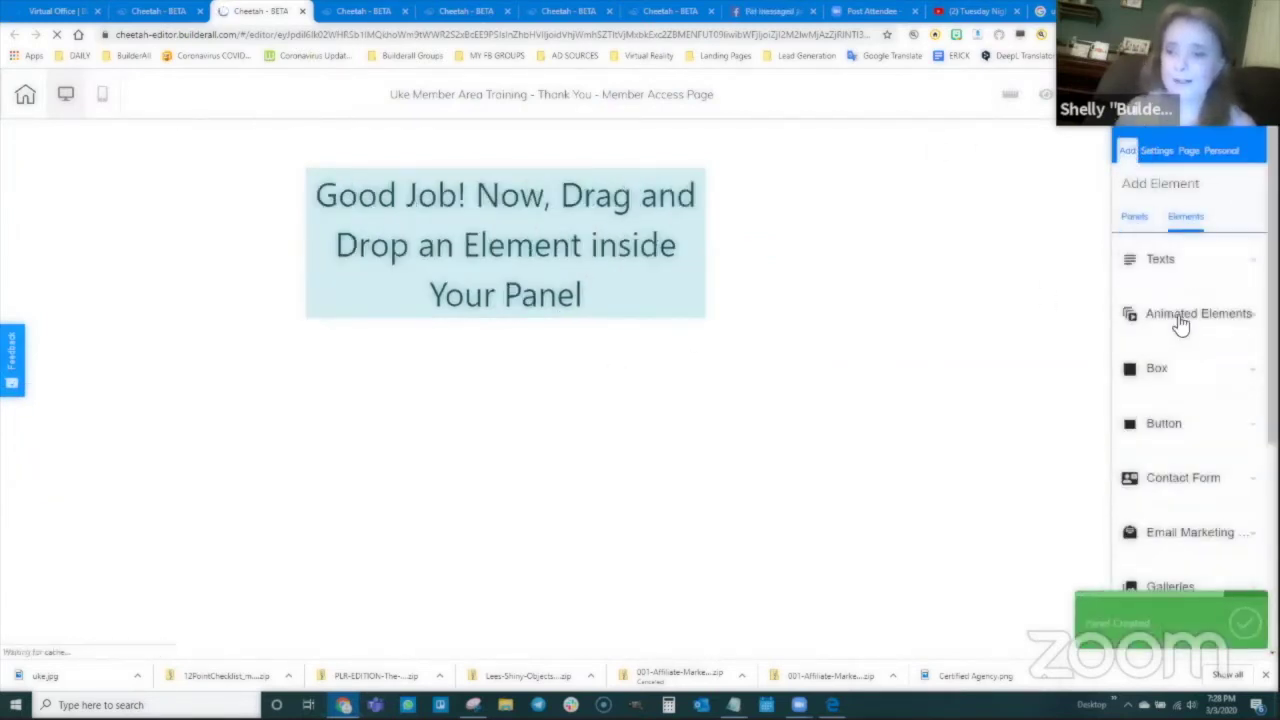
left_click(1158, 263)
left_click_drag(1194, 395, 445, 155)
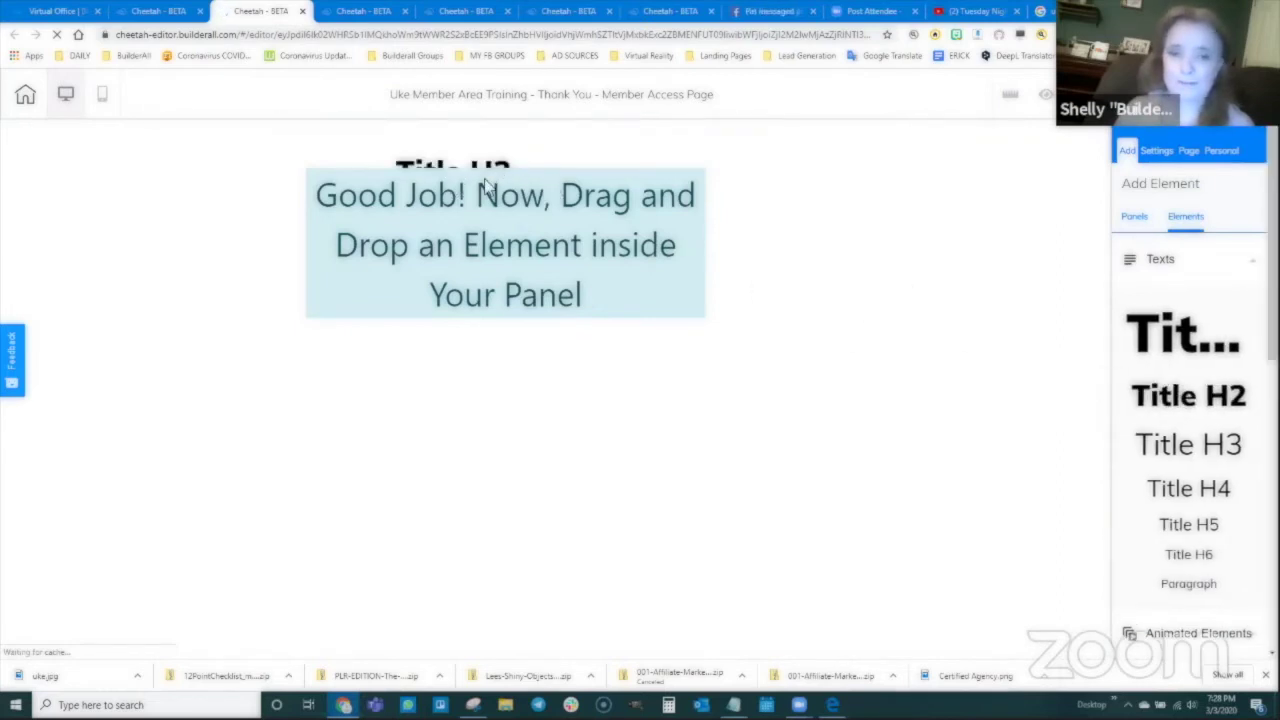
Step: Make the heading read 'Thank You/Member Access Page', widened to one line and centred
double_click(497, 174)
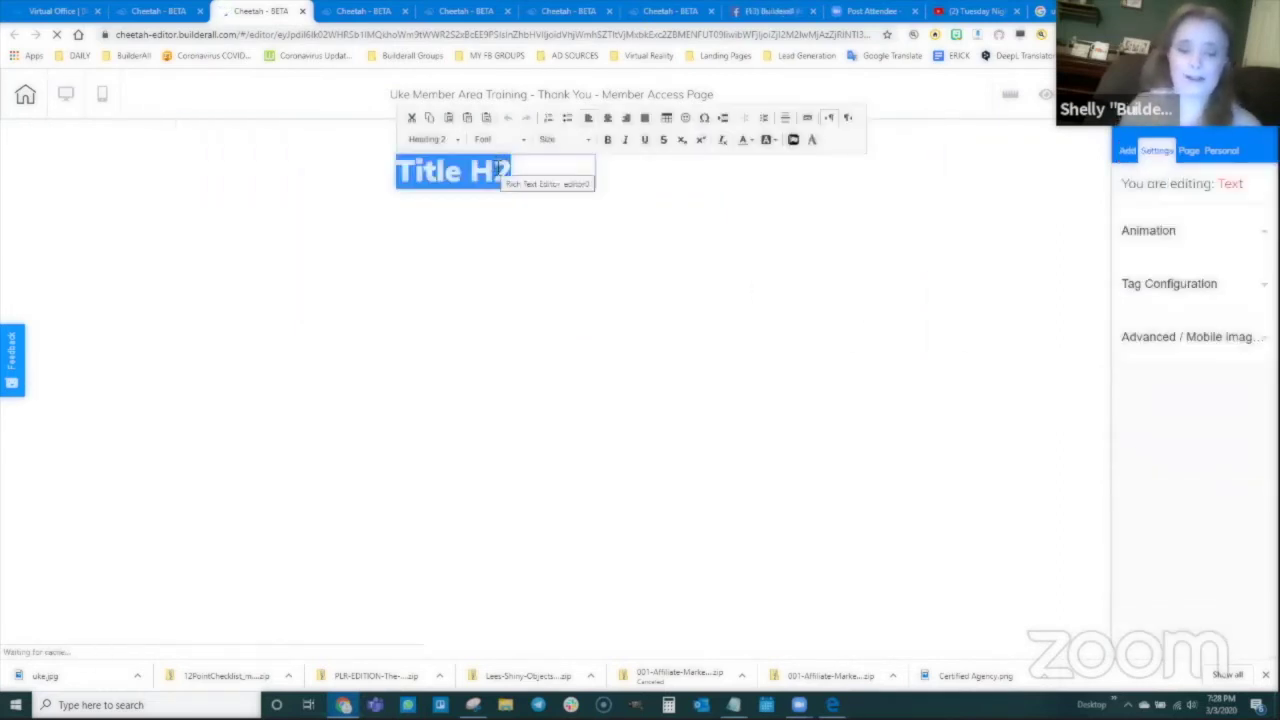
type("Thank you")
key("BackSpace")
key("BackSpace")
key("BackSpace")
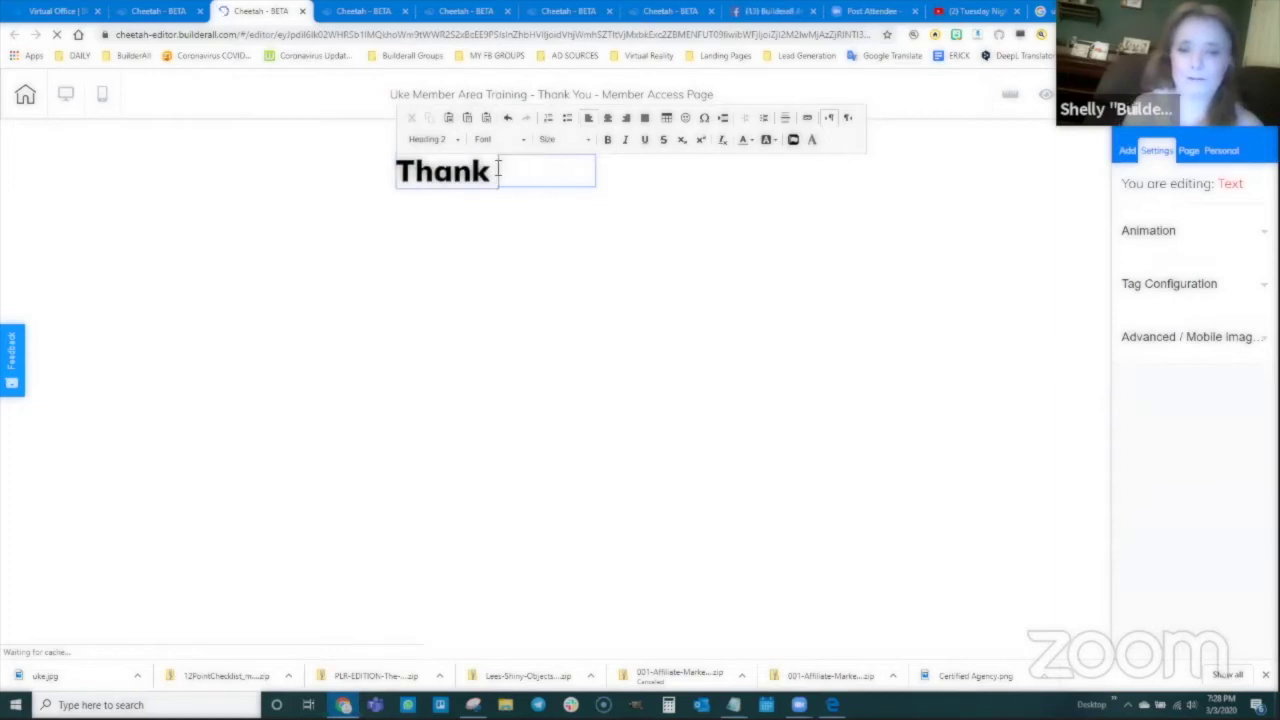
type("You/Membe")
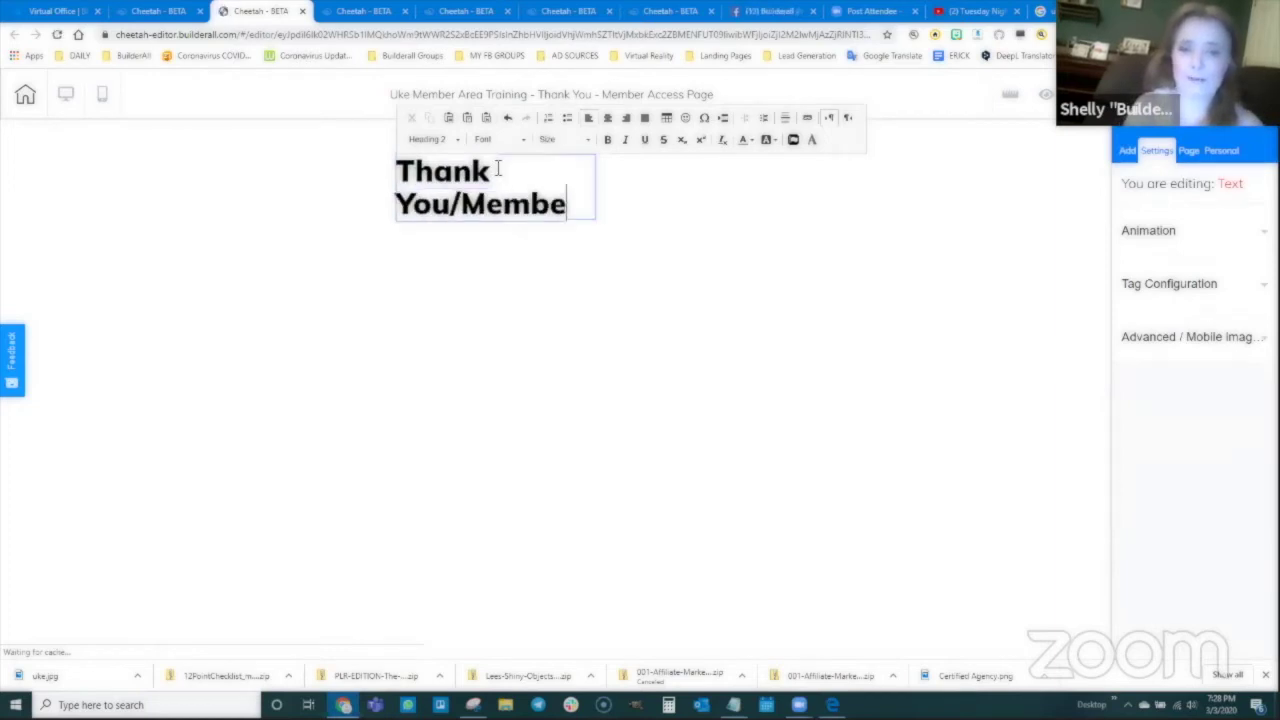
type("r Access Page")
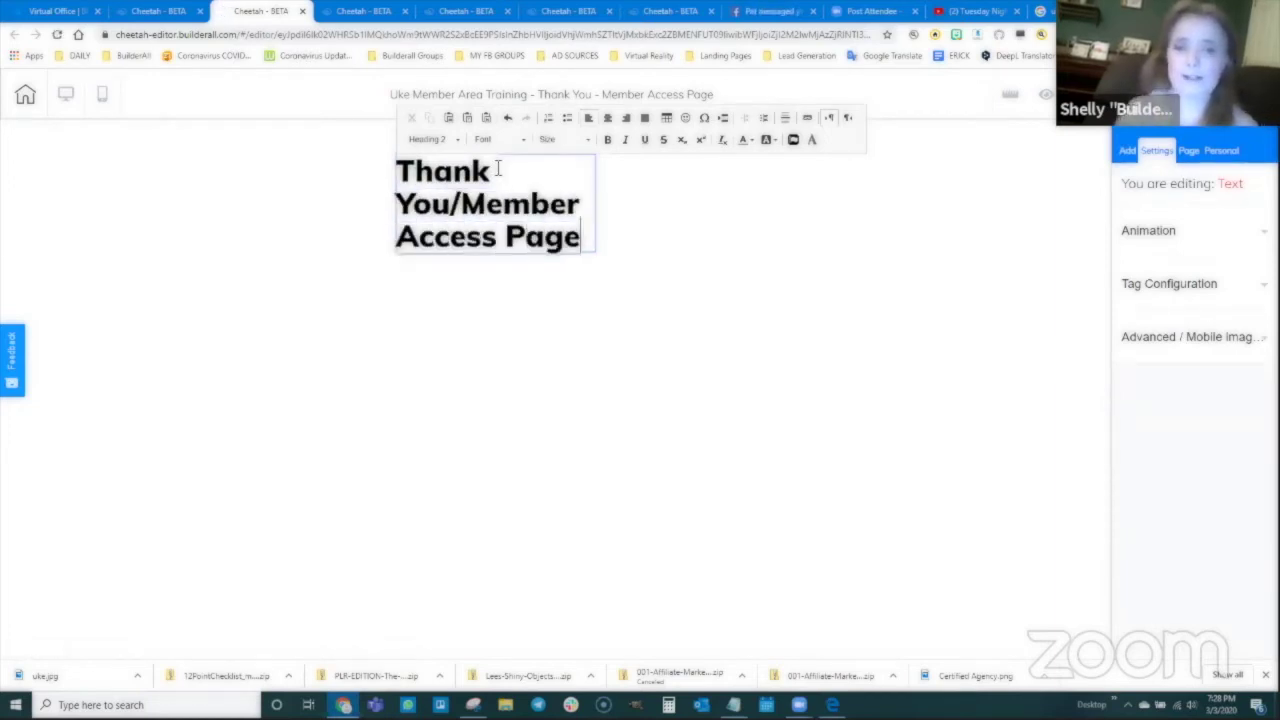
left_click(629, 240)
left_click(594, 256)
left_click_drag(594, 262, 934, 171)
left_click(652, 176)
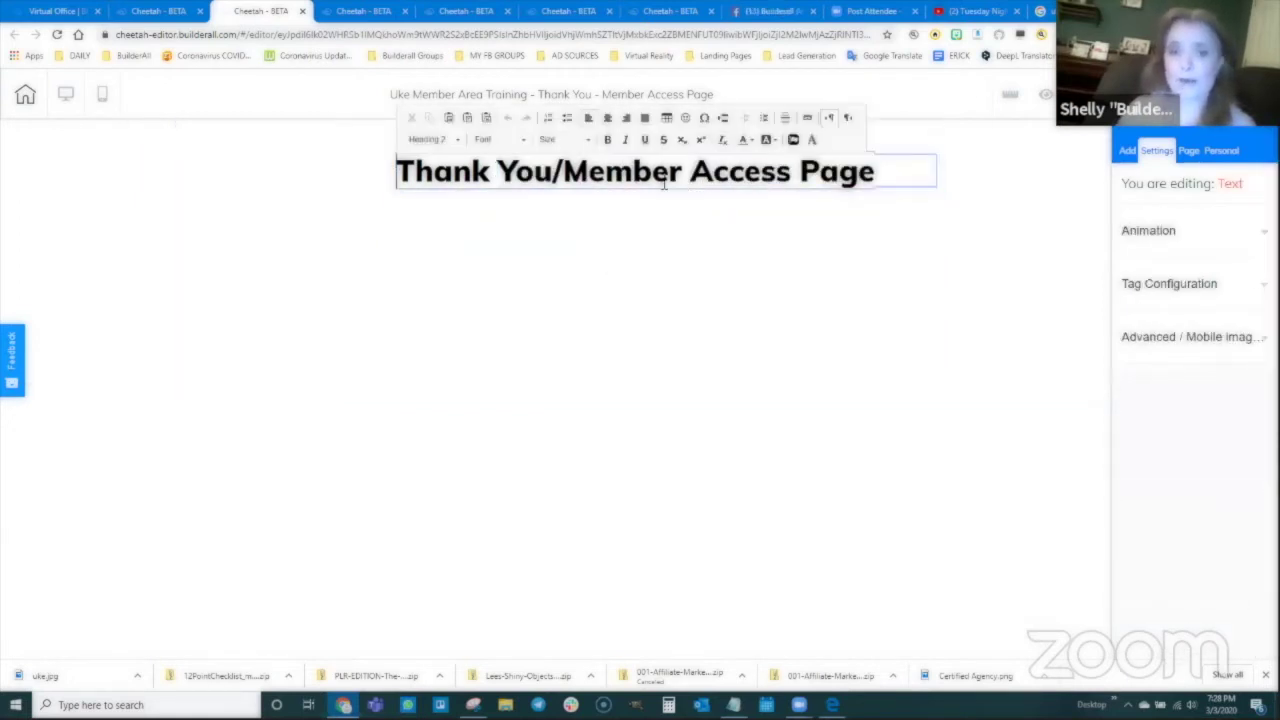
left_click(607, 118)
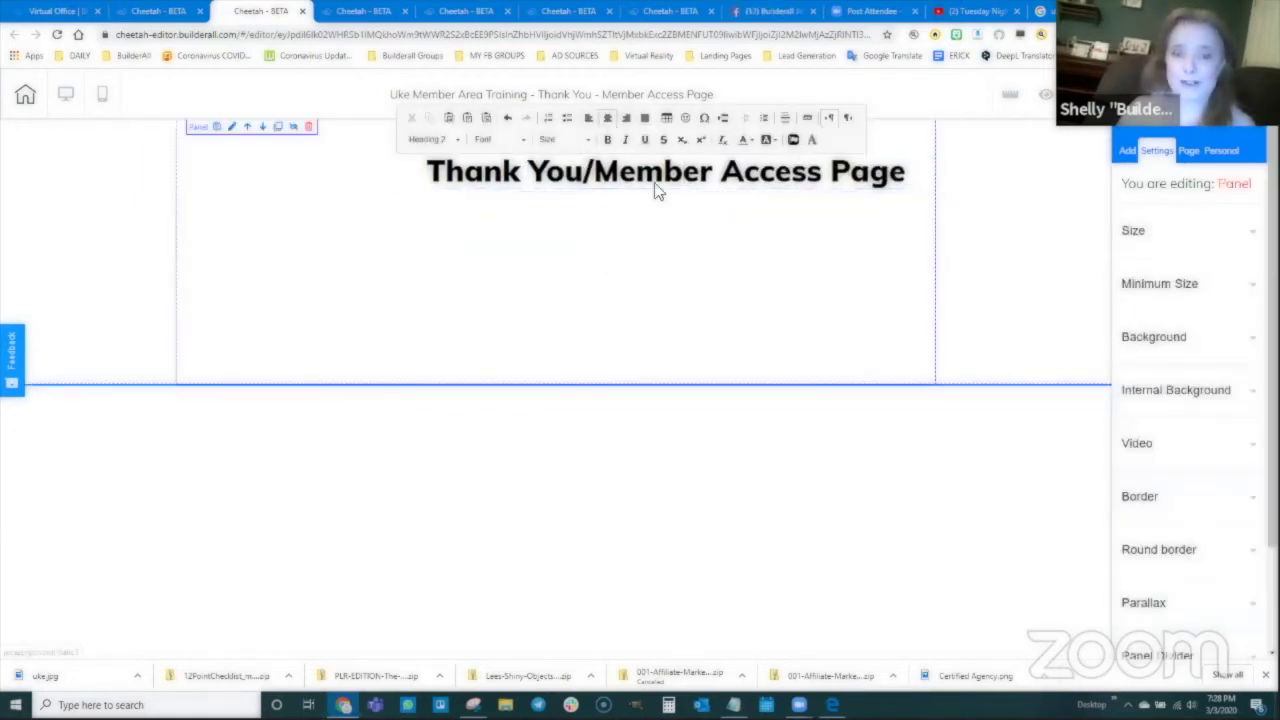
Step: Place a green Register now button directly under the Thank You/Member Access Page heading
left_click(563, 171)
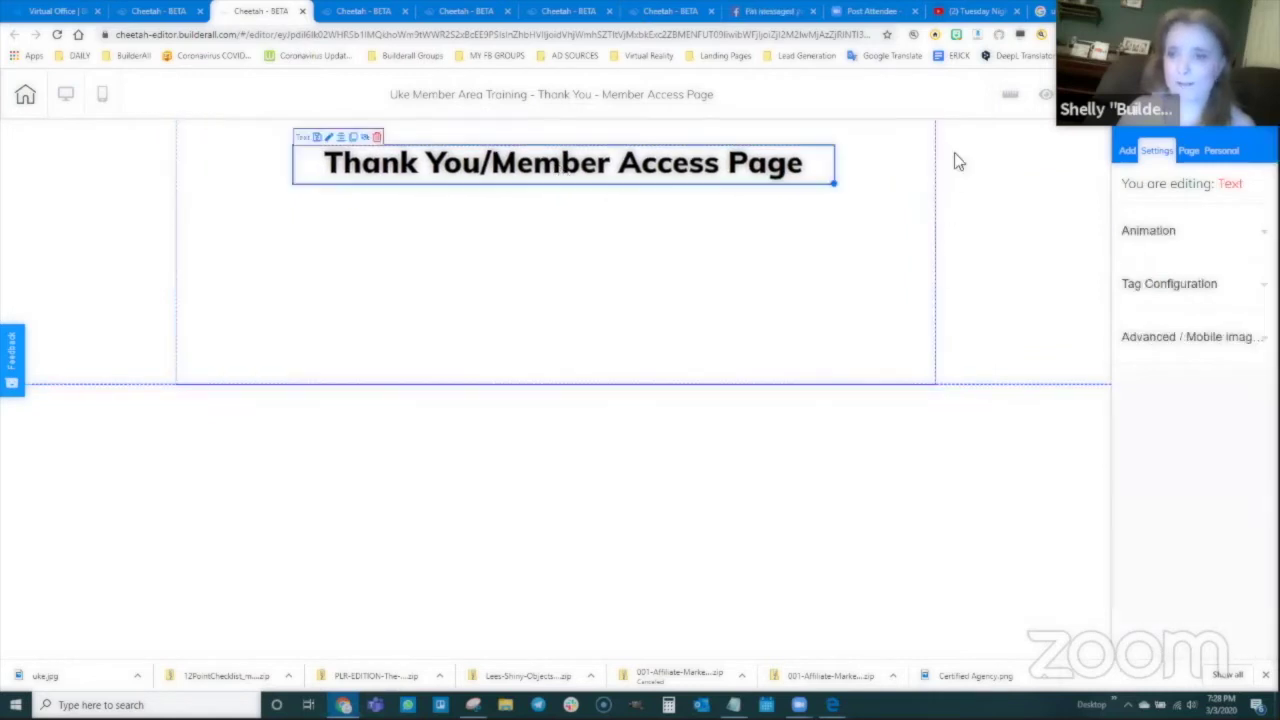
left_click(1127, 151)
left_click(1184, 212)
scroll(1183, 460, "down", 2)
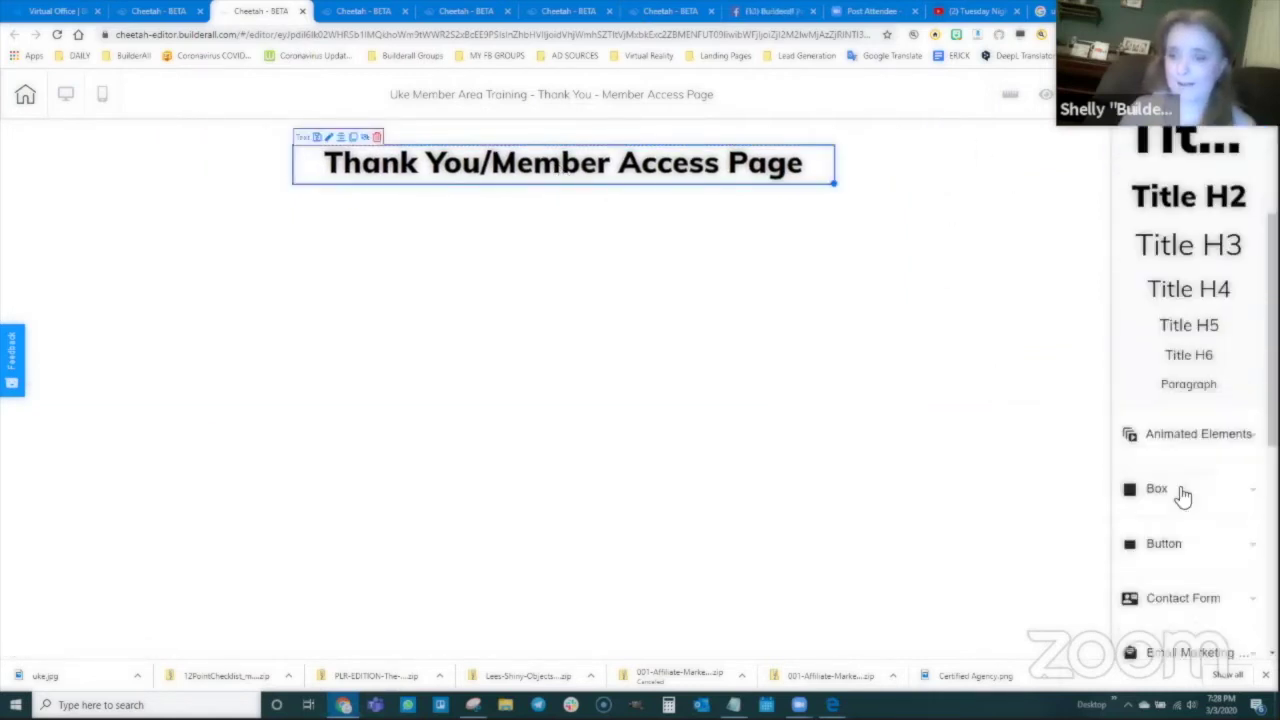
scroll(1183, 494, "down", 1)
left_click(1166, 482)
left_click_drag(1190, 285, 520, 226)
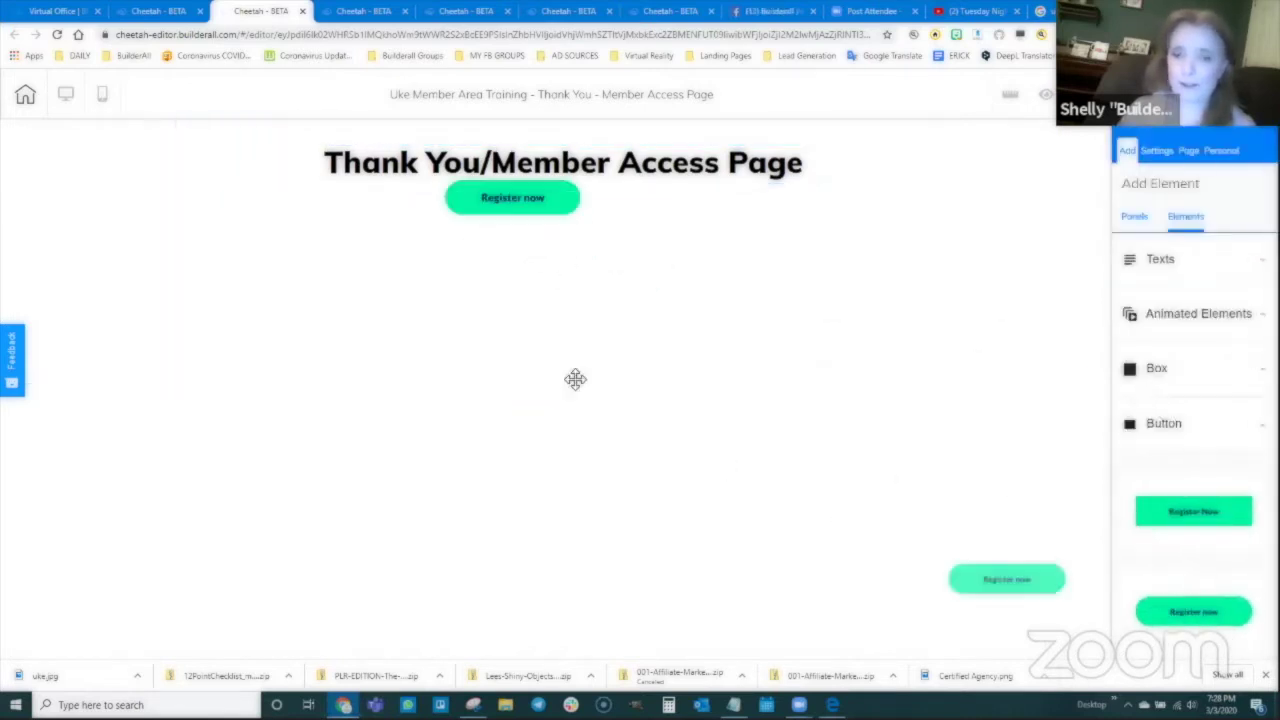
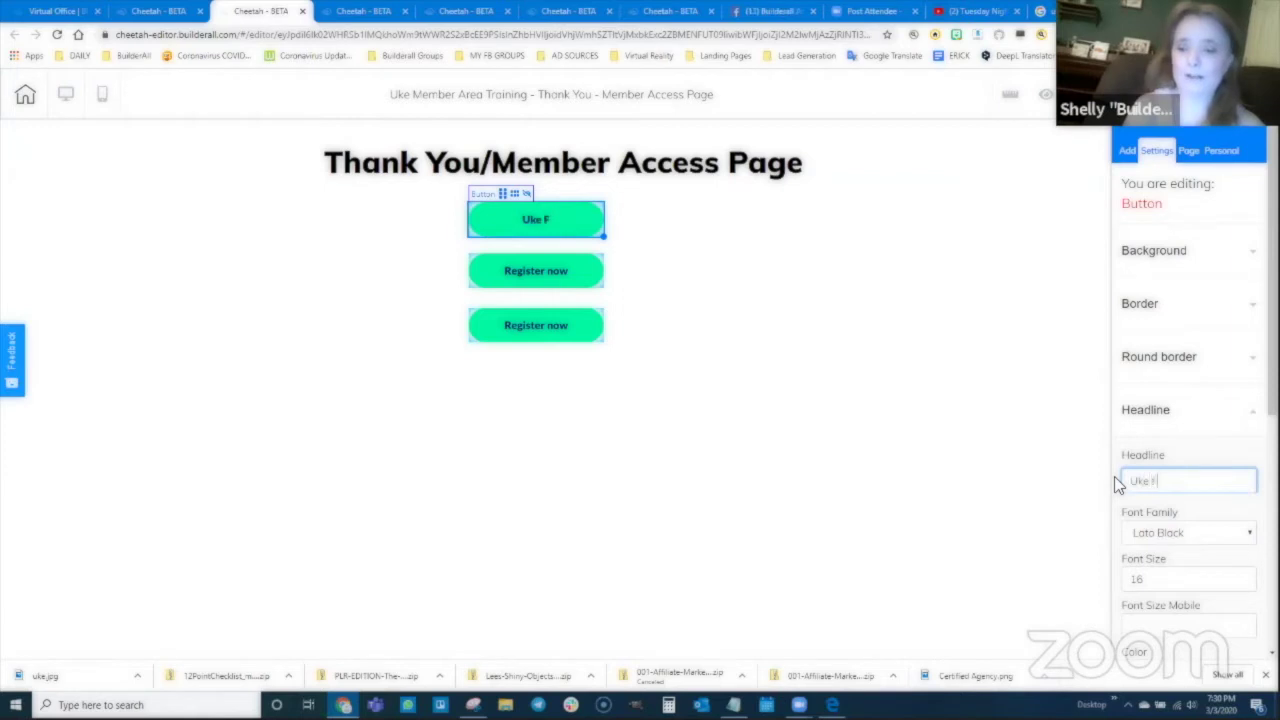
Step: Finish the first button label as 'Uke Fingering Chart' and relabel the second 'Uke Video Training'
type("t")
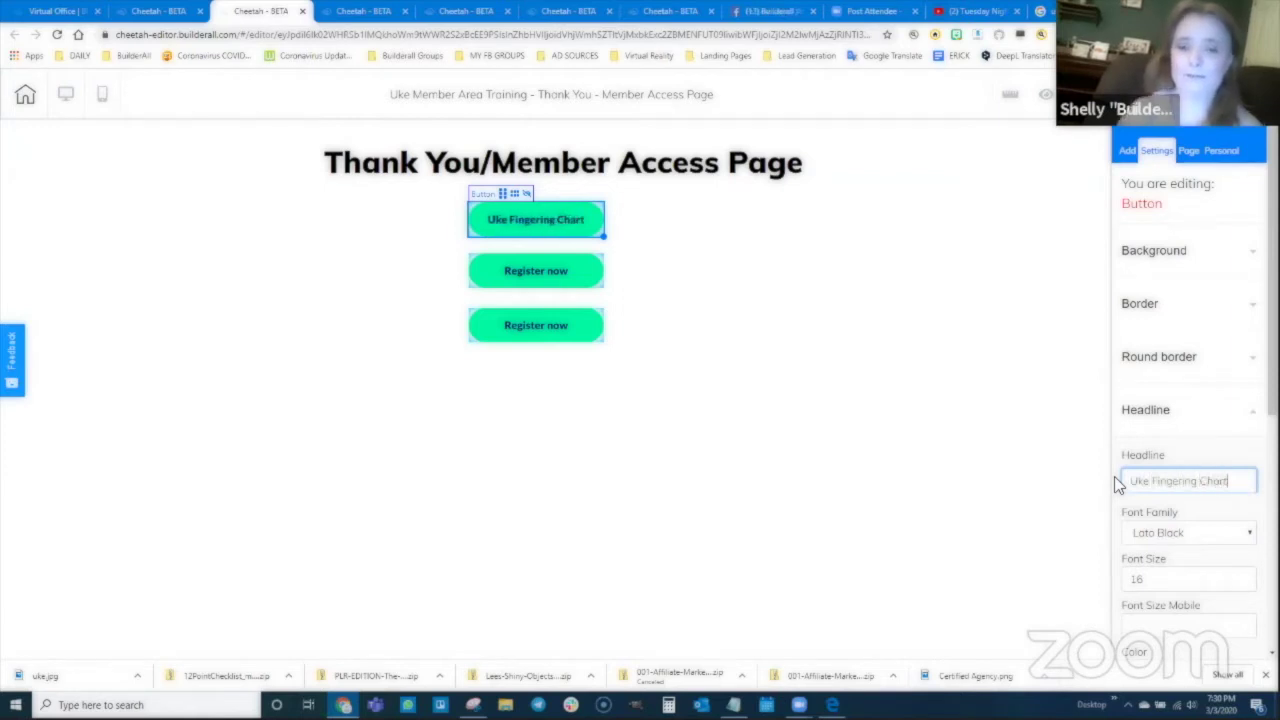
left_click(540, 271)
left_click_drag(1205, 482, 1125, 483)
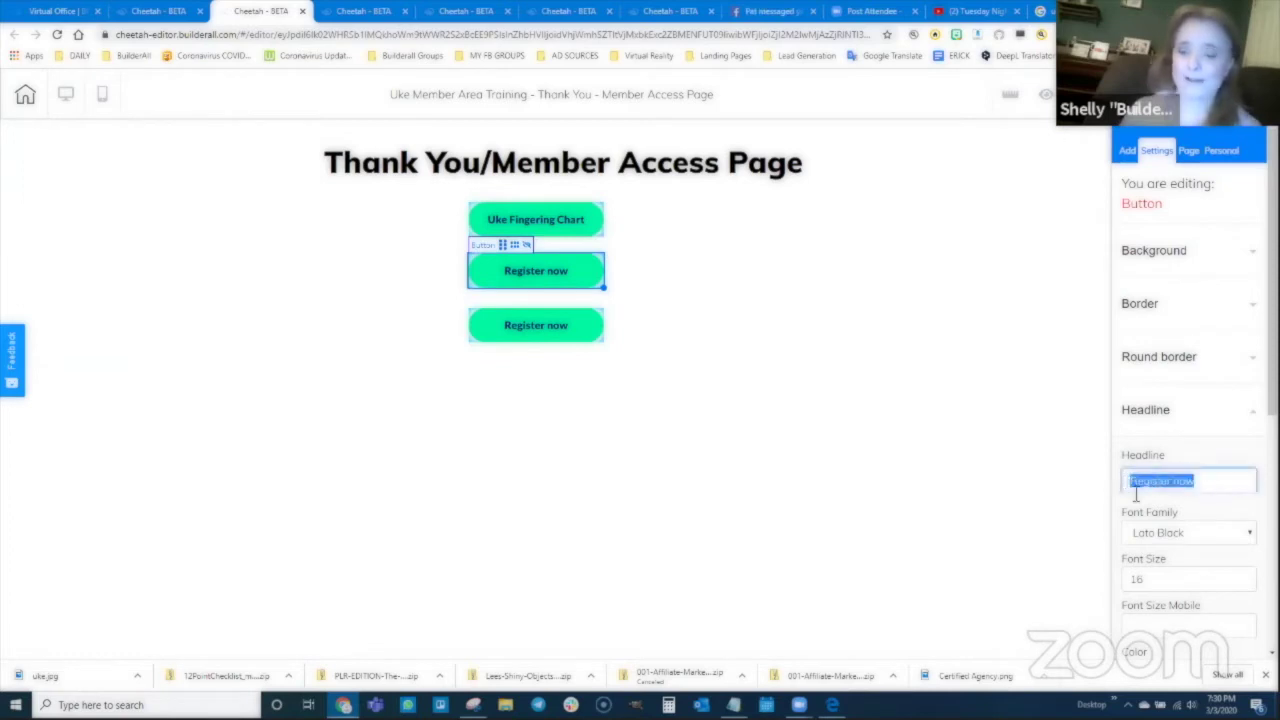
type("V")
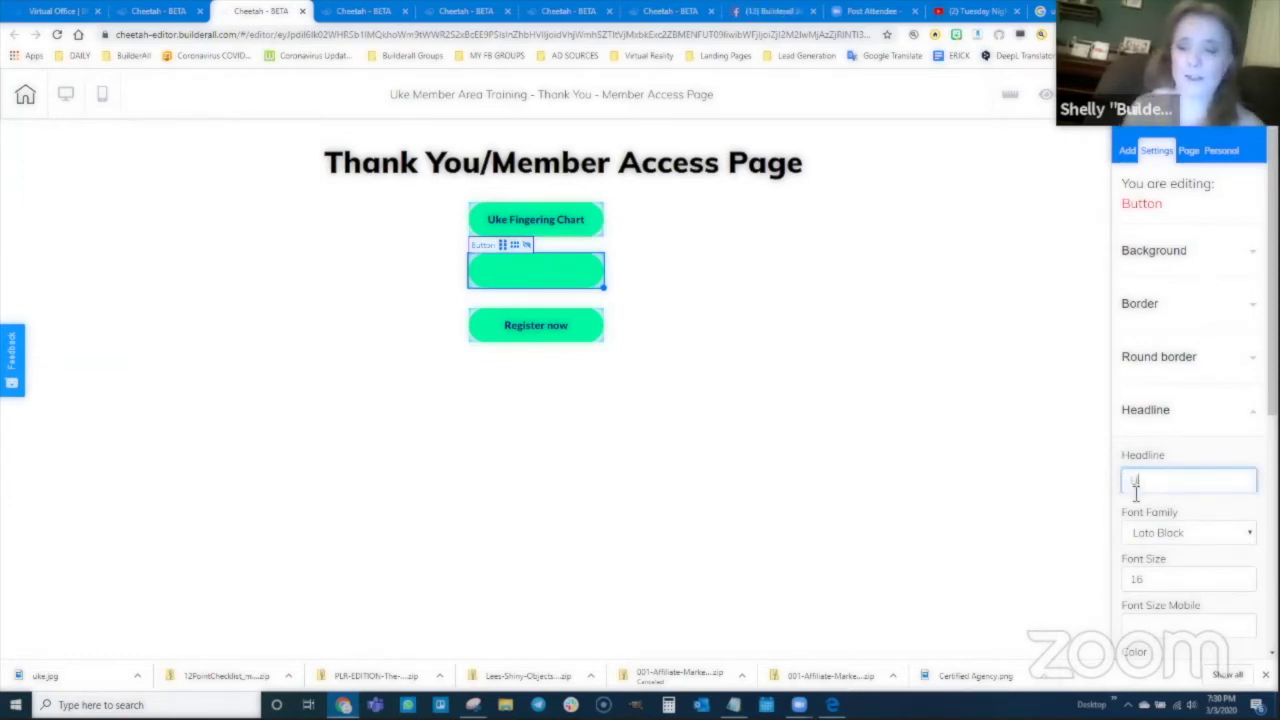
type("ke Video Training")
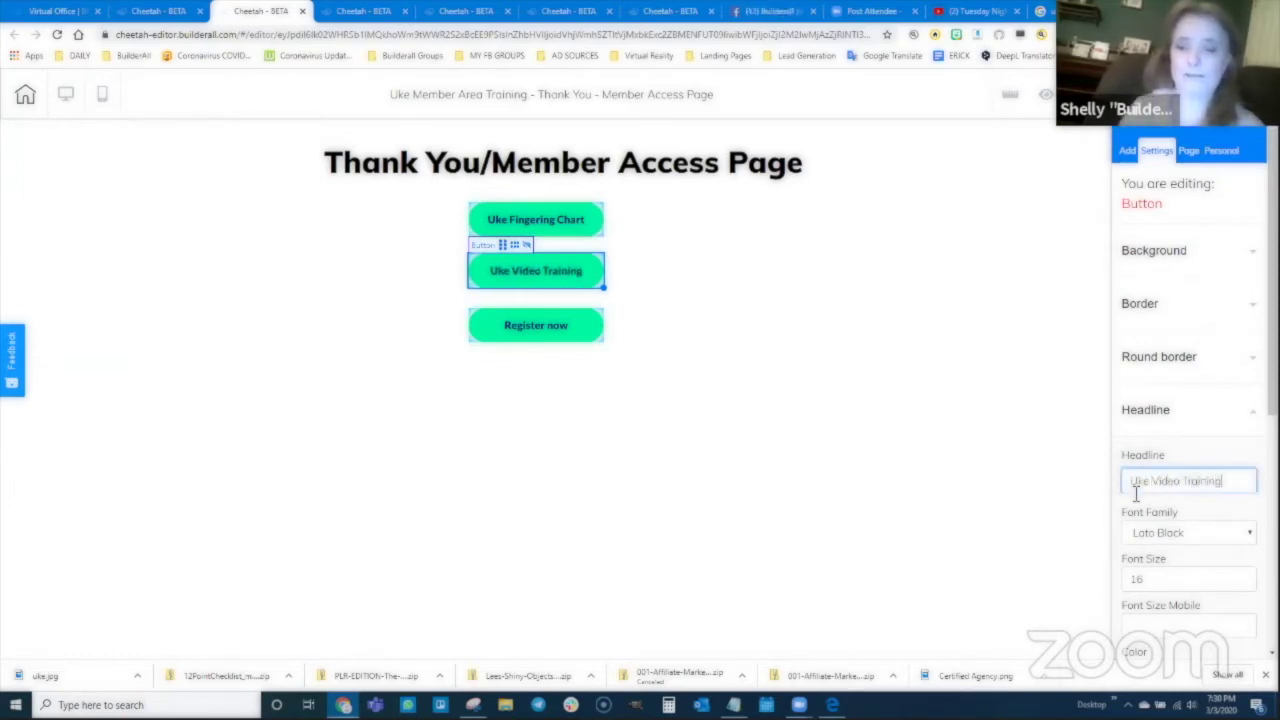
Step: Relabel the third Register now button 'One on One Training'
left_click(560, 332)
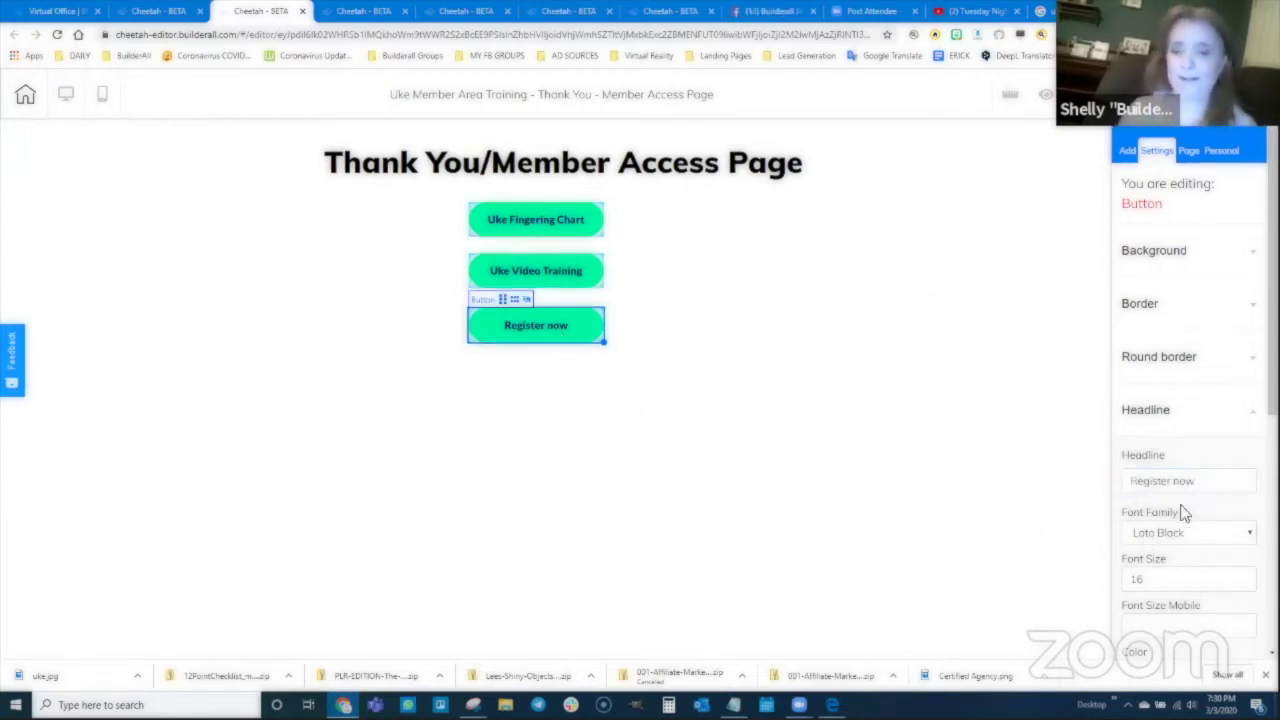
triple_click(1124, 482)
type("One on")
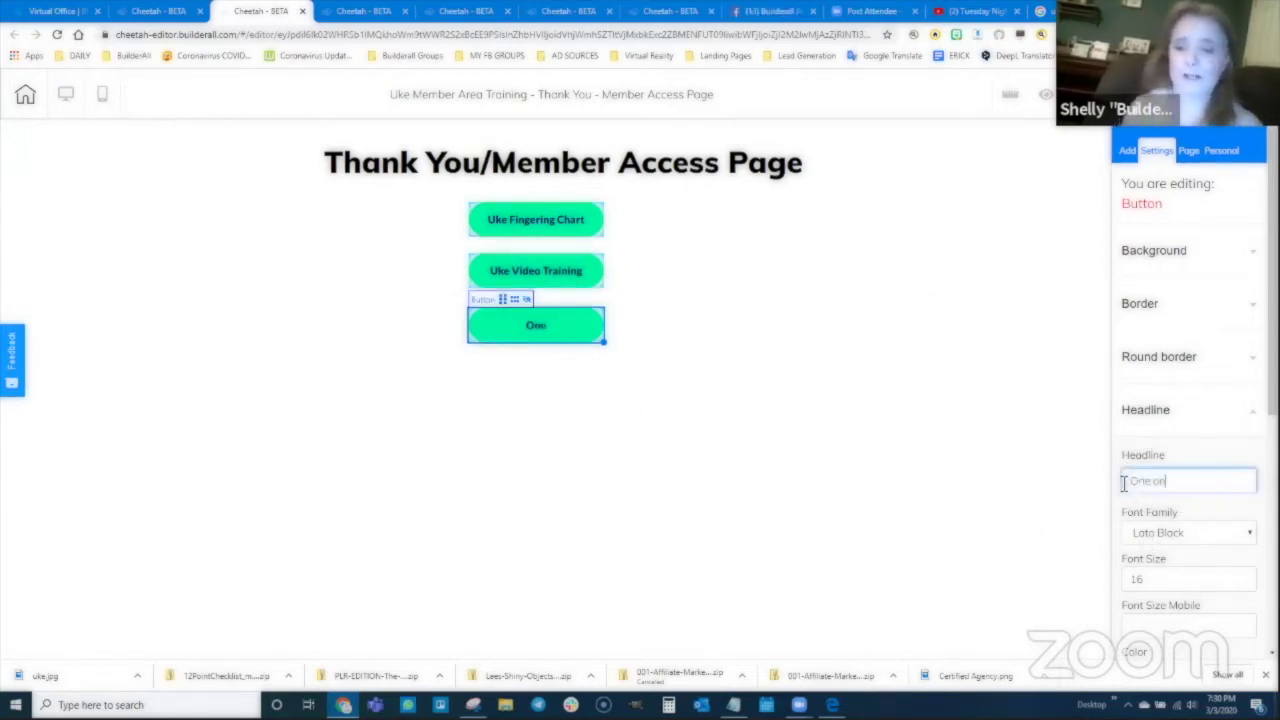
type(" One Training")
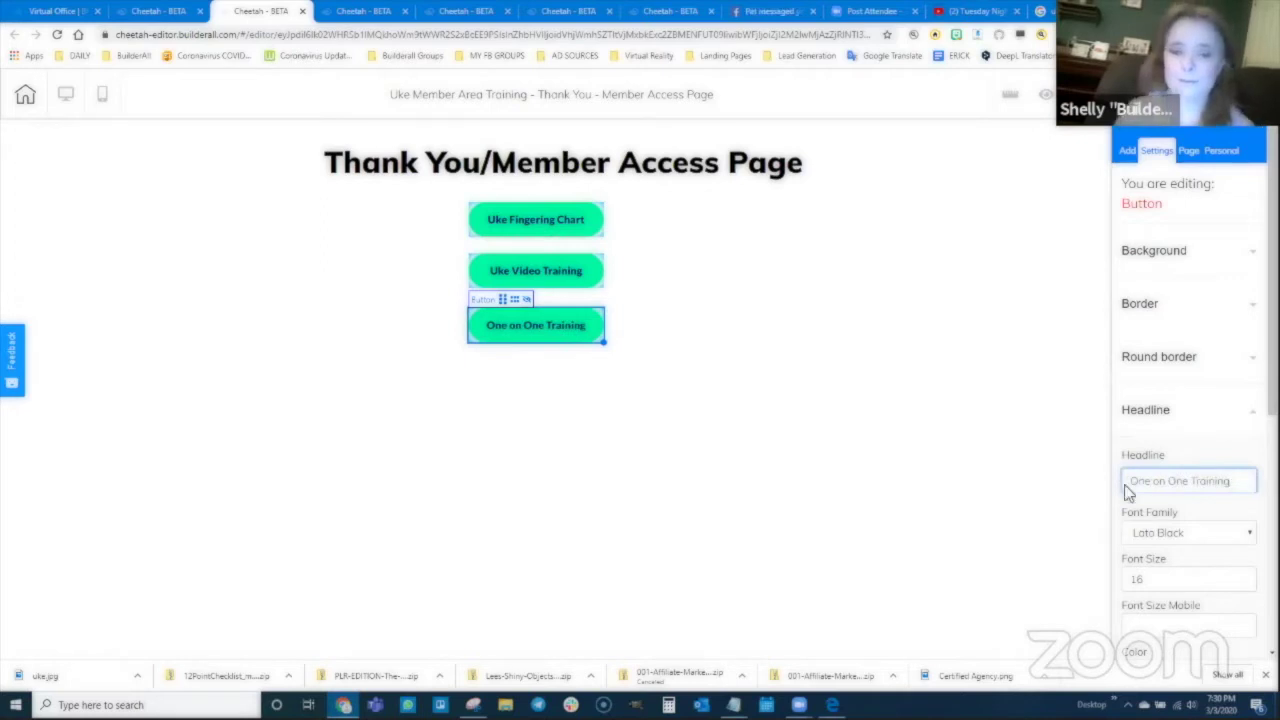
left_click(743, 343)
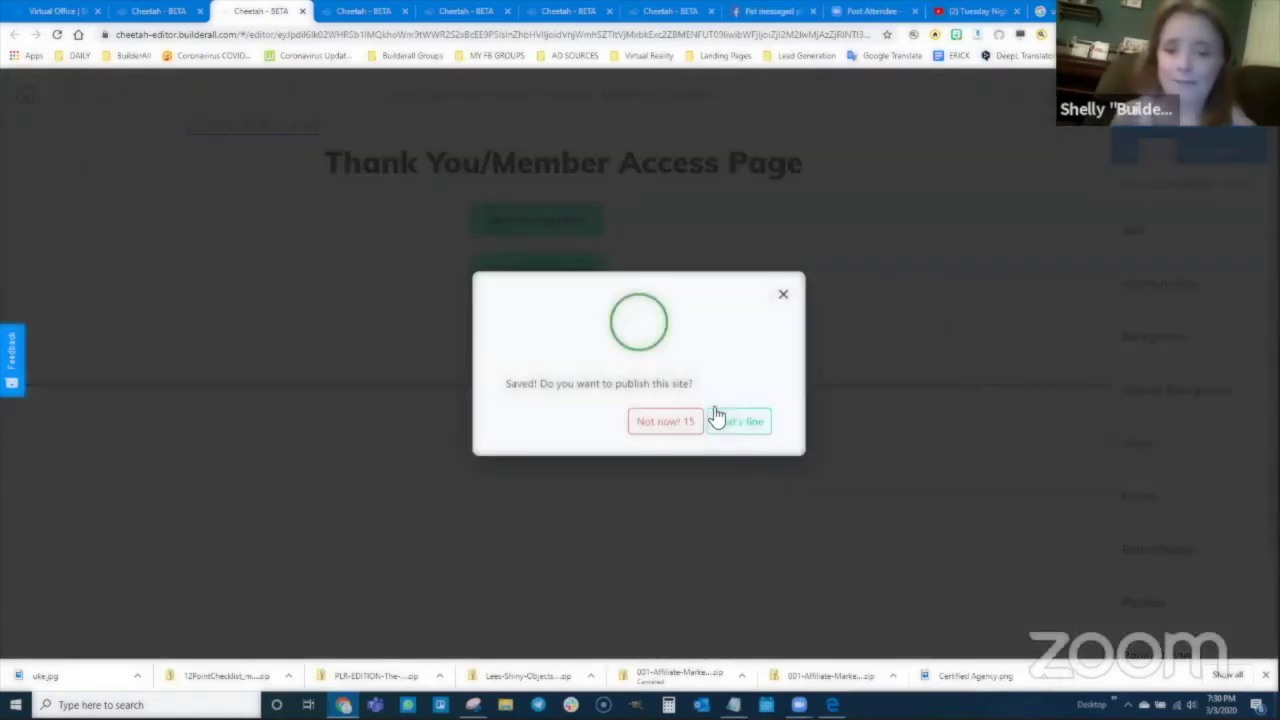
Step: Publish the saved site, dismiss the It's Done notice, and bring back the funnel diagram screenshot
left_click(735, 423)
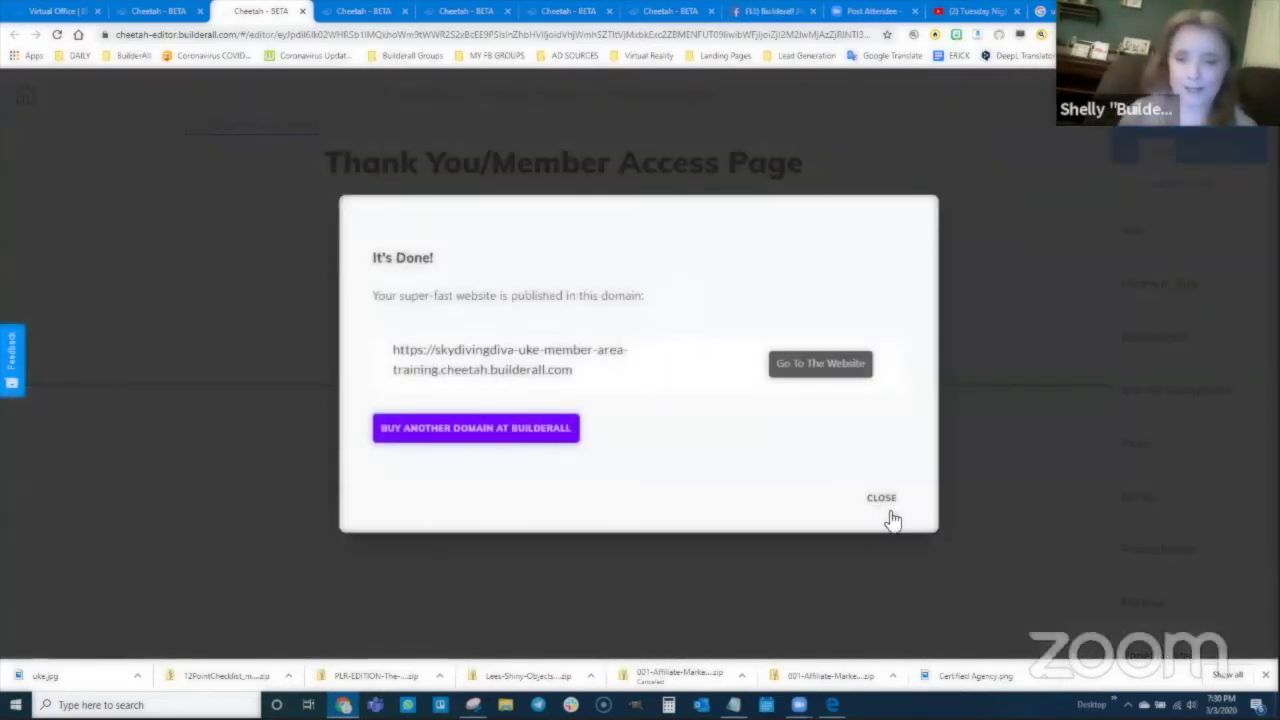
left_click(891, 516)
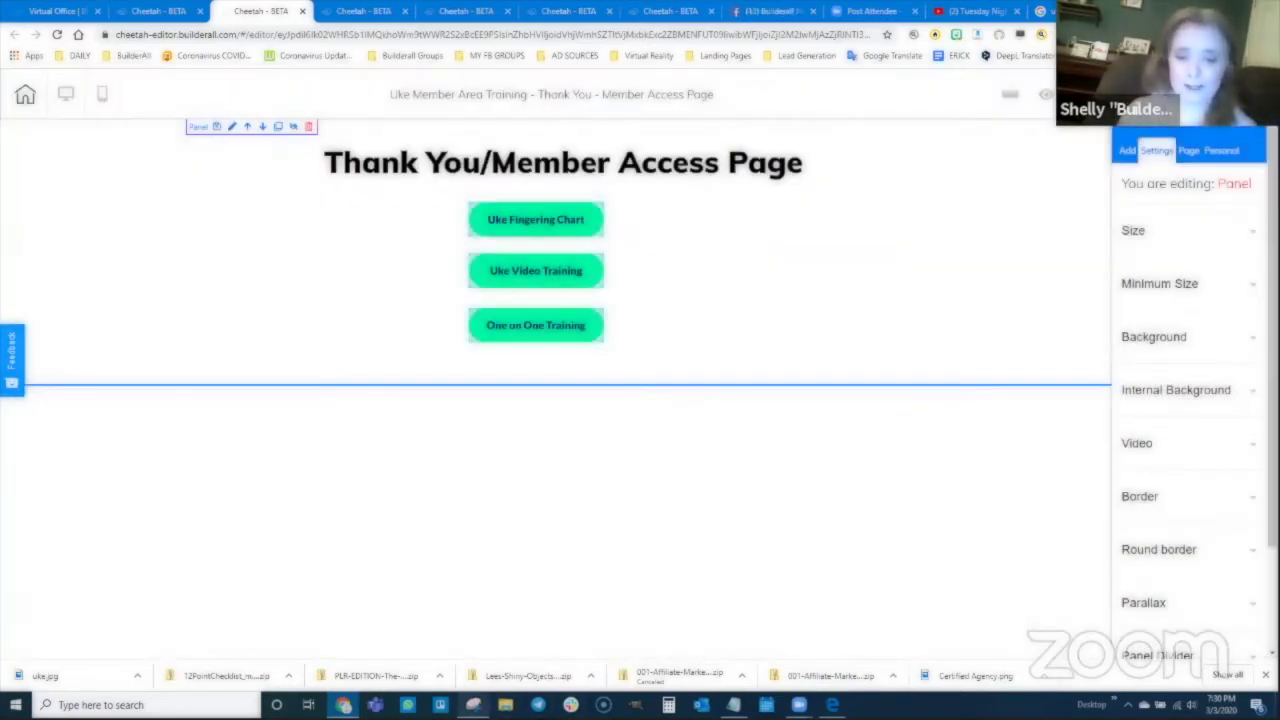
left_click(473, 705)
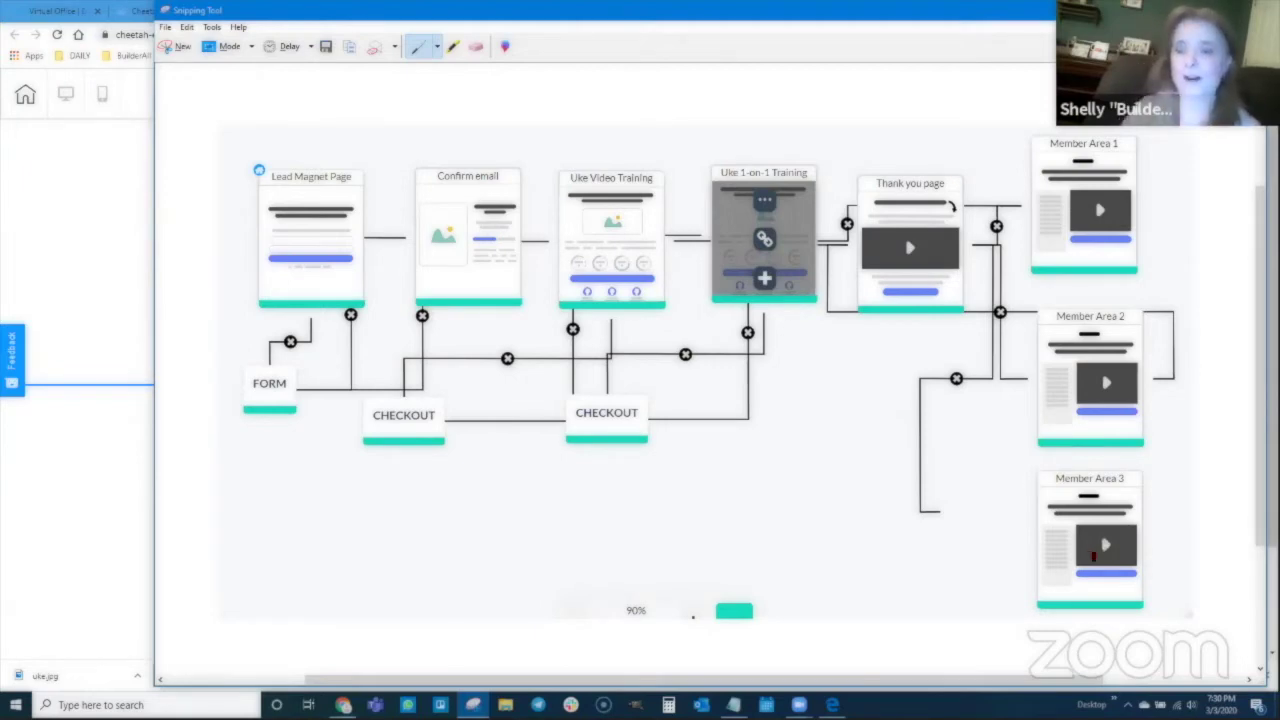
Step: Go back to the browser's Cheetah page list for Uke Member Area Training
left_click(55, 474)
left_click(149, 14)
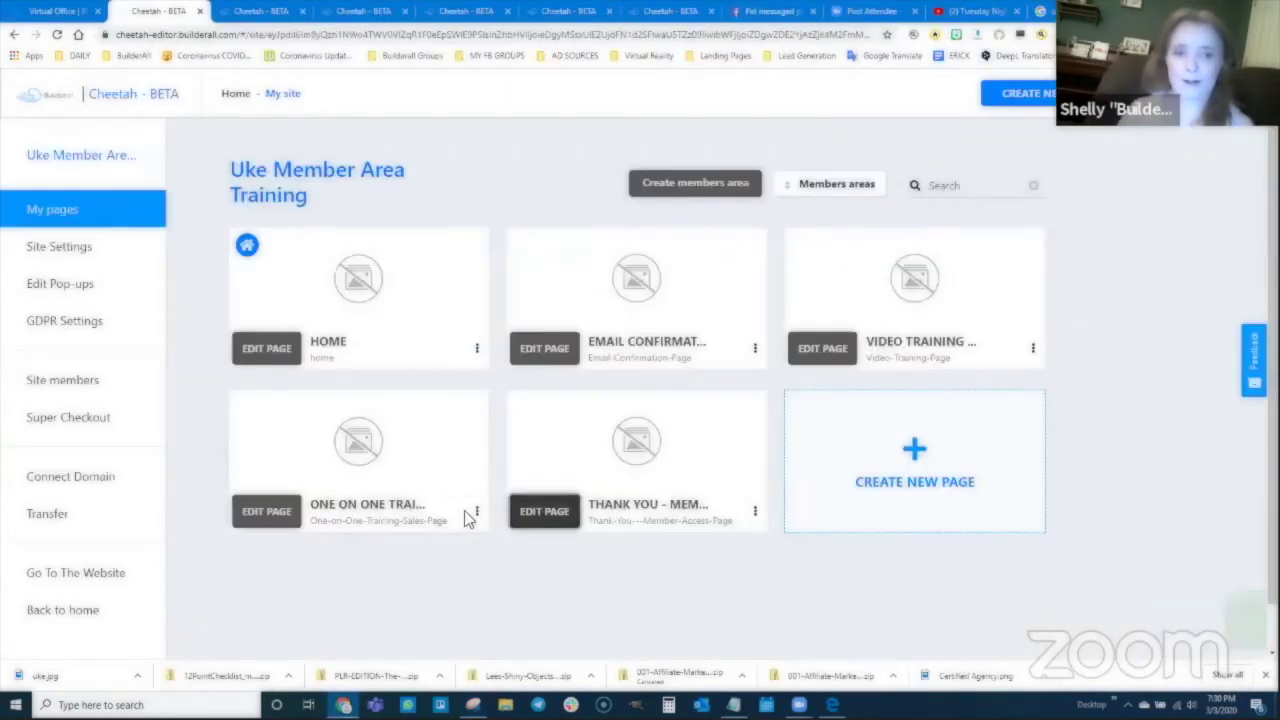
Step: Create a page named 'Member Area 1', reusing that name as title and description, and open it for editing
left_click(915, 455)
left_click(549, 286)
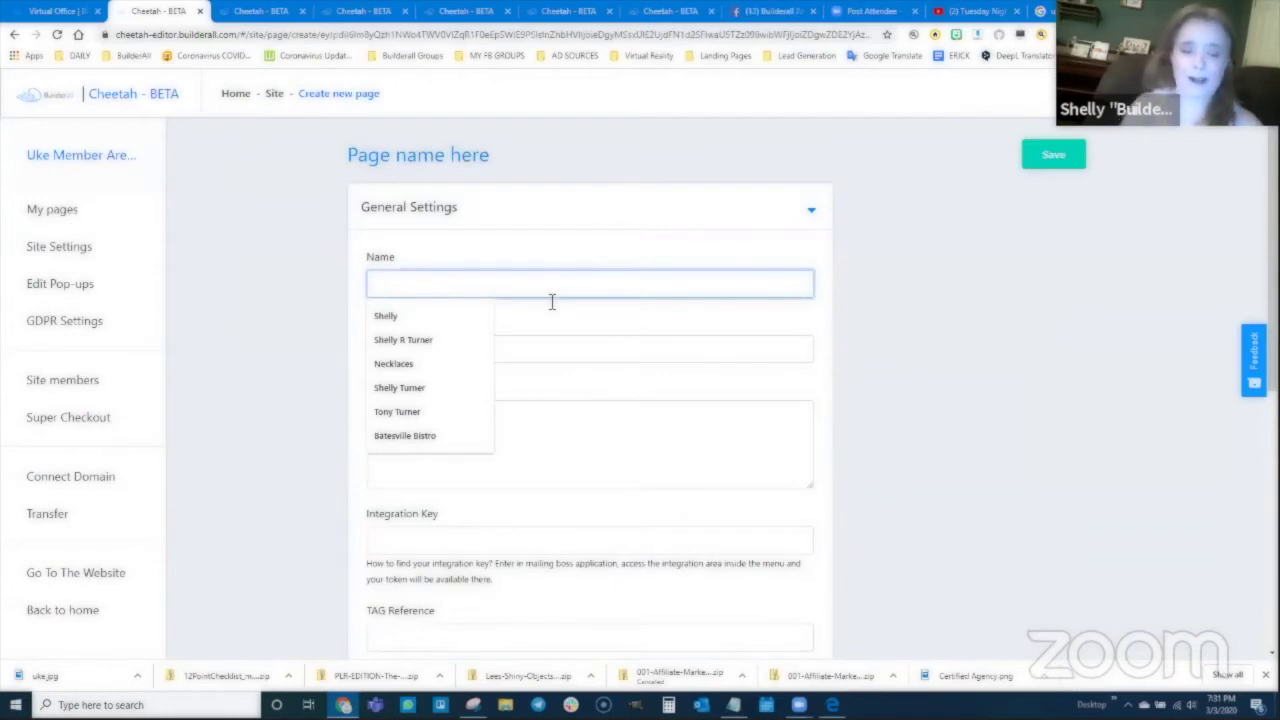
type("Member Area 1")
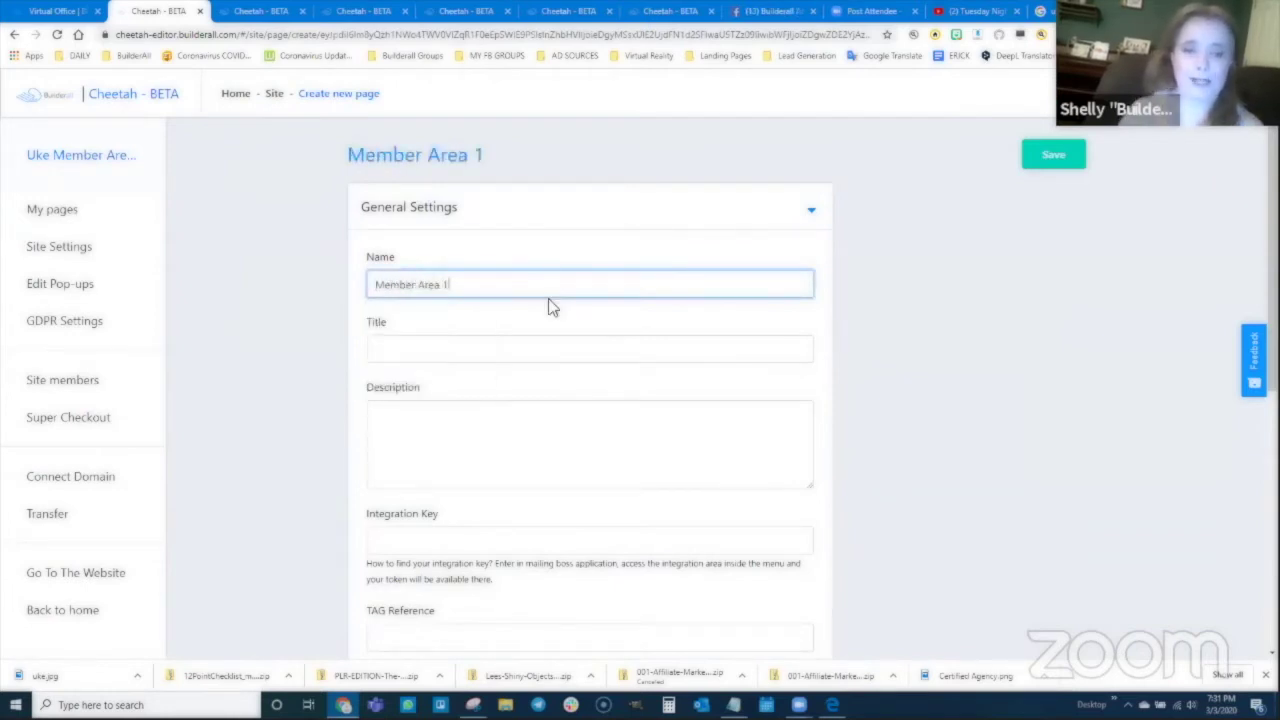
left_click_drag(449, 284, 358, 300)
key("ctrl+c")
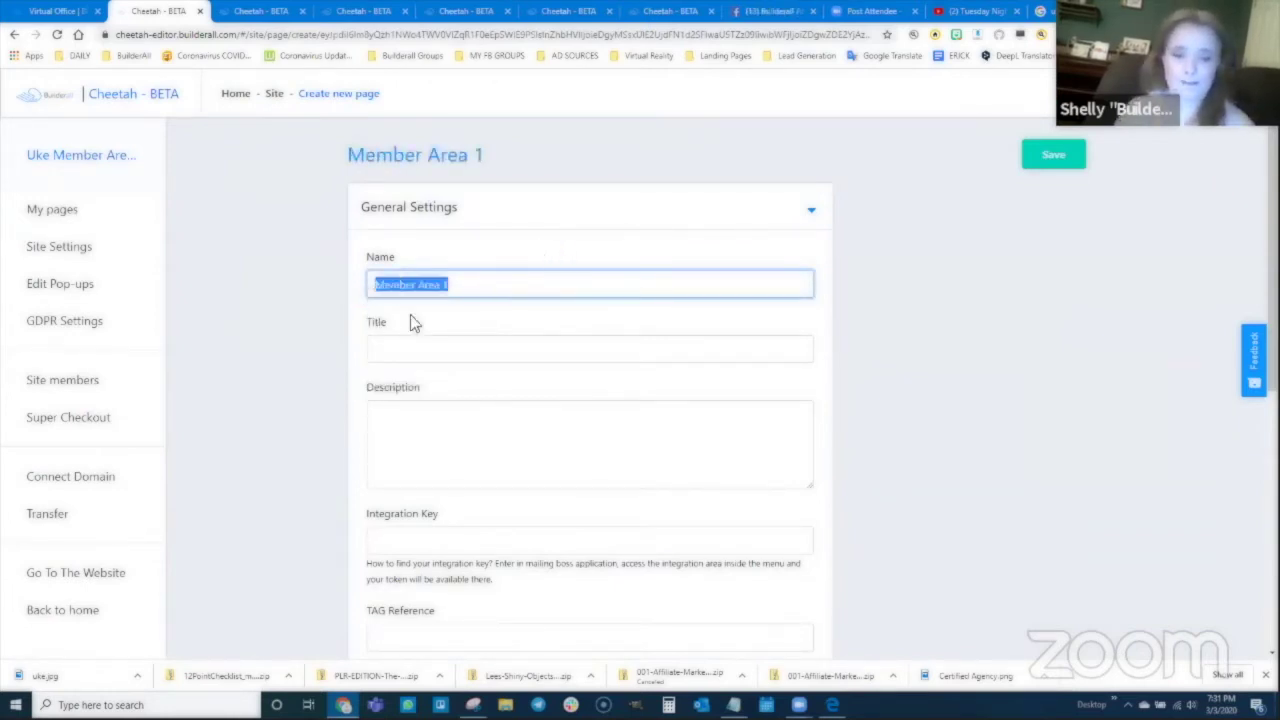
left_click(423, 346)
key("ctrl+v")
left_click(437, 431)
key("ctrl+v")
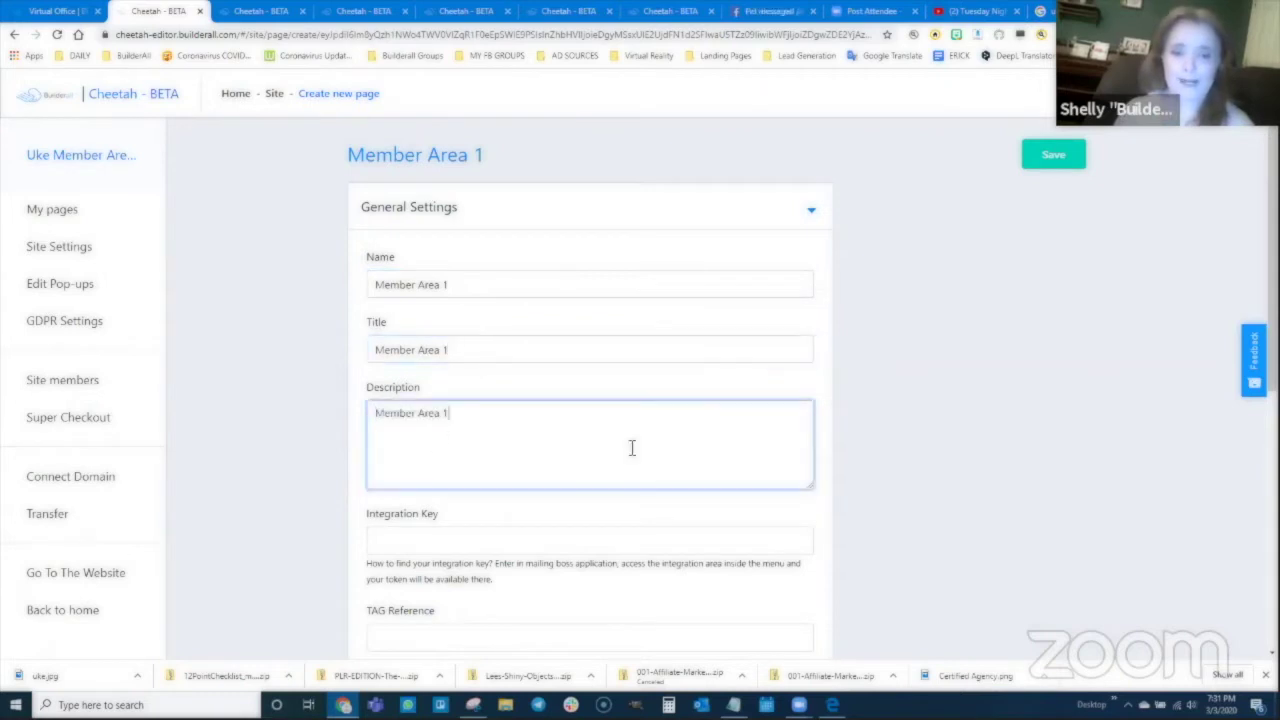
left_click(1054, 157)
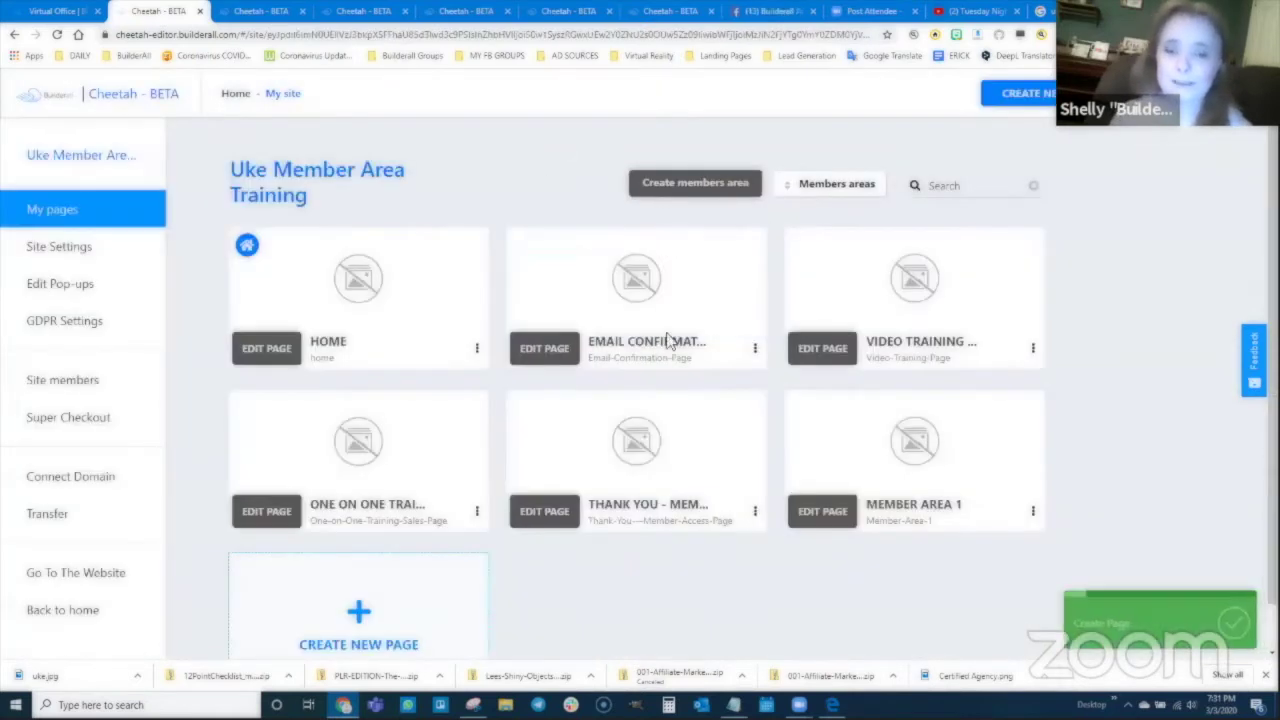
left_click(822, 511)
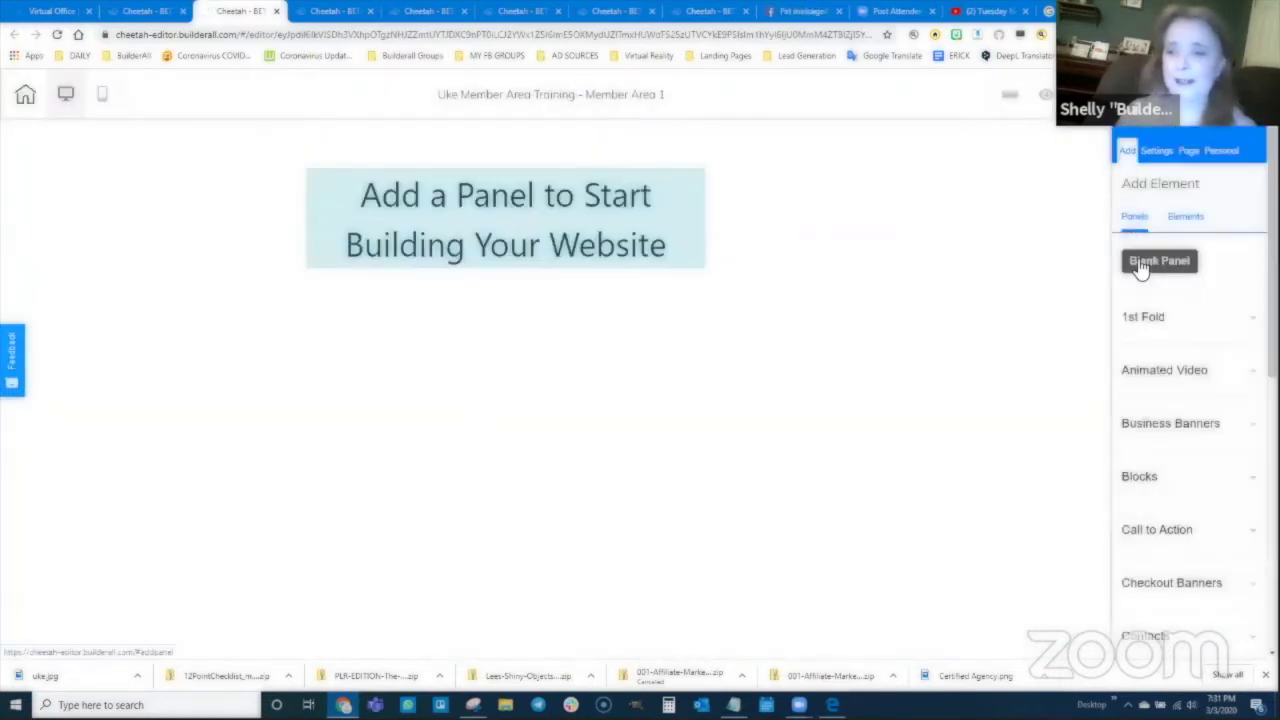
Step: Add a blank panel with a Title H2 heading reading 'Member Area 1/Uke Fingering Chart'
left_click(1140, 264)
left_click(1185, 215)
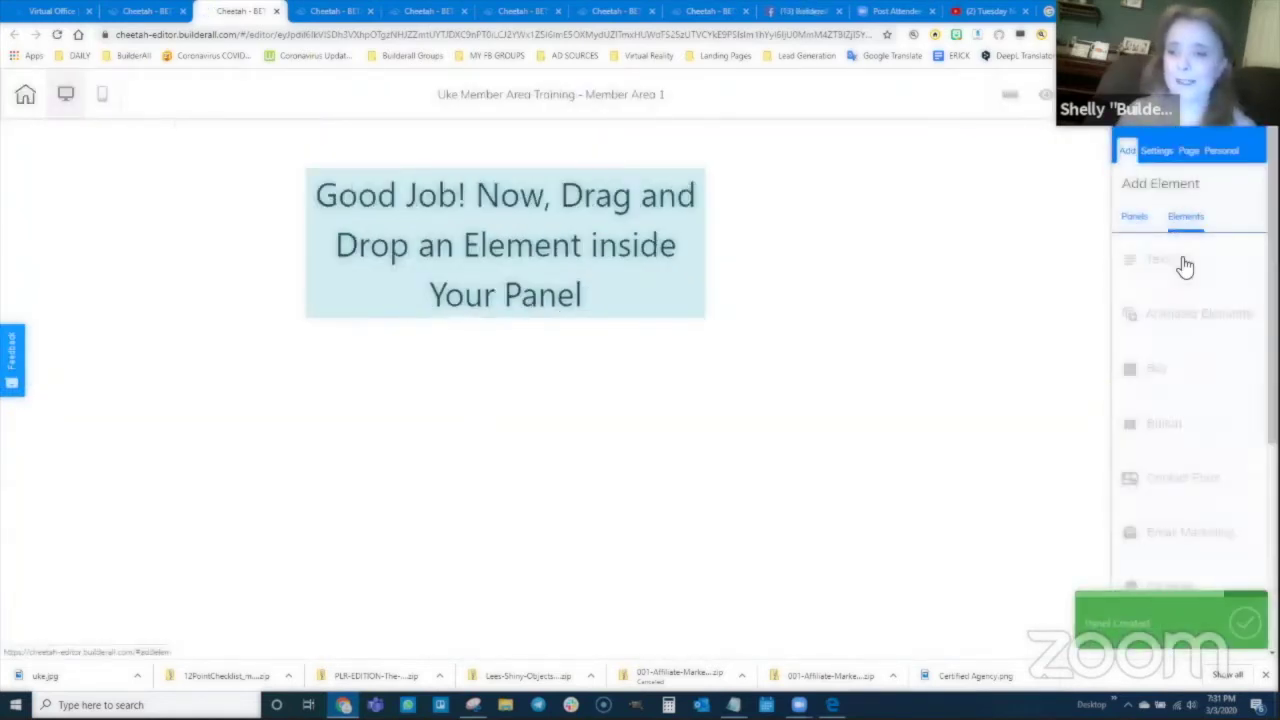
left_click(1160, 260)
left_click_drag(1172, 378, 548, 180)
double_click(548, 178)
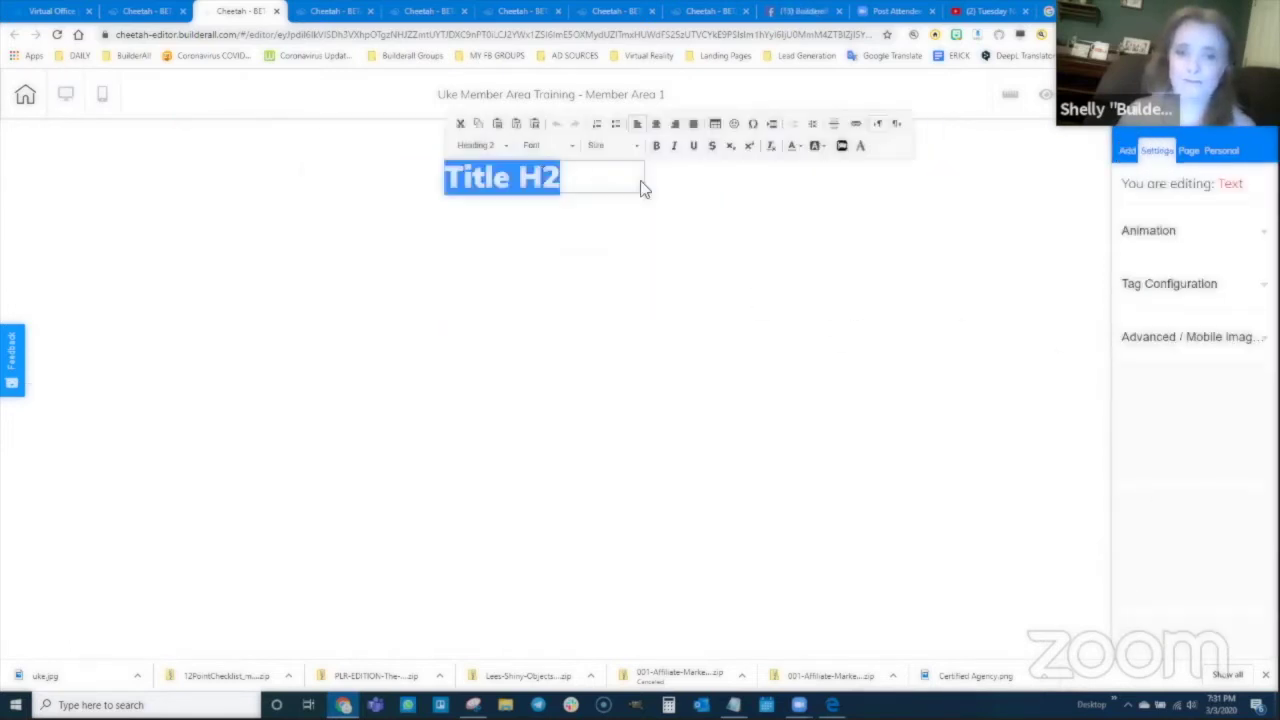
type("Mbm")
key("BackSpace")
key("BackSpace")
type("ember")
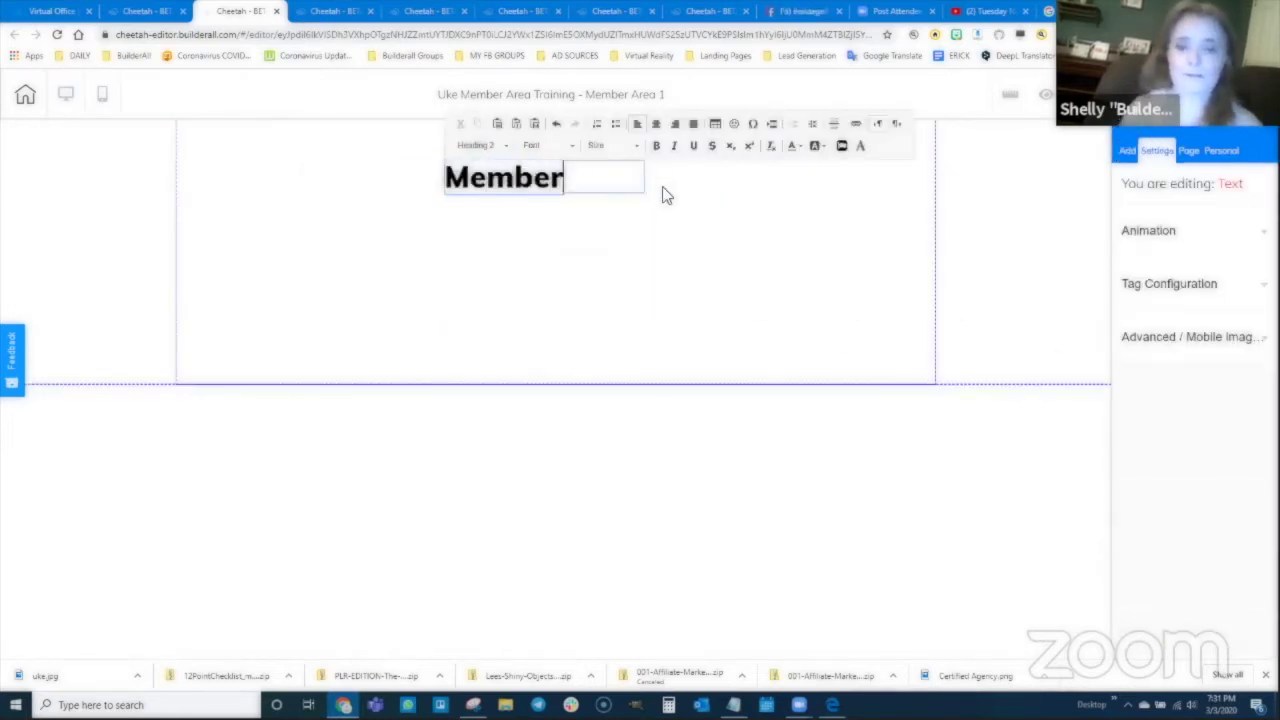
type(" Area 1/")
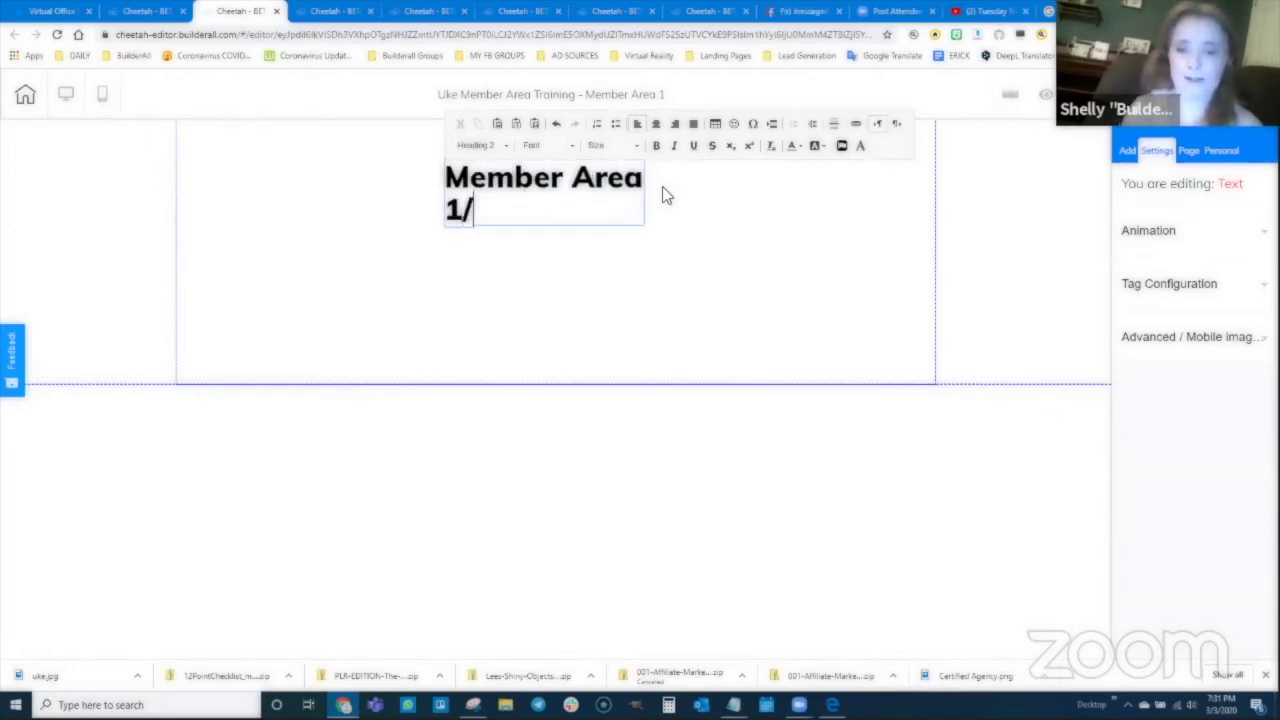
type("Uke ")
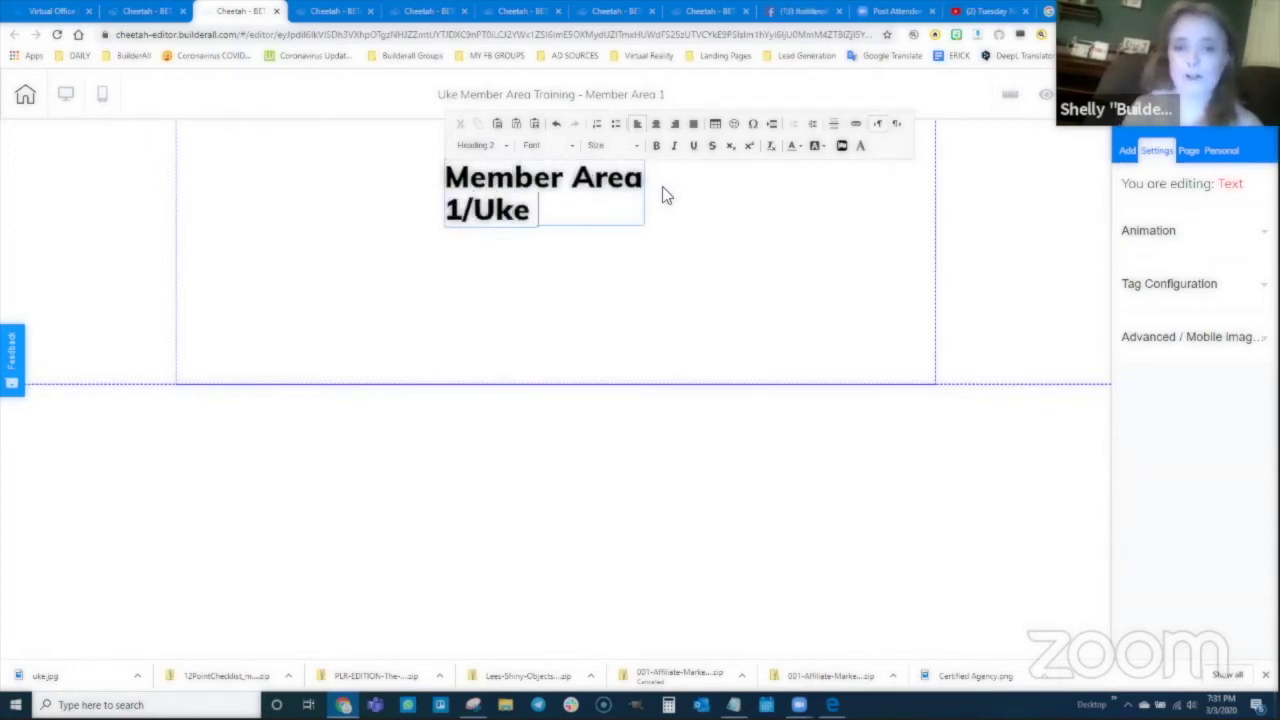
type("Fingering Chart")
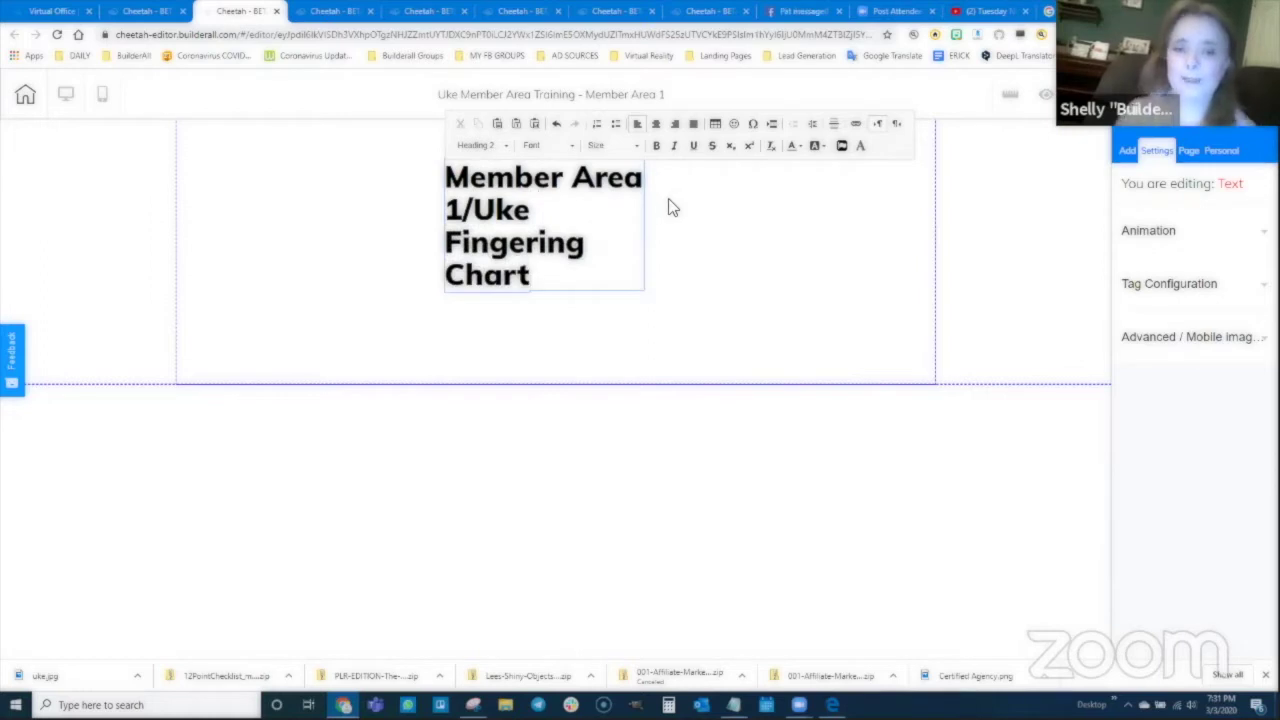
key("Escape")
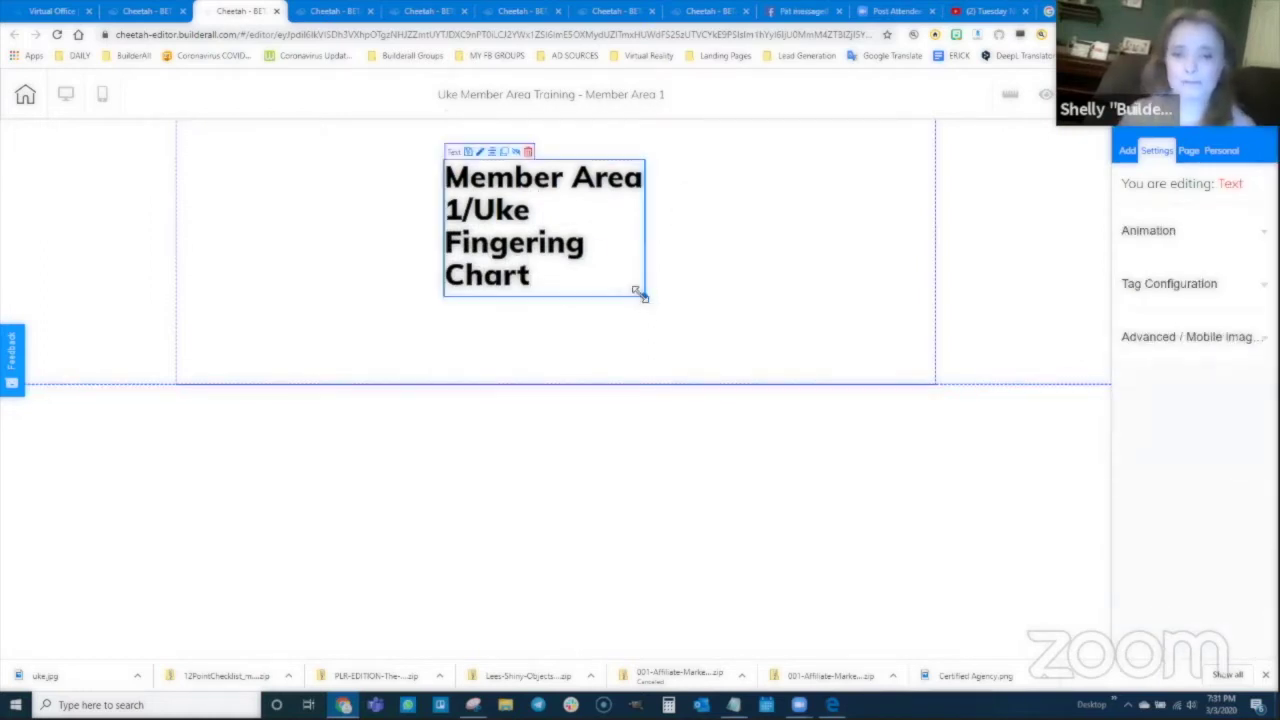
Step: Widen the heading onto one line, move it up, then save, publish, and return to the page list
left_click_drag(641, 295, 912, 196)
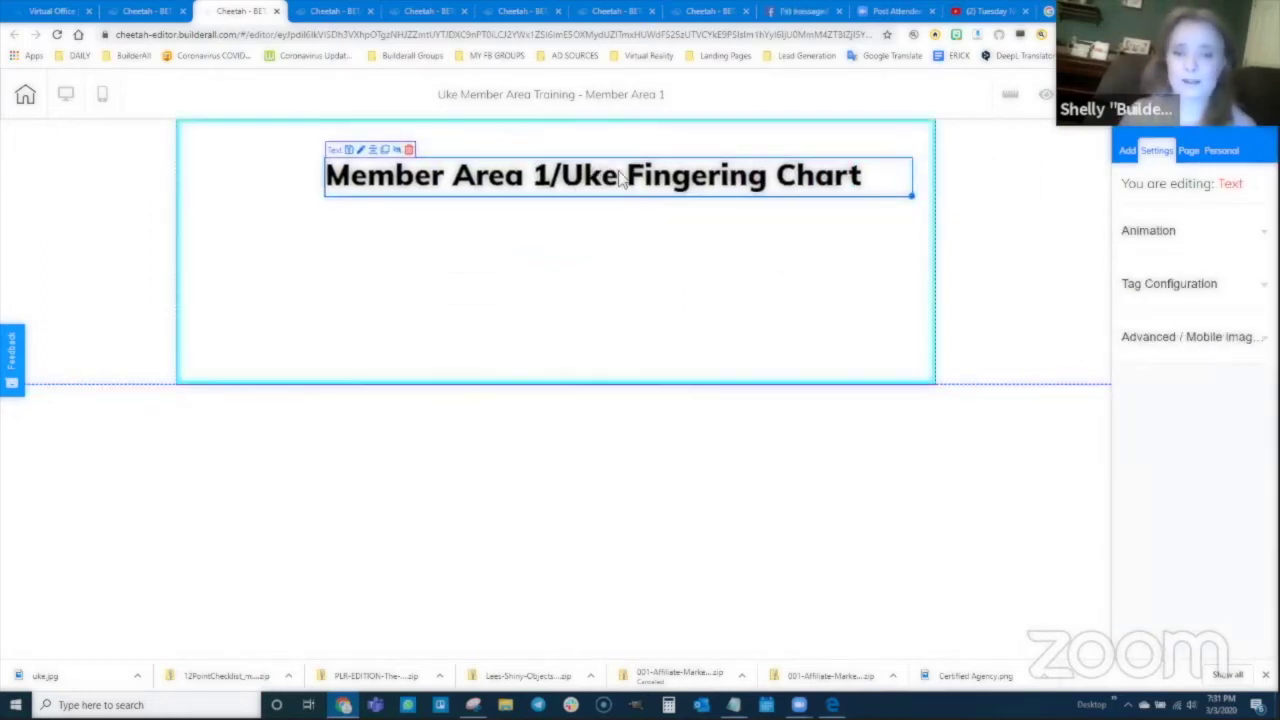
left_click_drag(620, 177, 581, 163)
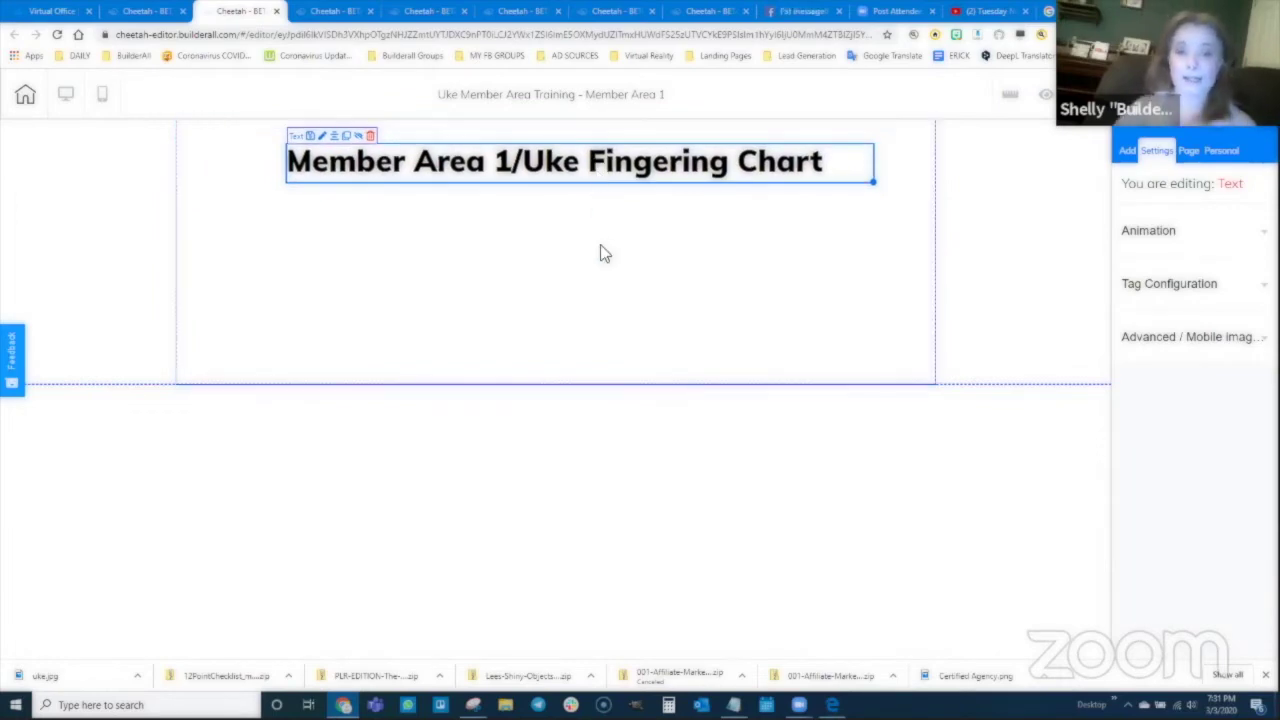
left_click(1045, 94)
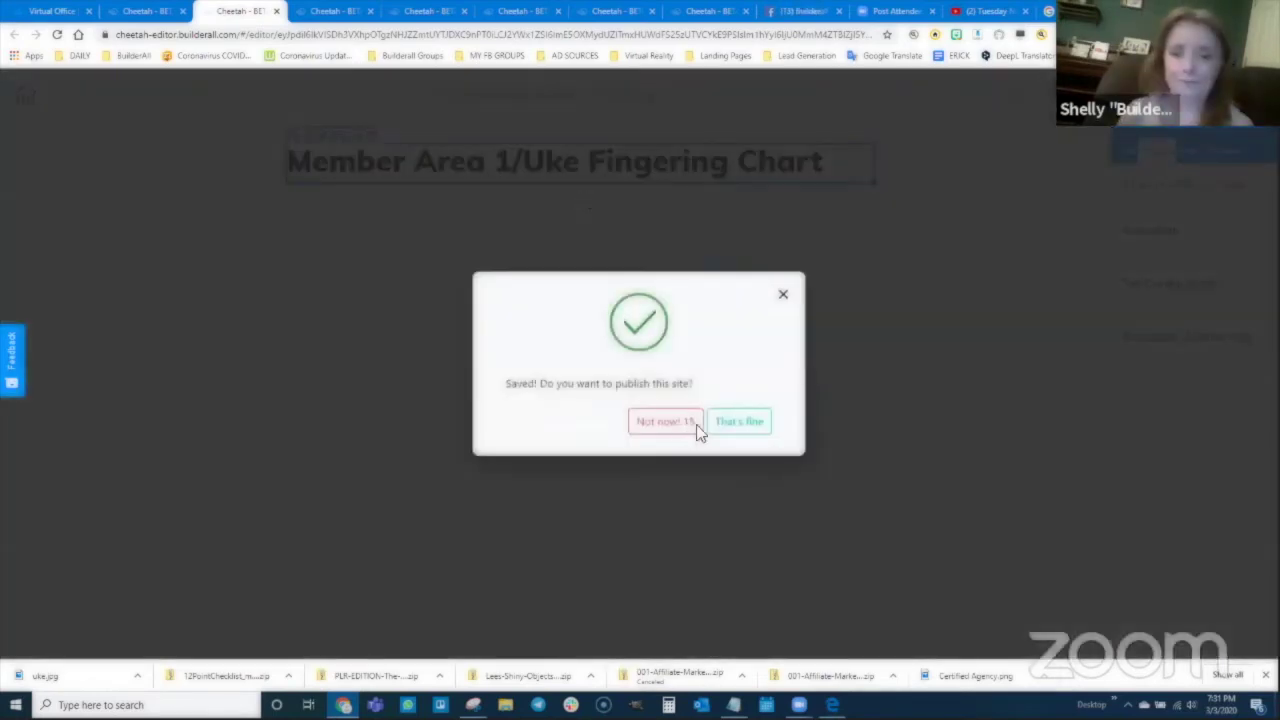
left_click(733, 427)
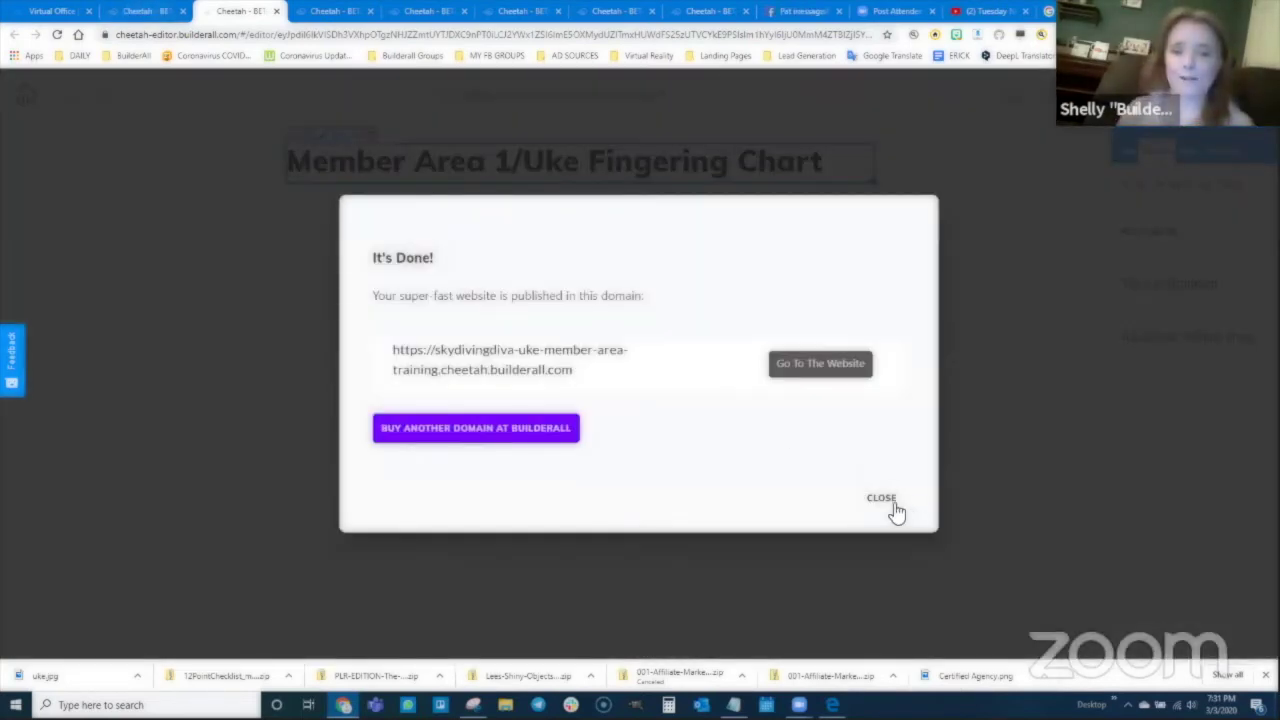
left_click(886, 500)
left_click(142, 13)
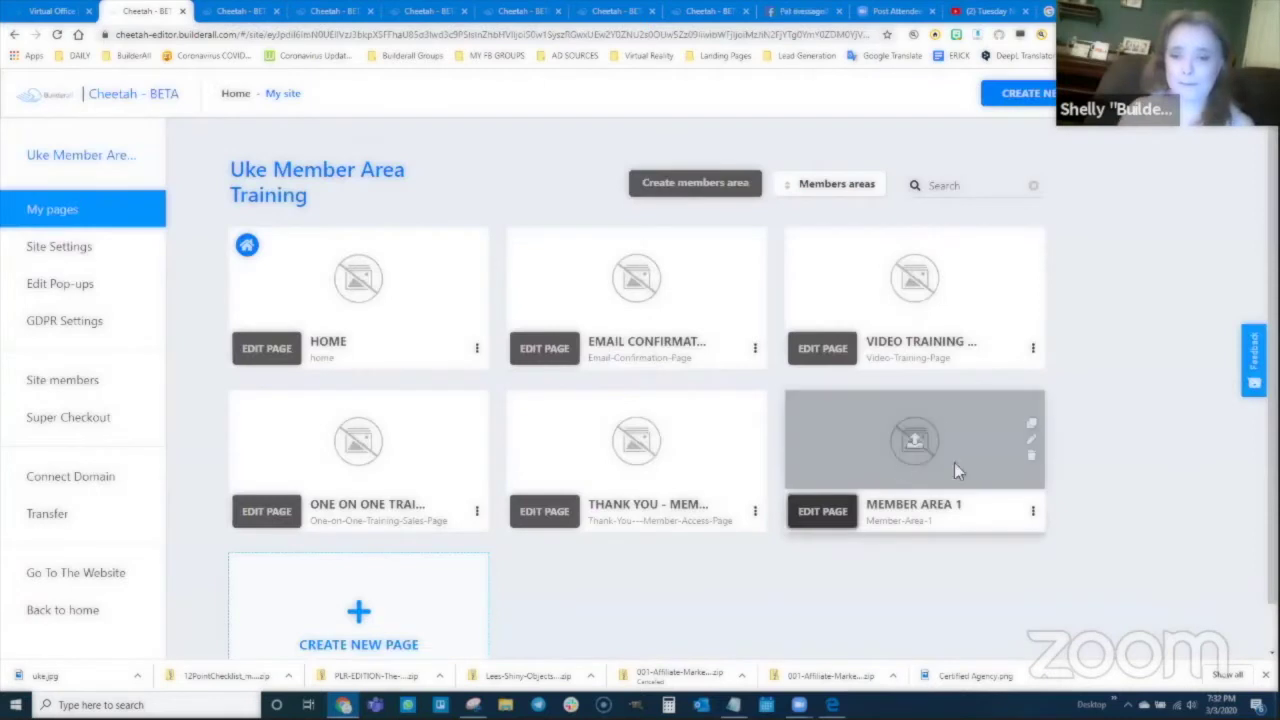
Step: Create and save a page named 'Member Area 2', pasting that name into title and description
scroll(500, 550, "down", 1)
left_click(357, 566)
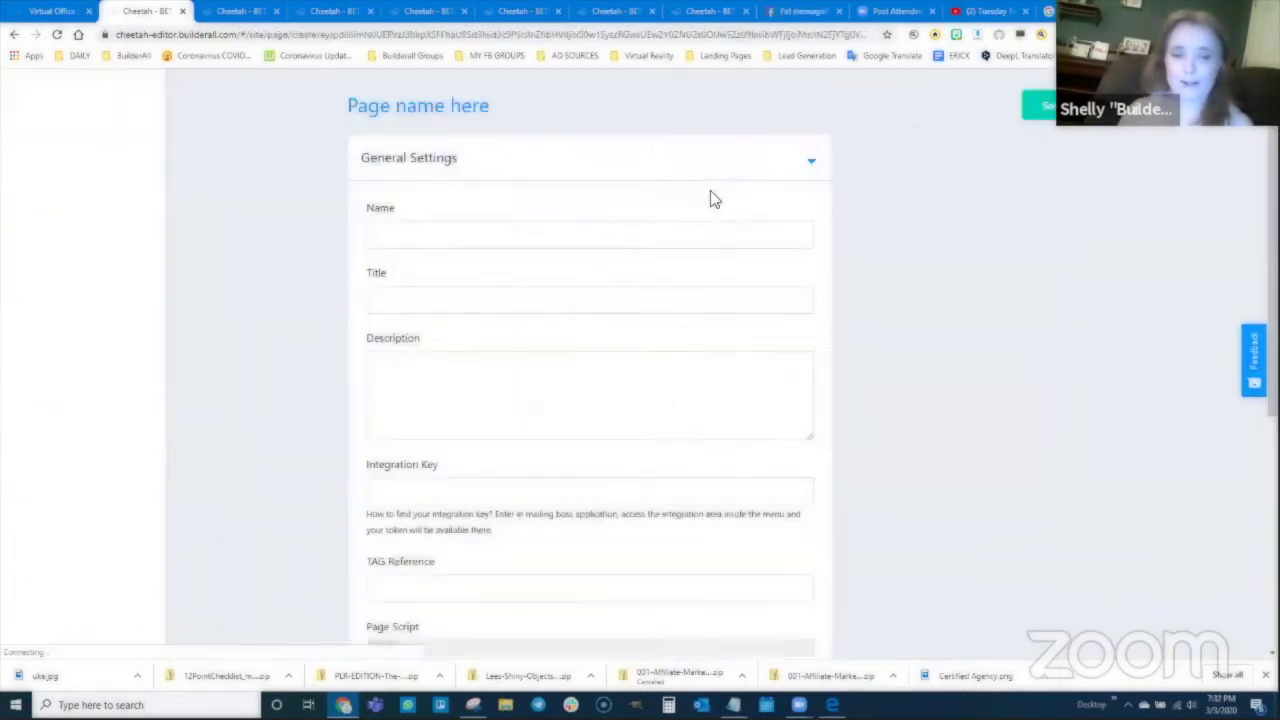
left_click(495, 237)
type("Memb")
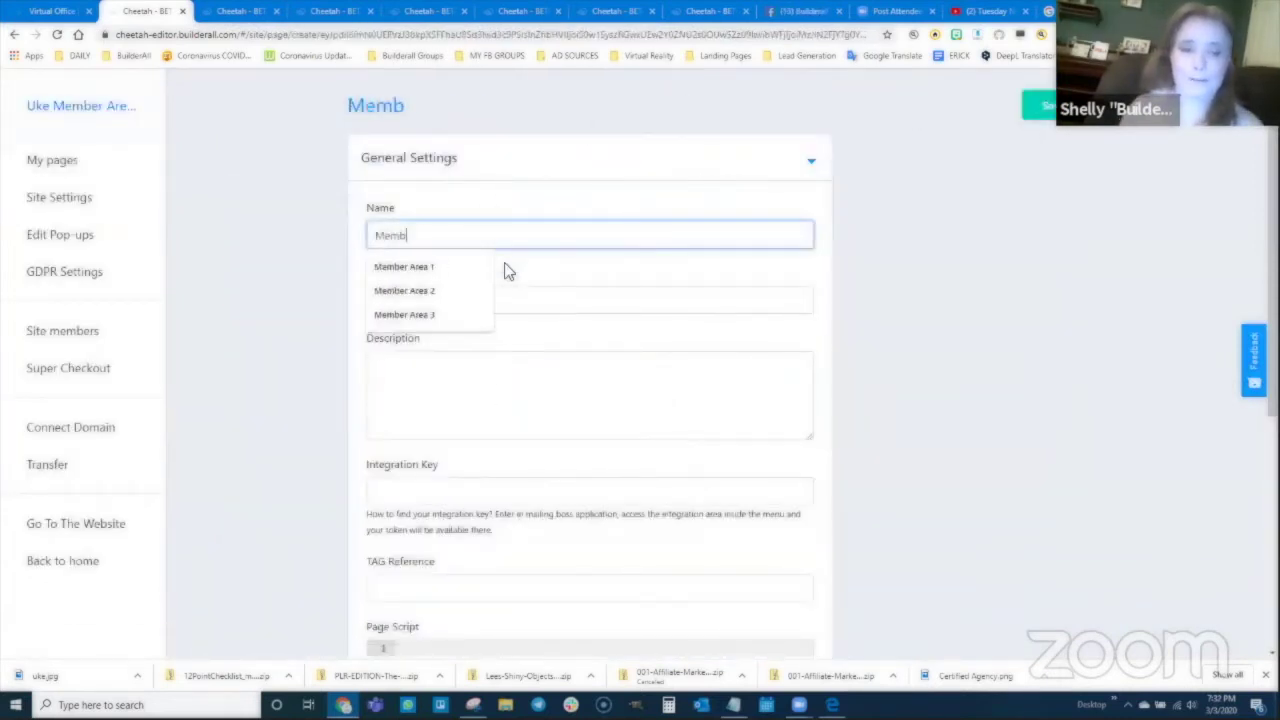
type("er Area 2")
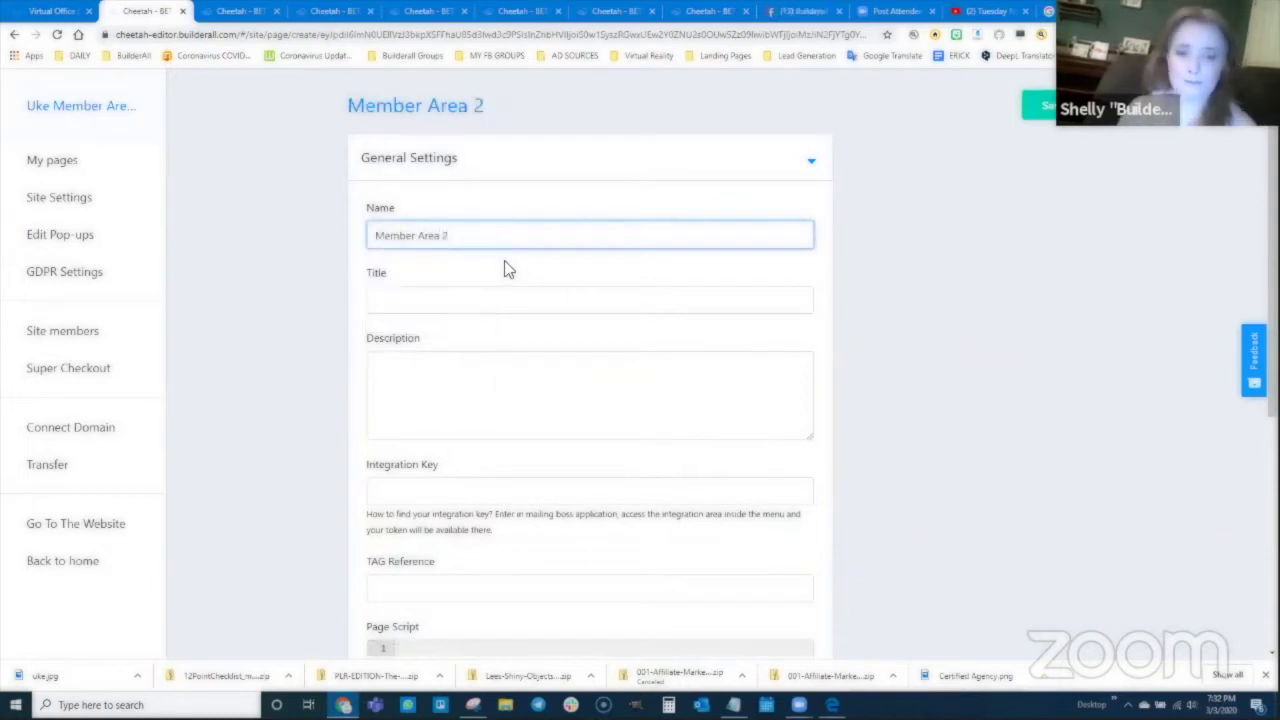
triple_click(380, 233)
key("ctrl+c")
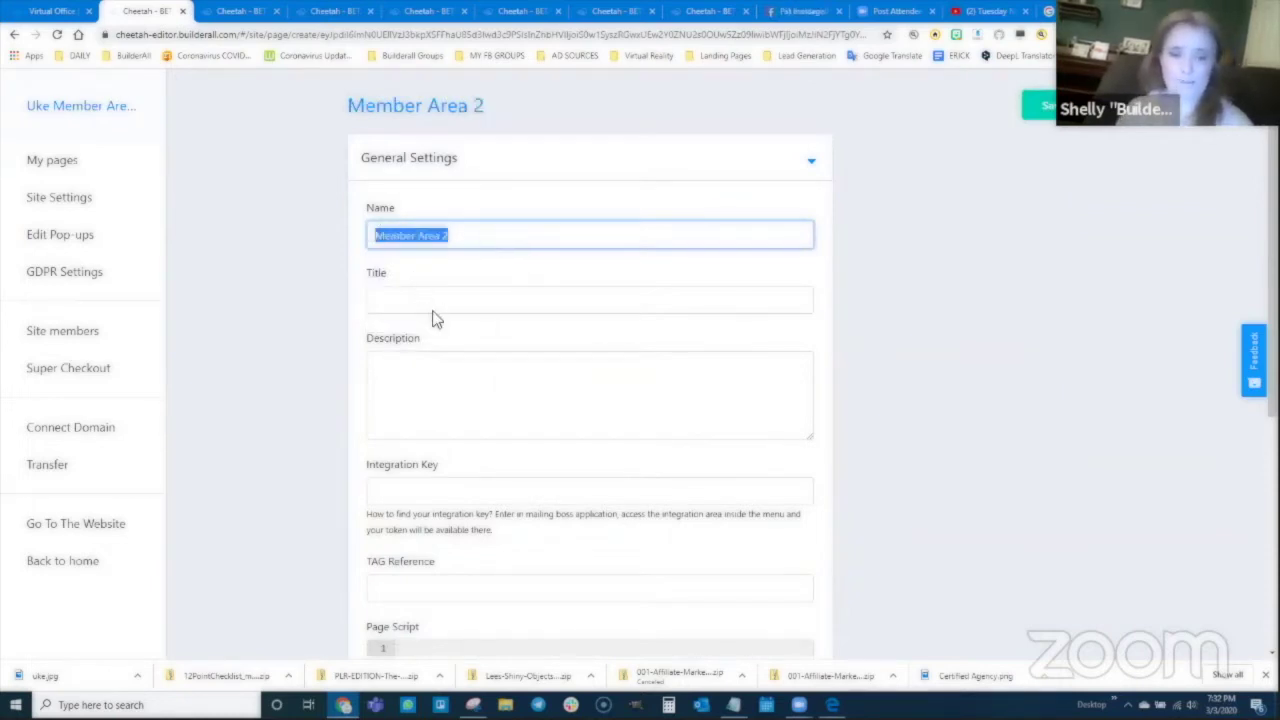
left_click(437, 303)
key("ctrl+v")
left_click(451, 363)
key("ctrl+v")
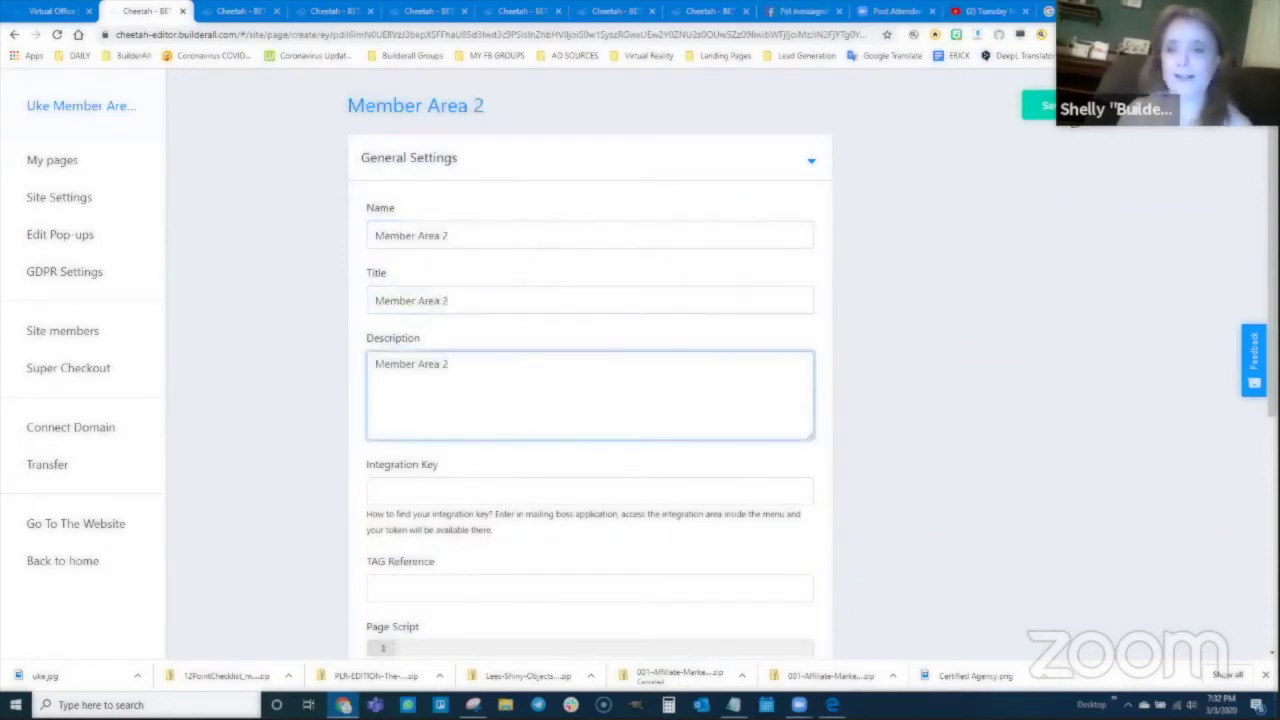
left_click(1070, 112)
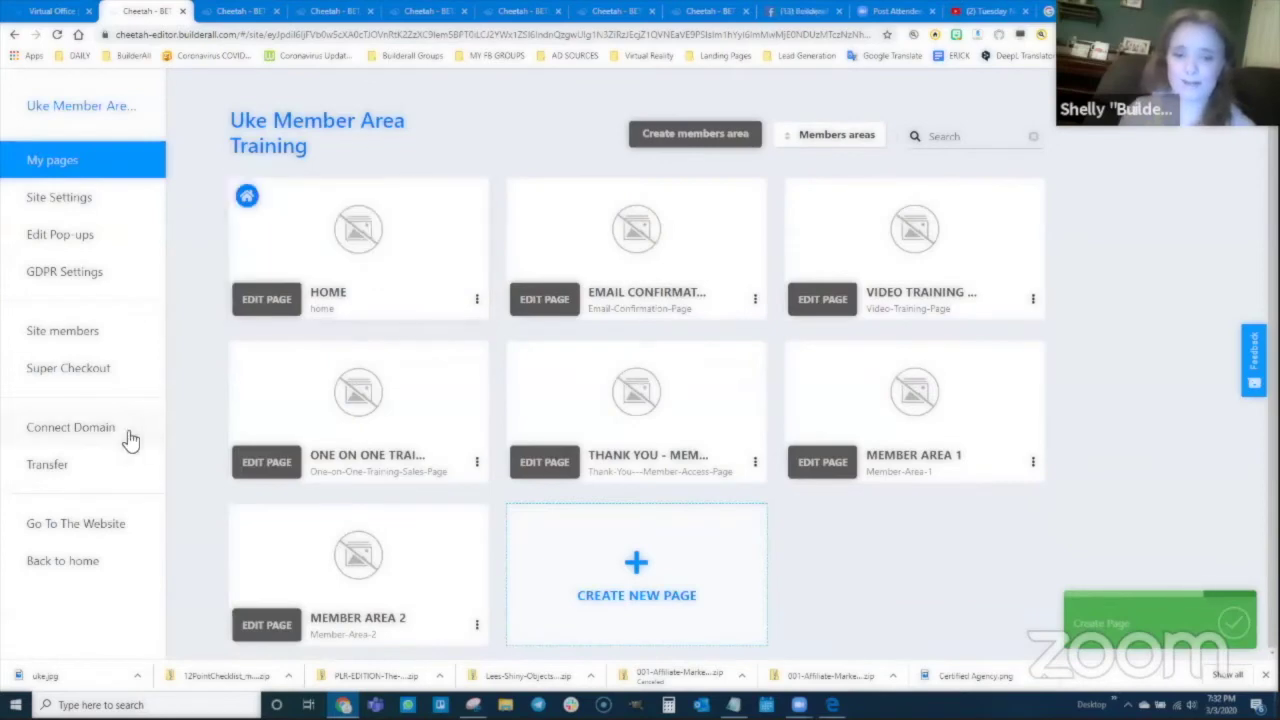
Step: On Member Area 2, add a blank panel with a Title H2 heading reading 'Member Area 2/Uke Video Training'
left_click(266, 624)
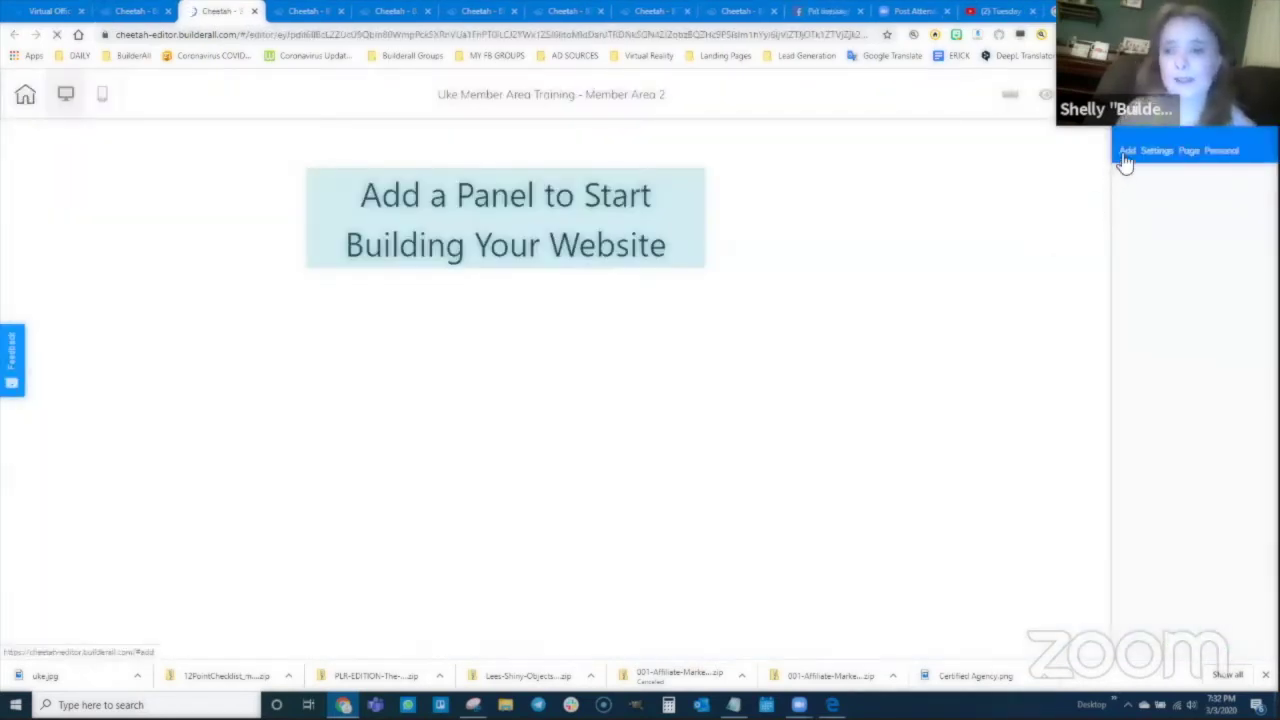
left_click(1134, 218)
left_click(1155, 263)
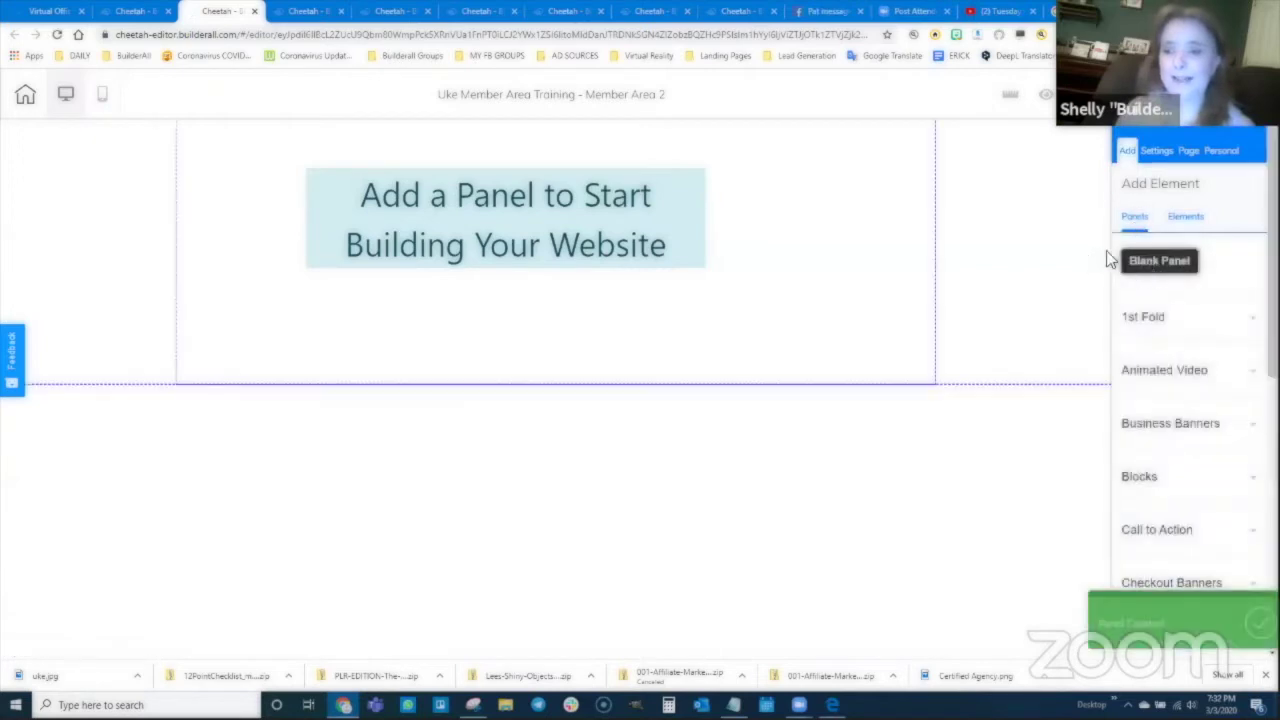
left_click(1185, 216)
left_click(1160, 262)
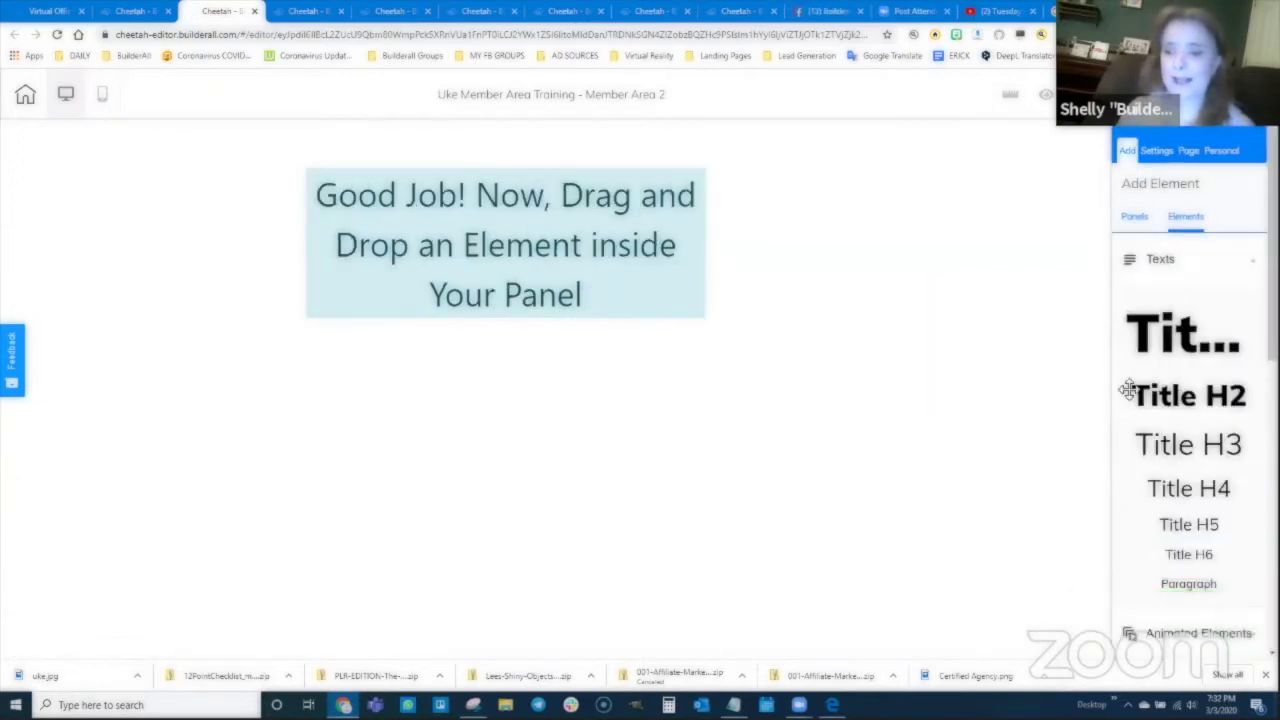
left_click_drag(1128, 390, 514, 190)
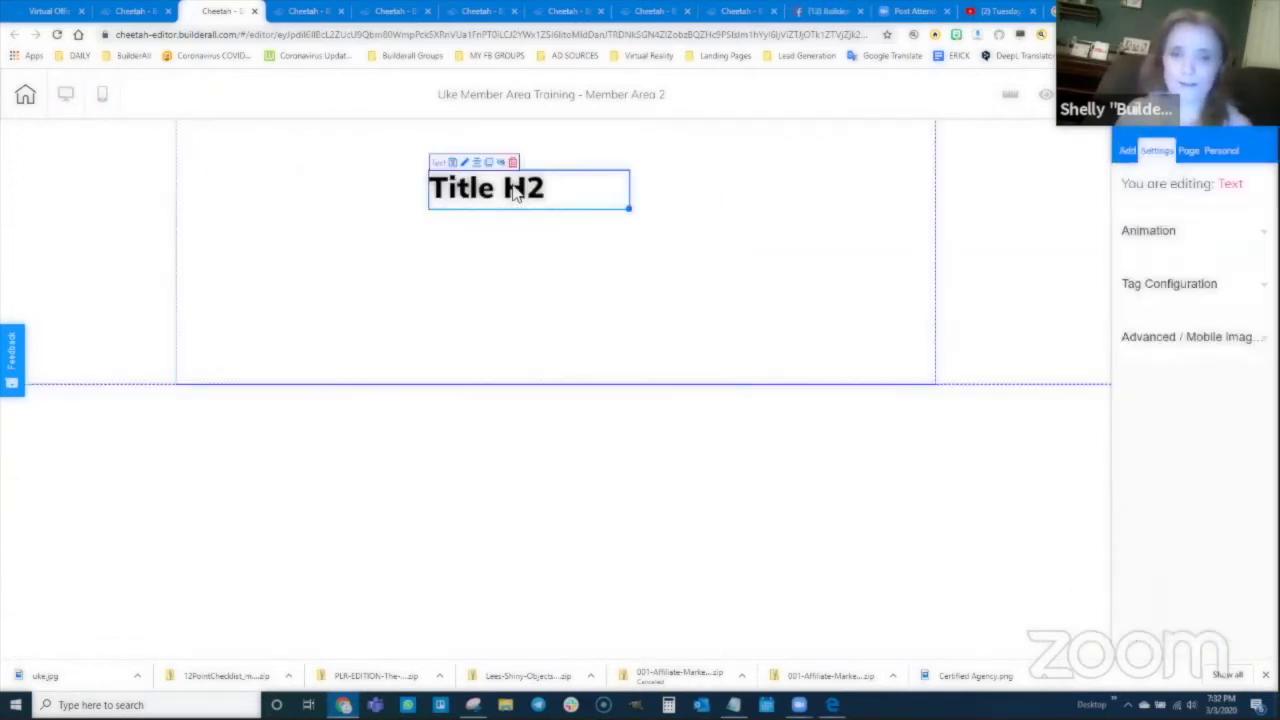
left_click(514, 190)
triple_click(571, 190)
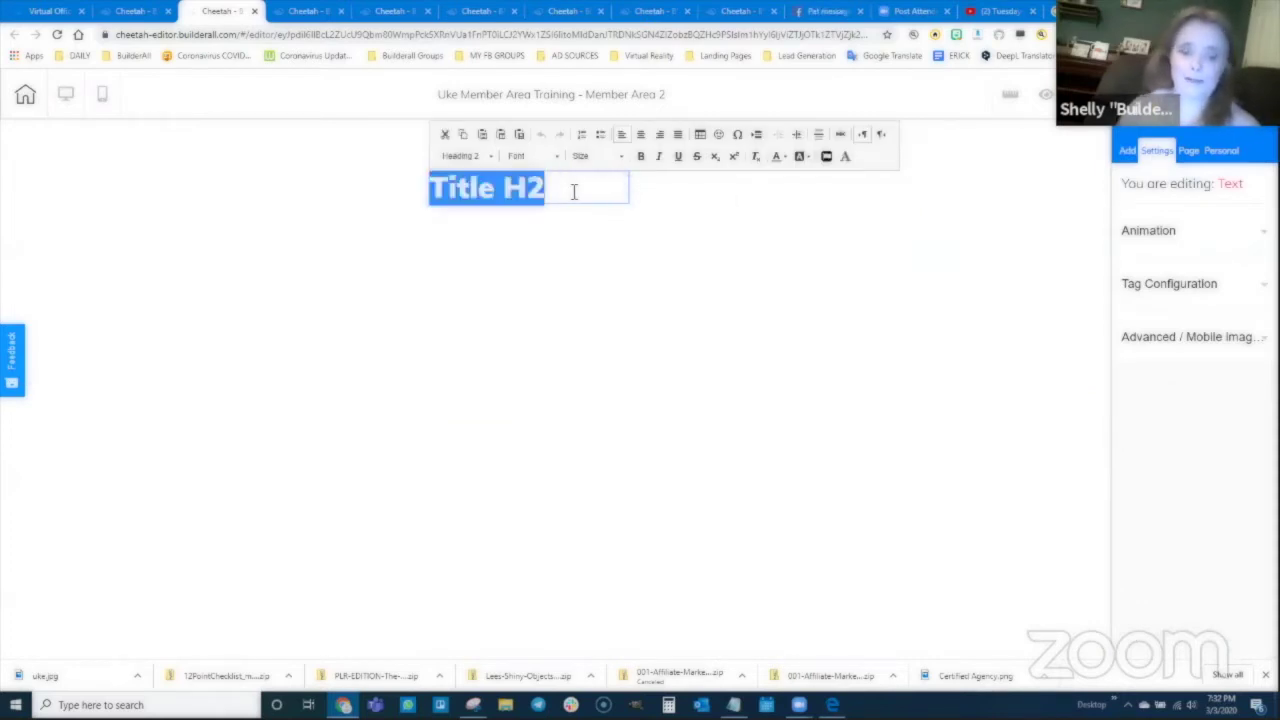
type("Member Area 2")
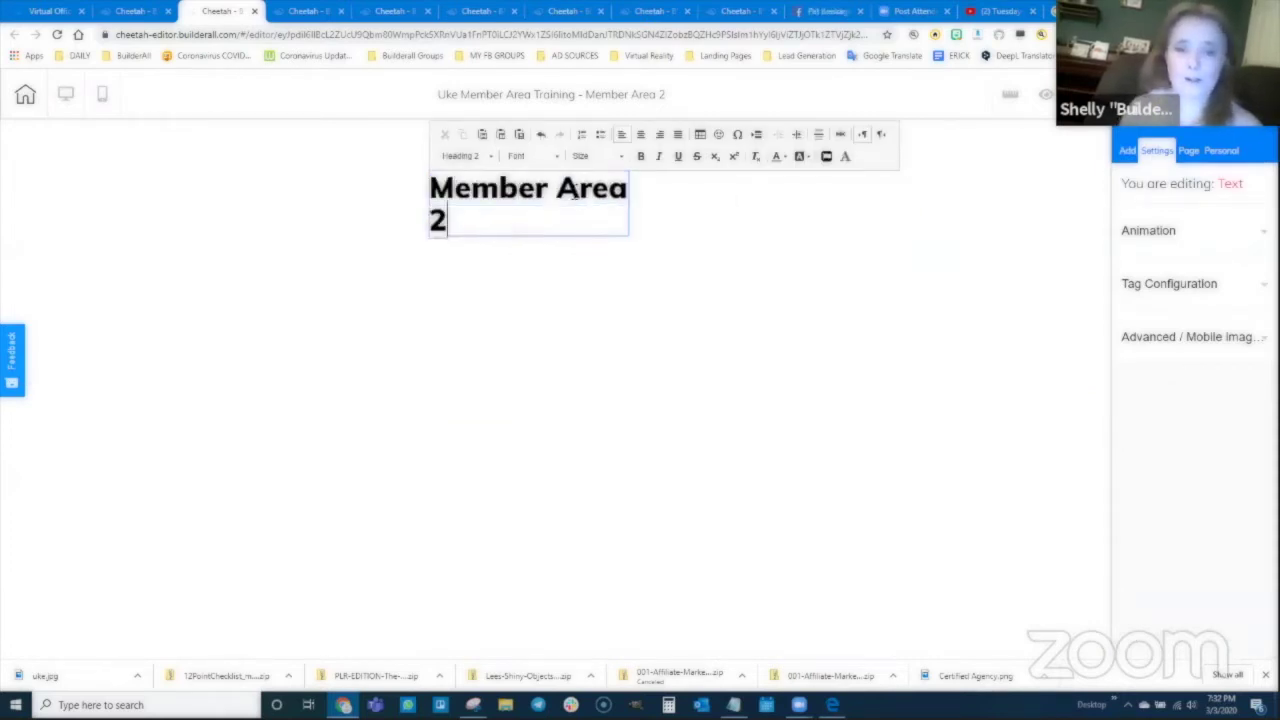
type("/Uke ")
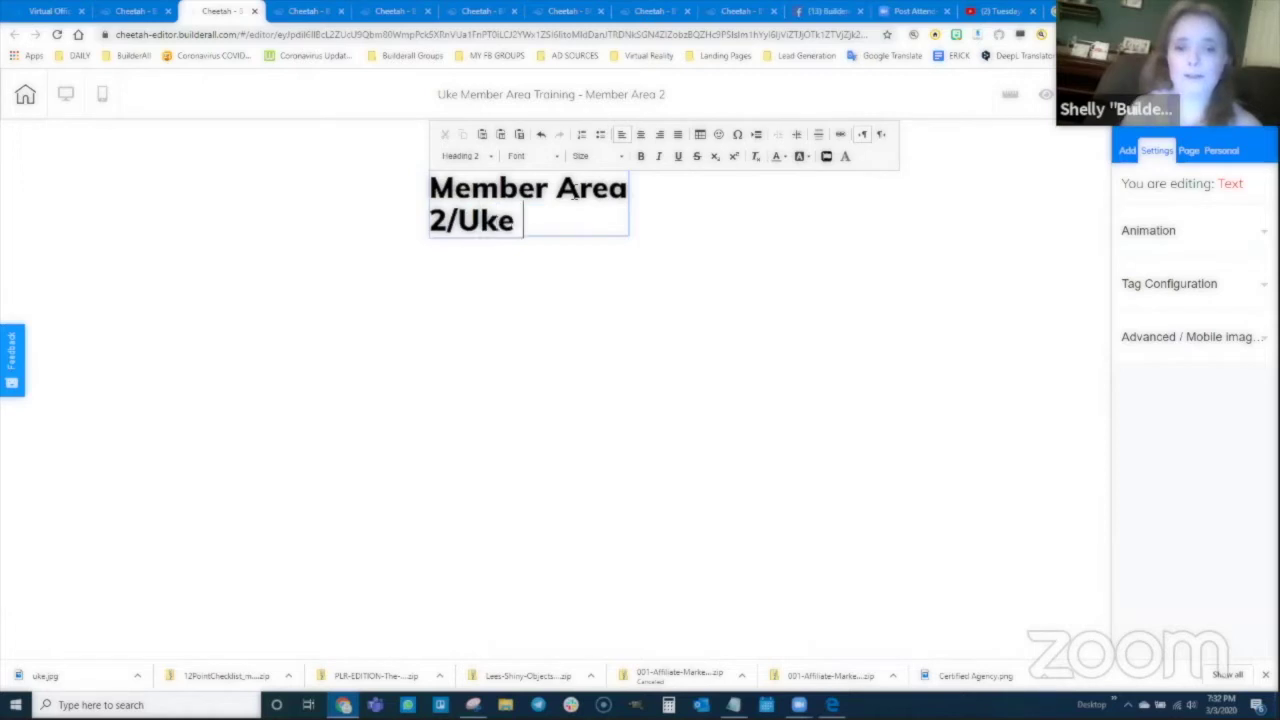
type("Video Training")
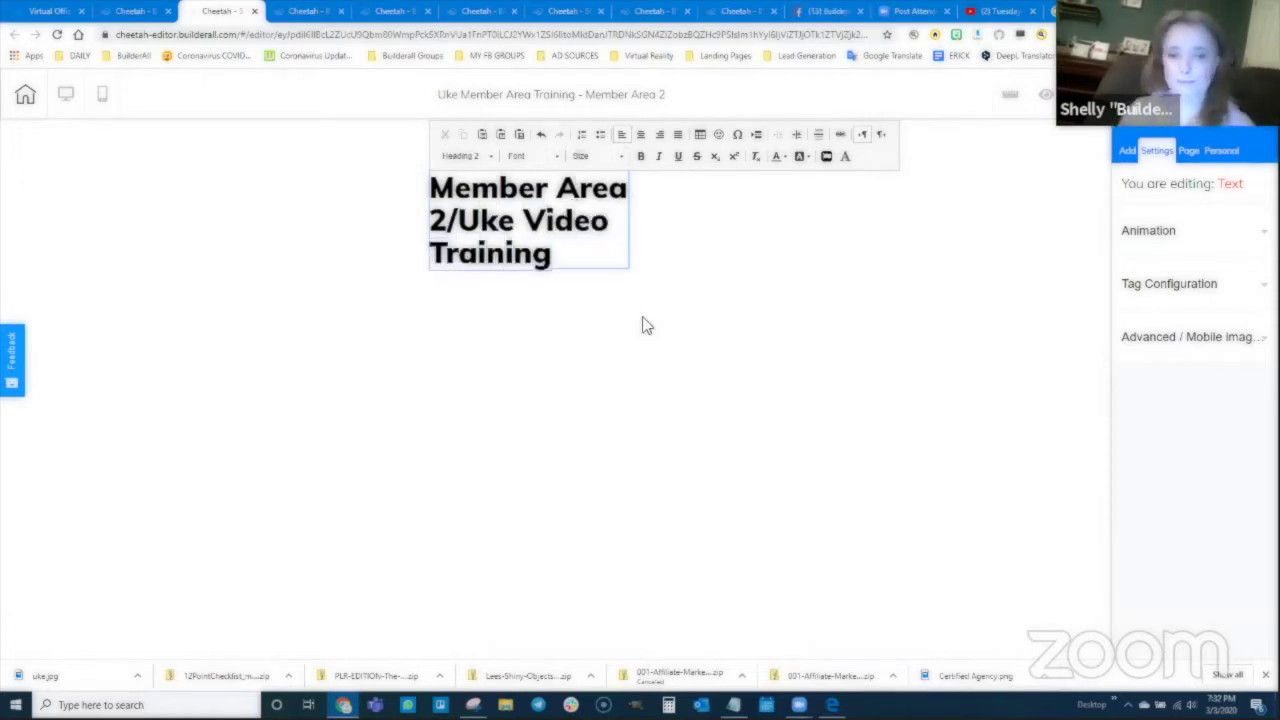
left_click(640, 263)
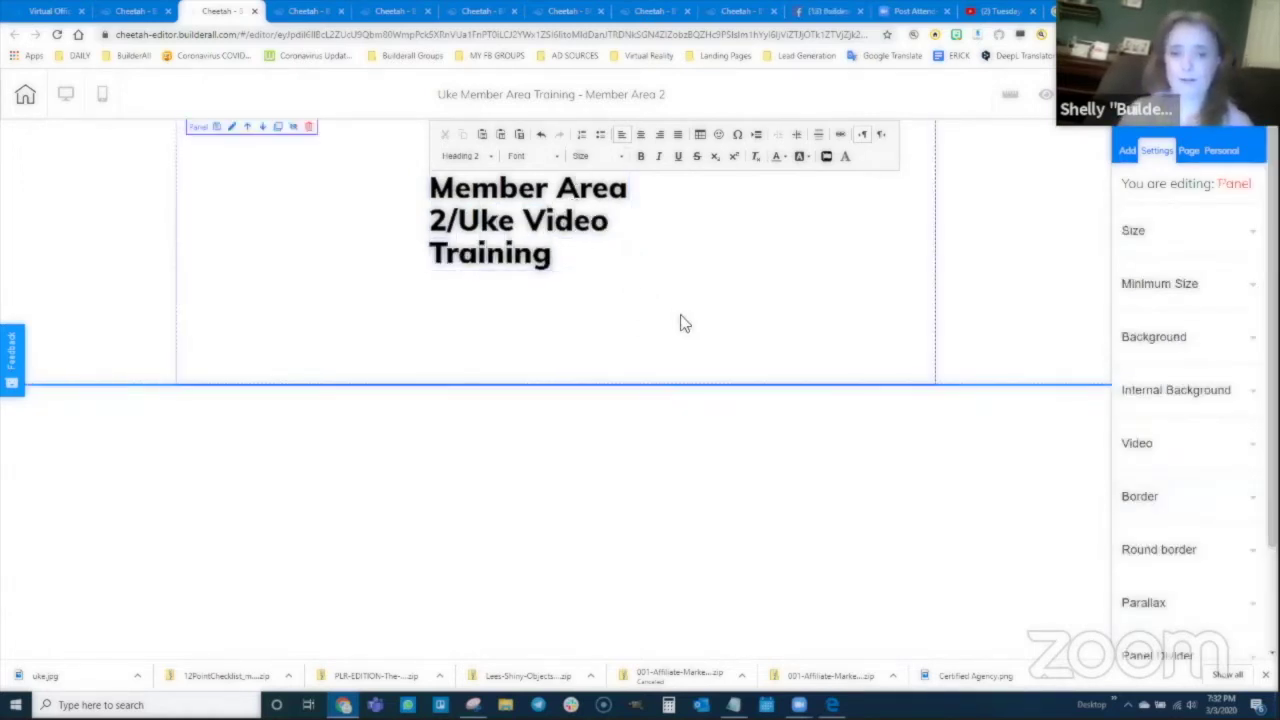
Step: Widen the Member Area 2 heading onto one line and centre its text
left_click(569, 254)
left_click_drag(631, 271, 1040, 221)
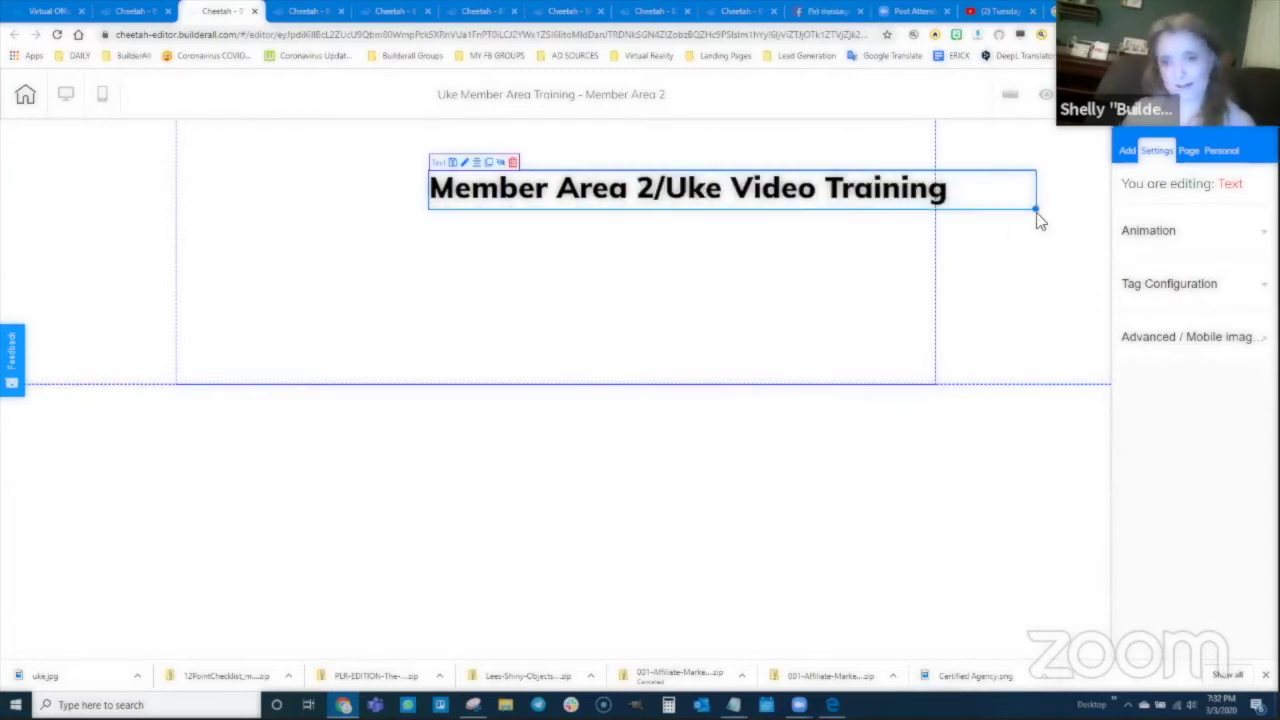
double_click(700, 186)
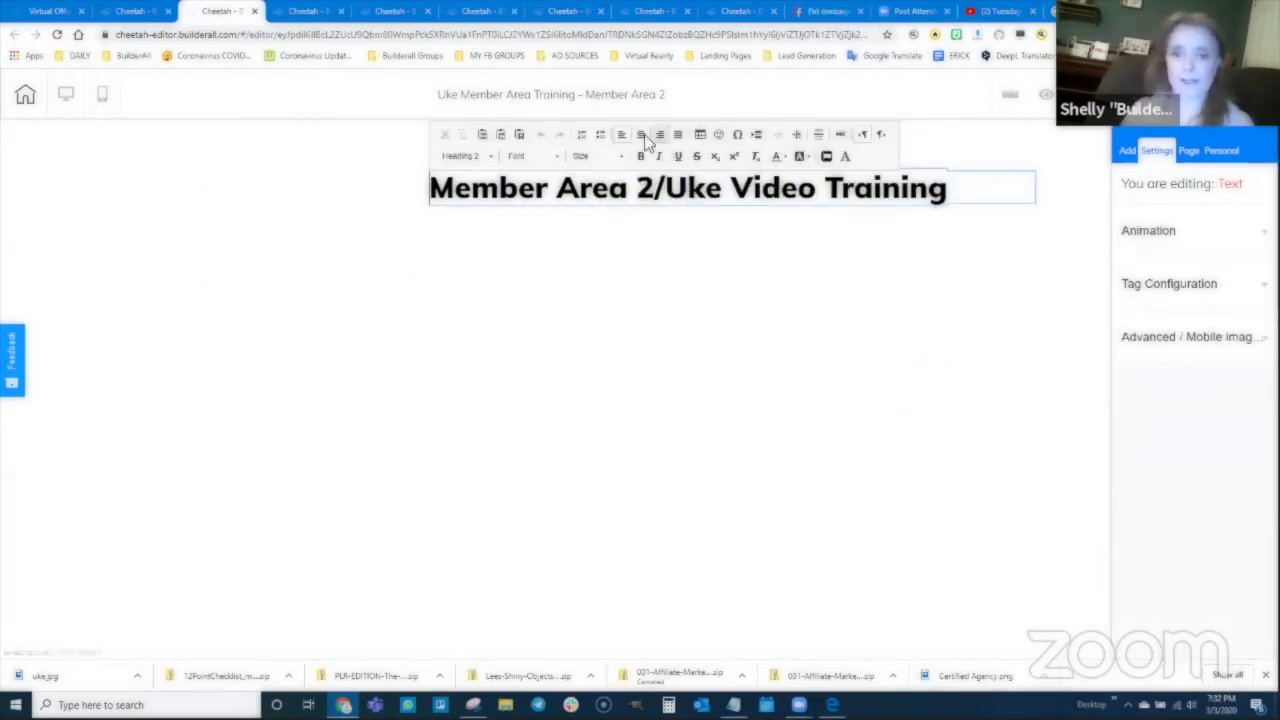
left_click(641, 134)
left_click(674, 254)
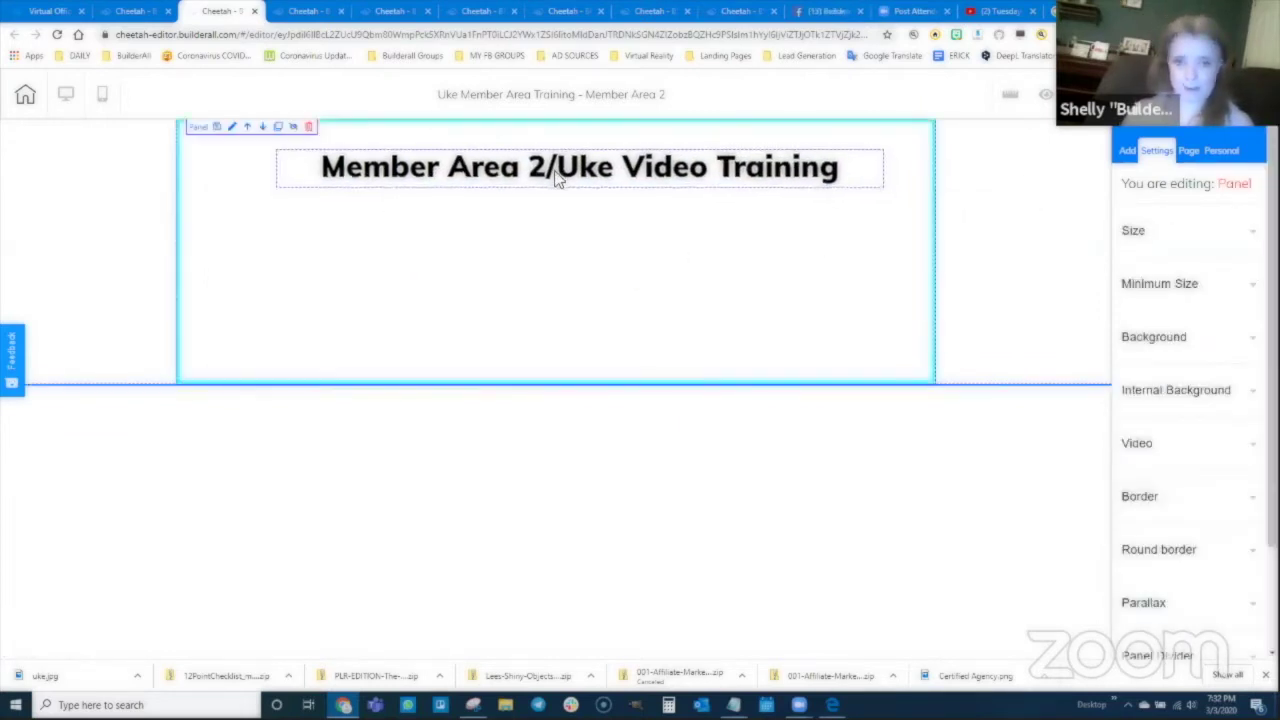
left_click(557, 177)
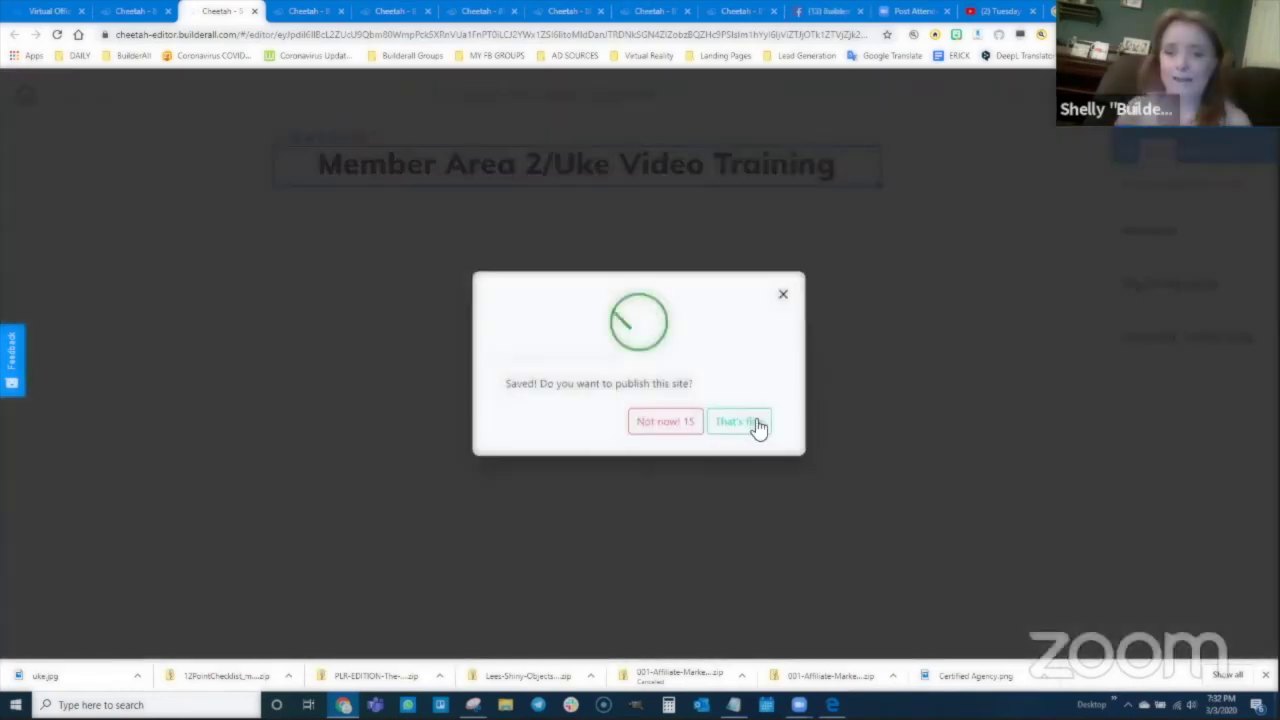
Step: Publish the site, dismiss the confirmation, and return to the page list
left_click(751, 426)
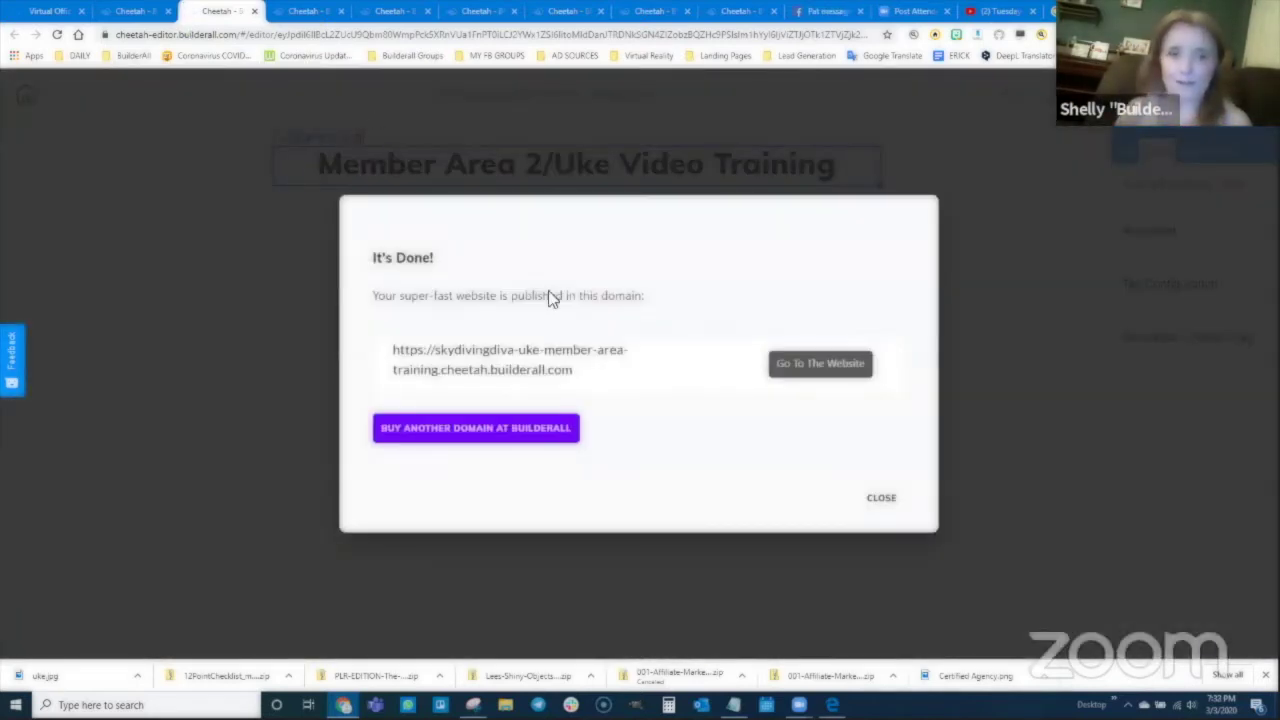
left_click(879, 497)
left_click(127, 11)
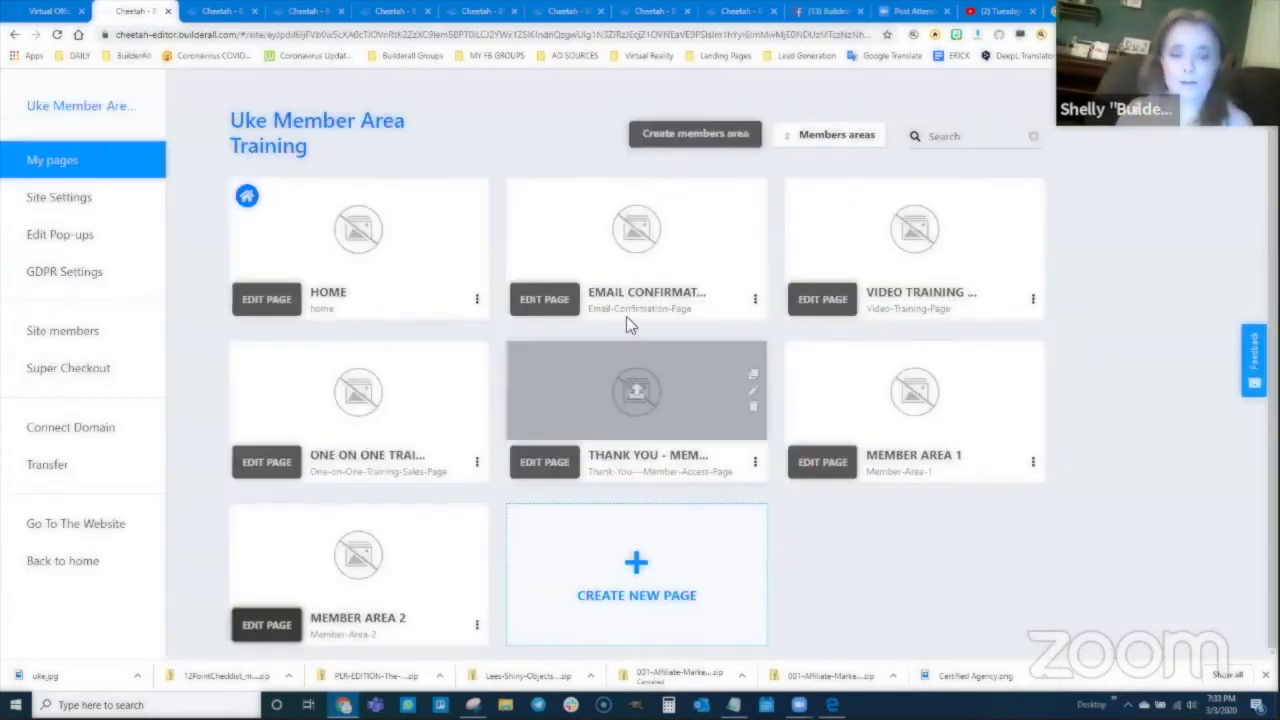
Step: Create and save a page named 'Member Area 3', pasting that name into title and description
left_click(673, 585)
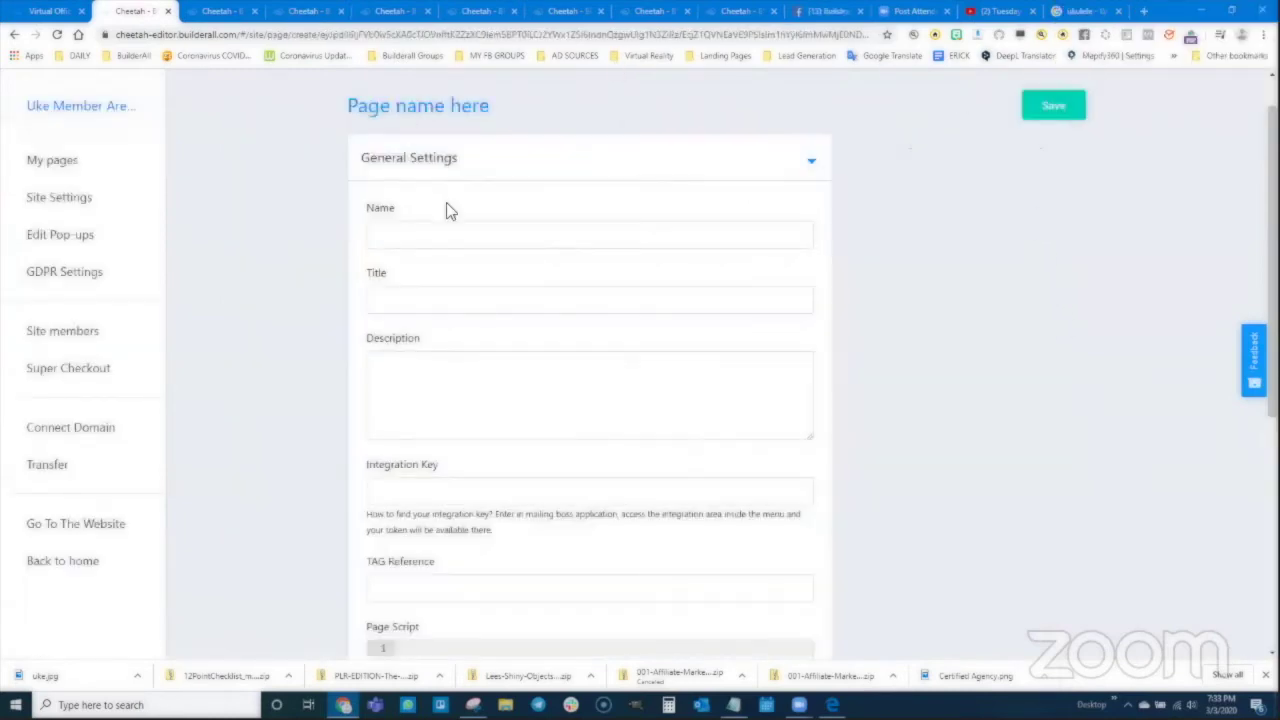
left_click(467, 228)
type("Mem")
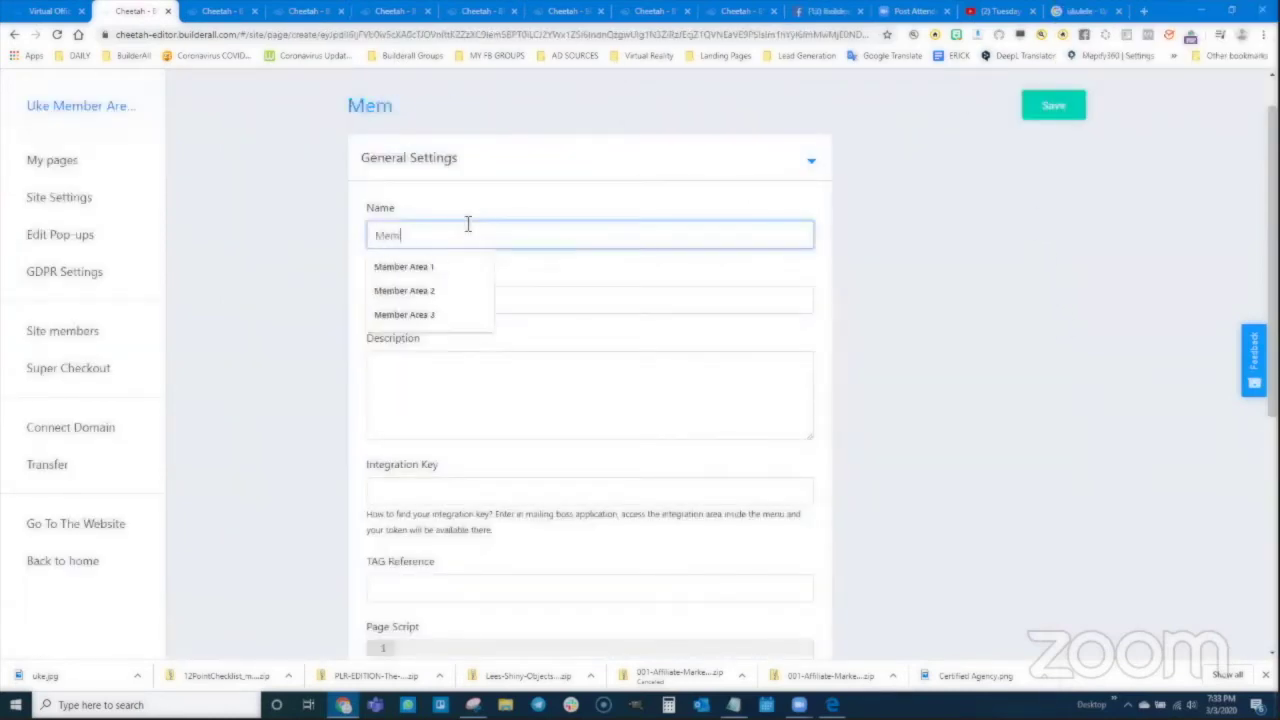
type("ber Area 3")
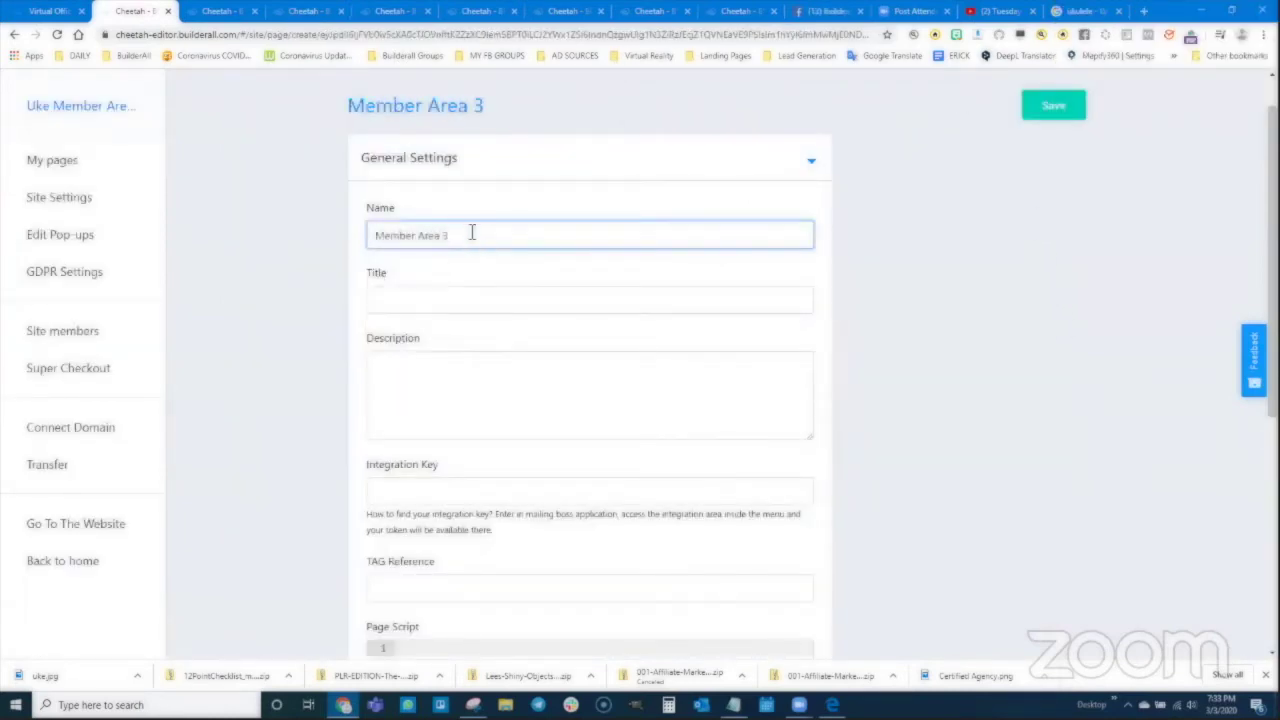
left_click_drag(472, 233, 380, 226)
left_click(408, 300)
type("Member Area 3")
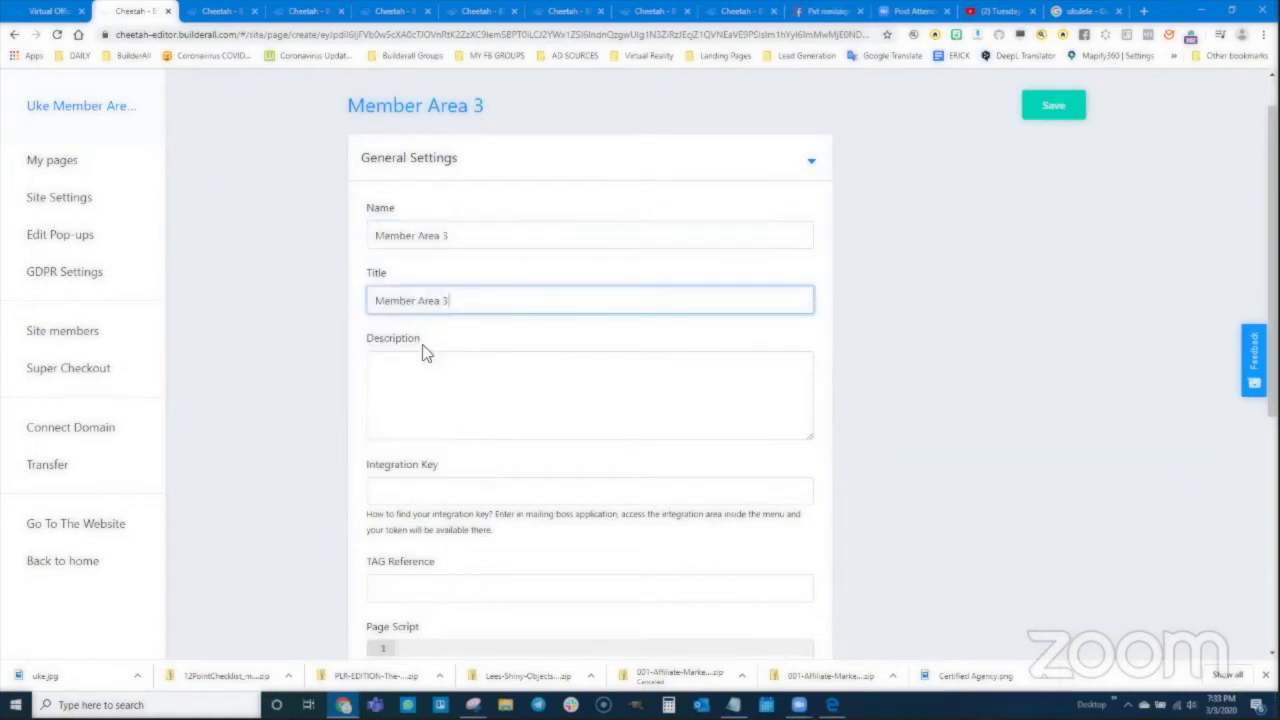
left_click(654, 352)
type("Member Area 3")
left_click(1057, 108)
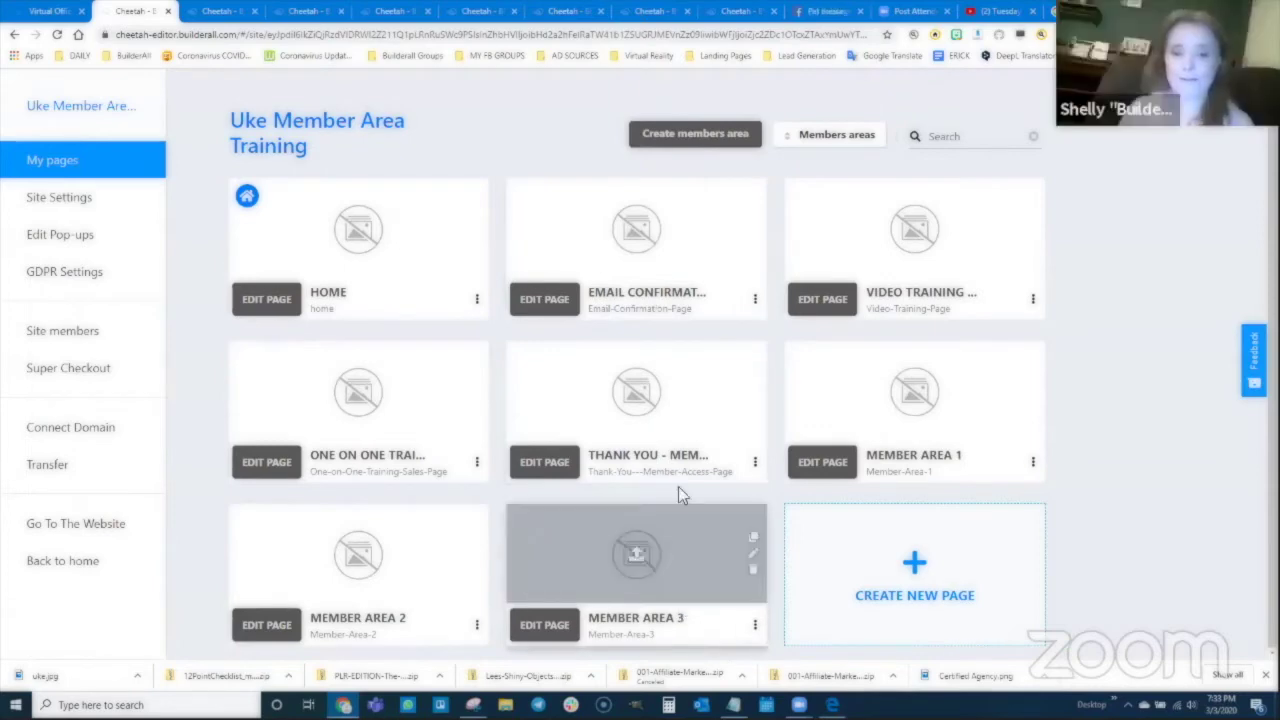
Step: On Member Area 3, add a blank panel with a centred H2 heading 'Member Area 3/Uke One on One Training'
left_click(544, 625)
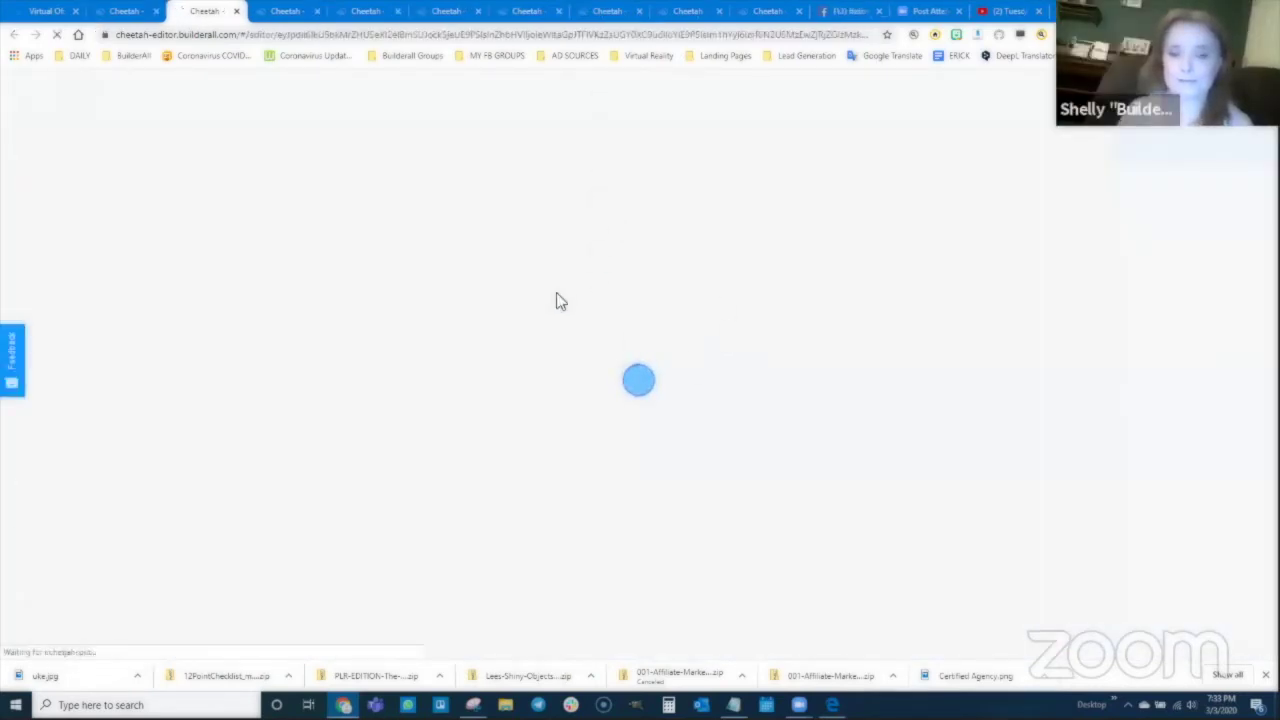
left_click(1132, 153)
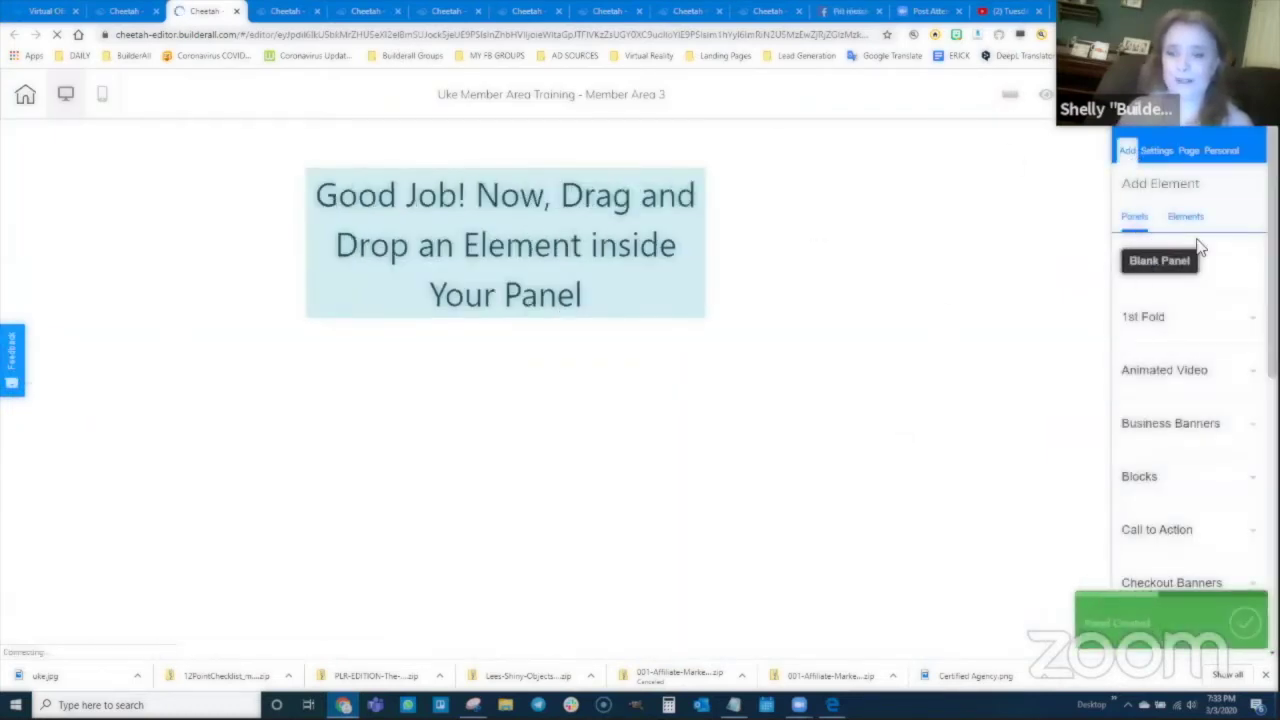
left_click(1185, 217)
left_click(1160, 259)
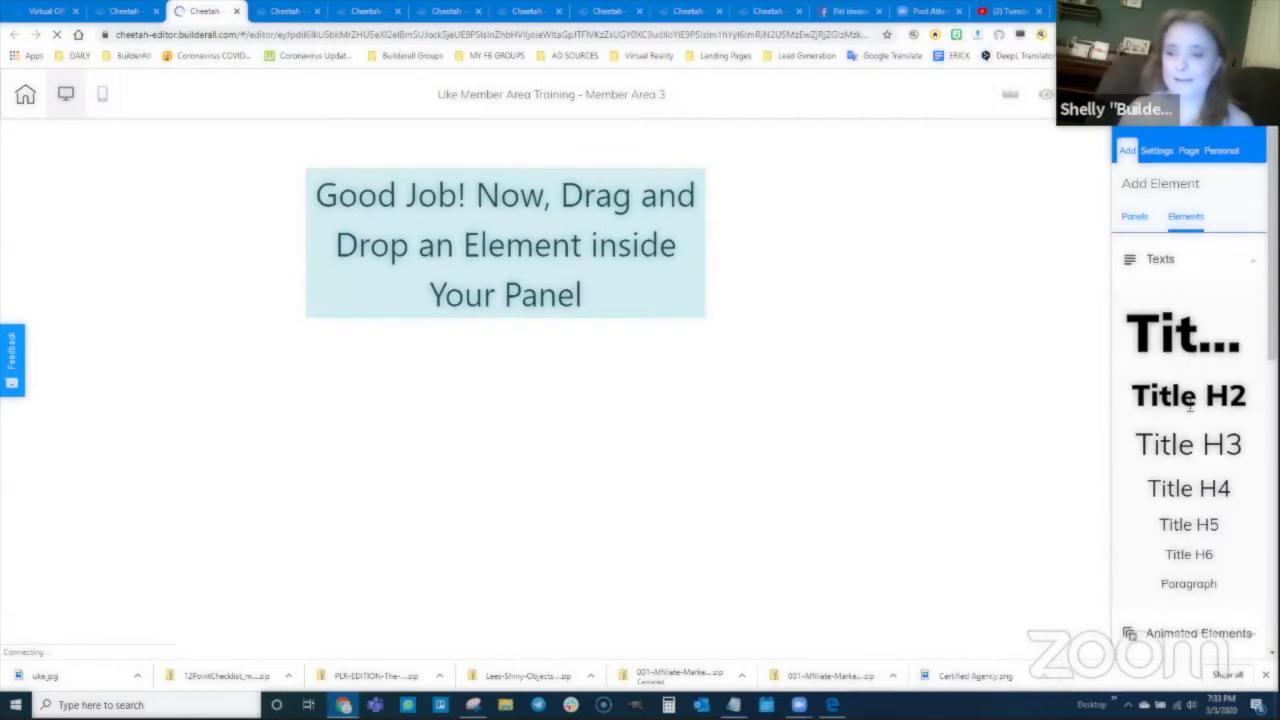
left_click_drag(1195, 395, 543, 194)
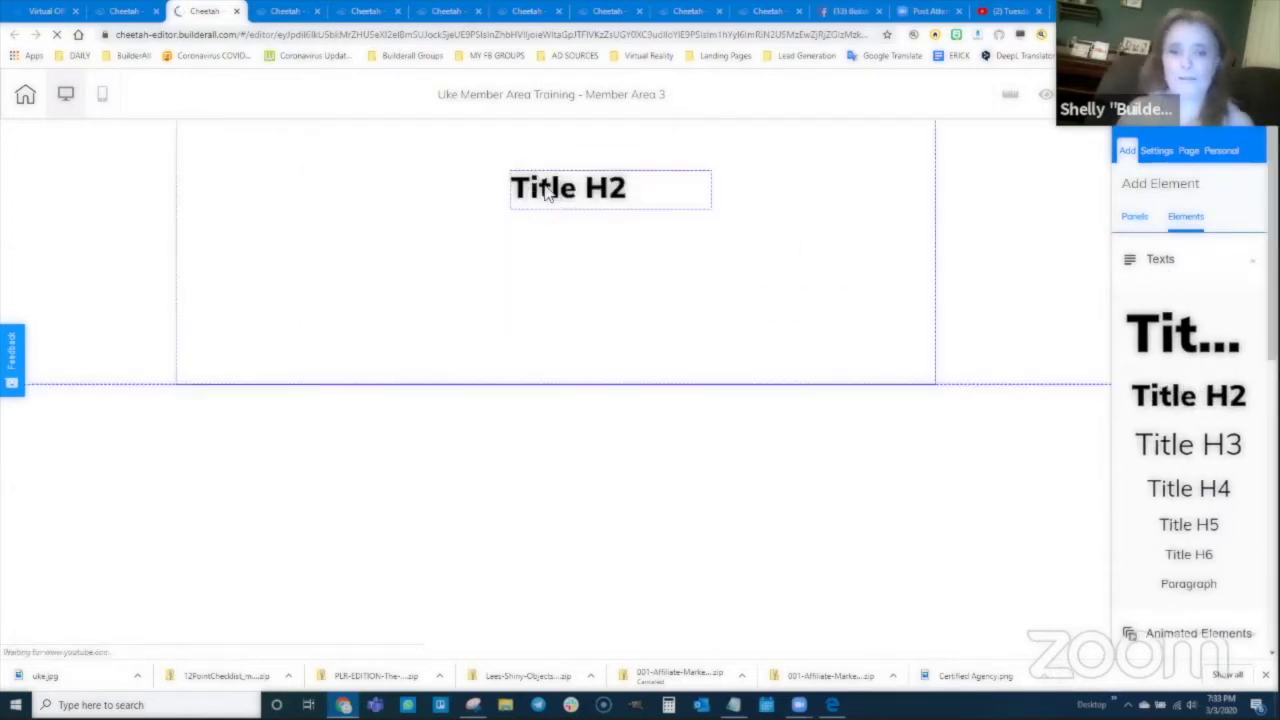
double_click(544, 188)
left_click(720, 134)
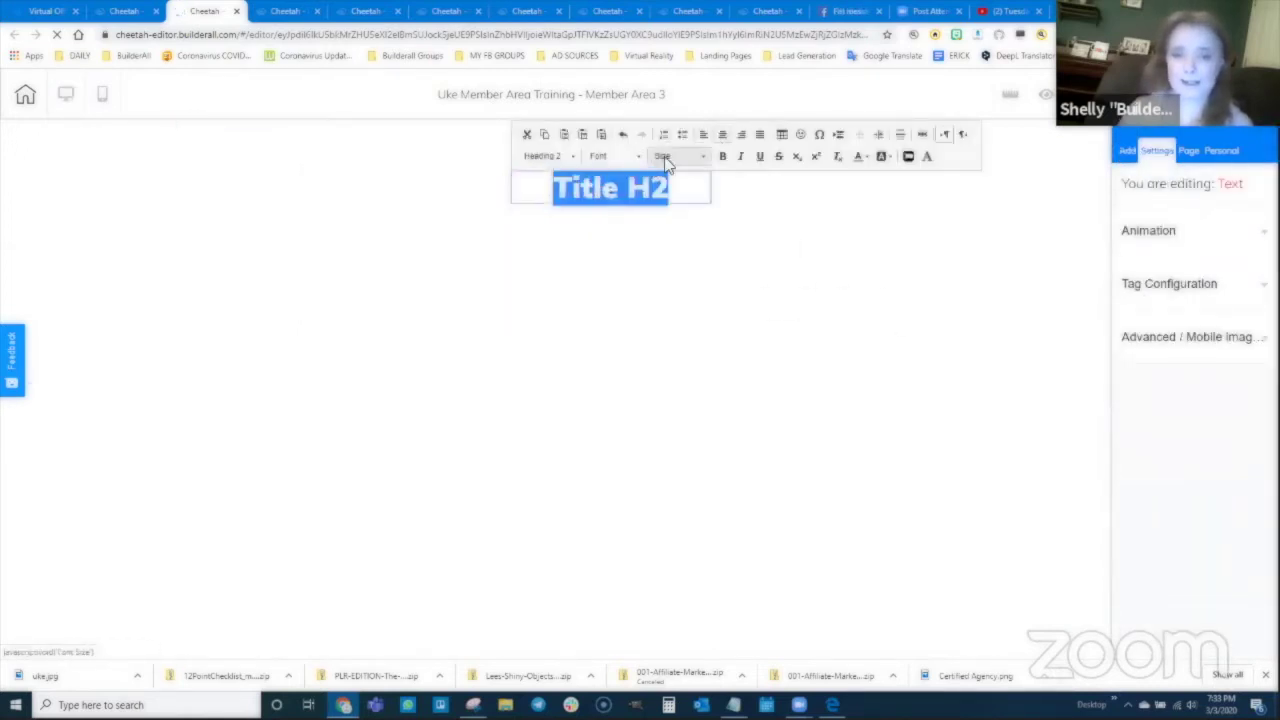
type("Memer Area")
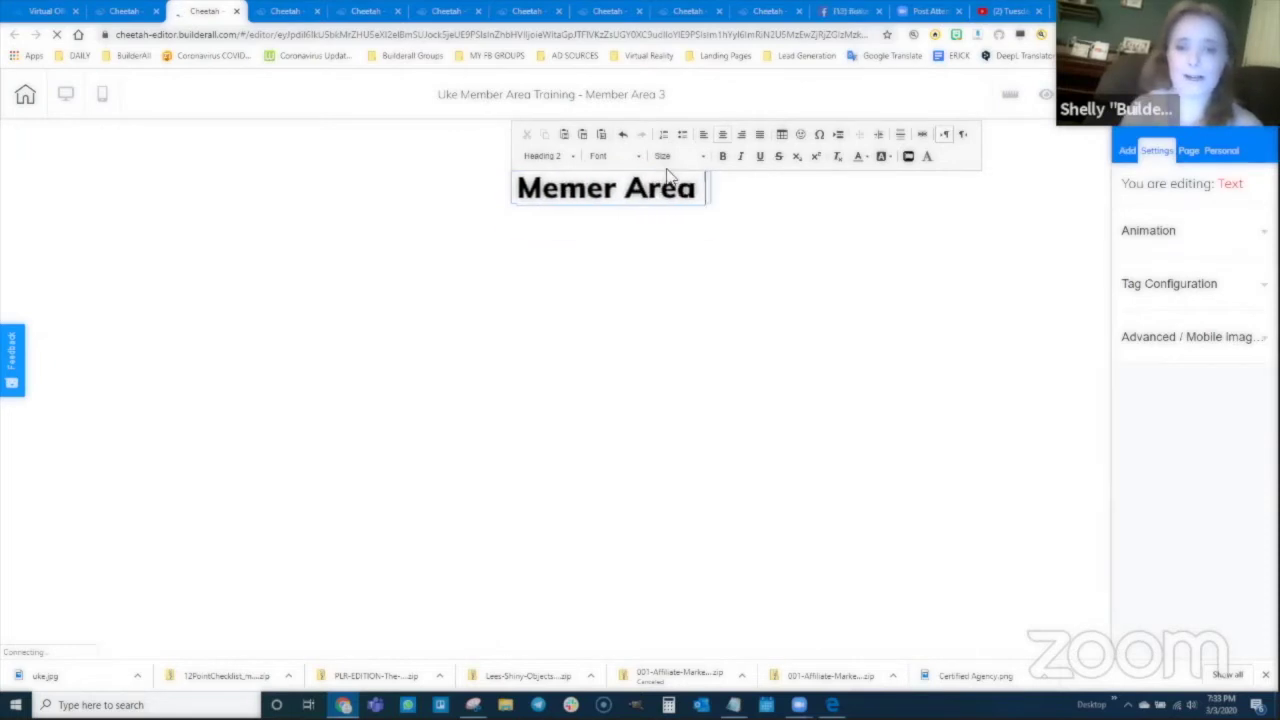
type(" 3/One on")
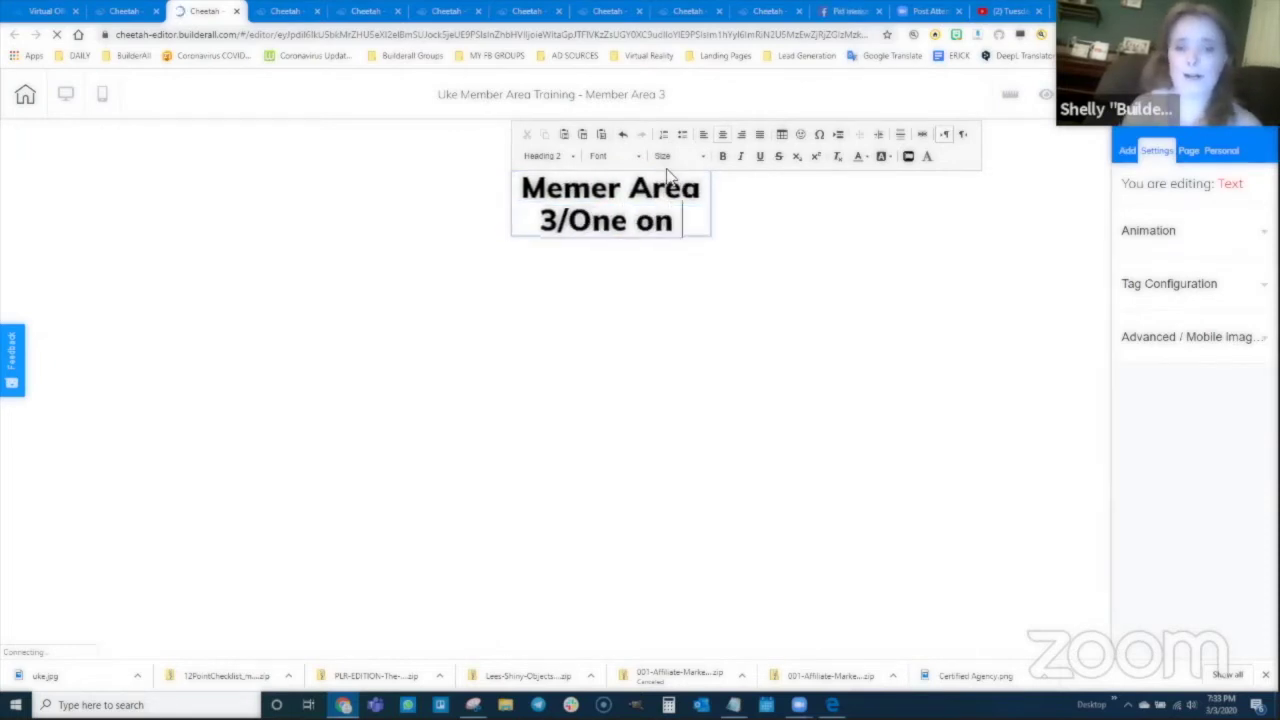
key("BackSpace")
key("BackSpace")
key("BackSpace")
key("BackSpace")
key("BackSpace")
key("BackSpace")
key("BackSpace")
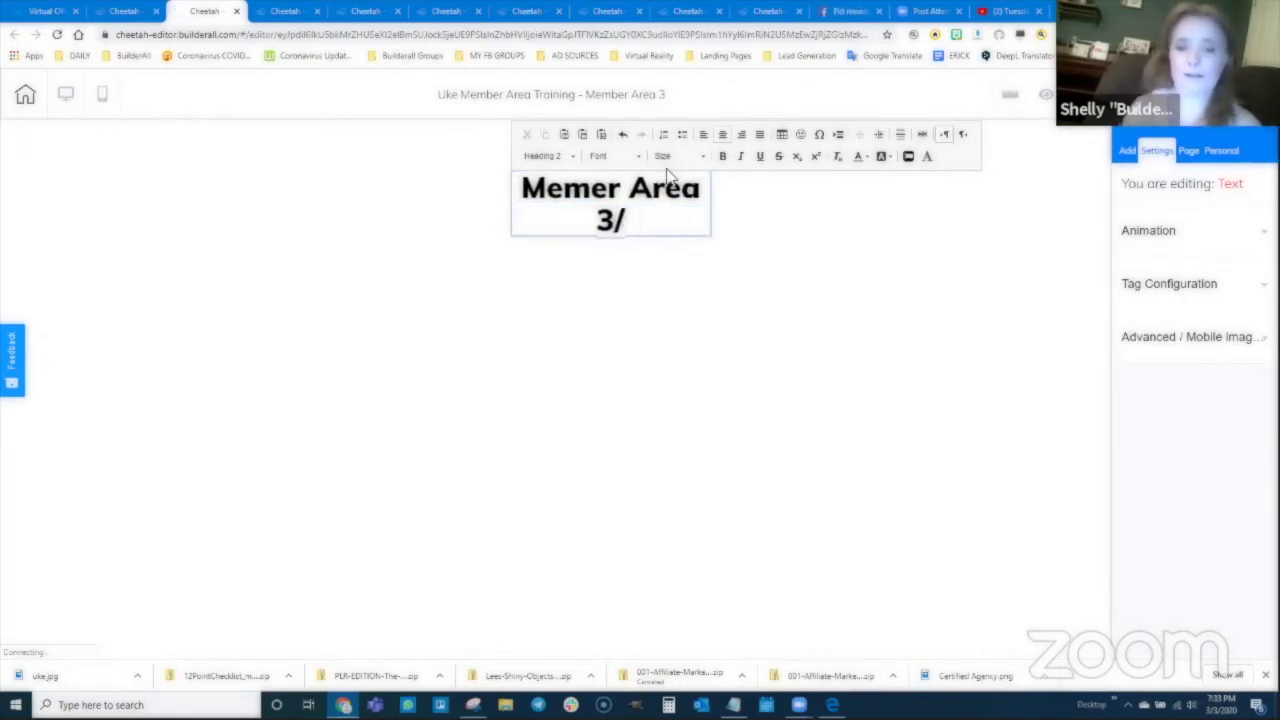
type("Uke One on")
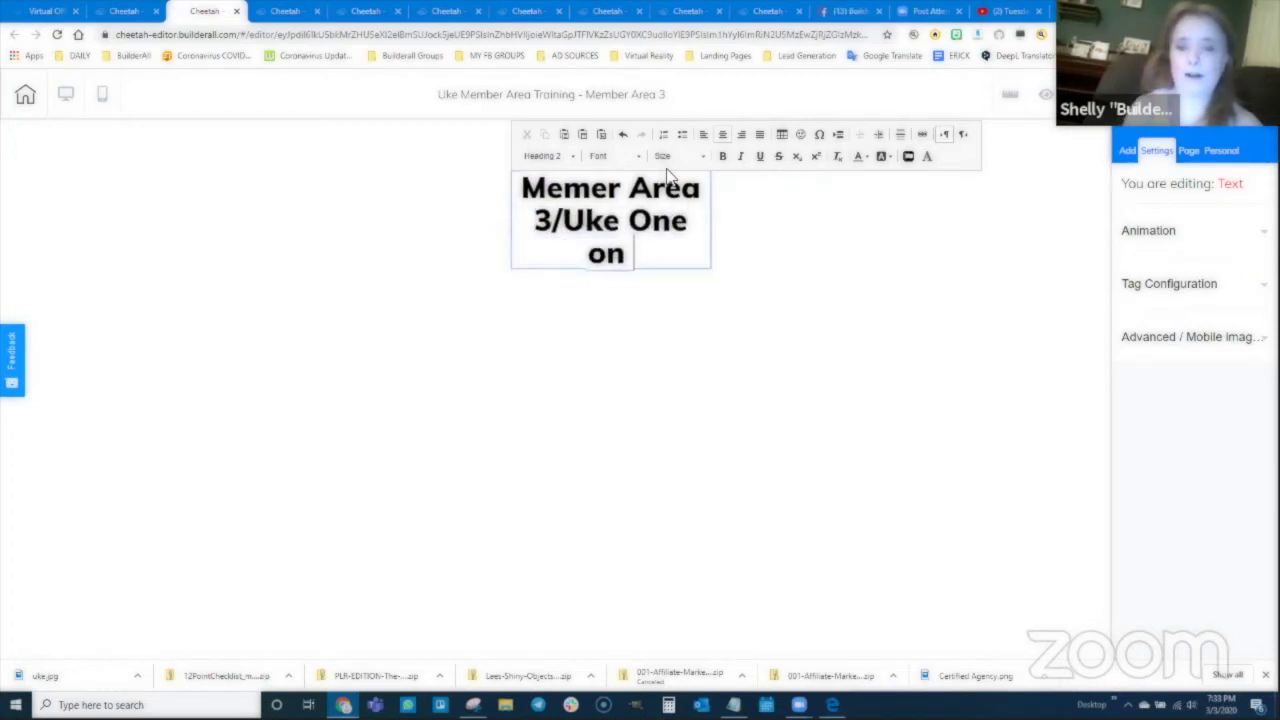
type(" One Training")
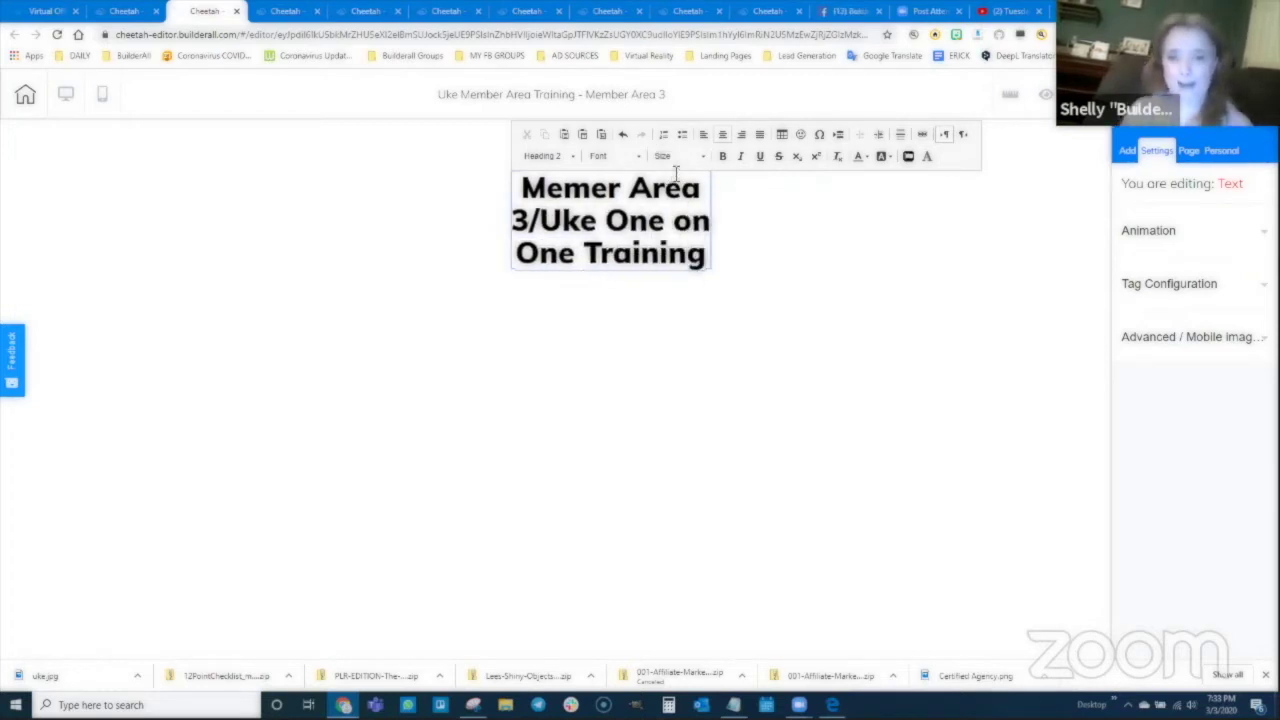
left_click(700, 255)
Step: Fix the 'Member' typo, widen the heading onto one line, centre it, and save the page
double_click(597, 187)
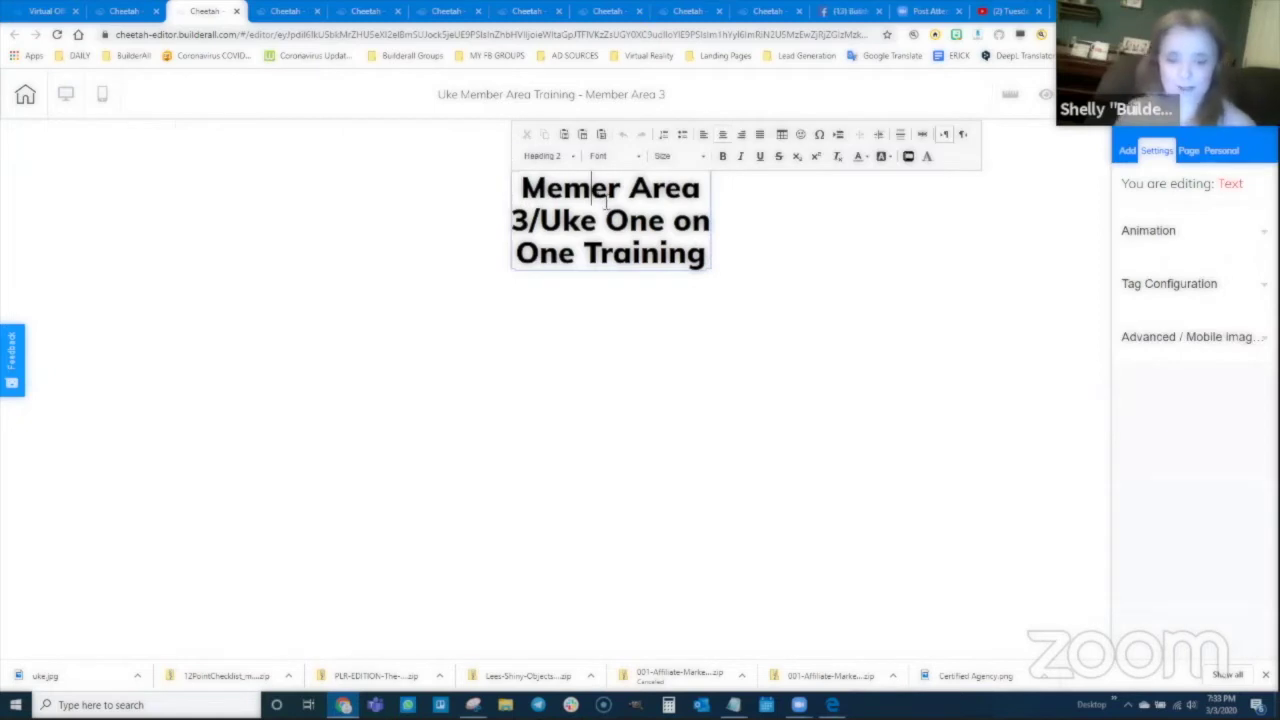
type("b")
left_click(626, 268)
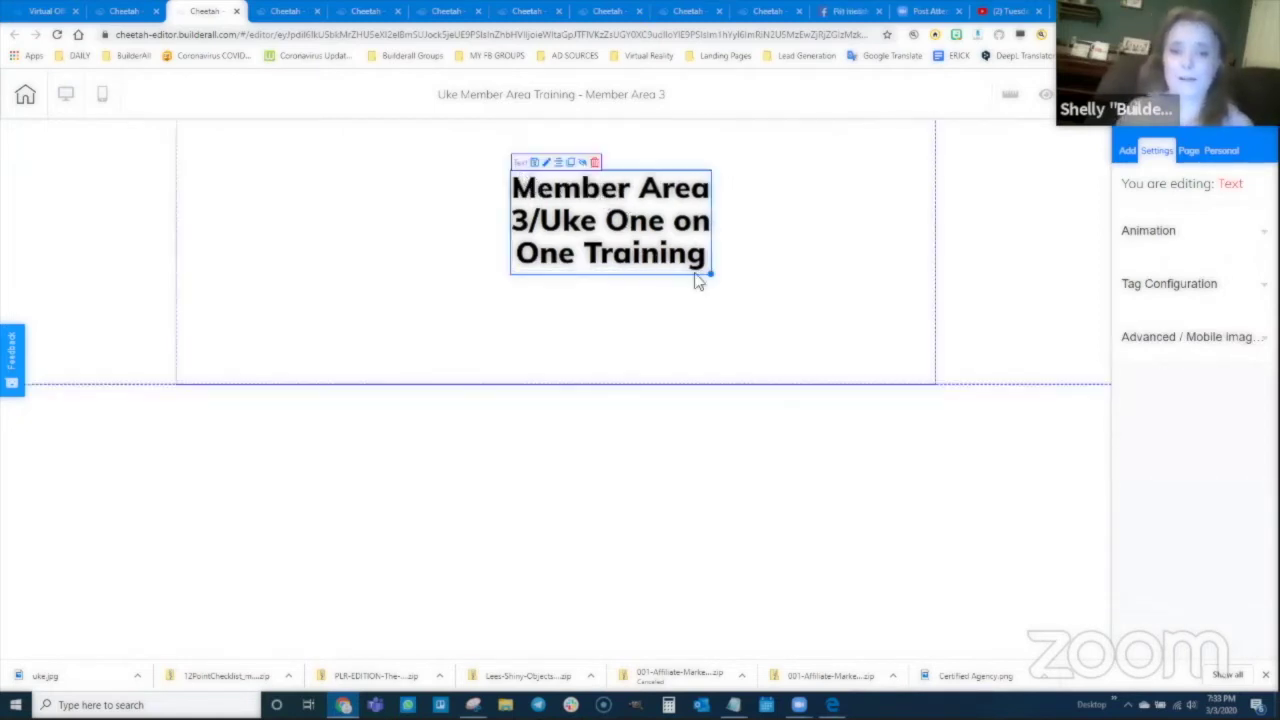
left_click_drag(716, 276, 1129, 171)
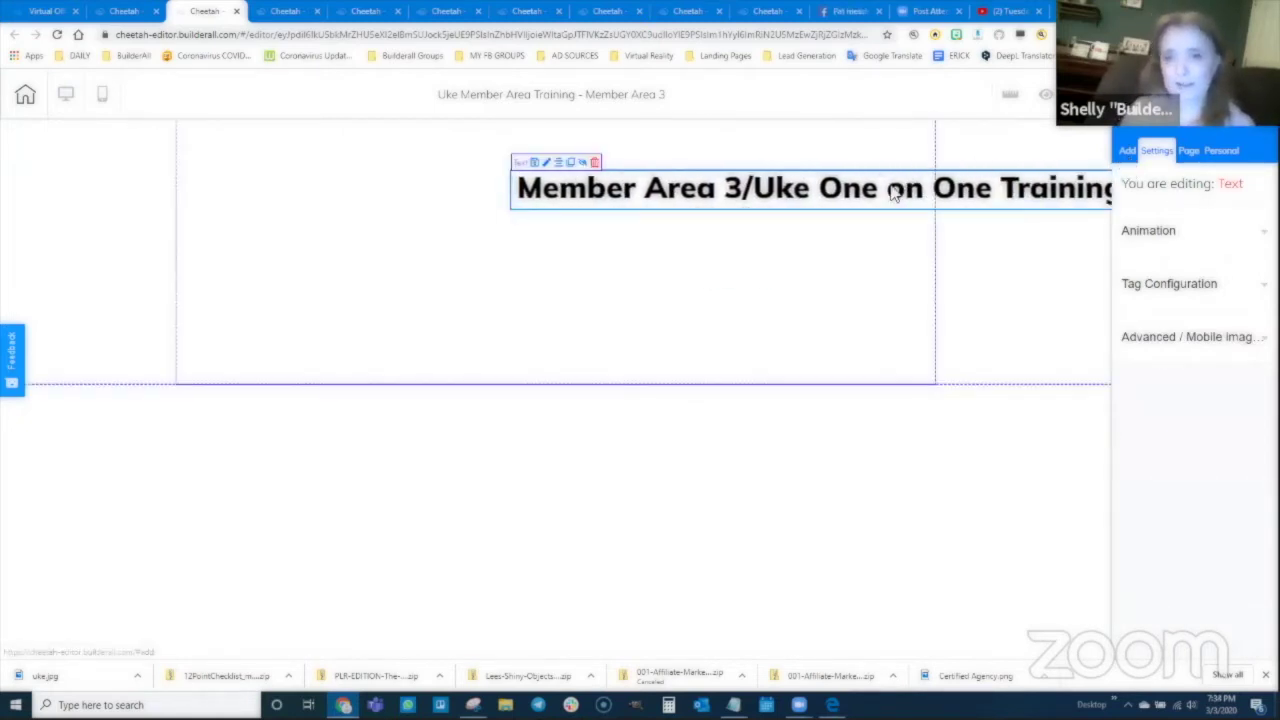
left_click_drag(585, 183, 627, 172)
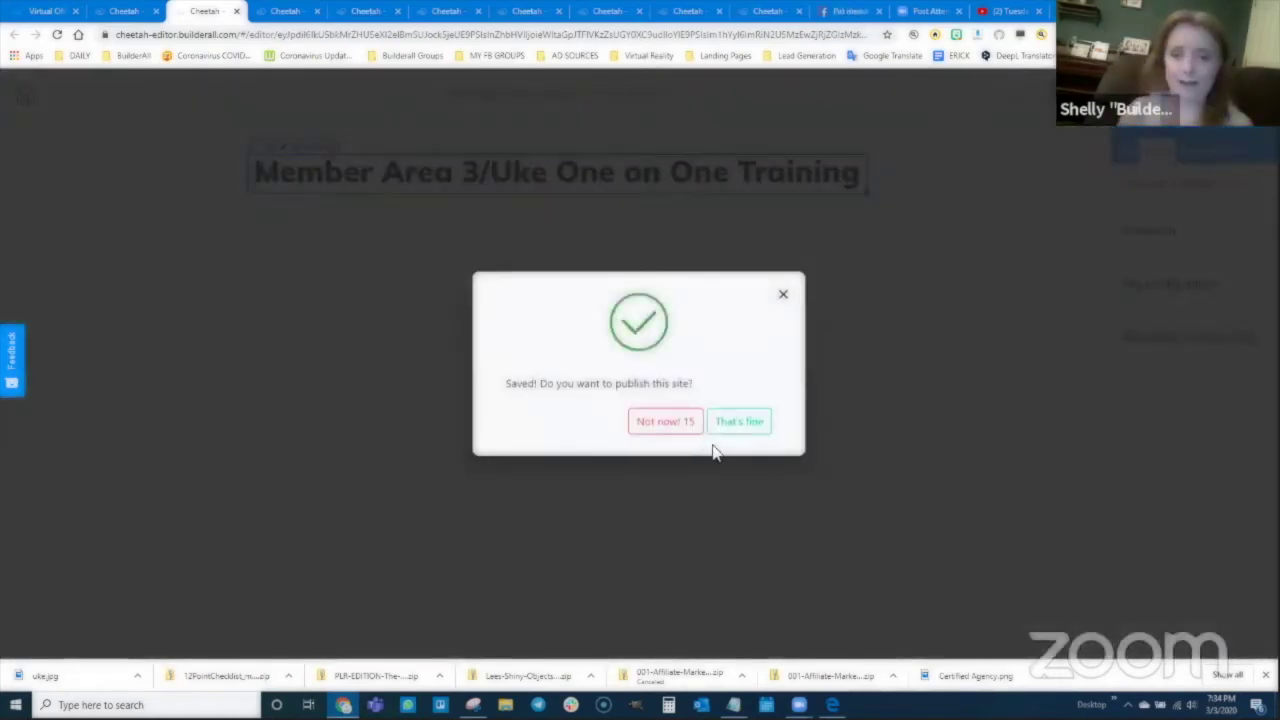
left_click(740, 430)
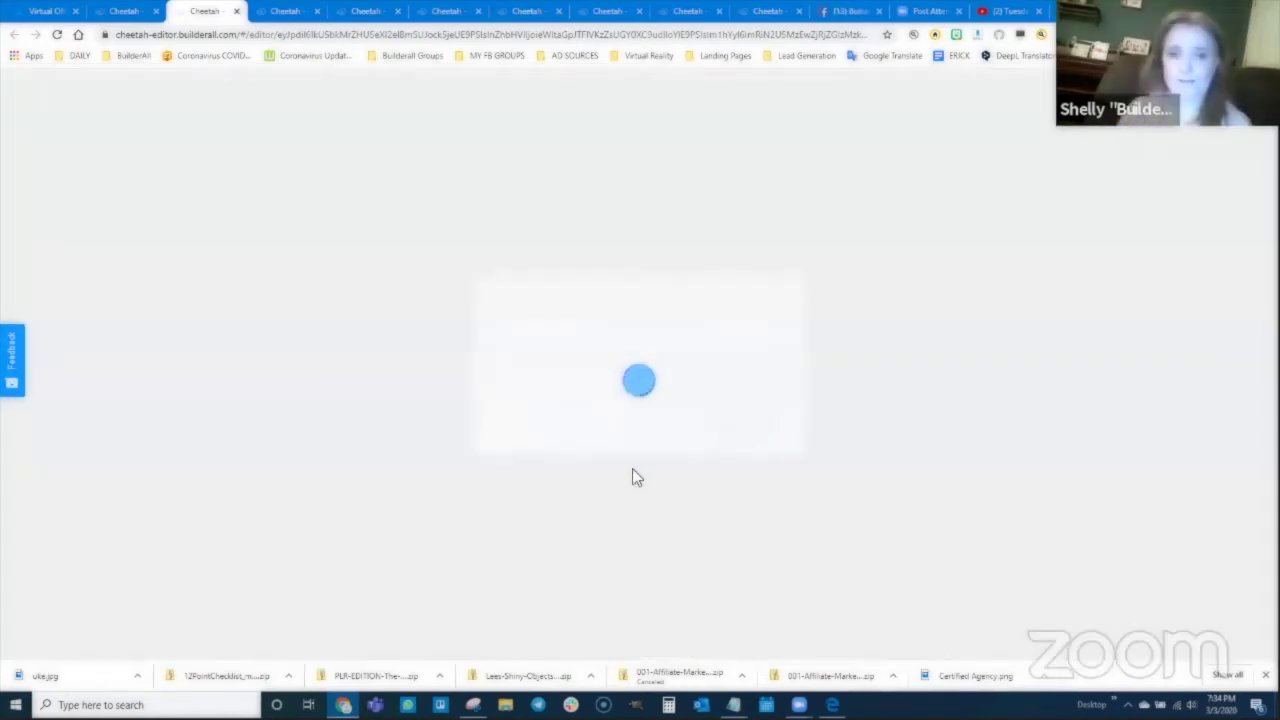
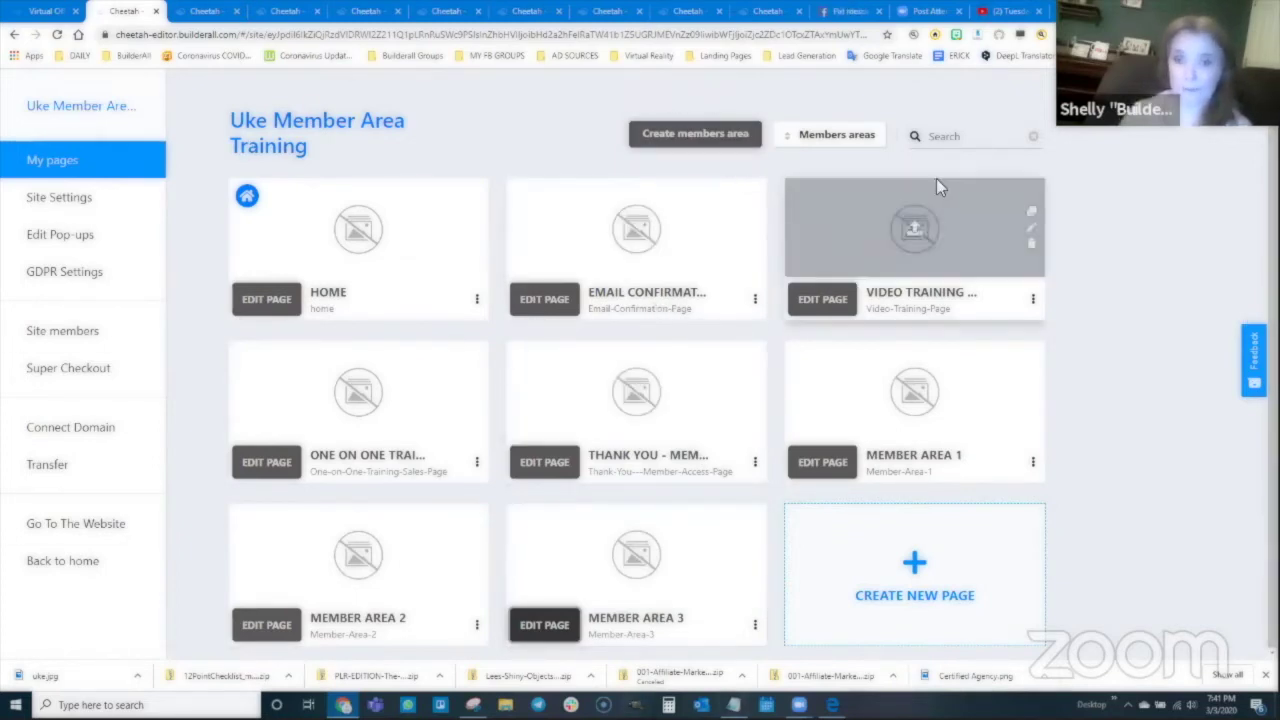
Step: Start a new members area named 'Member Area 1' and colour it yellow
left_click(686, 138)
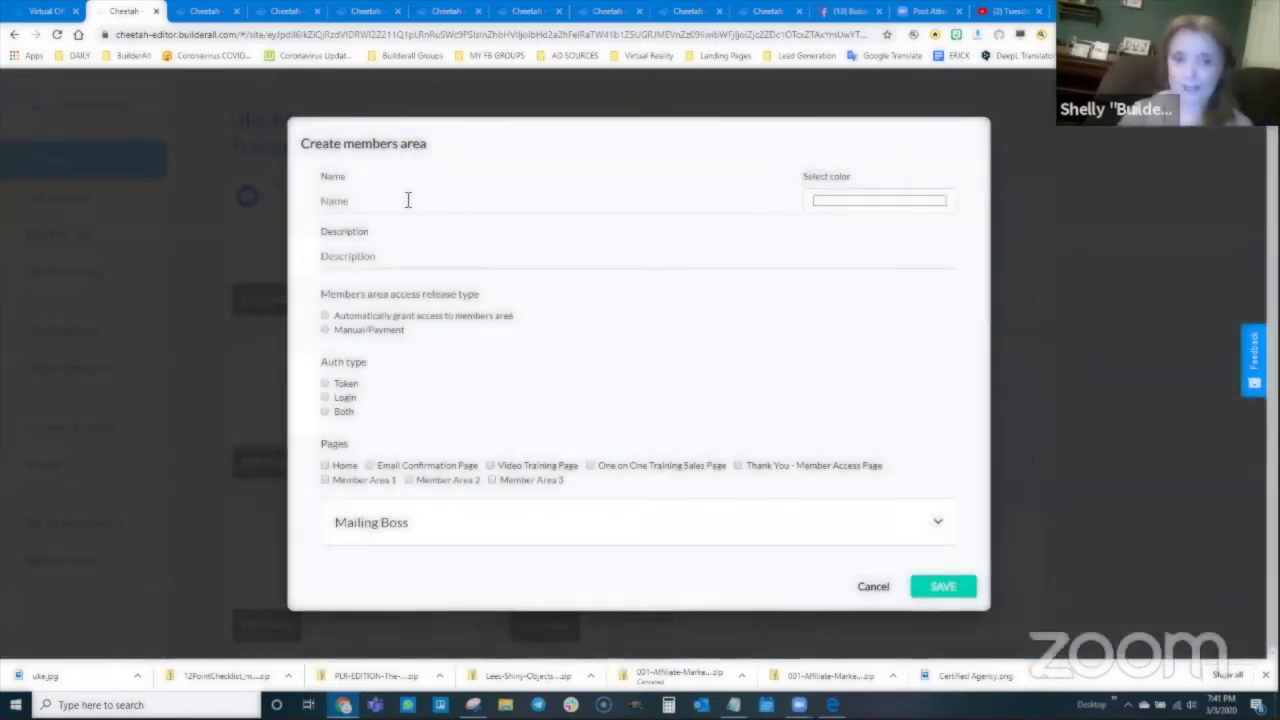
left_click(381, 211)
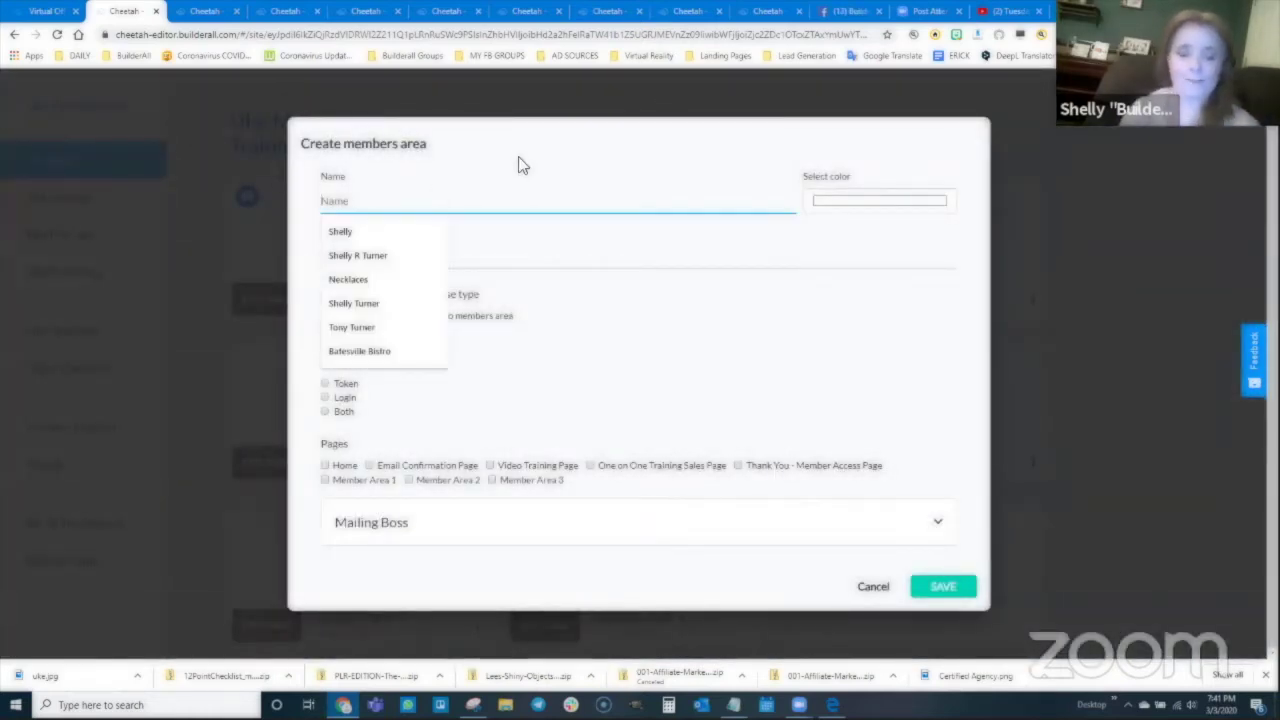
type("Member Area 1")
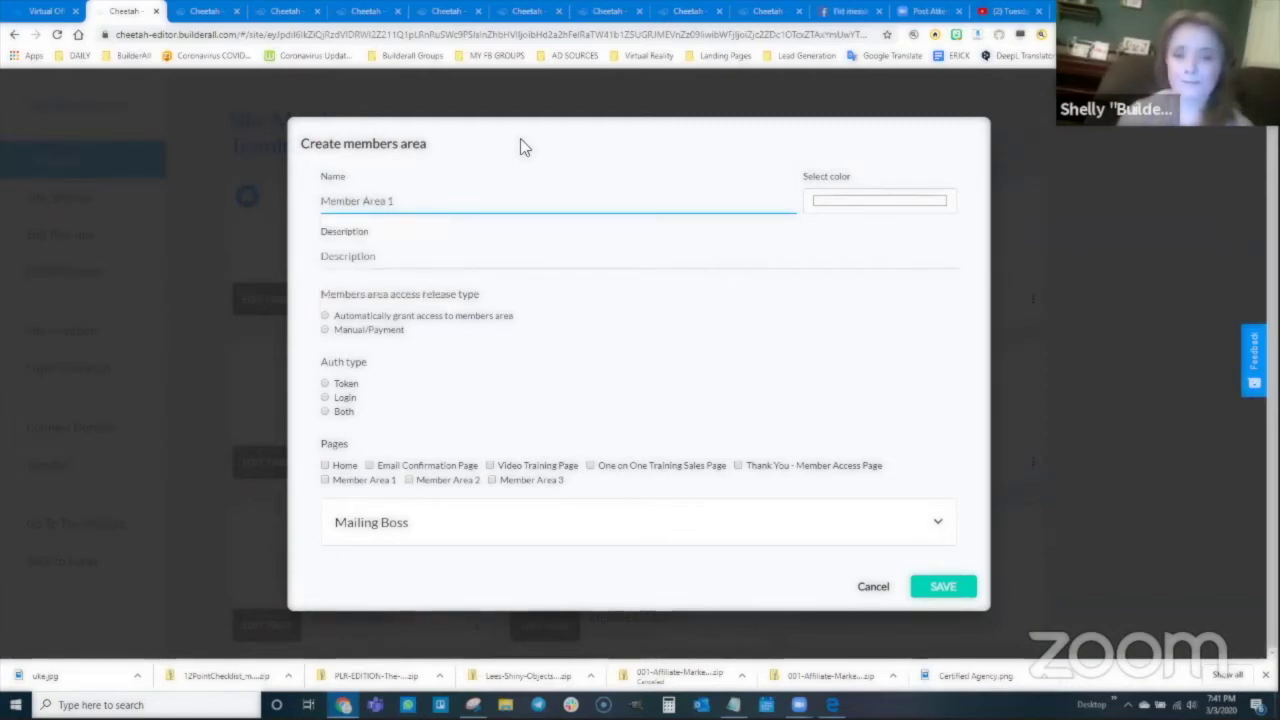
left_click(854, 200)
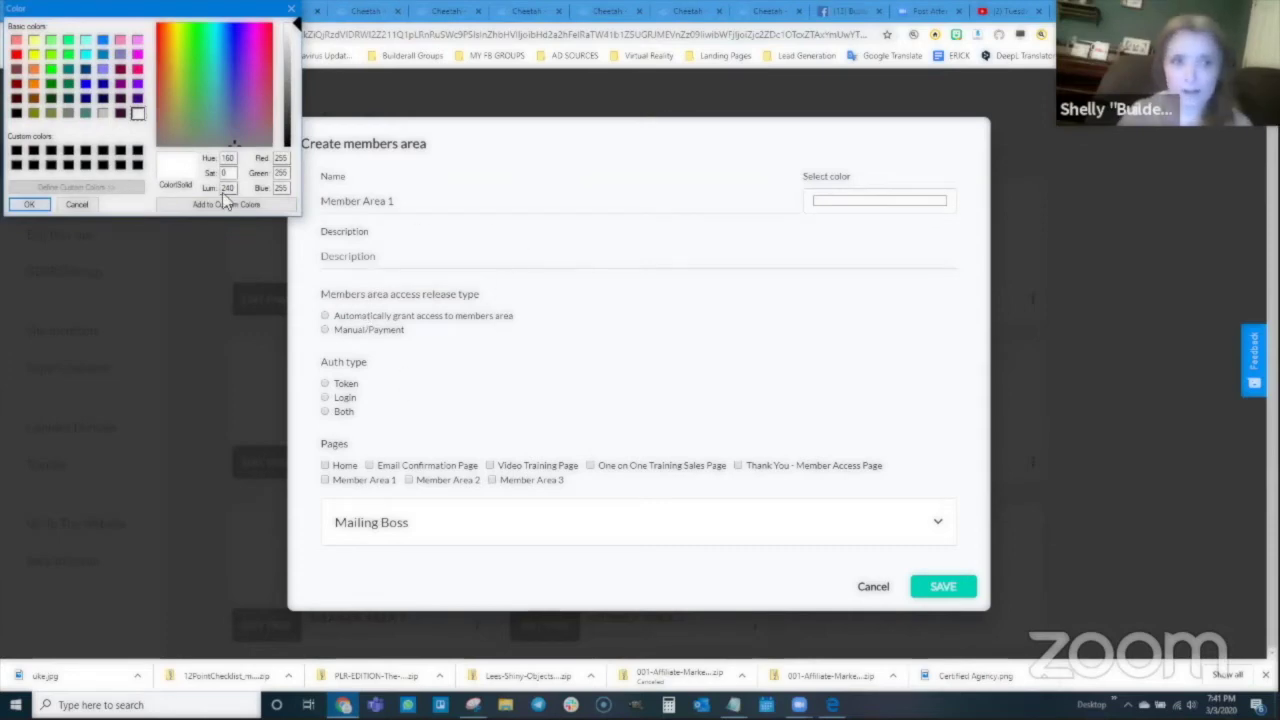
left_click(34, 54)
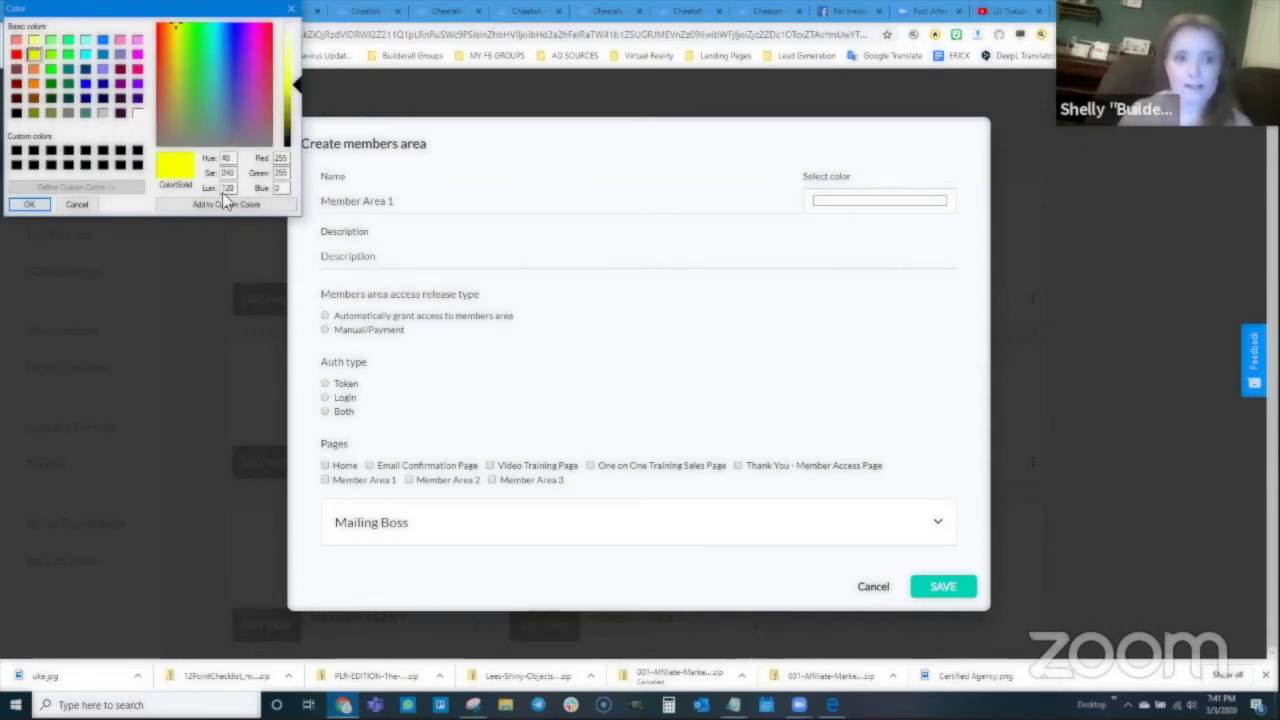
left_click(29, 205)
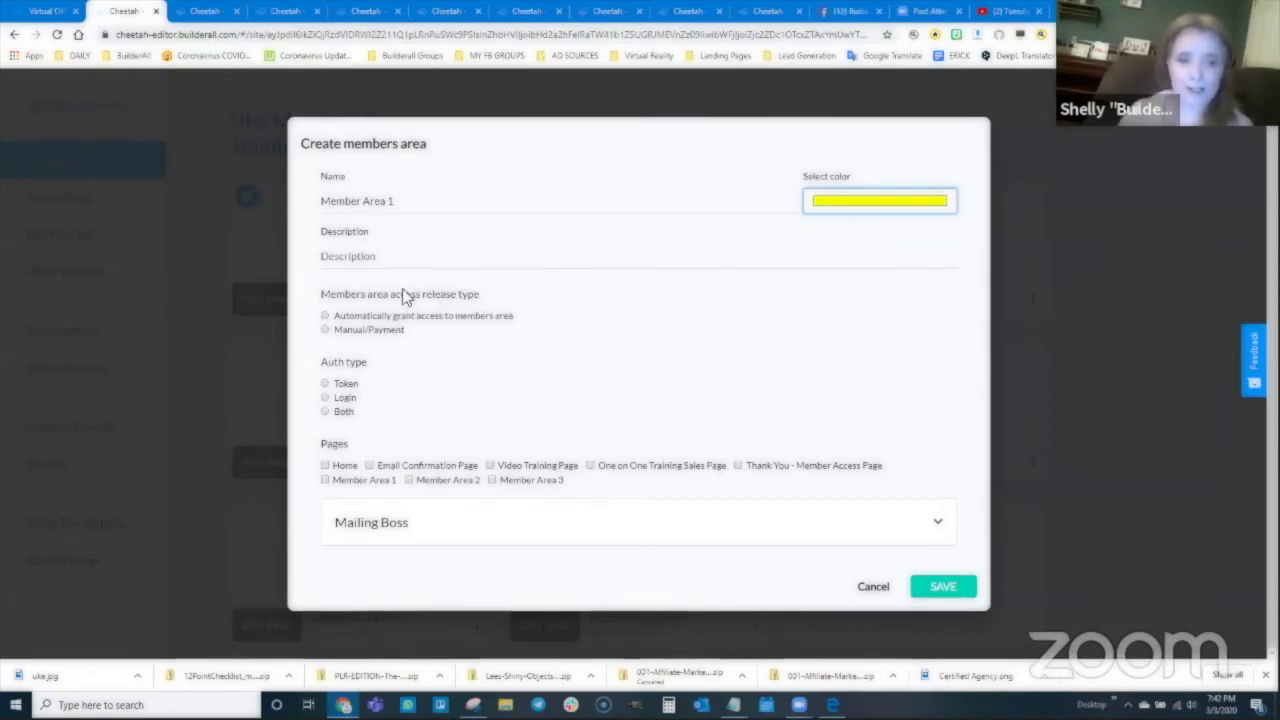
Step: Fill the members area description with 'Member Area 1'
left_click(350, 203)
left_click(392, 257)
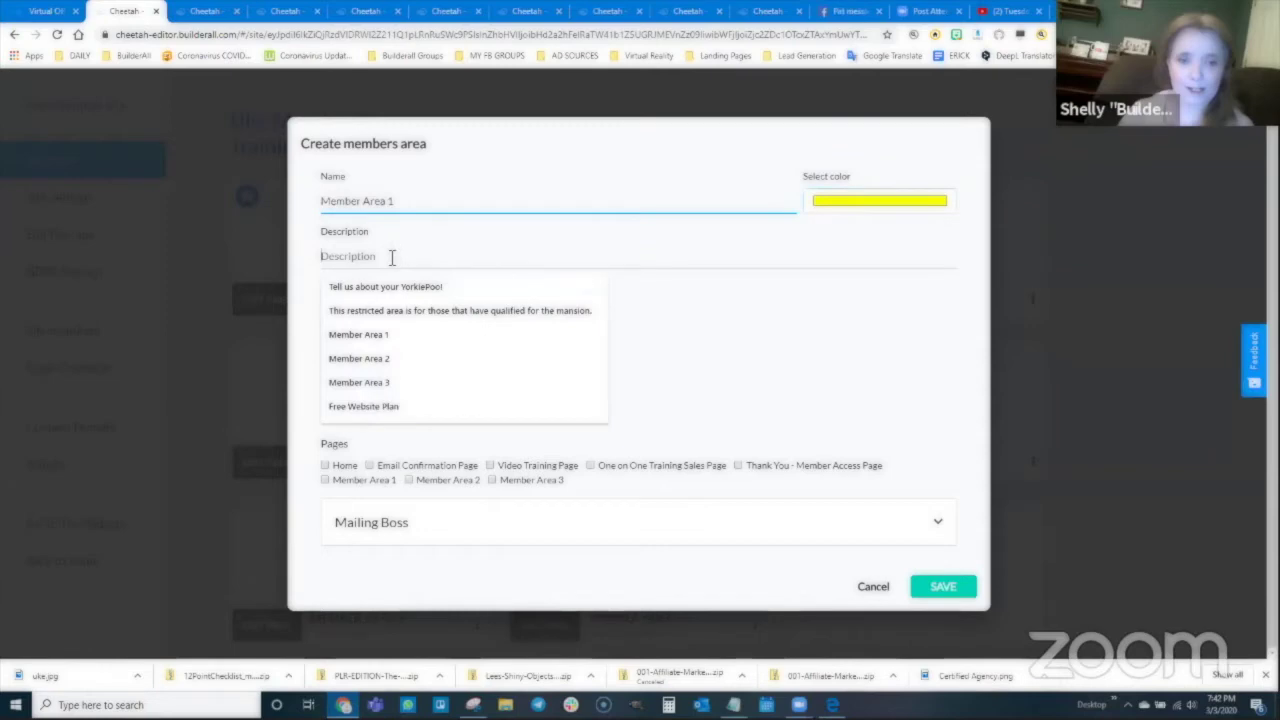
left_click(370, 334)
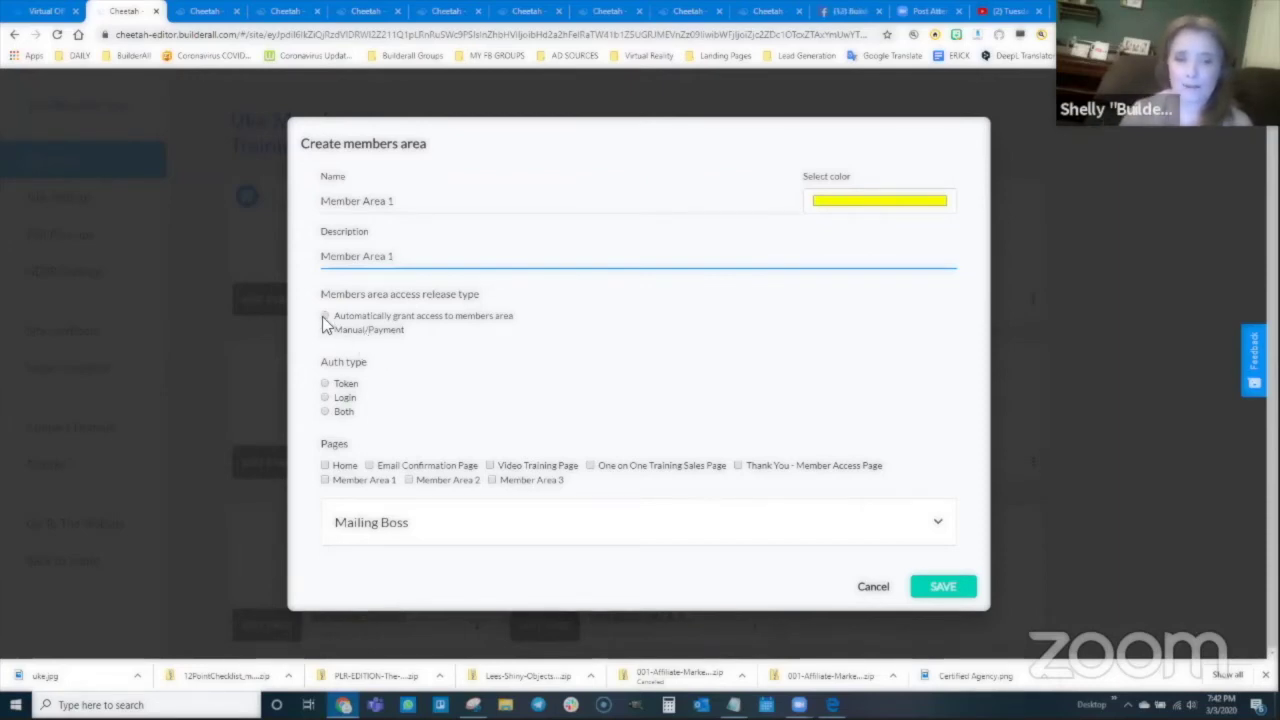
Step: Set automatic access and Login authentication, and include the Member Area 1 page
left_click(325, 316)
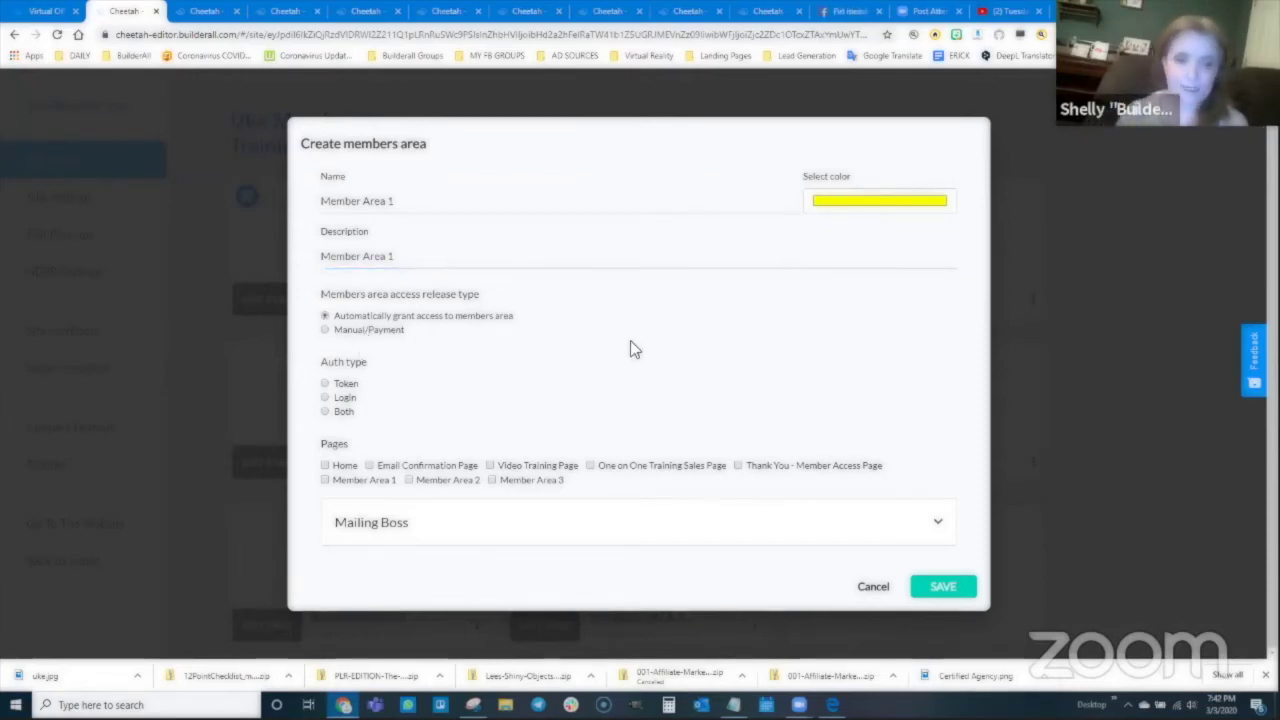
left_click(328, 399)
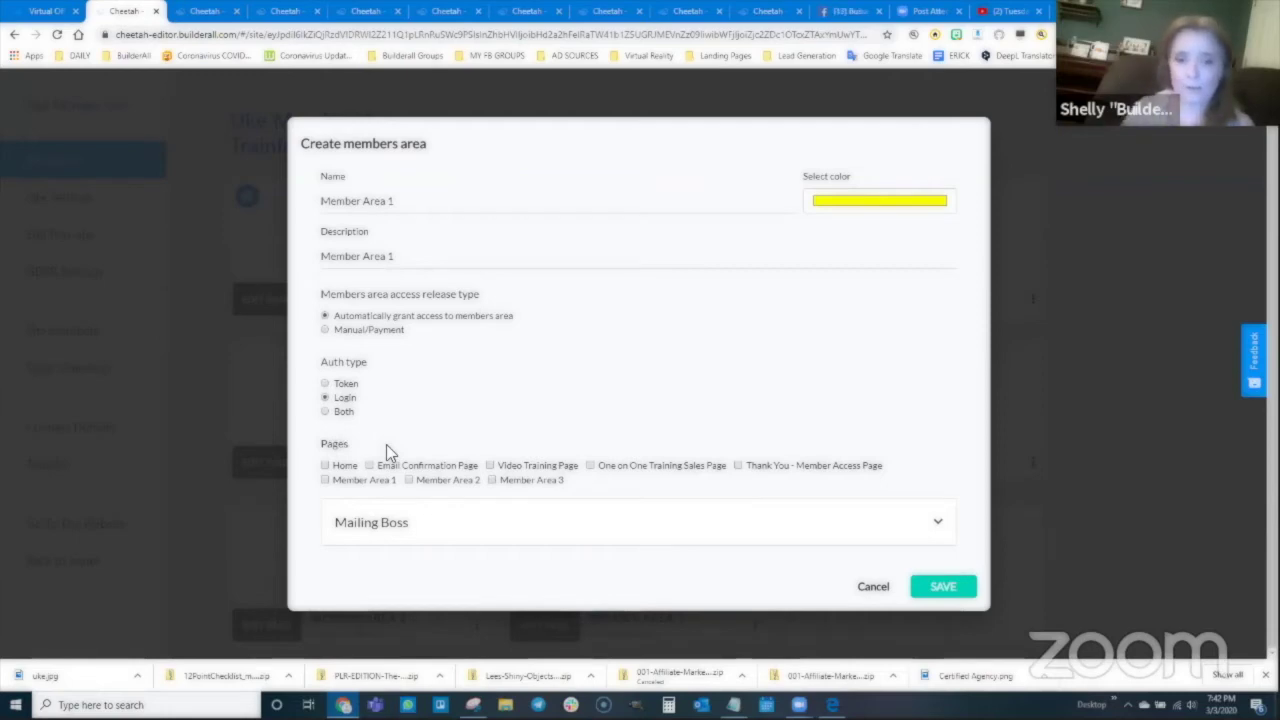
left_click(325, 480)
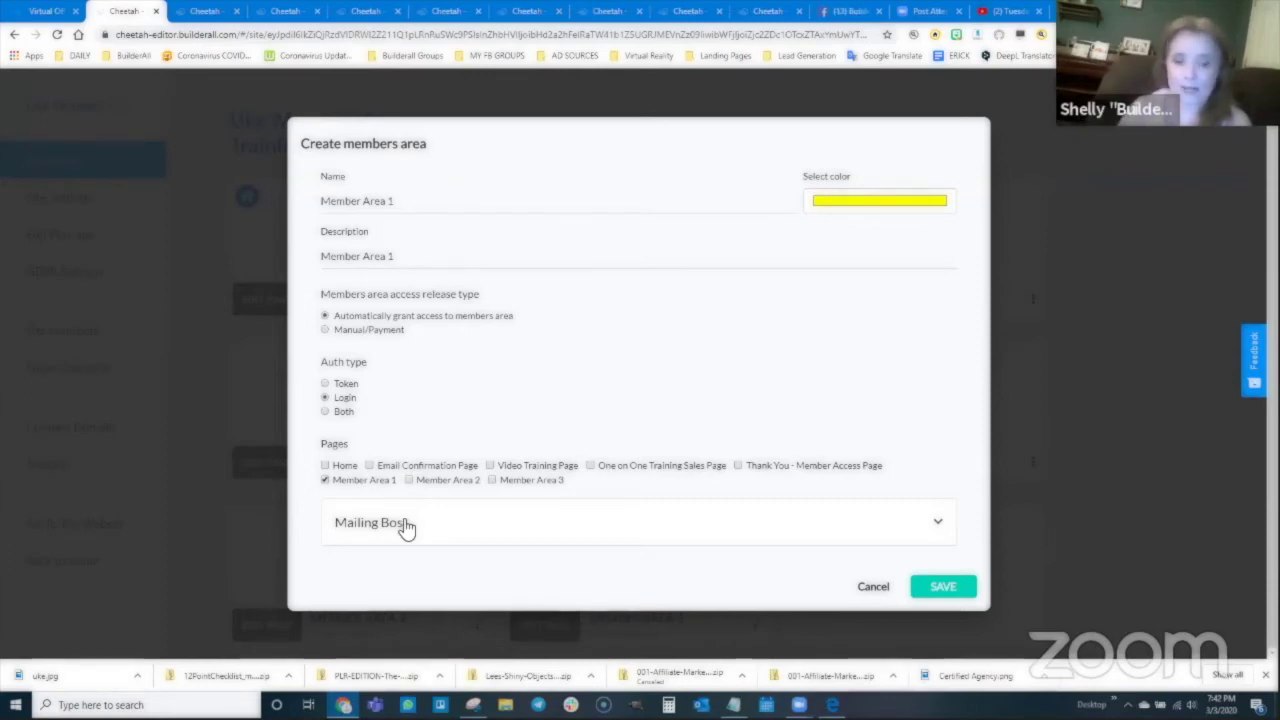
Step: Review the Mailing Boss list options, then save the Member Area 1 members area
left_click(407, 527)
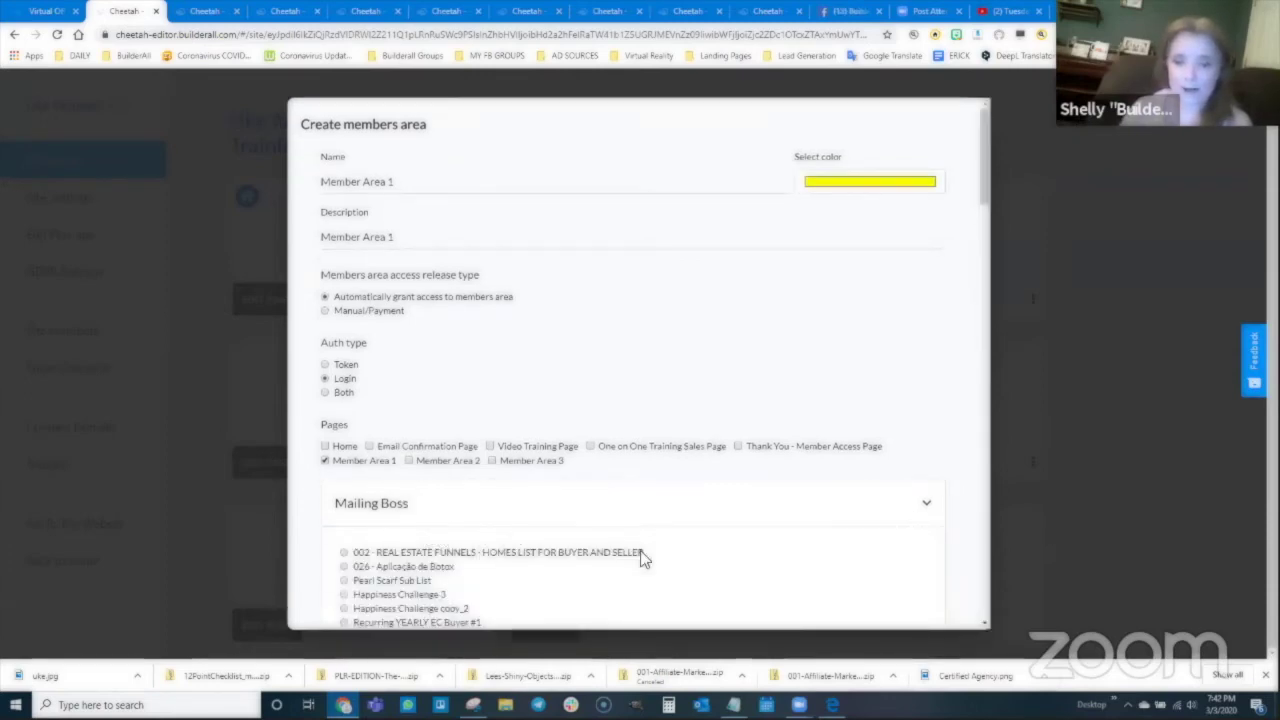
scroll(600, 530, "down", 3)
scroll(538, 497, "down", 12)
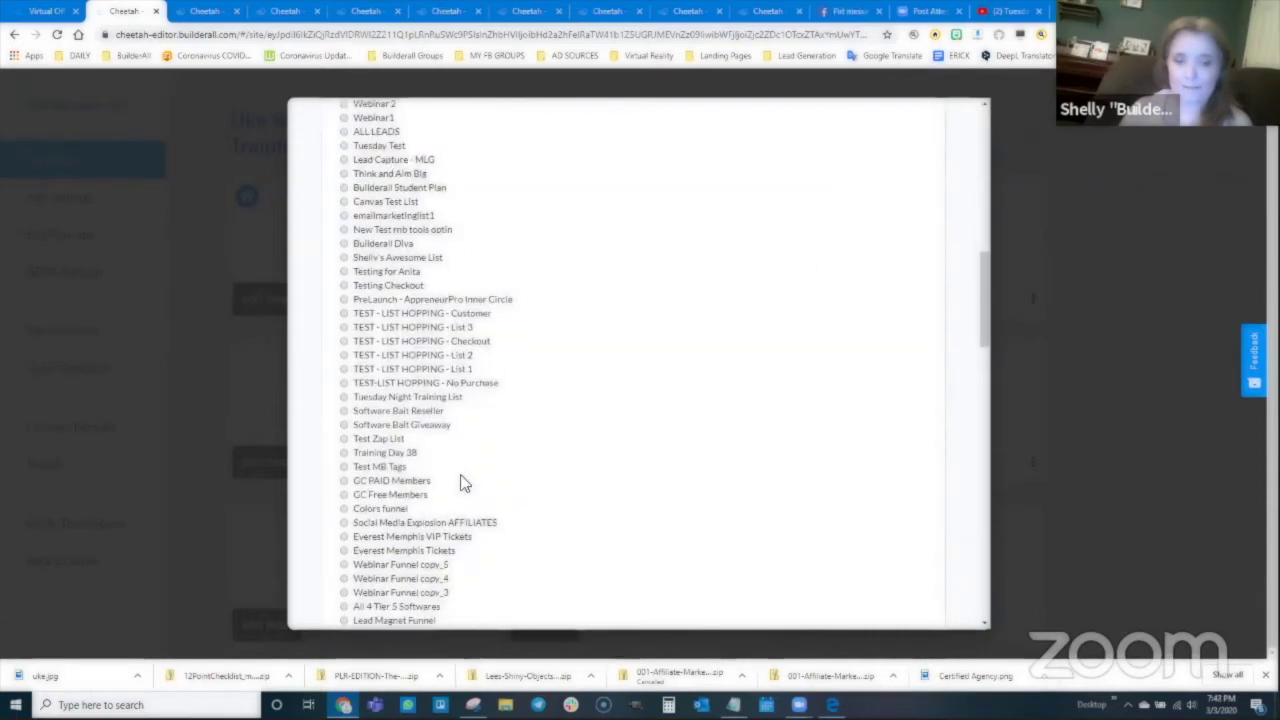
scroll(462, 484, "up", 15)
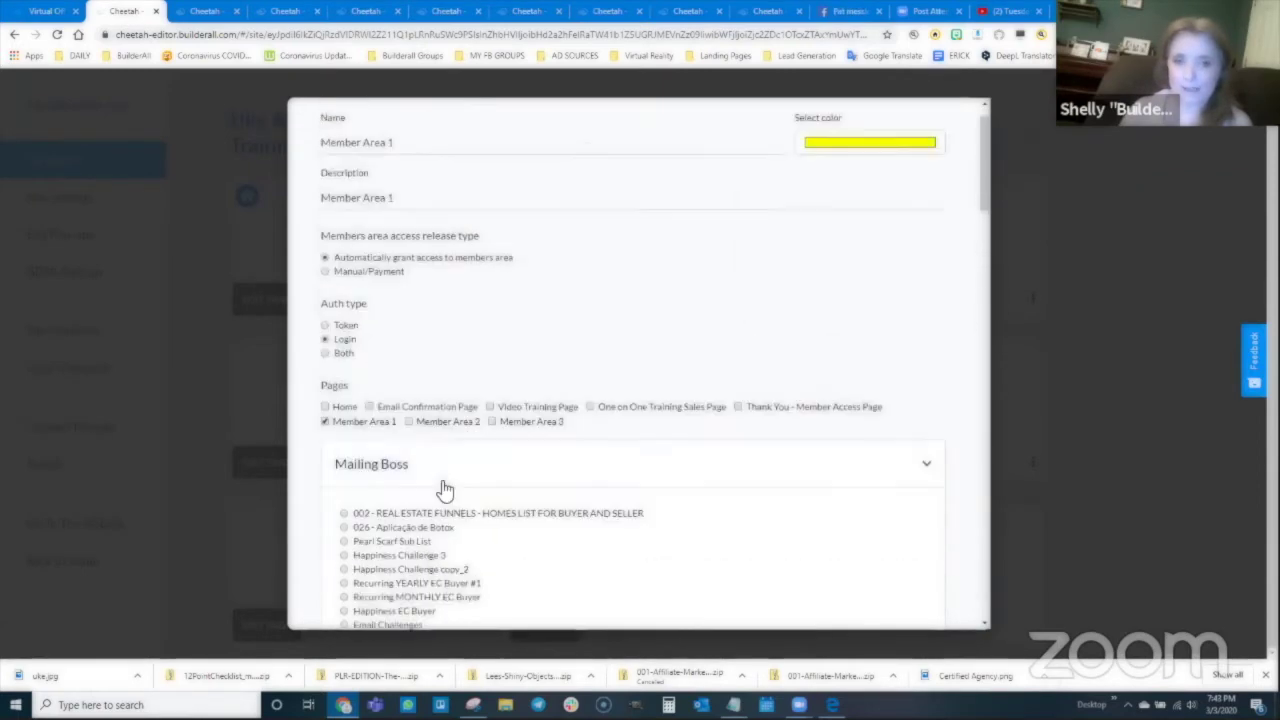
left_click(493, 508)
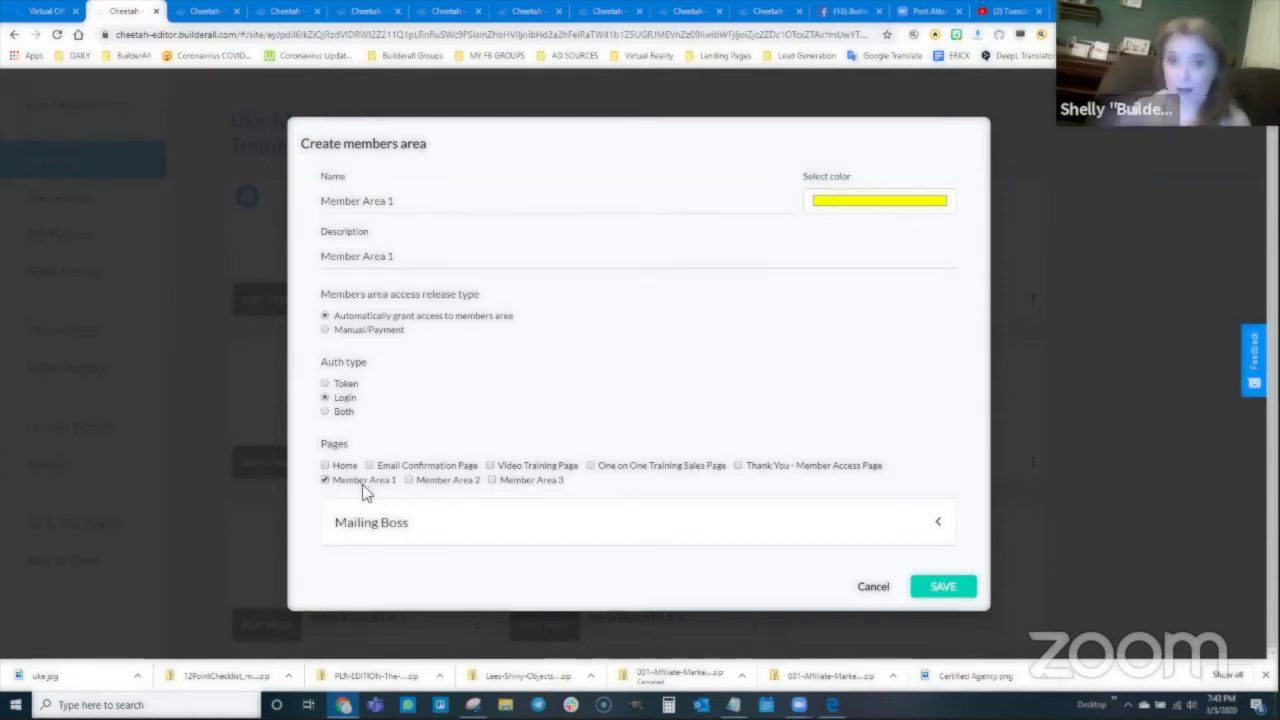
left_click(943, 588)
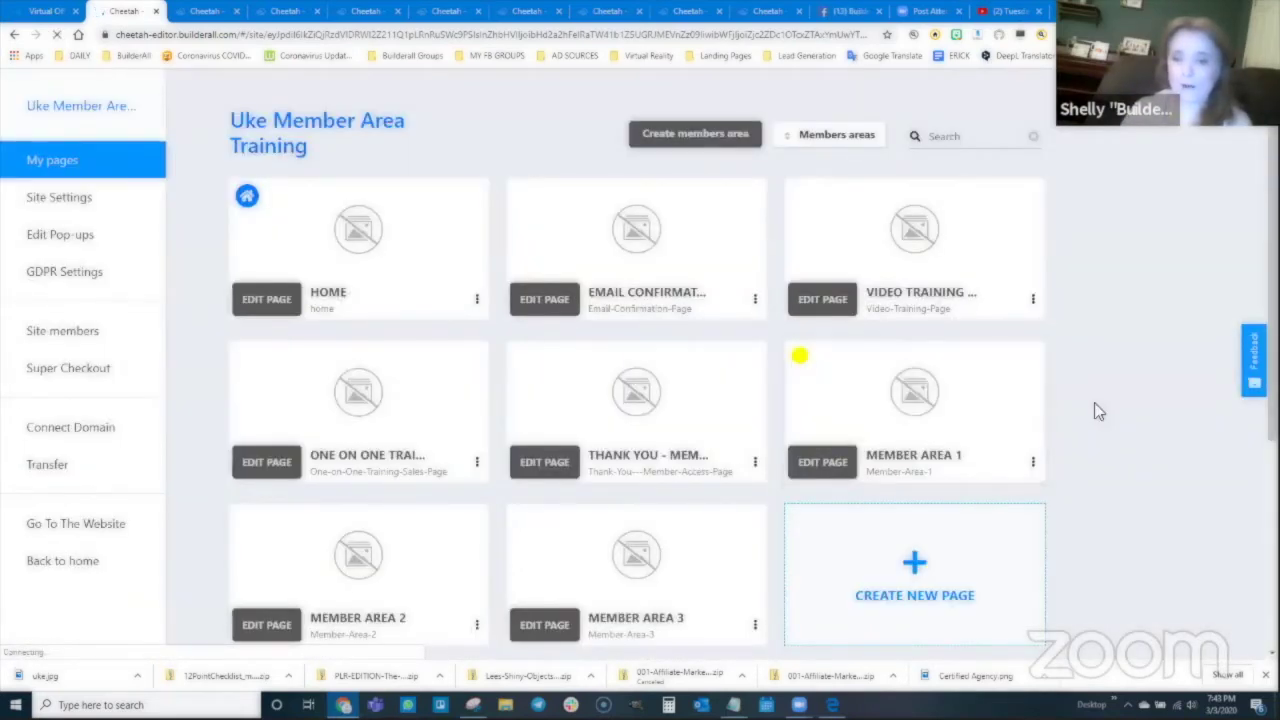
scroll(803, 290, "down", 1)
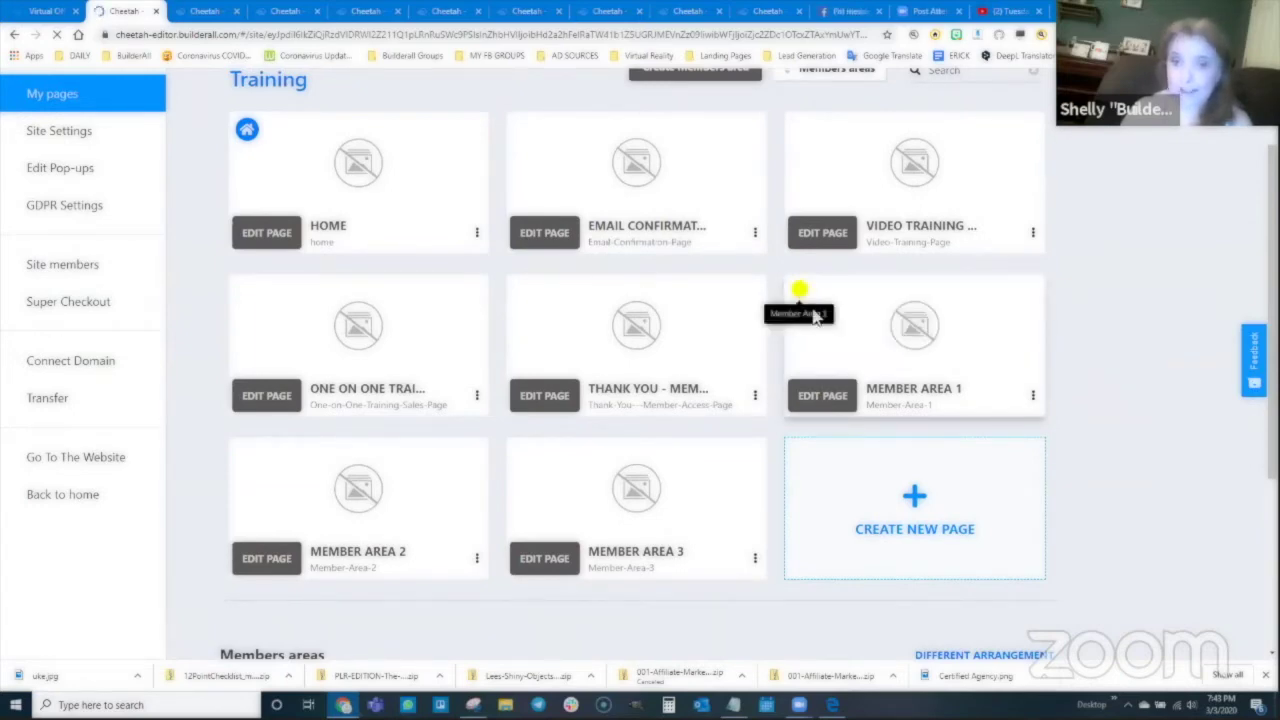
scroll(982, 458, "down", 2)
scroll(364, 404, "down", 2)
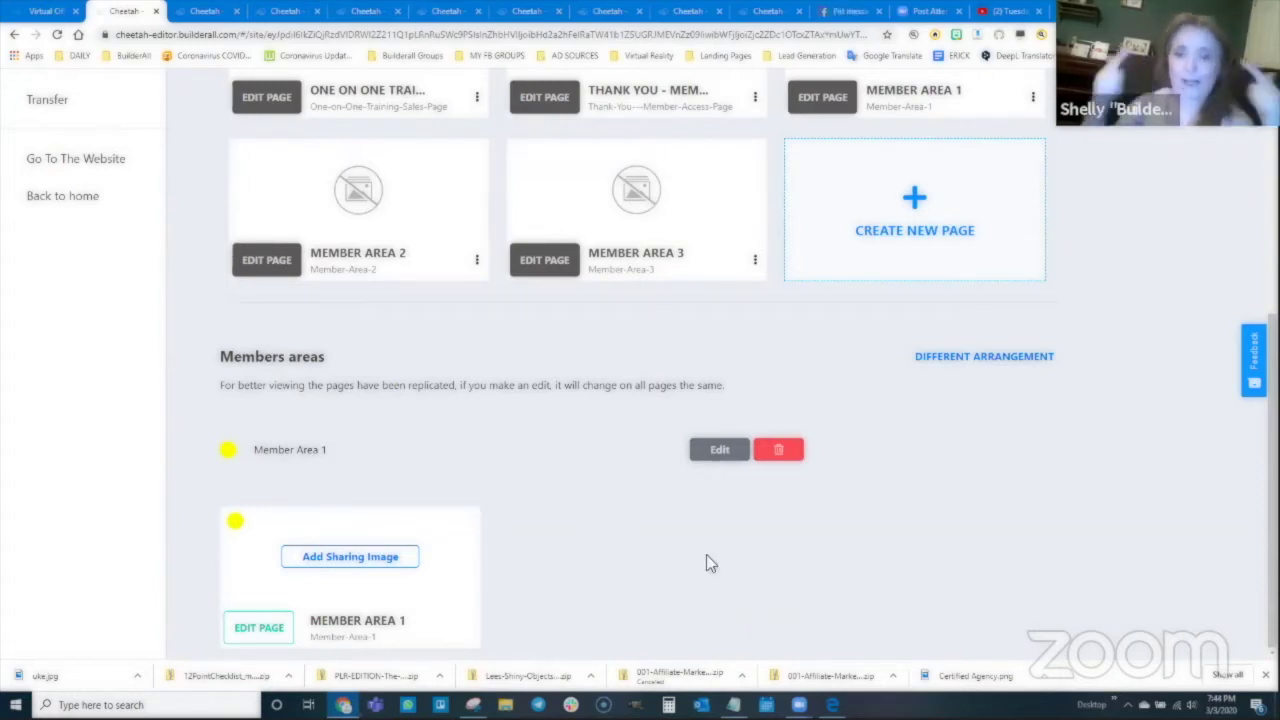
scroll(714, 175, "up", 2)
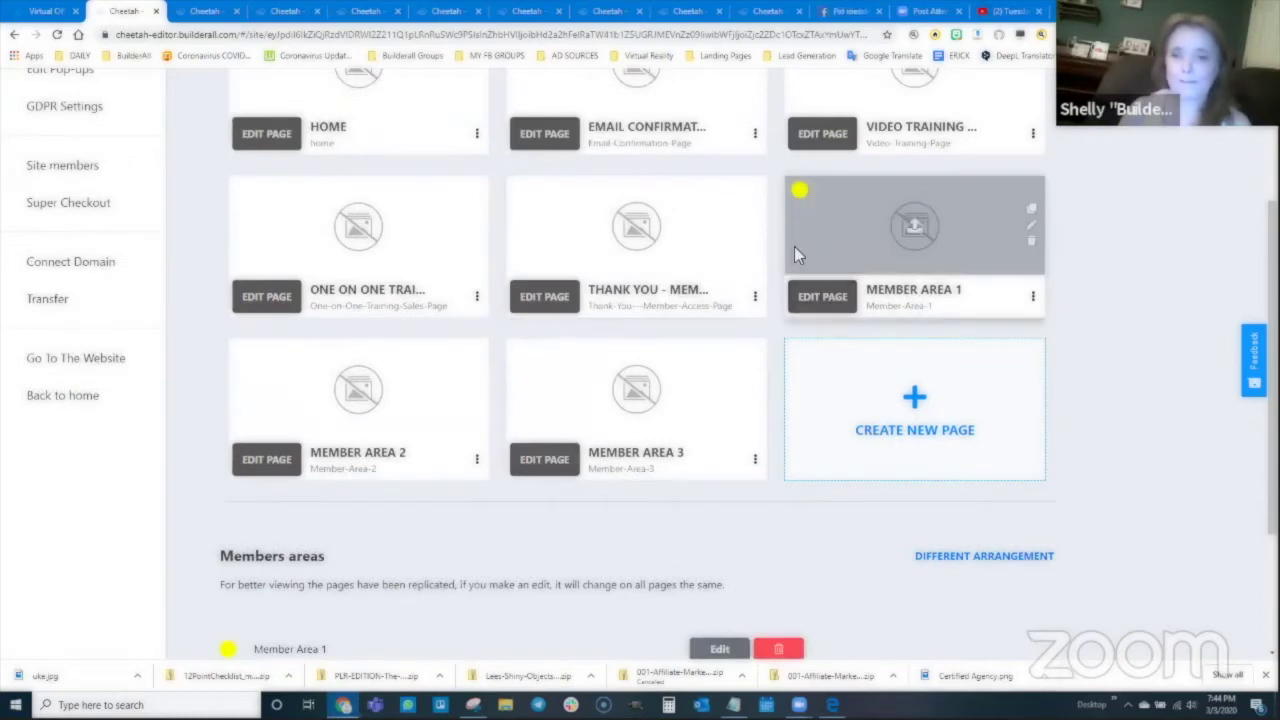
scroll(798, 245, "up", 2)
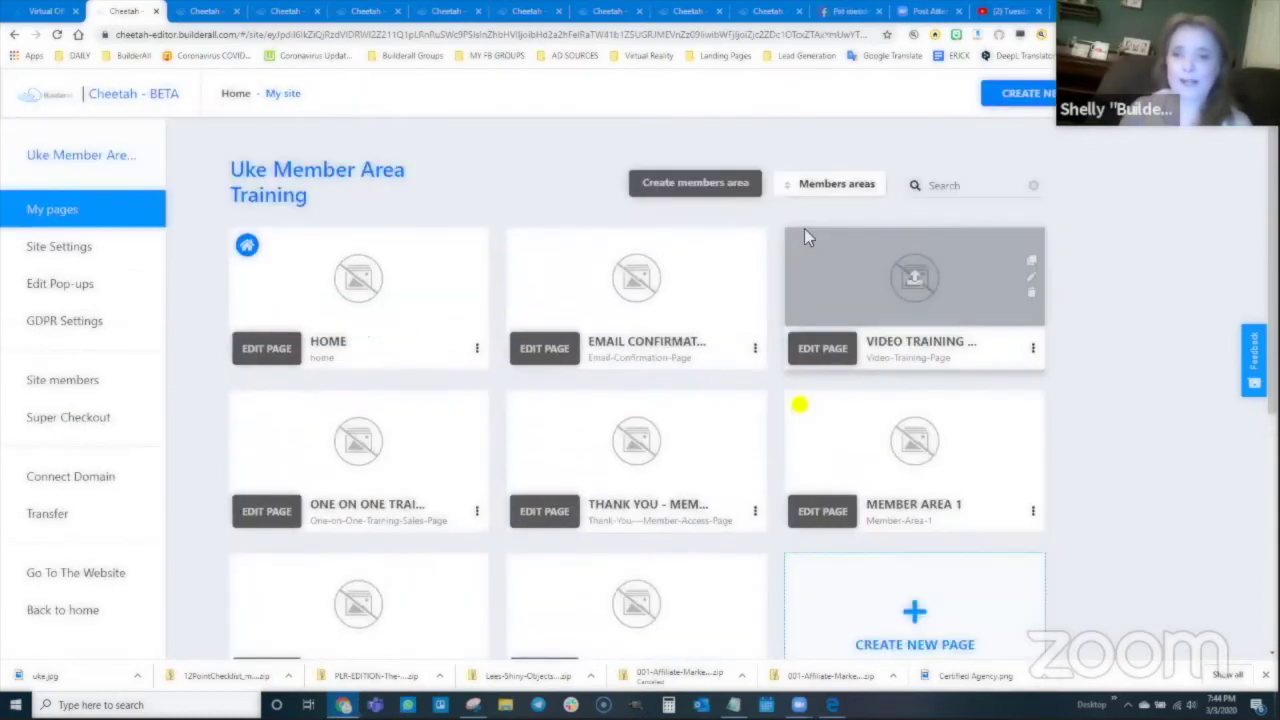
Step: Start a new members area named 'Member Area 2' with the same description
left_click(681, 188)
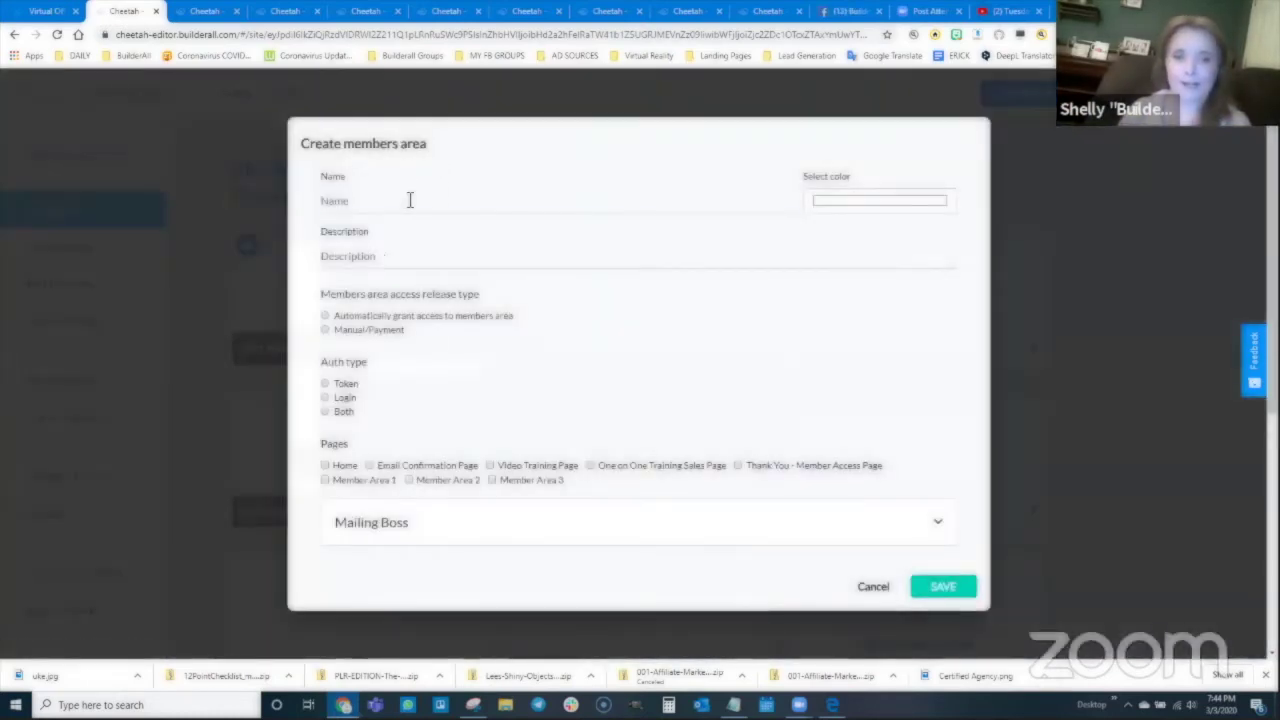
left_click(442, 199)
type("Membe")
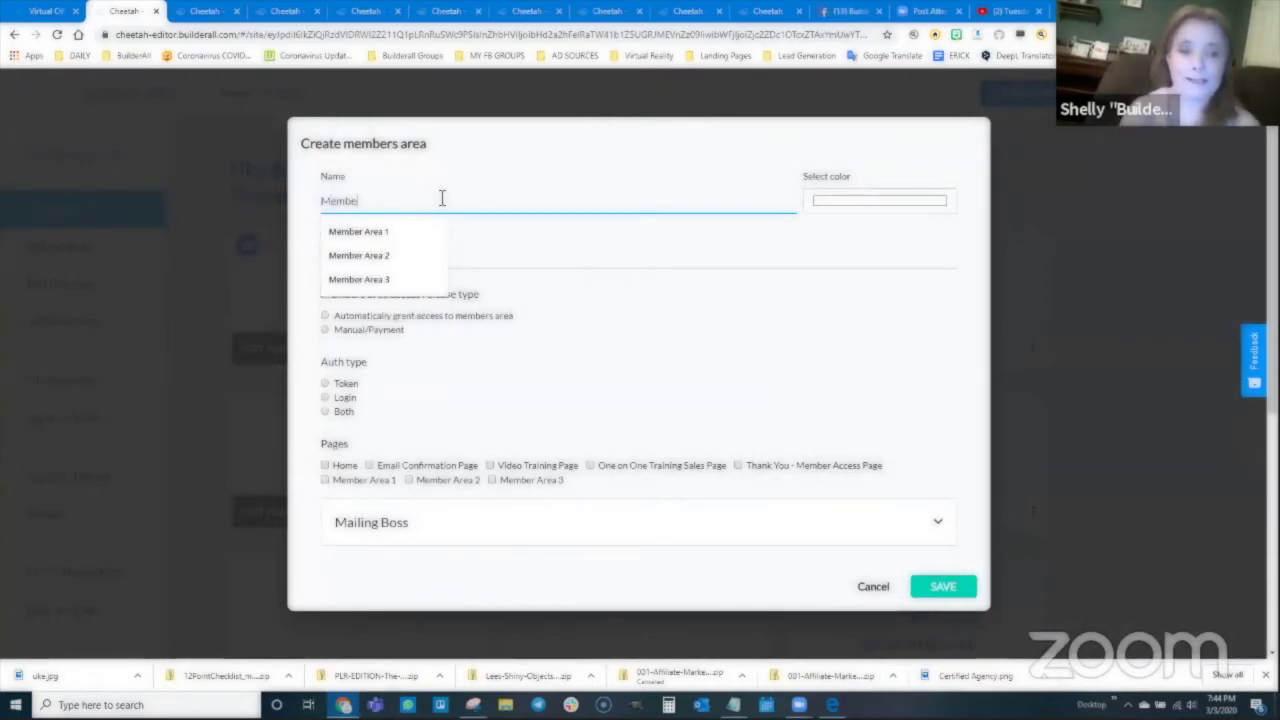
type("r Area 2")
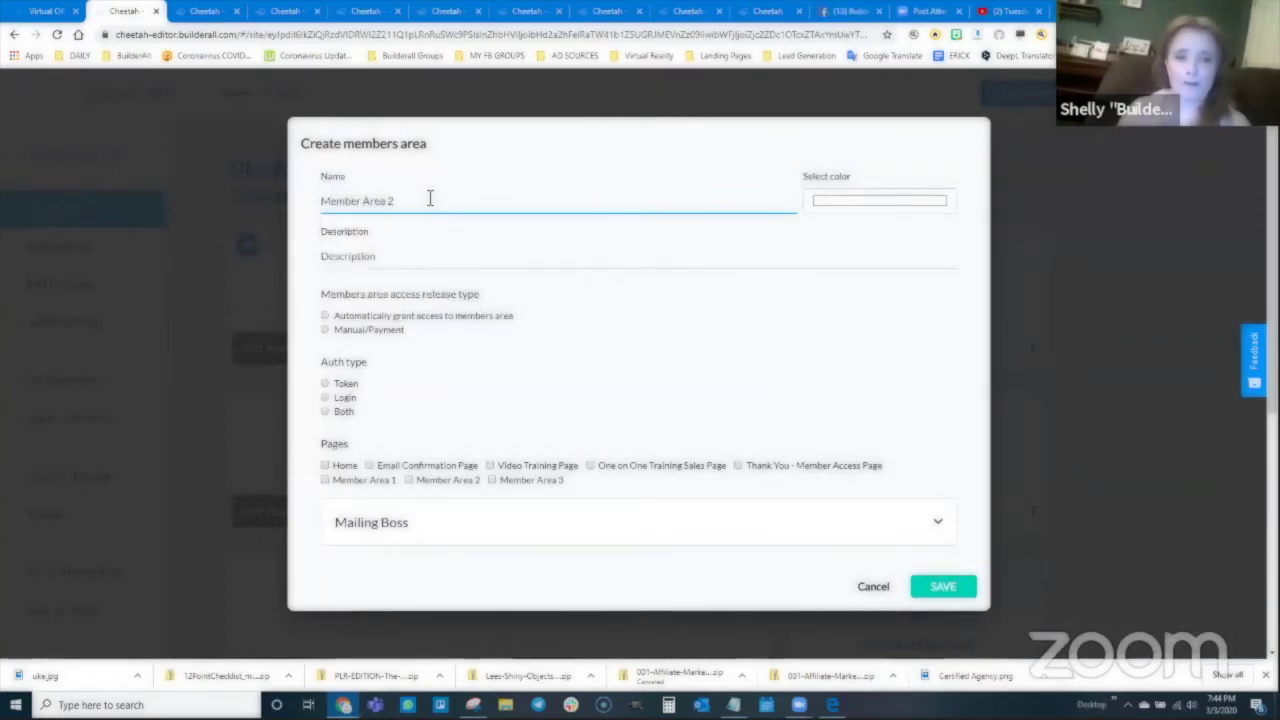
left_click_drag(428, 199, 313, 210)
key("ctrl+c")
left_click(366, 256)
key("ctrl+v")
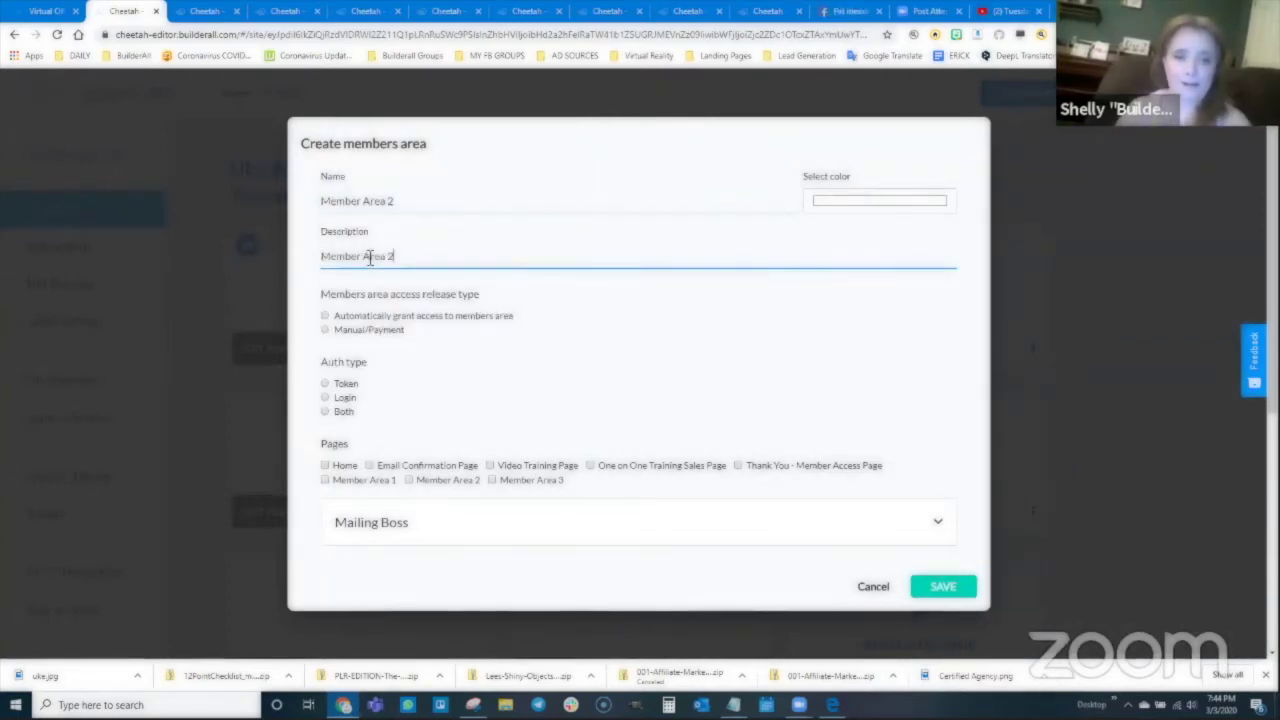
Step: Use Manual/Payment access and Login authentication, include the Member Area 2 page, and save
left_click(326, 331)
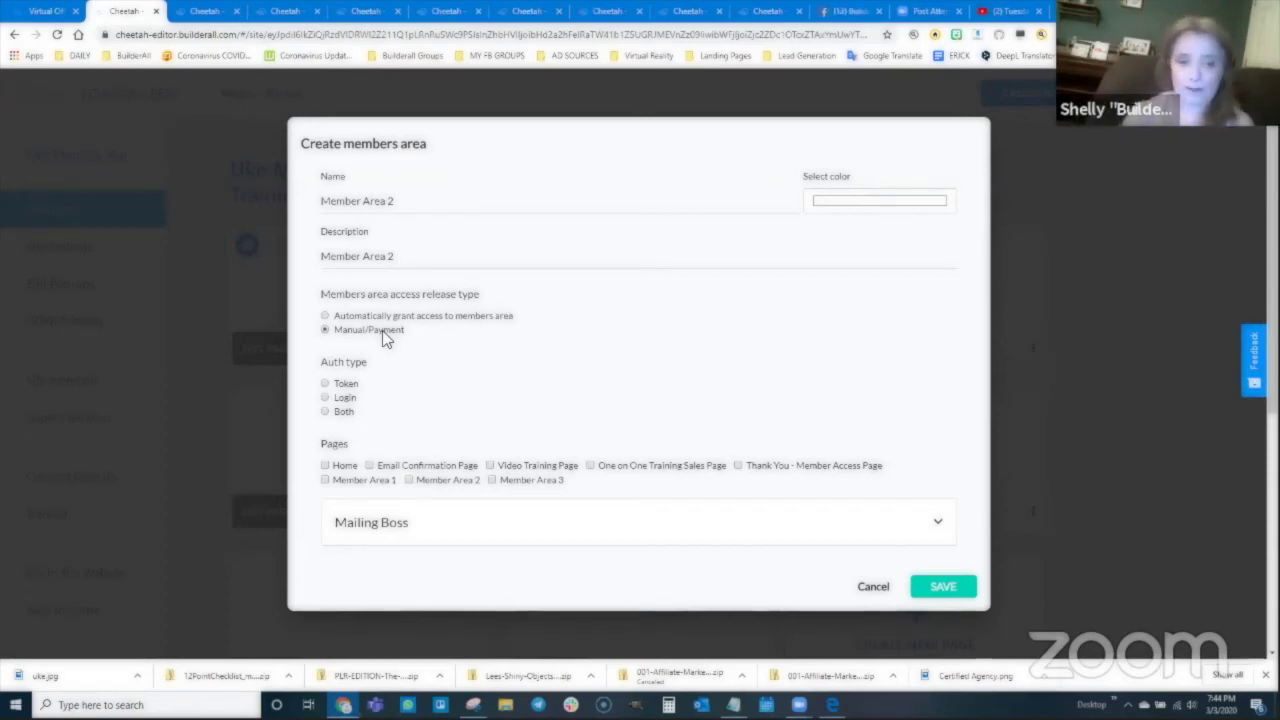
left_click(325, 398)
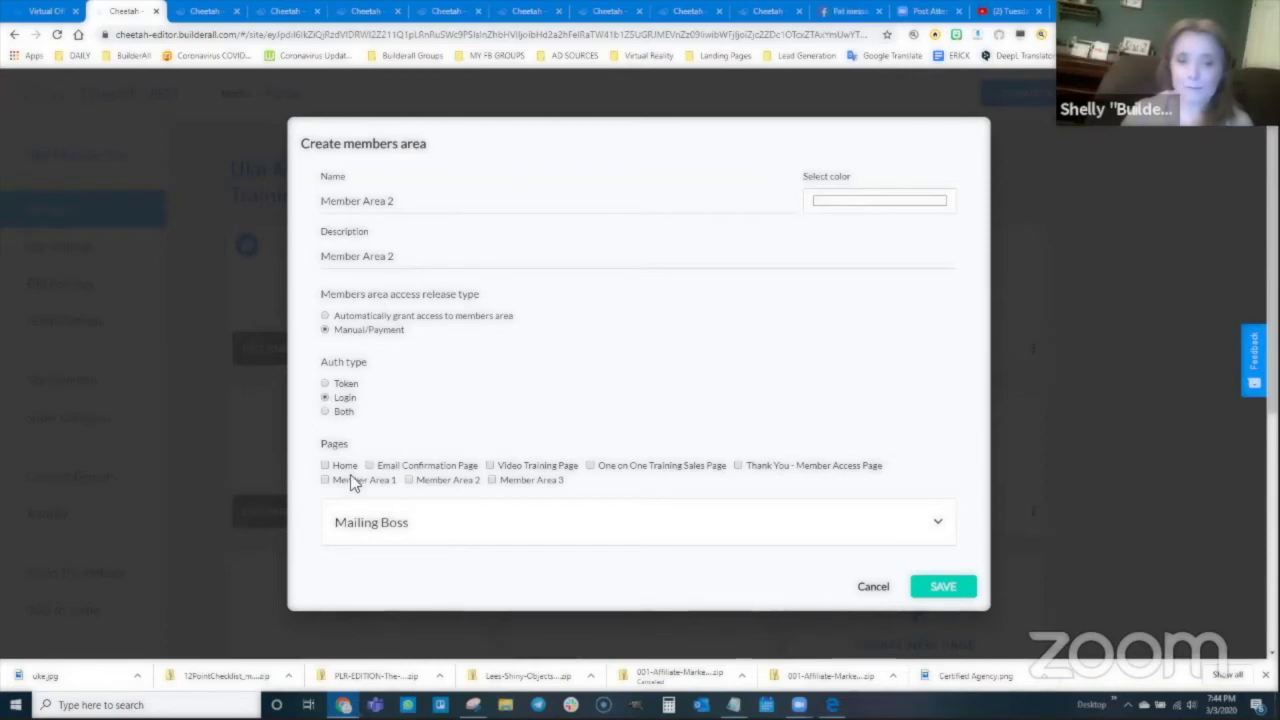
left_click(407, 479)
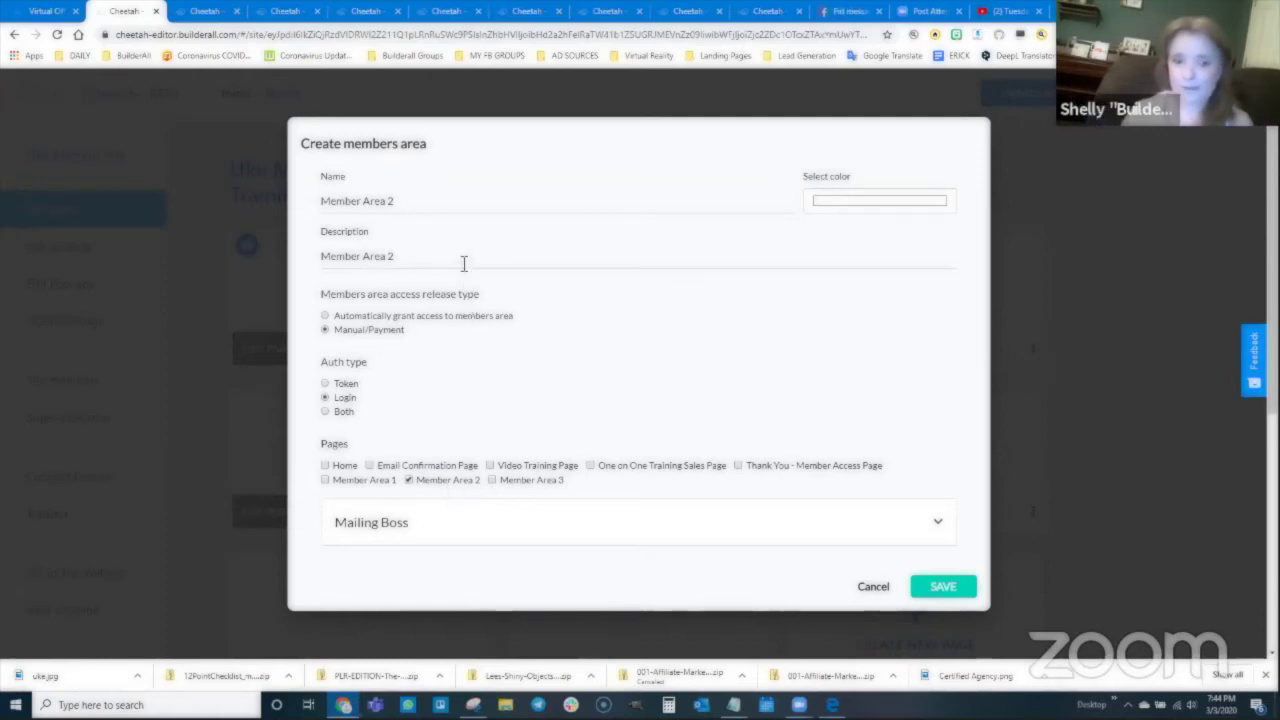
left_click(942, 590)
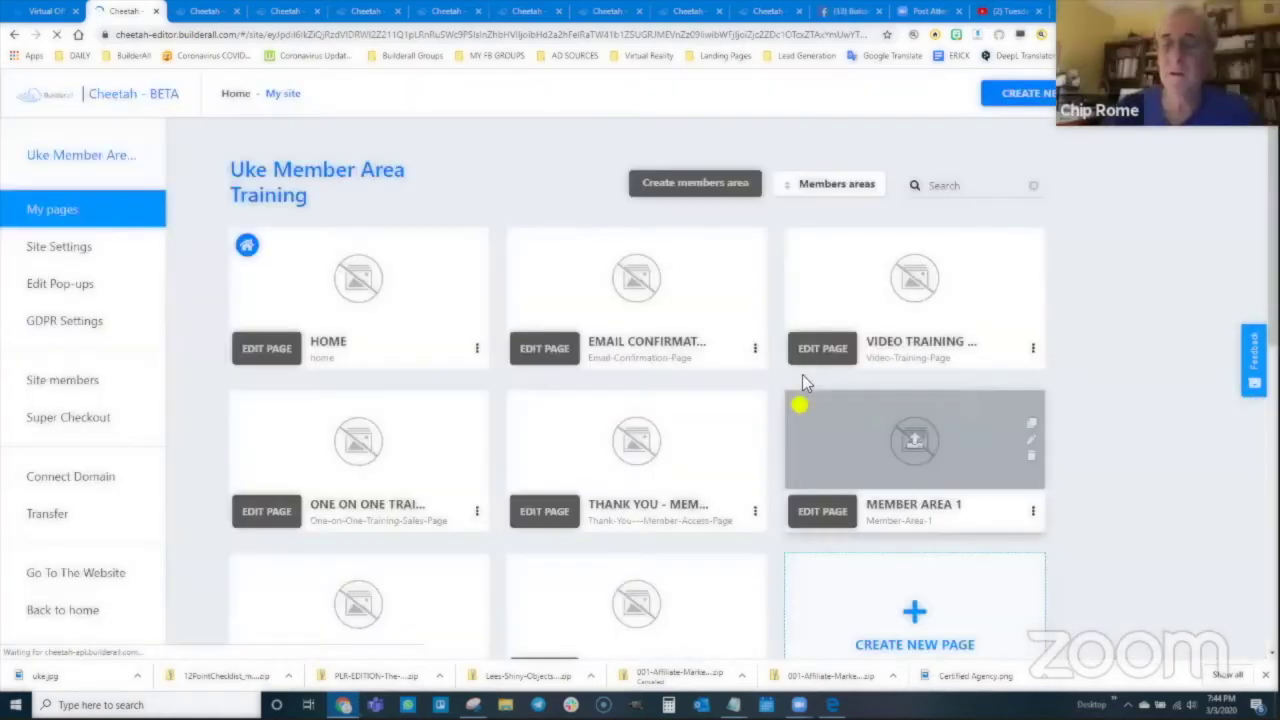
Step: Filter the pages to Member Area 2 and open its members area settings
scroll(888, 442, "down", 2)
scroll(920, 366, "up", 2)
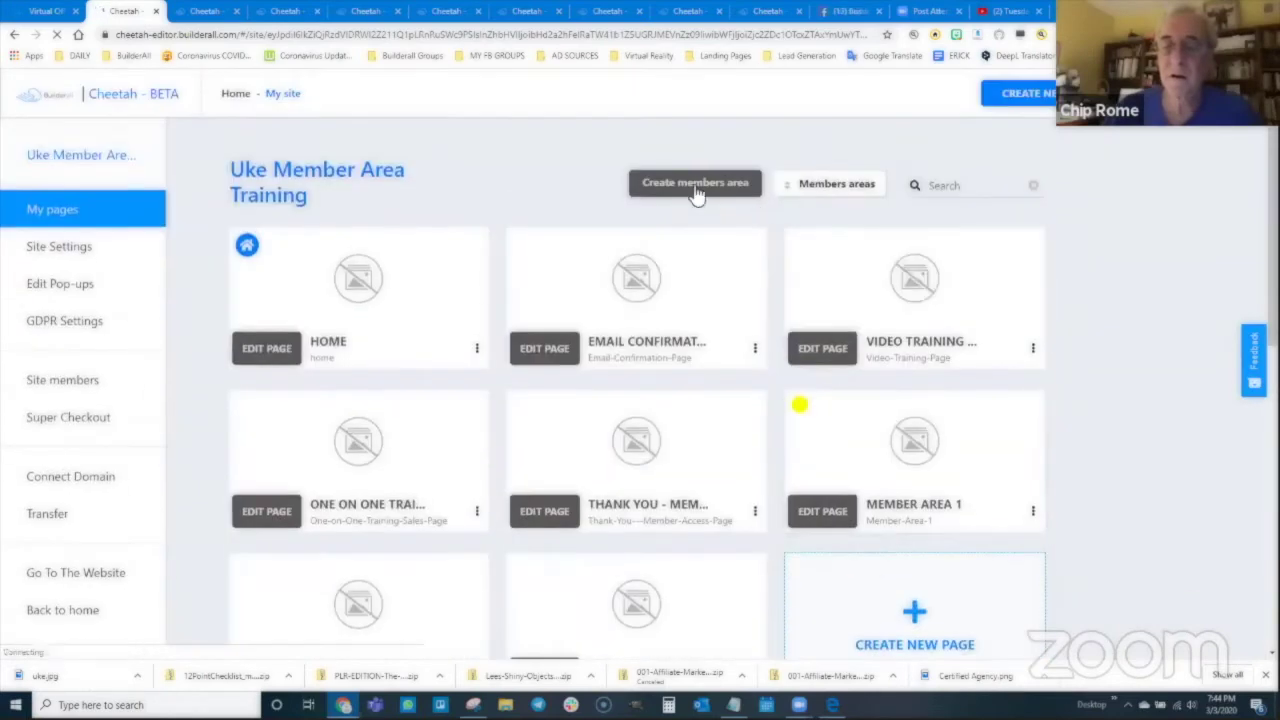
left_click(822, 186)
left_click(822, 277)
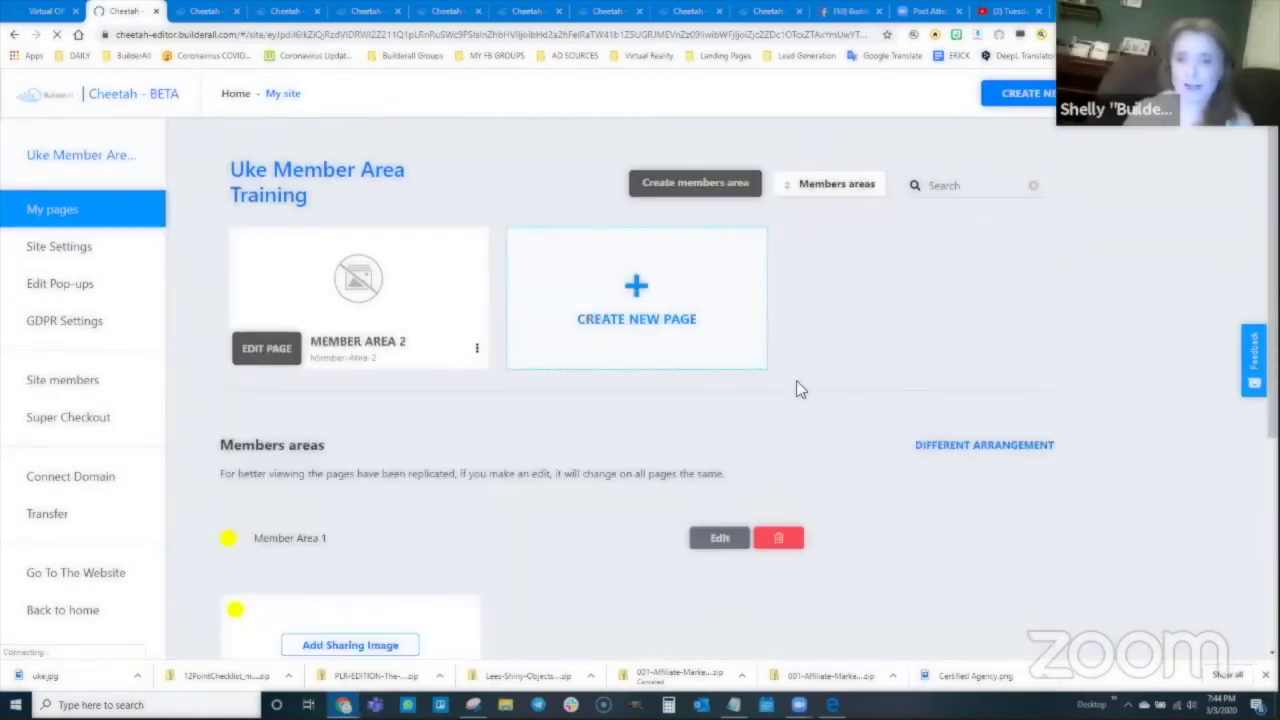
scroll(468, 460, "down", 4)
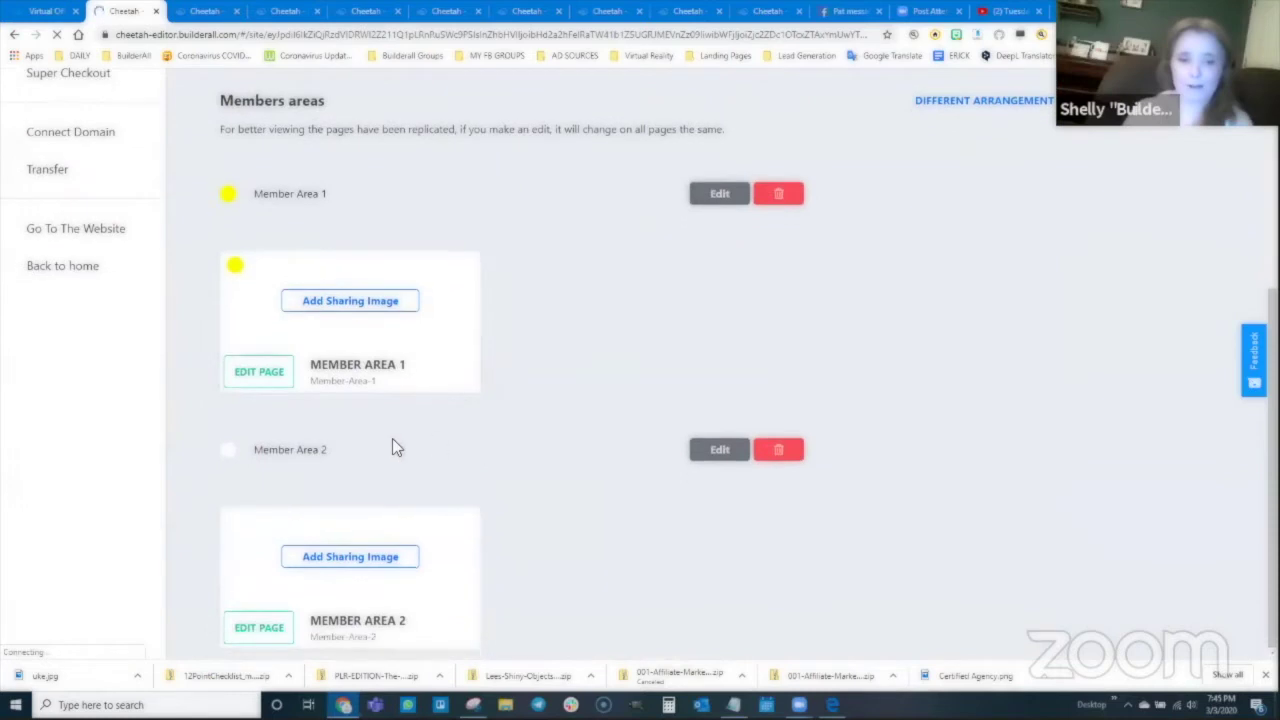
left_click(719, 451)
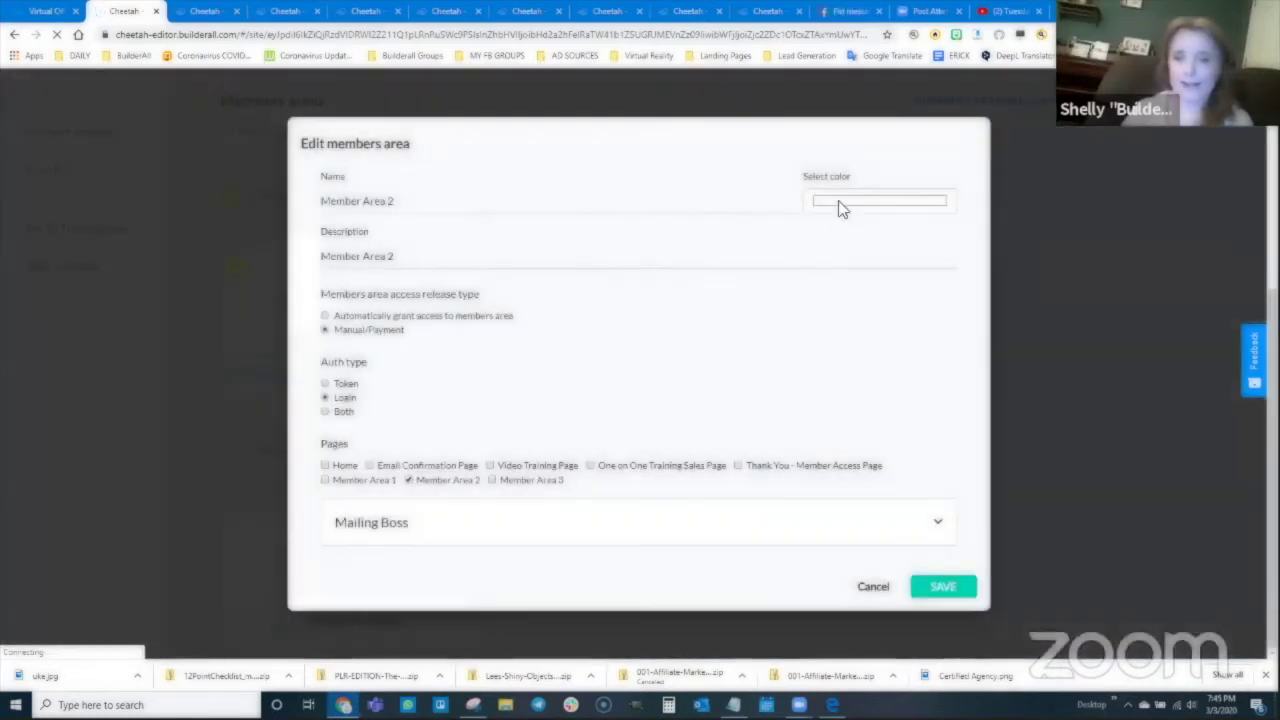
Step: Give Member Area 2 a bright green colour and save it
left_click(840, 204)
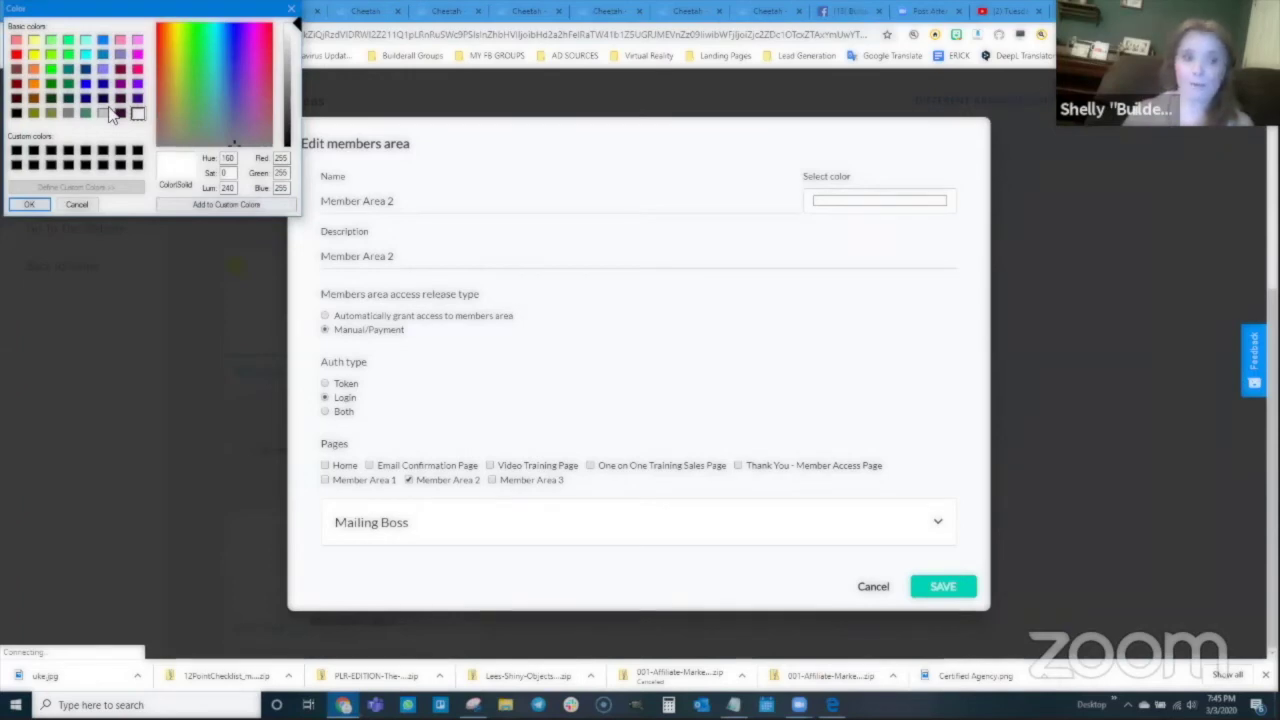
left_click(51, 69)
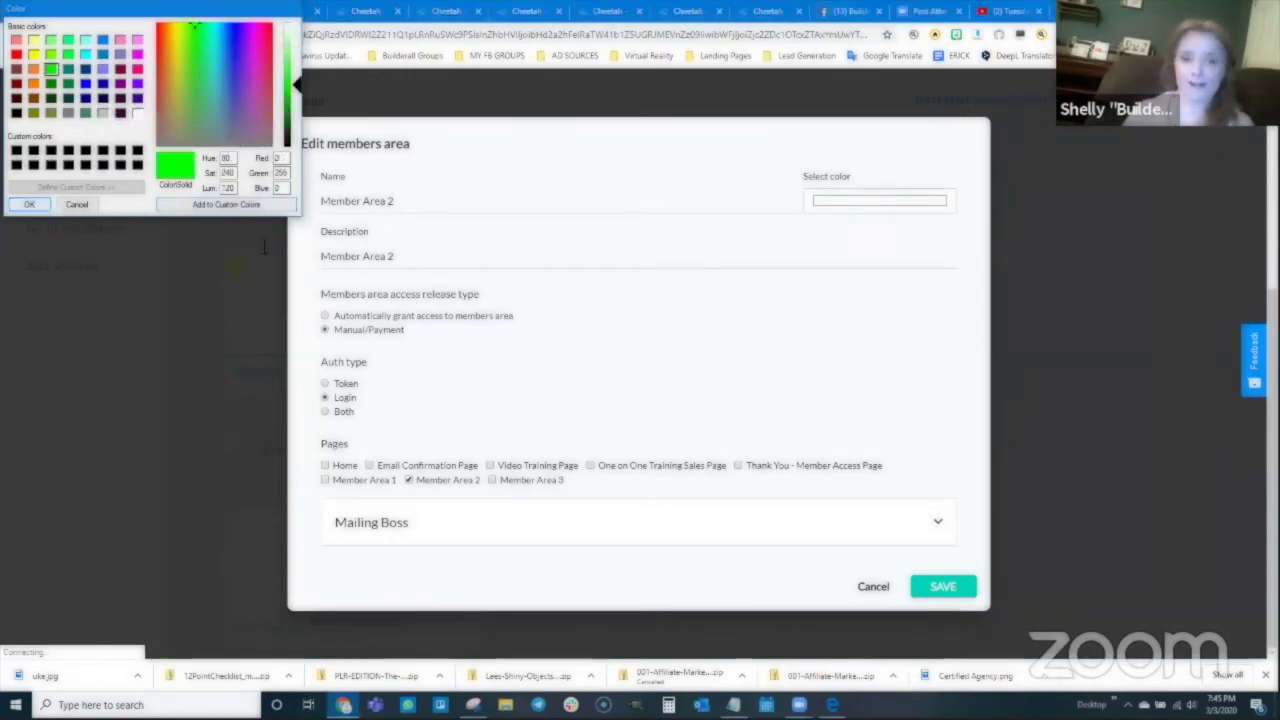
key("Return")
left_click(943, 586)
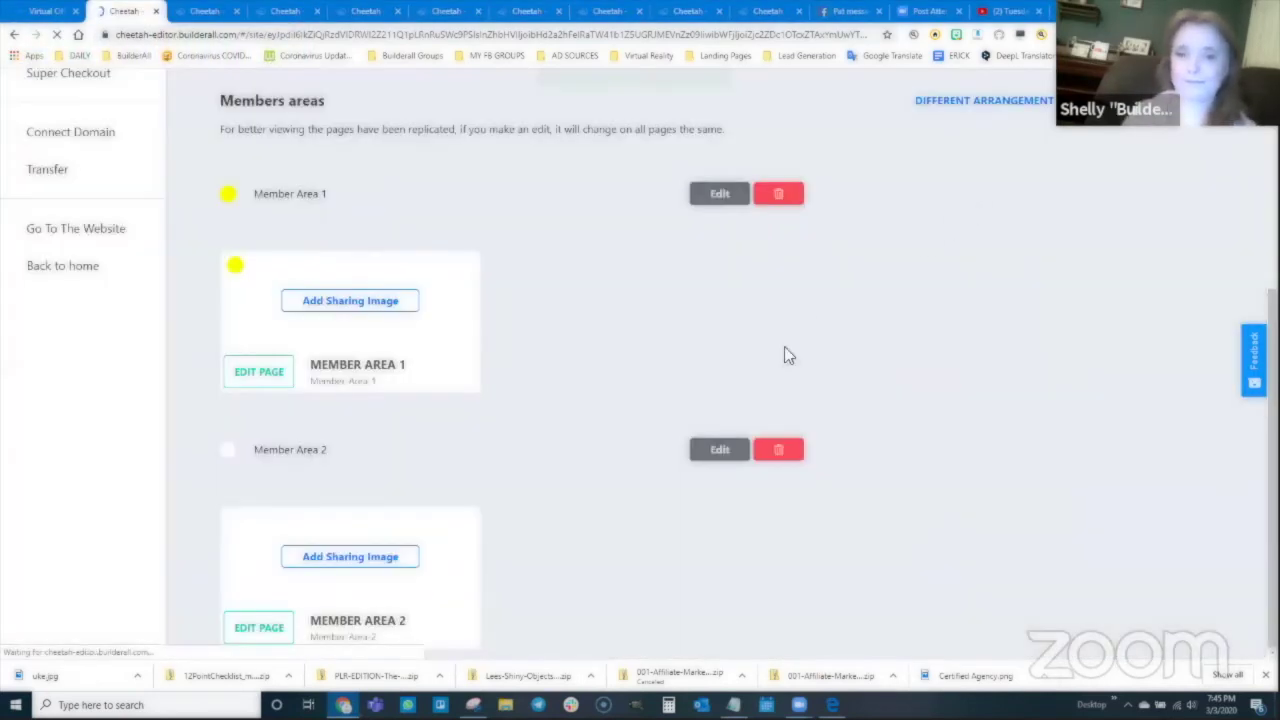
scroll(445, 422, "up", 2)
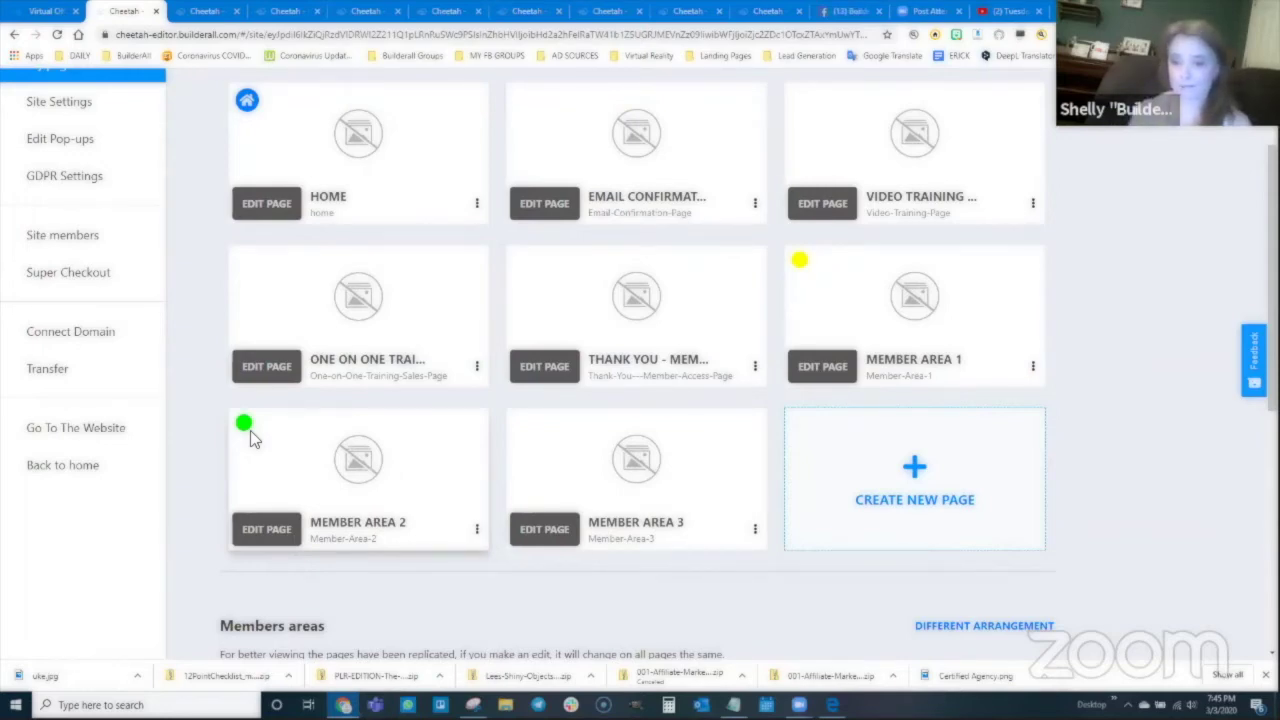
scroll(690, 285, "up", 2)
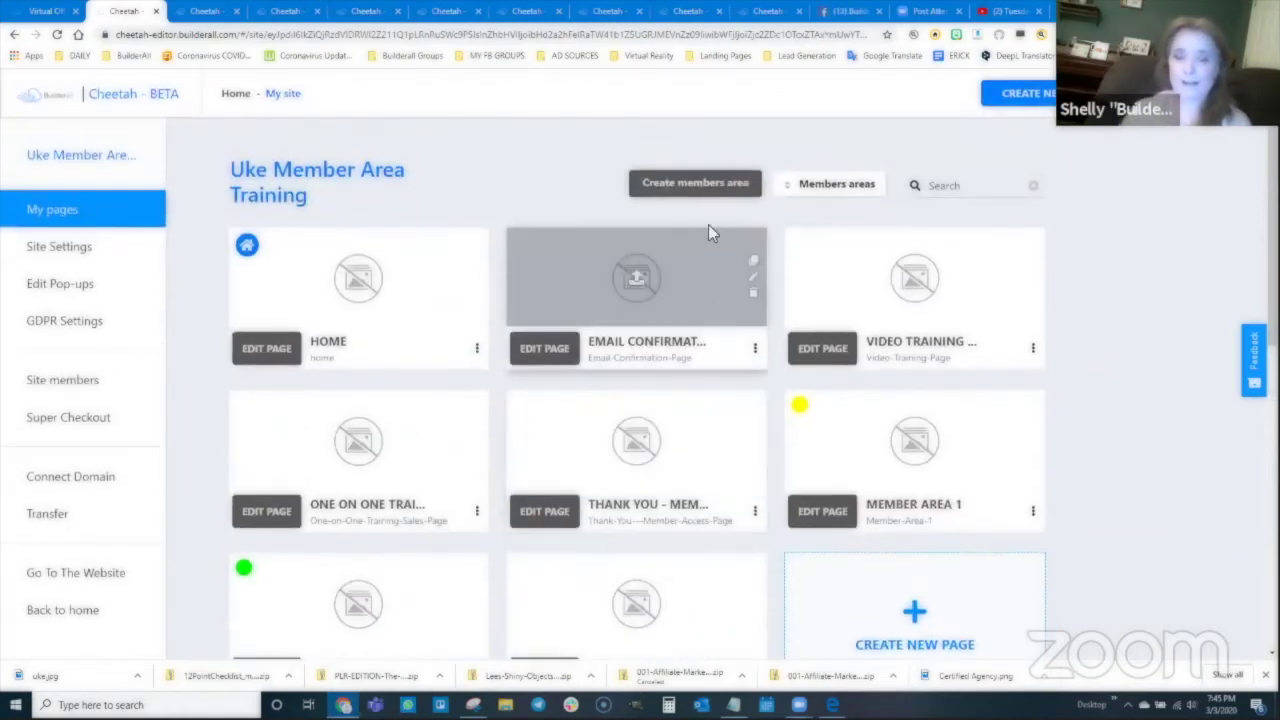
Step: Start a new members area with name and description 'Member Area 3'
left_click(674, 190)
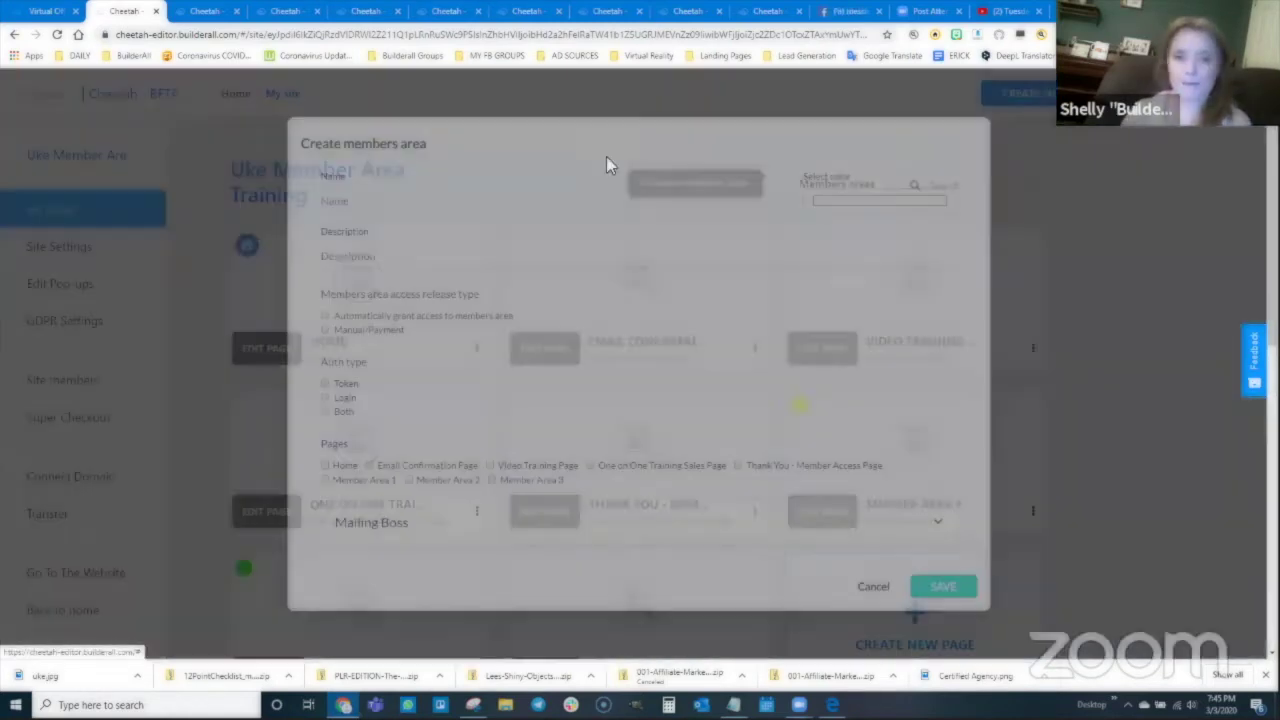
left_click(402, 201)
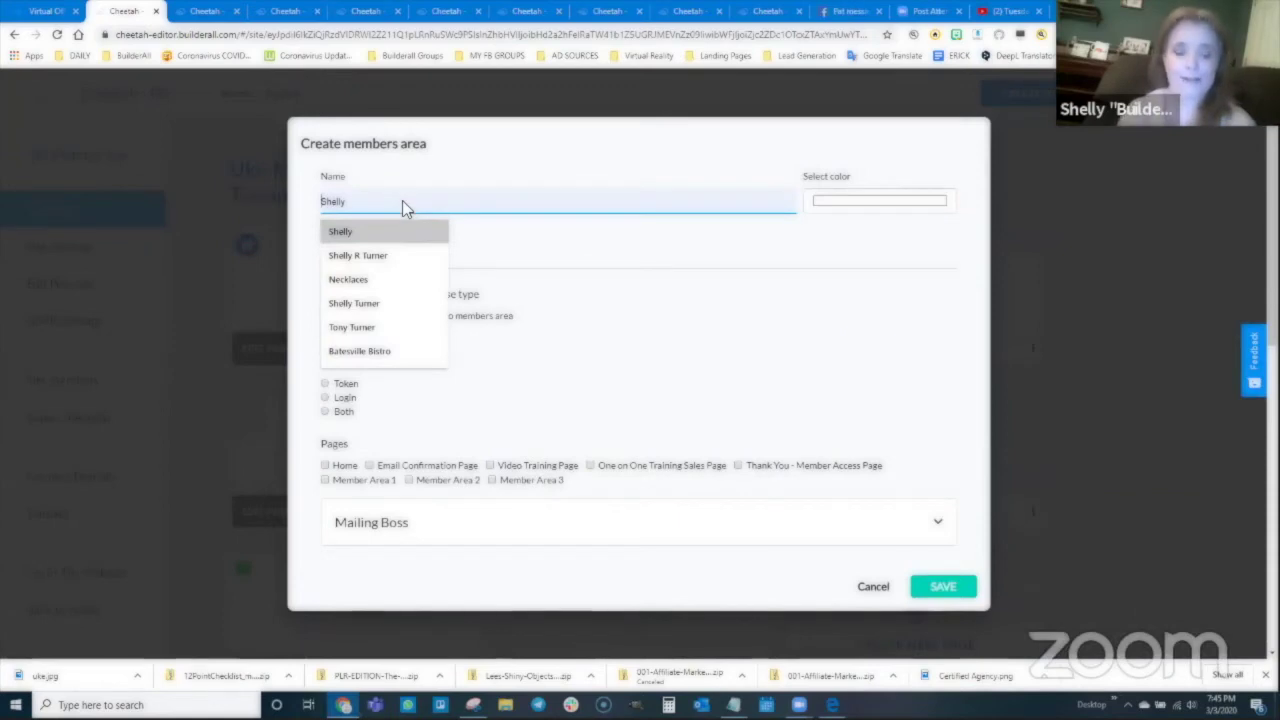
type("member")
key("BackSpace")
key("BackSpace")
key("BackSpace")
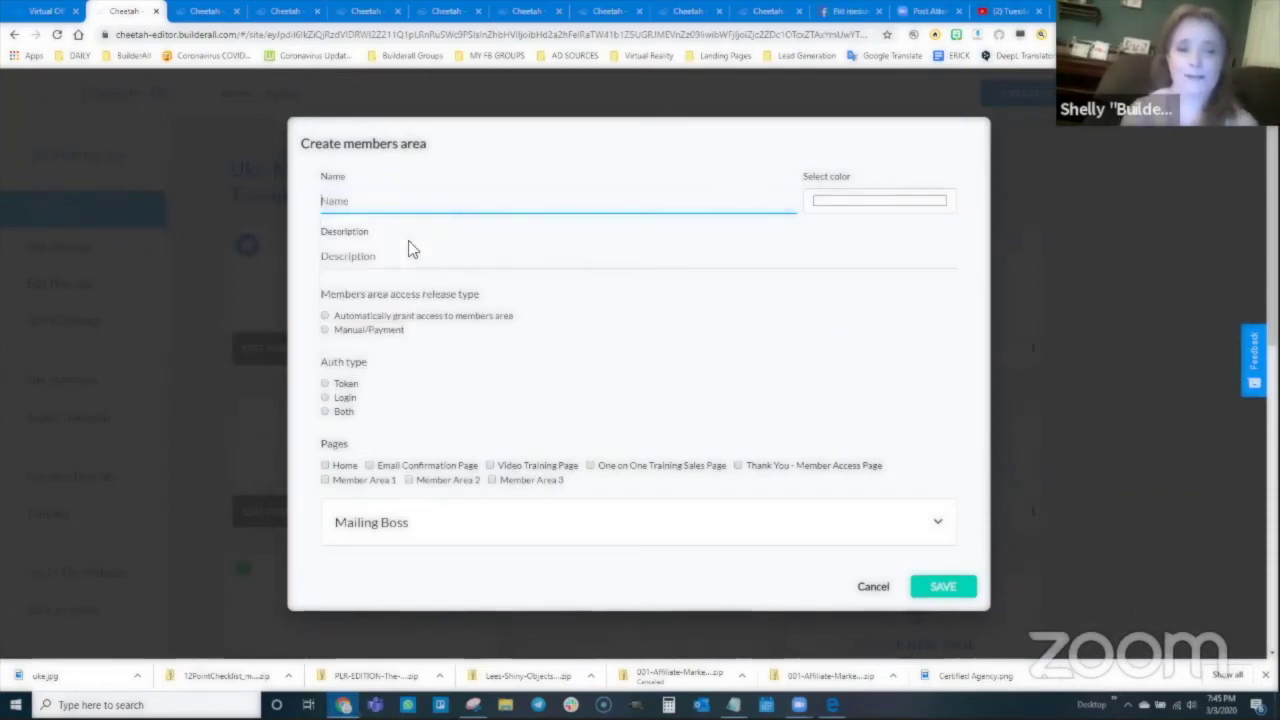
type("Member Area 3")
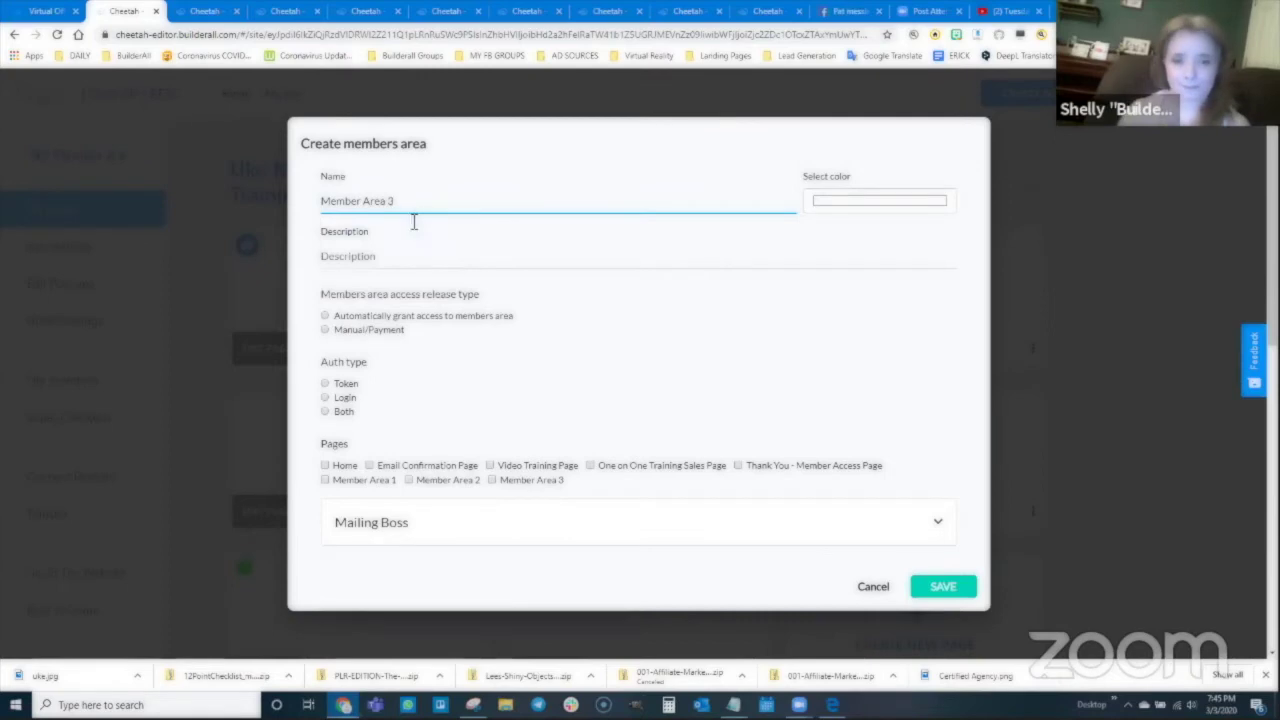
left_click_drag(415, 201, 322, 205)
key("ctrl+c")
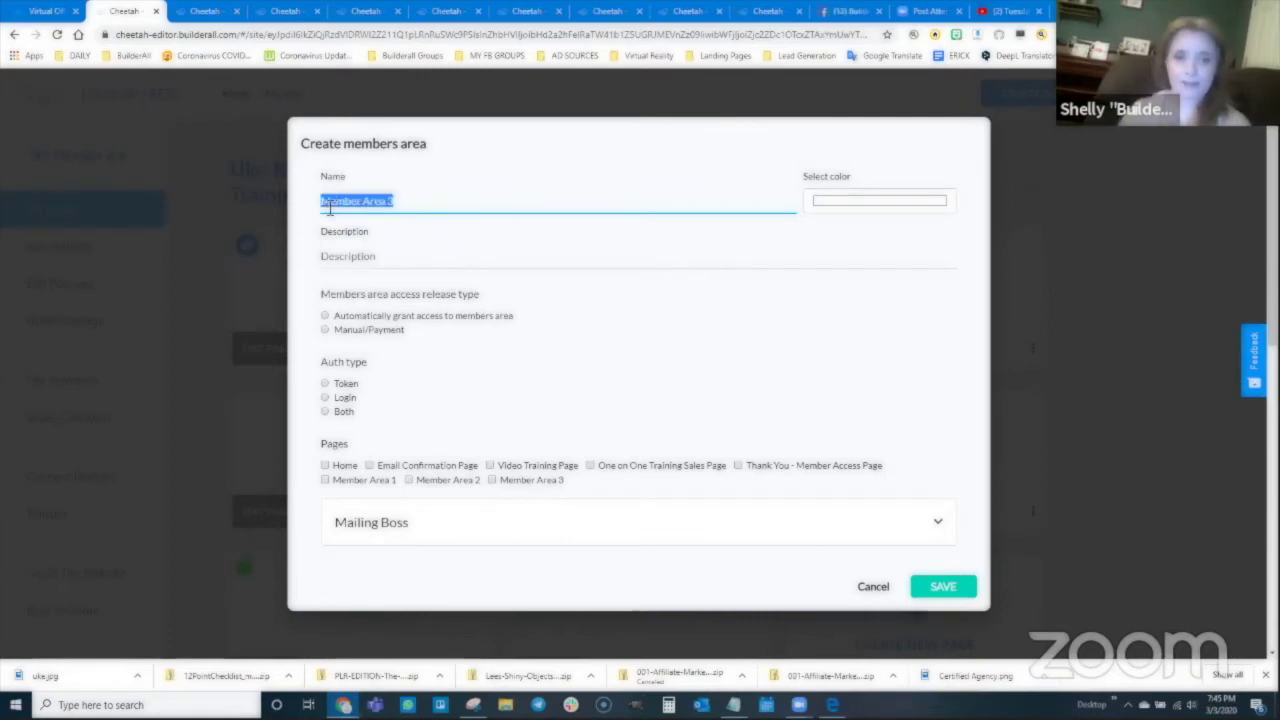
left_click(366, 258)
key("ctrl+v")
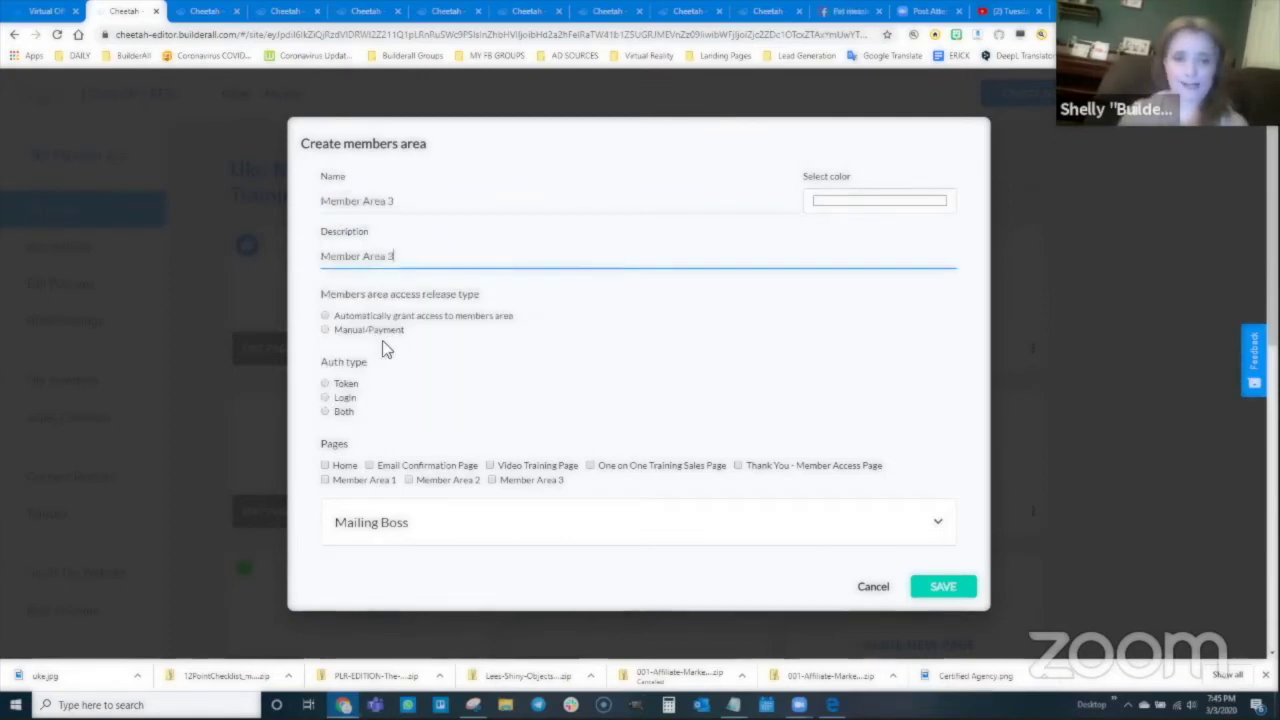
Step: Set Manual/Payment access, Login authentication, the Member Area 3 page and blue colour, then save
left_click(324, 332)
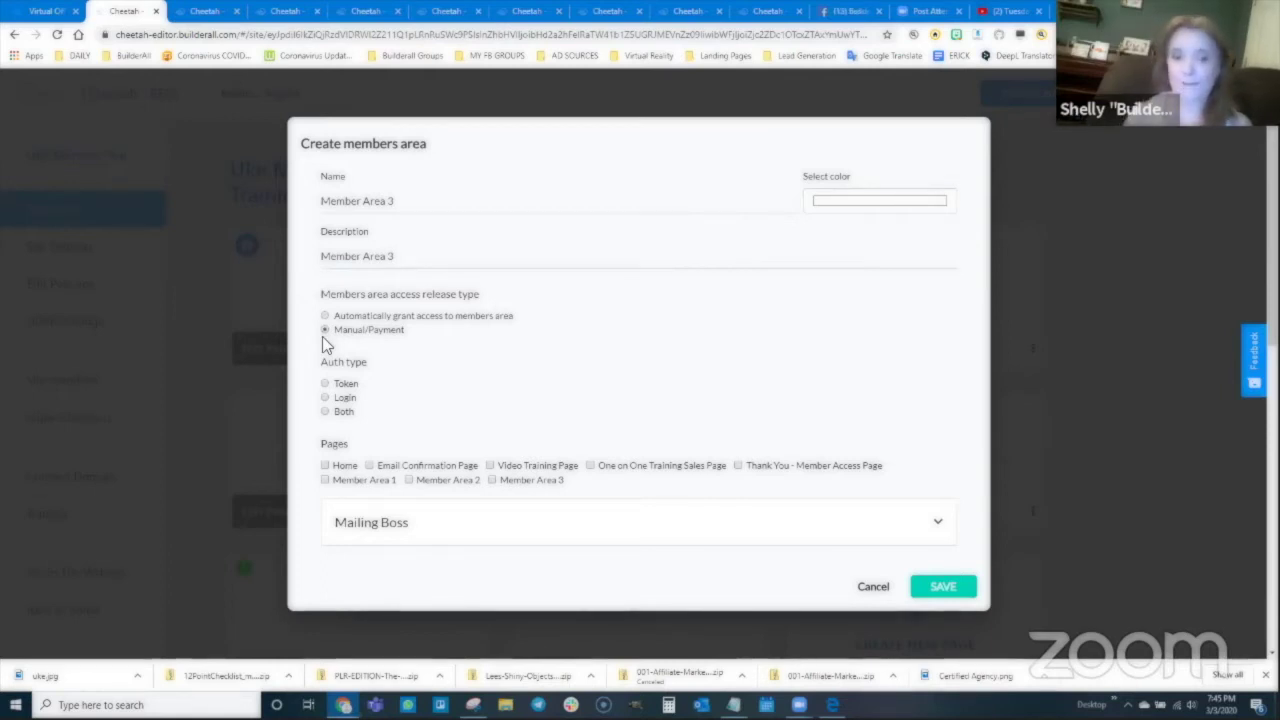
left_click(326, 398)
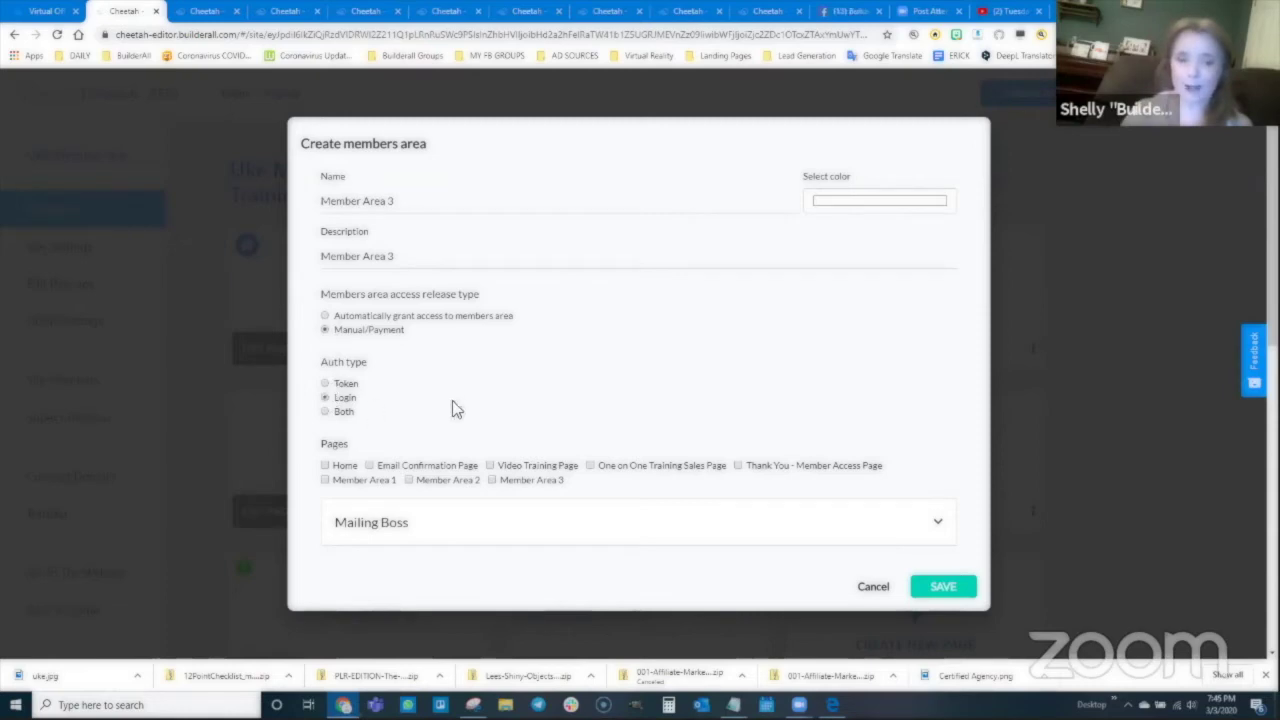
left_click(493, 481)
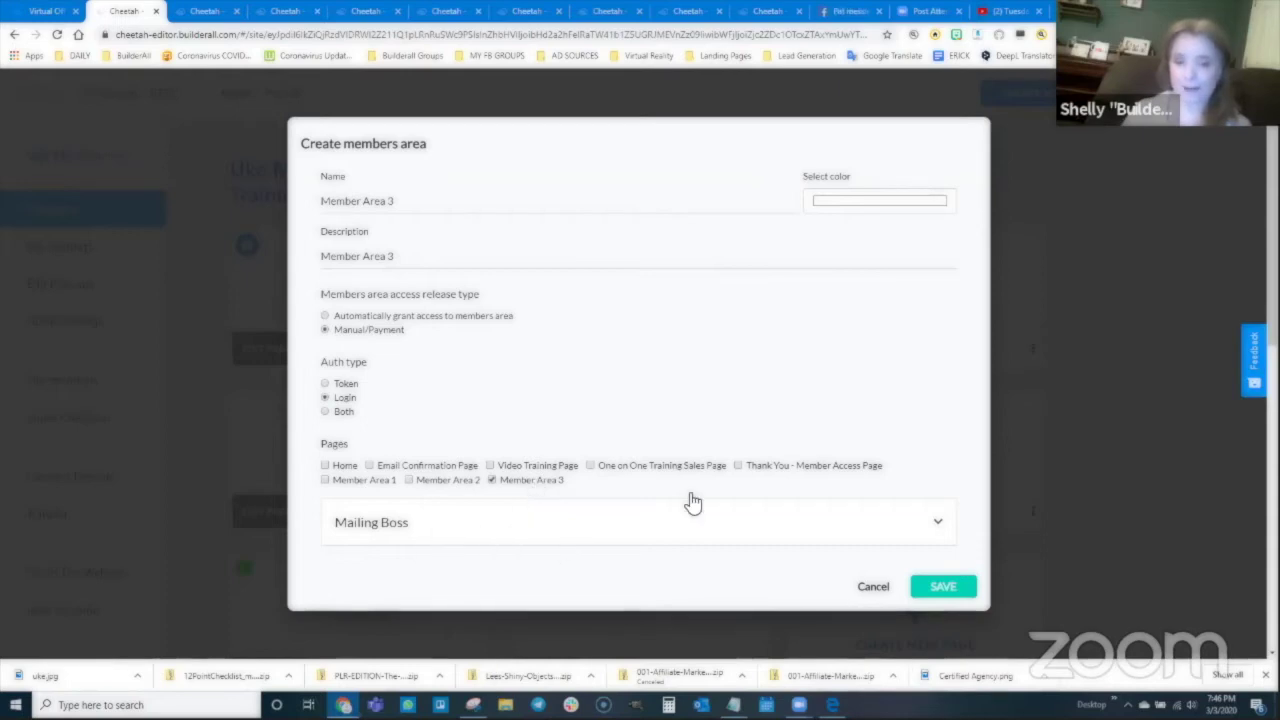
left_click(845, 206)
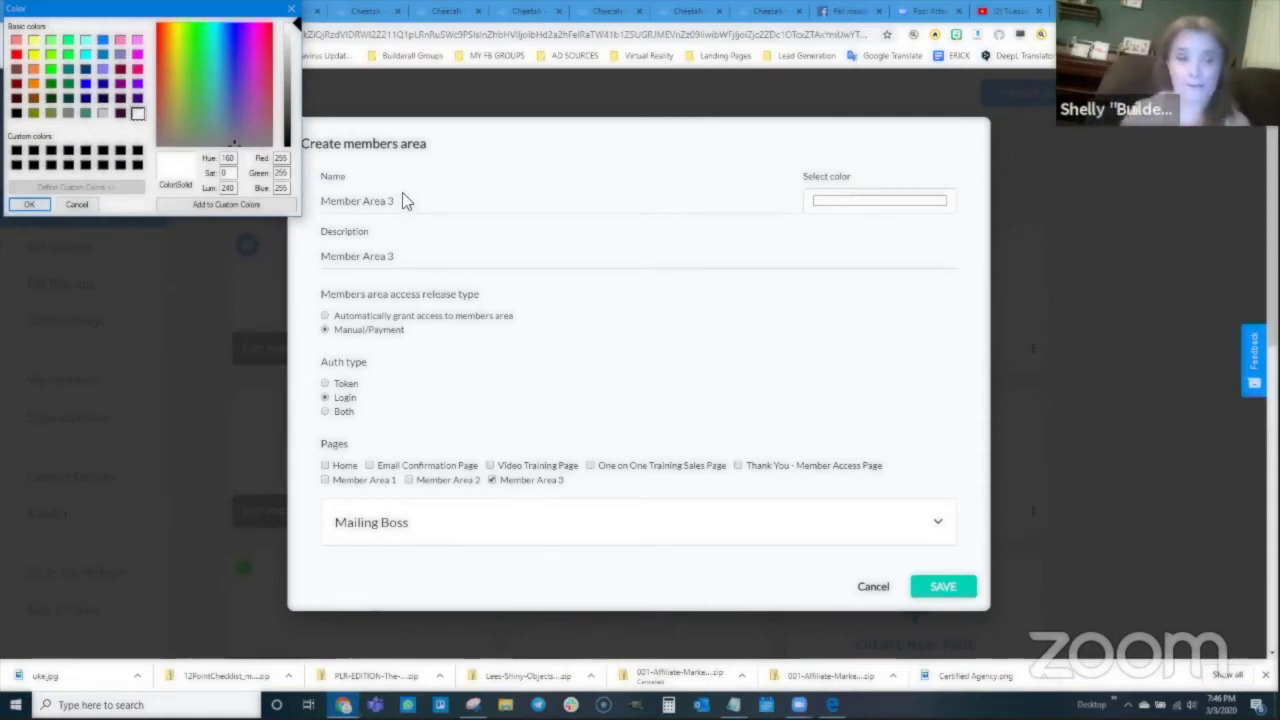
left_click(102, 40)
left_click(44, 204)
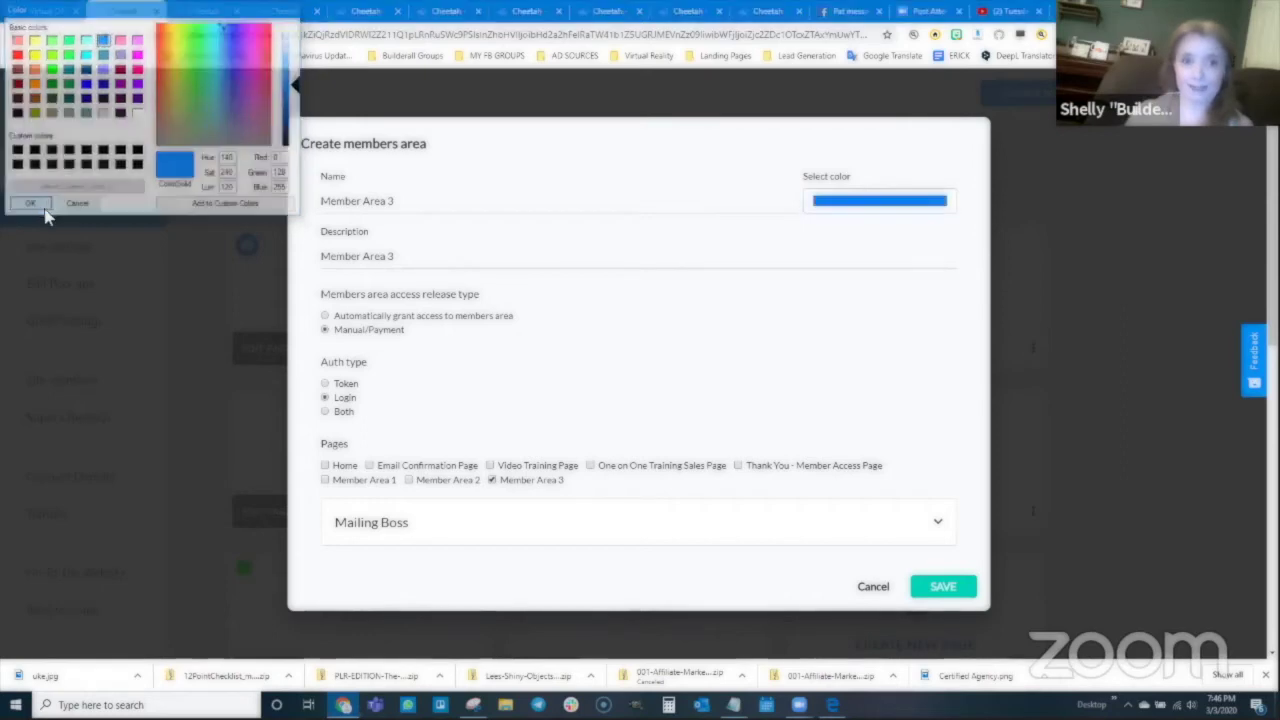
left_click(943, 587)
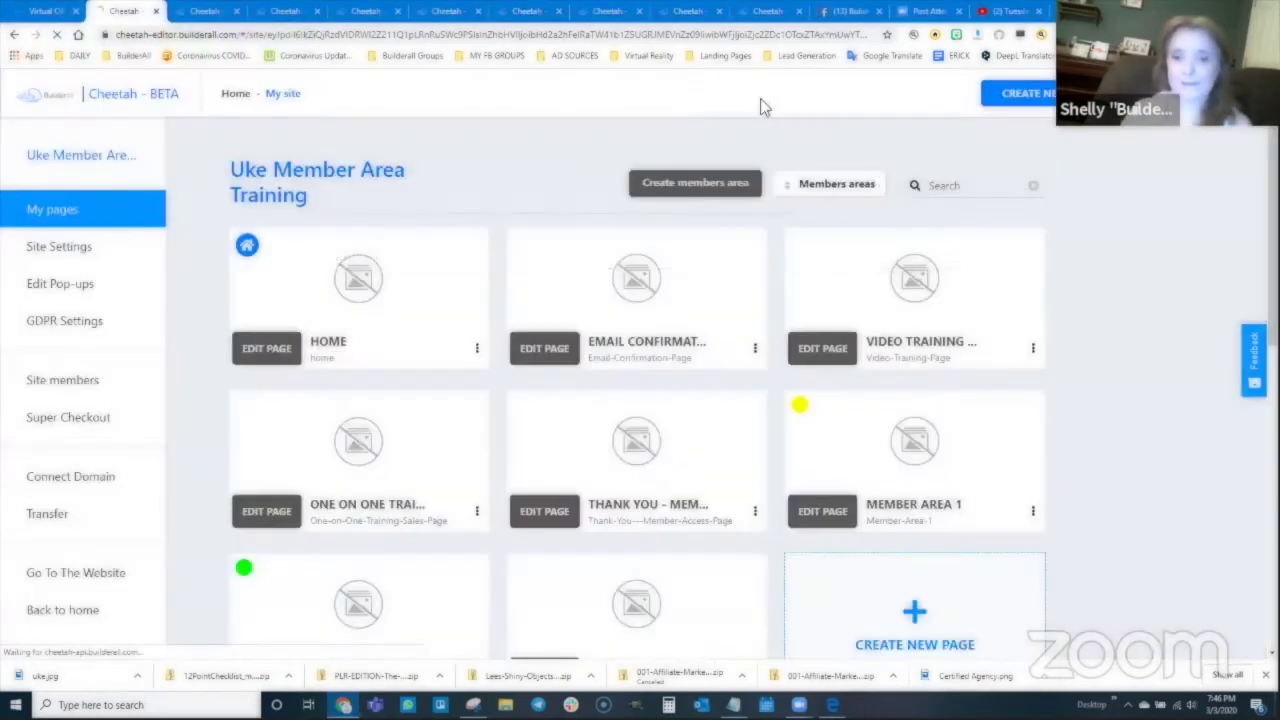
Step: View the live Member Area 1 page from its options menu, then close that tab
scroll(851, 289, "down", 3)
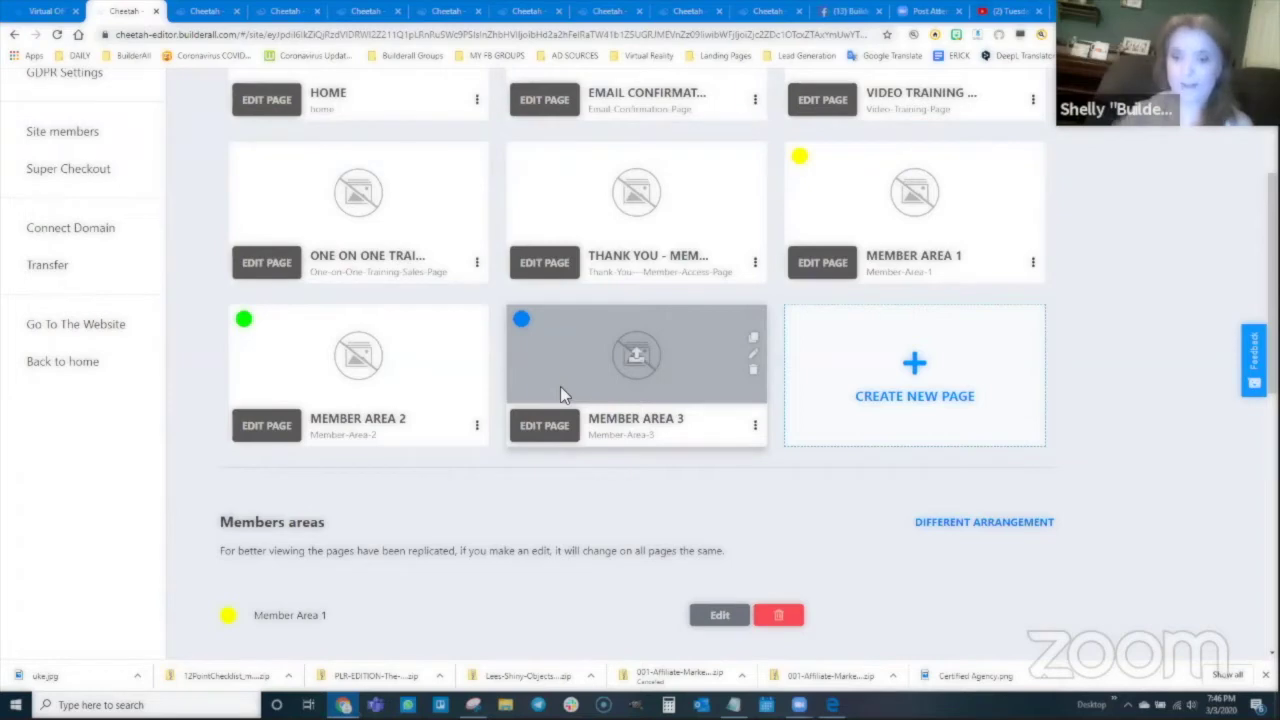
left_click(1035, 264)
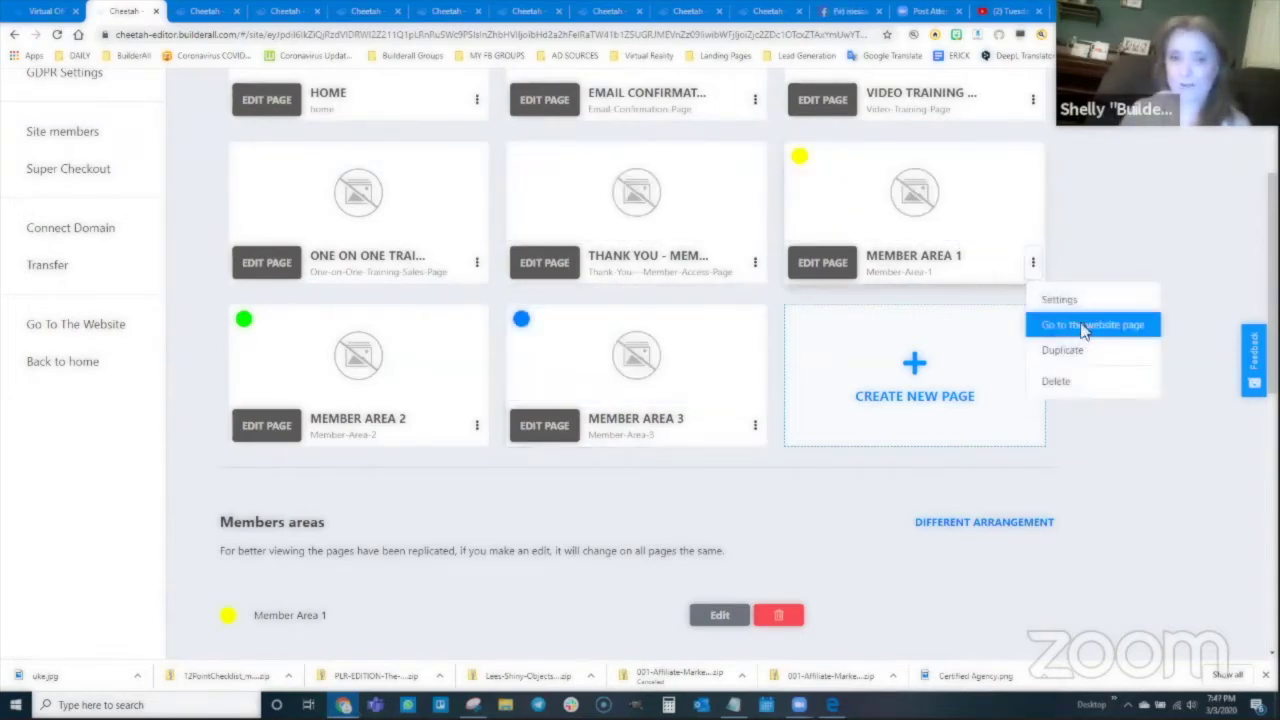
left_click(1085, 326)
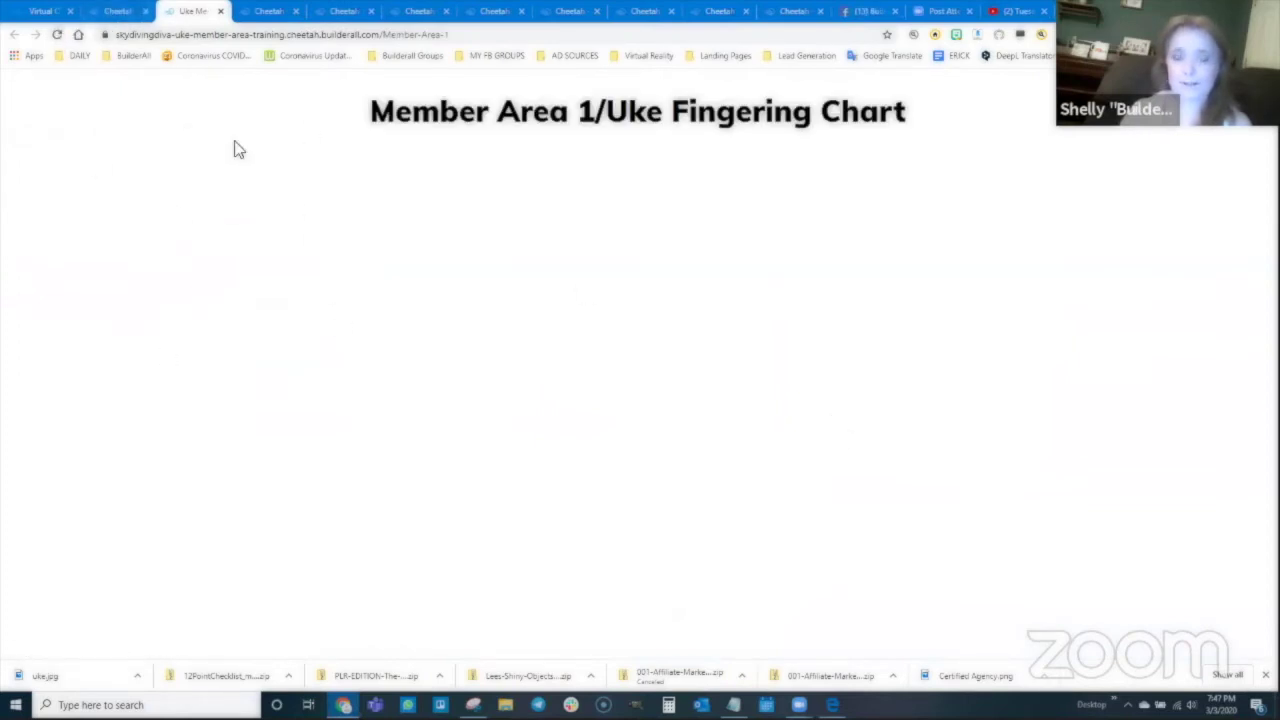
left_click(221, 12)
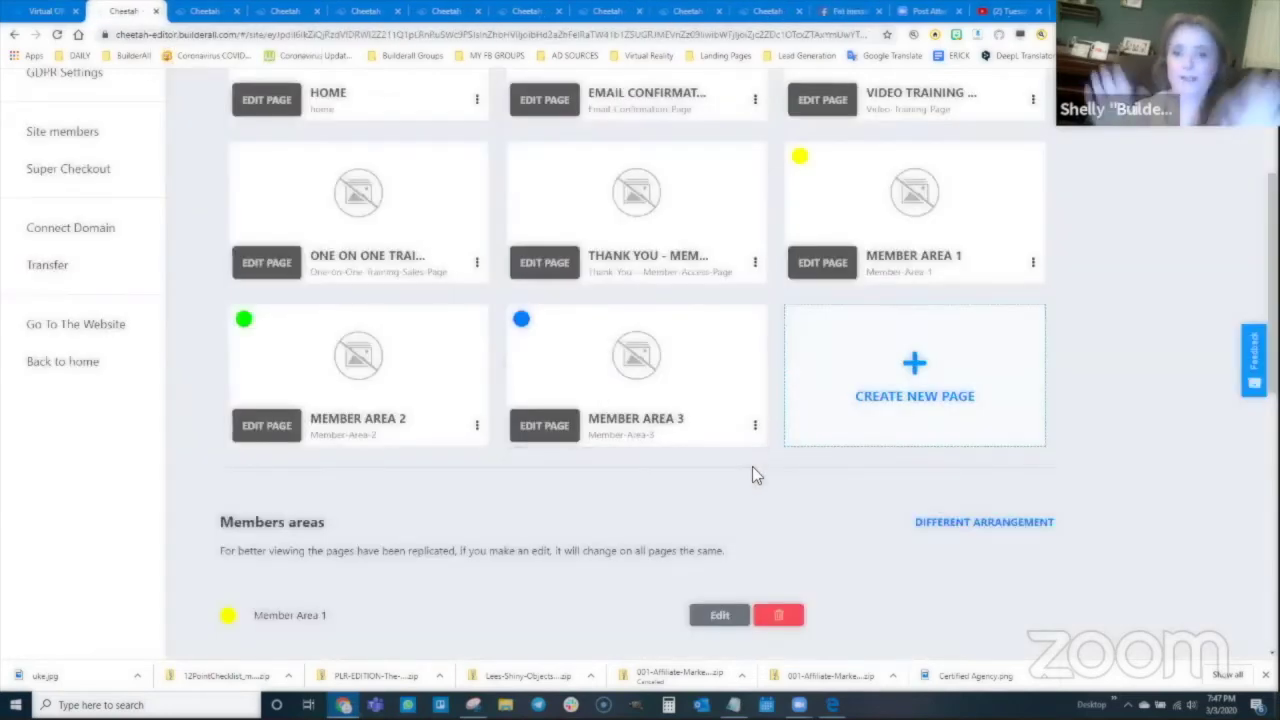
scroll(703, 190, "up", 3)
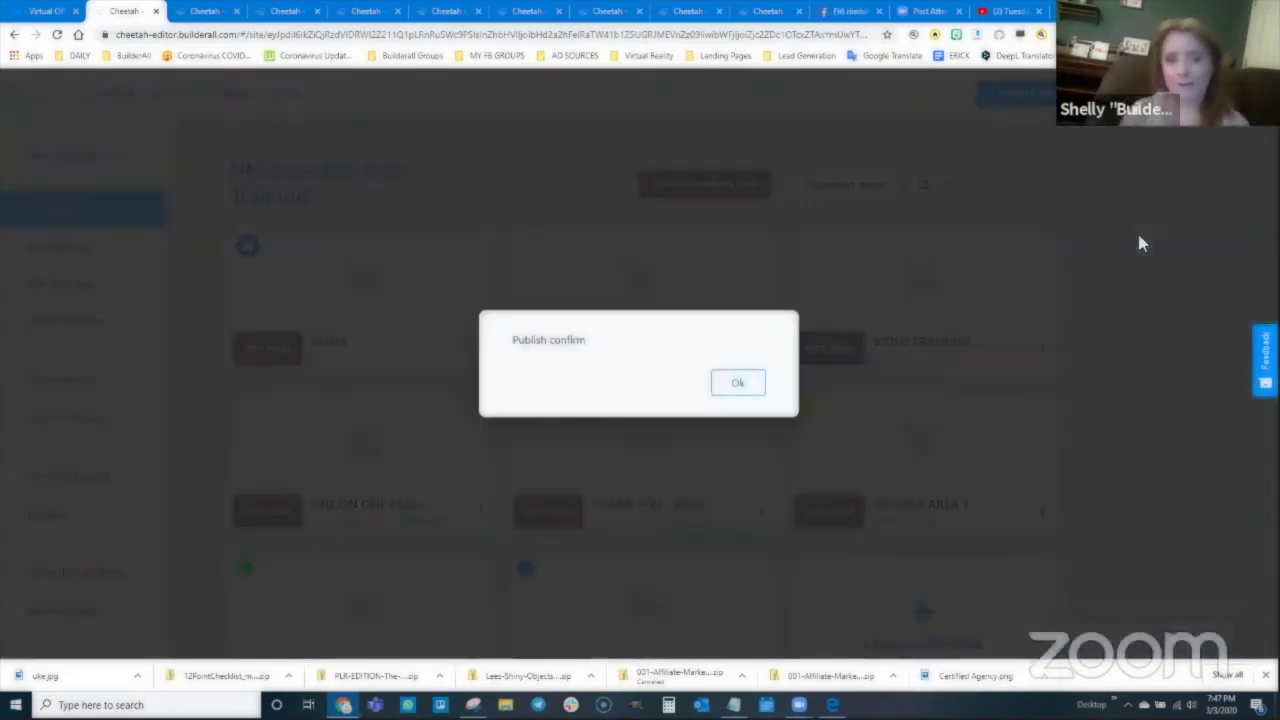
Step: Dismiss the publish confirmation and check the live Member Area 3 registration page
left_click(735, 387)
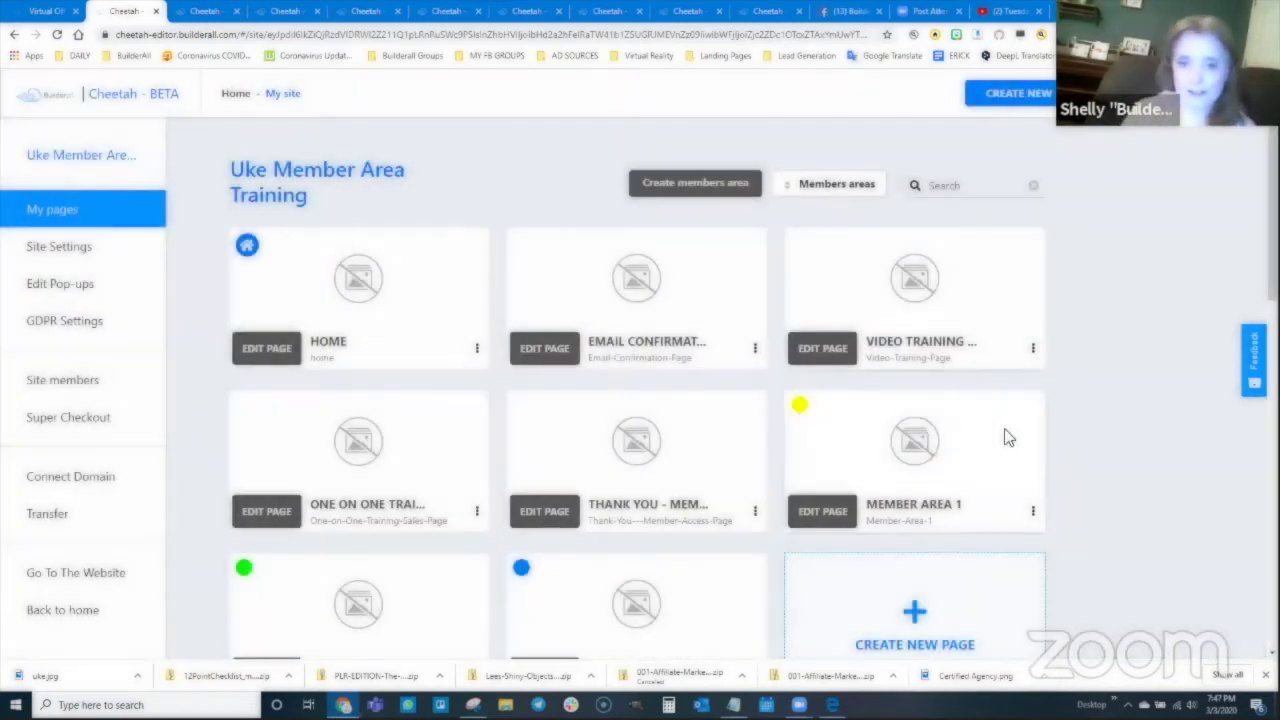
scroll(1033, 395, "down", 2)
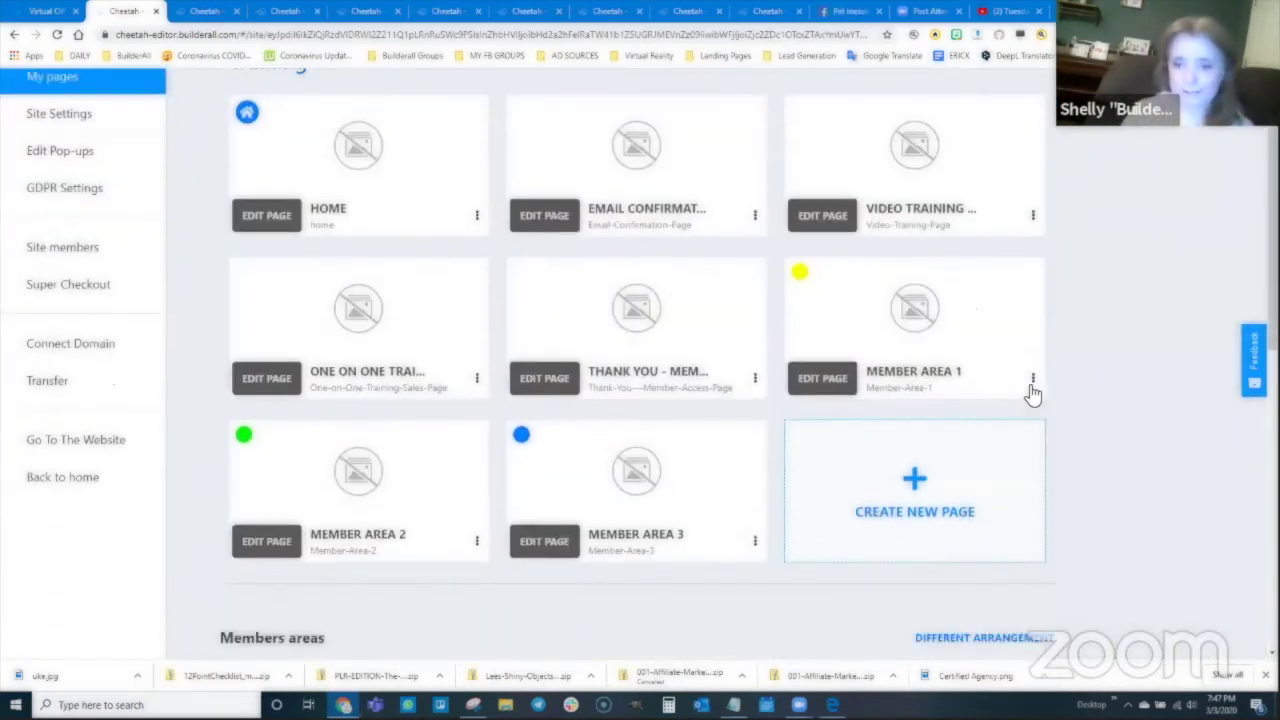
left_click(755, 541)
left_click(797, 451)
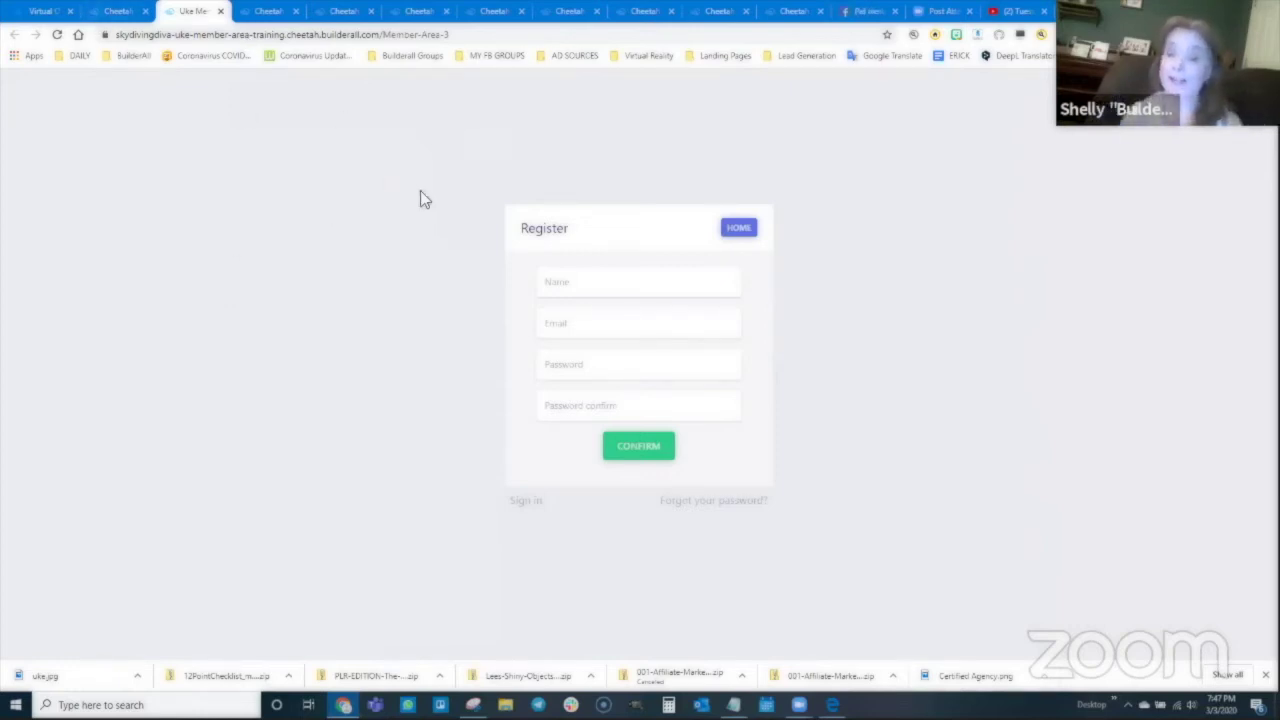
left_click(220, 11)
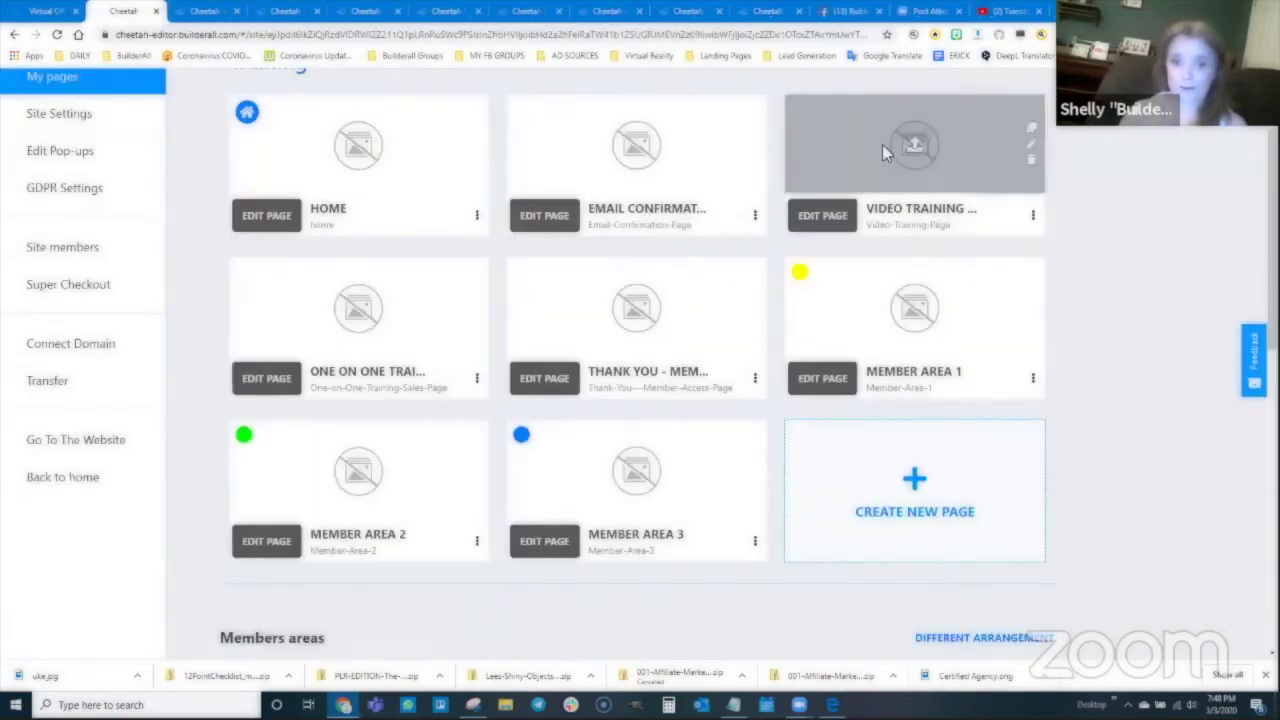
scroll(351, 372, "up", 2)
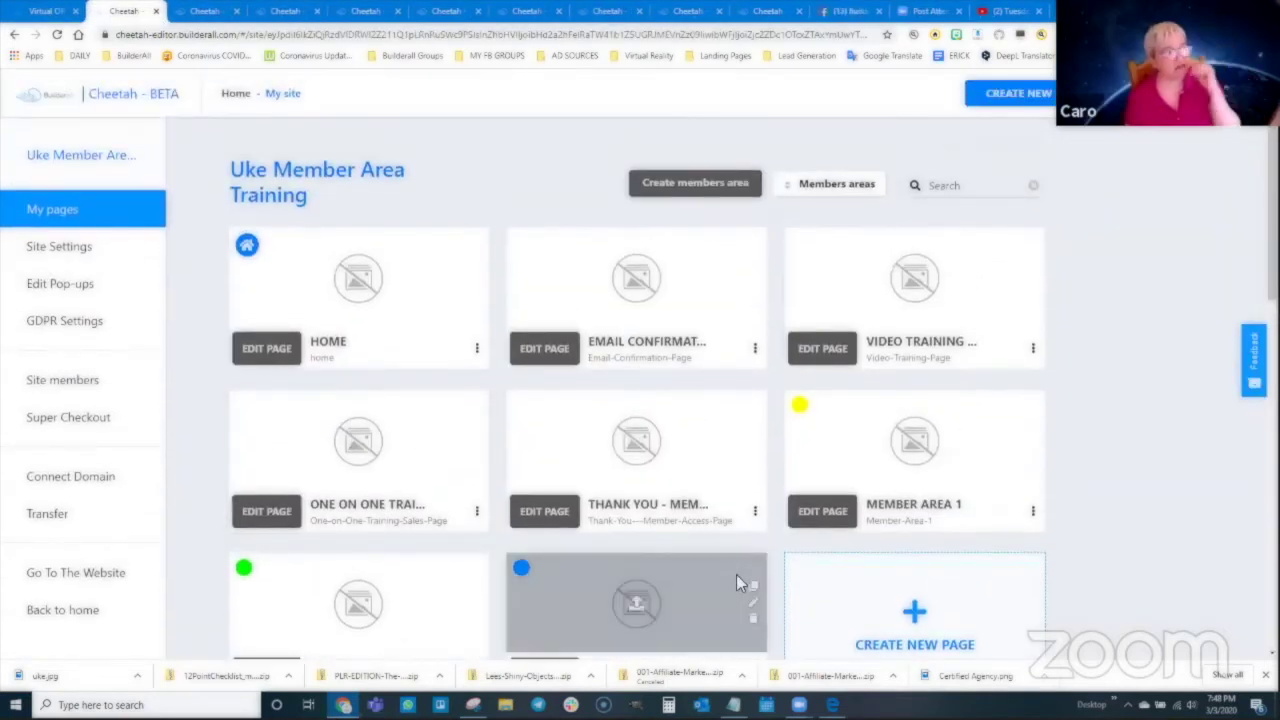
Step: Preview the live Member Area 1 page again and close the preview tab
scroll(1092, 348, "down", 1)
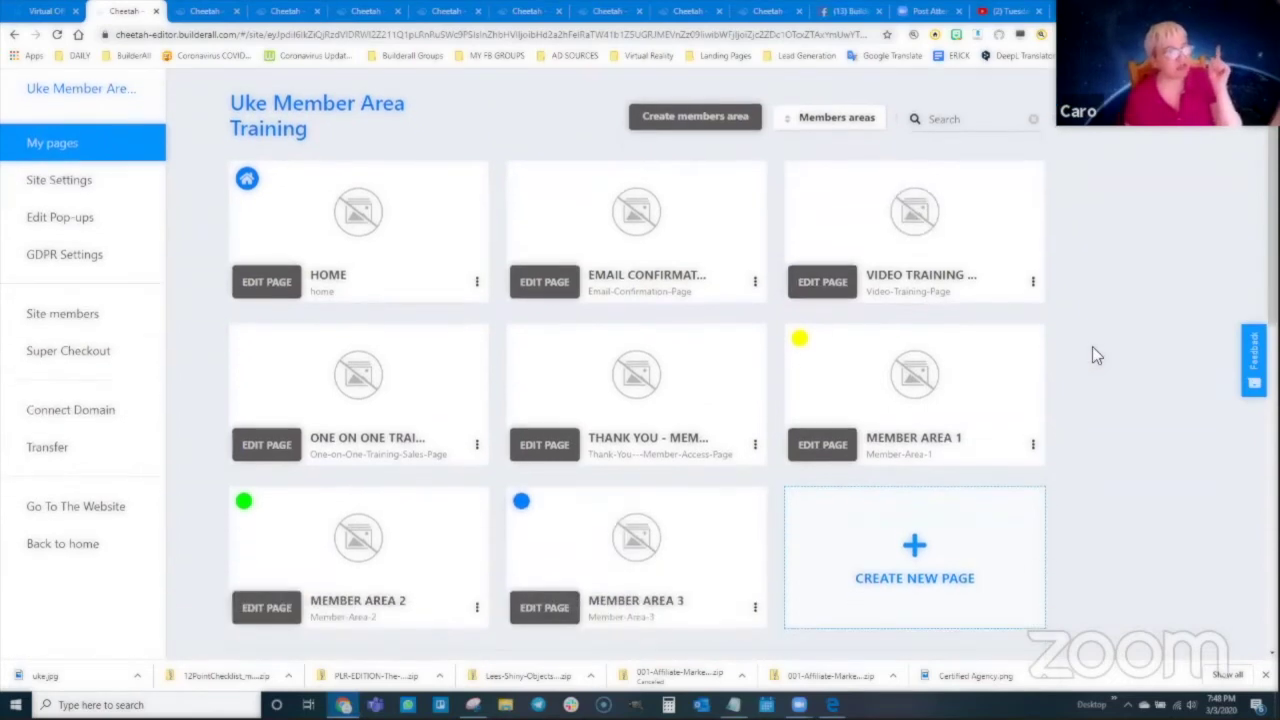
scroll(1092, 346, "down", 1)
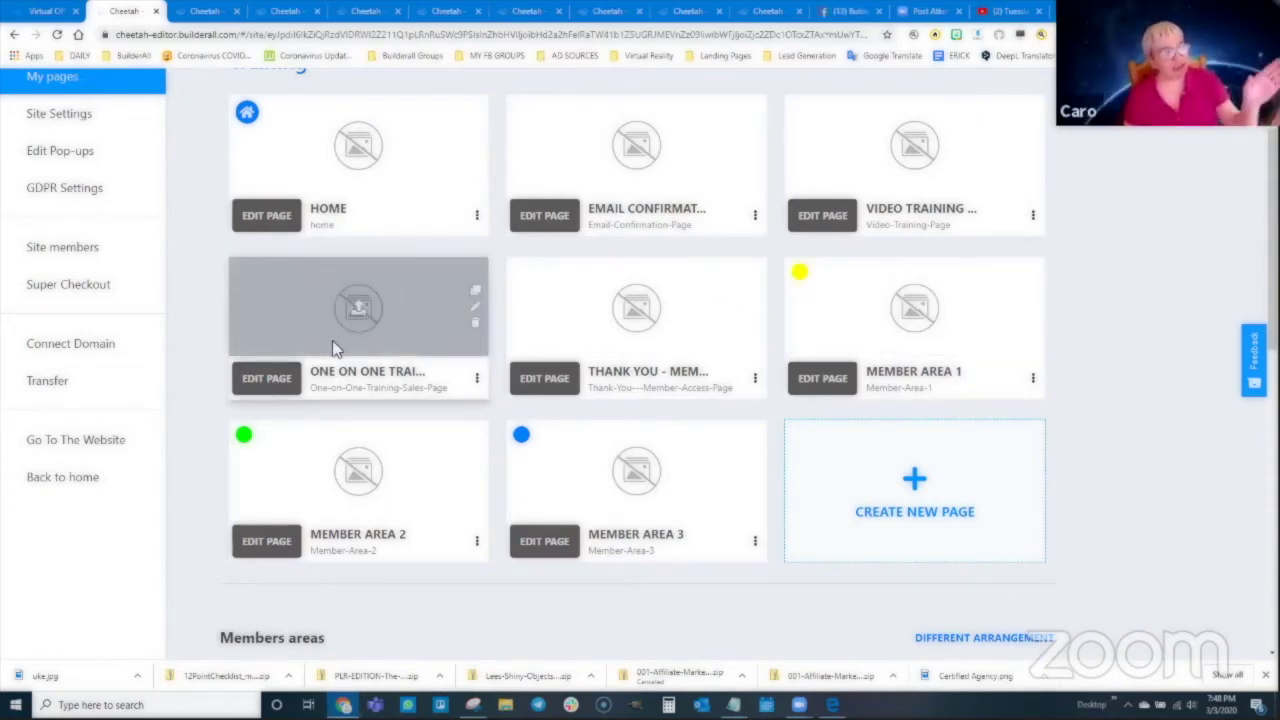
left_click(1033, 380)
left_click(1066, 441)
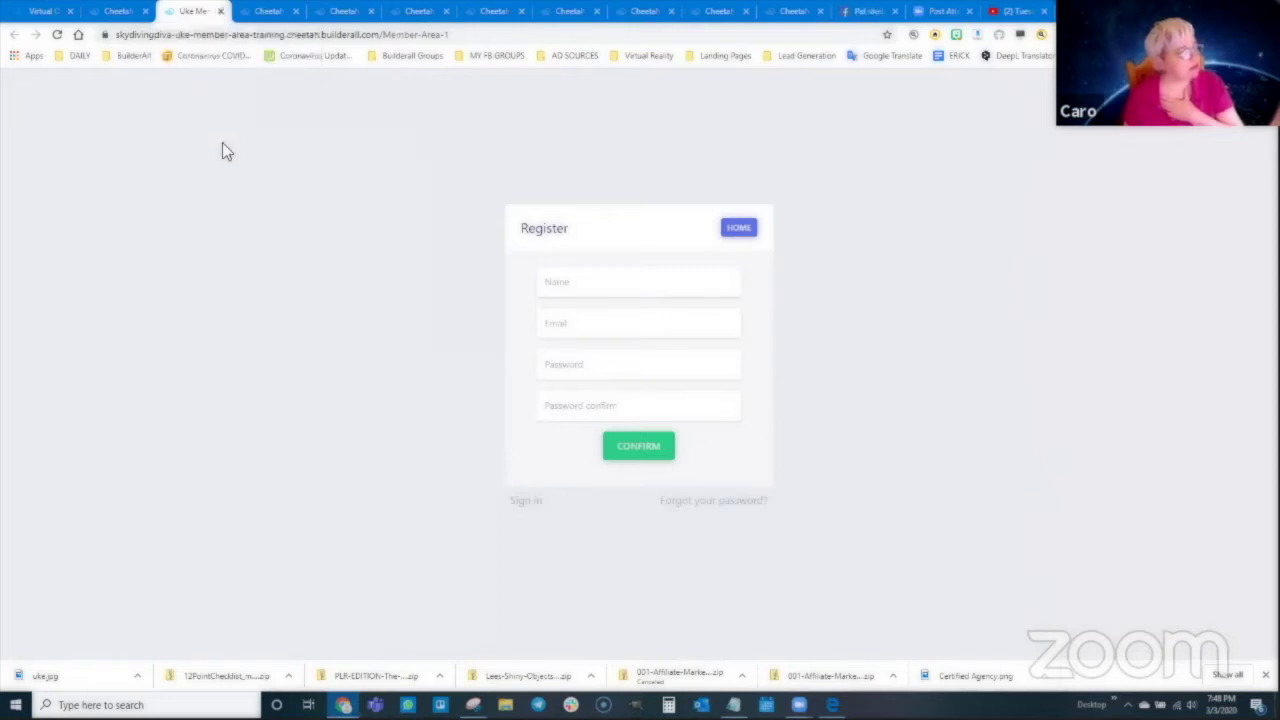
left_click(221, 11)
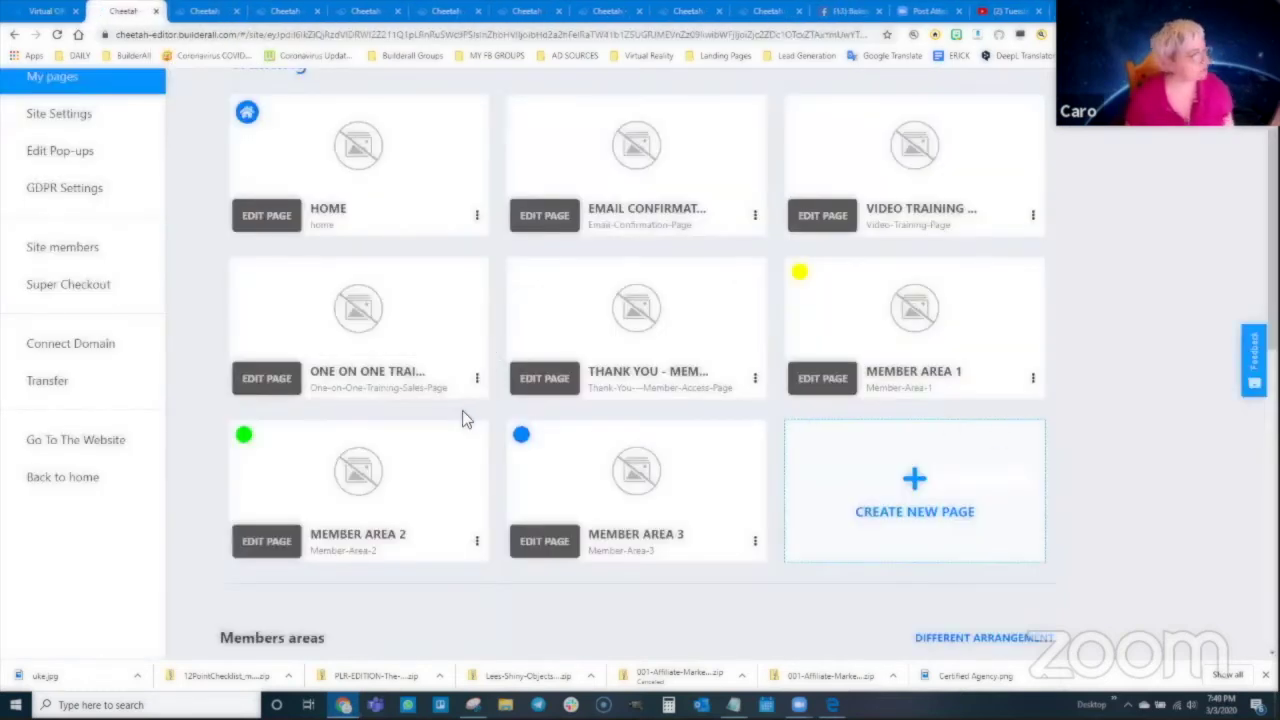
Step: Open Super Checkout from the sidebar to reach its Business Information page
scroll(174, 340, "up", 3)
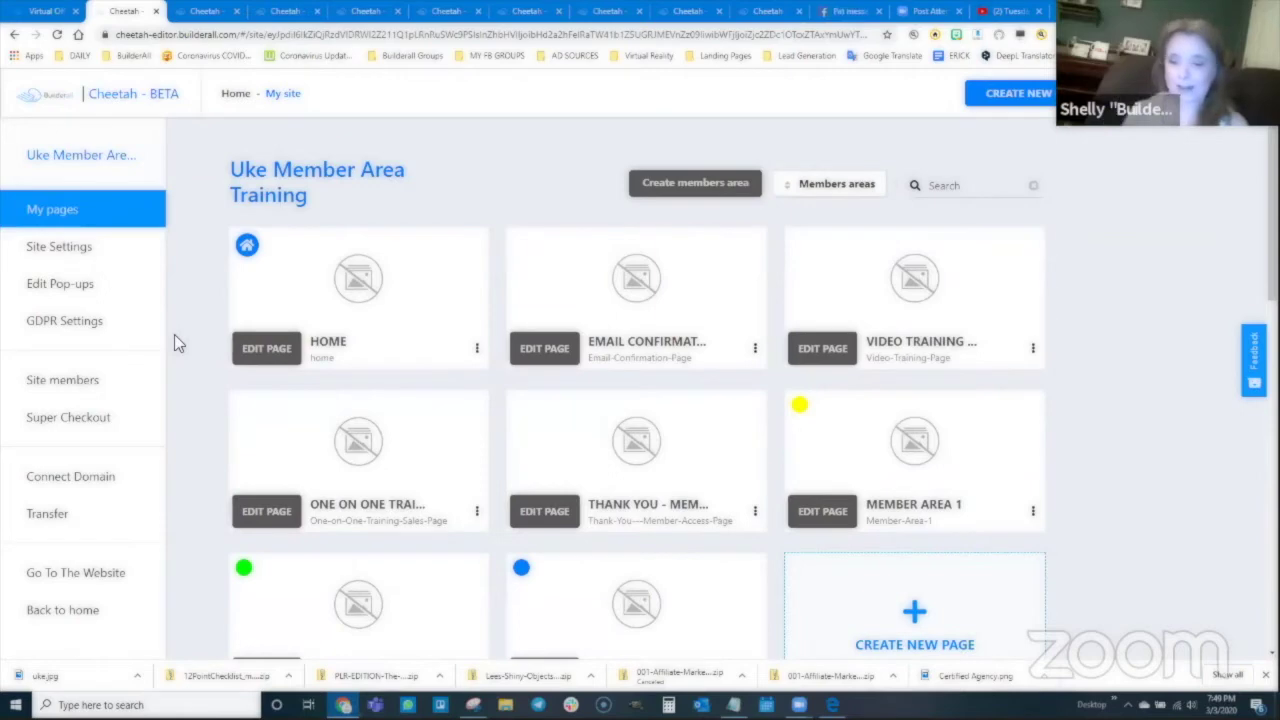
scroll(270, 450, "down", 2)
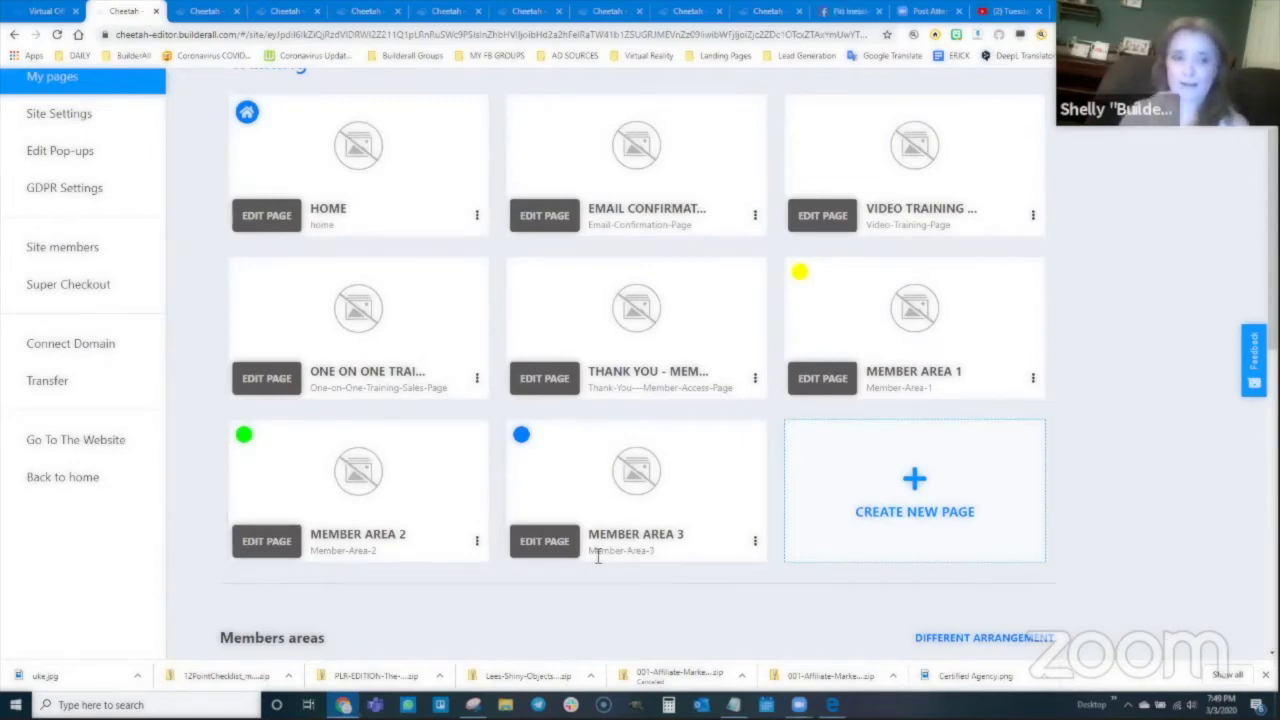
left_click(60, 290)
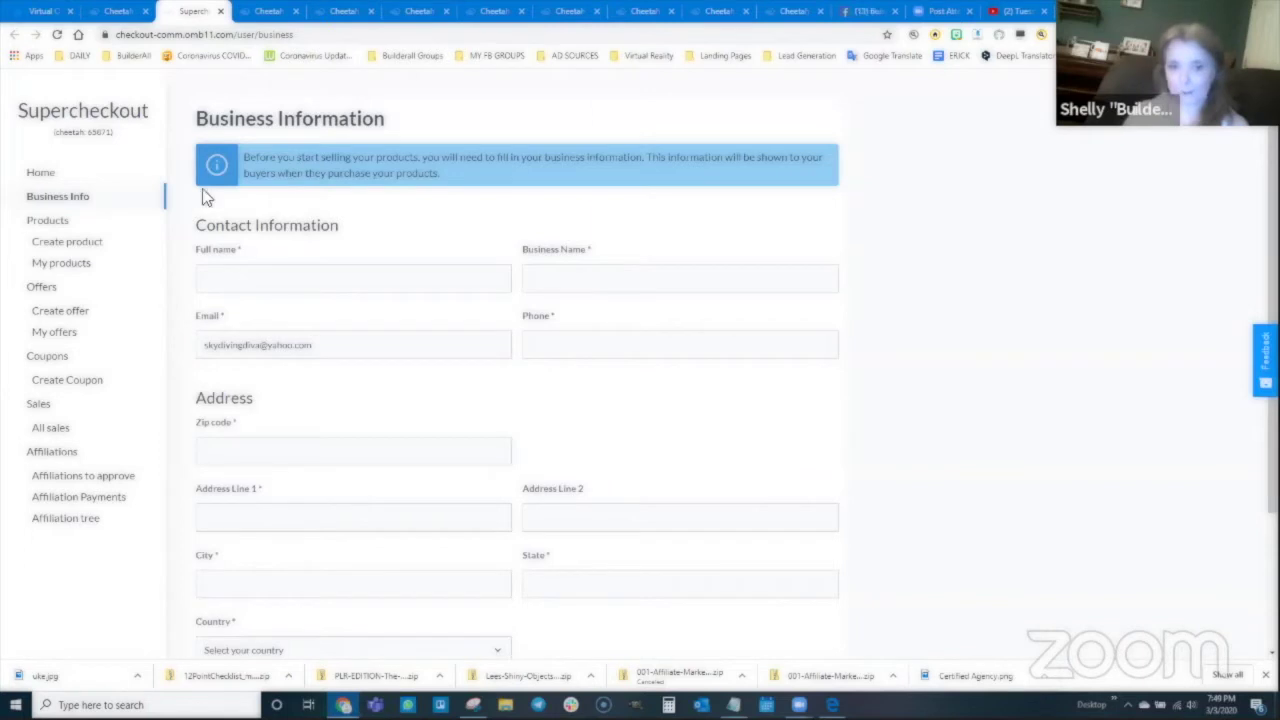
Step: Enter the contact's full name, the business name and the phone number
left_click(352, 277)
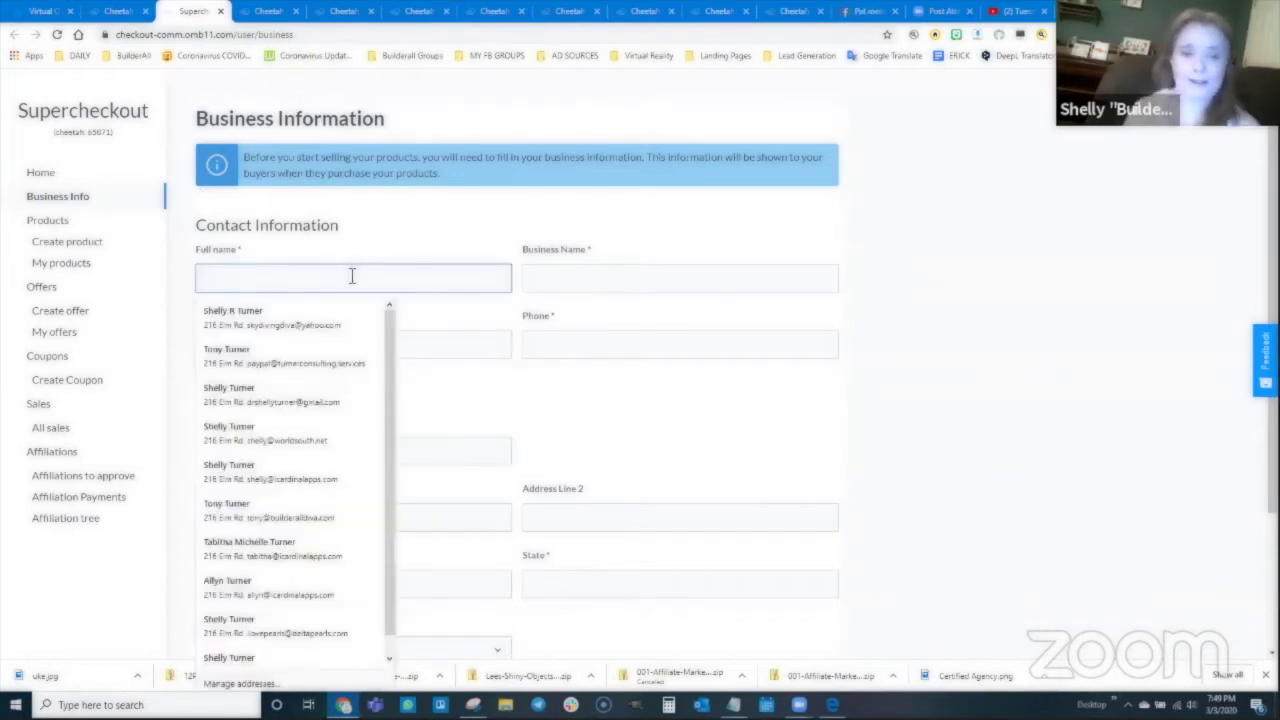
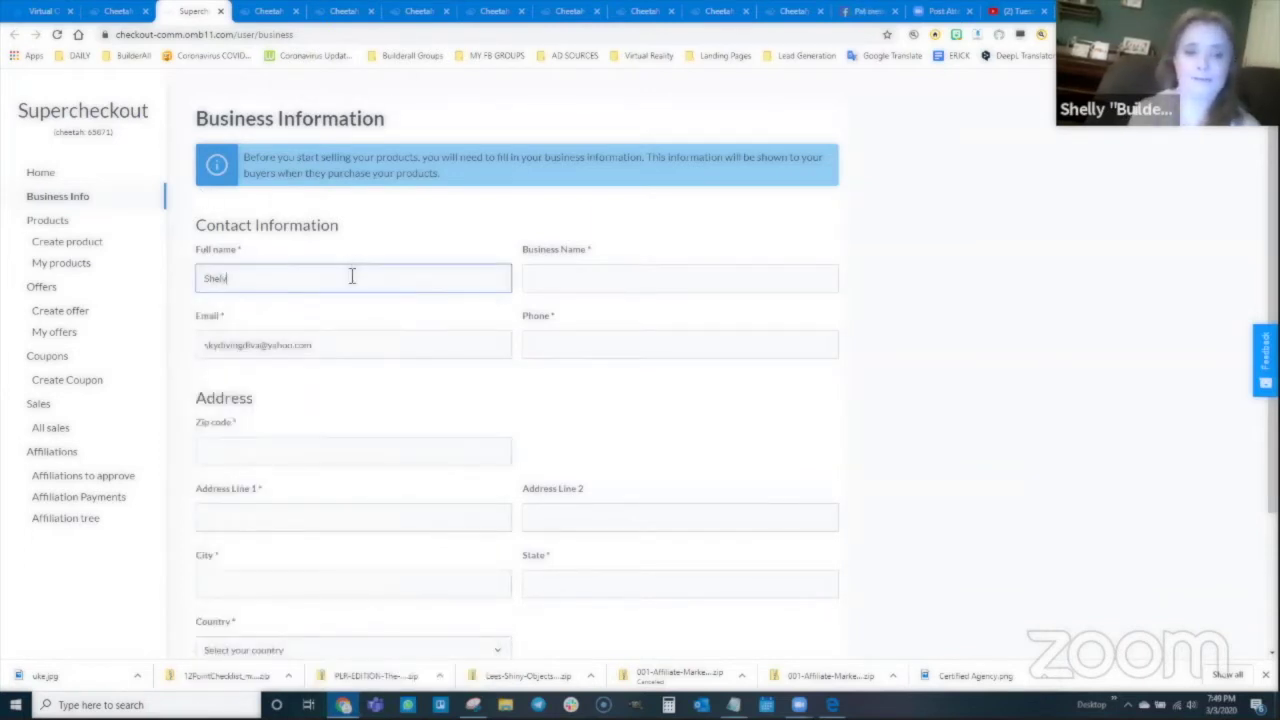
key("Tab")
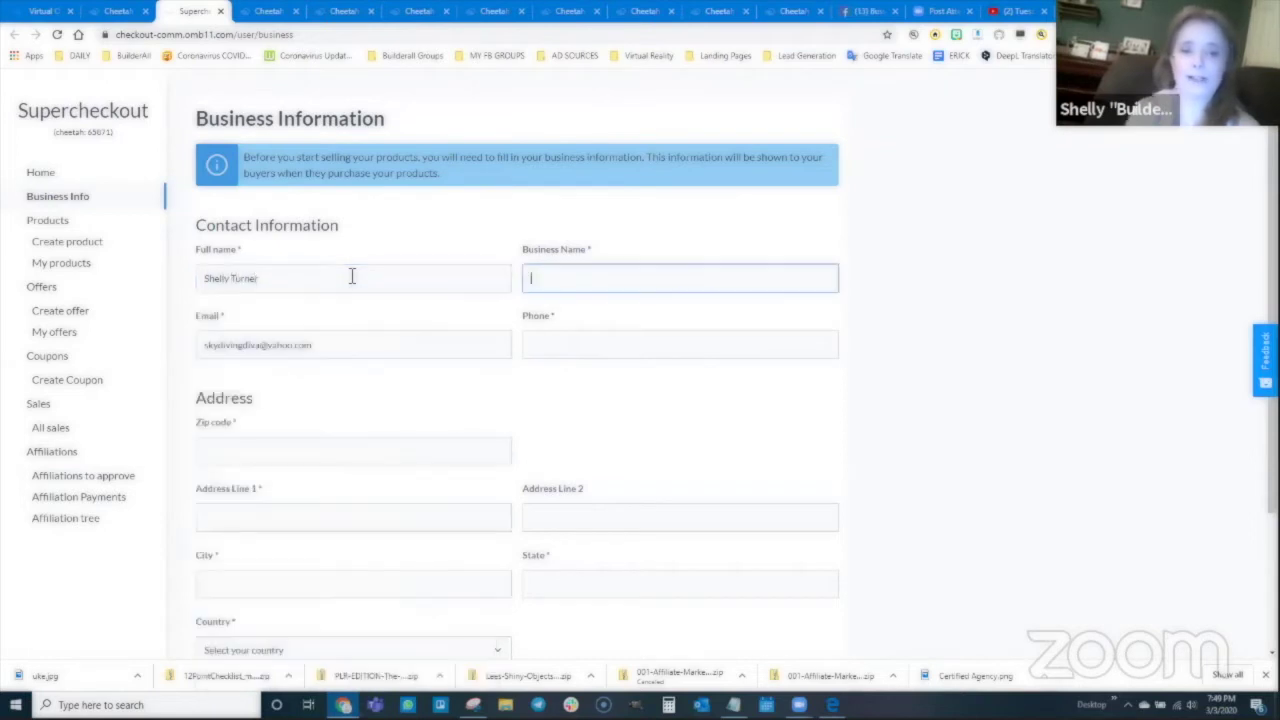
type("Shelly's U")
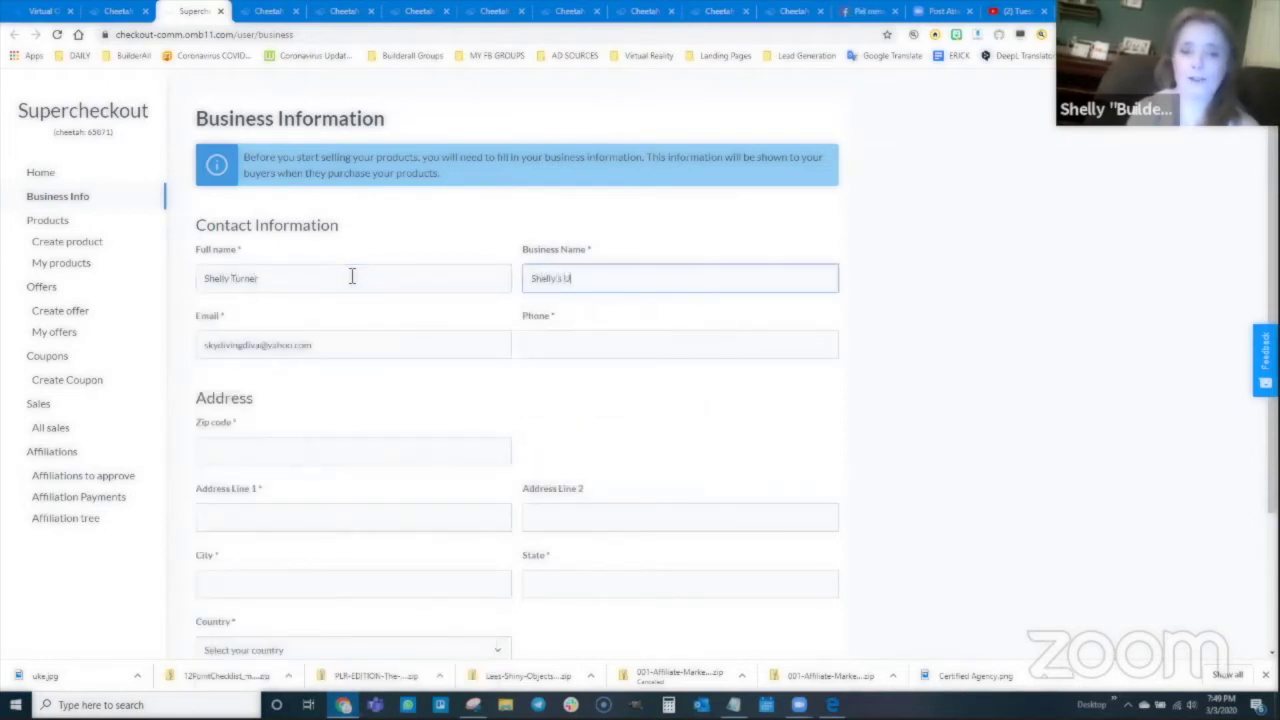
type("ke Trainer")
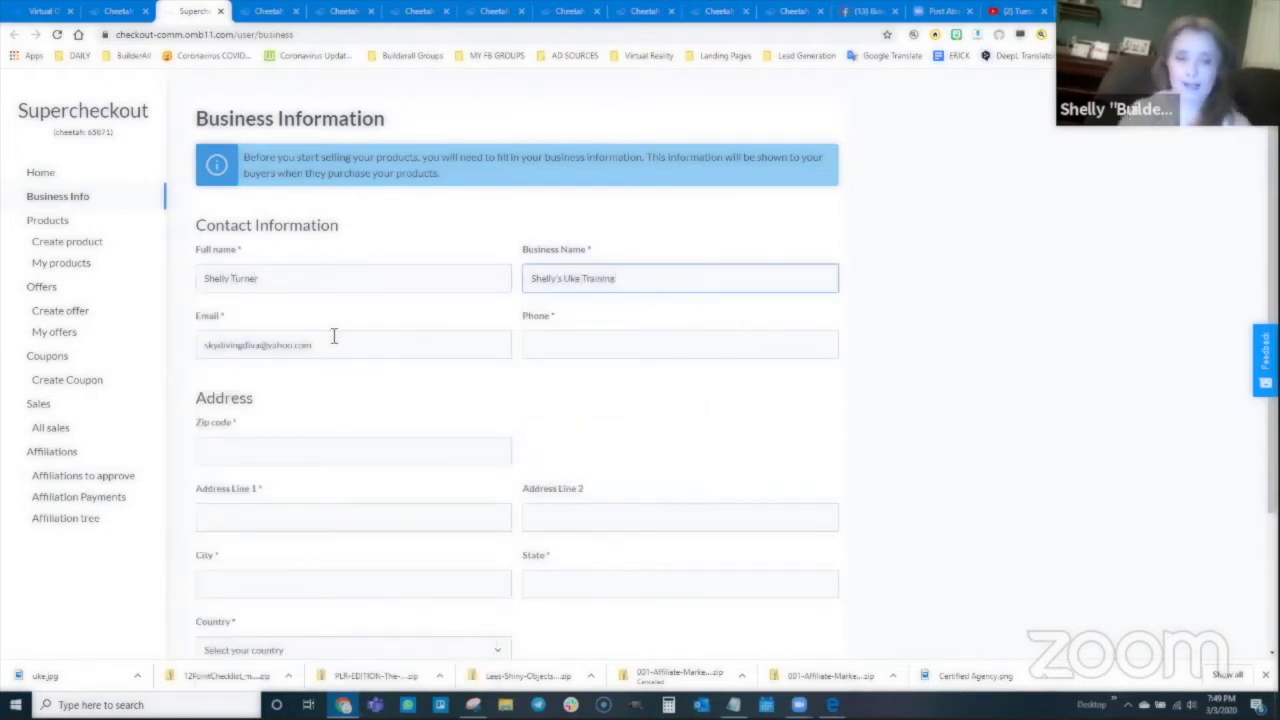
left_click(592, 346)
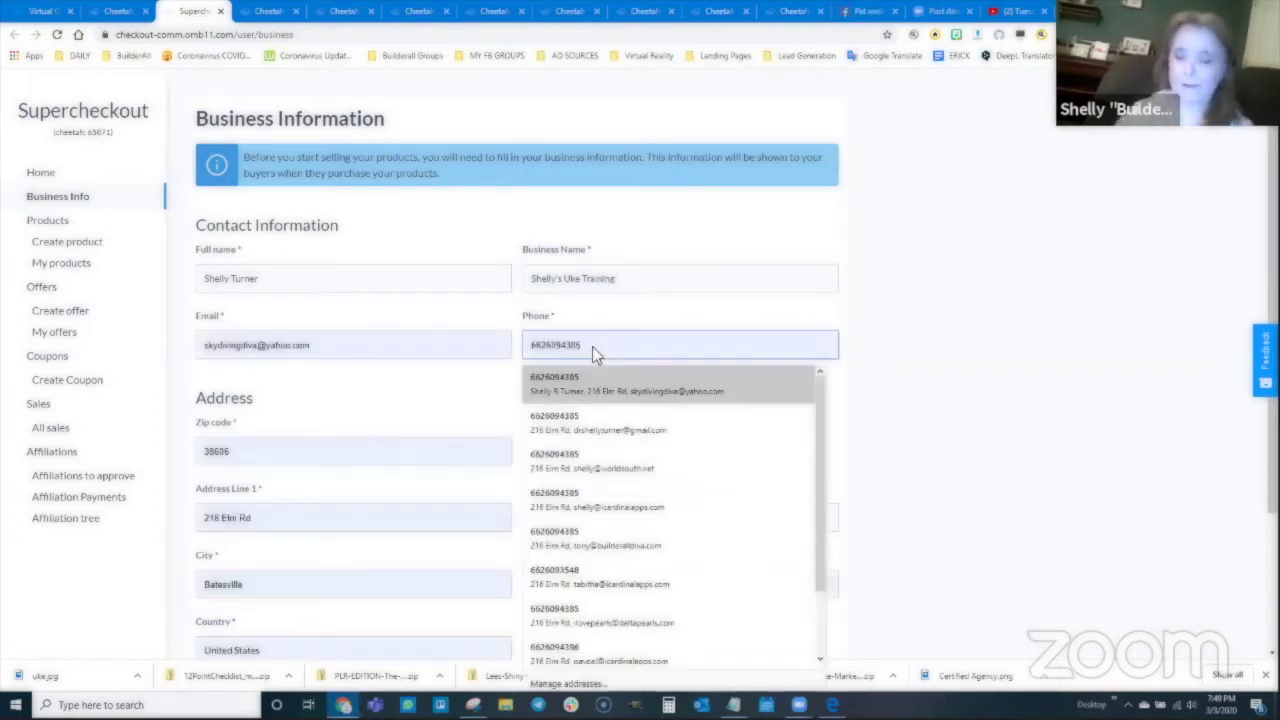
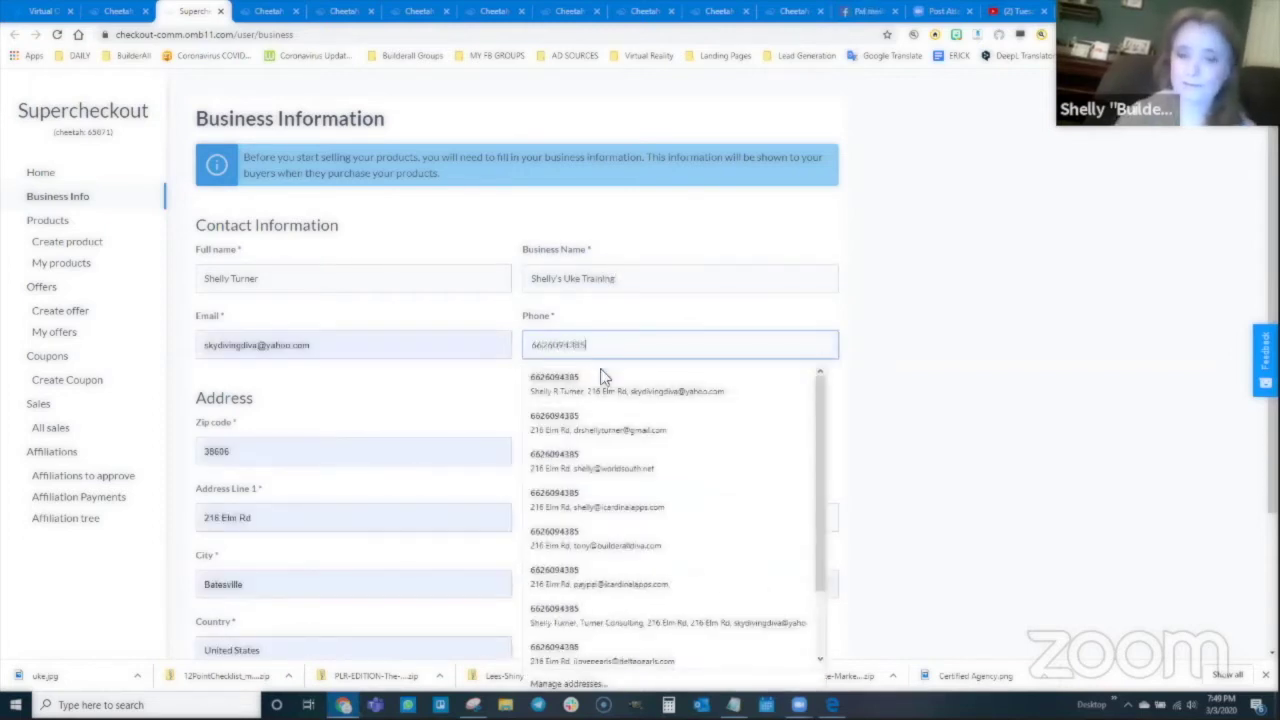
left_click(628, 386)
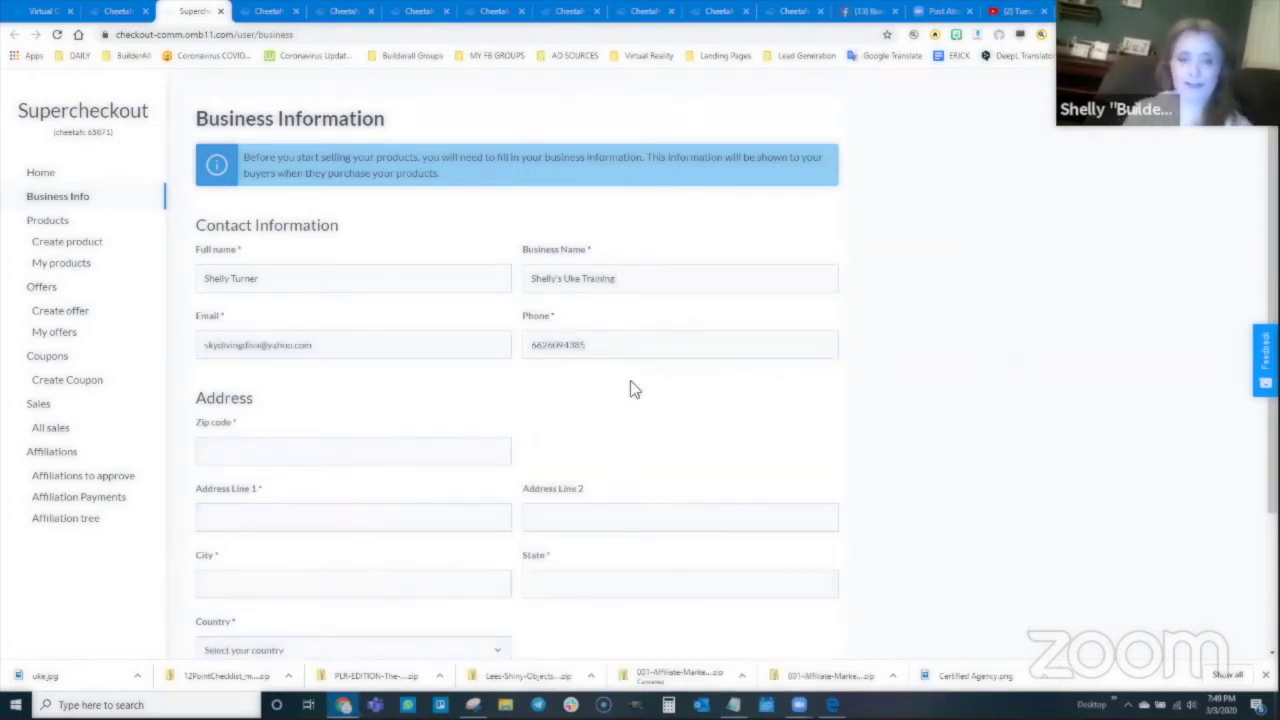
Step: Fill in the zip code and address via autofill, correct the email, and save
left_click(264, 452)
type("38")
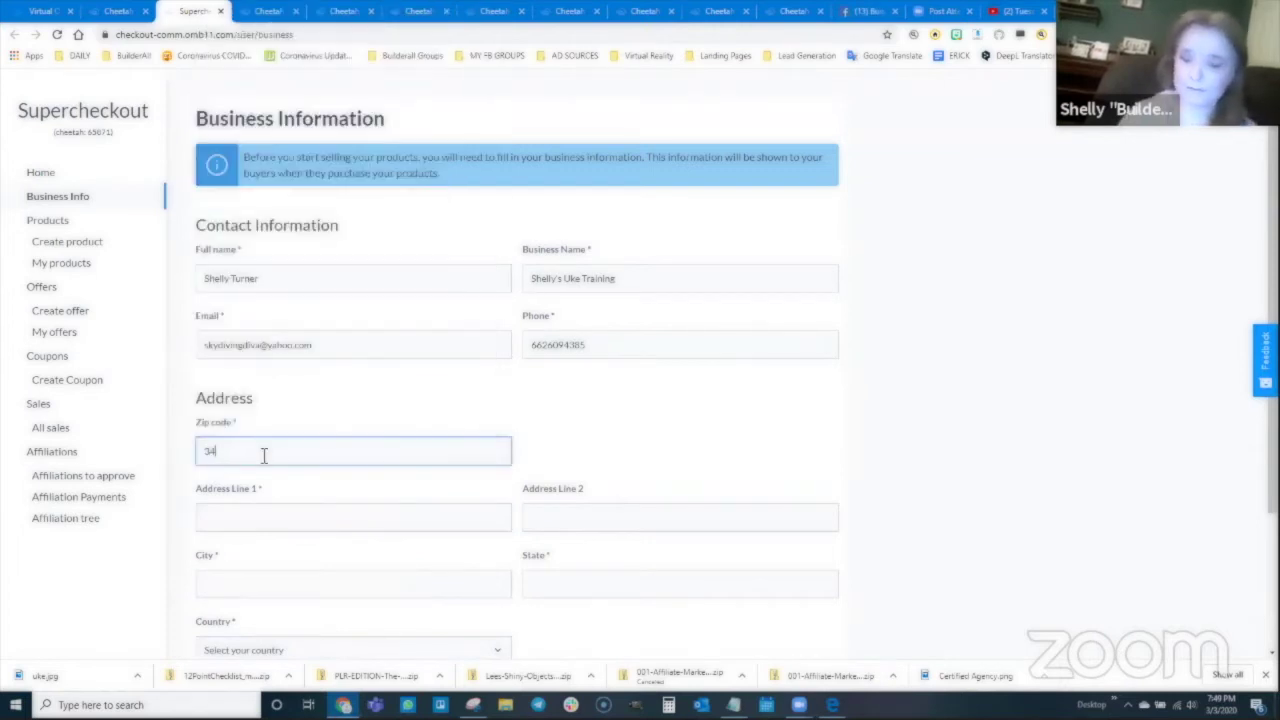
key("BackSpace")
key("BackSpace")
type("38606")
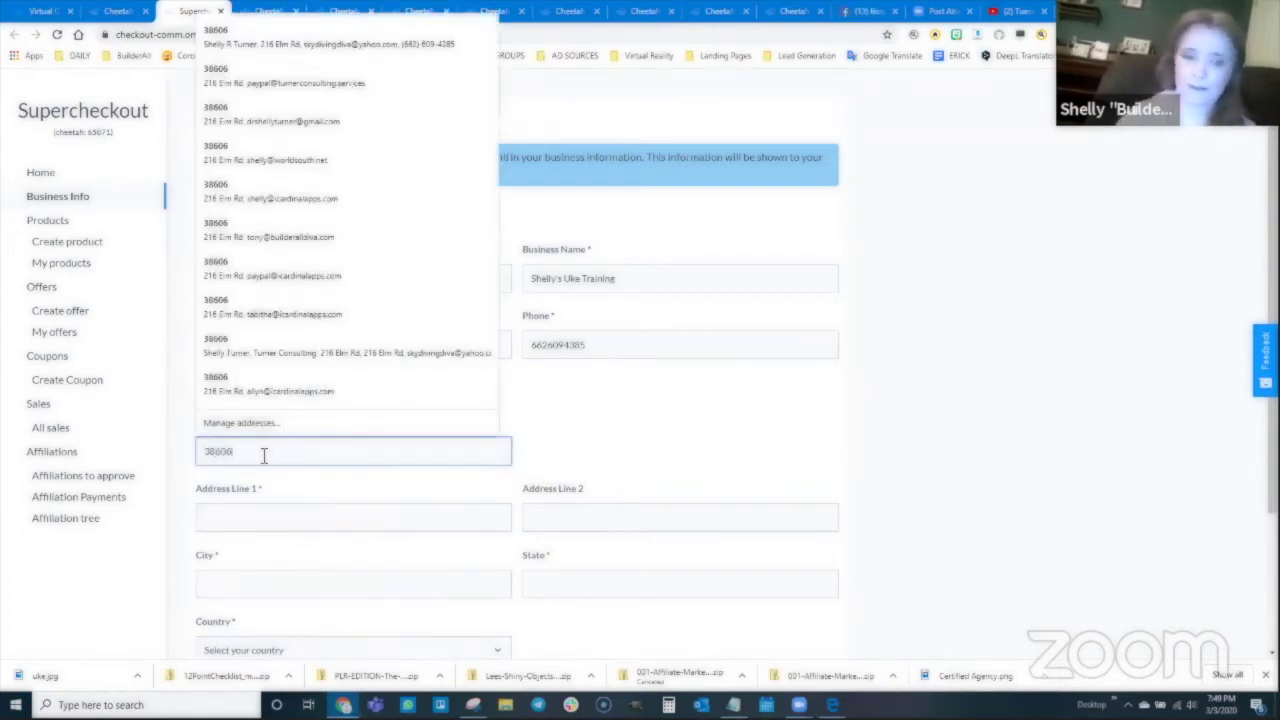
left_click(256, 508)
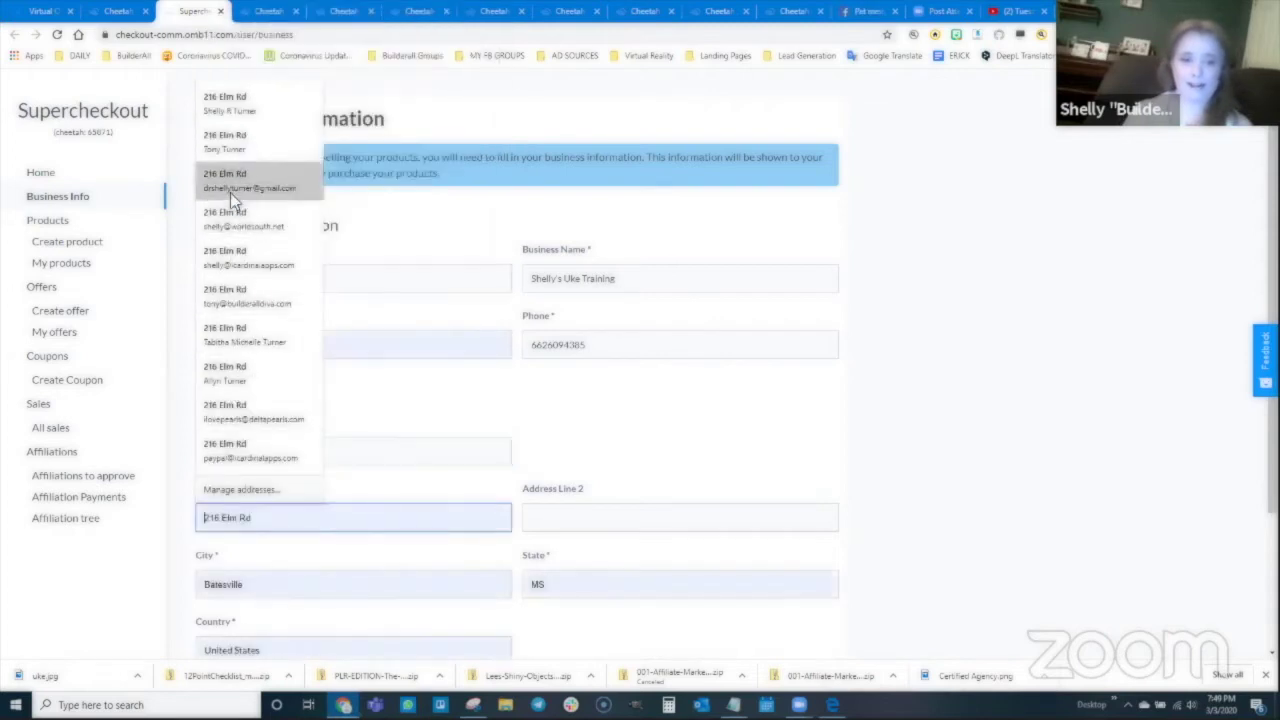
left_click(232, 140)
scroll(608, 403, "down", 1)
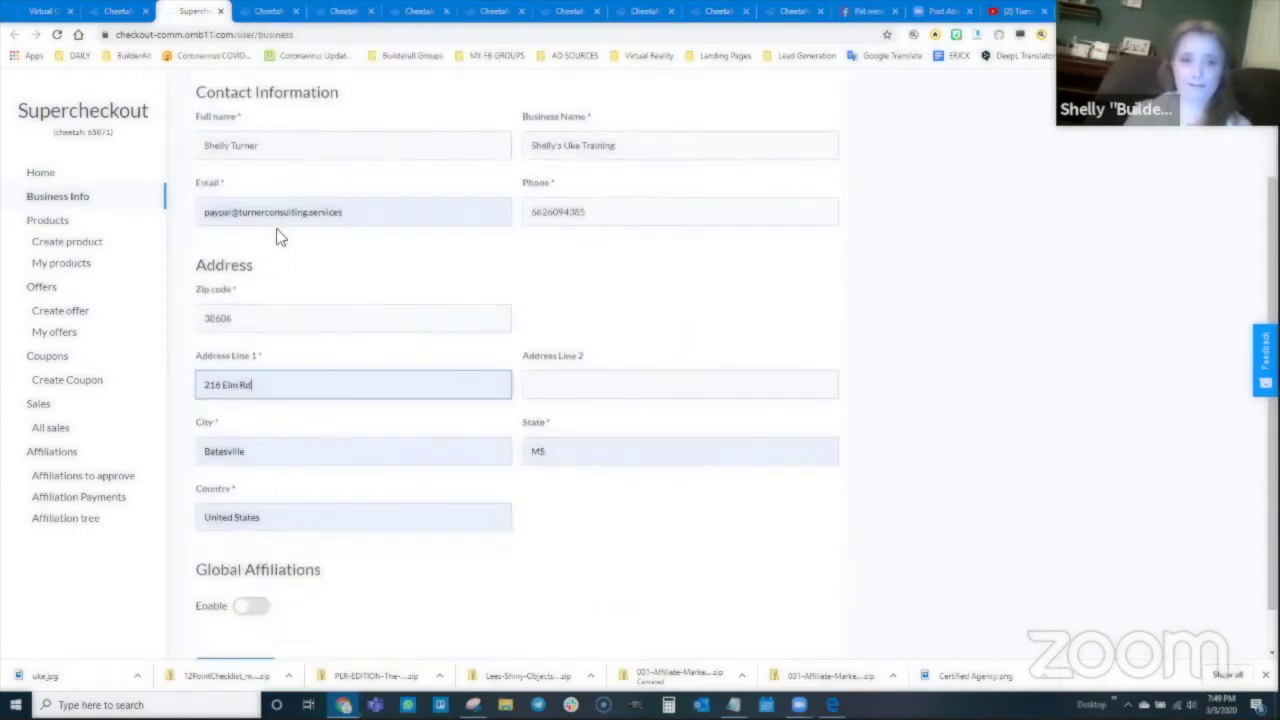
left_click(380, 213)
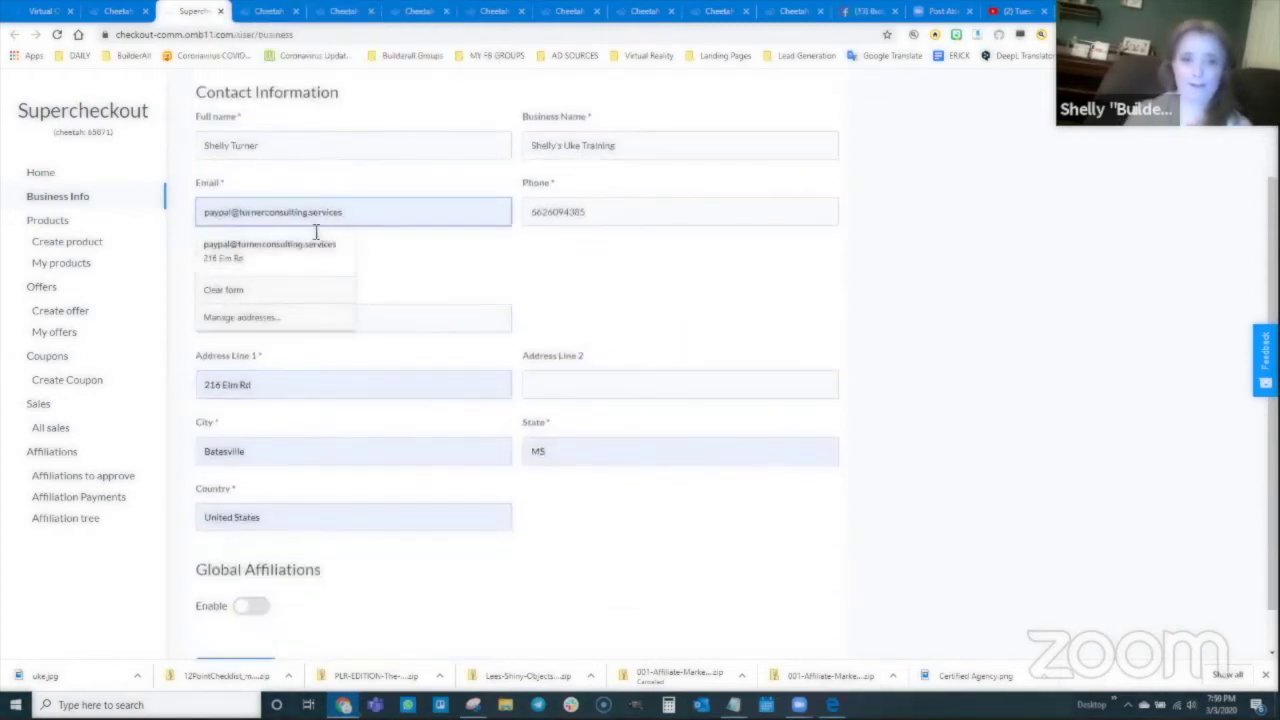
left_click_drag(343, 212, 189, 240)
type("sky")
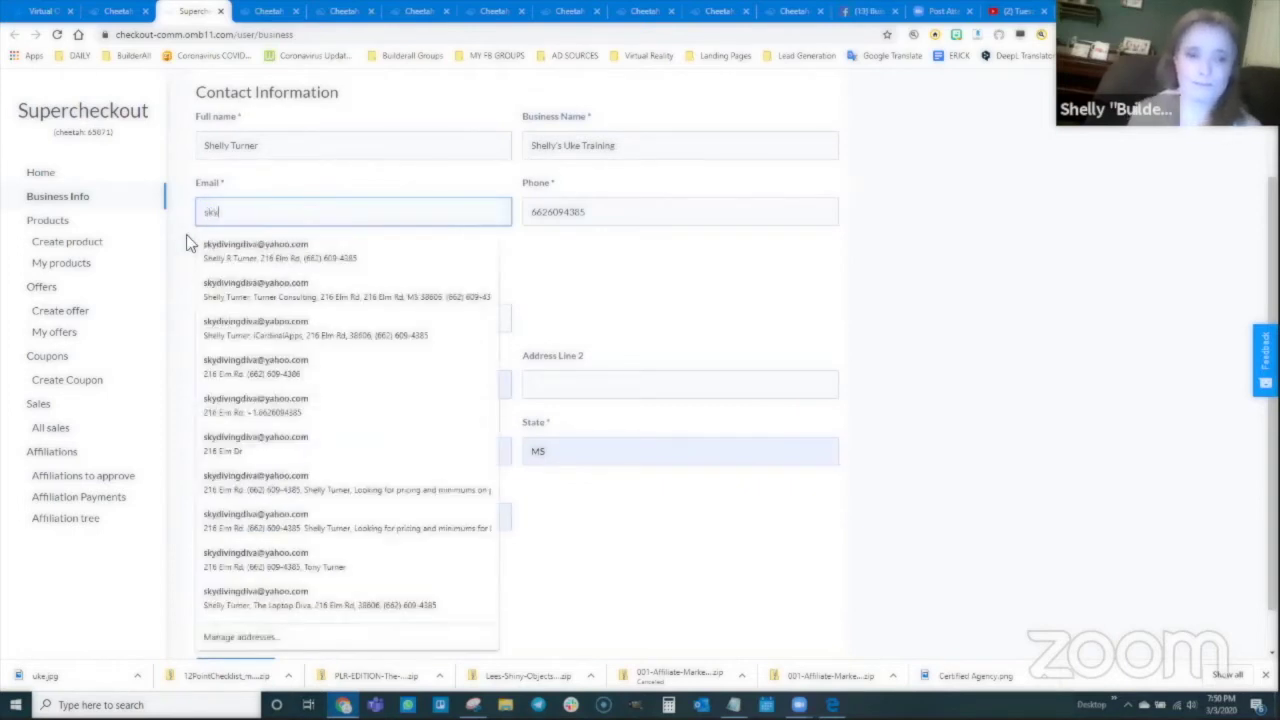
left_click(200, 253)
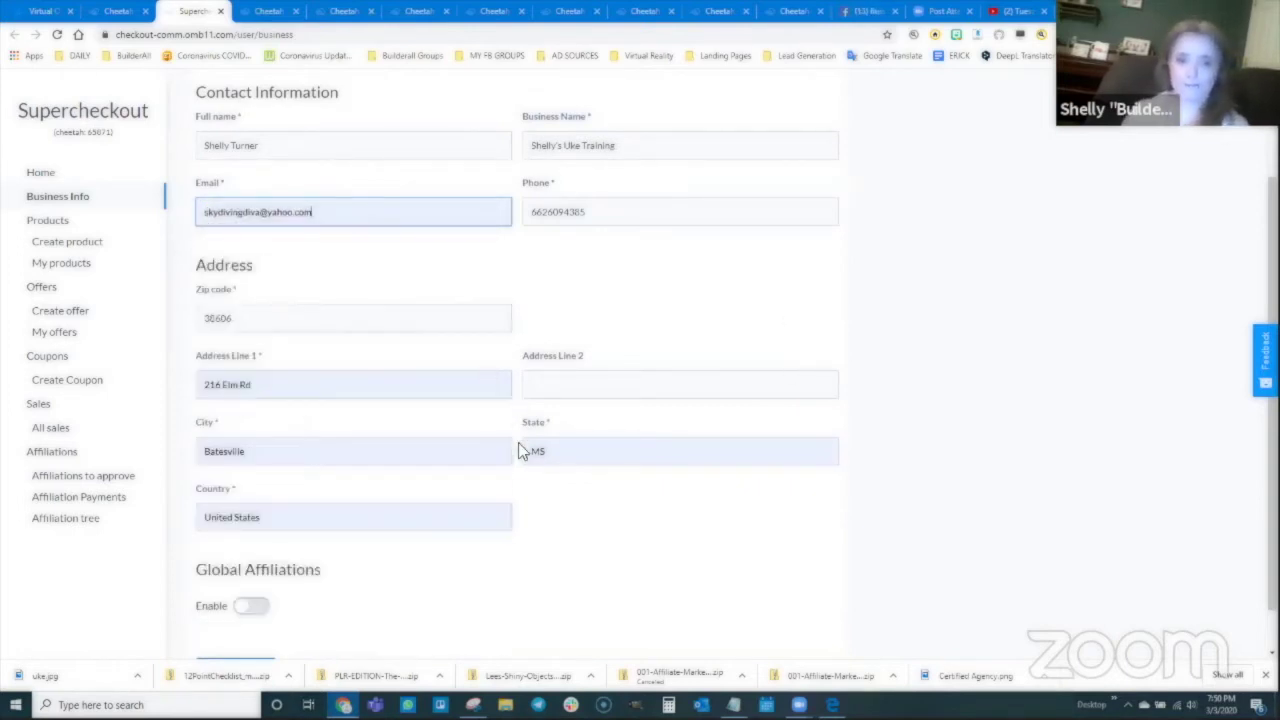
scroll(276, 358, "down", 1)
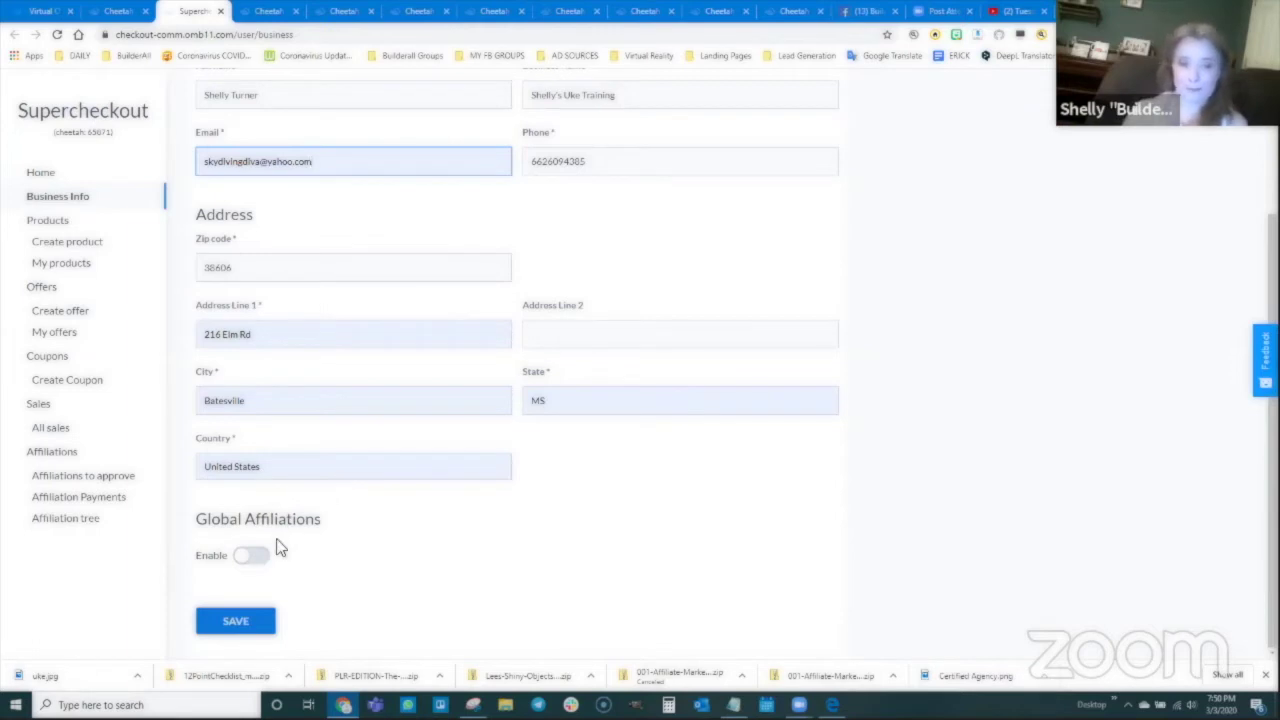
left_click(238, 626)
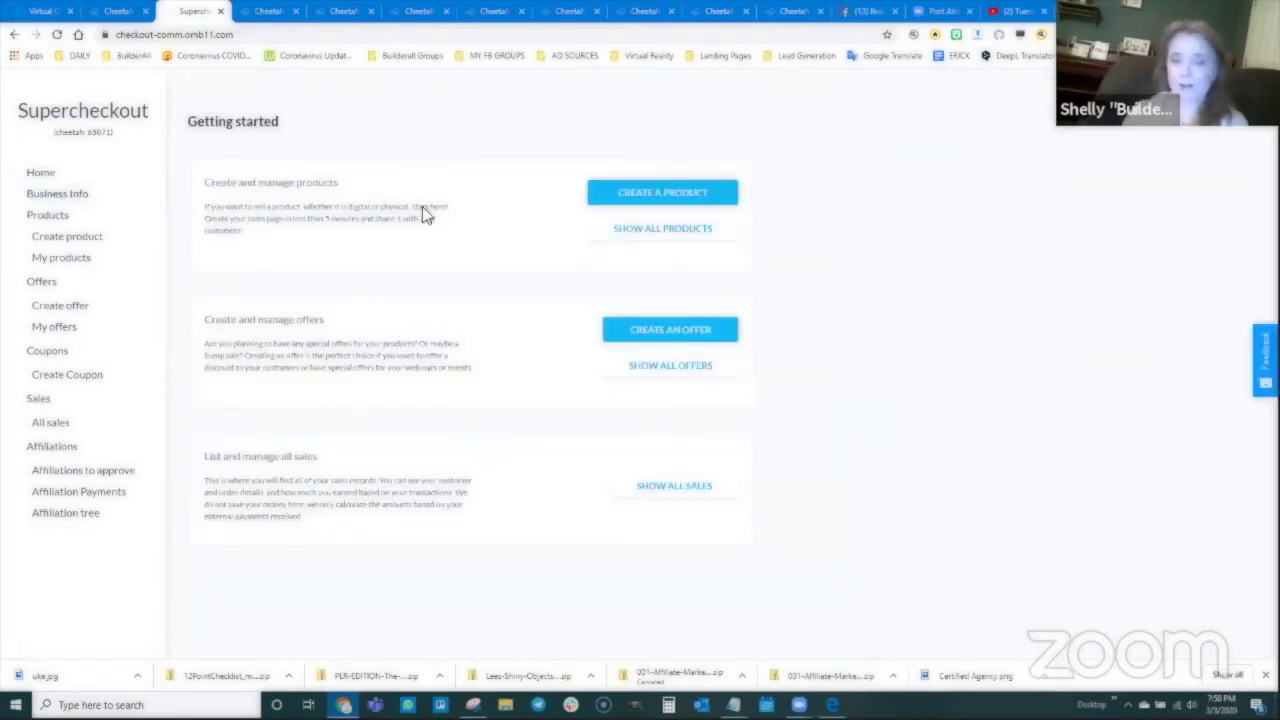
Step: Create a product named 'Uke Video Training' with the same text as description
left_click(636, 198)
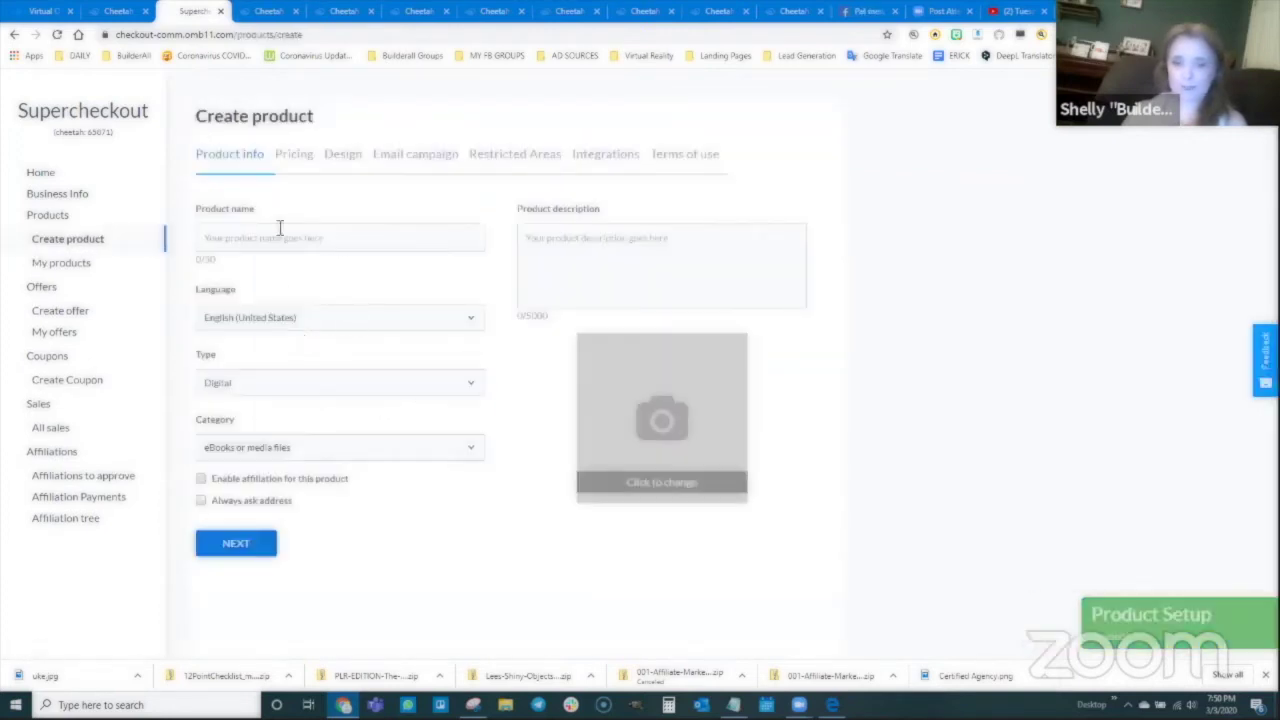
left_click(291, 237)
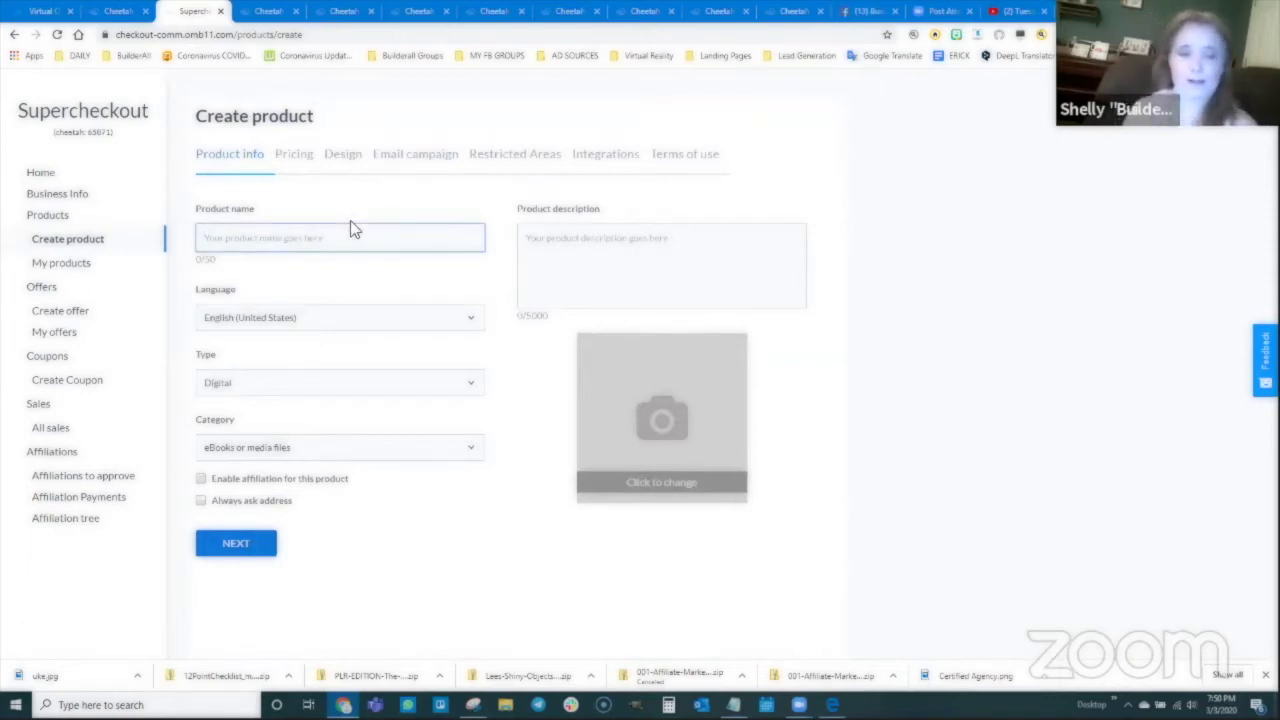
type("Uke Video Tra")
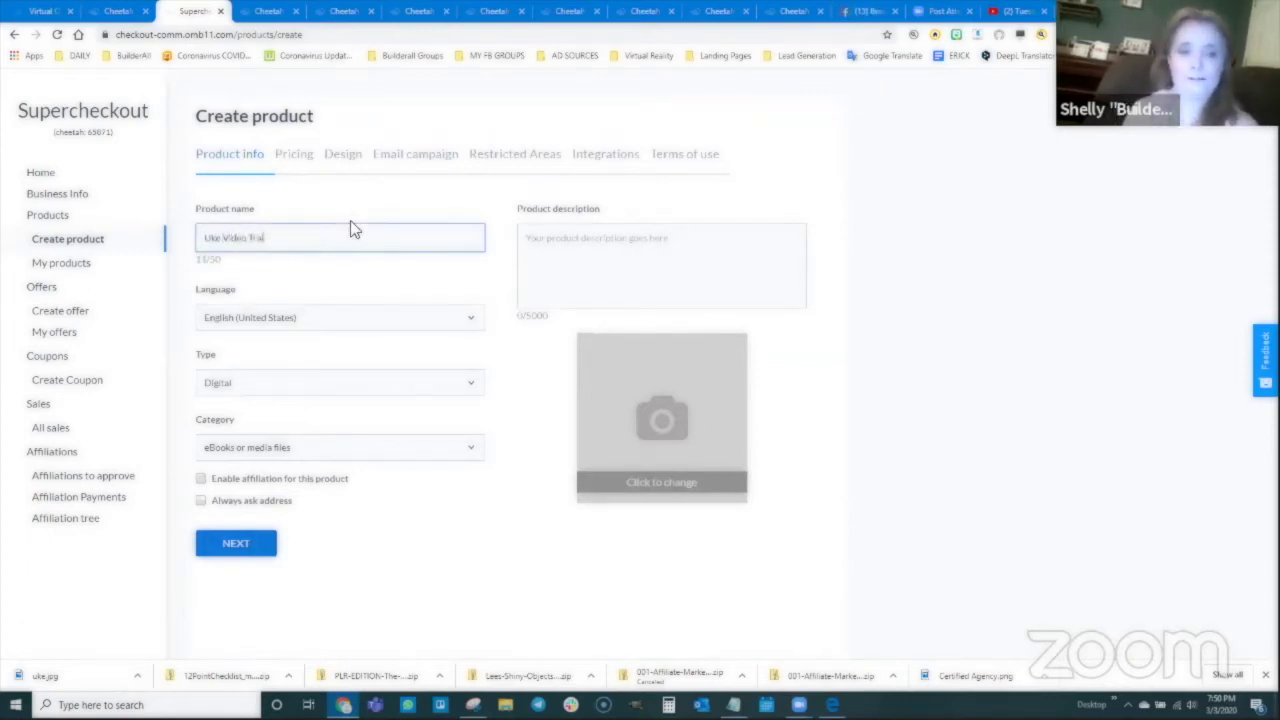
type("ining")
left_click_drag(326, 238, 202, 238)
key("ctrl+c")
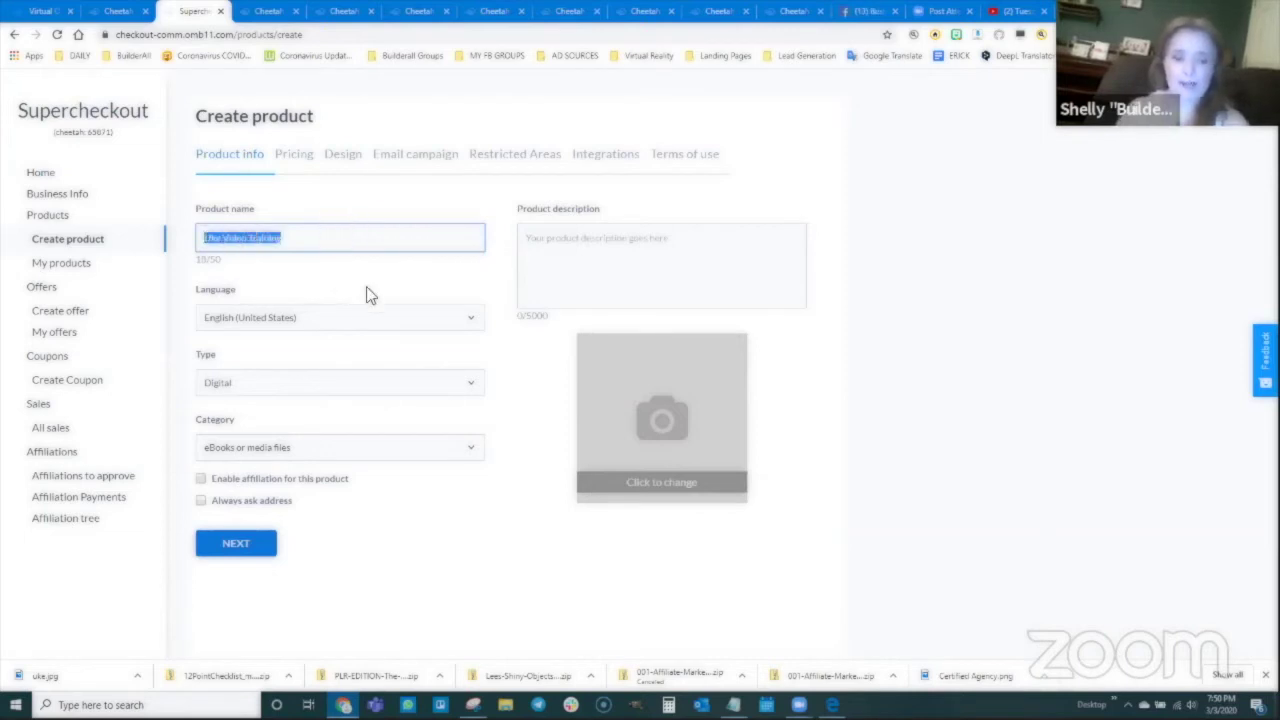
left_click(608, 255)
key("ctrl+v")
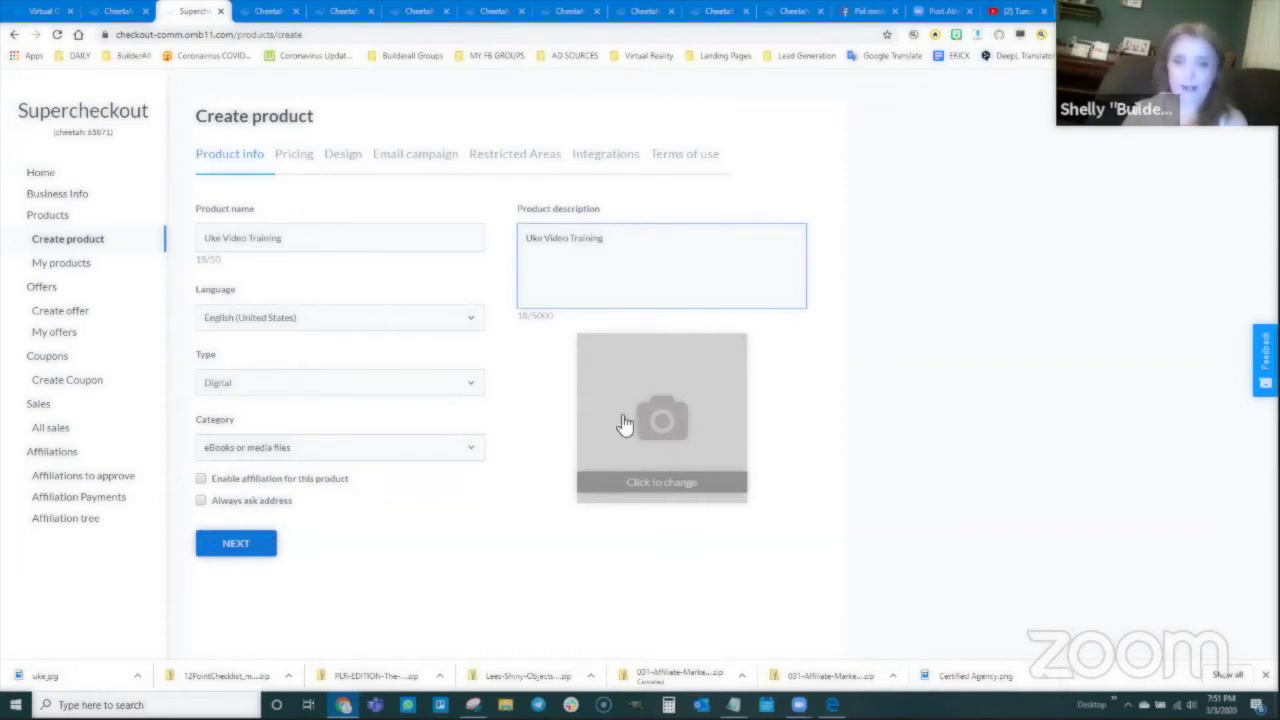
Step: Add uke.jpg as the product image, cropped to the ukulele body, and continue
left_click(661, 420)
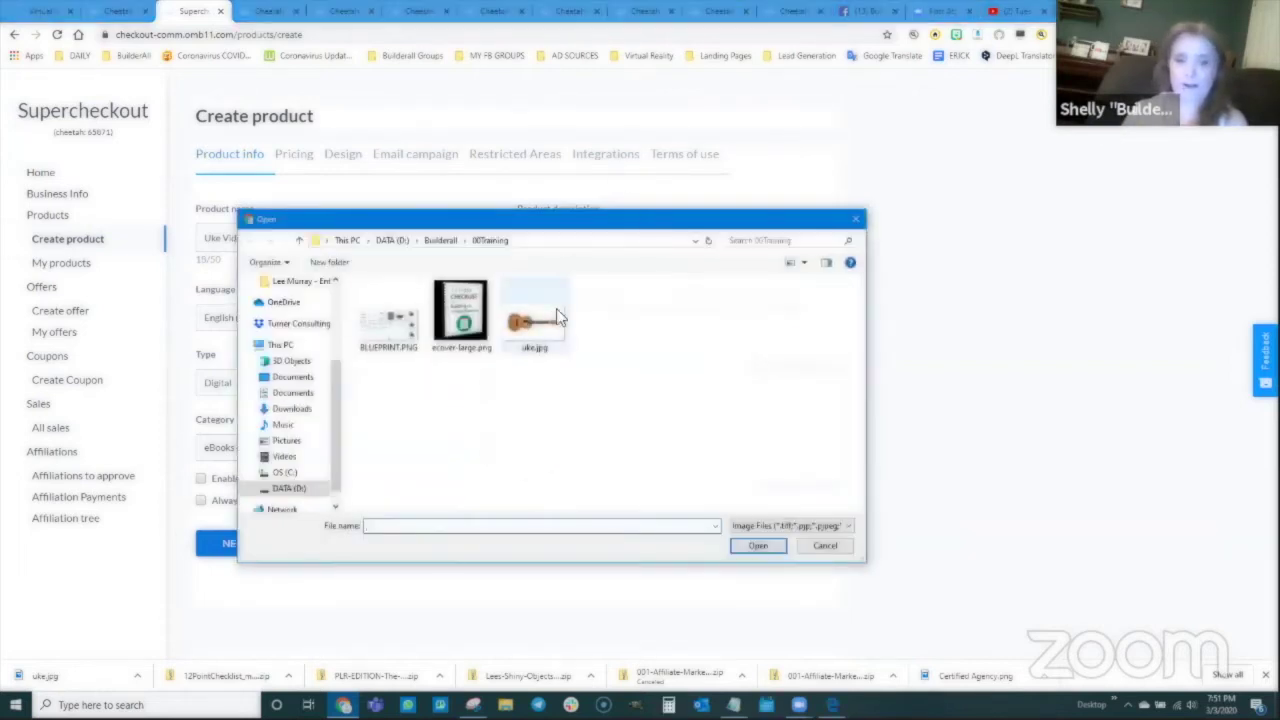
left_click(545, 320)
key("Return")
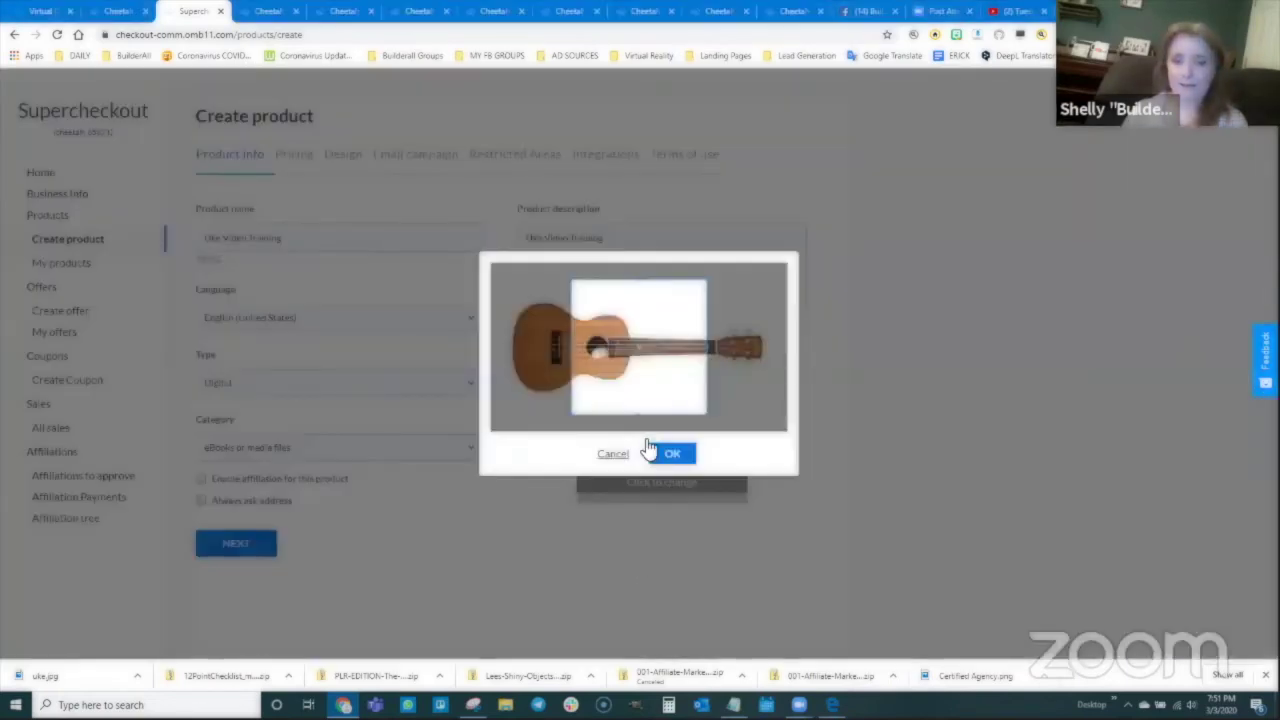
left_click_drag(666, 380, 607, 383)
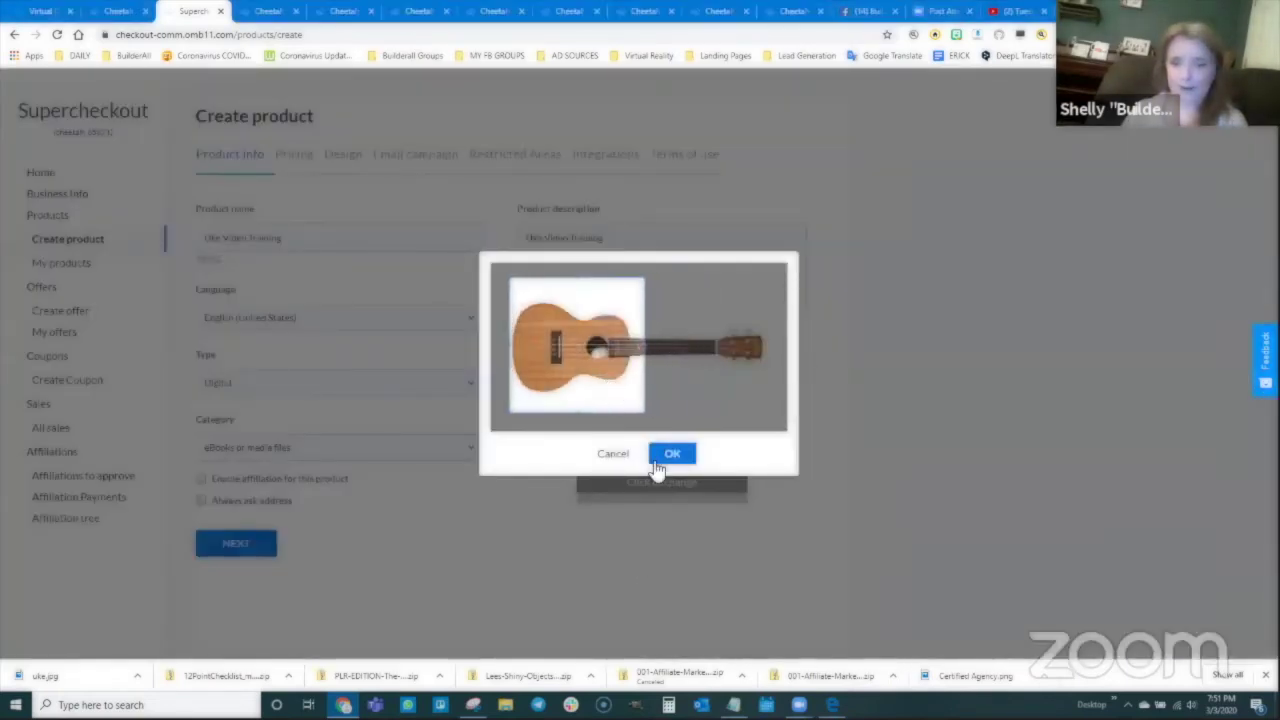
left_click(668, 456)
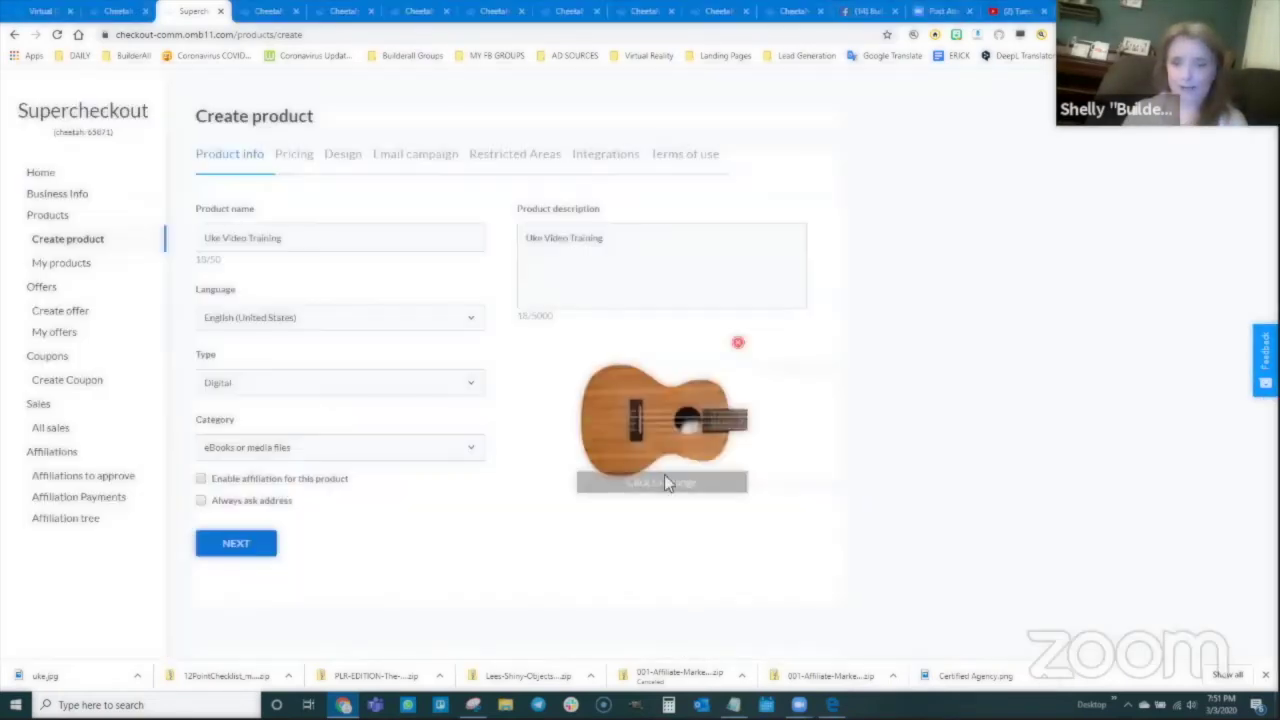
left_click(236, 544)
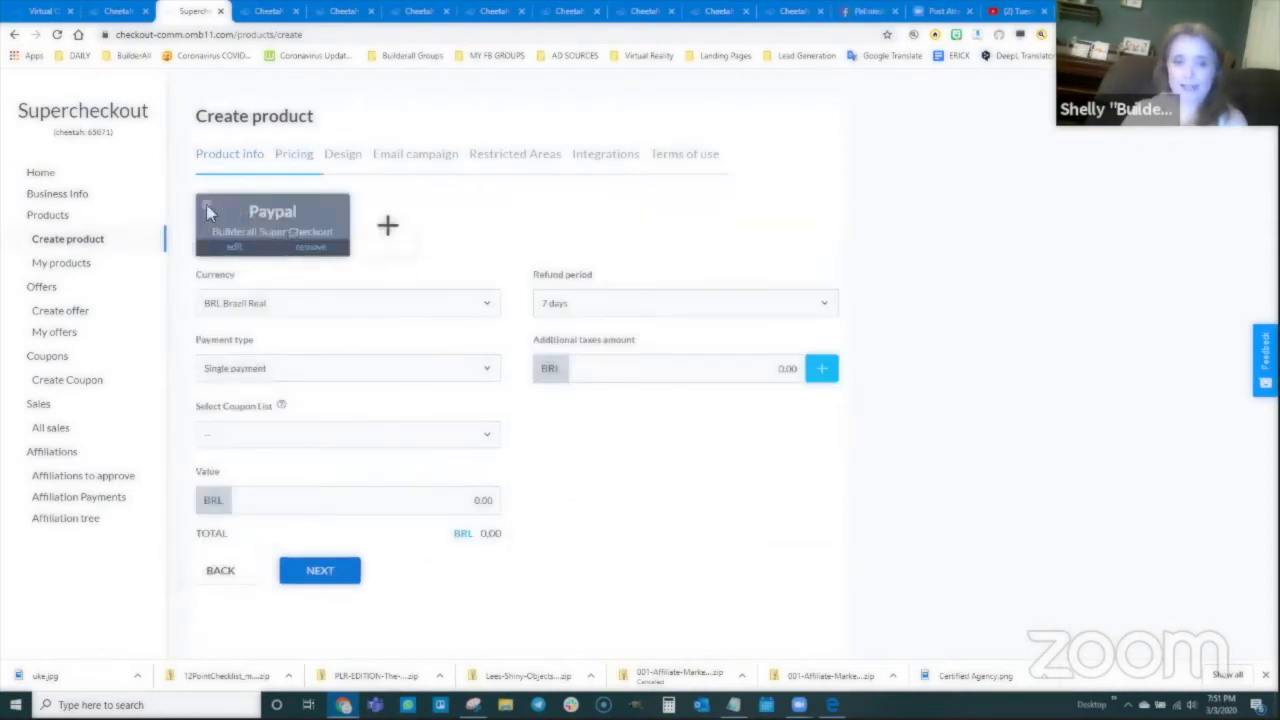
Step: Choose the PayPal gateway and price the product at USD 0.05, then go to Design
left_click(206, 205)
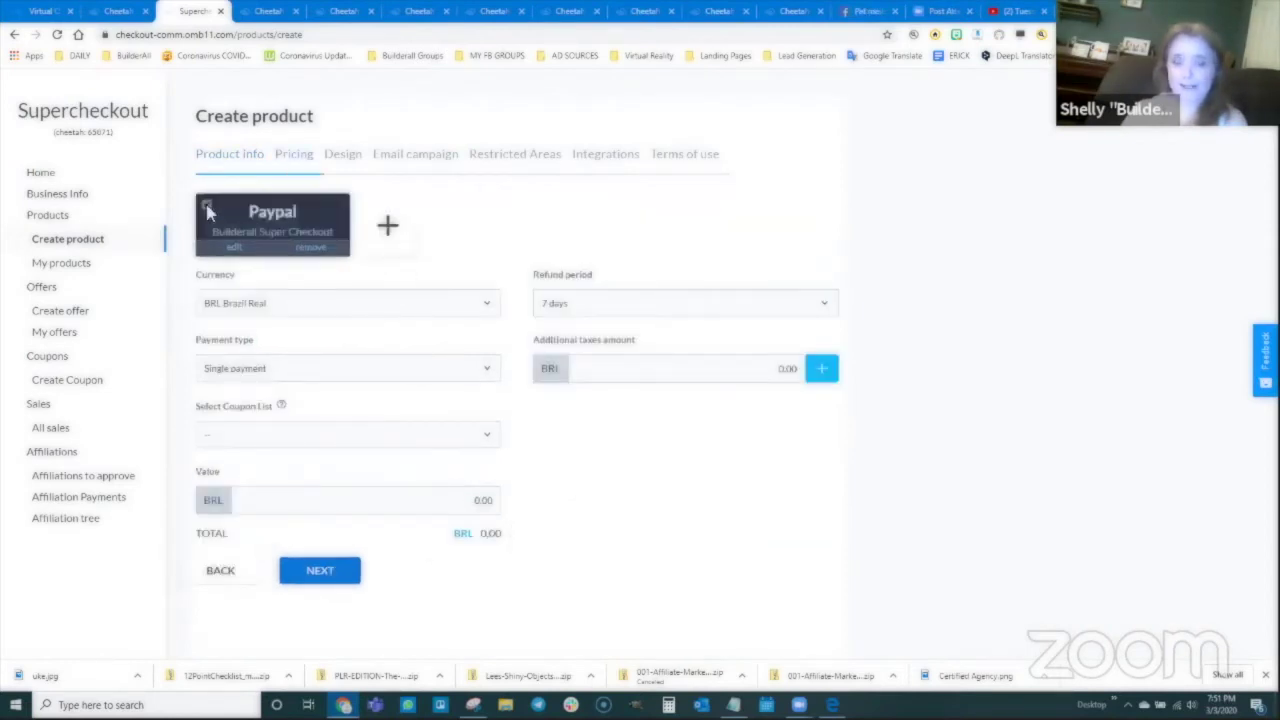
left_click(253, 308)
left_click(256, 337)
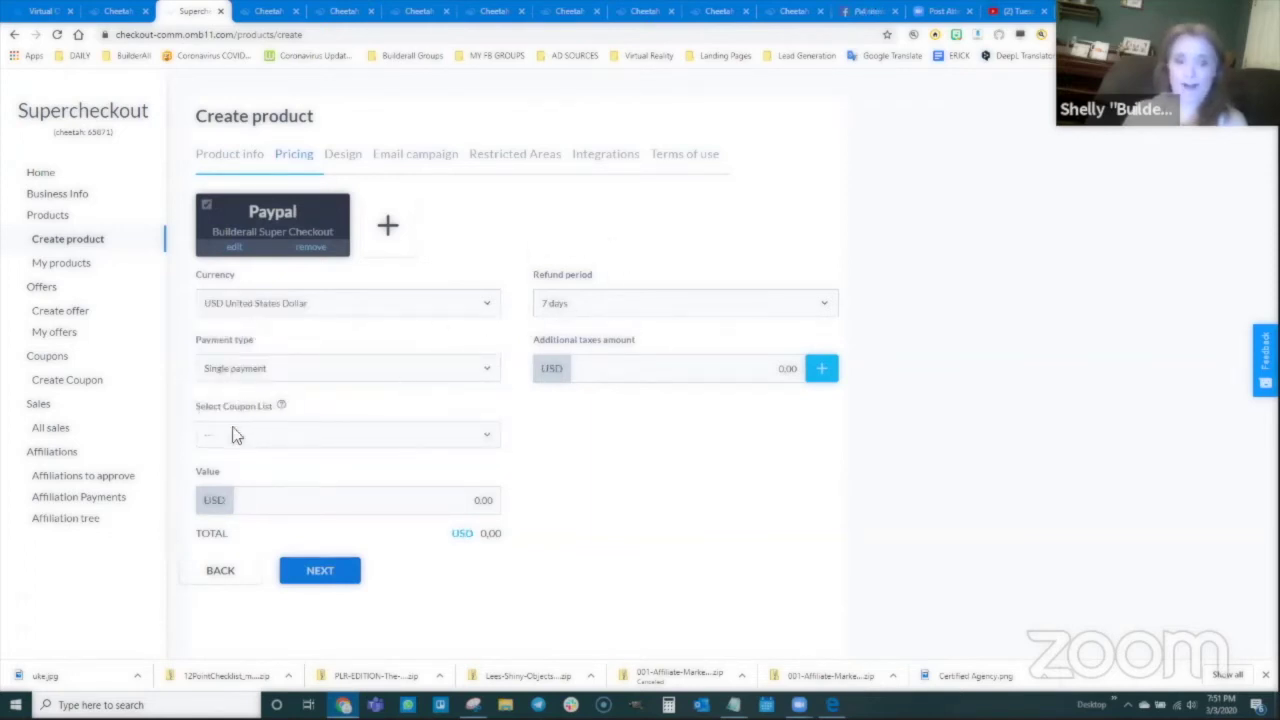
left_click(480, 500)
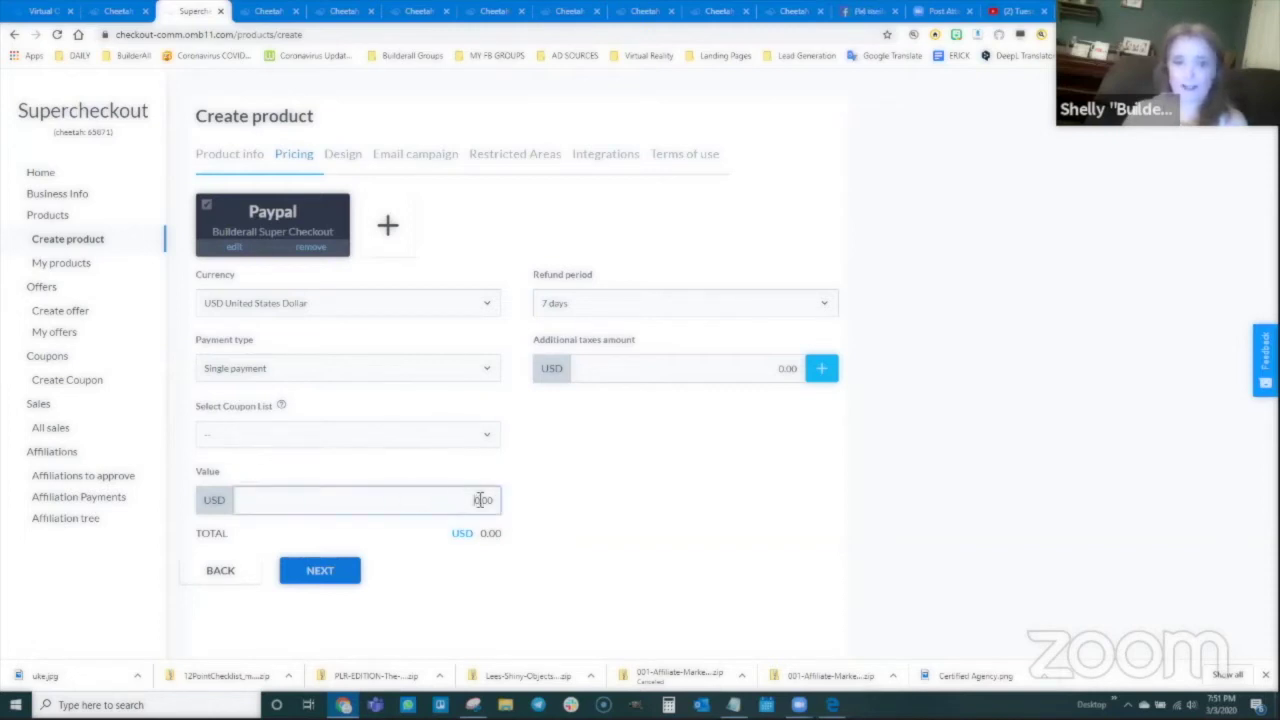
type("0.05")
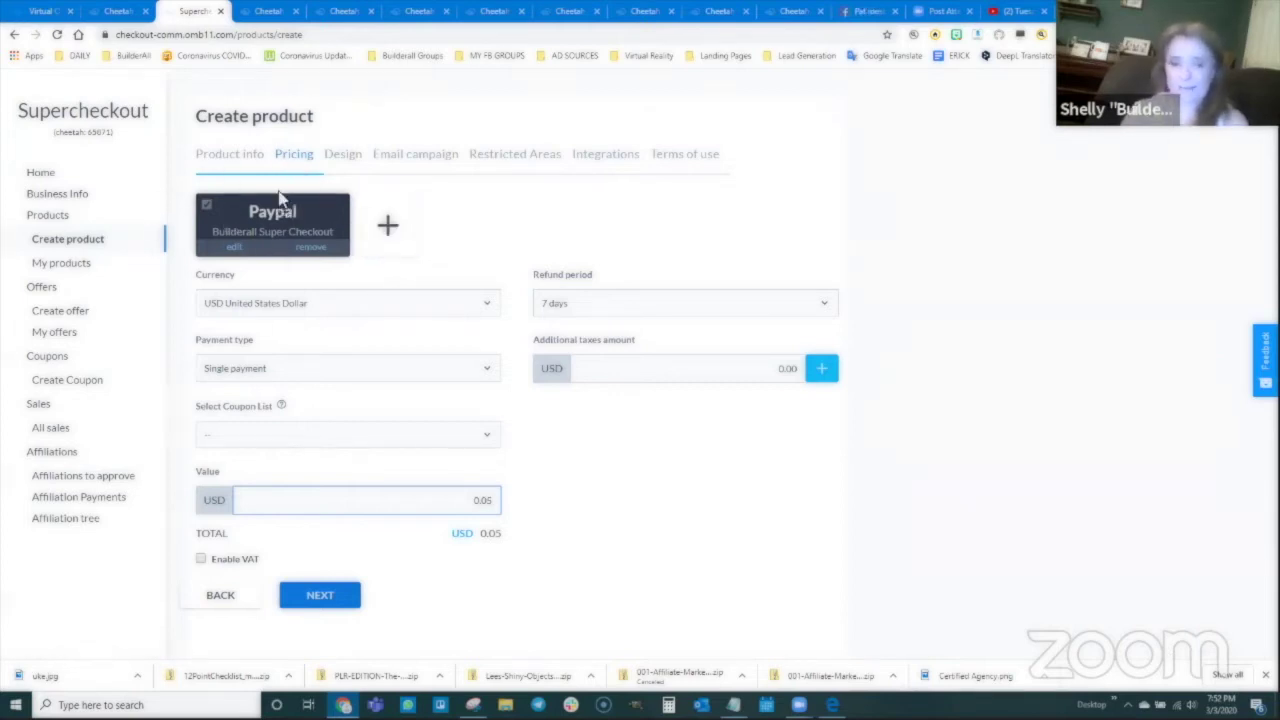
left_click(320, 600)
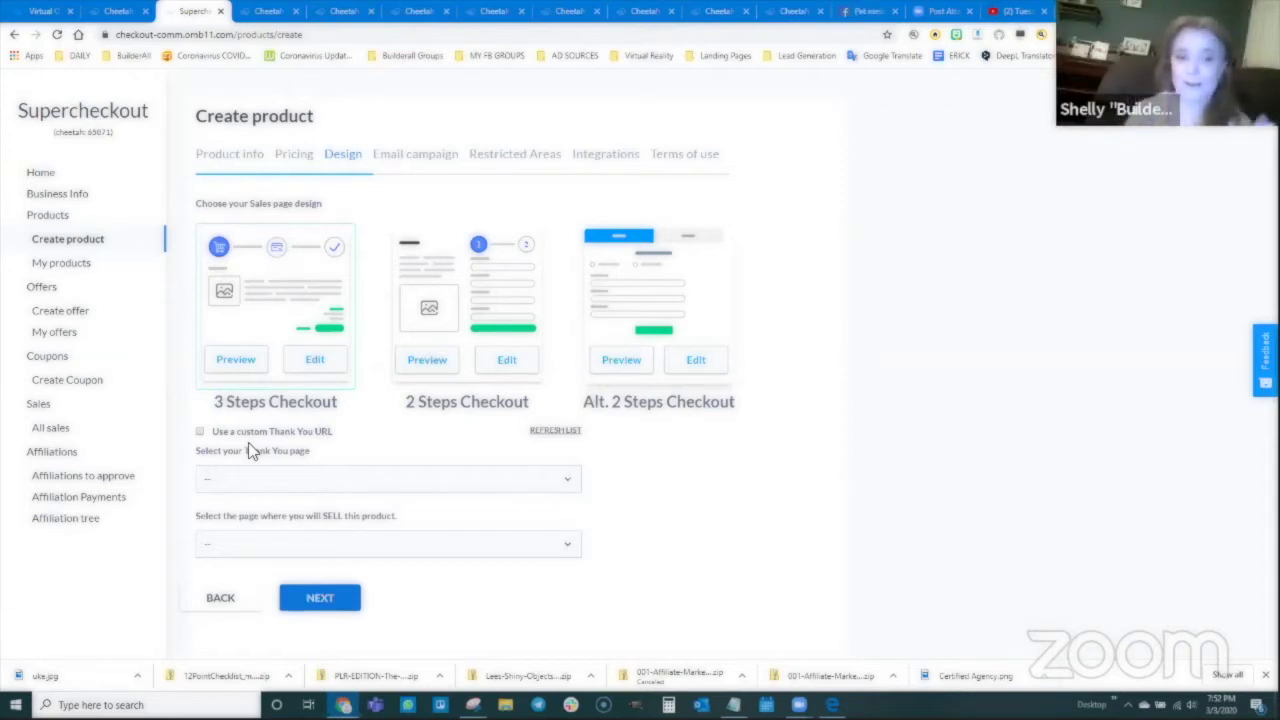
Step: Use One on One Training Sales Page as thank-you page and sell on Video Training Page
left_click(200, 431)
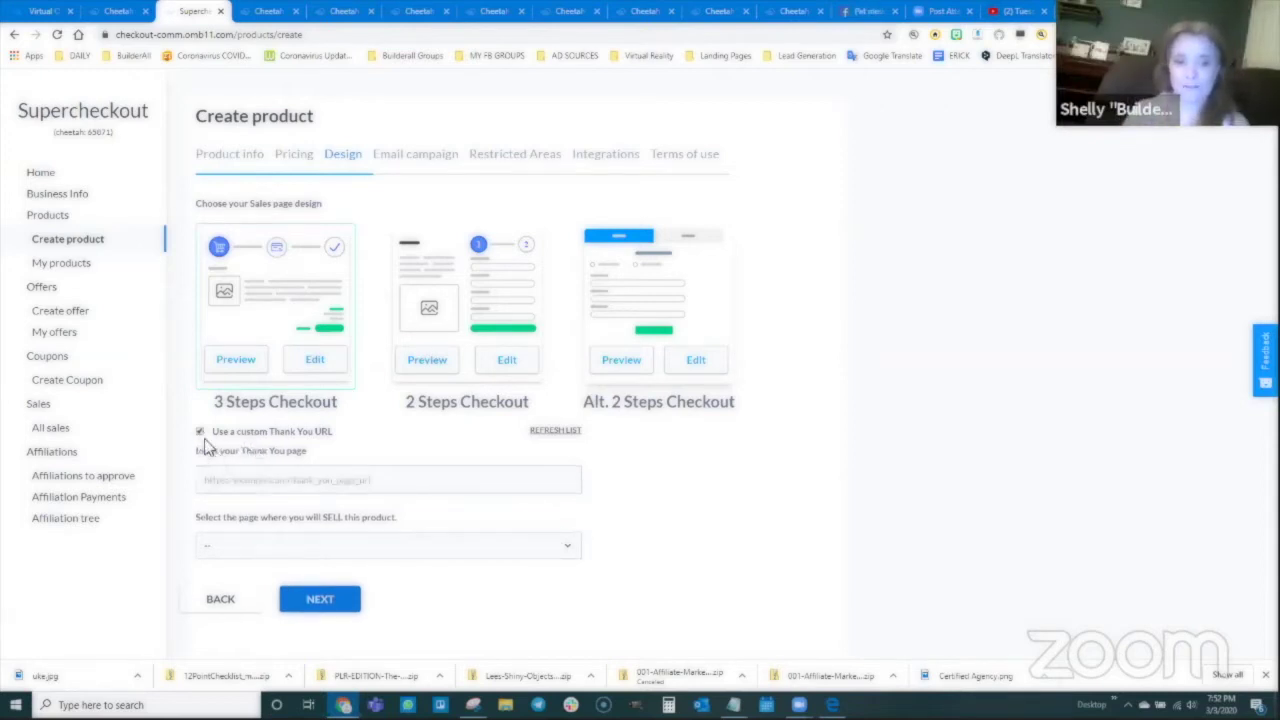
left_click(200, 431)
left_click(242, 484)
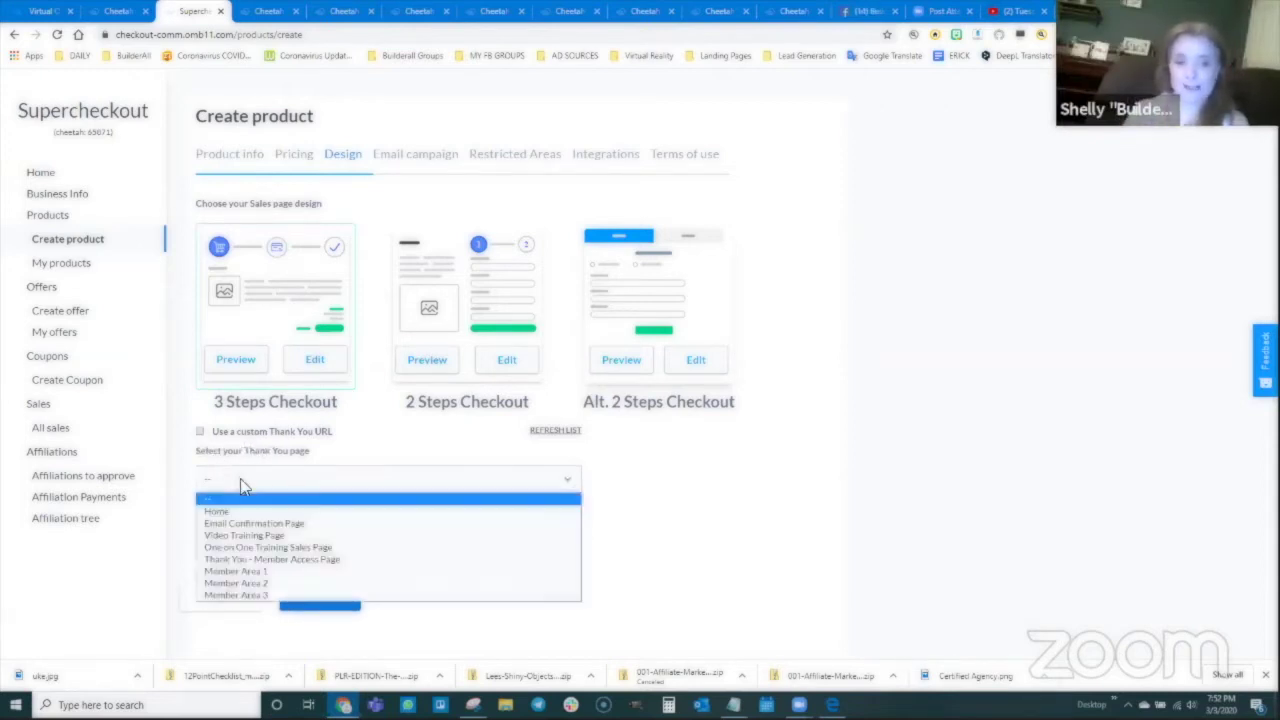
left_click(246, 548)
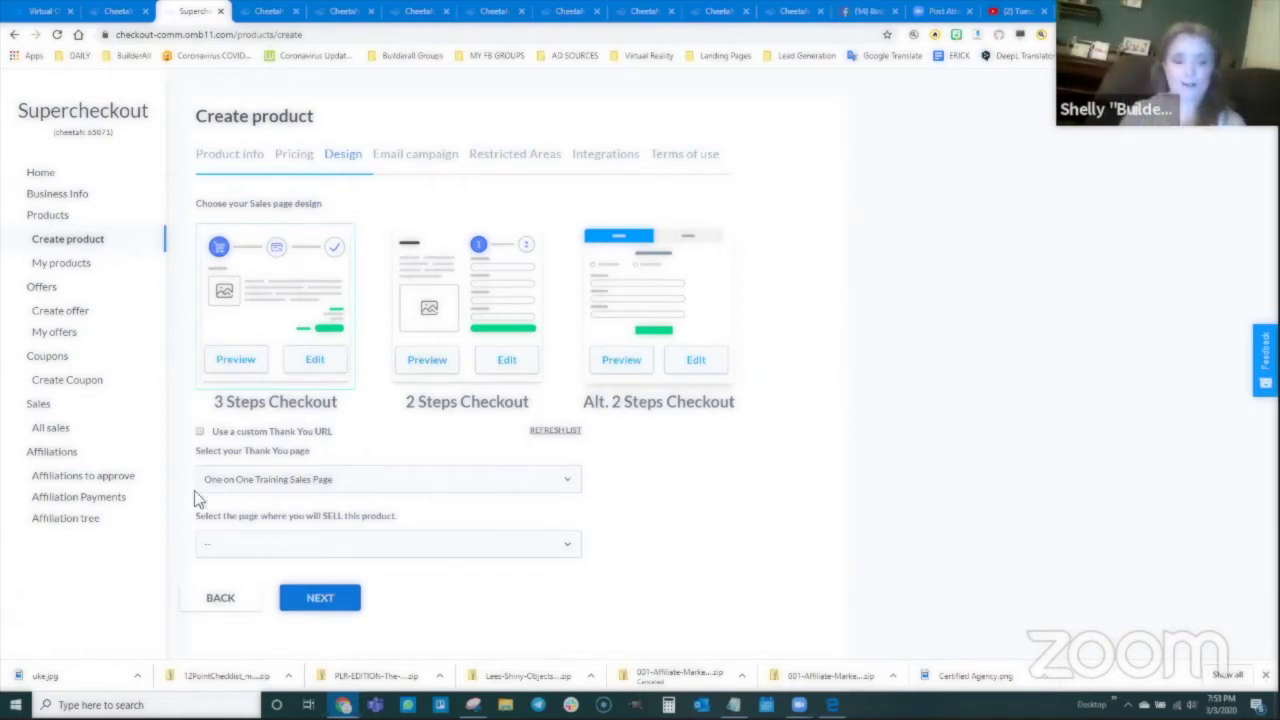
left_click(266, 540)
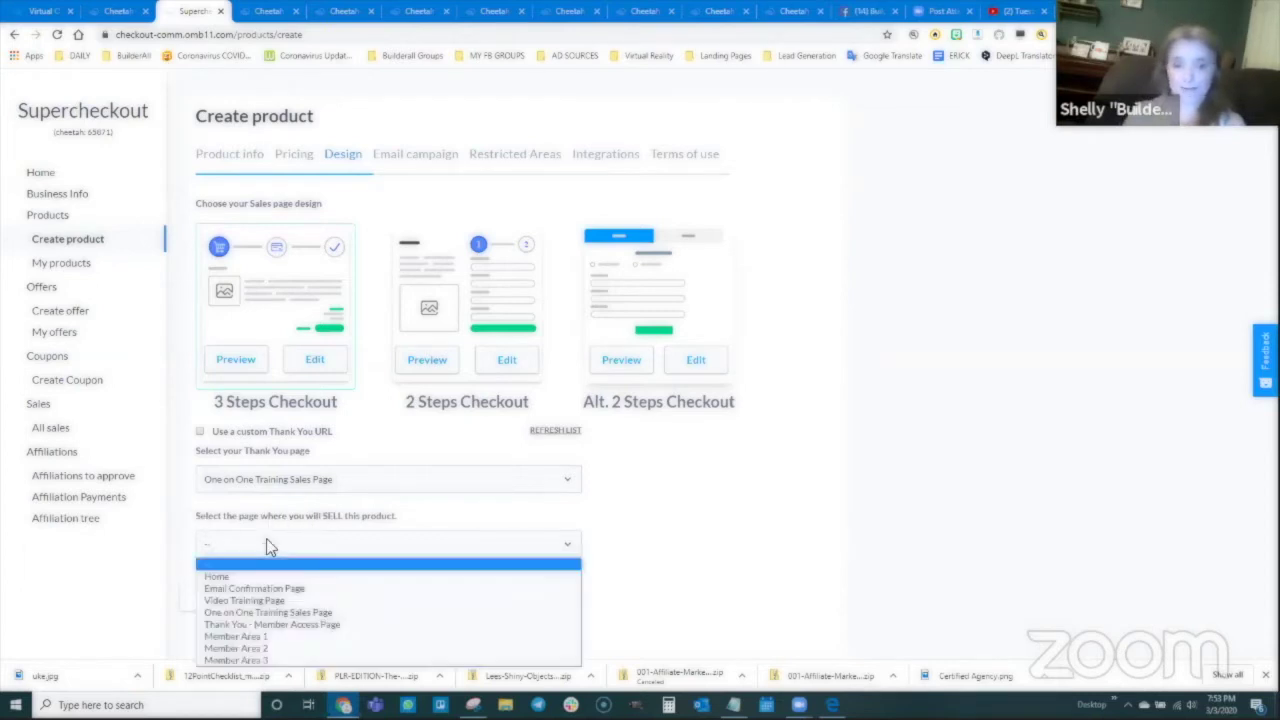
left_click(243, 603)
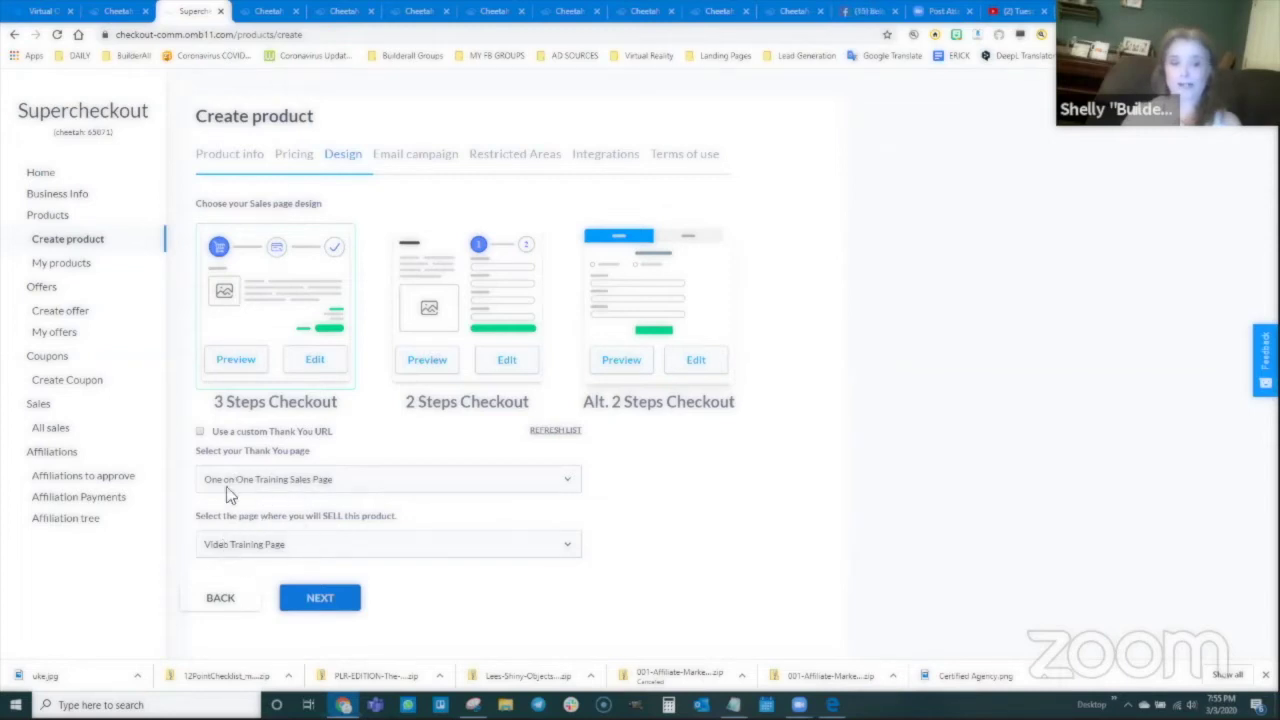
Step: Advance from the Design step to the Email campaign settings
left_click(320, 598)
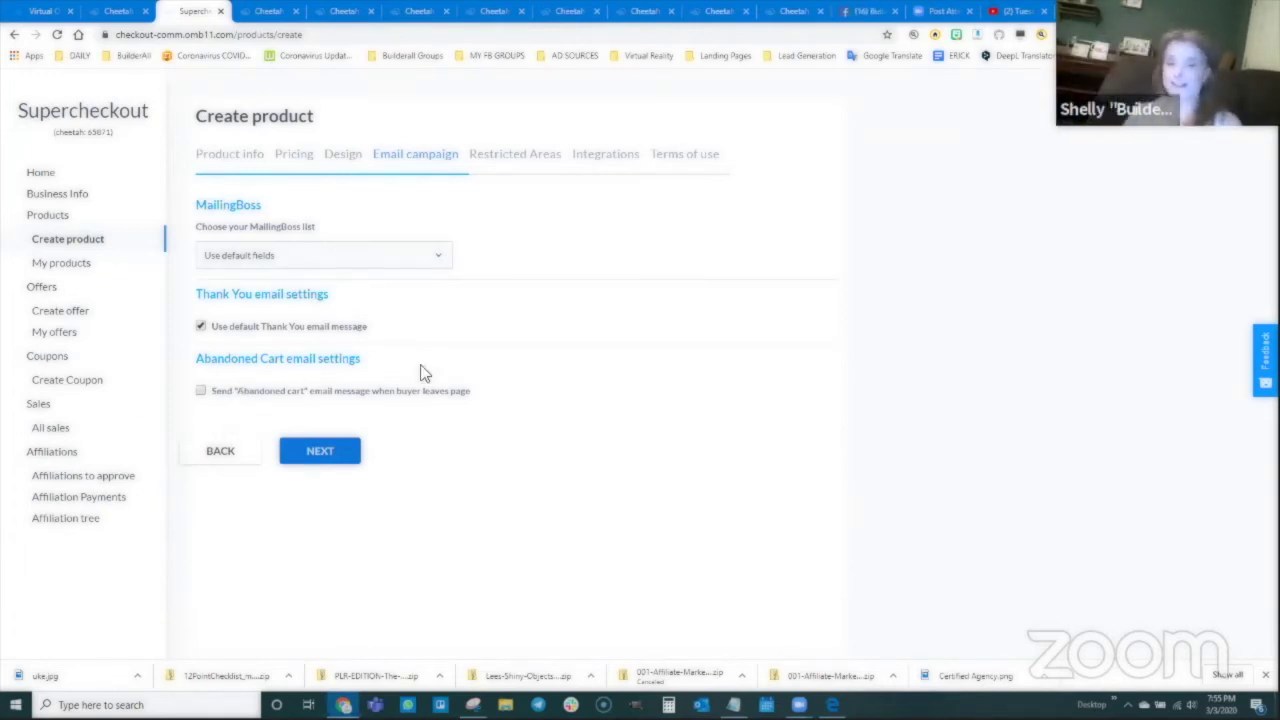
Step: On the Restricted Areas step, release Member Area 2 after payment
left_click(333, 451)
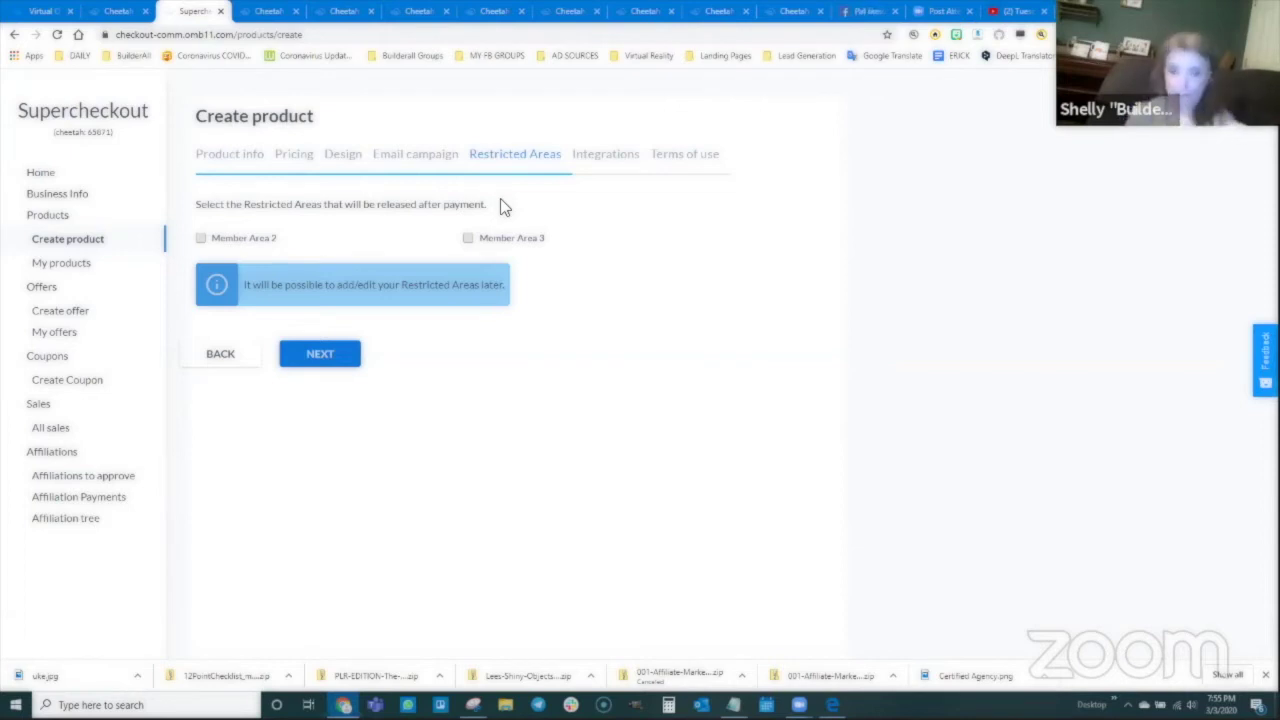
left_click(200, 238)
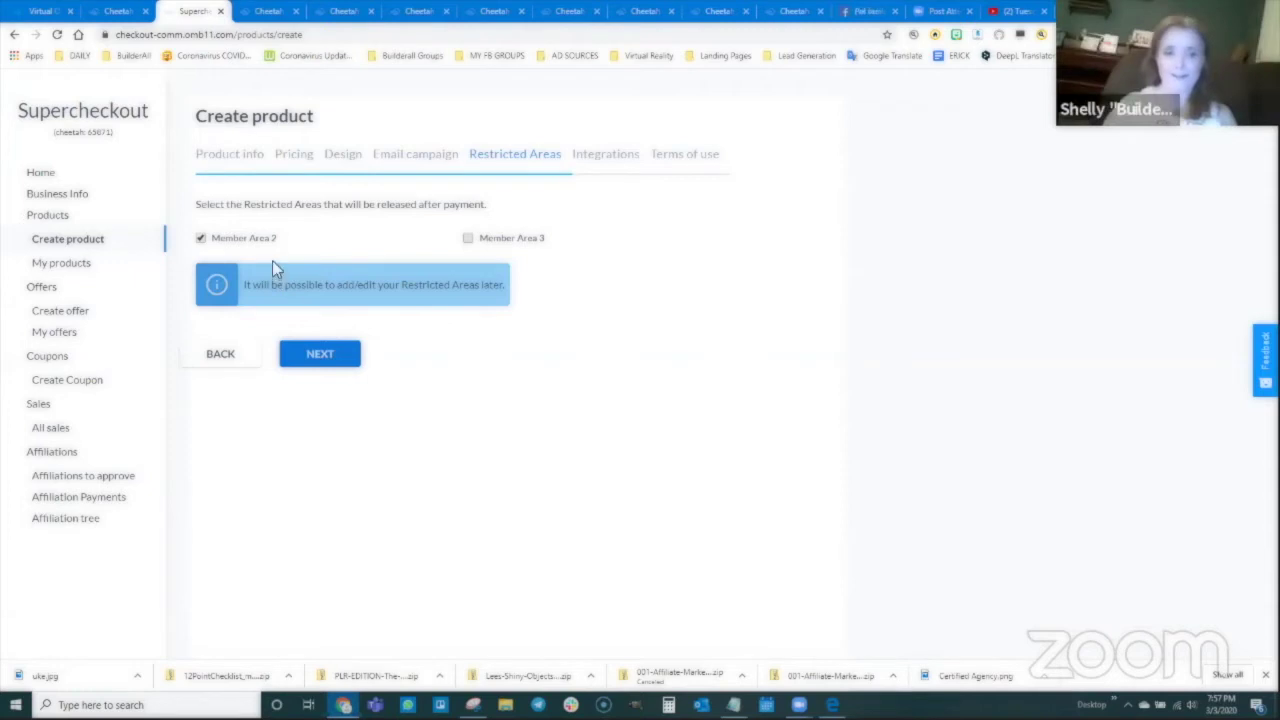
left_click(201, 238)
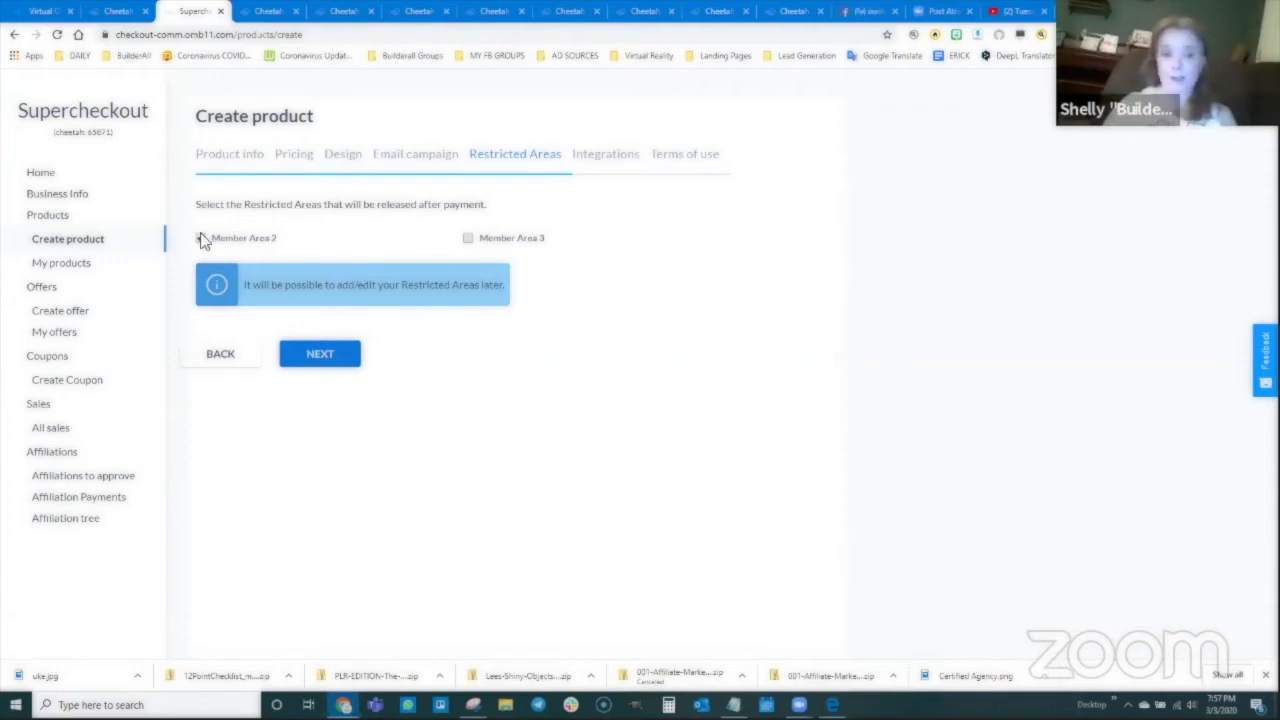
Step: Pass Restricted Areas and Integrations unchanged to reach the Terms of use
left_click(318, 356)
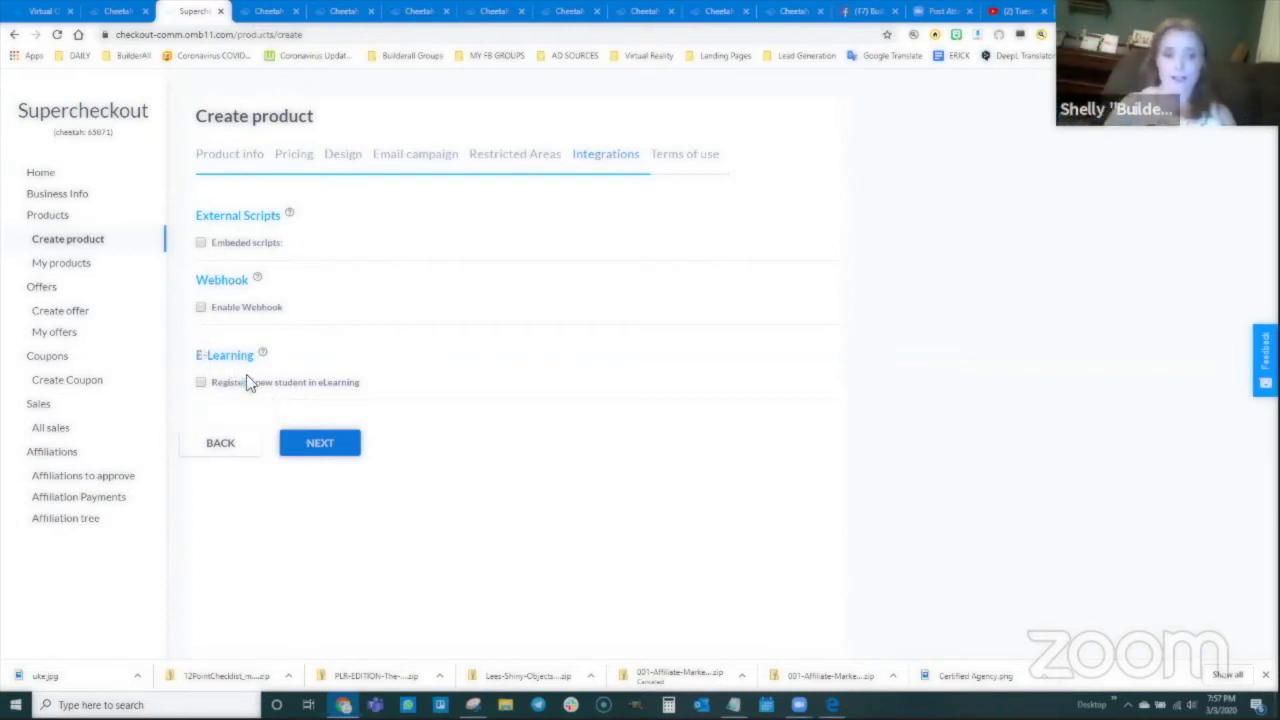
left_click(320, 443)
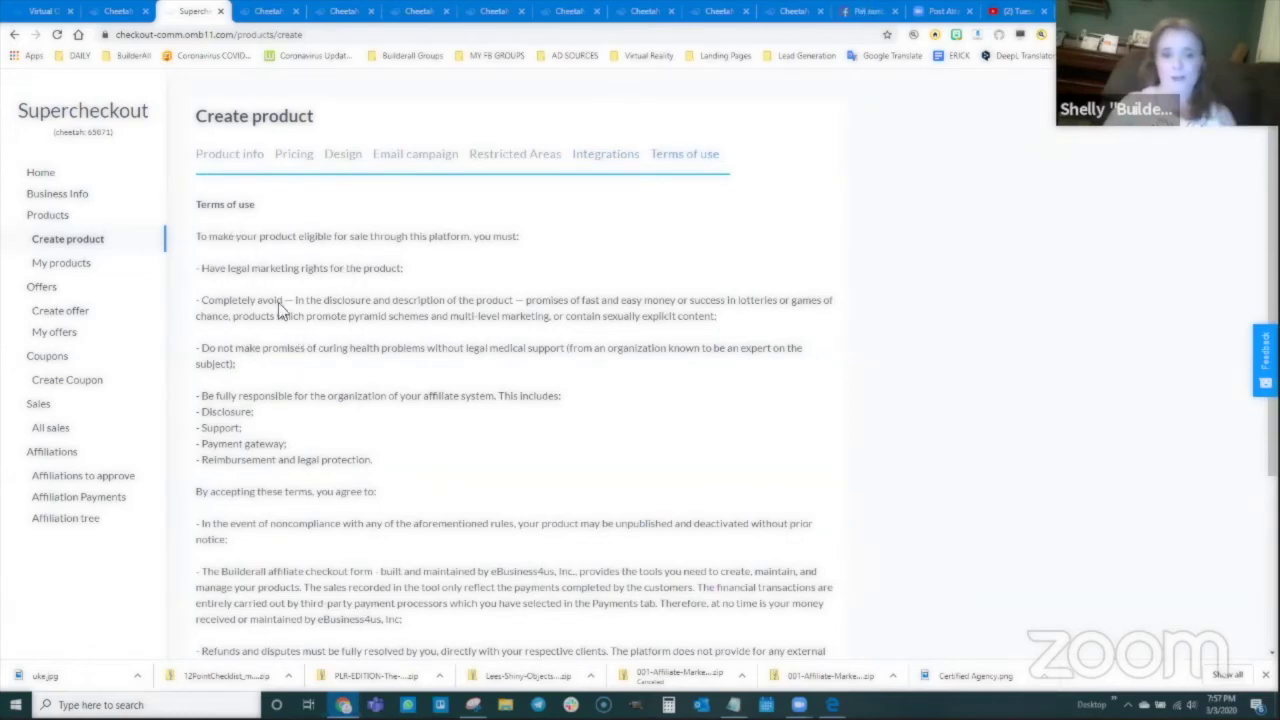
Step: Accept the Terms and Conditions and create the Uke Video Training product
scroll(298, 334, "down", 1)
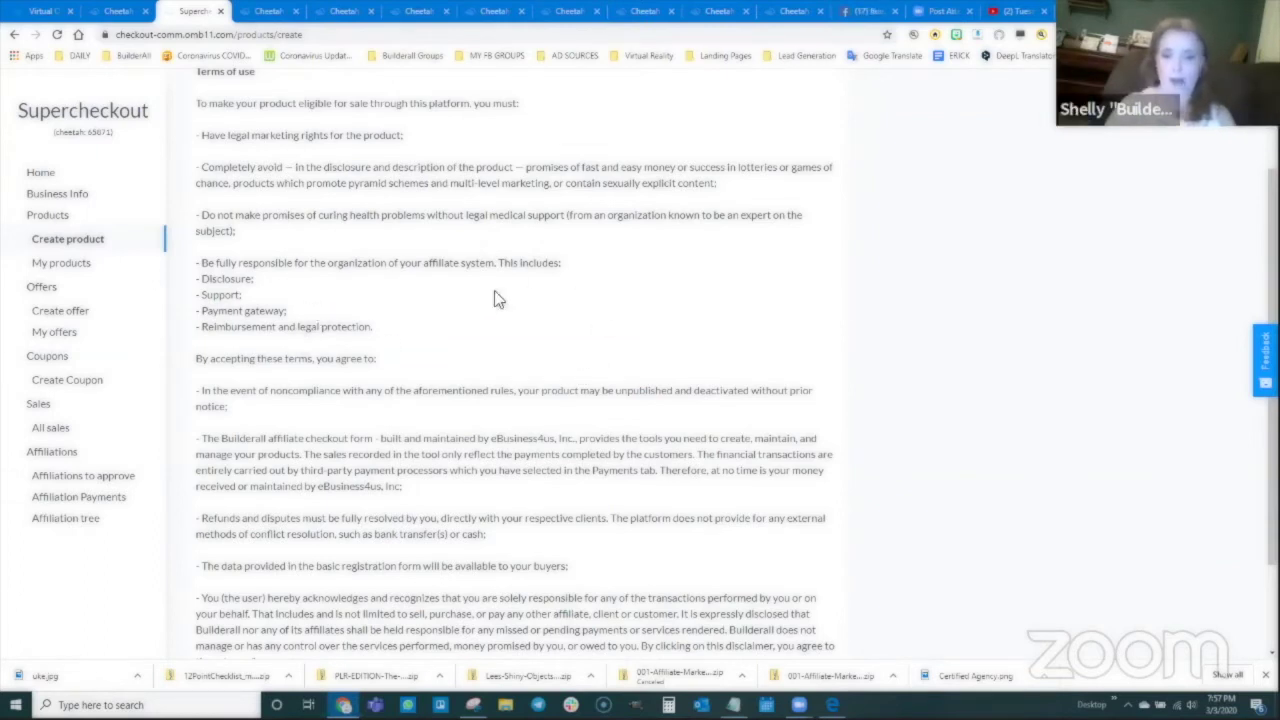
scroll(335, 330, "down", 2)
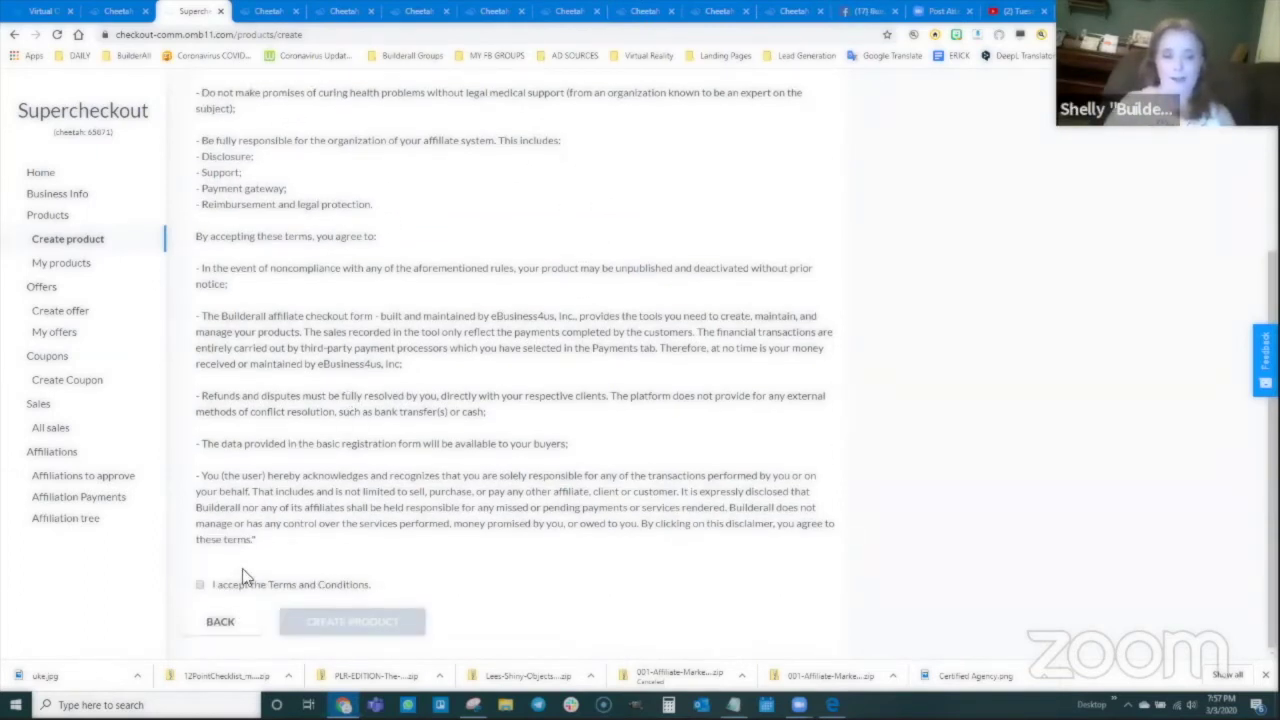
left_click(200, 588)
left_click(320, 622)
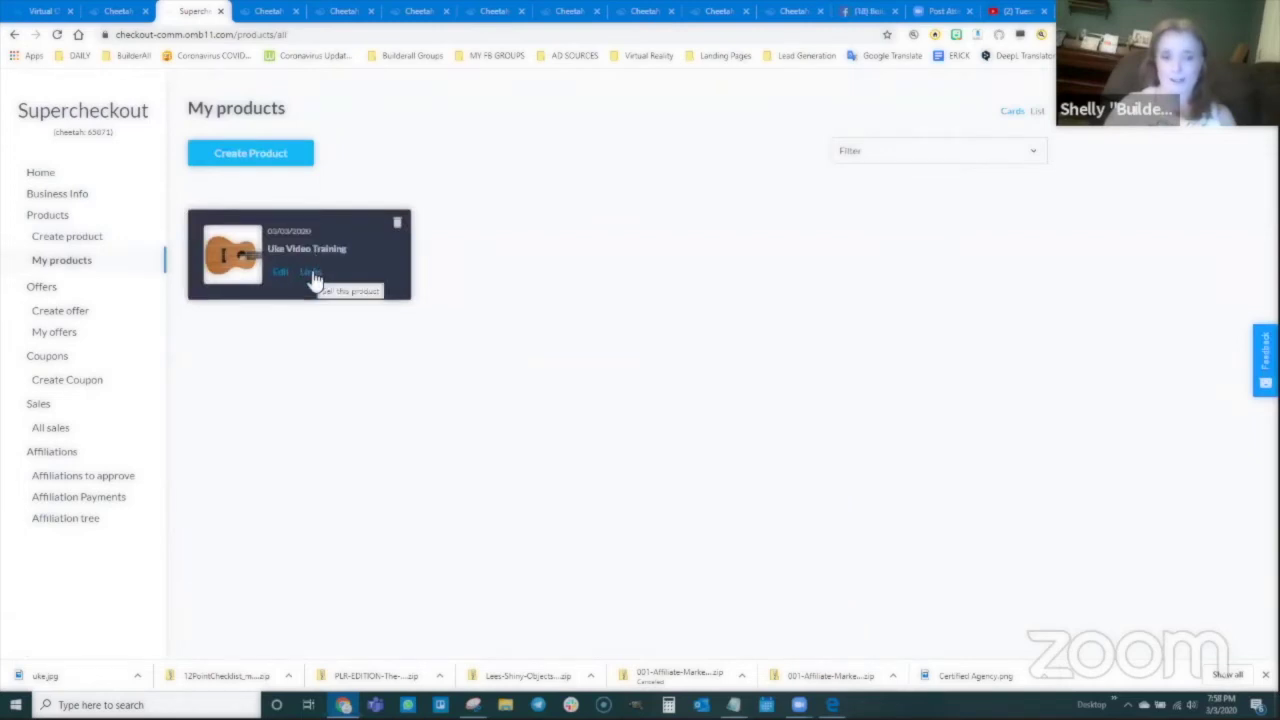
Step: Show the Uke Video Training product's links and copy its Checkout URL
left_click(311, 272)
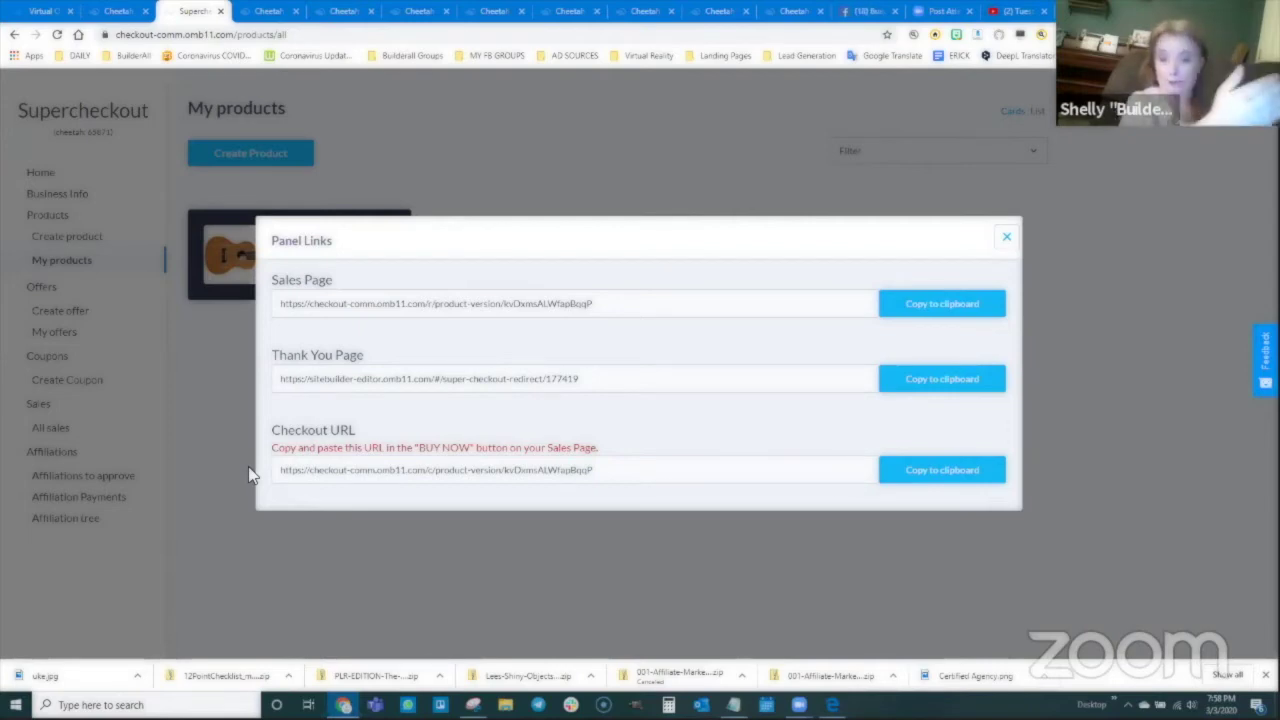
left_click(940, 471)
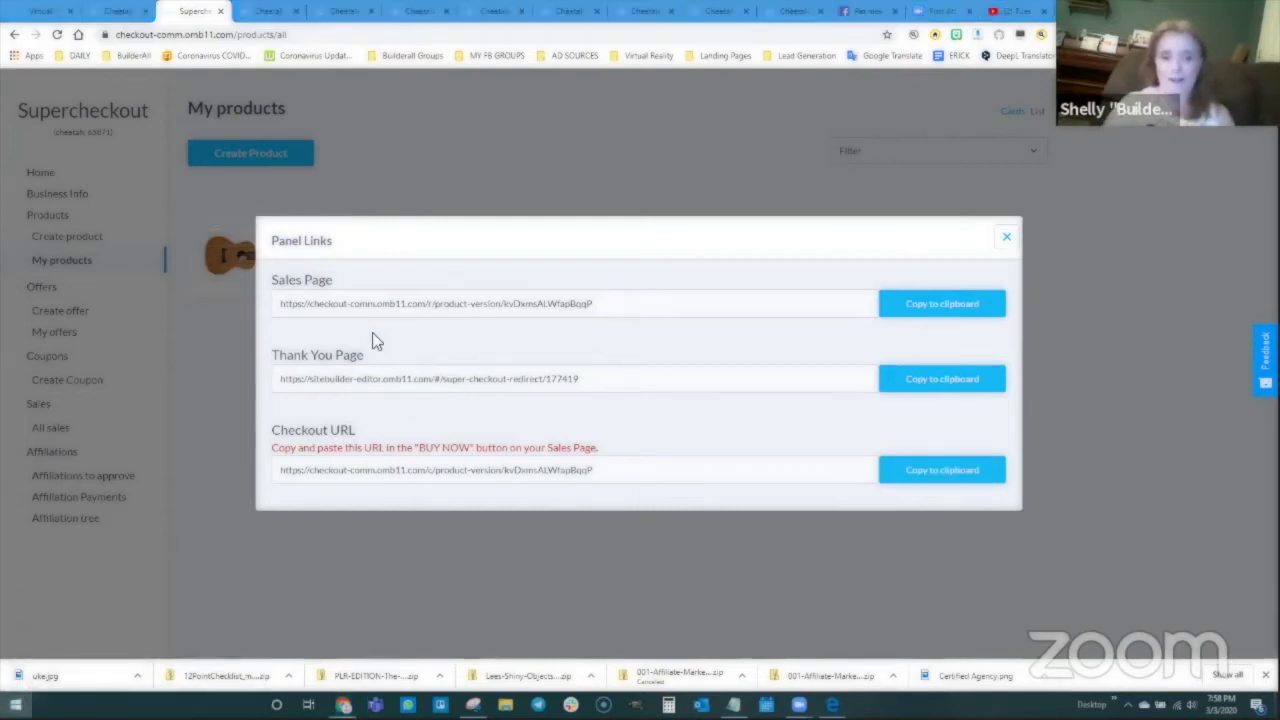
Step: In Notepad, write 'Check out for Video Training' above the pasted checkout URL and move the window
key("alt+Tab")
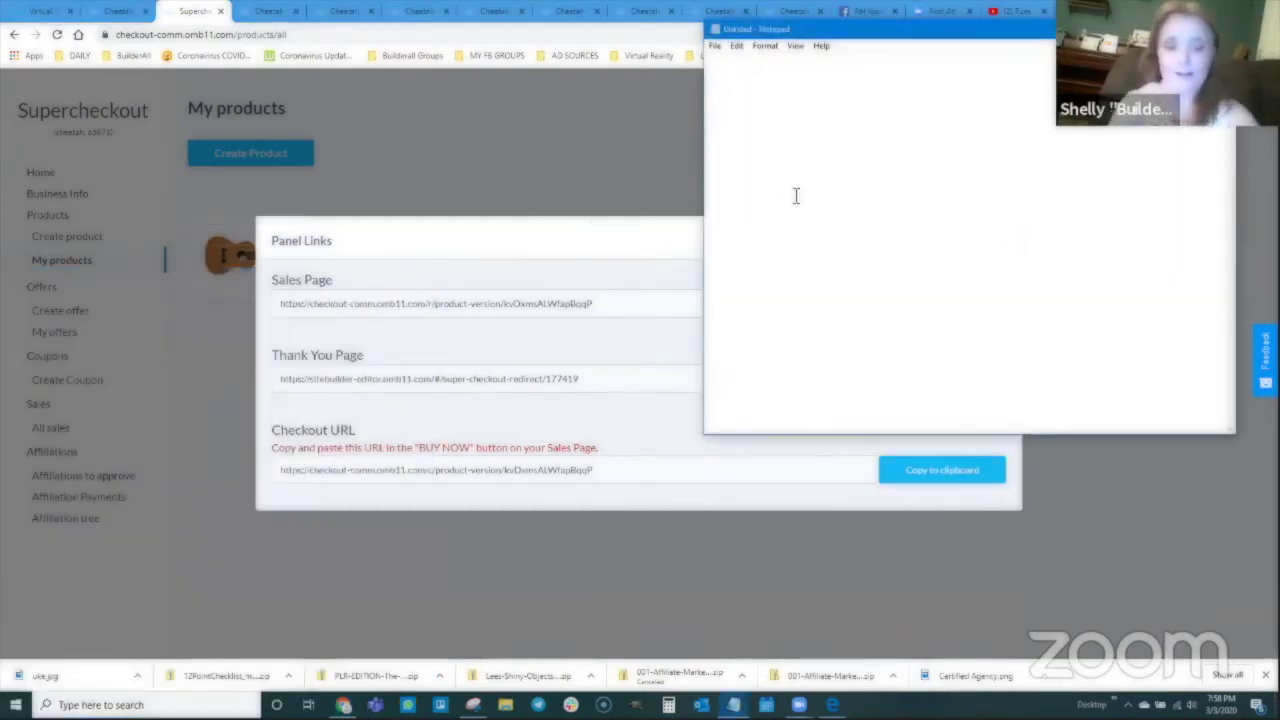
type("Che")
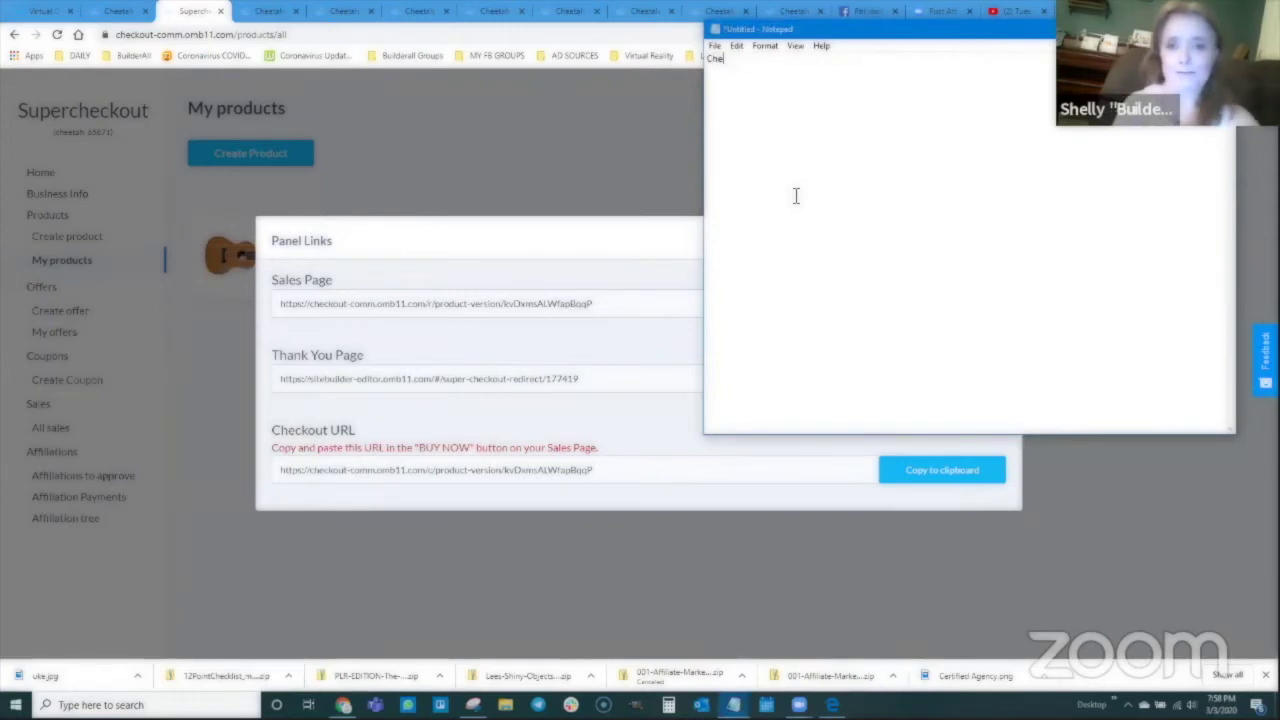
type("ck out for Video")
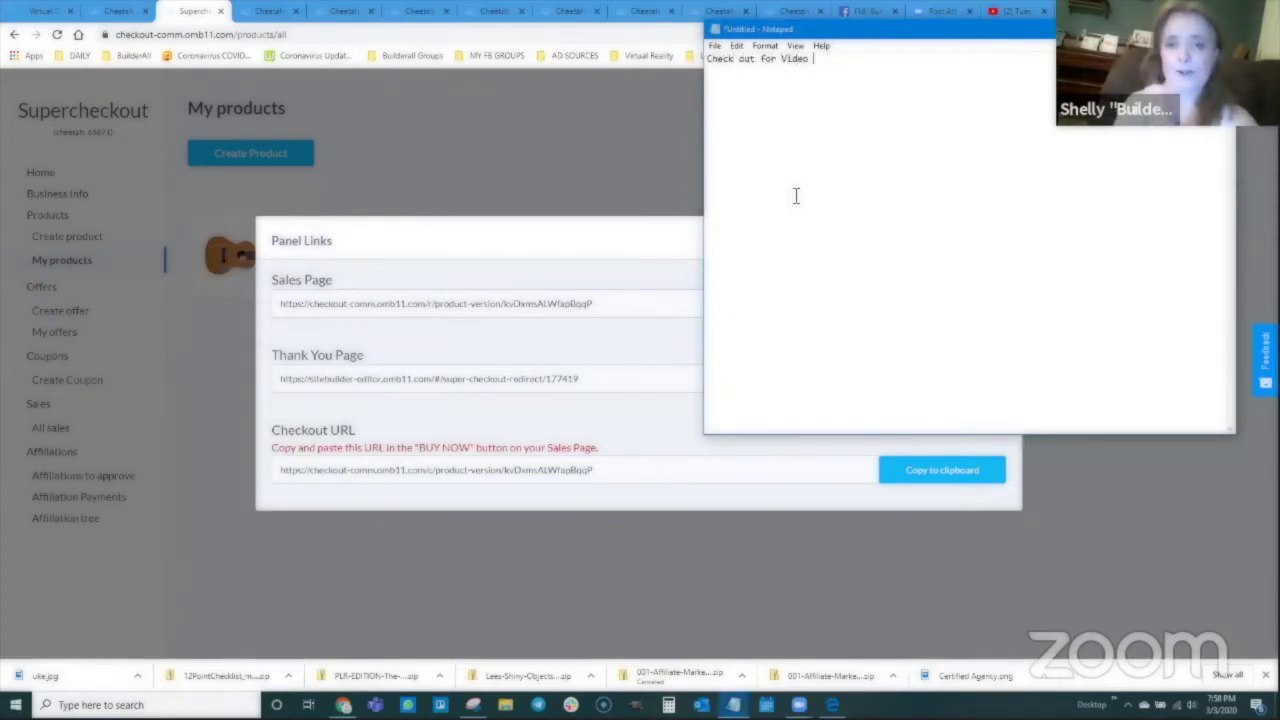
type(" Training")
key("Return")
key("ctrl+v")
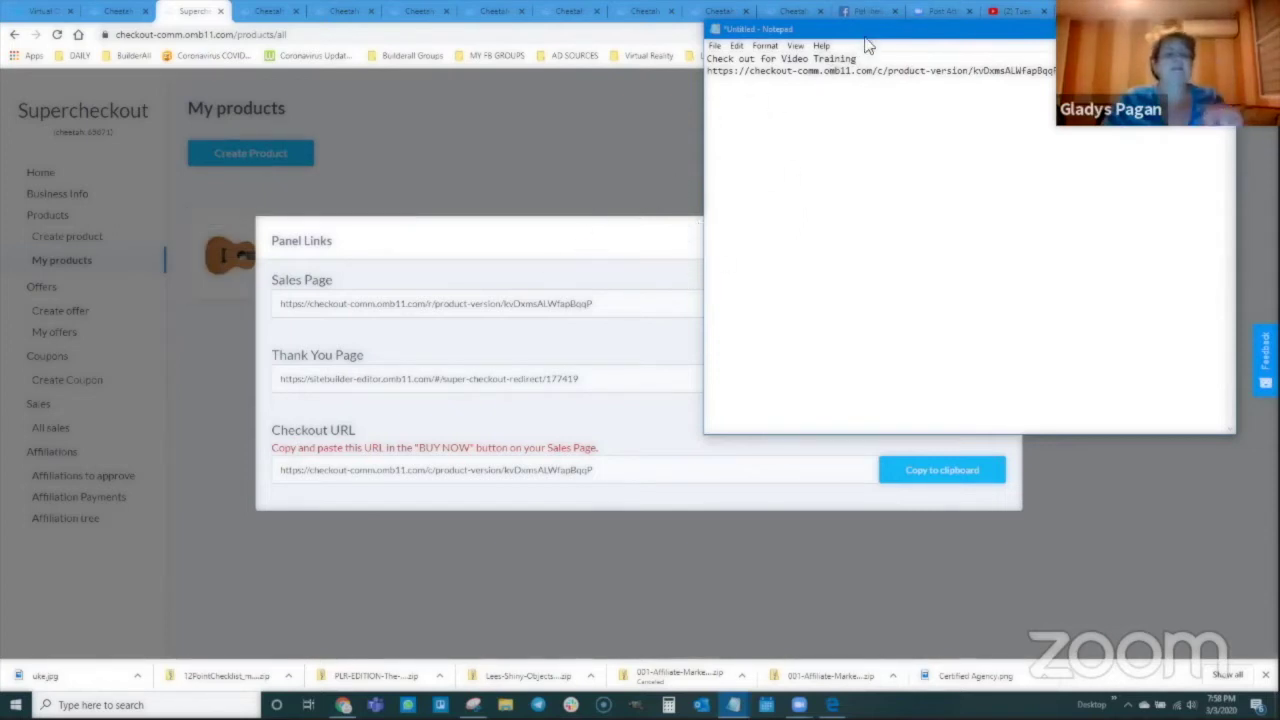
left_click_drag(862, 30, 887, 105)
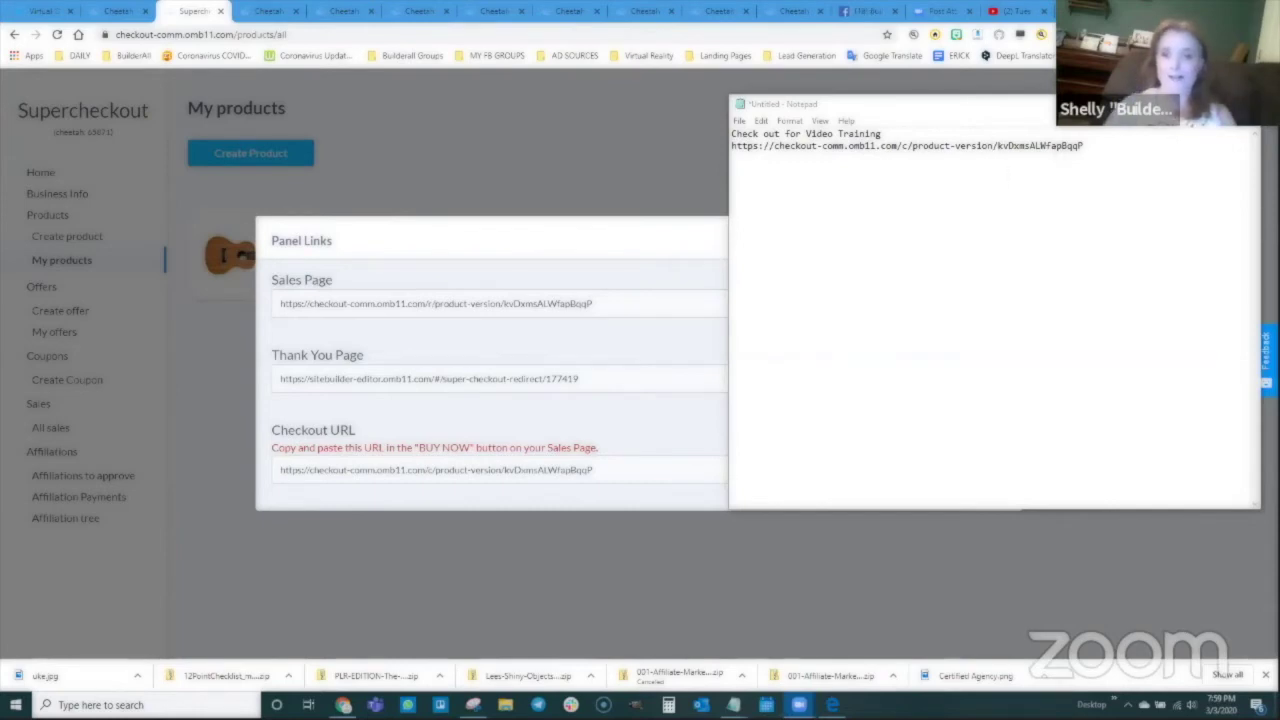
Step: Start a new product named One on One Uke Training, reusing the name as its description
left_click(1182, 104)
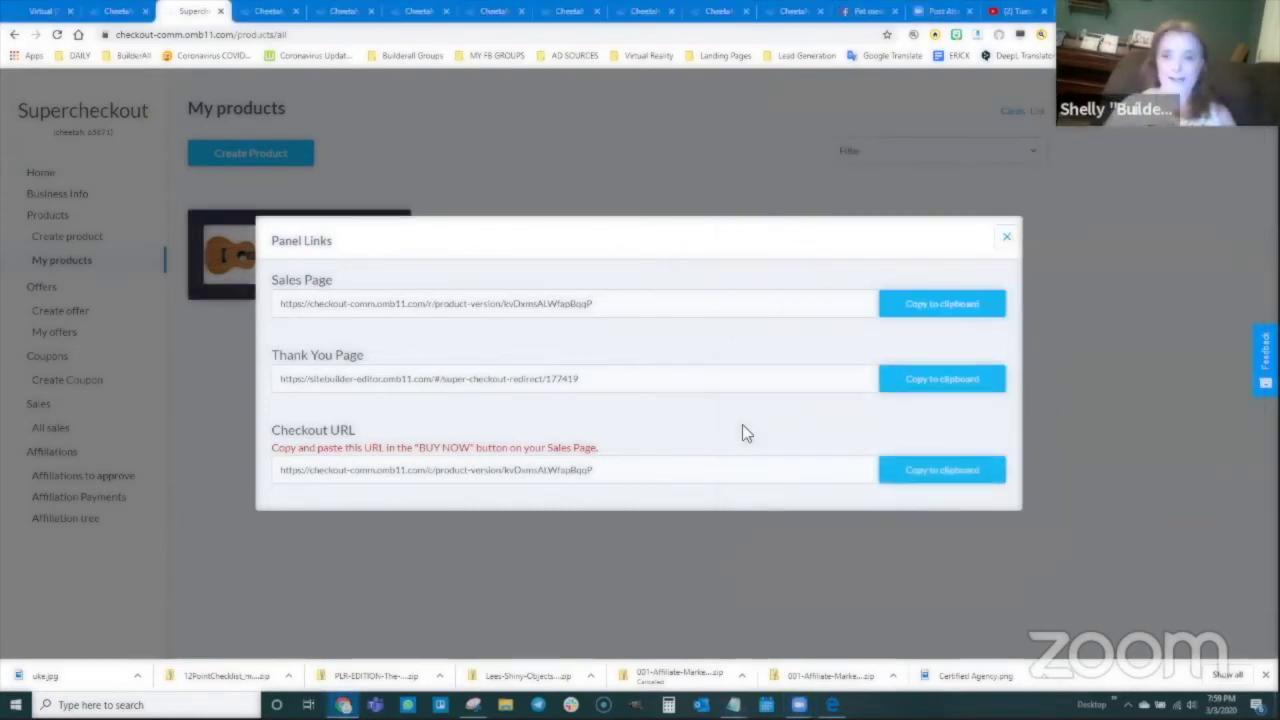
left_click(1007, 237)
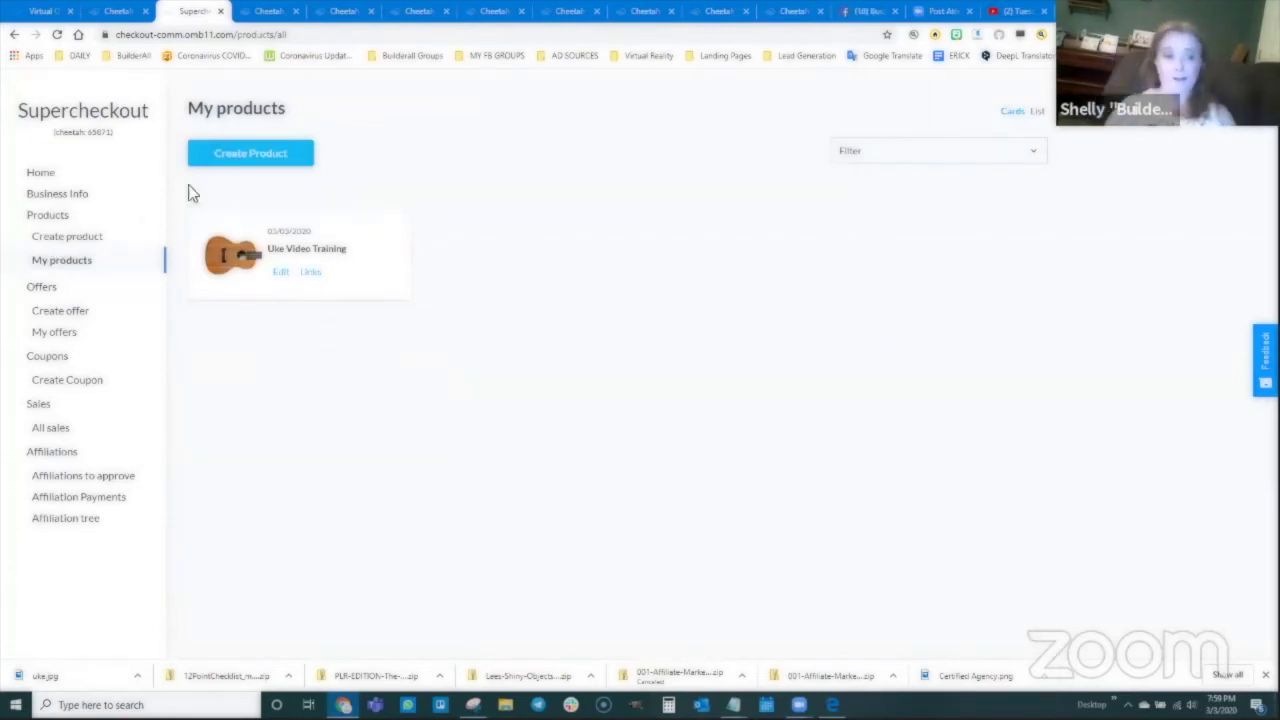
left_click(251, 160)
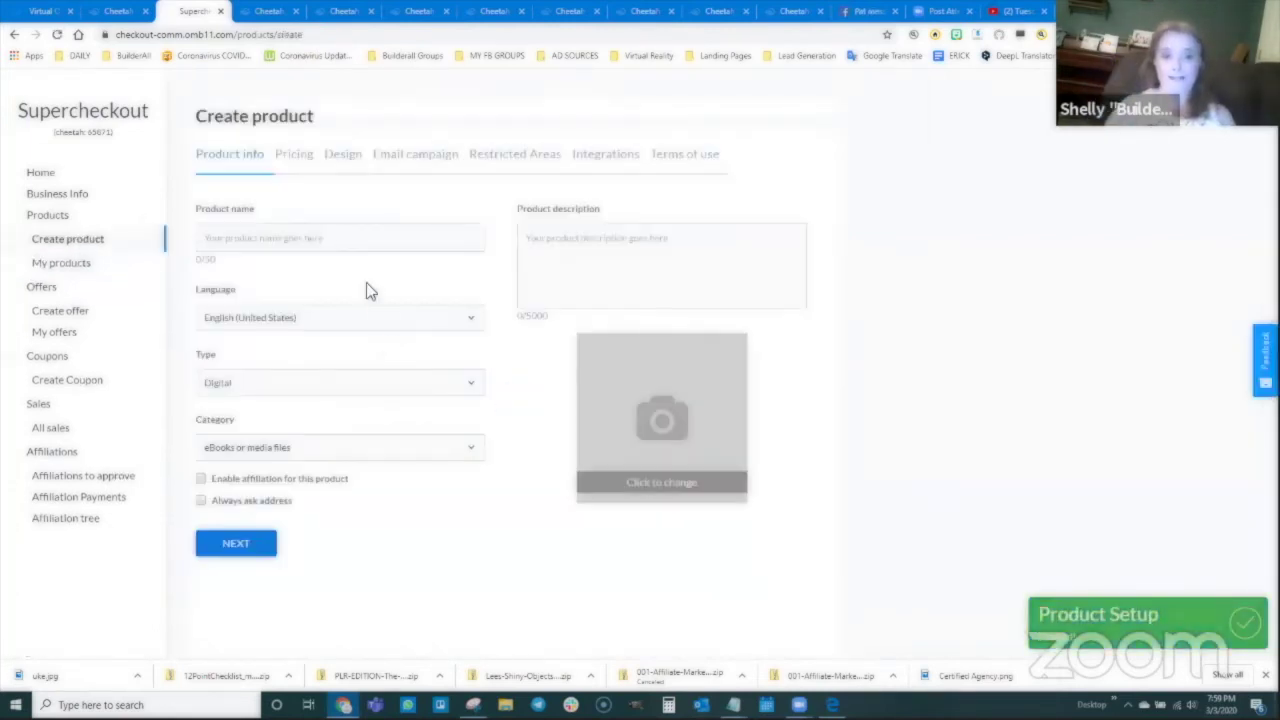
left_click(323, 246)
type("C")
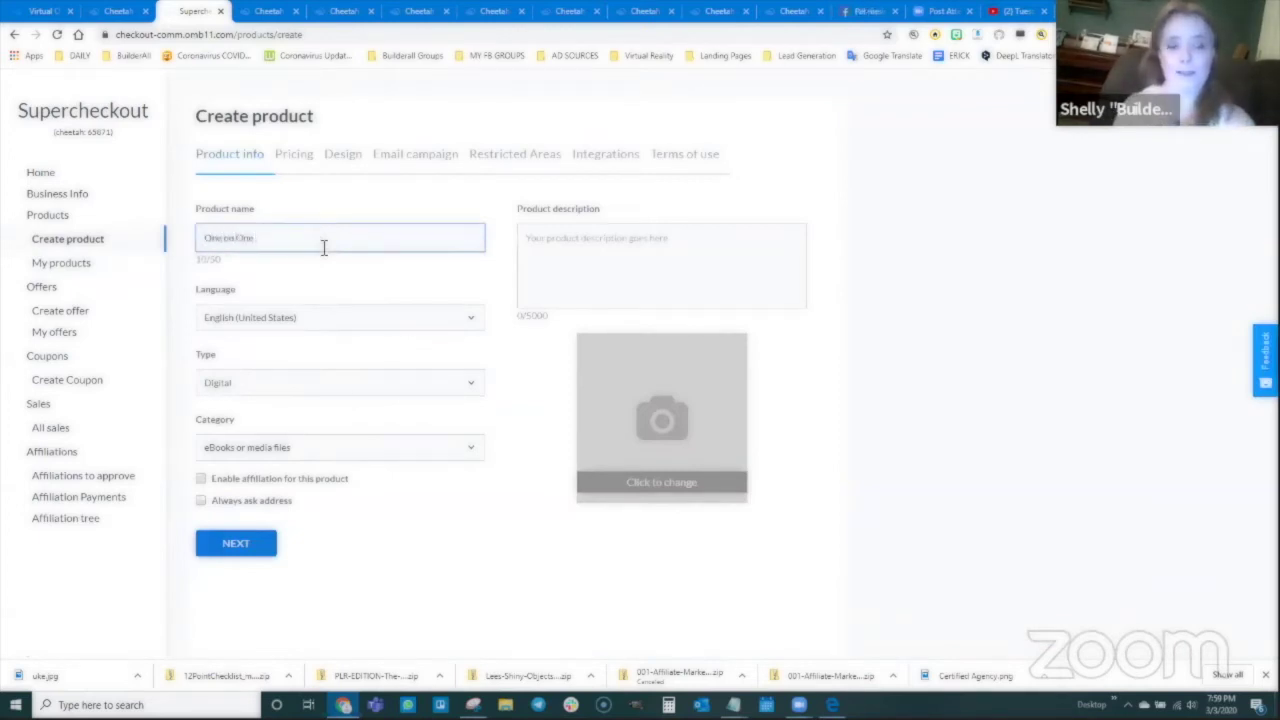
type("ne on One Uke Training")
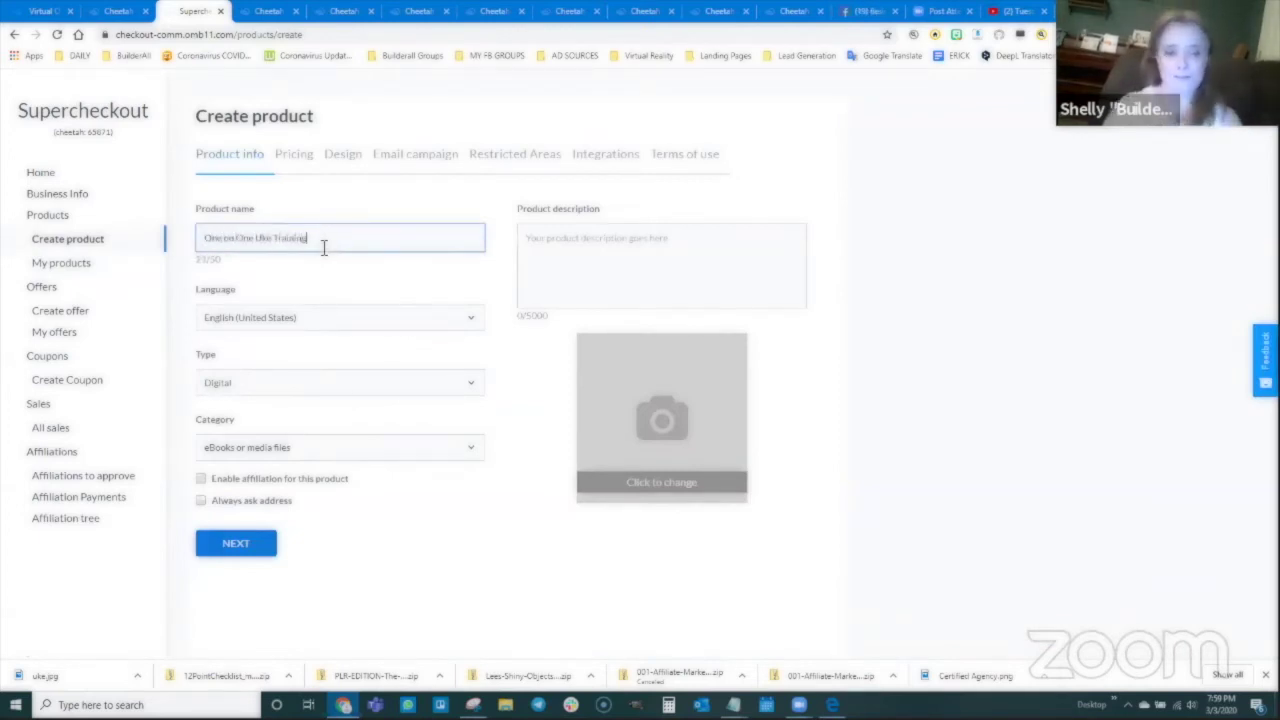
left_click_drag(325, 246, 208, 246)
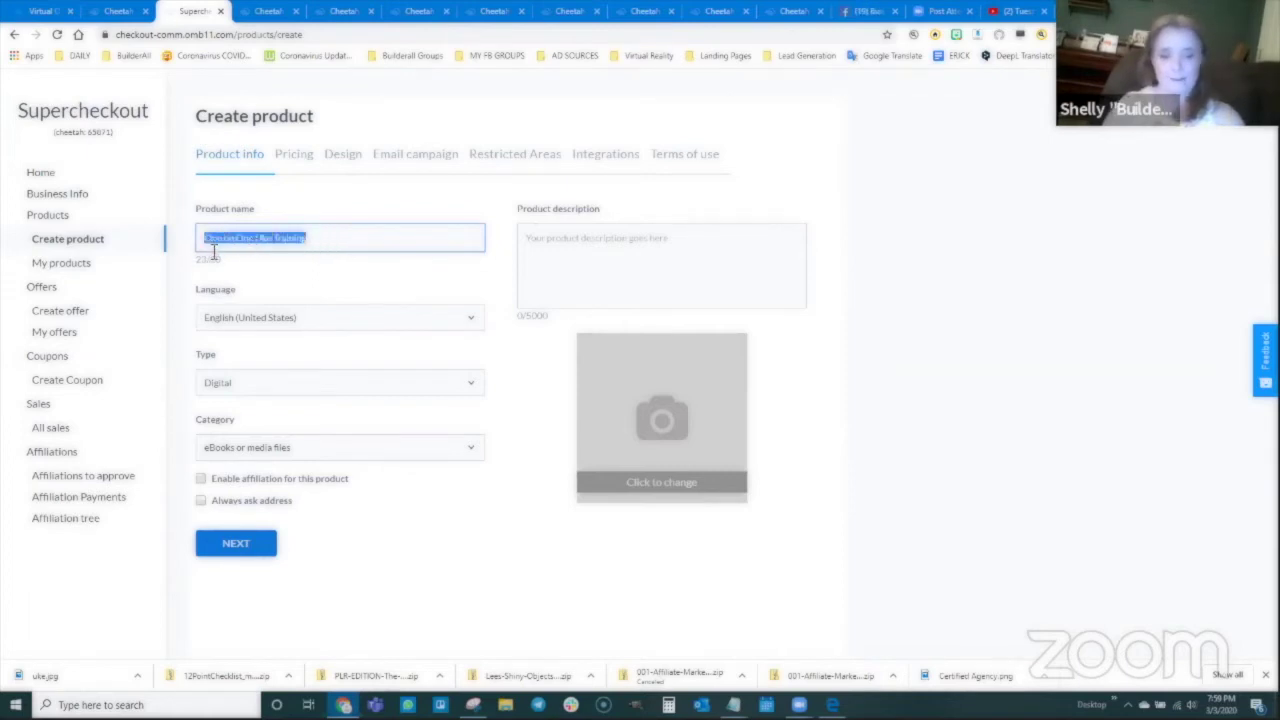
left_click(570, 238)
key("ctrl+v")
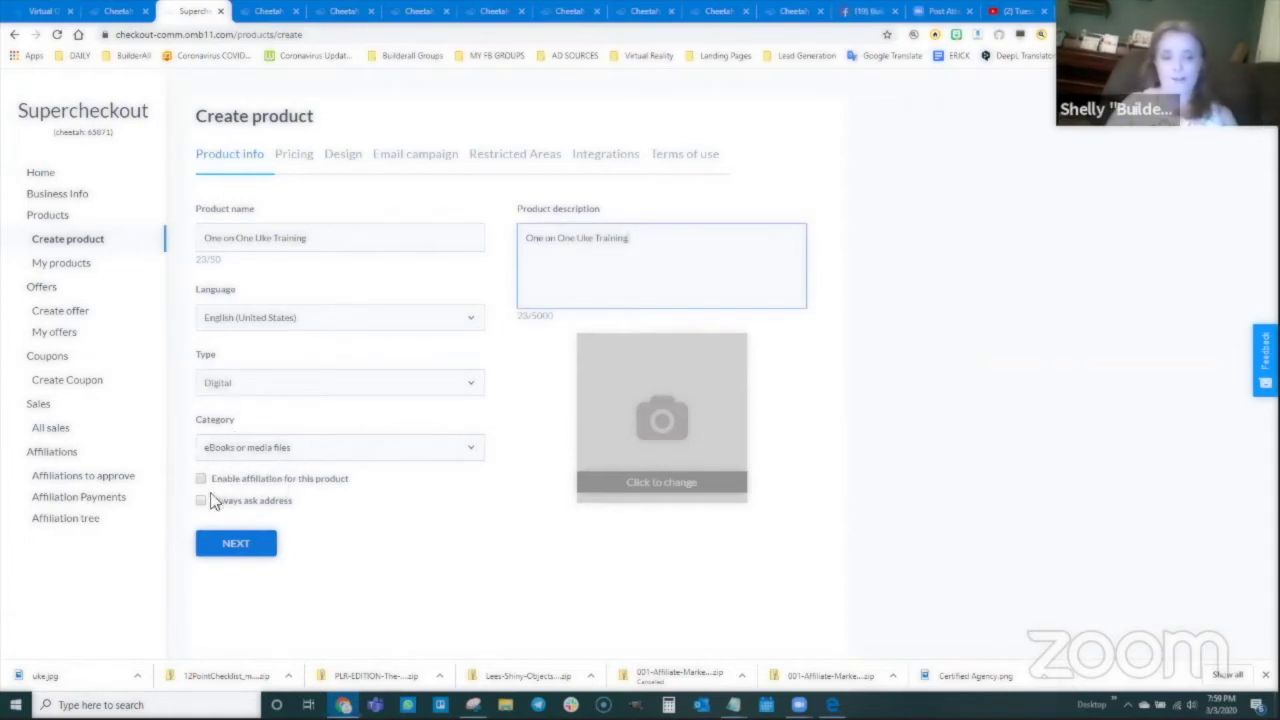
Step: Upload and crop uke.jpg as the product image, then continue to Pricing
left_click(657, 421)
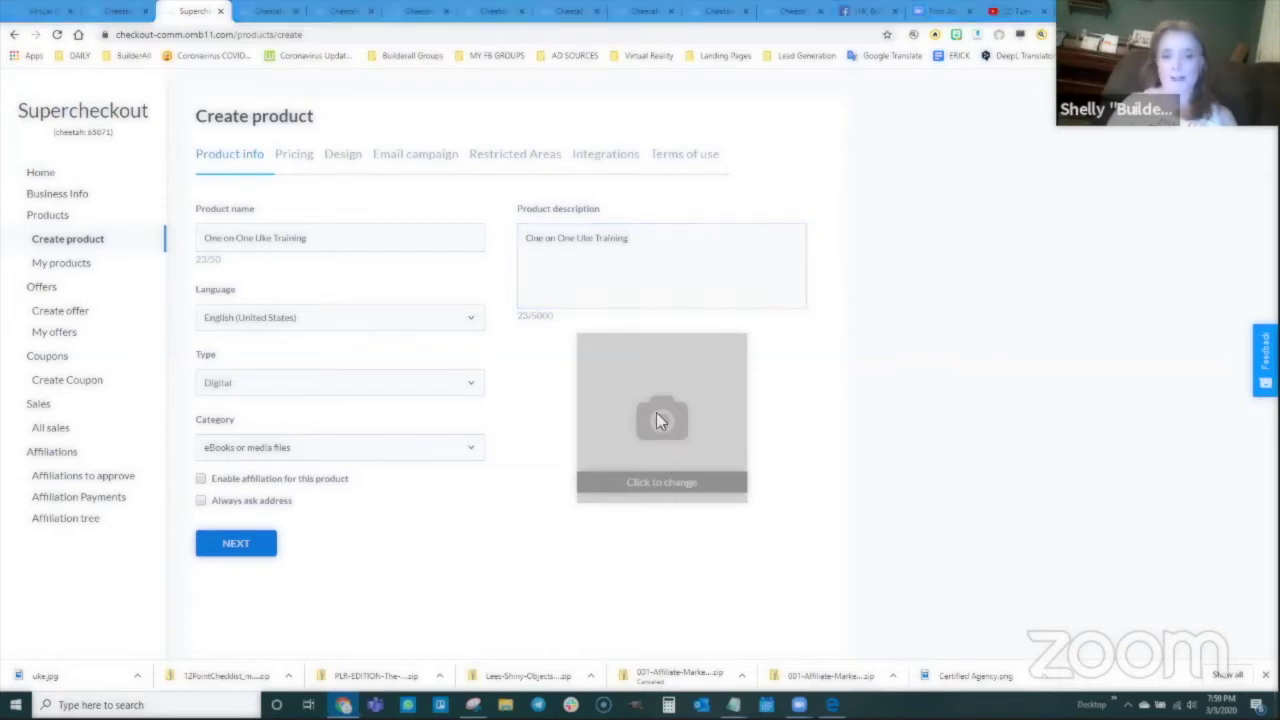
left_click(535, 320)
left_click(758, 545)
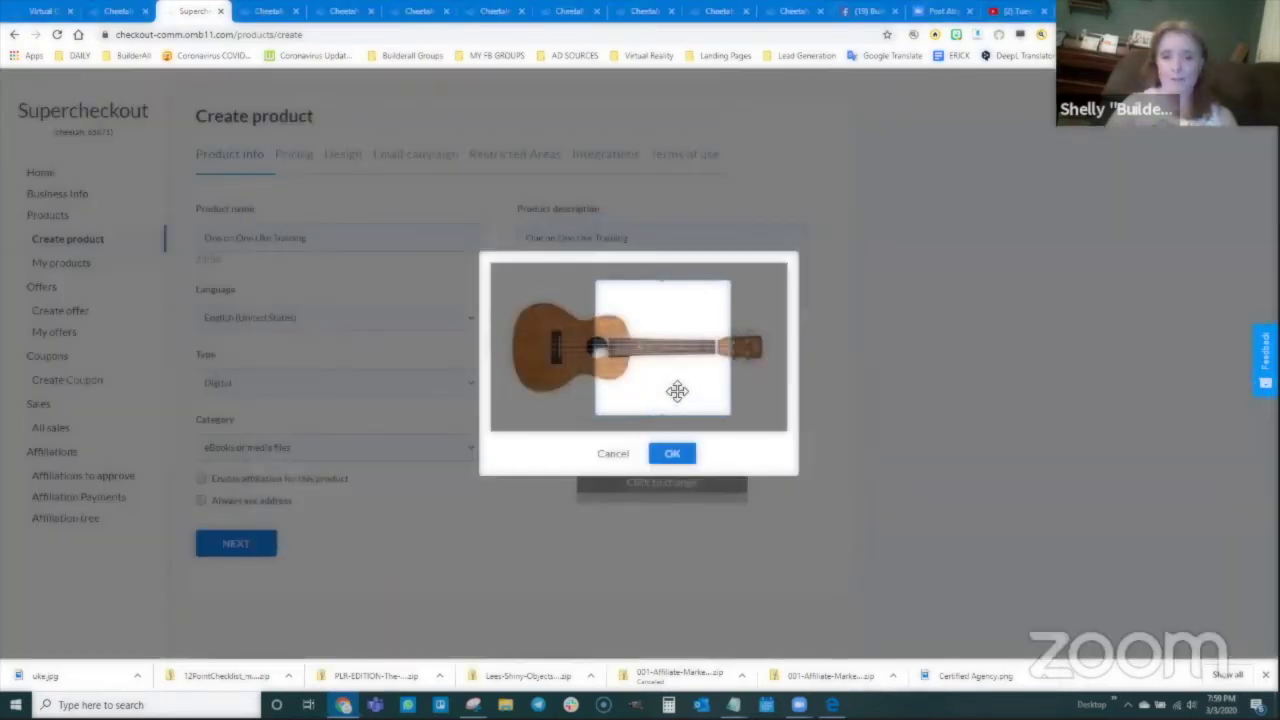
left_click_drag(677, 391, 719, 389)
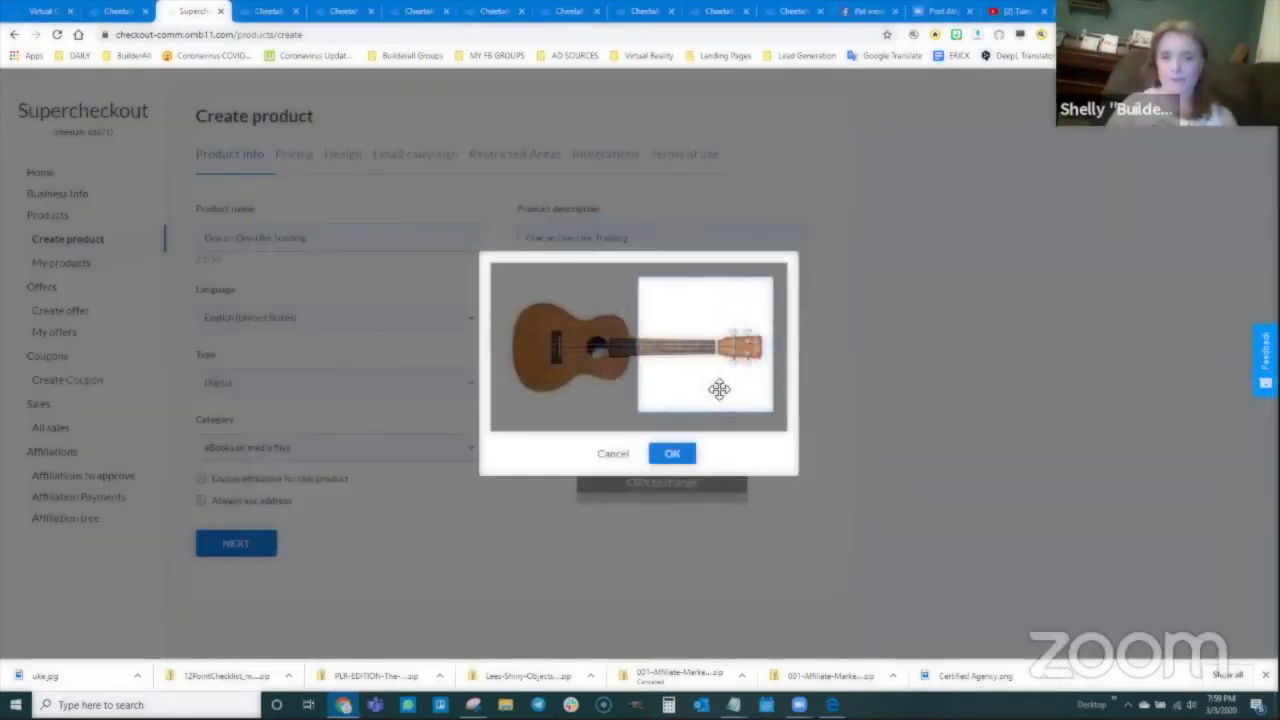
left_click(683, 452)
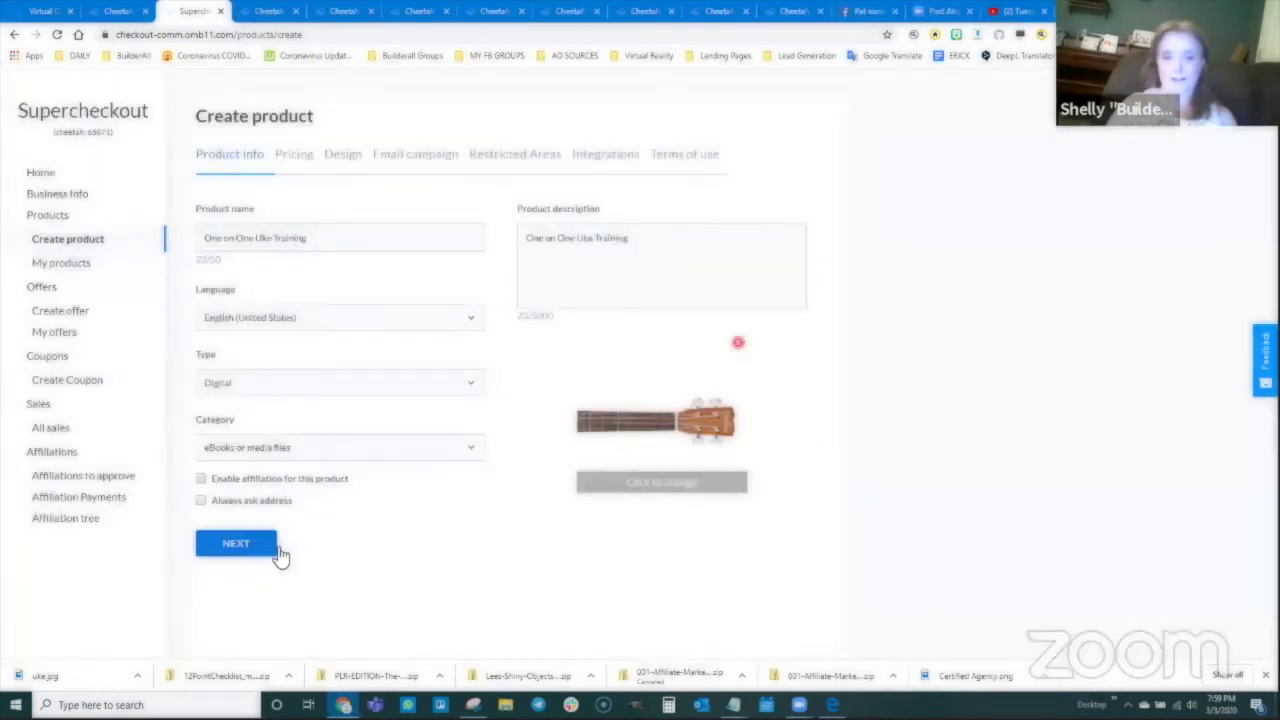
left_click(232, 546)
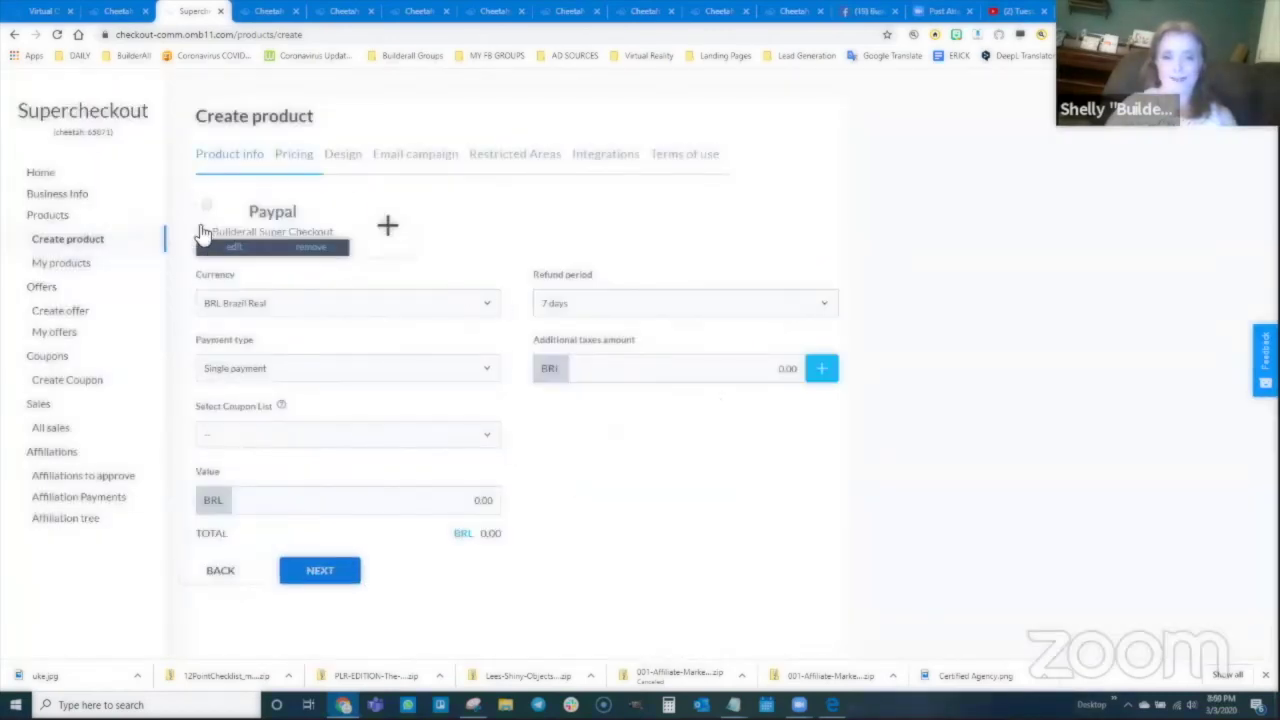
Step: Price One on One Uke Training at USD 0.05 and continue to checkout design
left_click(236, 305)
left_click(282, 336)
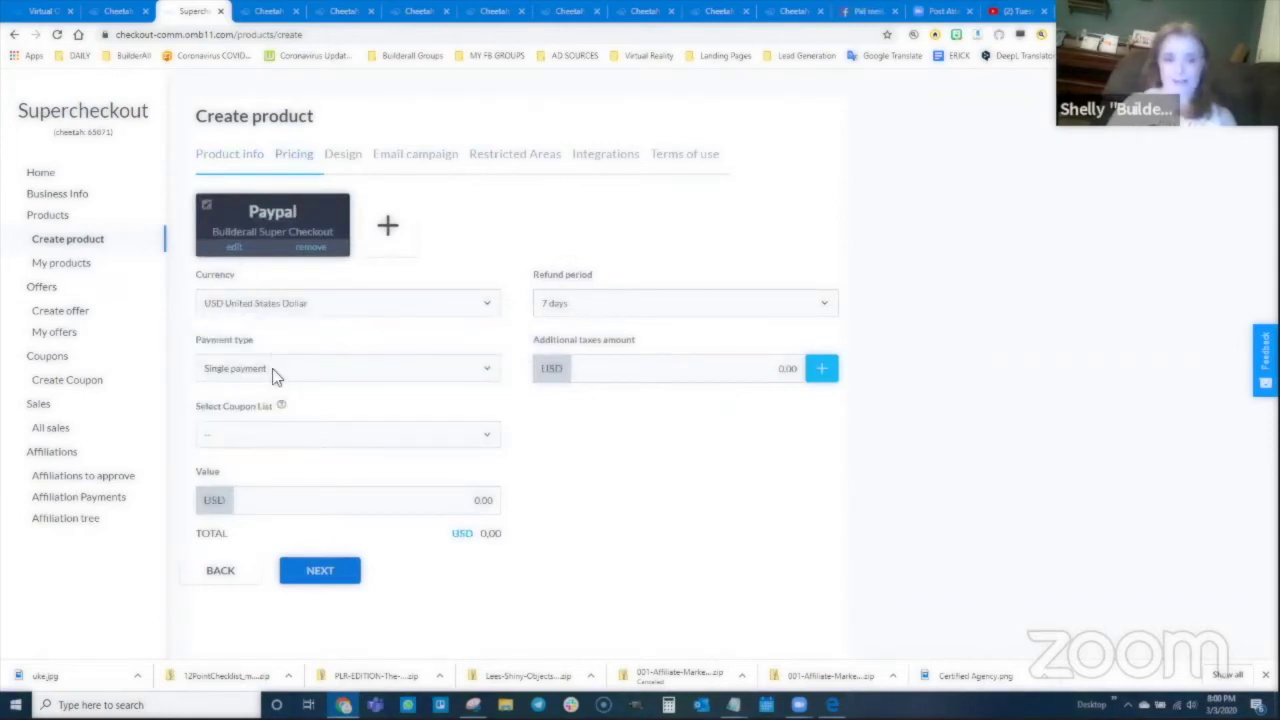
left_click(431, 502)
type("5")
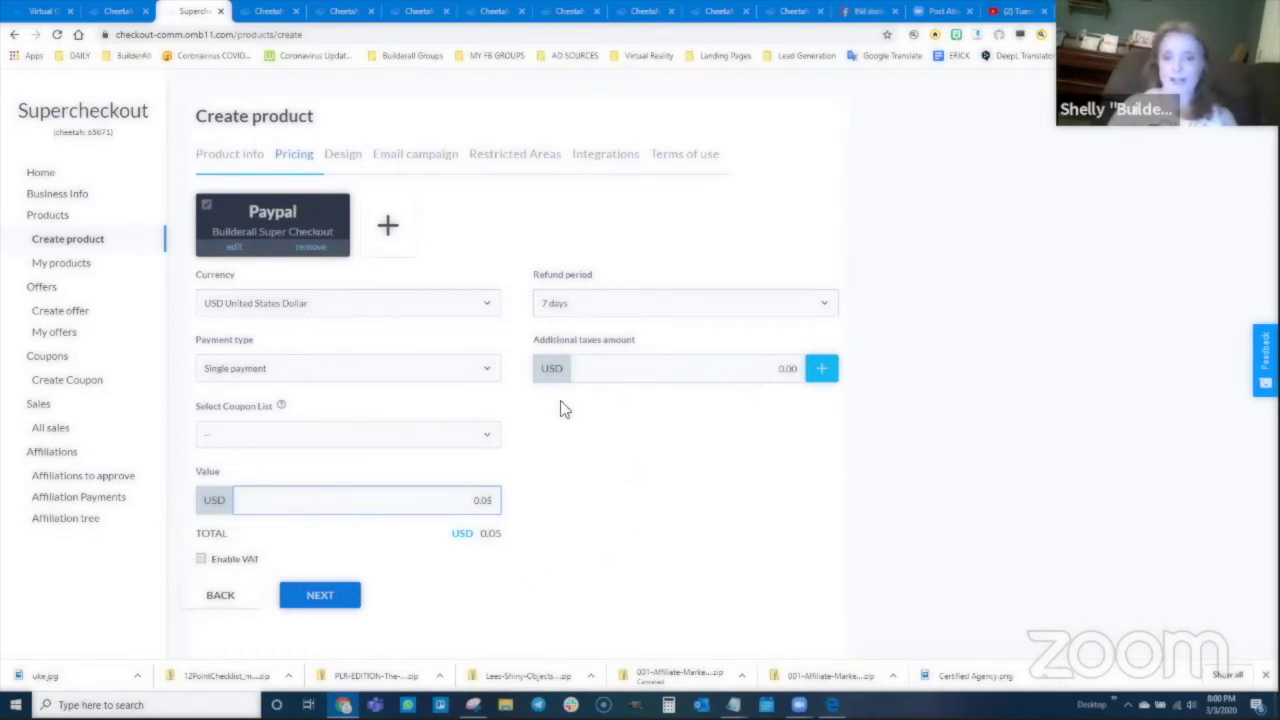
left_click(340, 594)
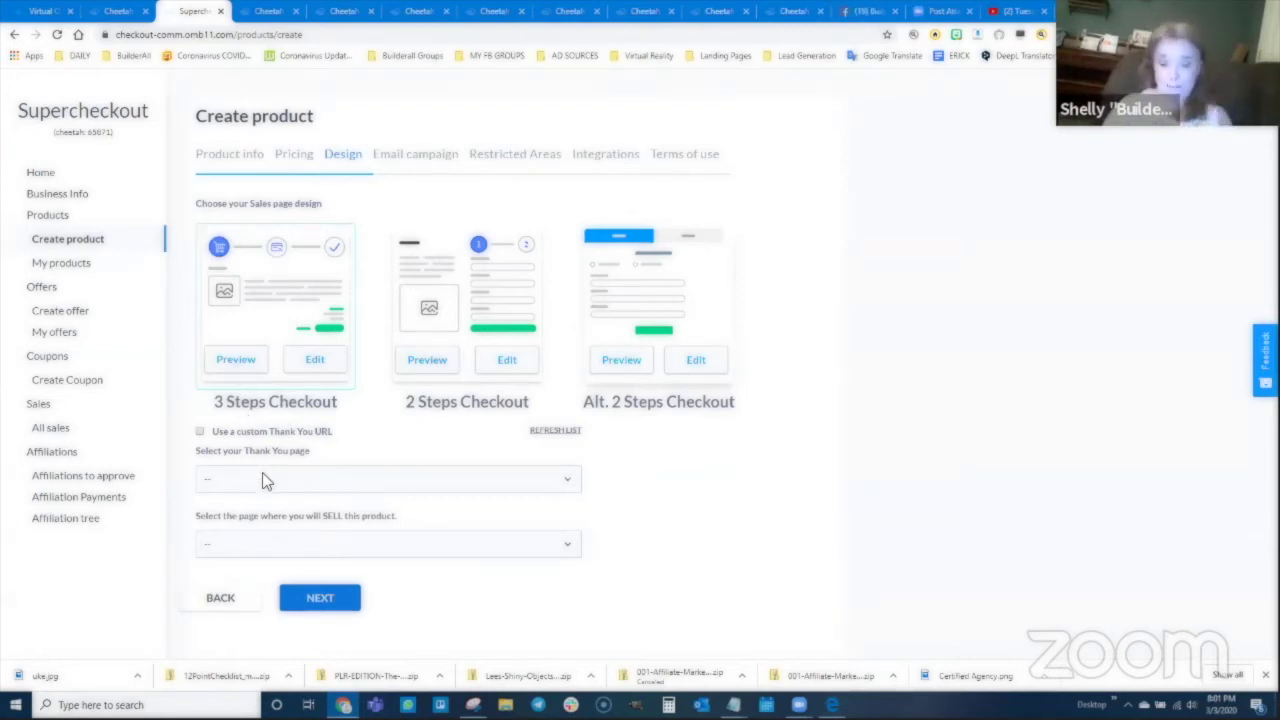
Step: Set the thank-you page to Thank You - Member Access Page and the sales page to One on One Training Sales Page
left_click(236, 486)
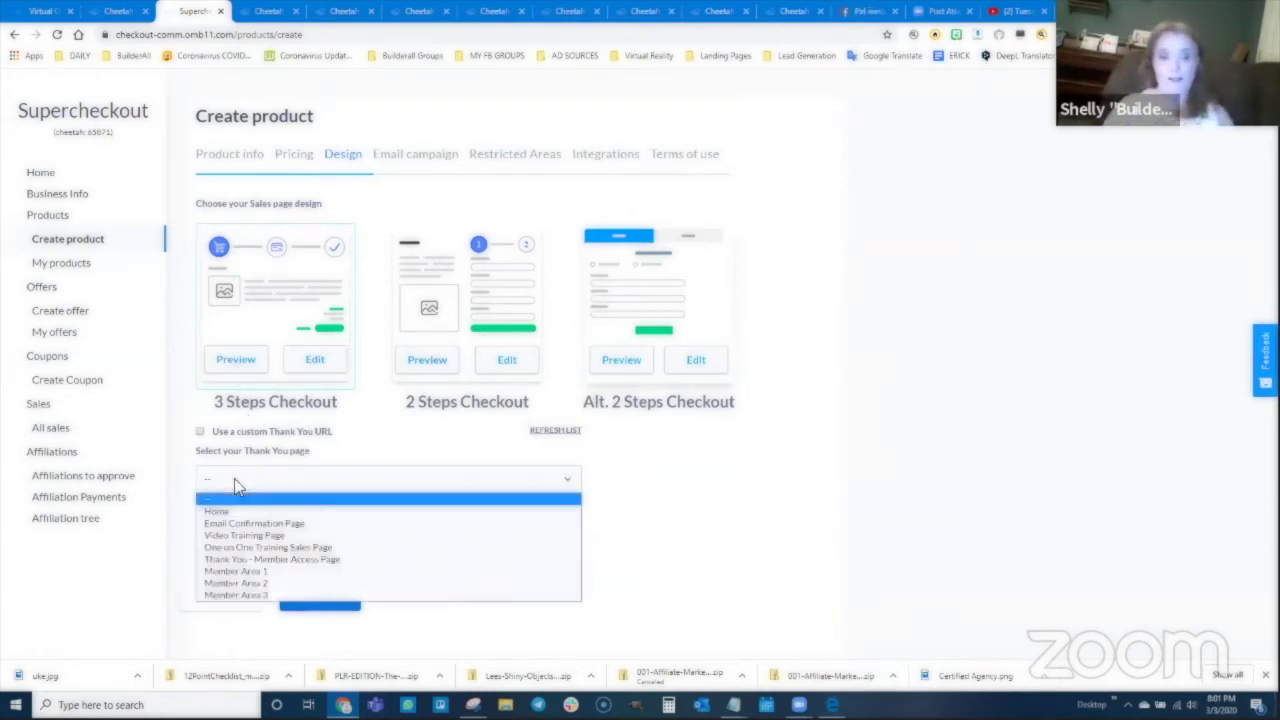
left_click(258, 562)
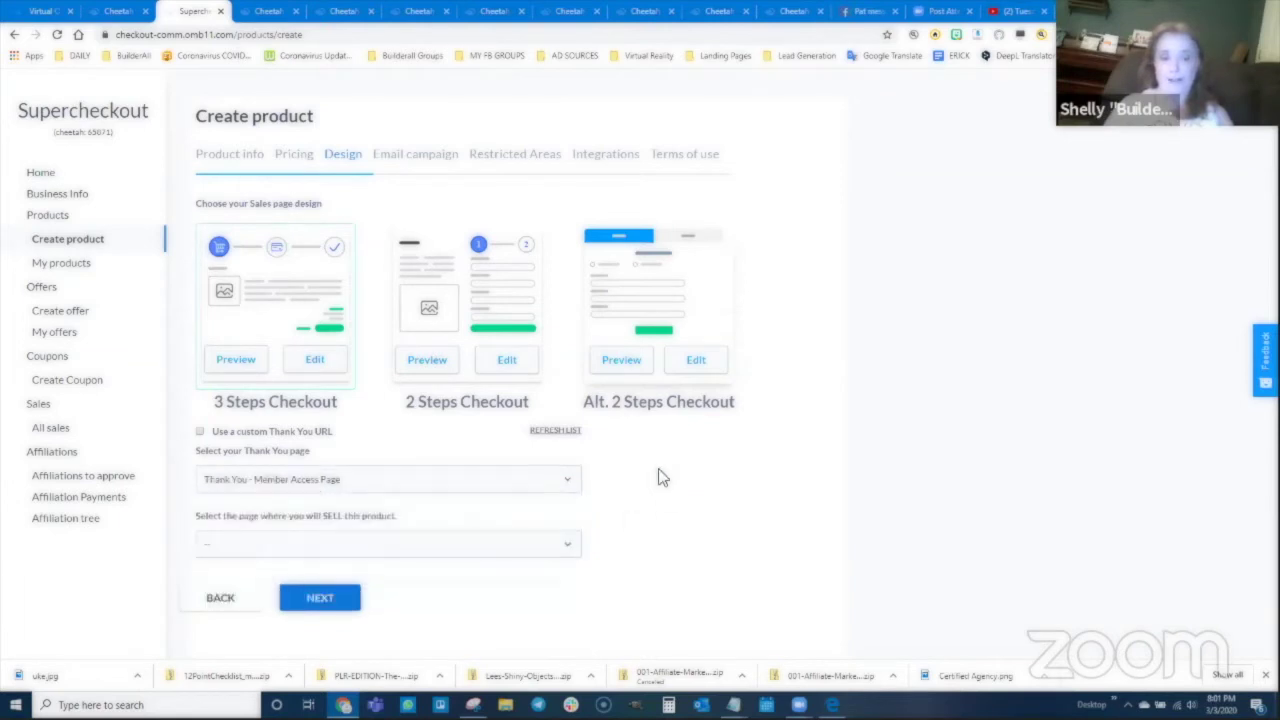
left_click(257, 548)
left_click(245, 613)
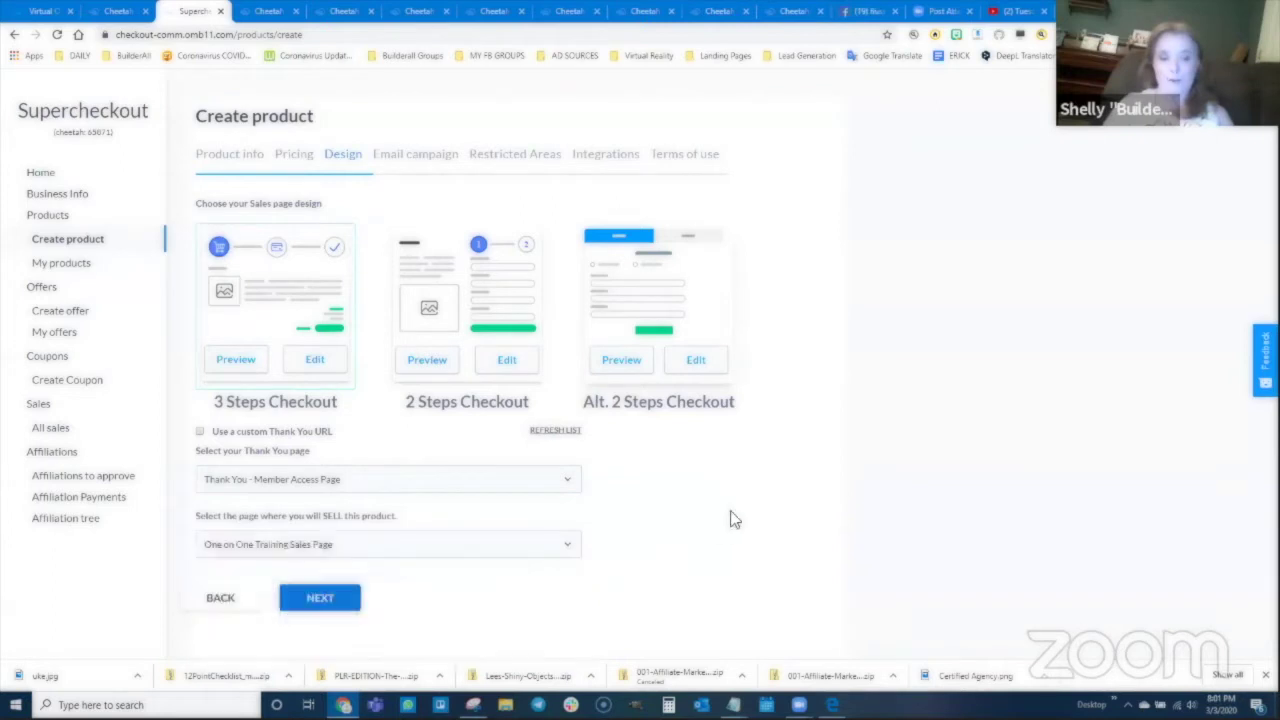
left_click(320, 598)
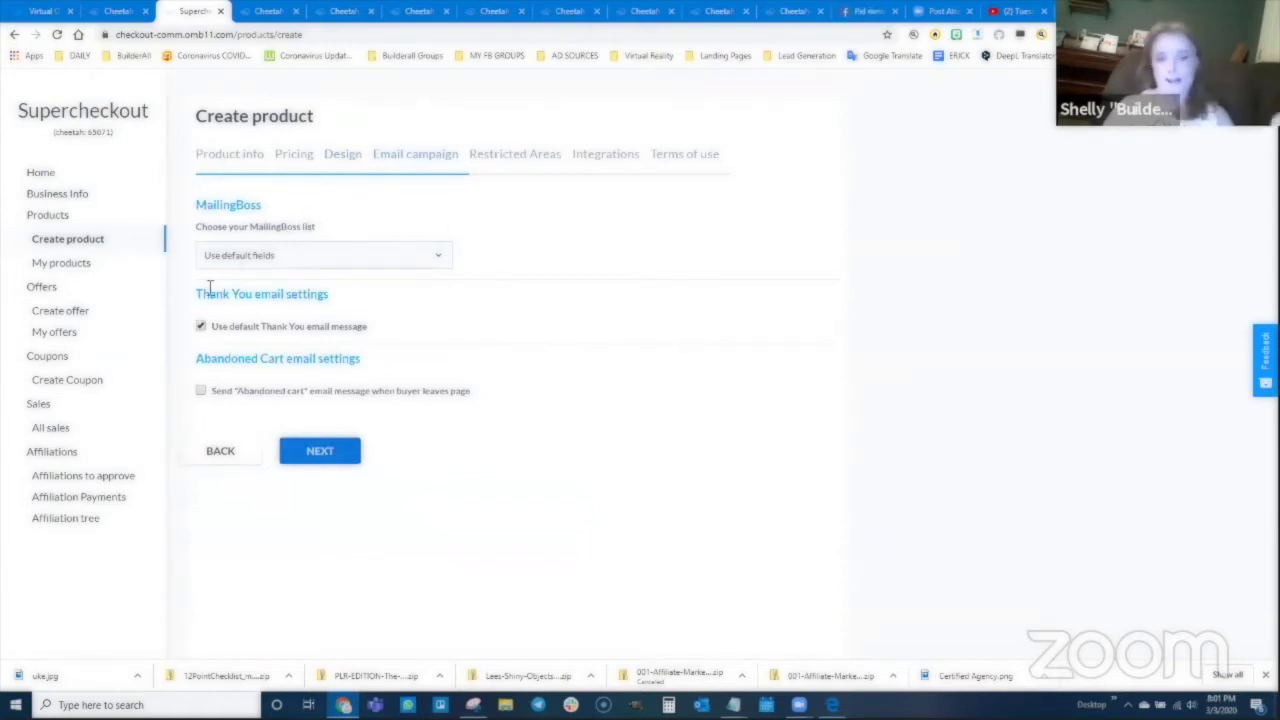
Step: Keep the default Thank You email and pass through the Restricted Areas and Integrations steps
left_click(200, 325)
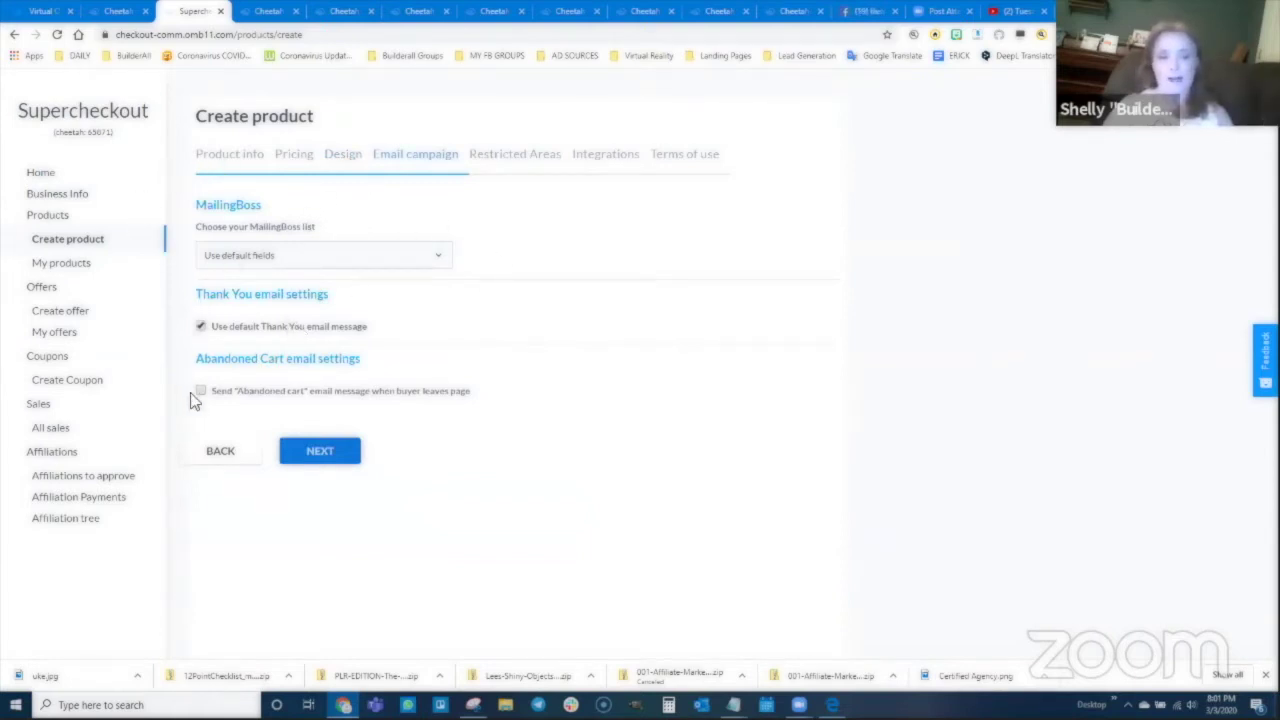
left_click(320, 452)
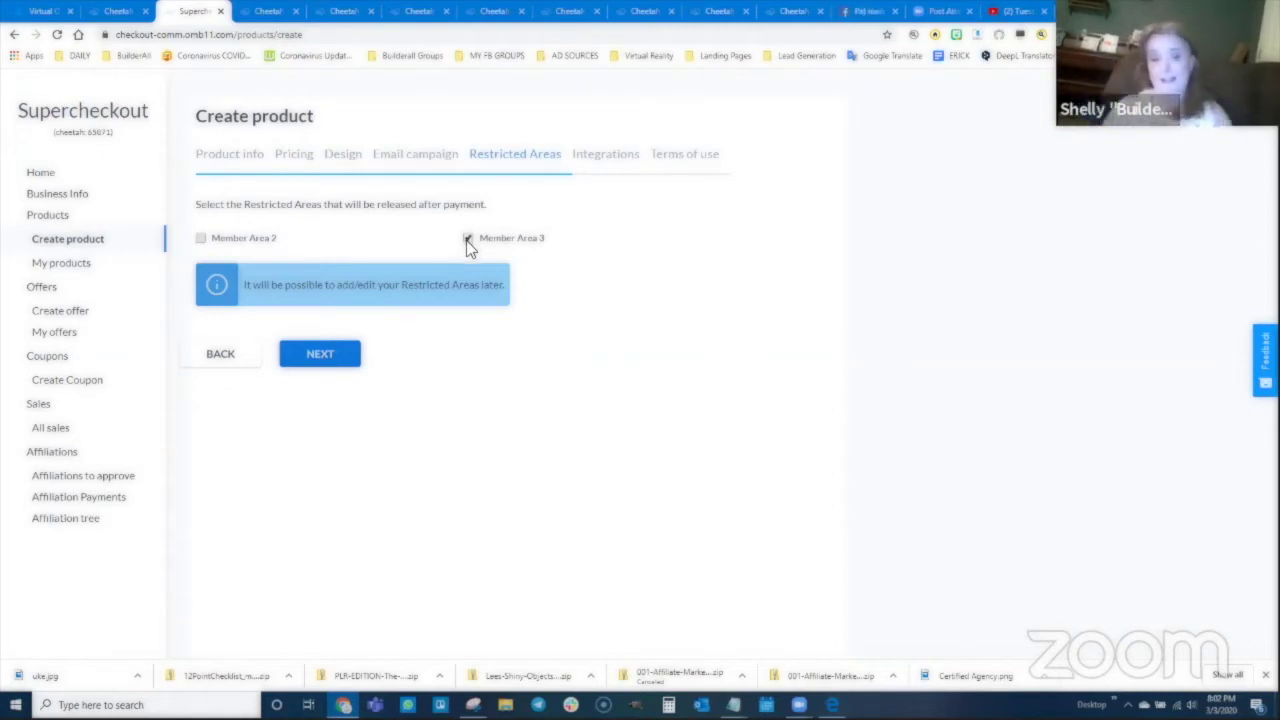
left_click(322, 356)
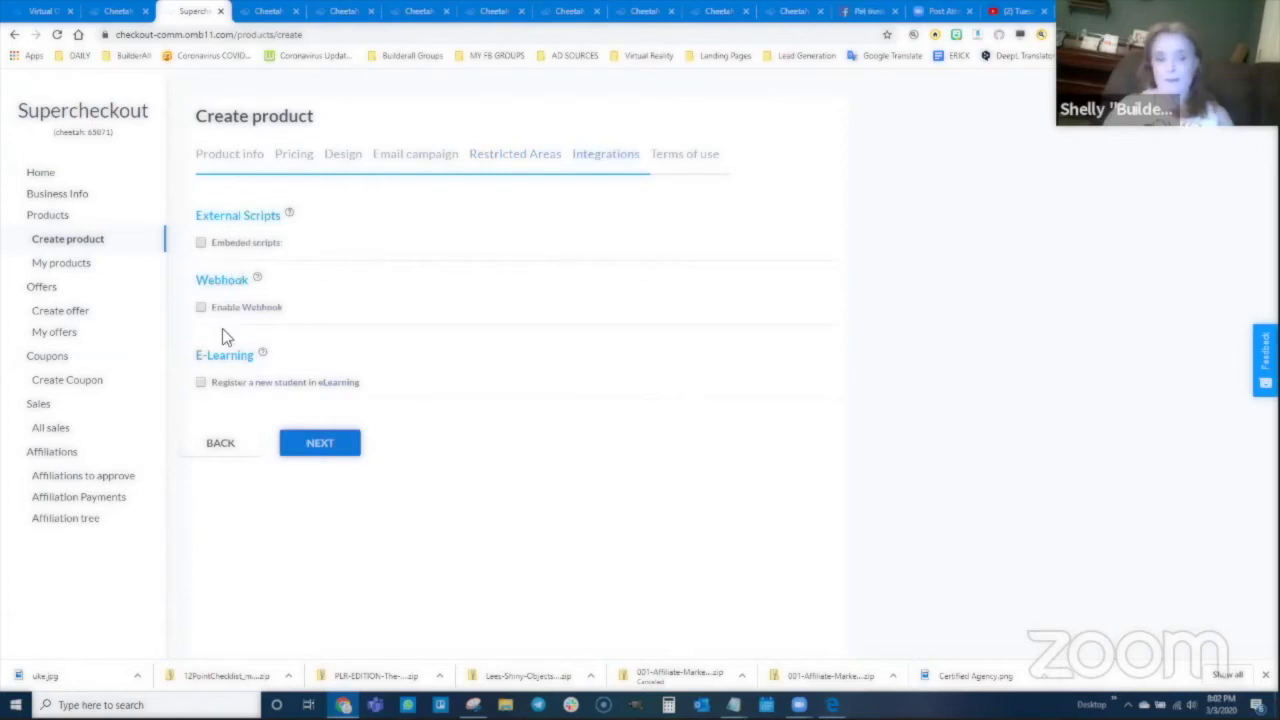
left_click(319, 447)
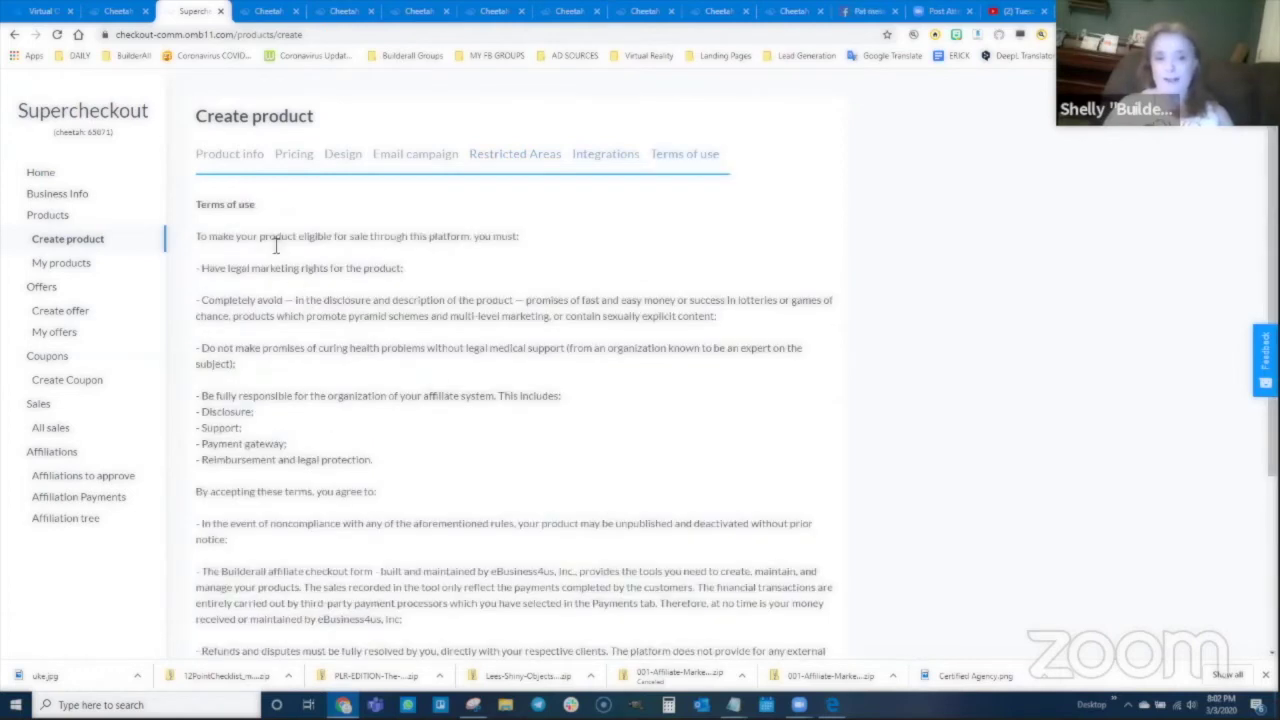
Step: Accept the terms of use and create the One on One Uke Training product
scroll(318, 380, "down", 5)
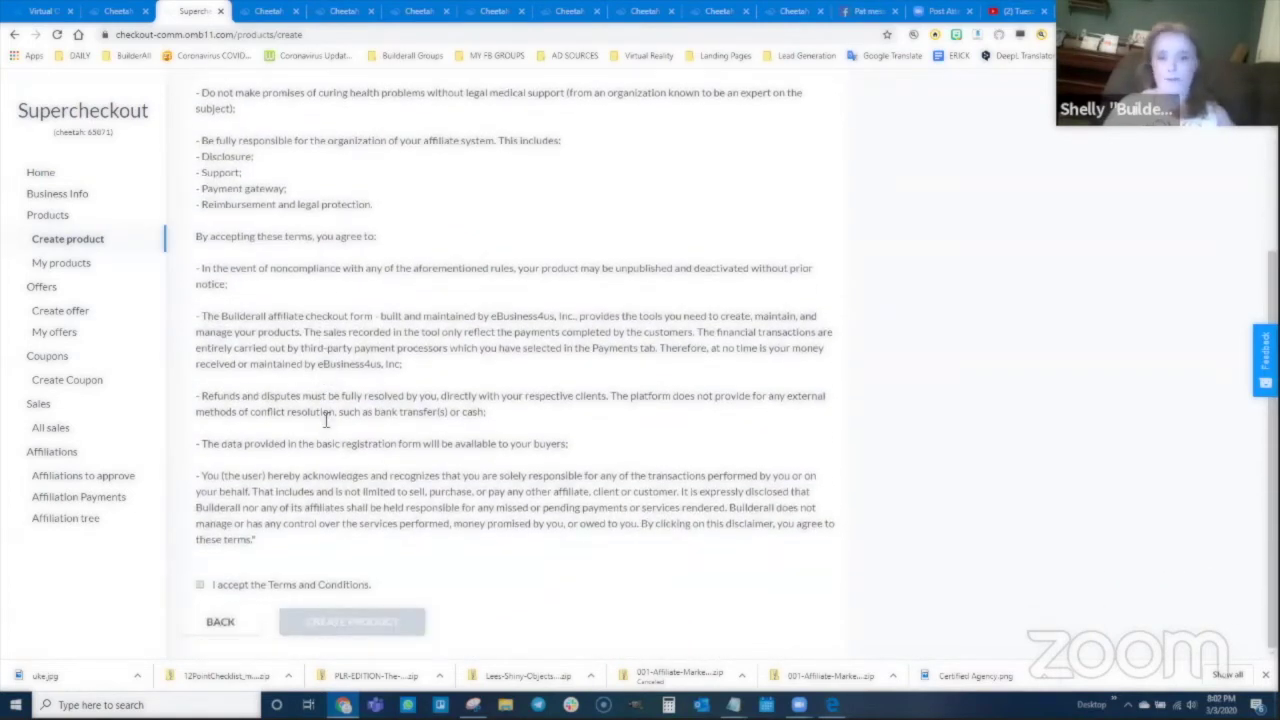
left_click(200, 585)
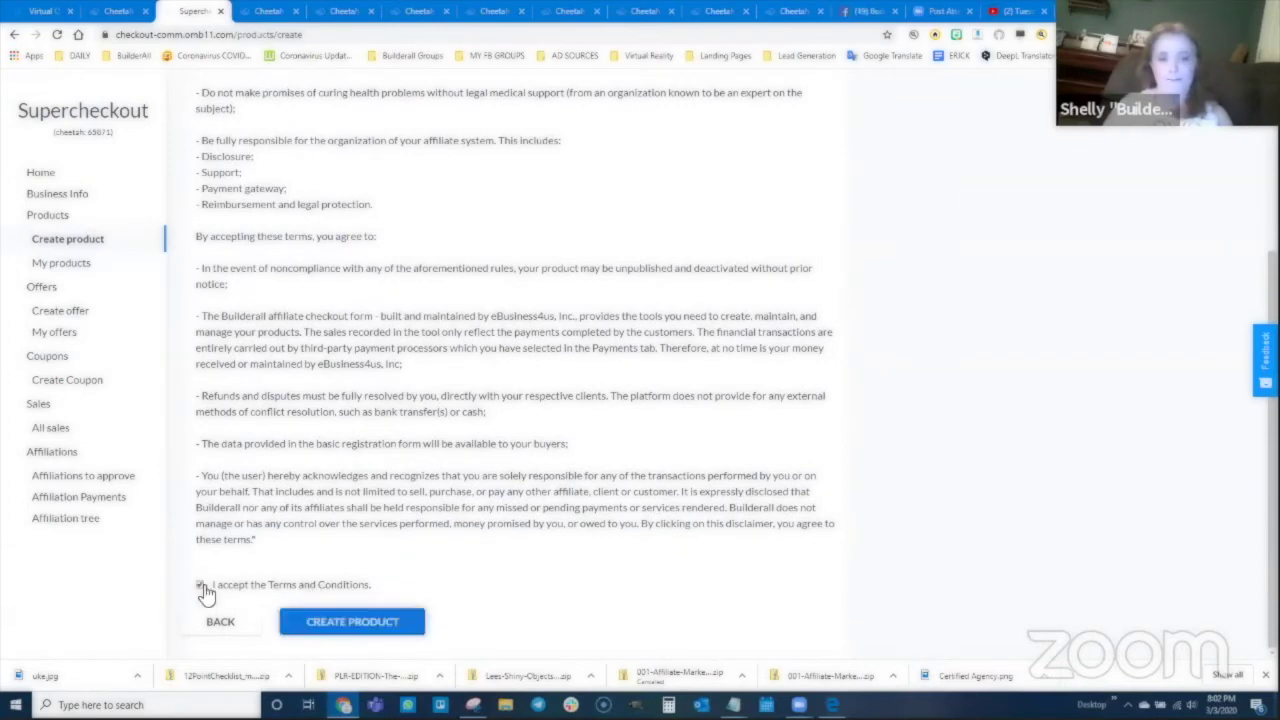
left_click(310, 622)
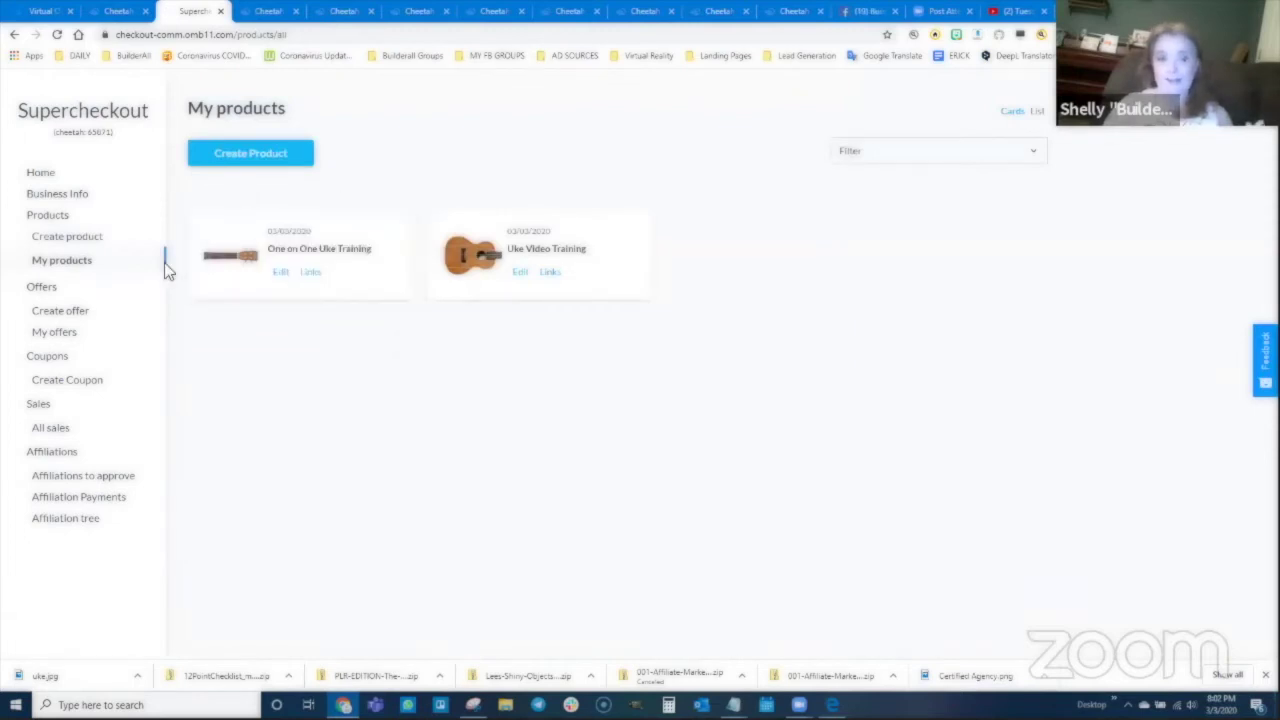
Step: Copy the product's checkout URL into Notepad under the label 'Check for ONe on One Training'
left_click(311, 280)
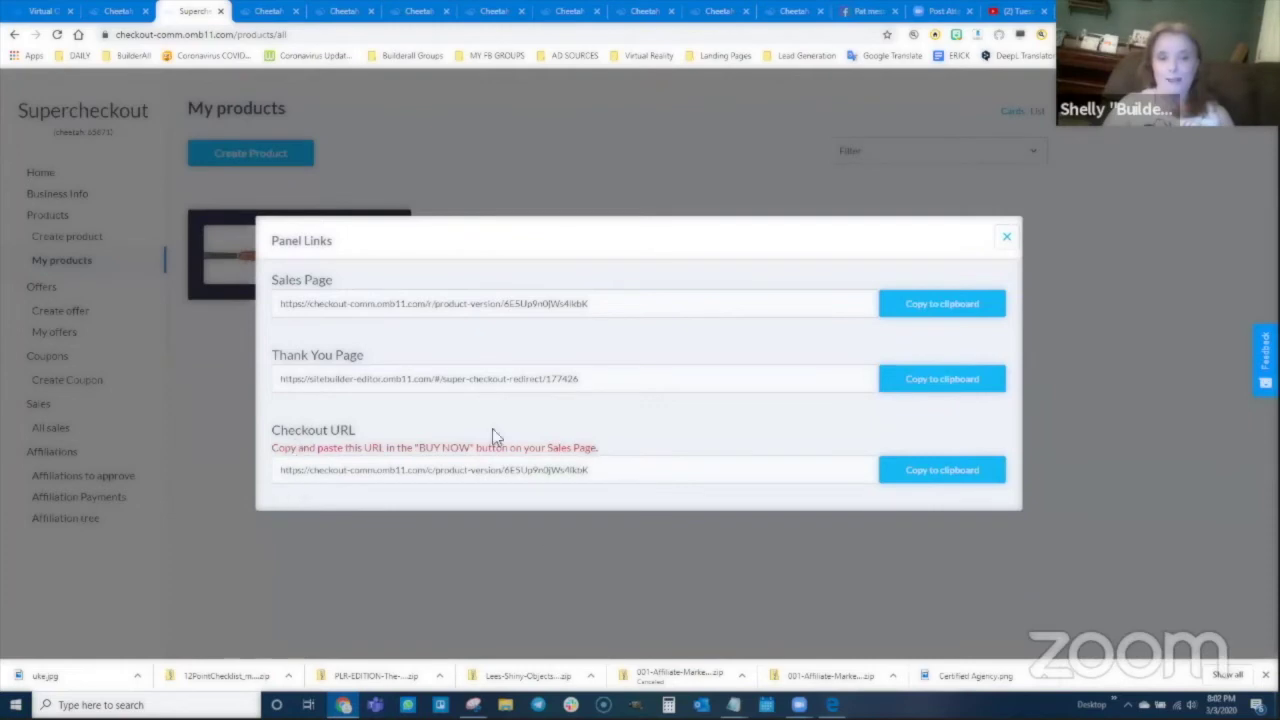
left_click(960, 476)
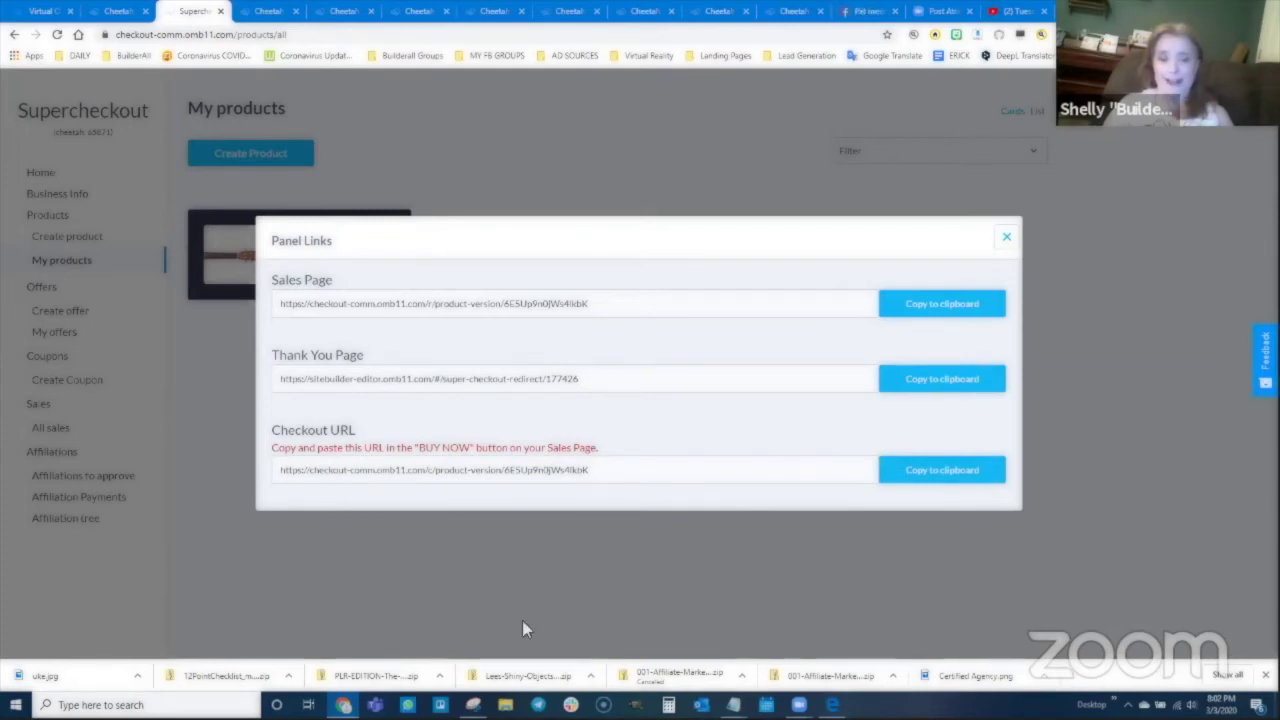
left_click(733, 704)
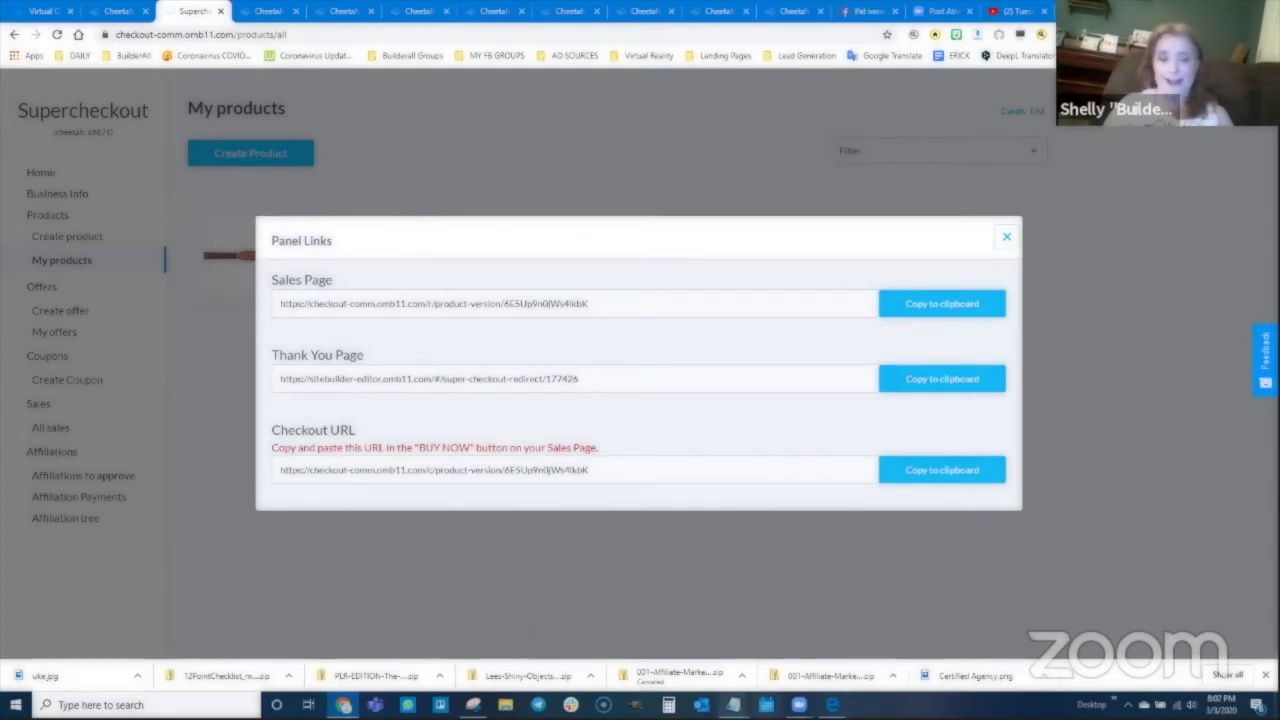
left_click(787, 649)
type("Check for ")
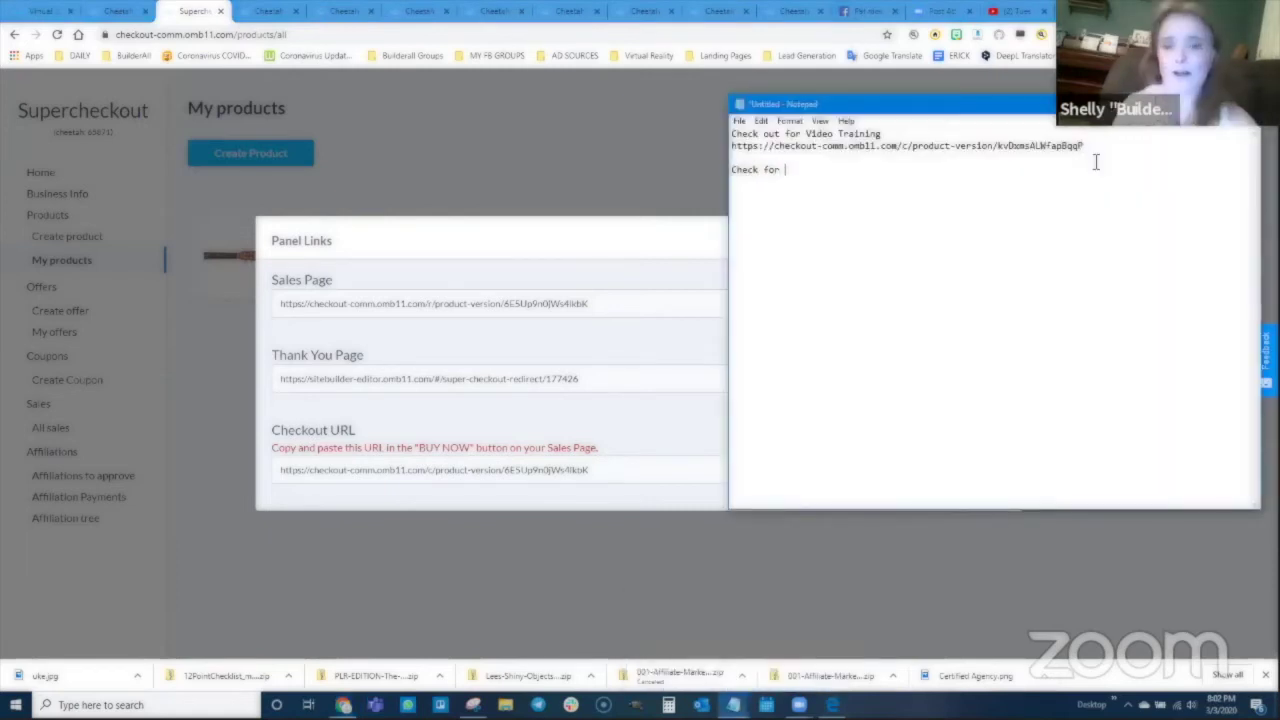
type("ONe on On")
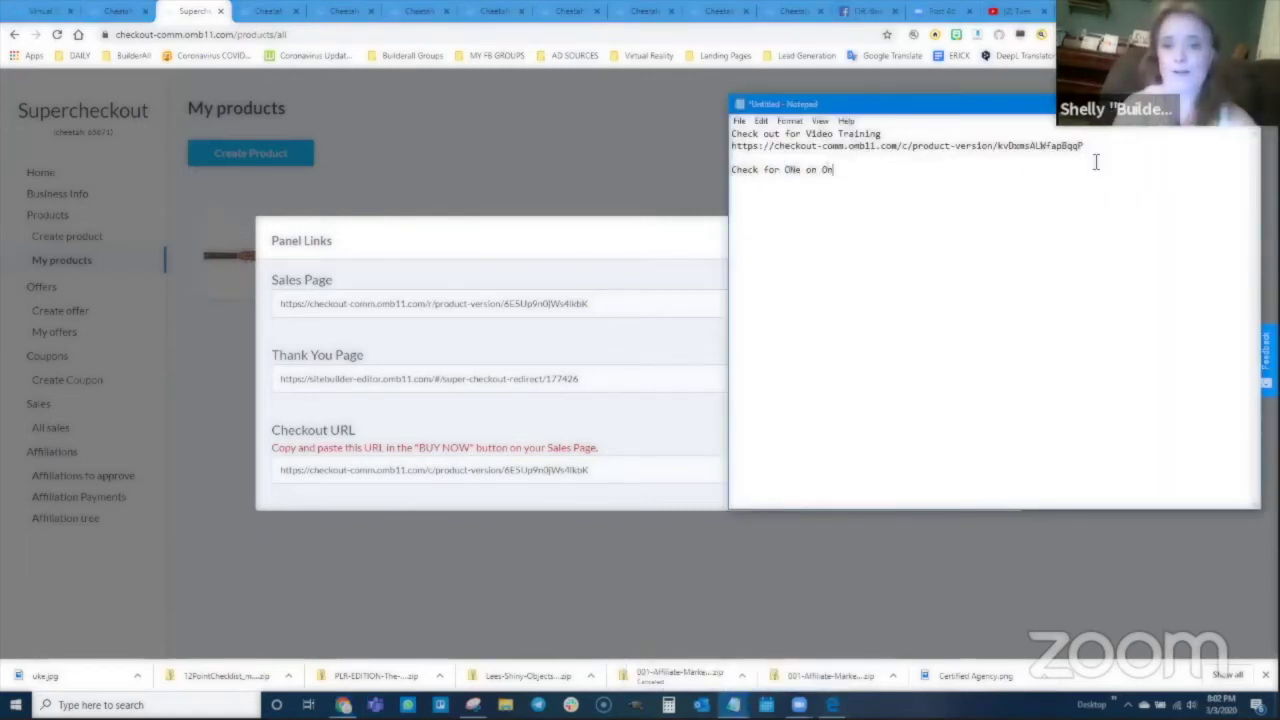
type("e Training")
key("Return")
type("https://checkout-comm.omb11.com/c/product-version/6E5Up9n0jWs4lkbK")
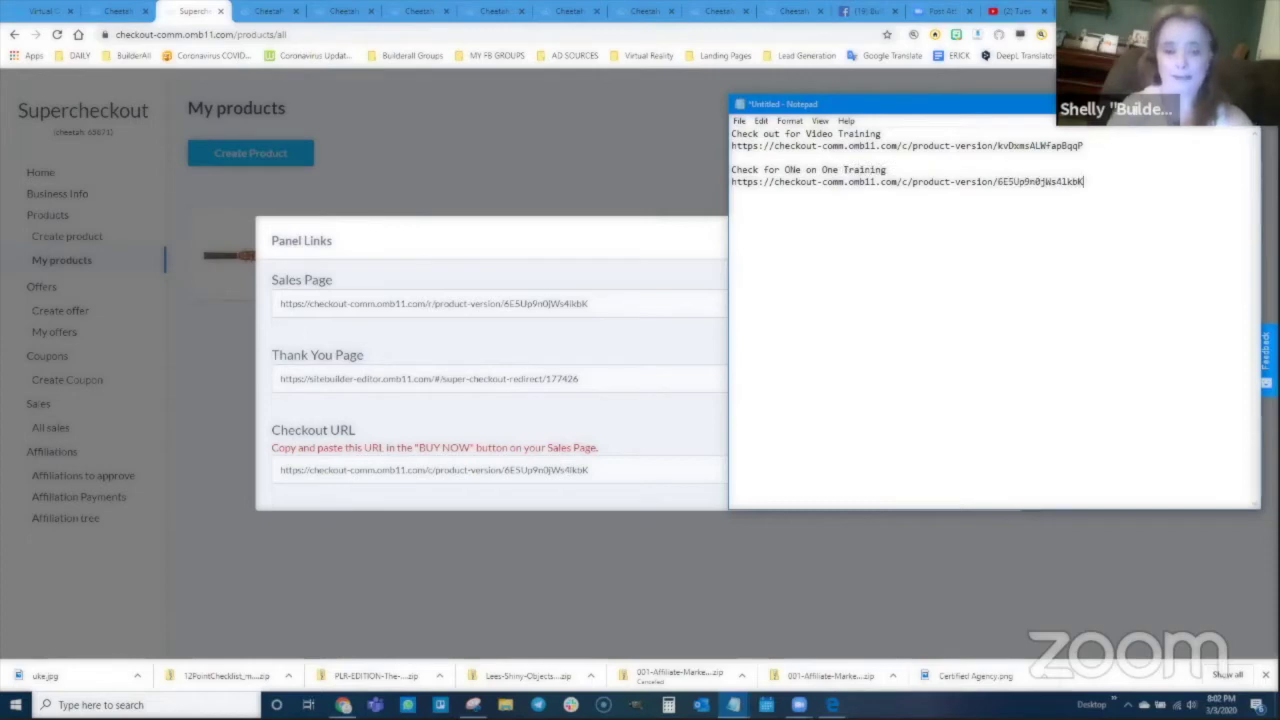
left_click(700, 431)
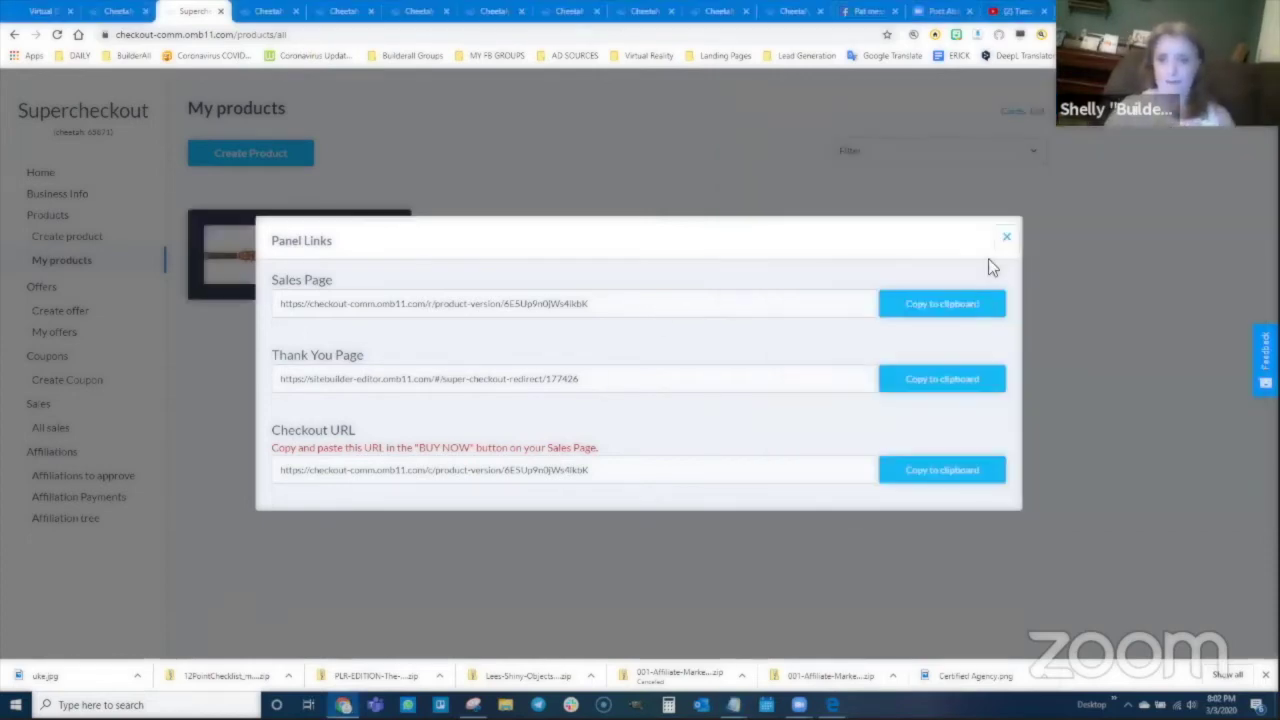
key("Escape")
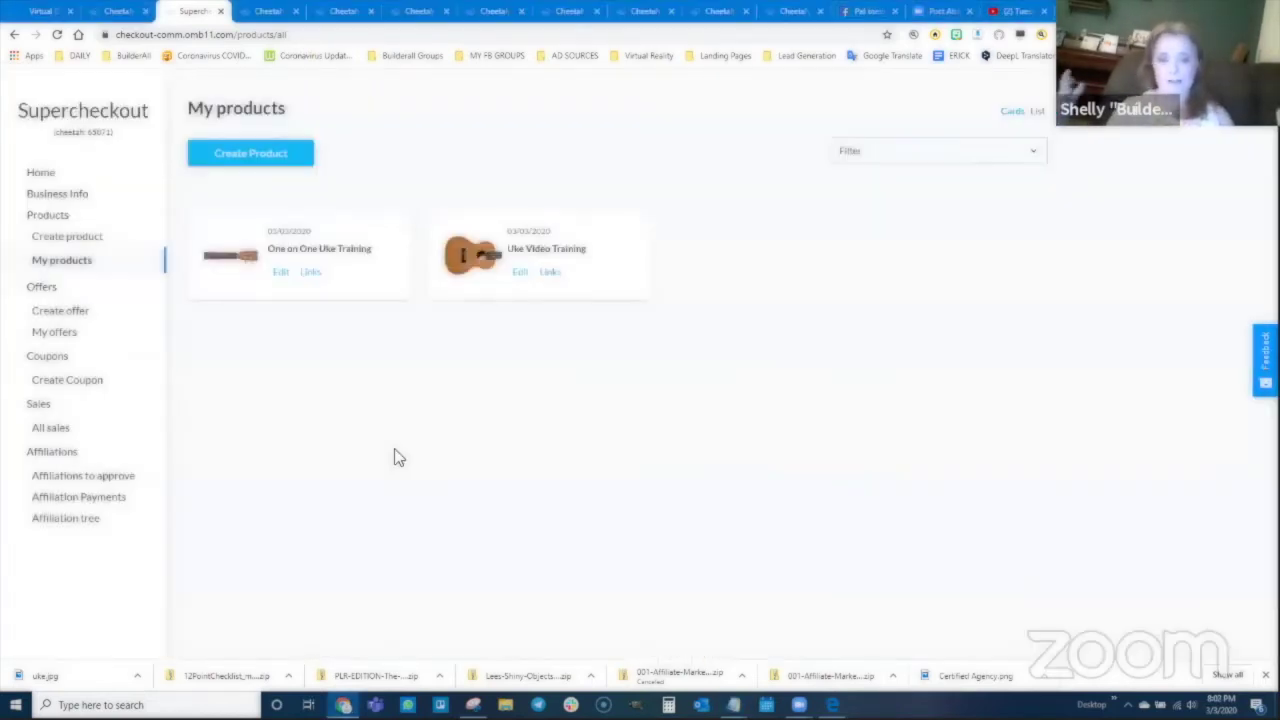
left_click(122, 12)
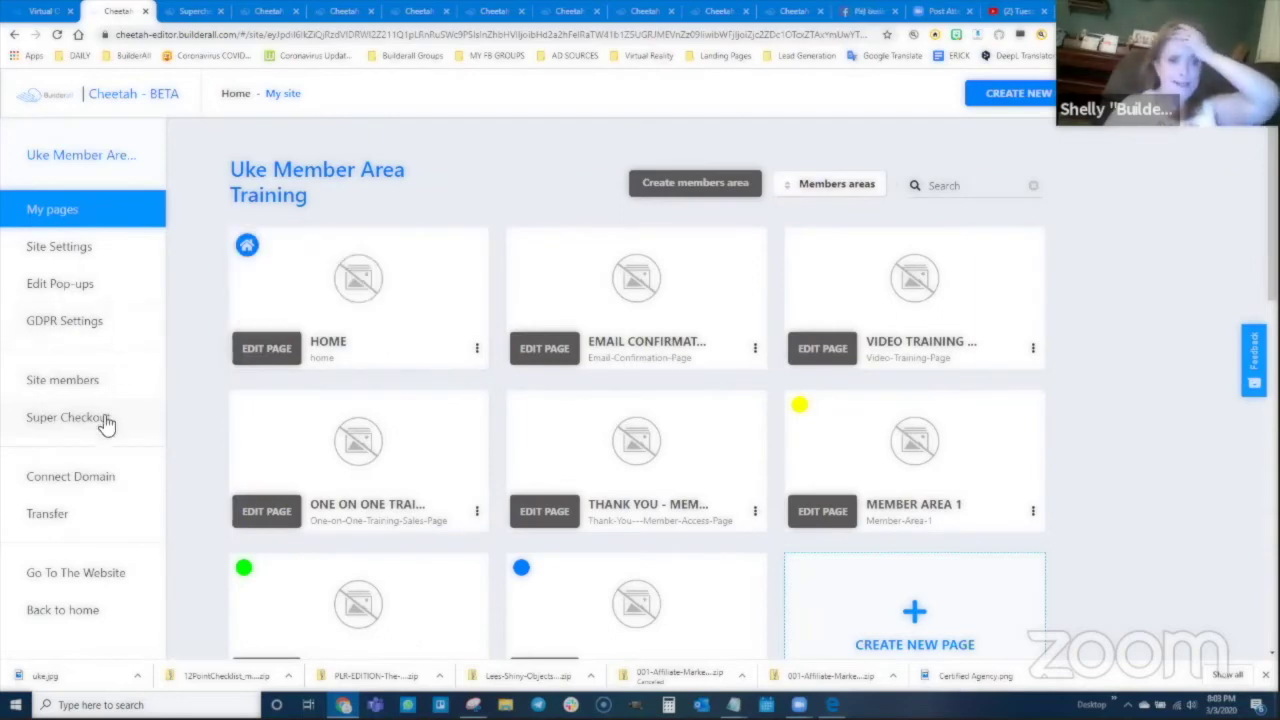
scroll(88, 360, "down", 2)
left_click(69, 246)
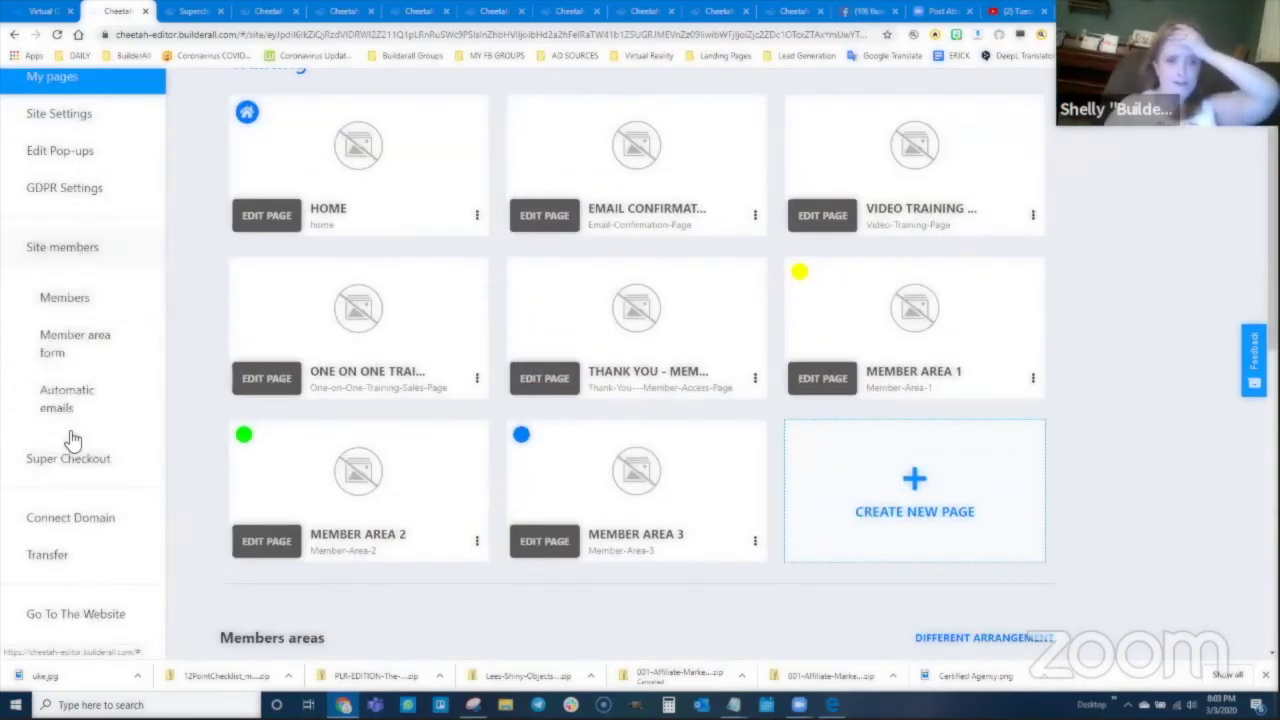
left_click(70, 346)
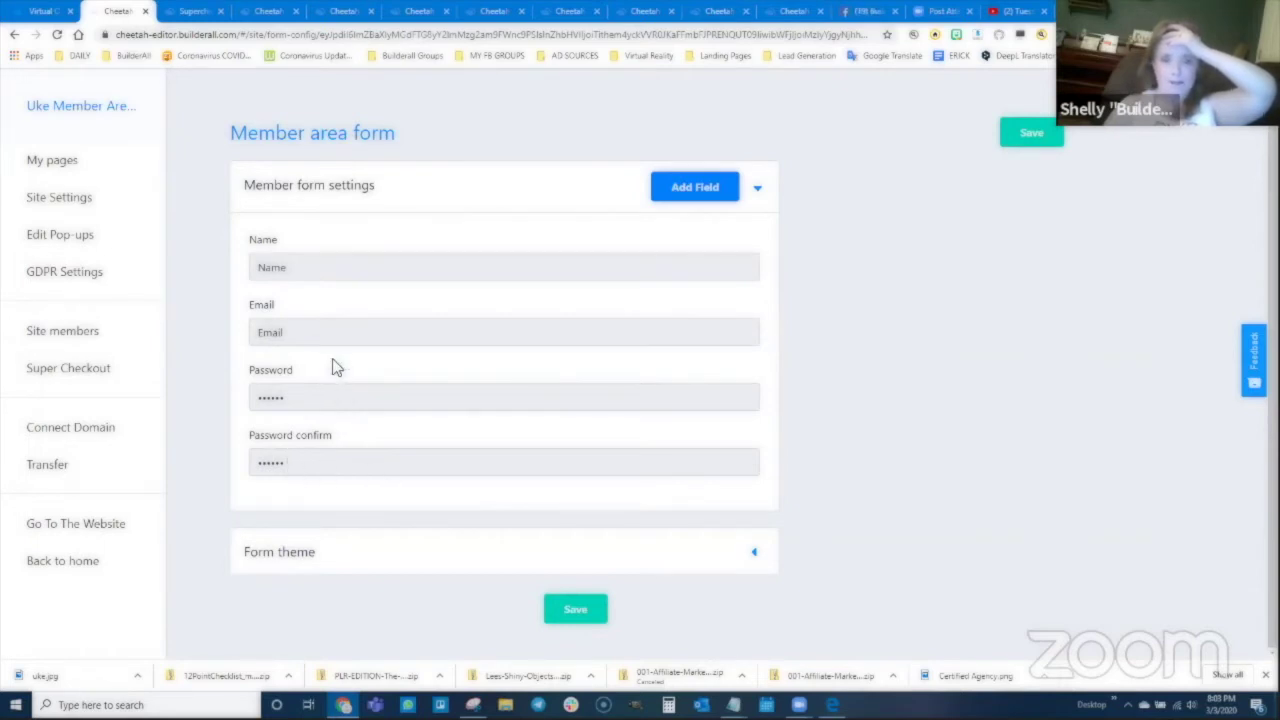
scroll(337, 372, "up", 1)
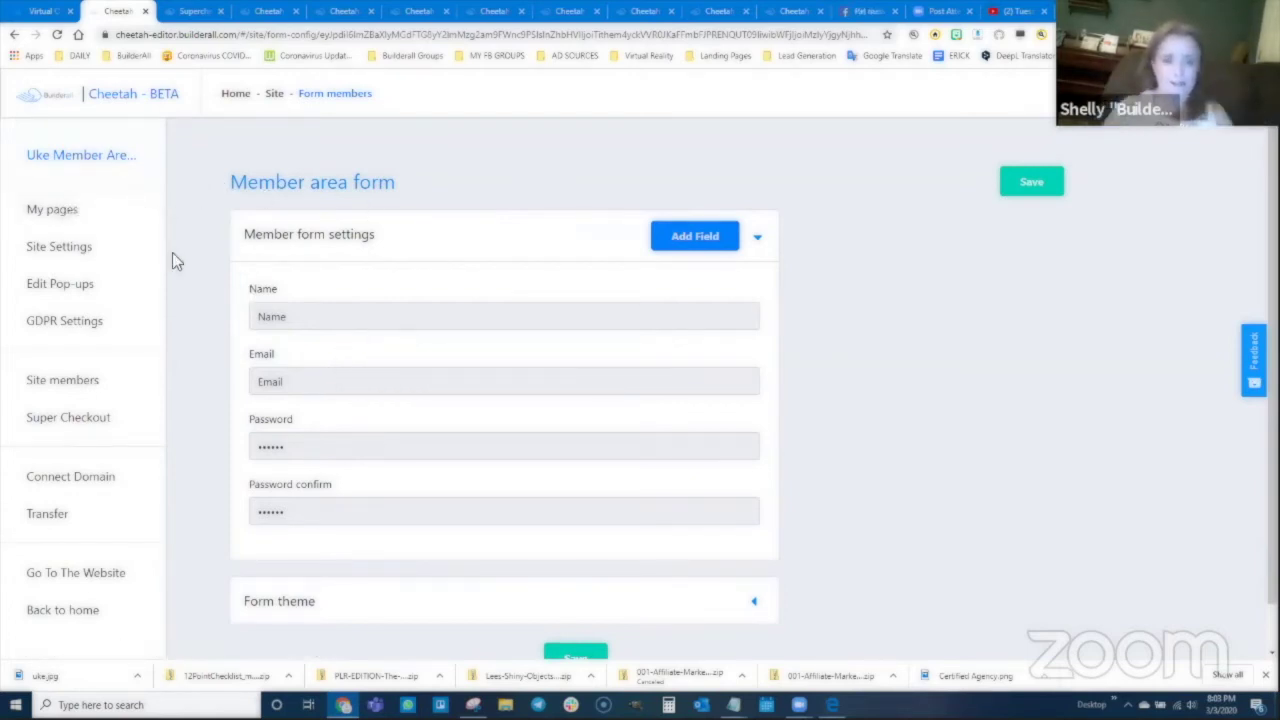
left_click(55, 211)
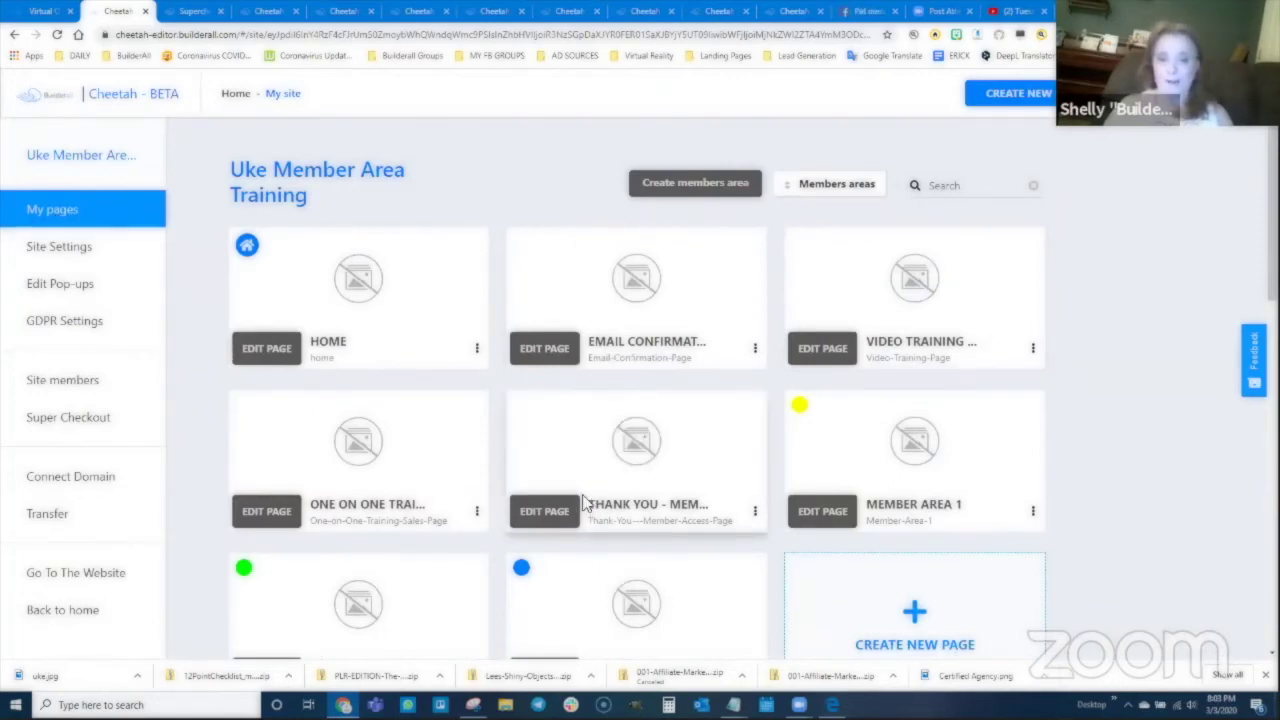
scroll(585, 503, "down", 1)
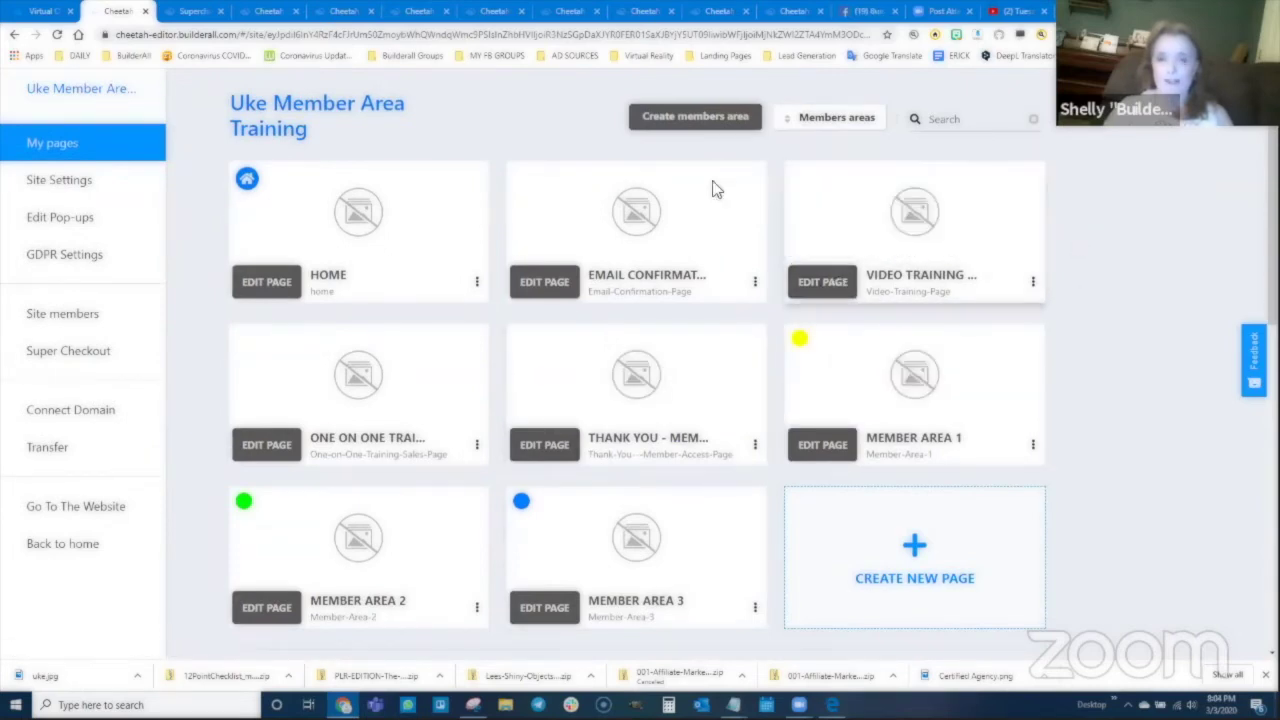
Step: Bring up the Uke Video Training Sales Page editor
left_click(350, 11)
left_click(505, 12)
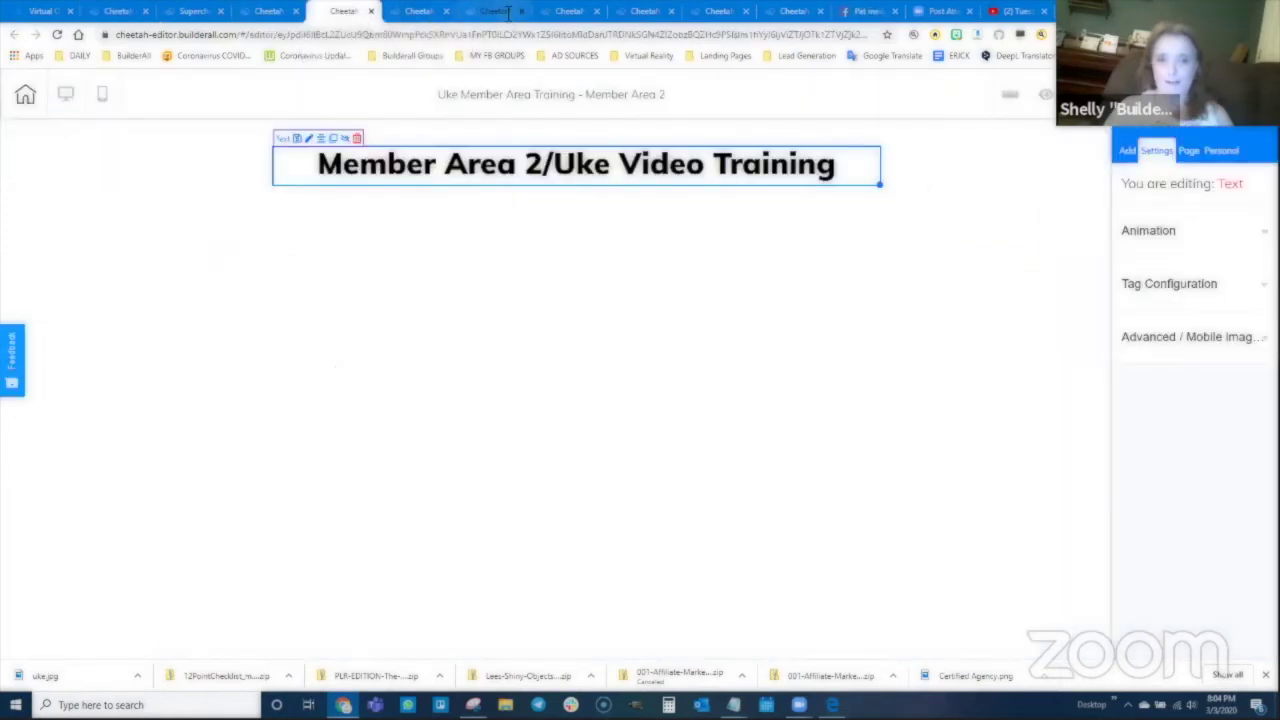
left_click(569, 12)
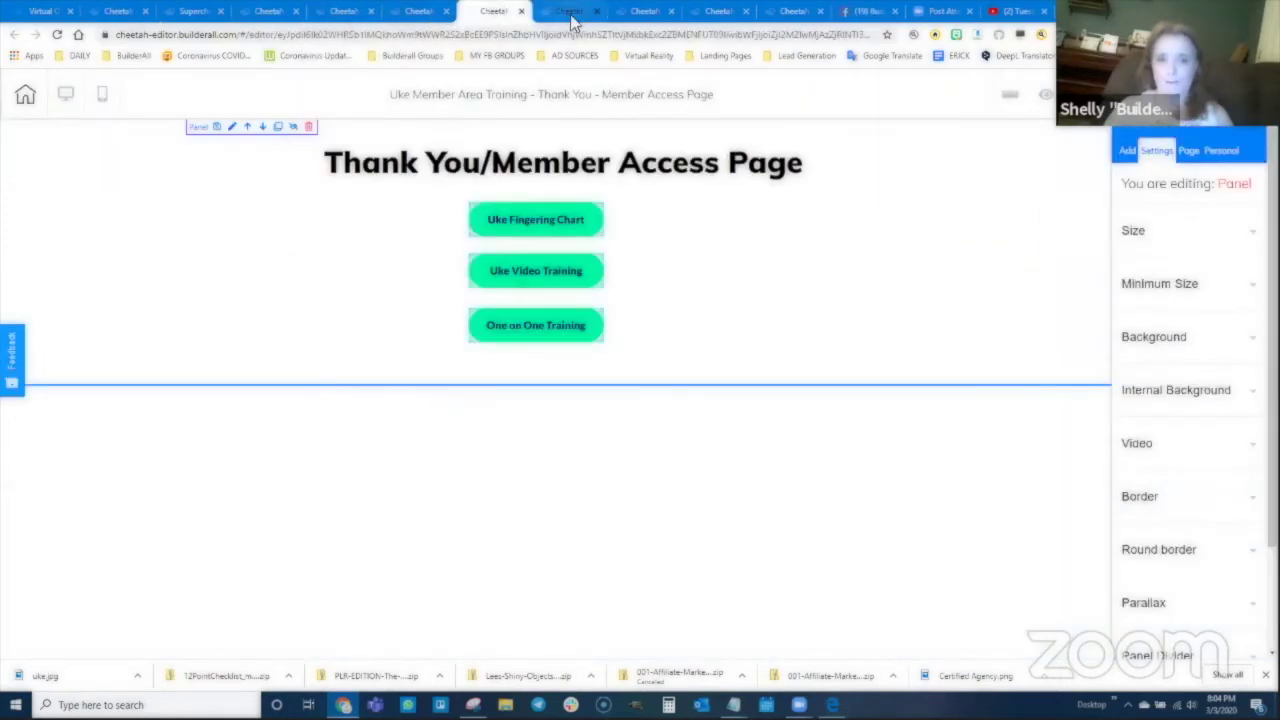
left_click(644, 11)
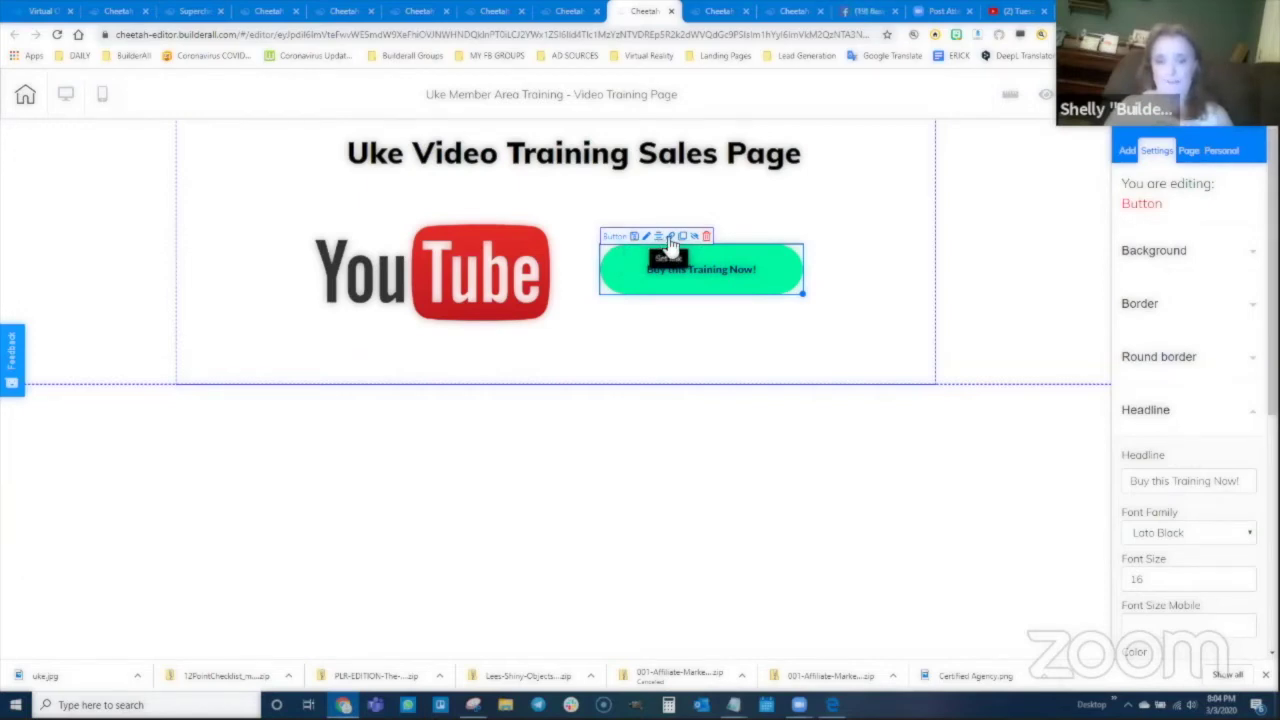
Step: Link the Buy this Training Now! button to the Uke Video Training Supercheckout product
left_click(668, 238)
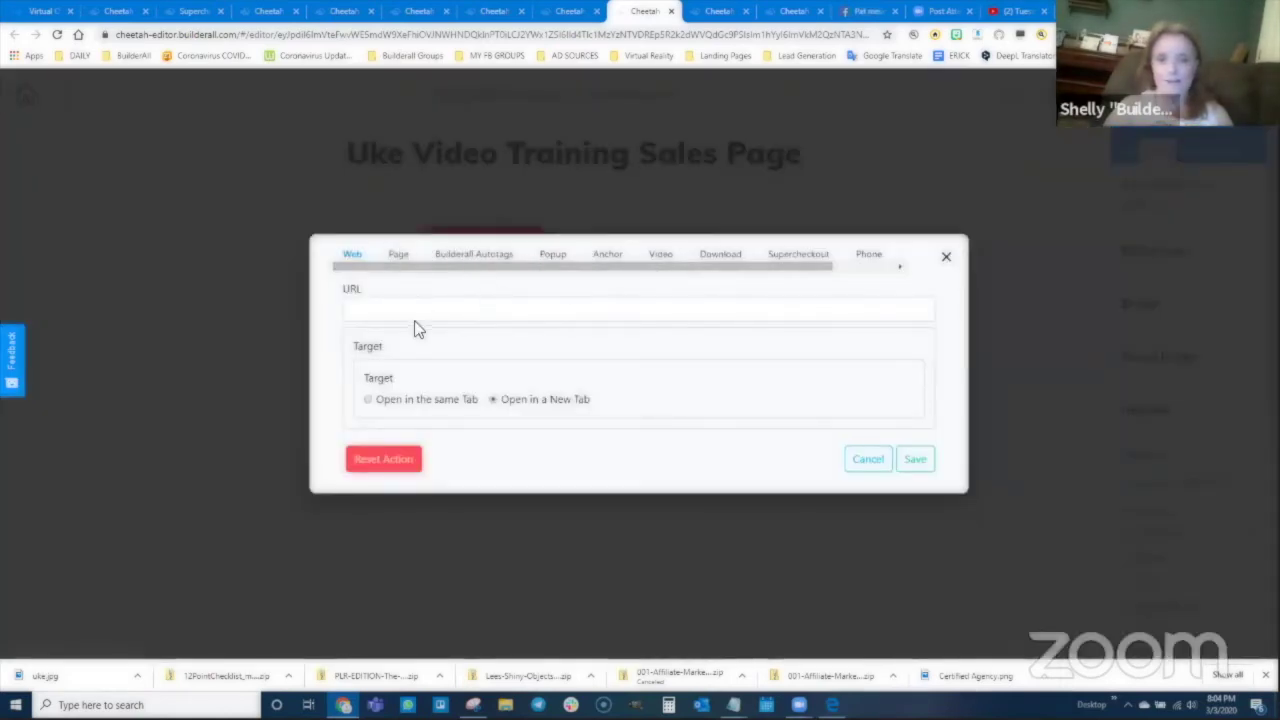
left_click(800, 253)
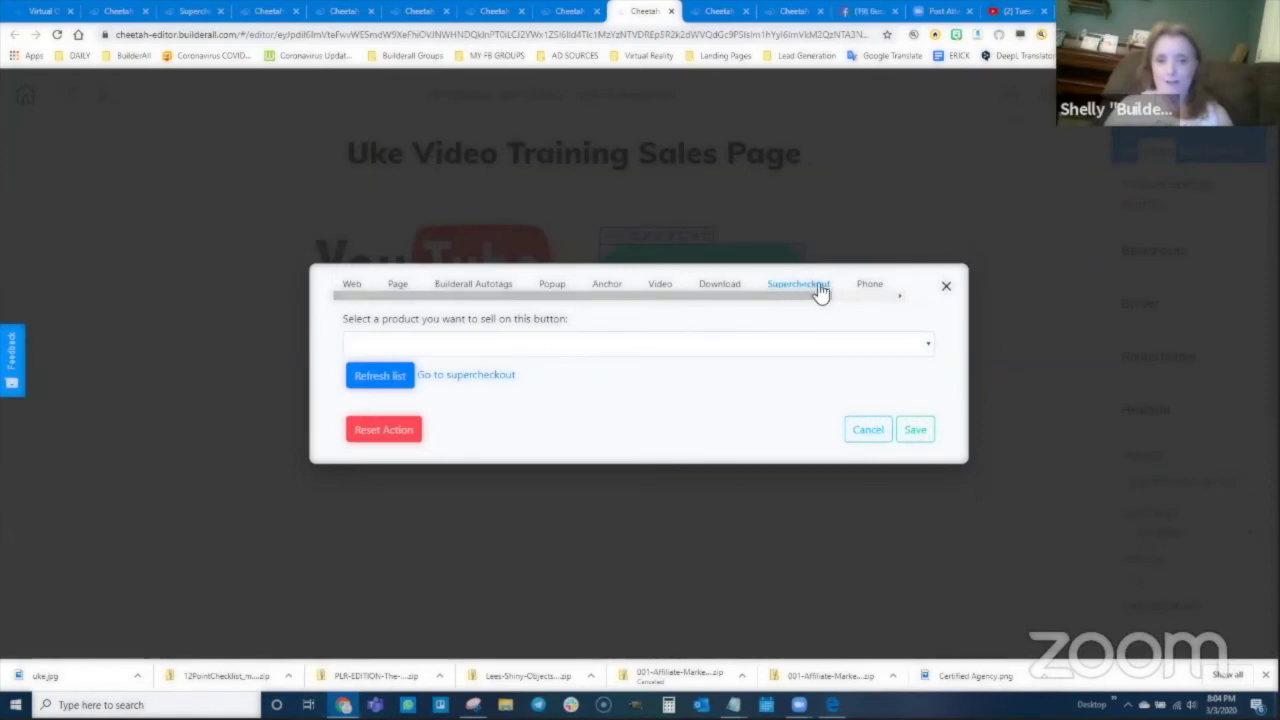
left_click(586, 352)
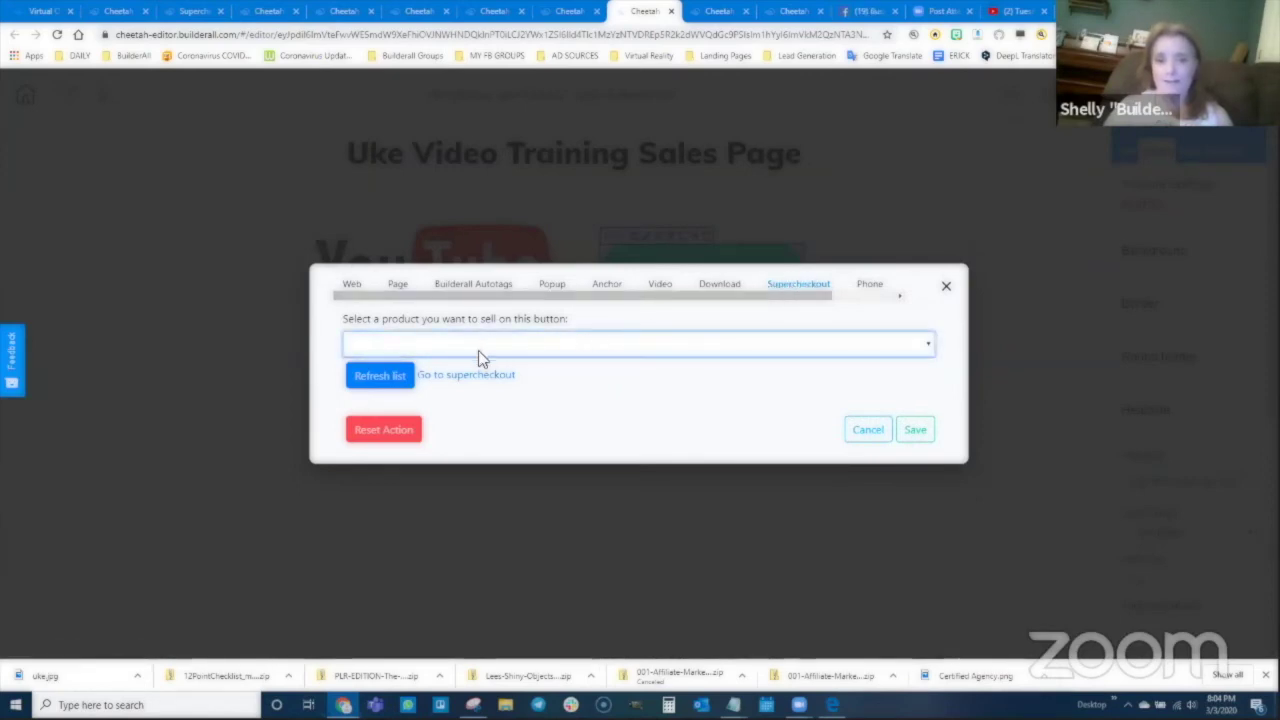
left_click(376, 375)
left_click(485, 345)
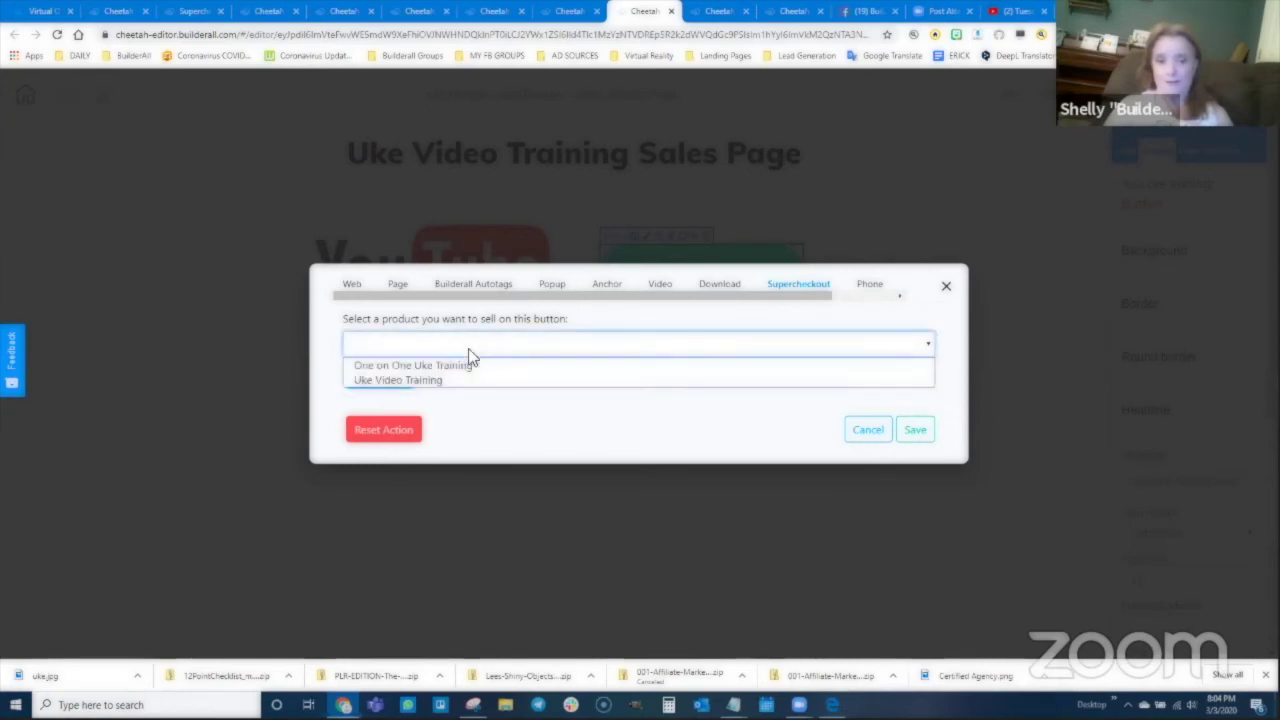
left_click(594, 332)
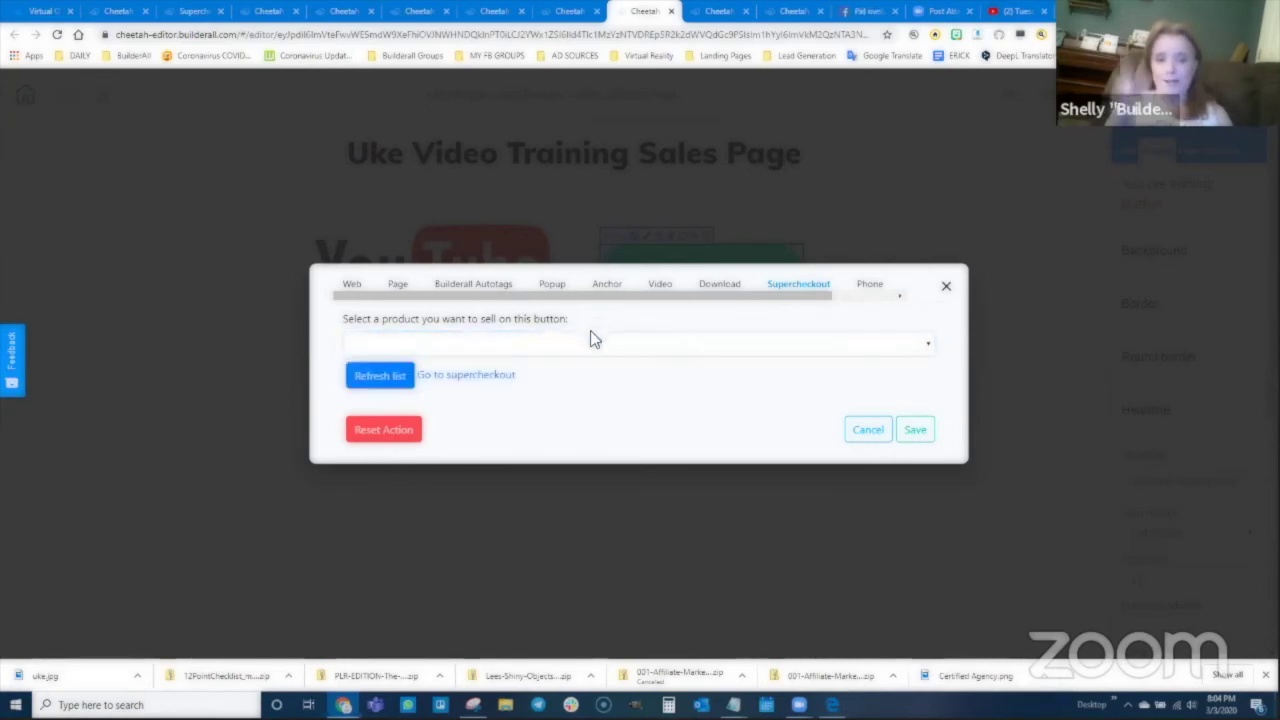
left_click(350, 284)
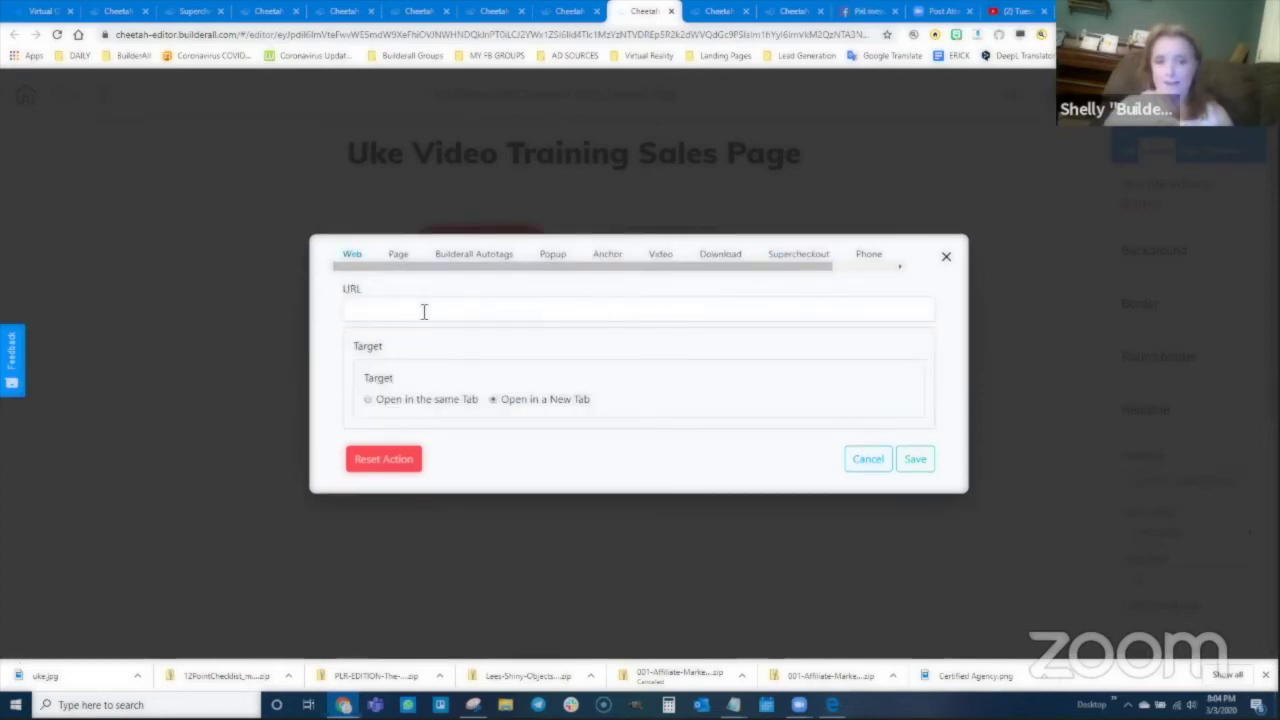
left_click(805, 256)
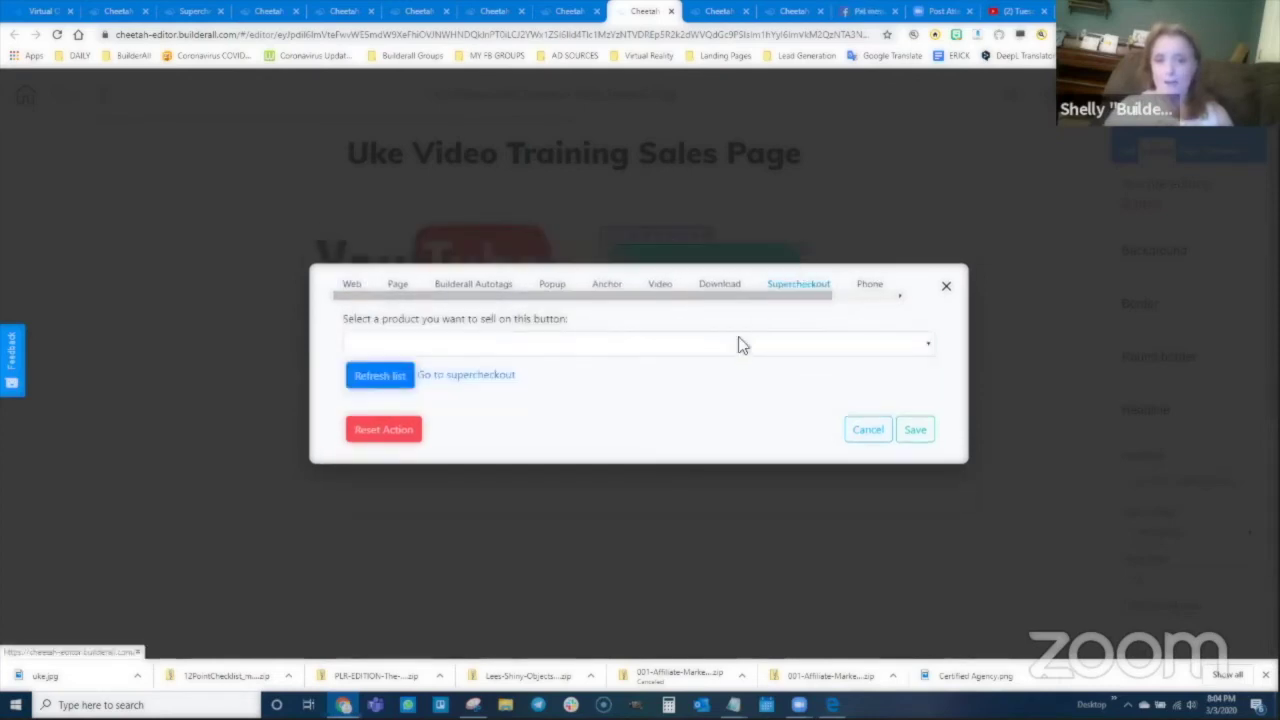
left_click(448, 345)
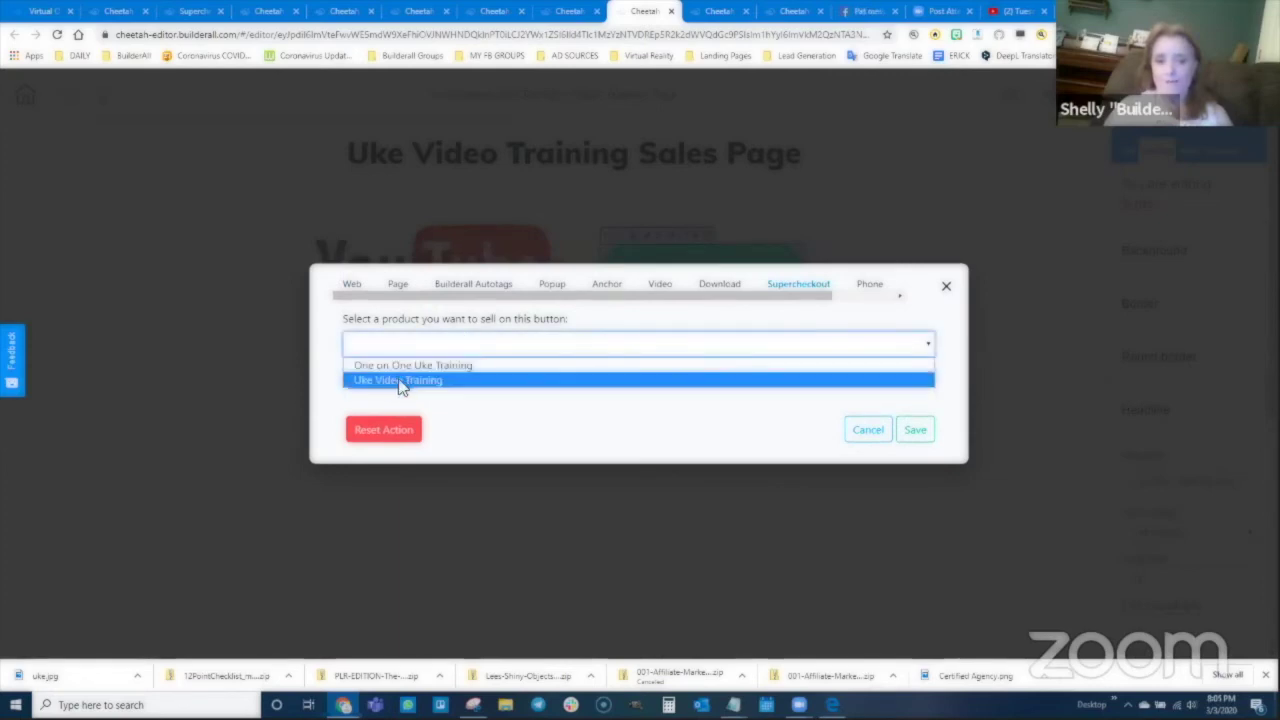
left_click(400, 381)
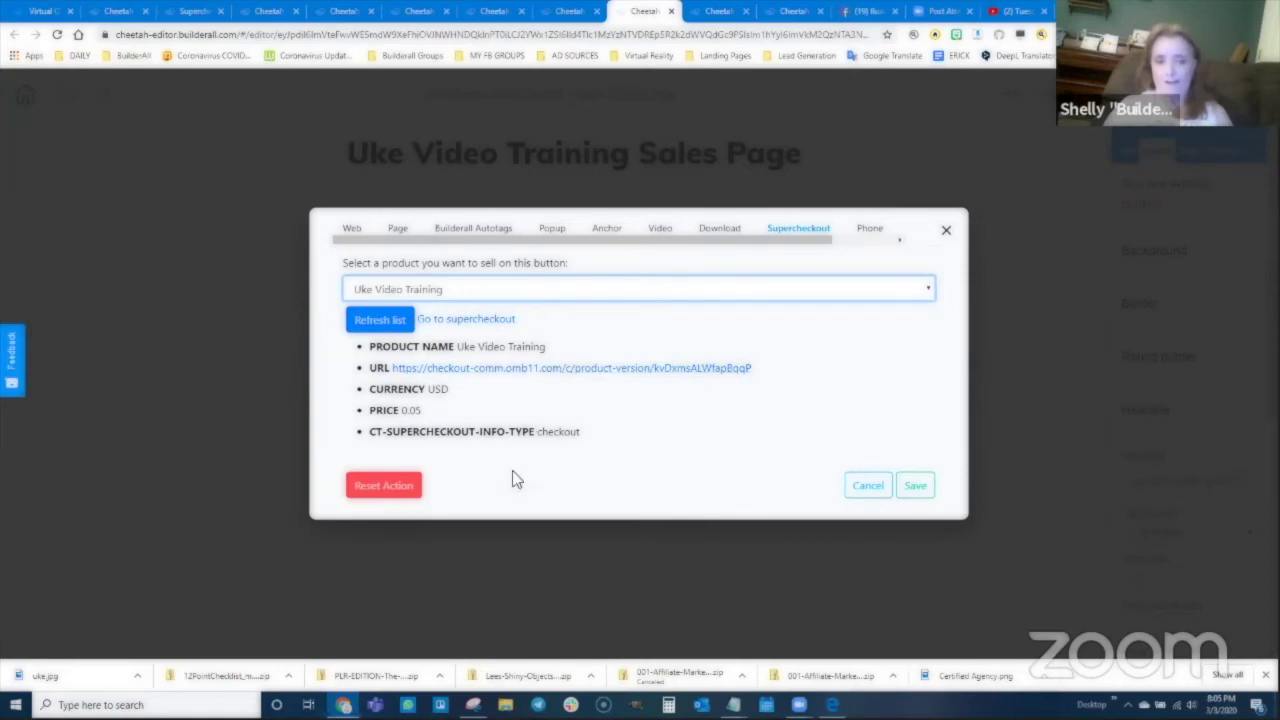
left_click(914, 487)
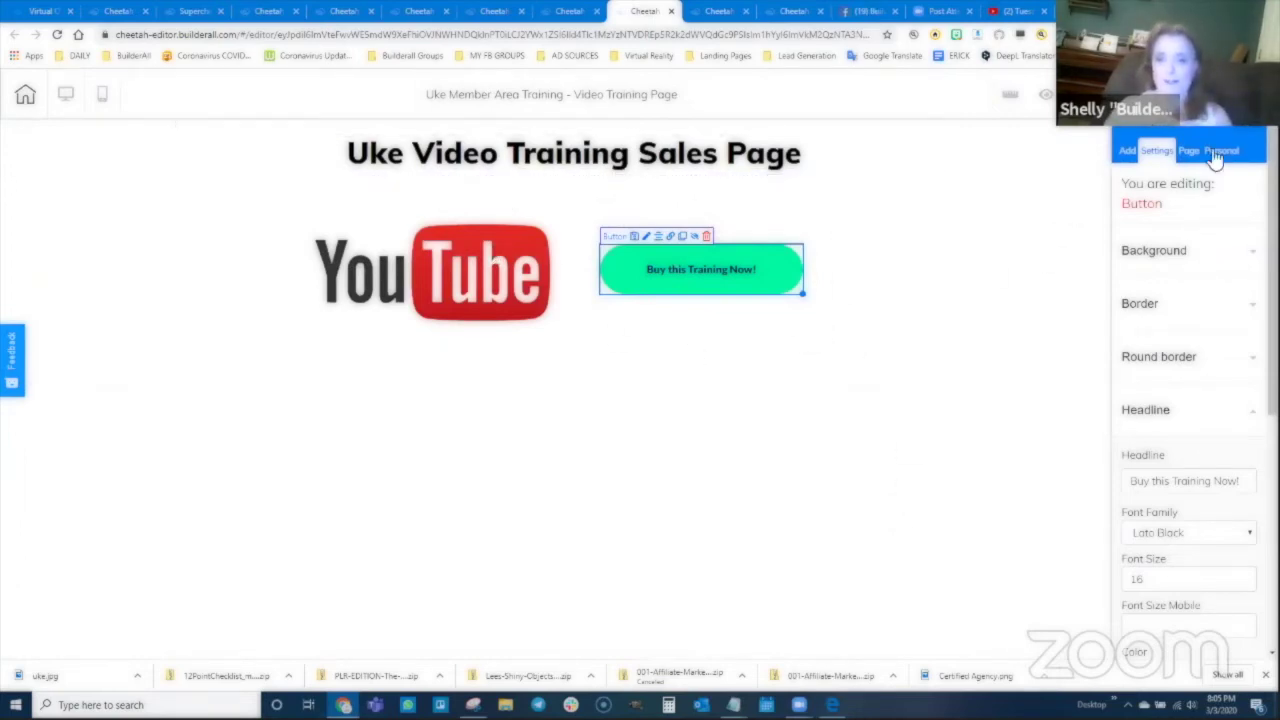
Step: Save the page and publish the site
left_click(1168, 152)
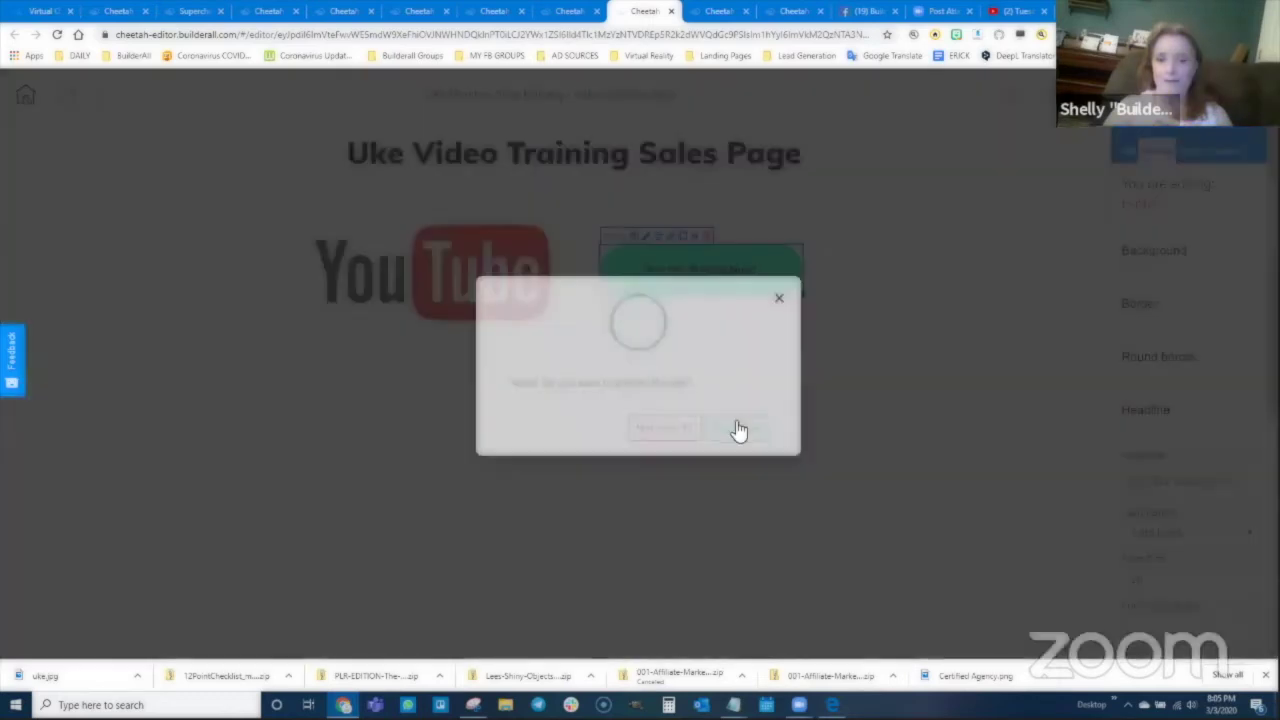
left_click(737, 431)
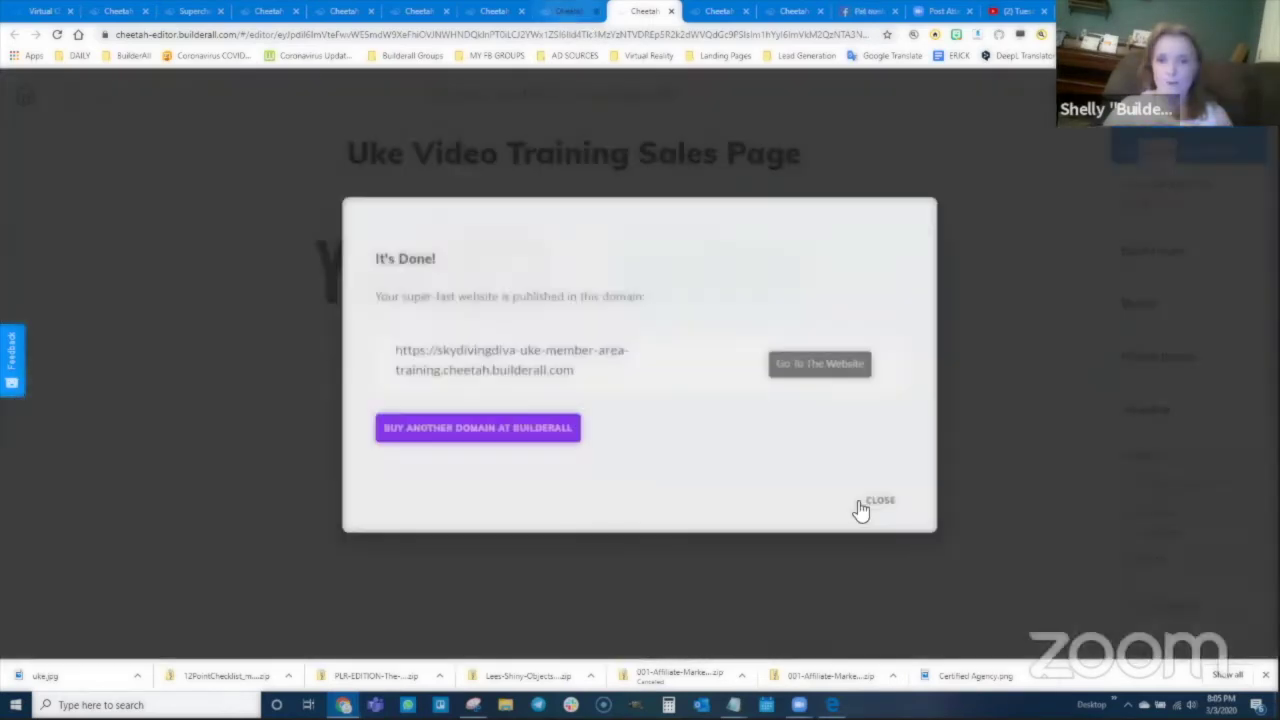
left_click(879, 503)
key("ctrl+shift+Tab")
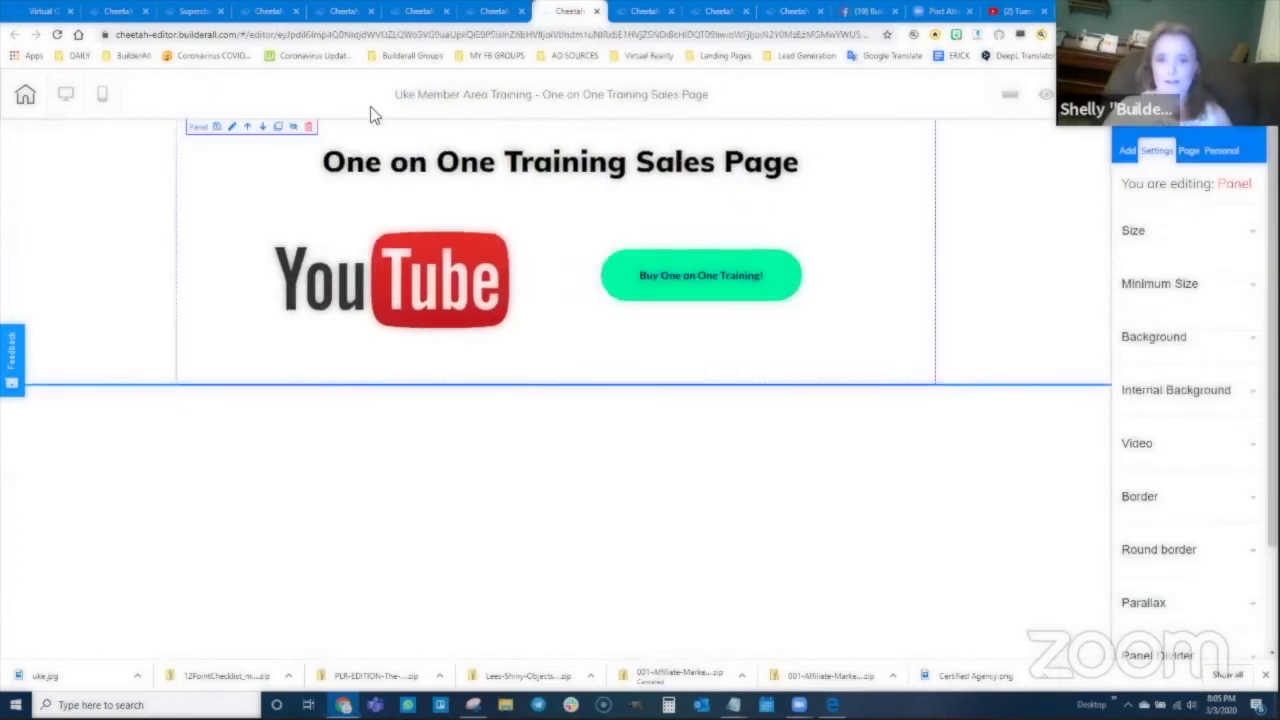
Step: Link the Buy One on One Training! button to the One on One Uke Training checkout product
left_click(696, 280)
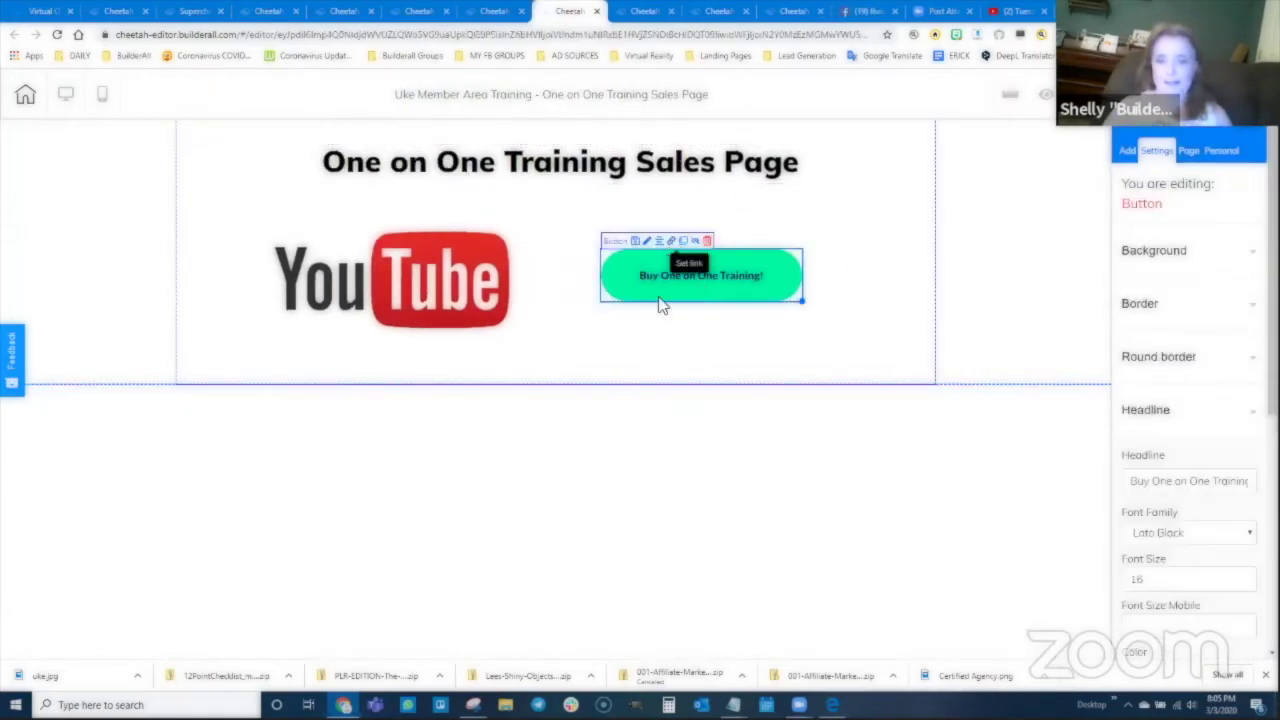
left_click(671, 241)
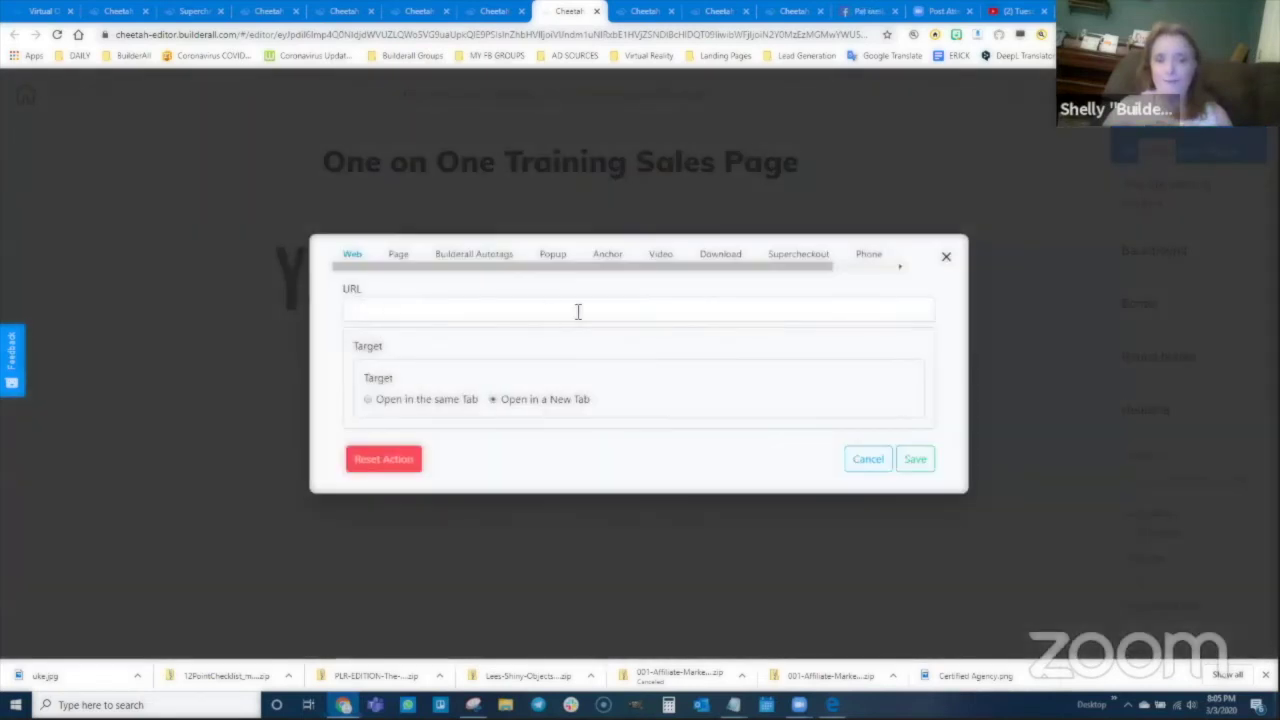
left_click(794, 256)
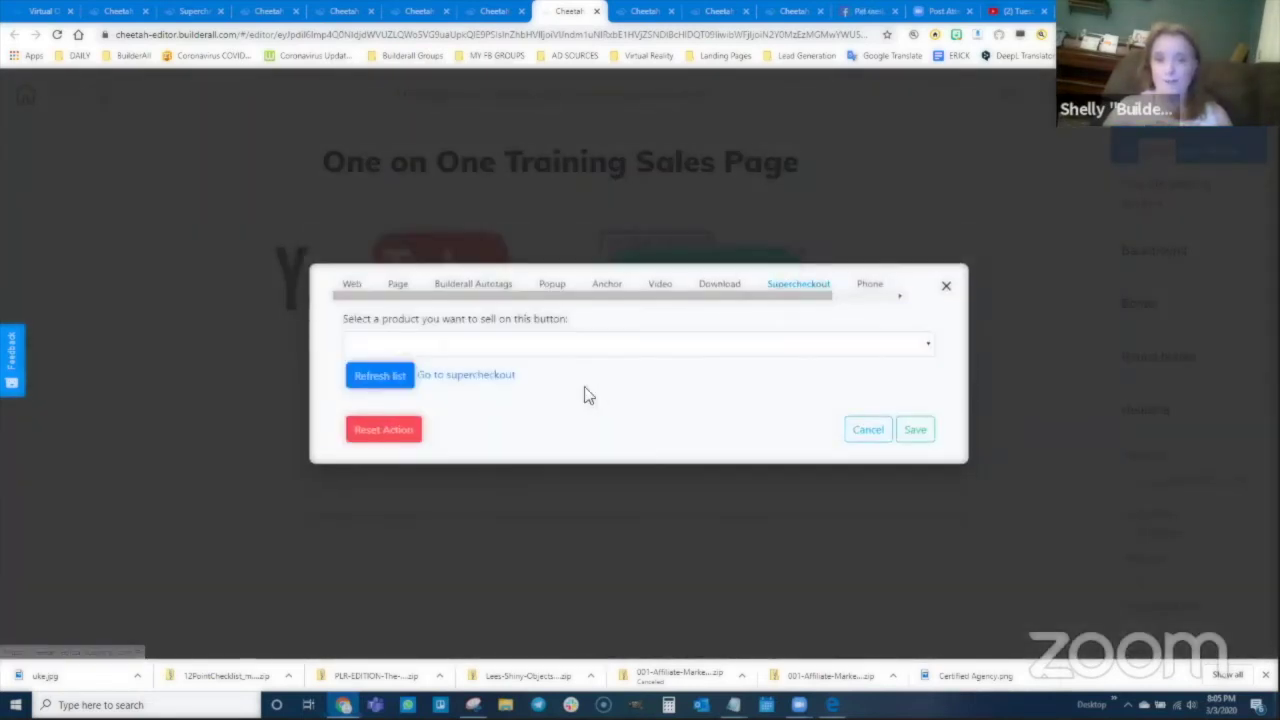
left_click(400, 385)
left_click(508, 346)
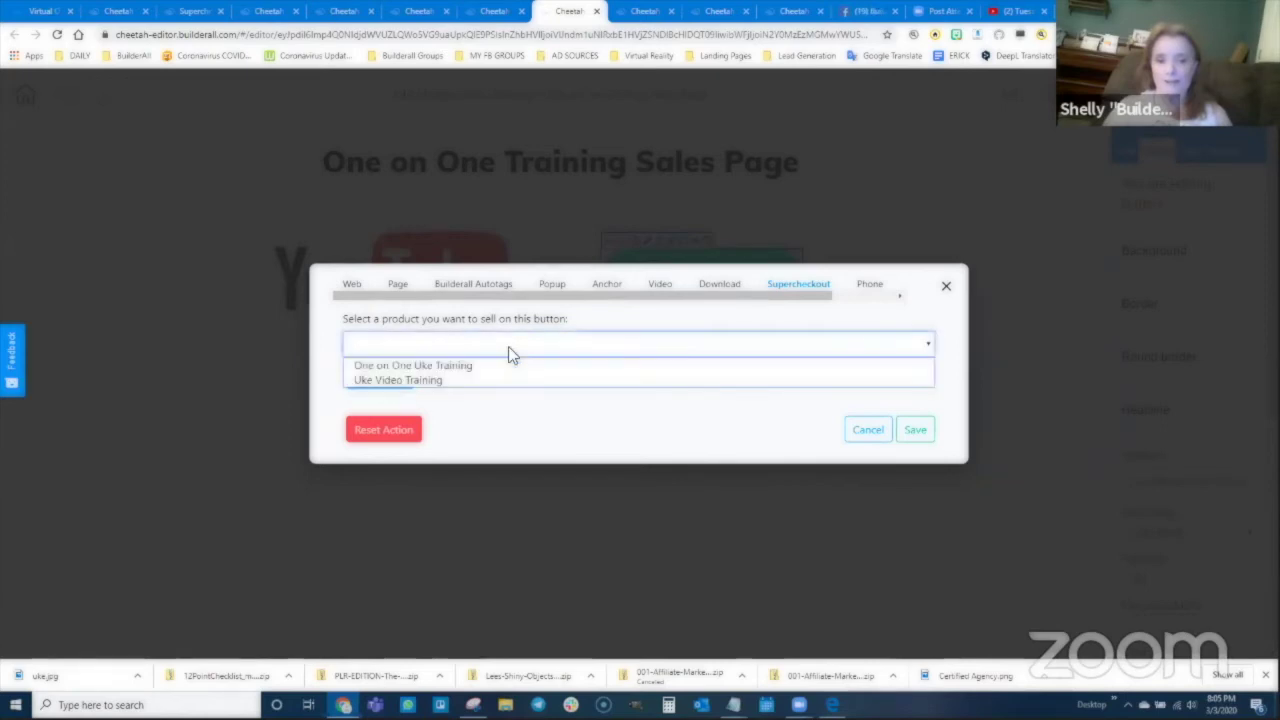
left_click(430, 366)
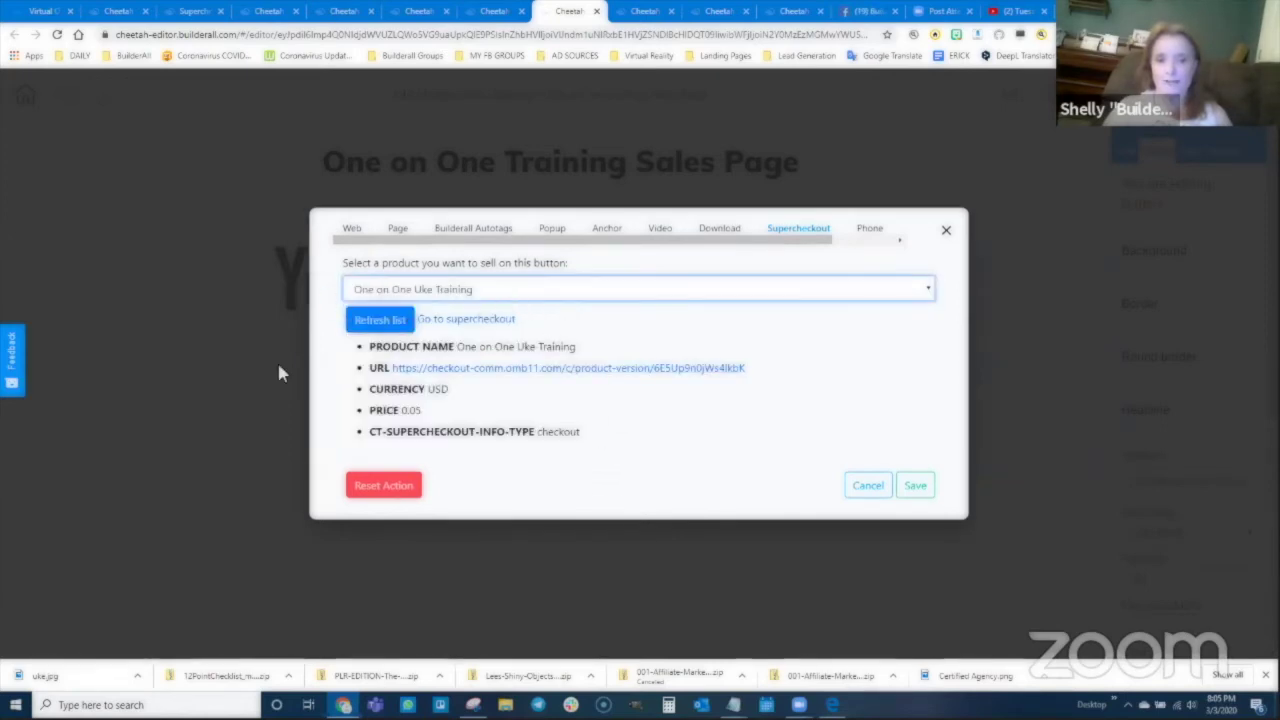
left_click(915, 487)
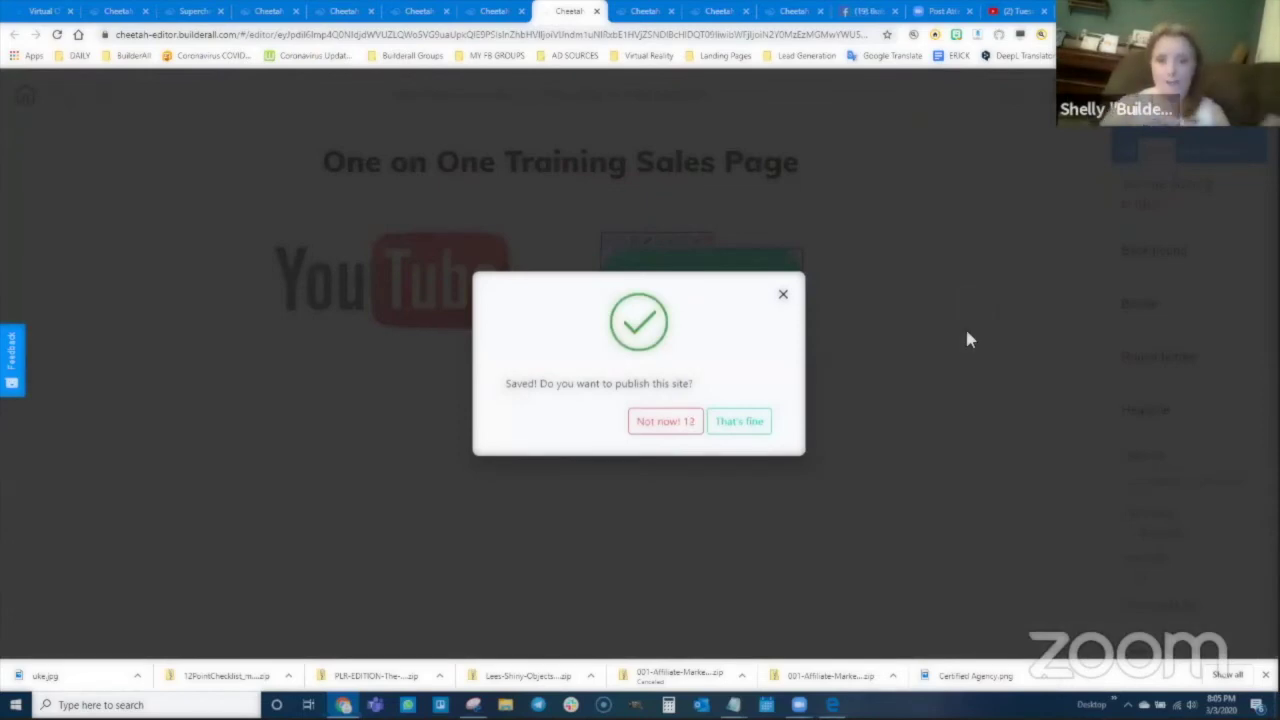
Step: Publish the site and dismiss the confirmation
left_click(735, 418)
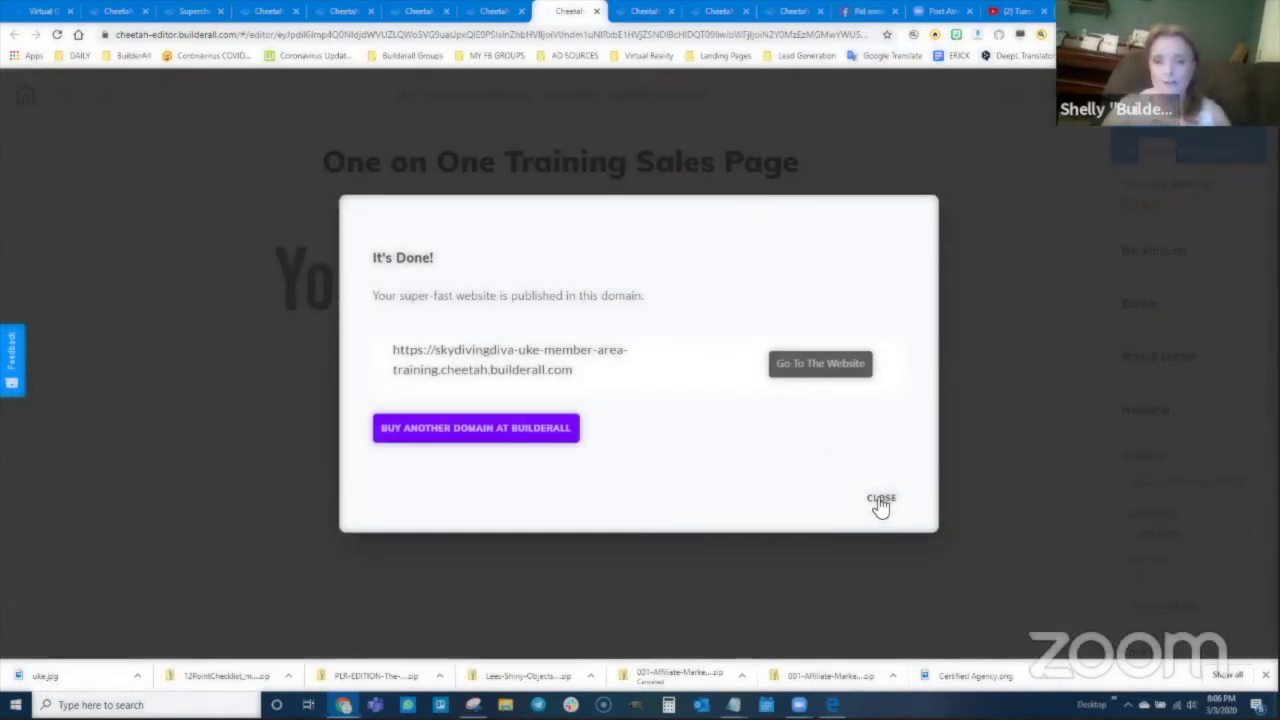
left_click(881, 503)
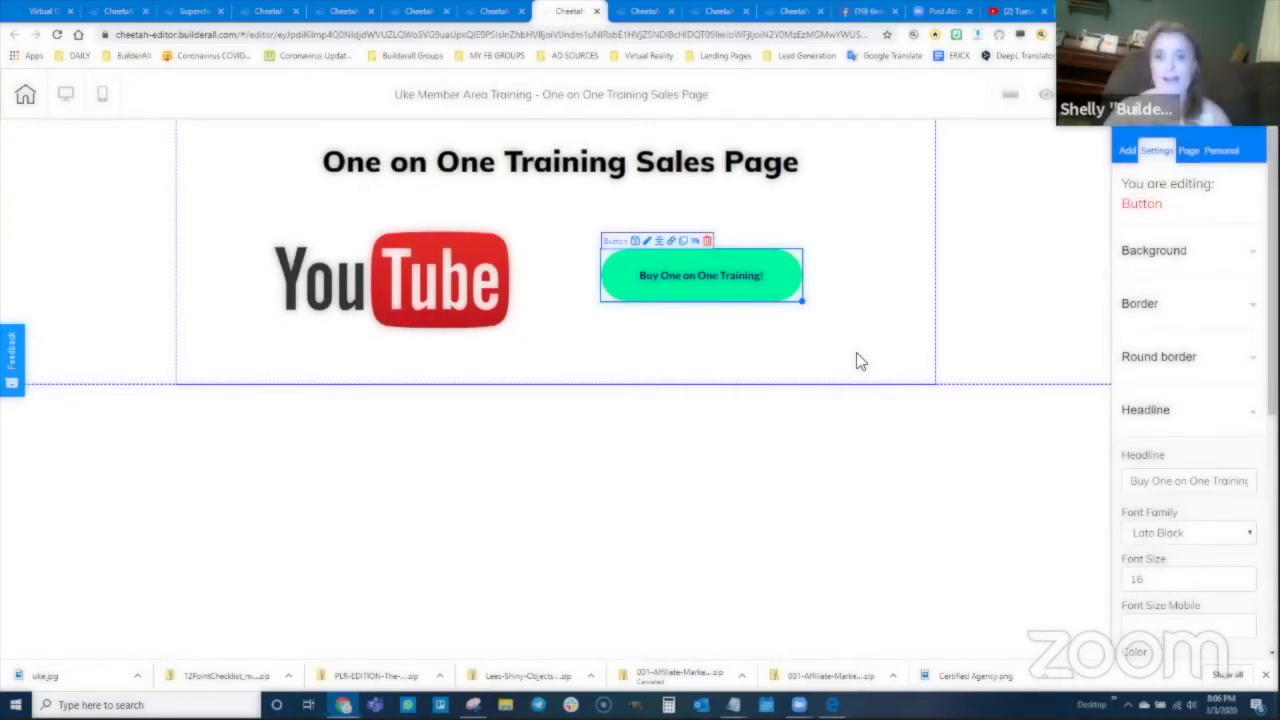
left_click(490, 17)
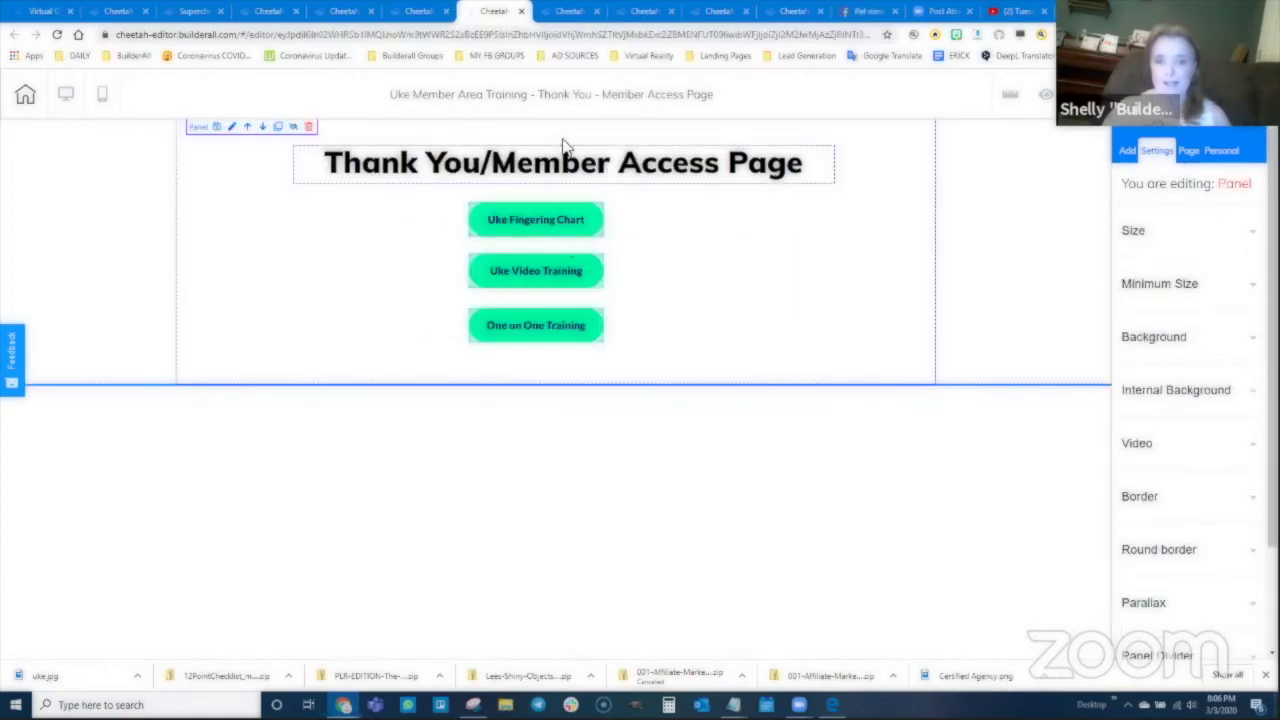
Step: Link the Uke Fingering Chart, Uke Video Training and One on One Training buttons to Member Areas 1, 2, 3
left_click(526, 222)
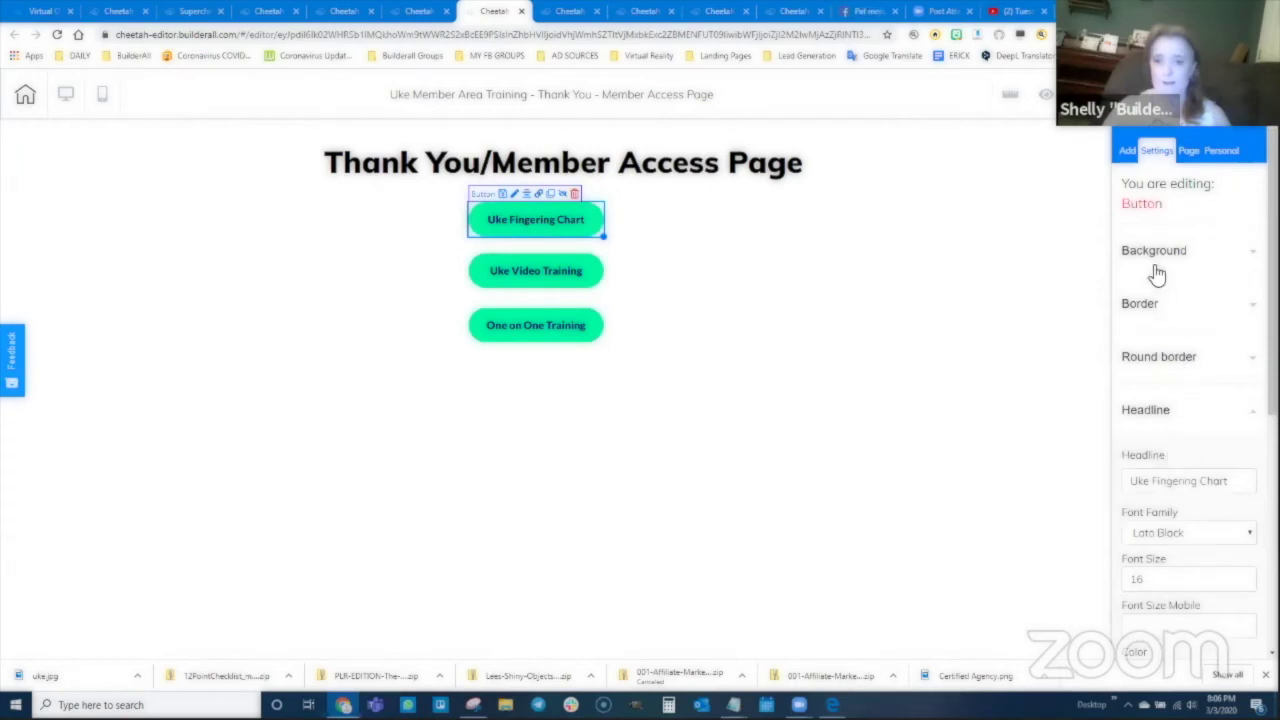
left_click(539, 194)
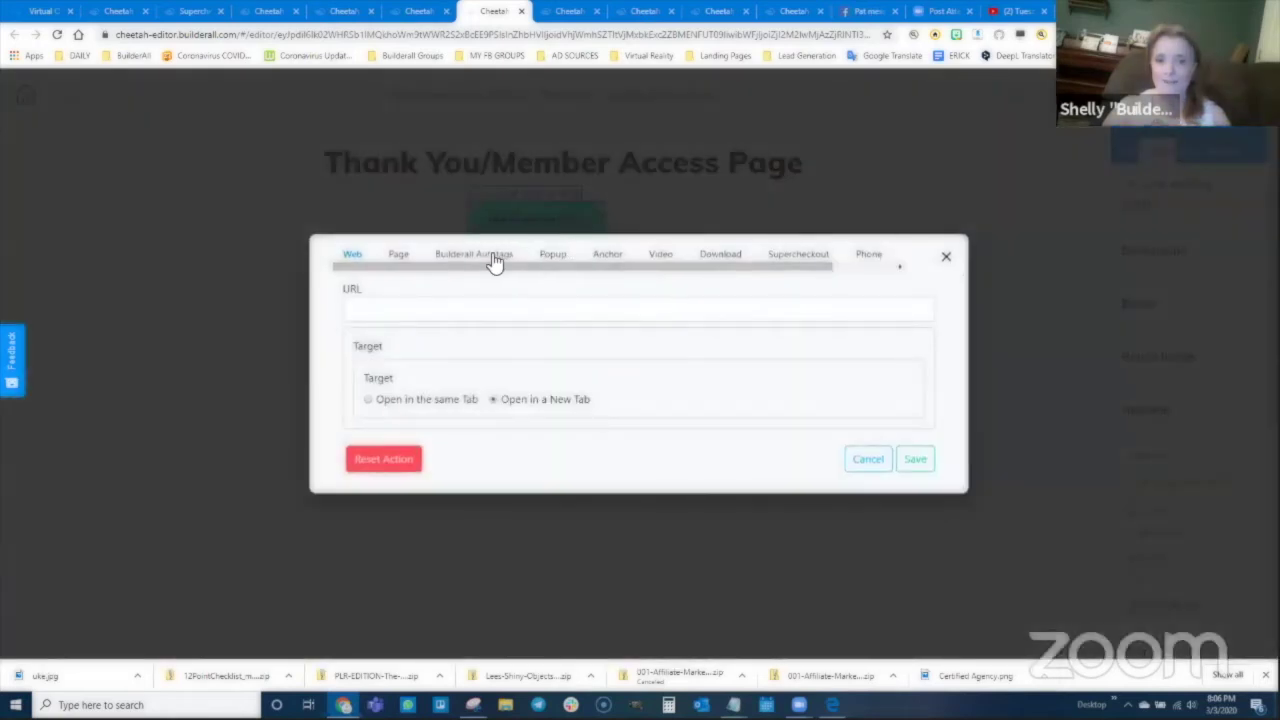
left_click(397, 255)
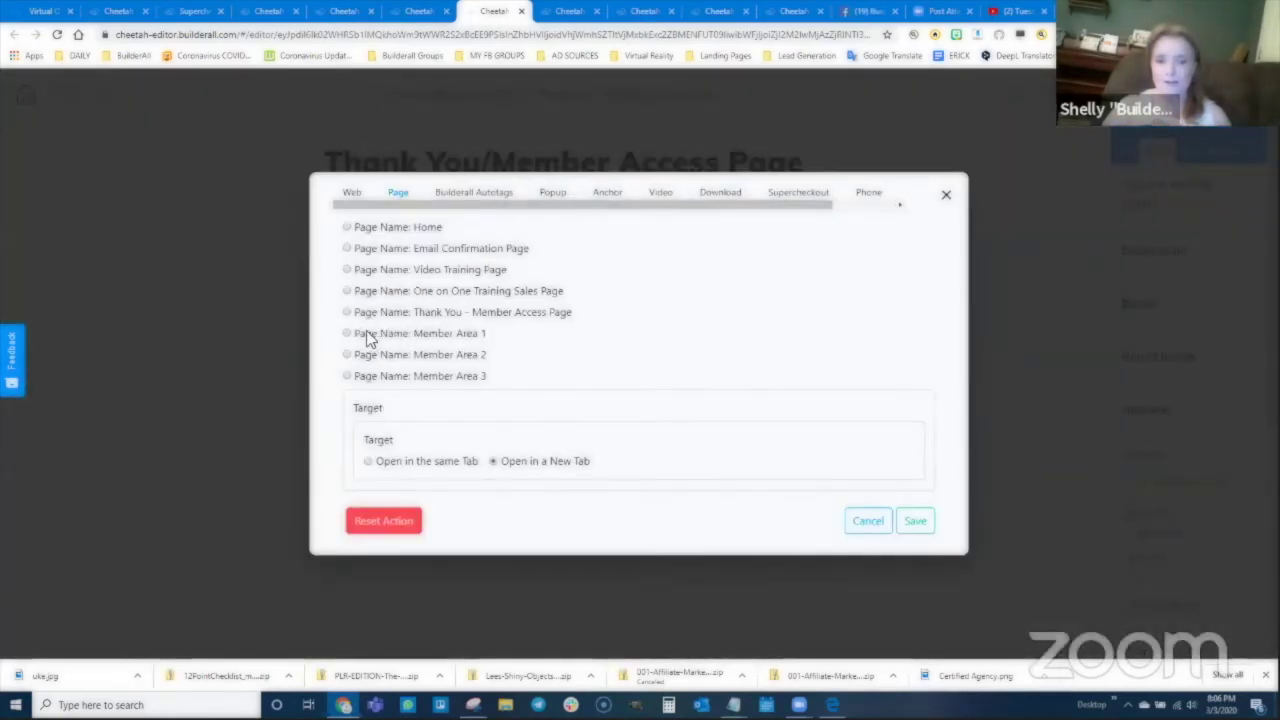
left_click(914, 521)
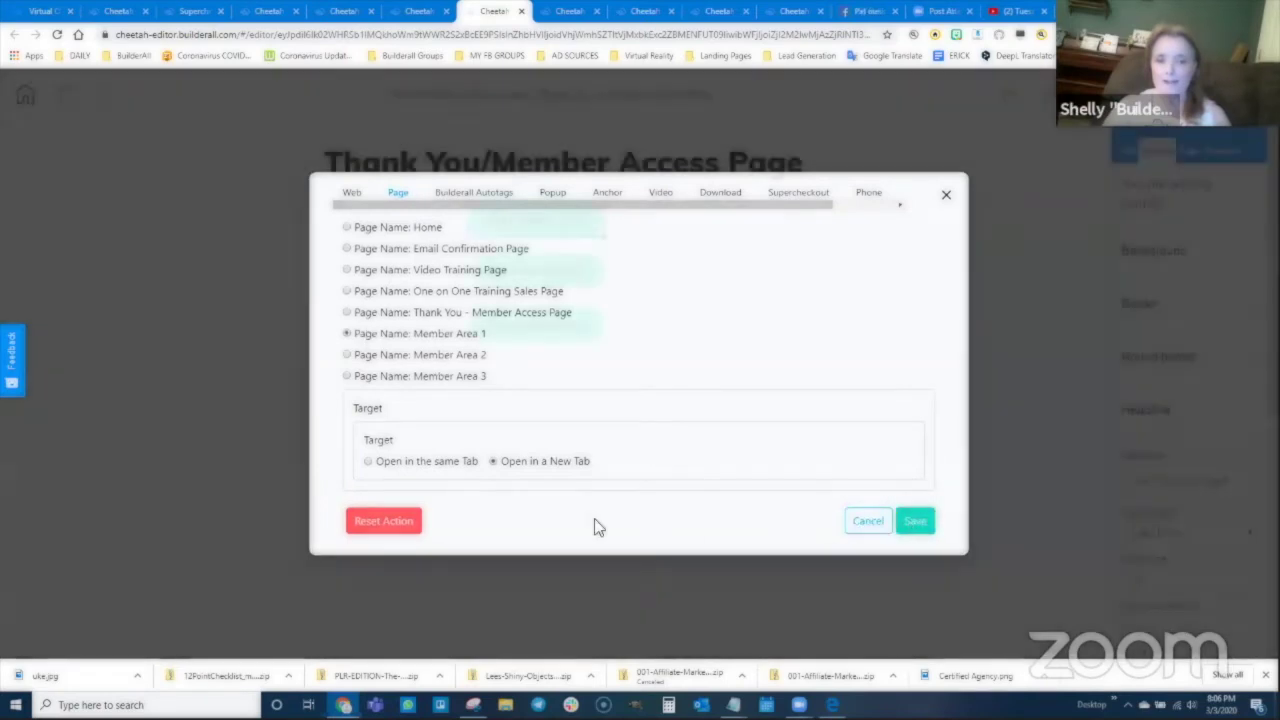
left_click(543, 273)
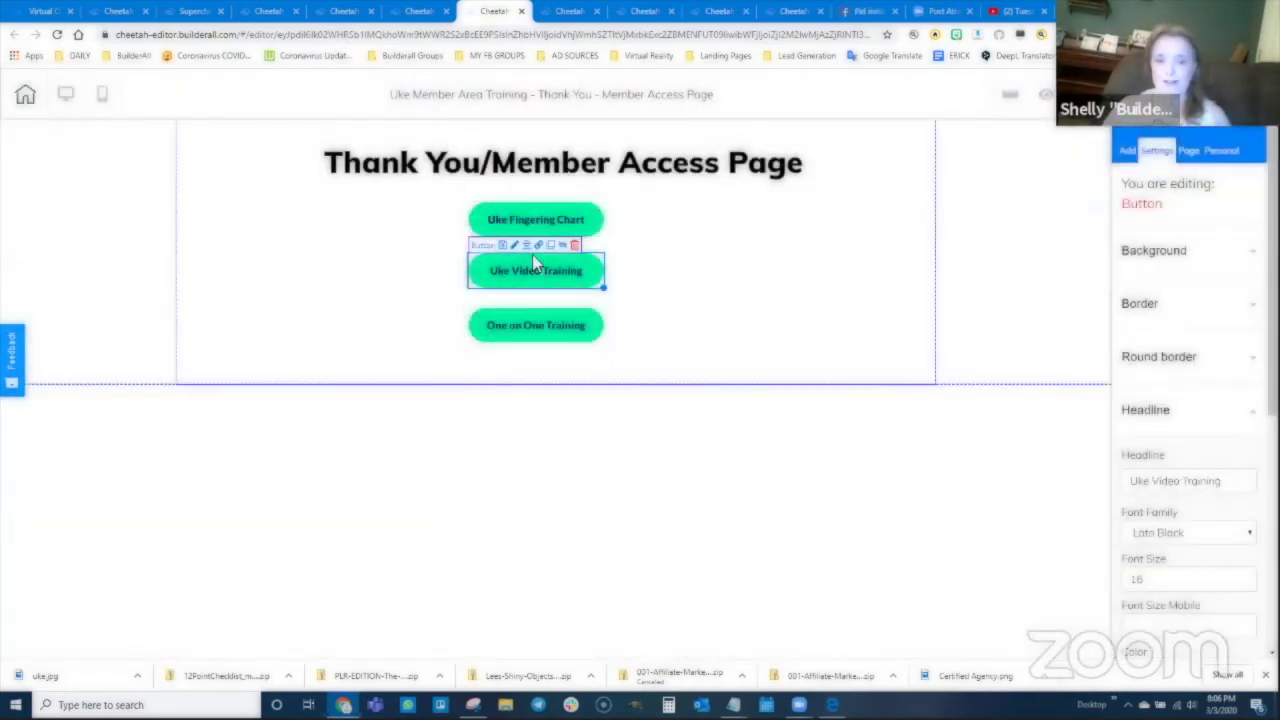
left_click(540, 249)
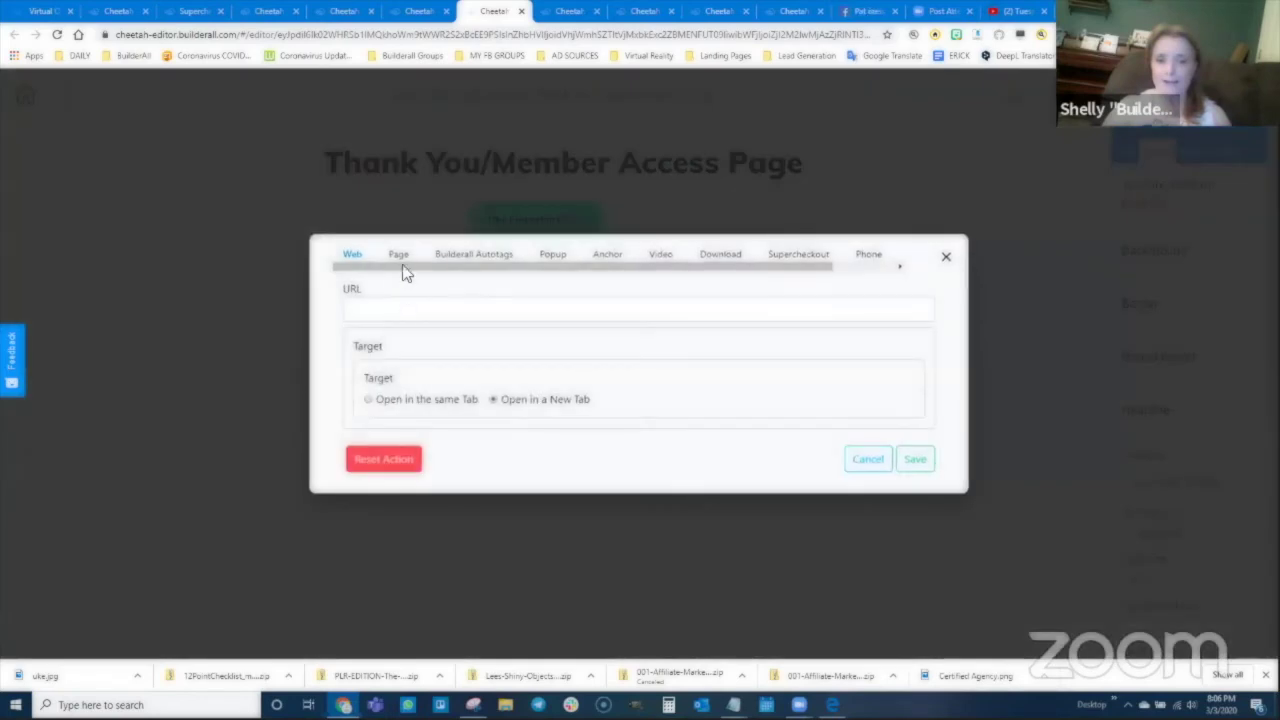
left_click(398, 254)
left_click(372, 354)
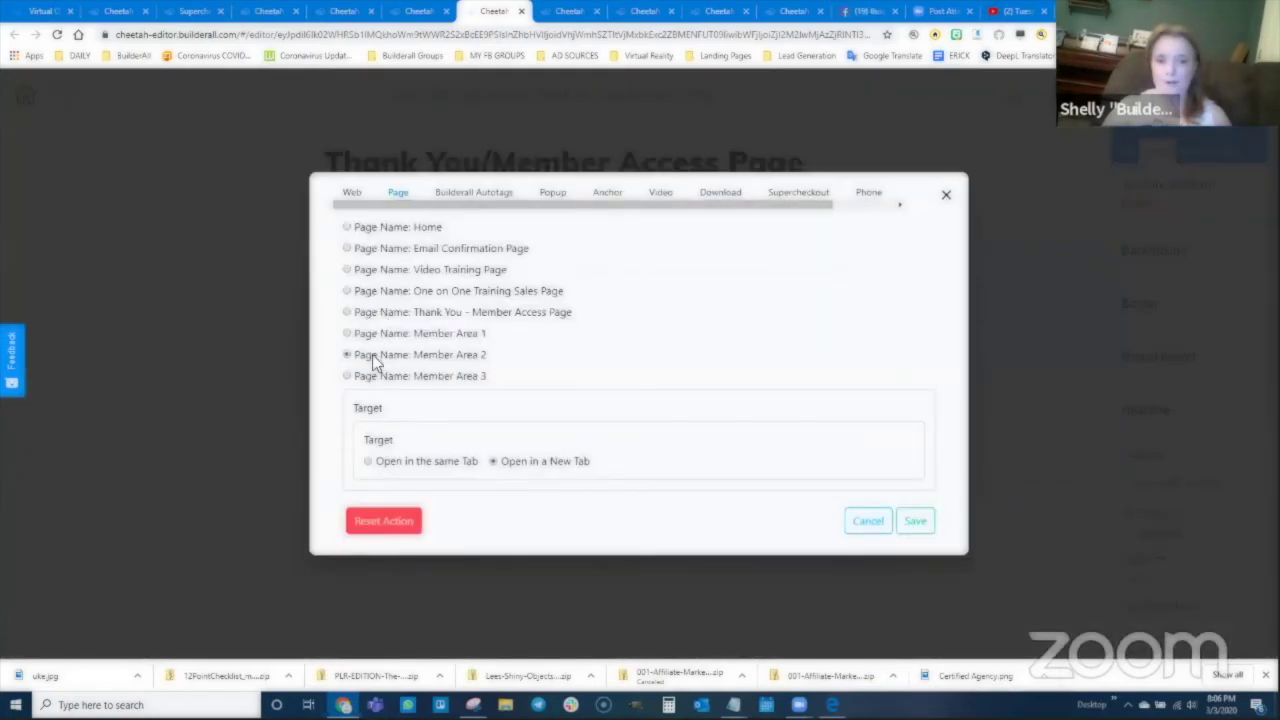
left_click(914, 524)
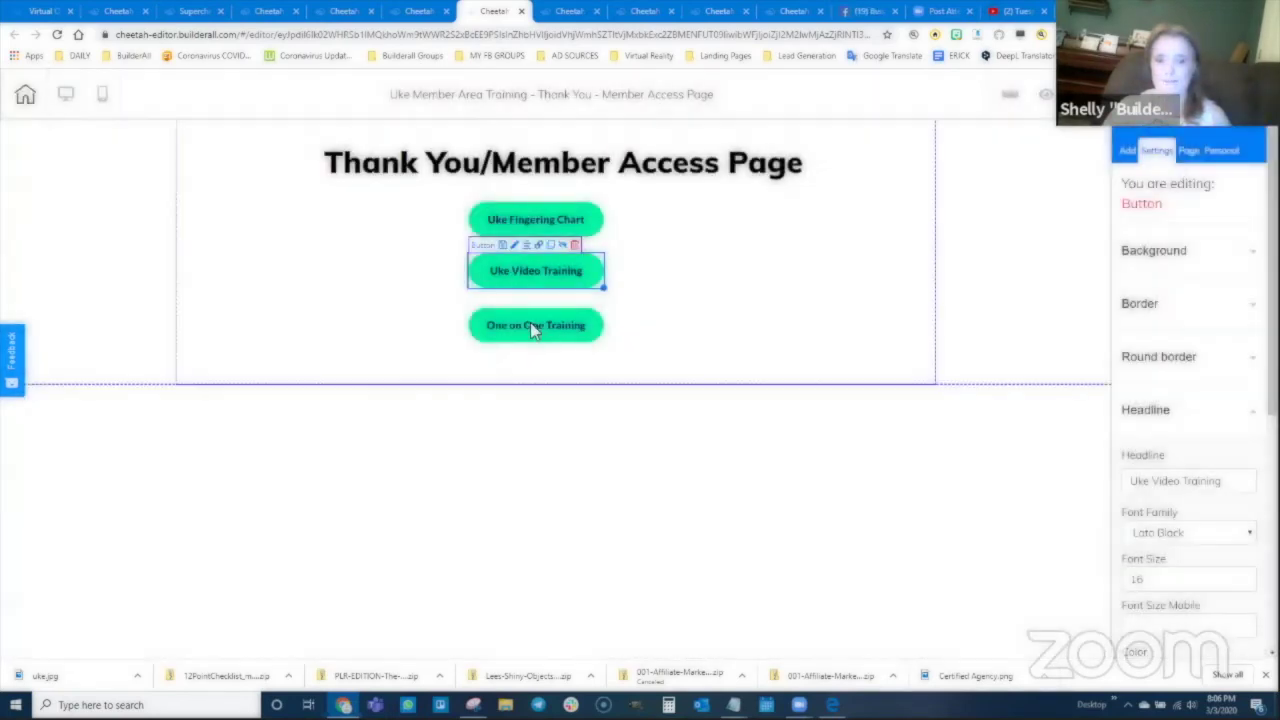
left_click(530, 325)
left_click(539, 302)
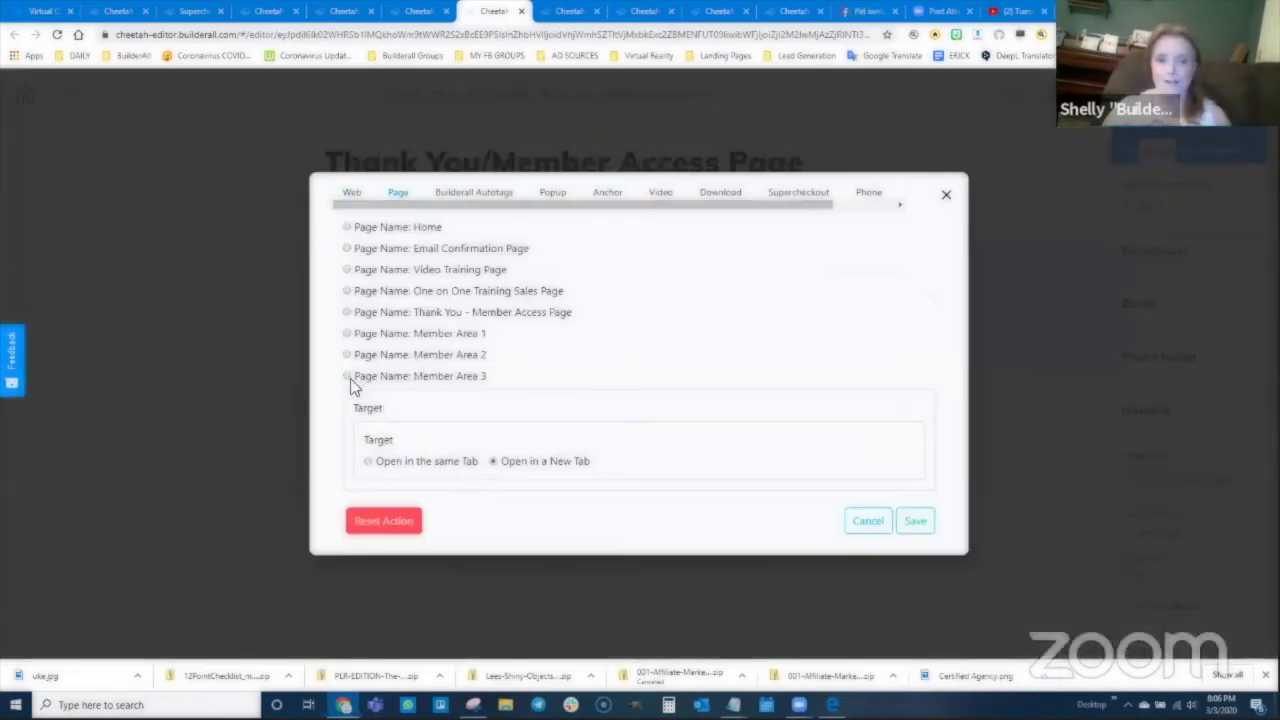
left_click(350, 376)
left_click(919, 530)
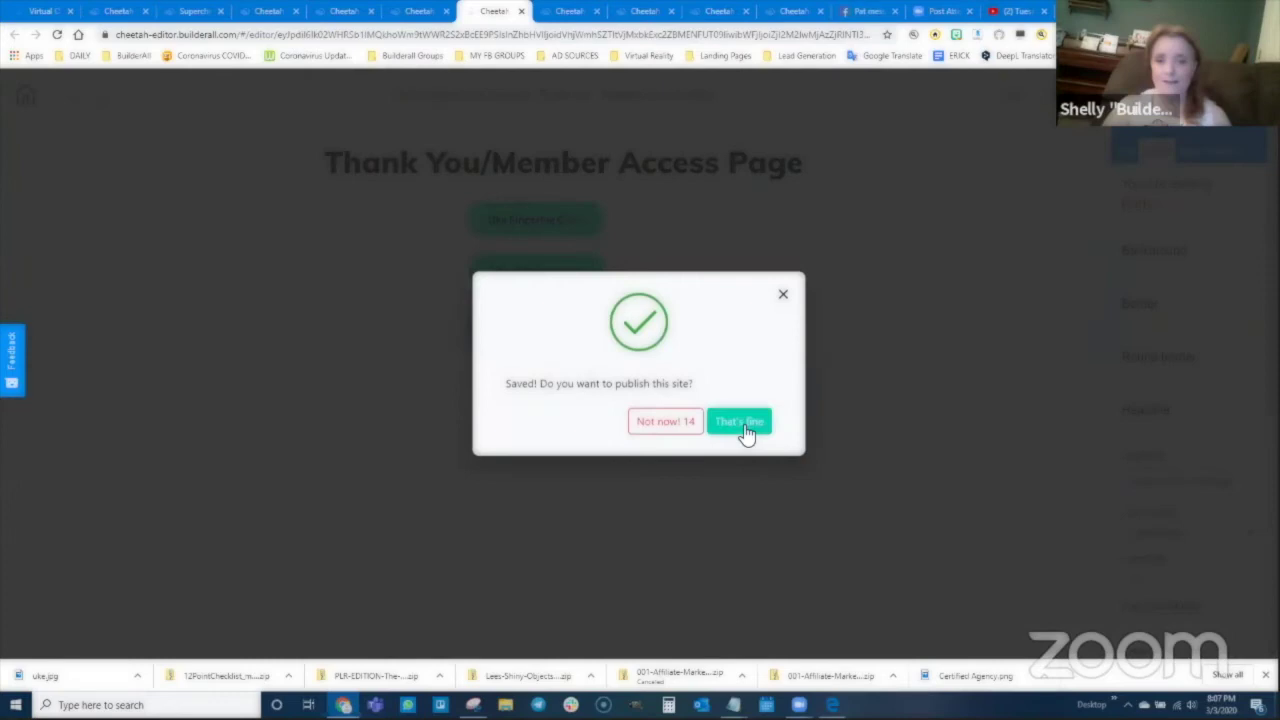
Step: Publish the site and dismiss the confirmation
left_click(745, 425)
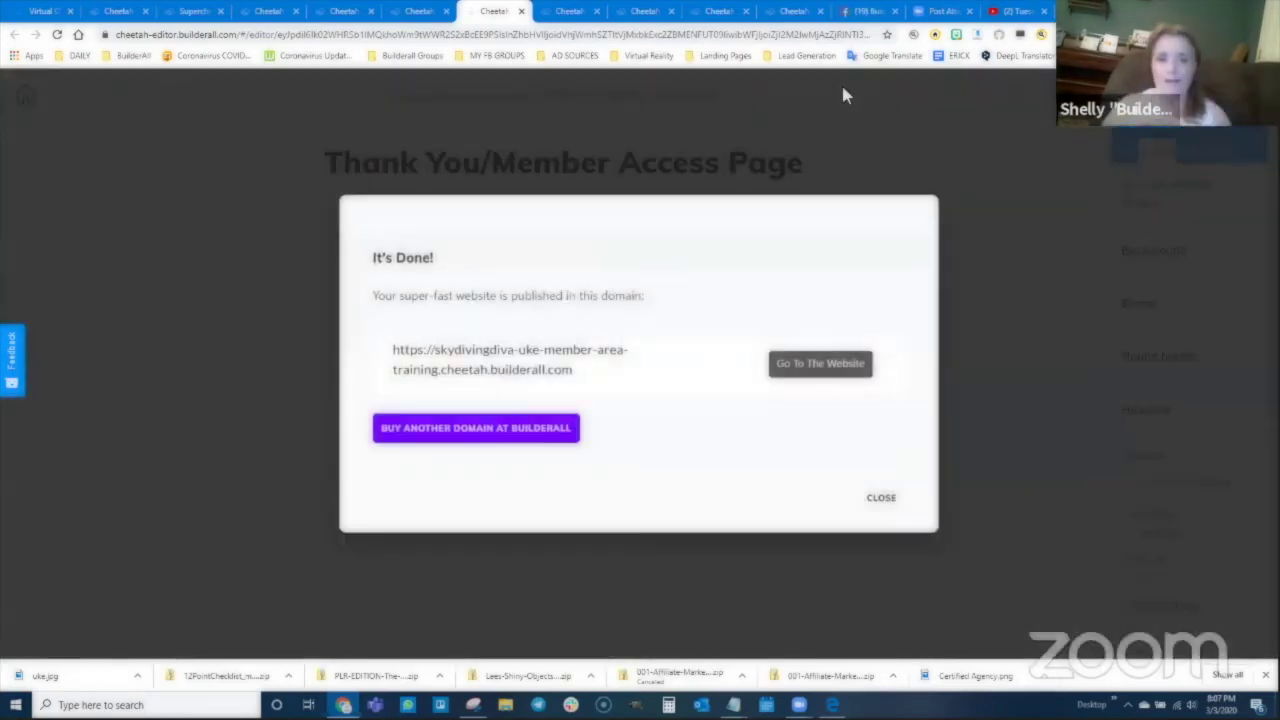
left_click(884, 496)
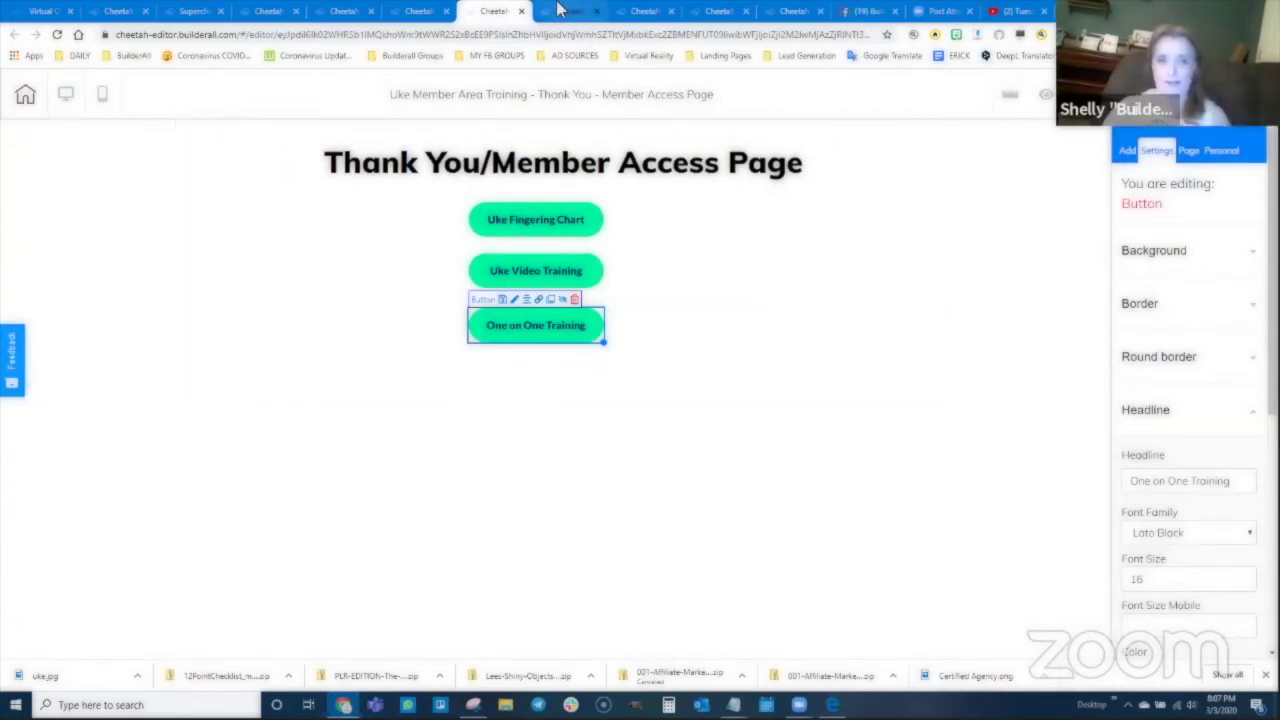
left_click(790, 11)
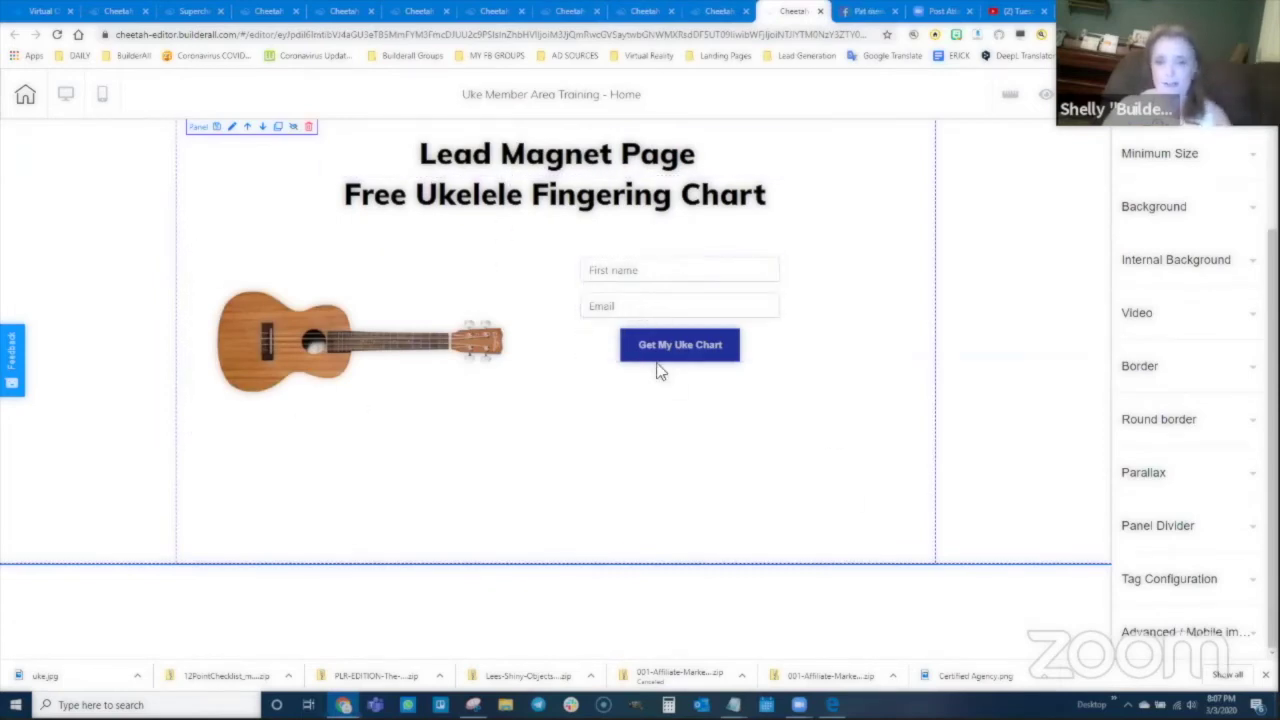
Step: Drag a Register now button from the button elements below the Get My Uke Chart button
scroll(1152, 175, "up", 2)
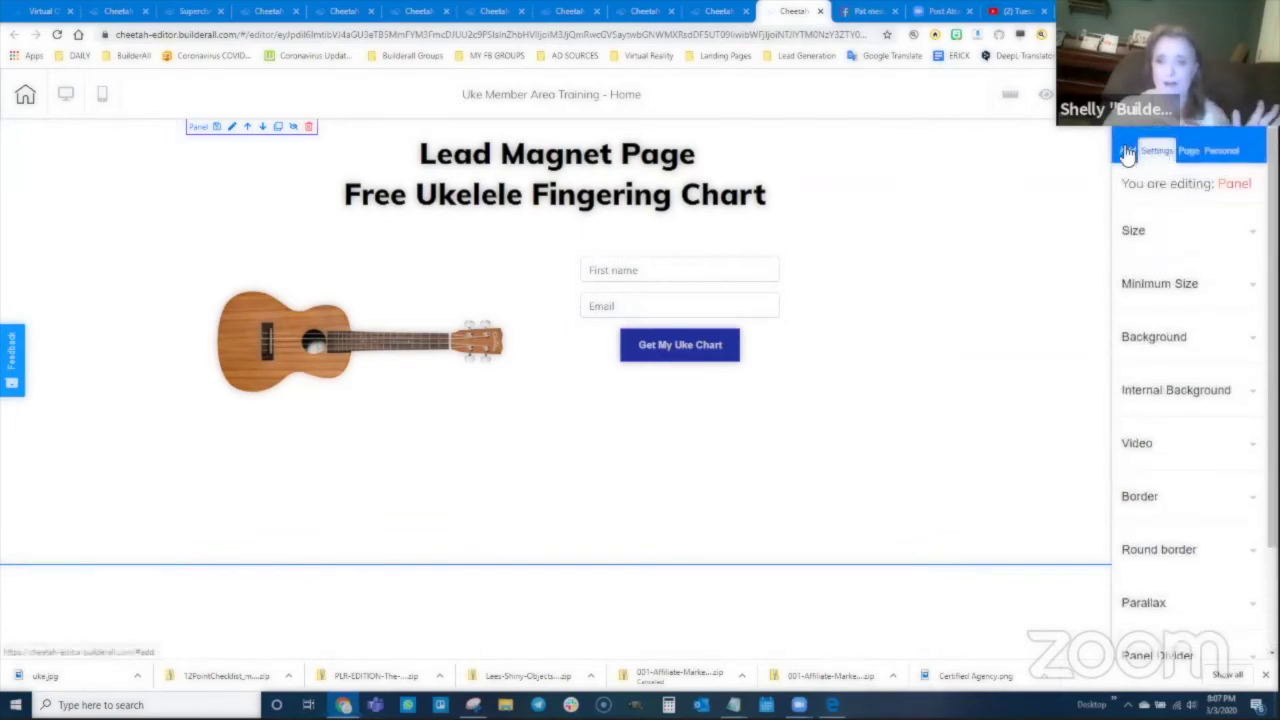
left_click(1127, 150)
left_click(1187, 218)
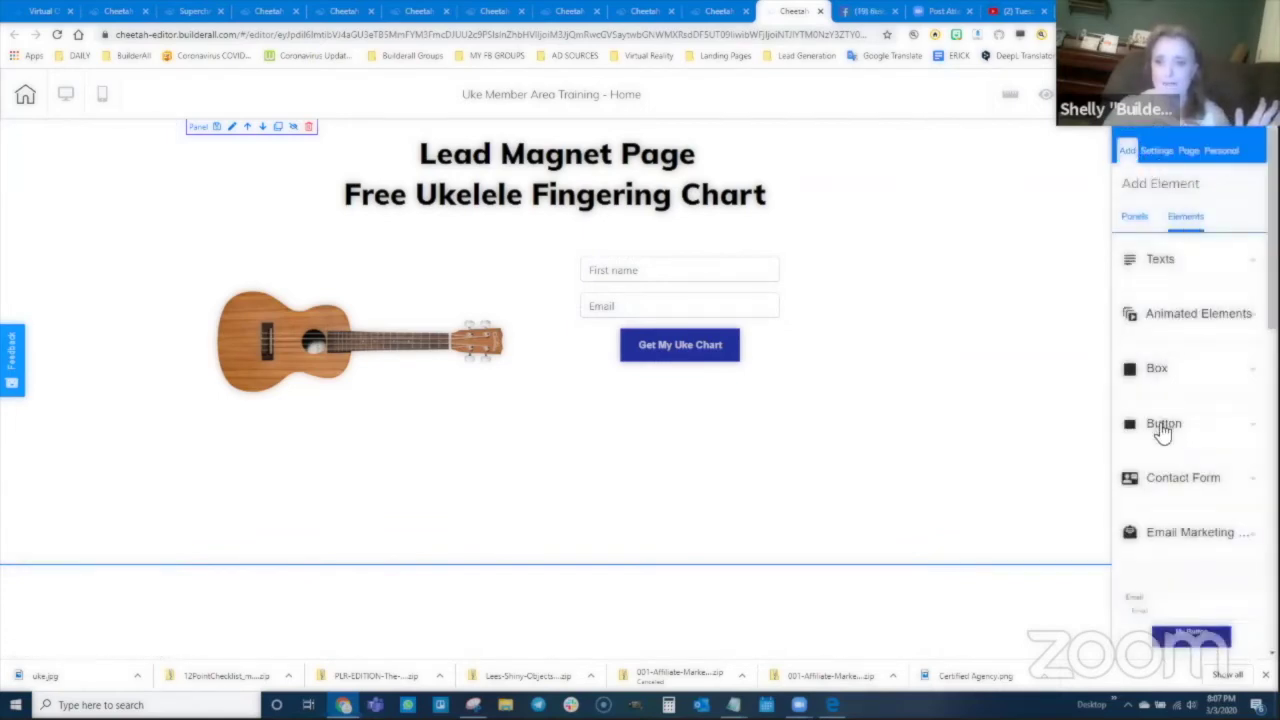
left_click(1162, 428)
left_click_drag(1190, 620, 684, 440)
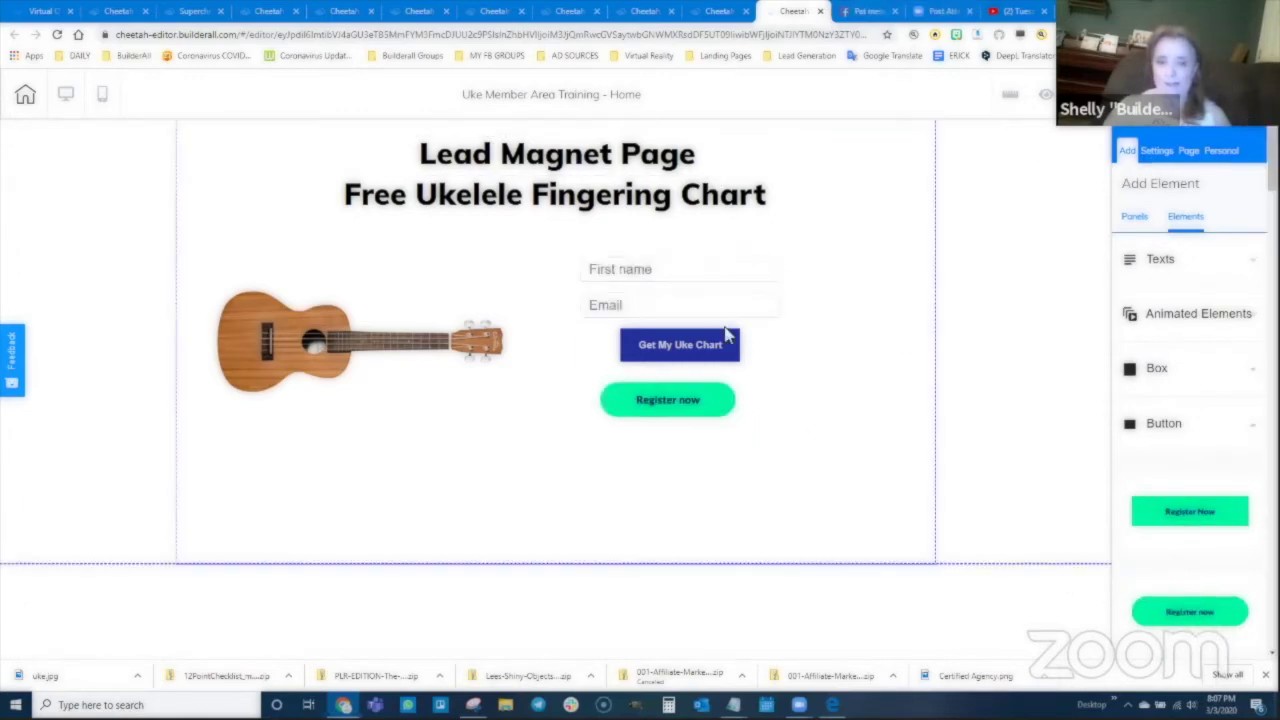
left_click(670, 426)
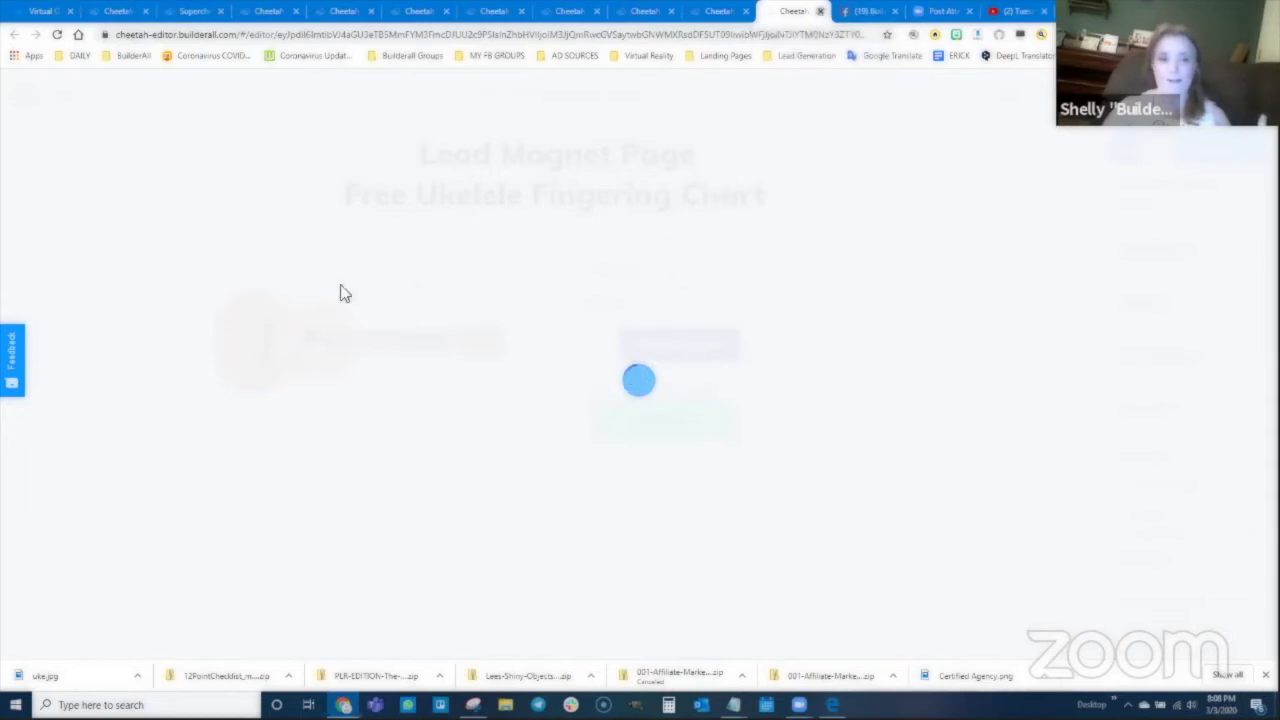
Step: Reopen the Home page after the editor hangs and place the Register now button again
key("ctrl+w")
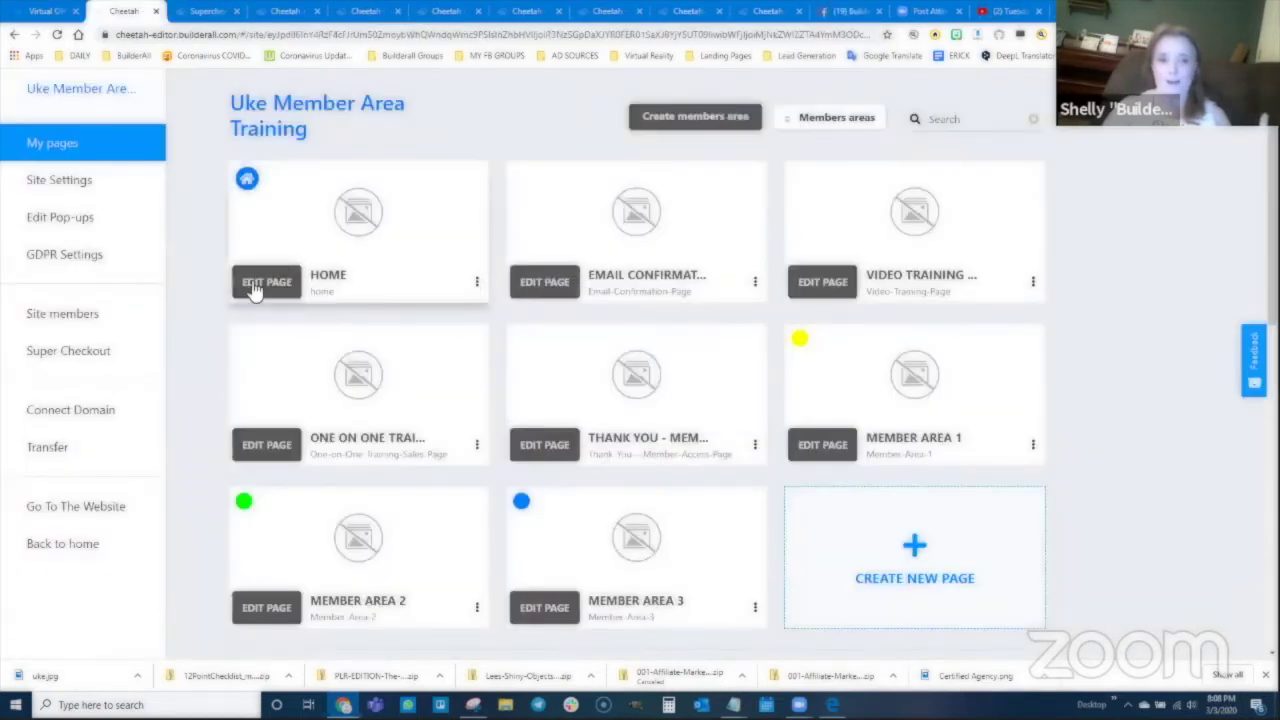
left_click(255, 284)
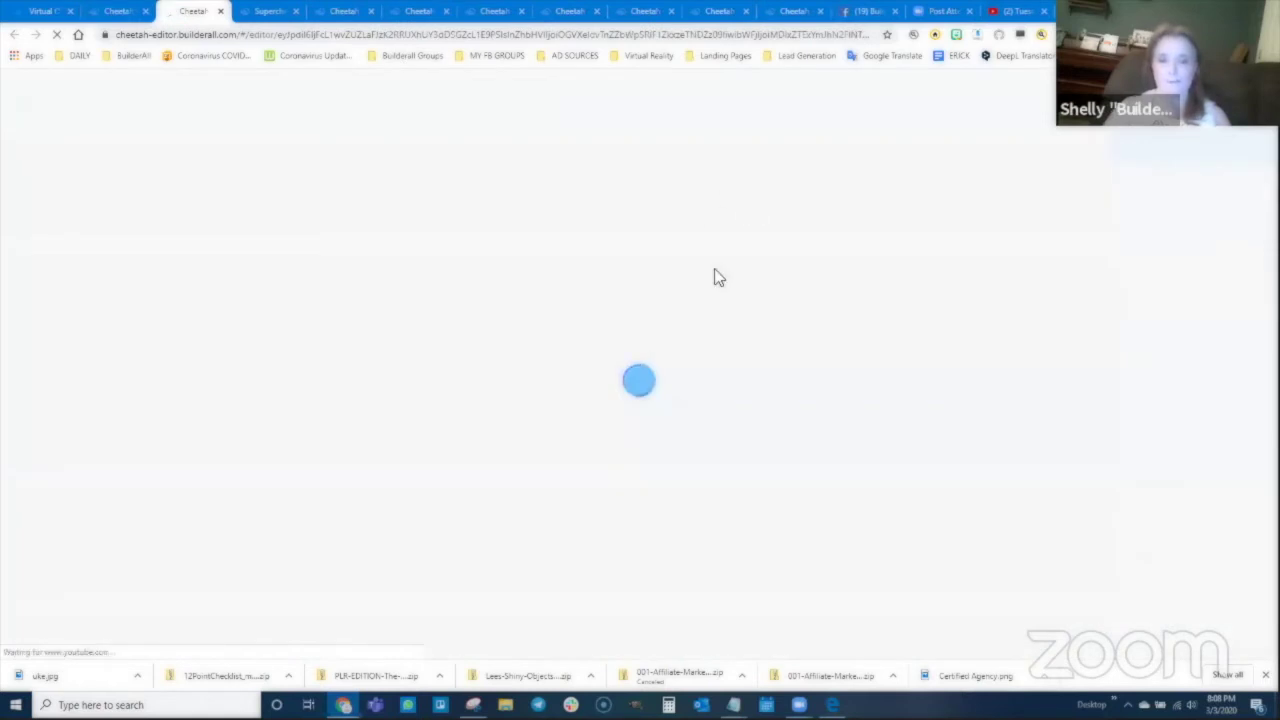
left_click_drag(195, 11, 800, 24)
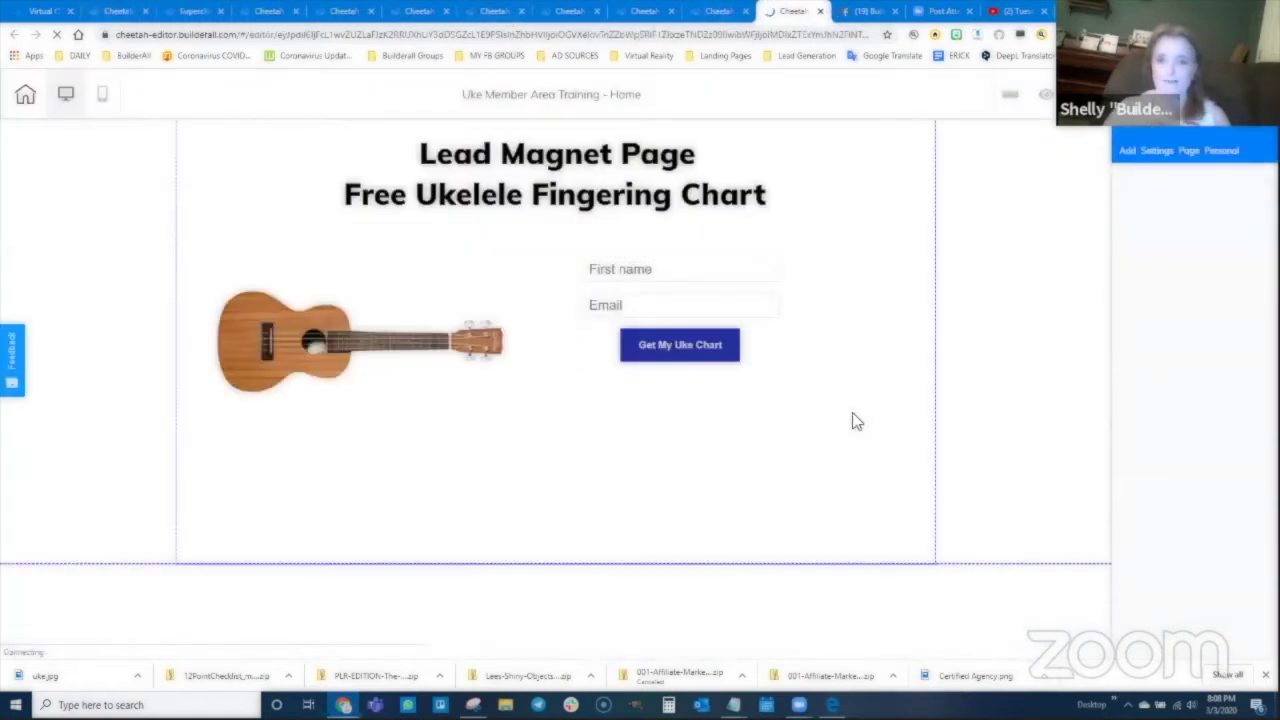
left_click(1128, 154)
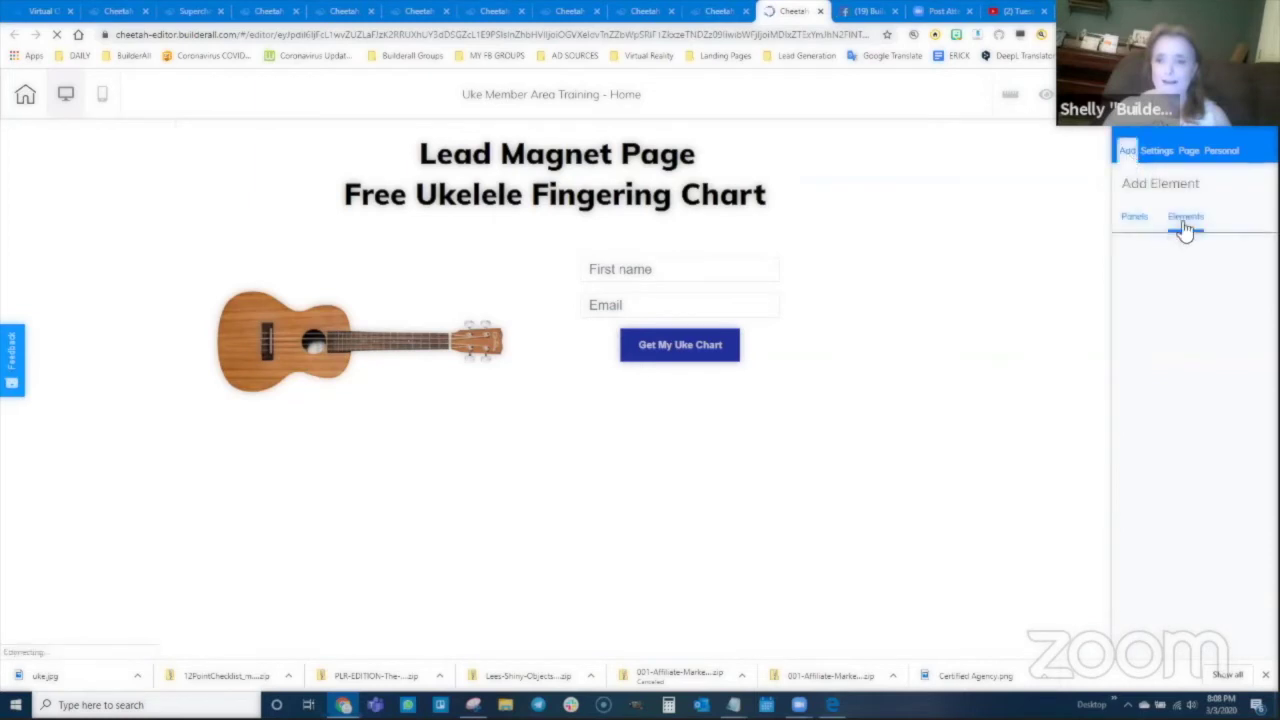
left_click(1186, 218)
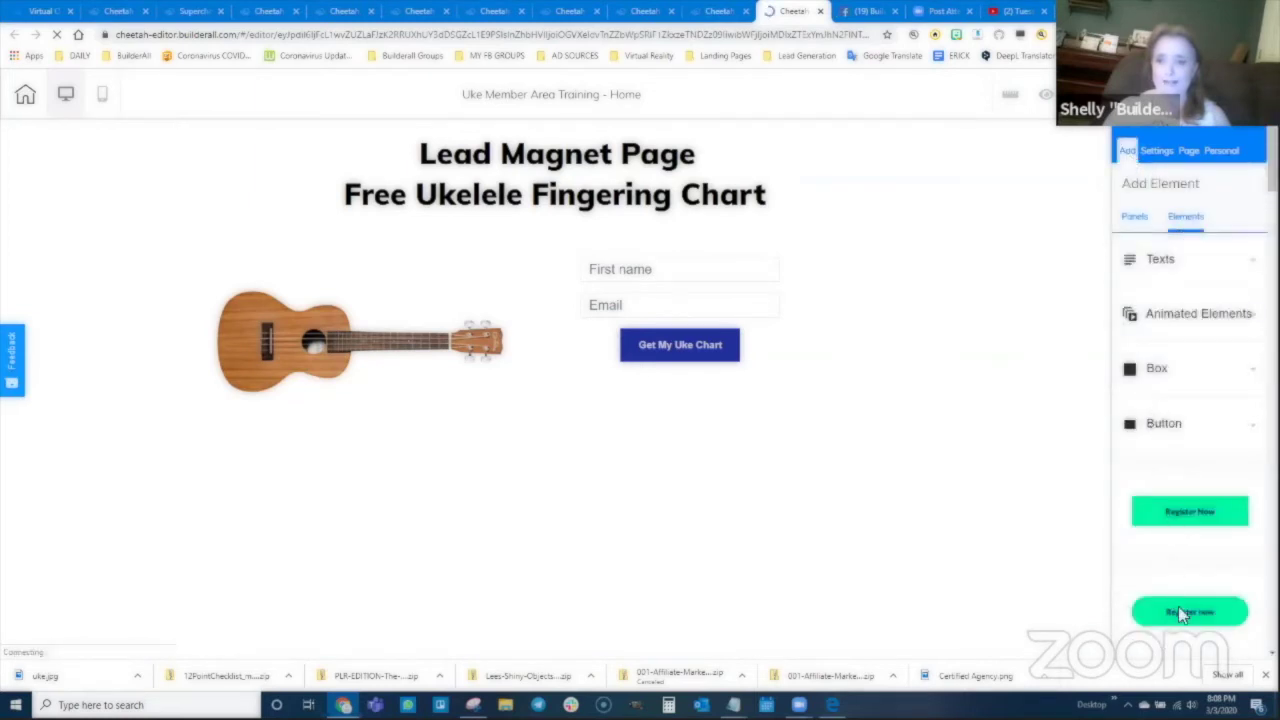
left_click_drag(1178, 606, 636, 430)
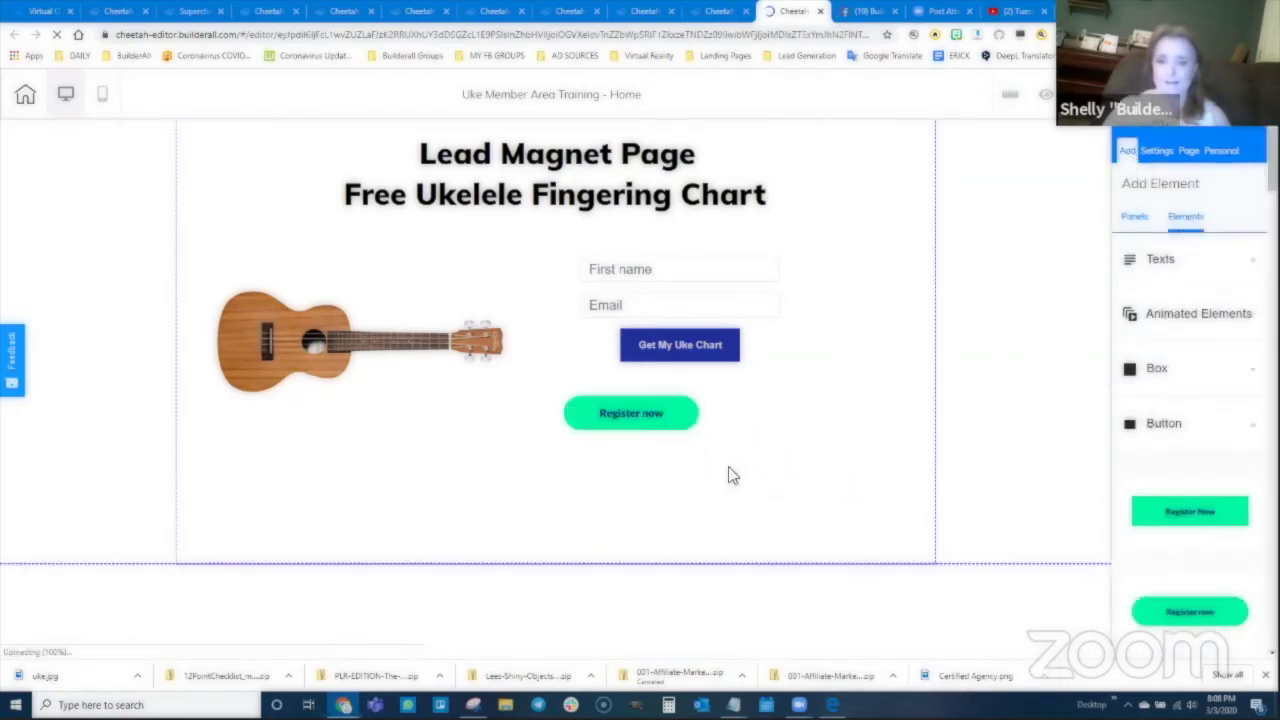
left_click(630, 415)
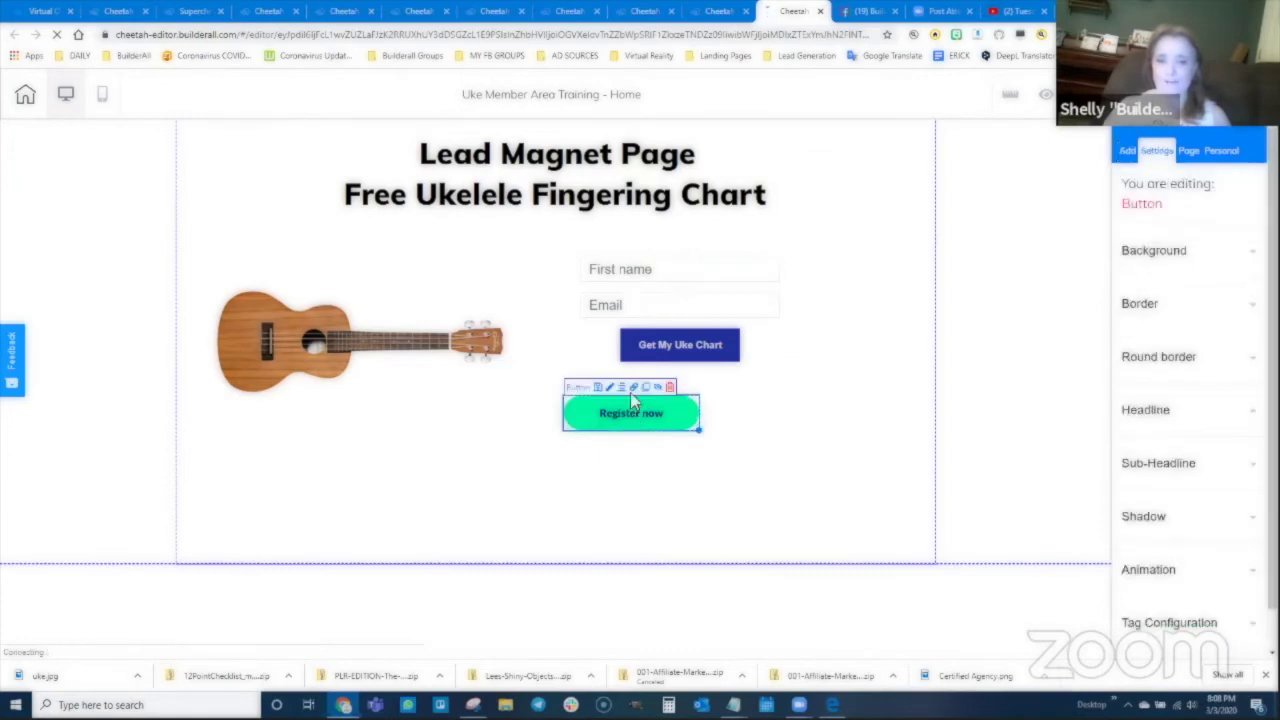
left_click(635, 389)
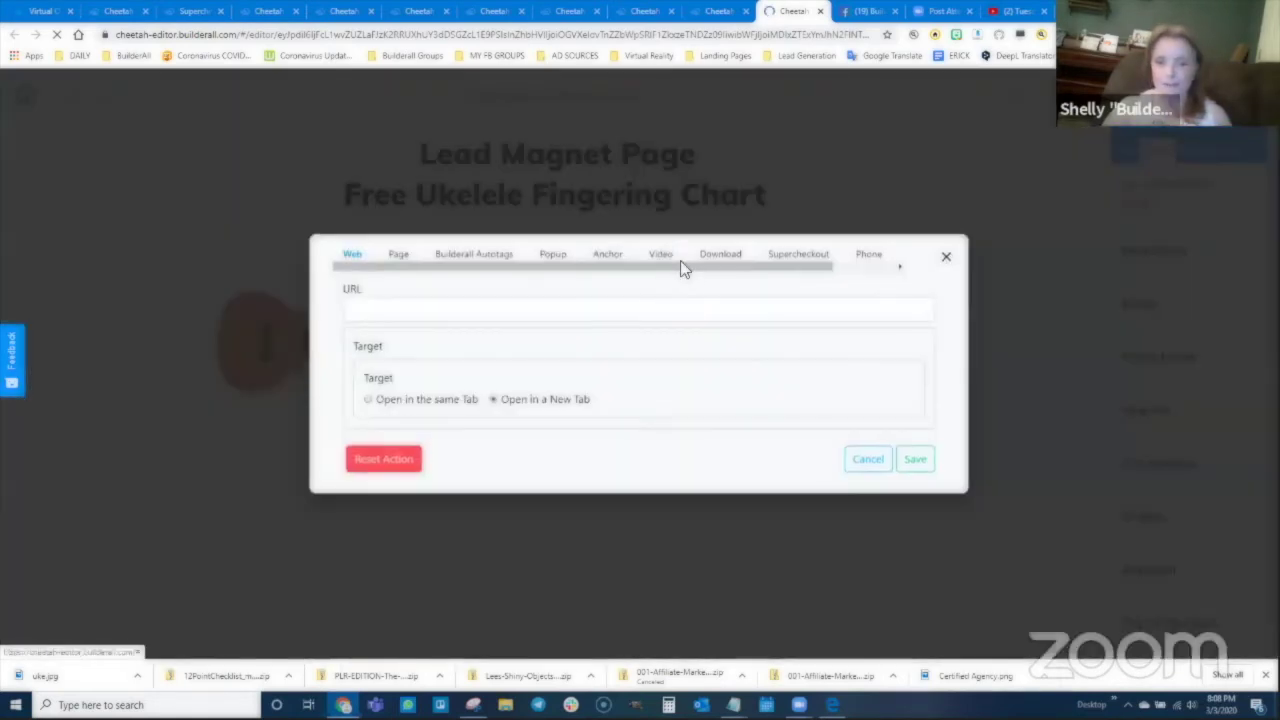
Step: Make Register now register members into Member Area 1, redirecting to Video Training Page
left_click_drag(743, 271, 814, 277)
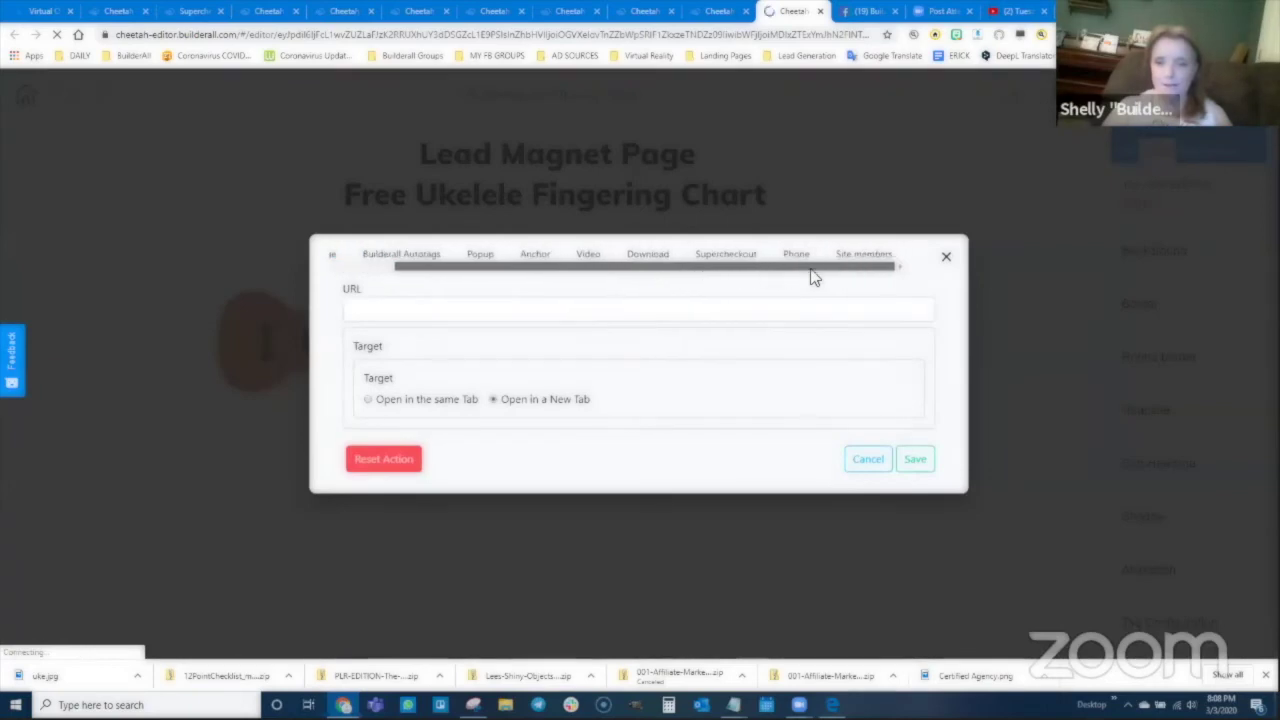
left_click(865, 254)
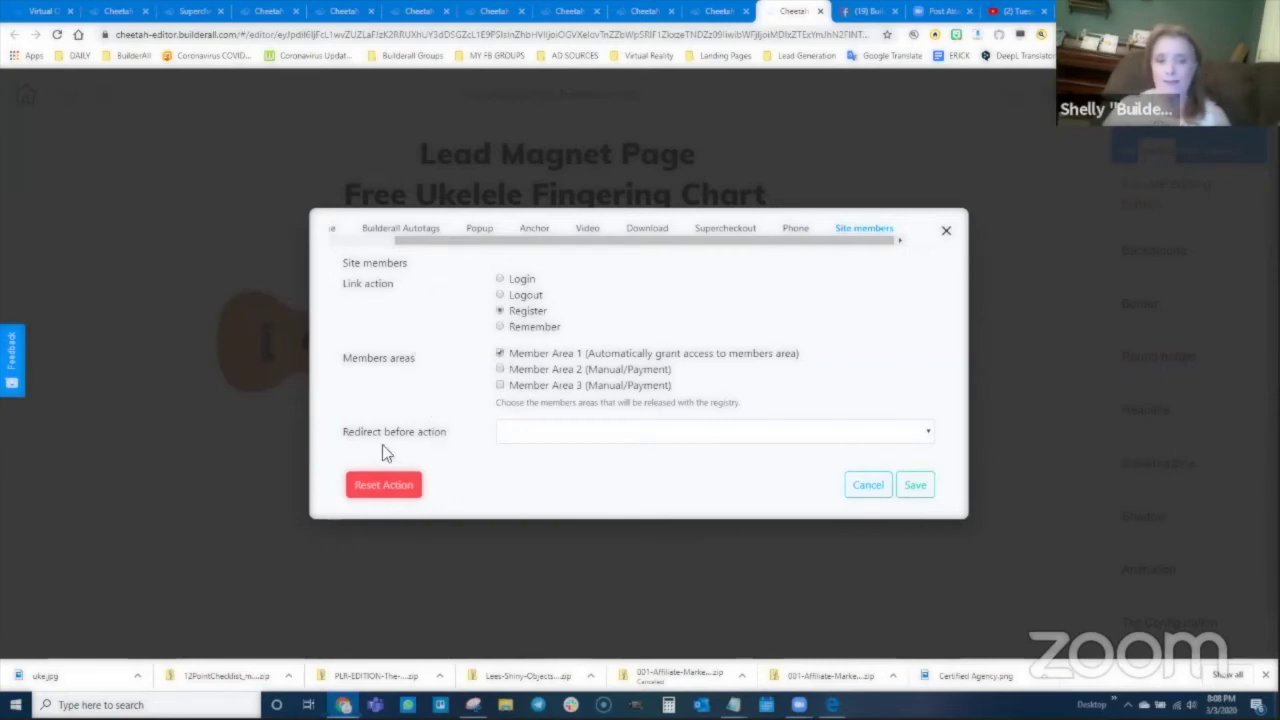
left_click(577, 430)
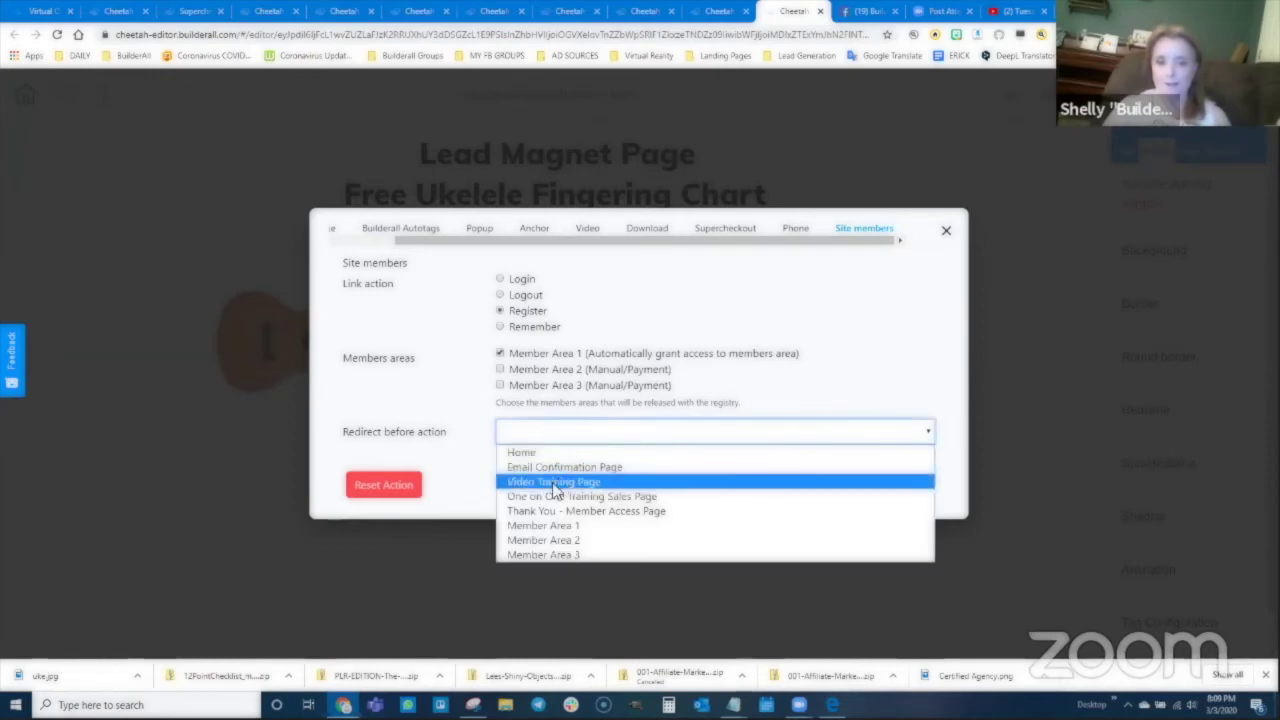
left_click(556, 484)
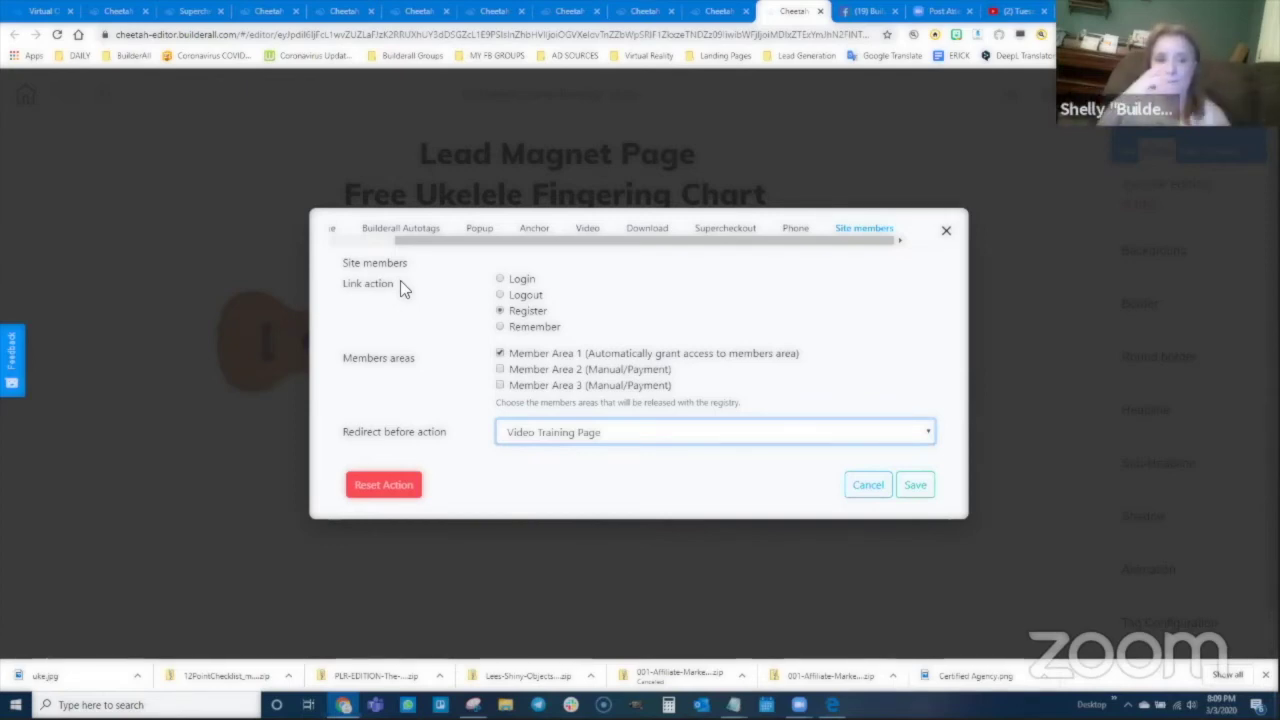
left_click(906, 487)
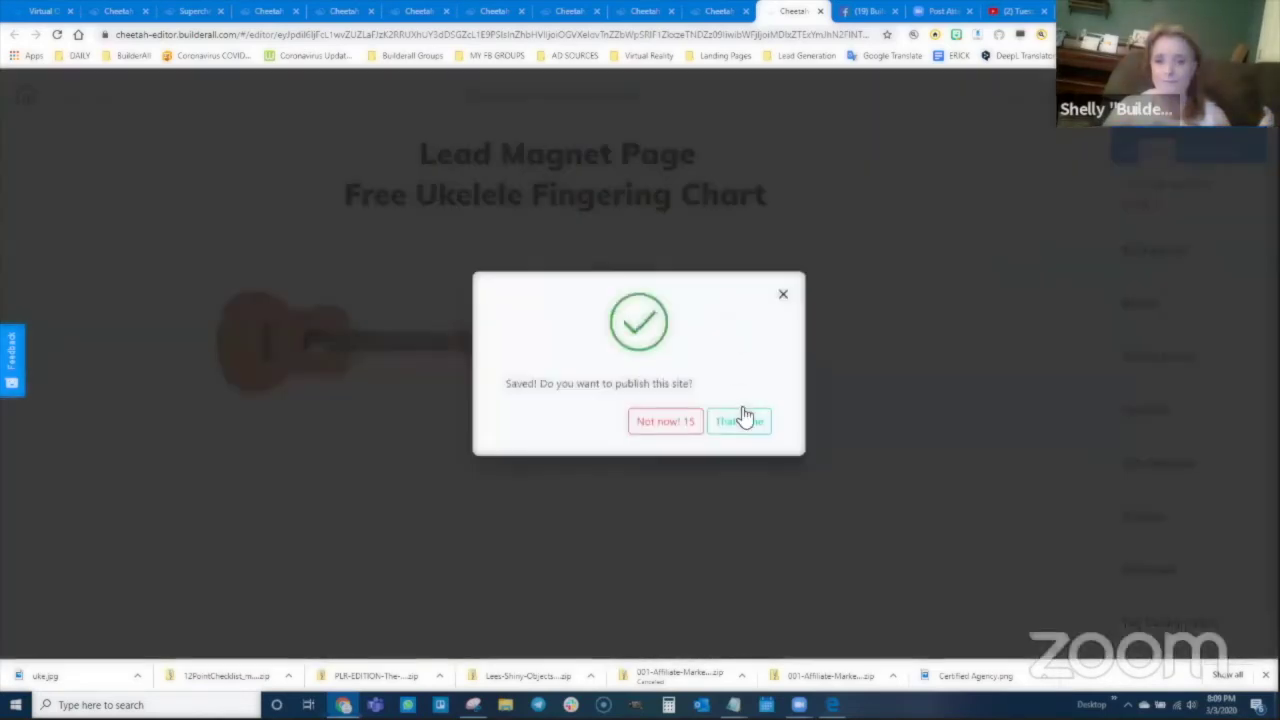
Step: Publish the site and nudge the signup form slightly higher
left_click(740, 418)
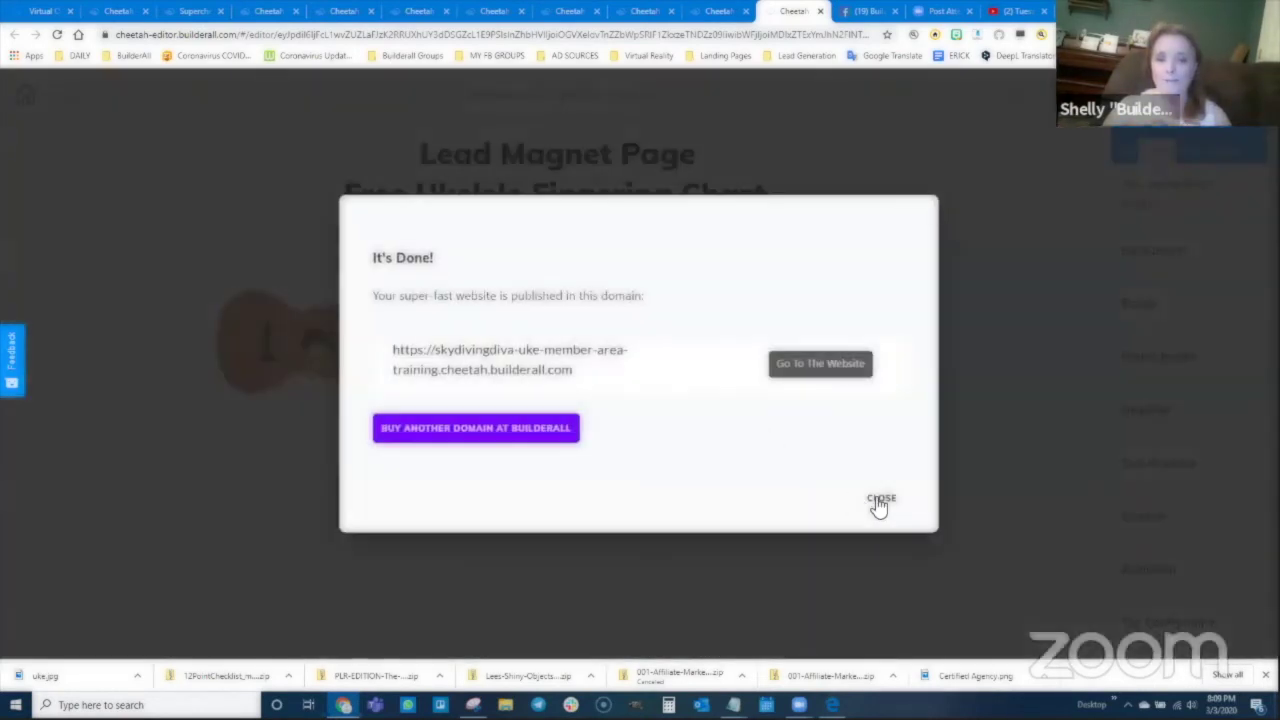
left_click(880, 499)
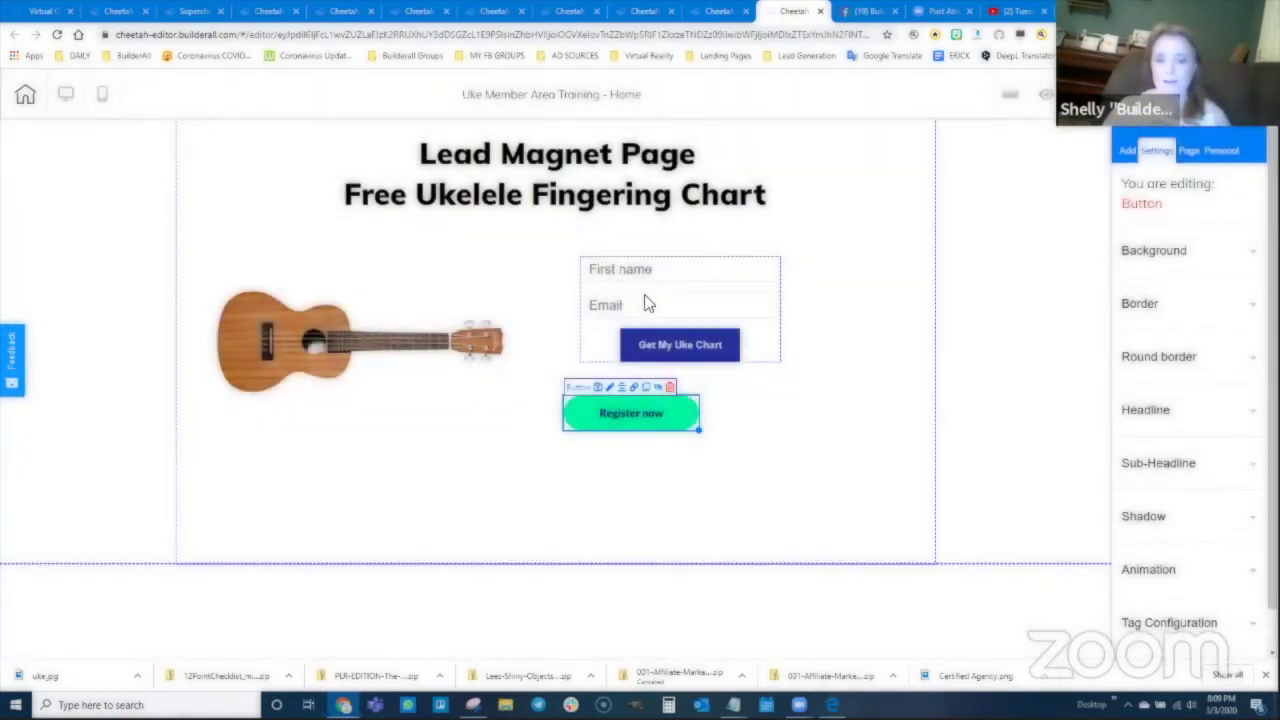
mouse_move(645, 298)
left_mouse_down()
mouse_move(660, 276)
mouse_move(687, 277)
mouse_move(664, 283)
left_mouse_up()
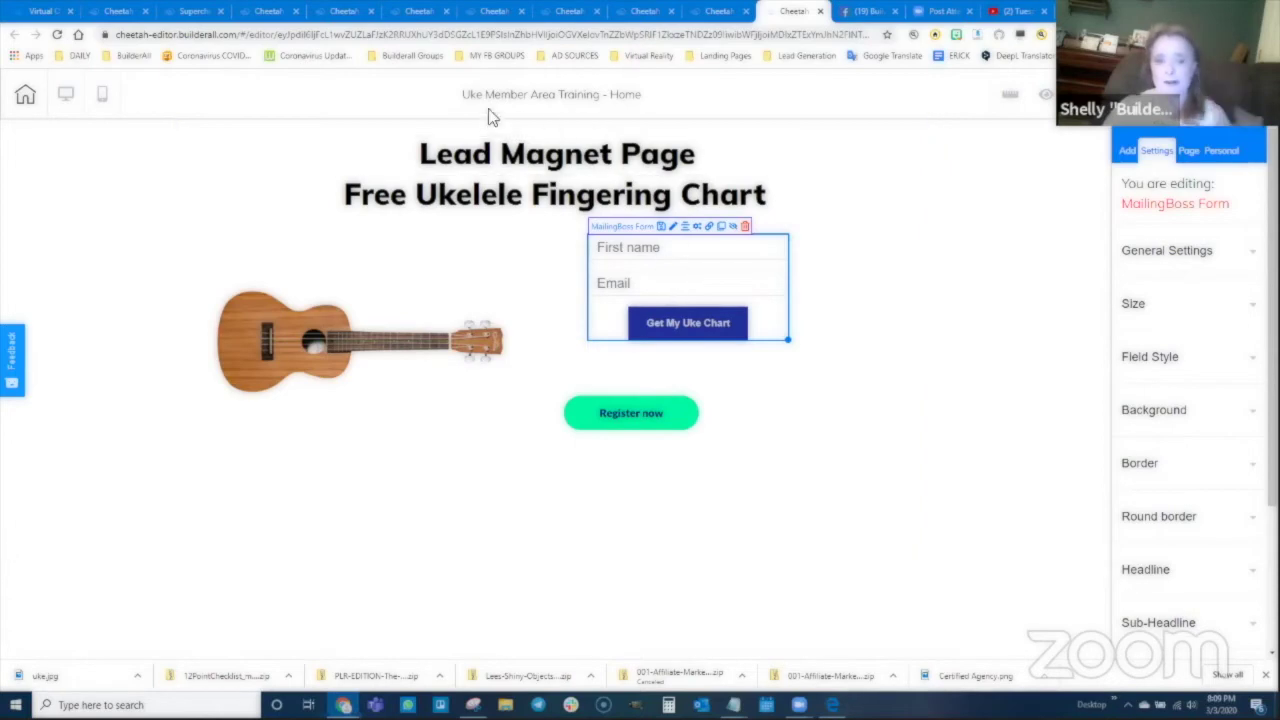
Step: Open Member Area 1's settings, review its Mailing Boss lists, and save
left_click(118, 12)
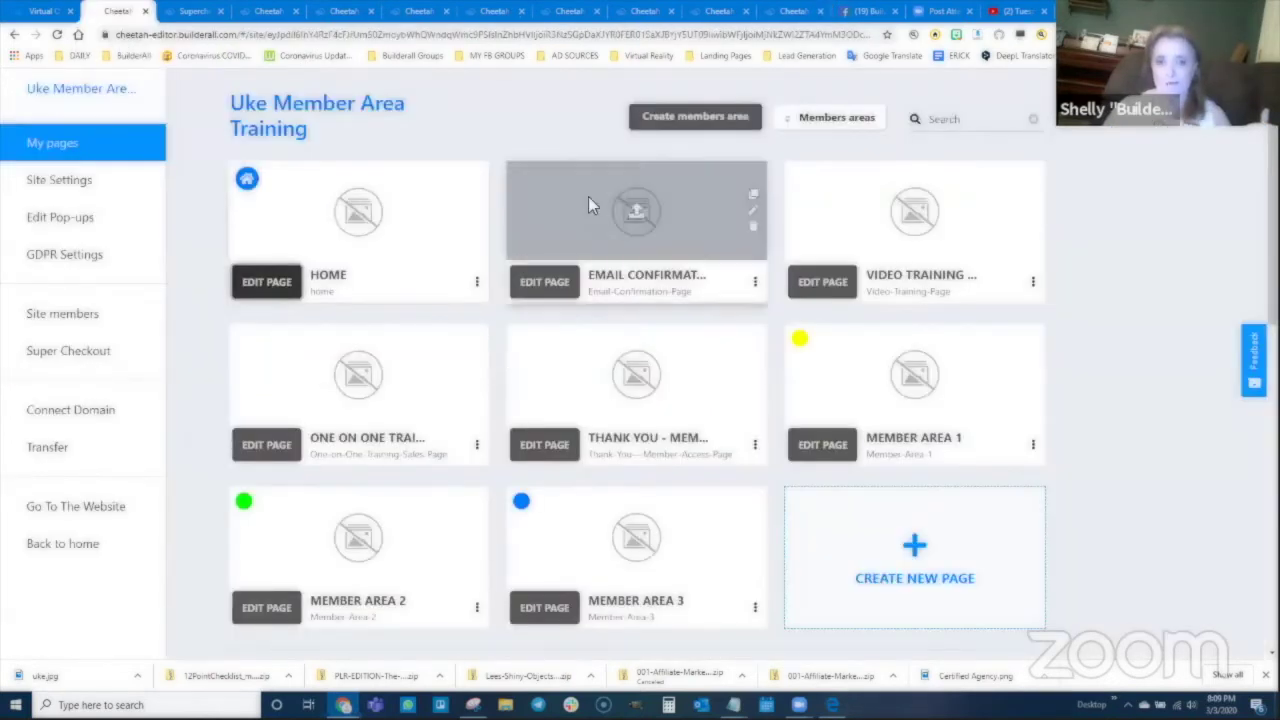
left_click(829, 120)
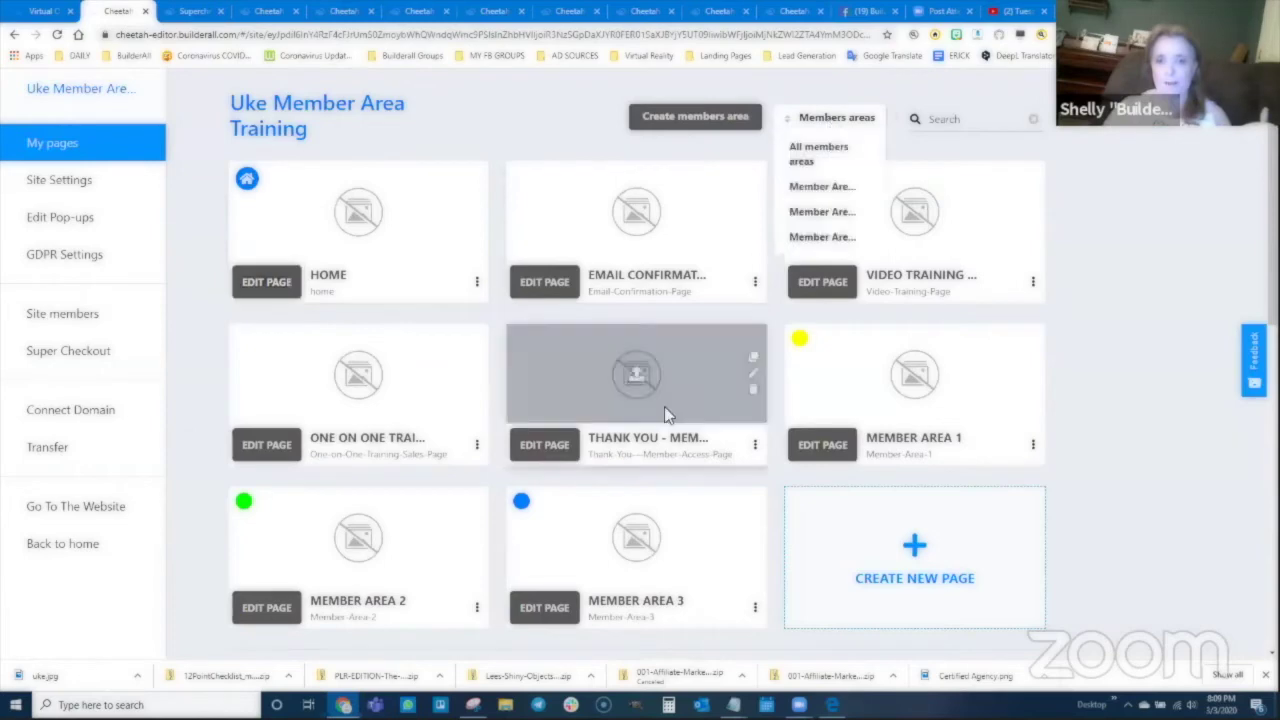
left_click(822, 188)
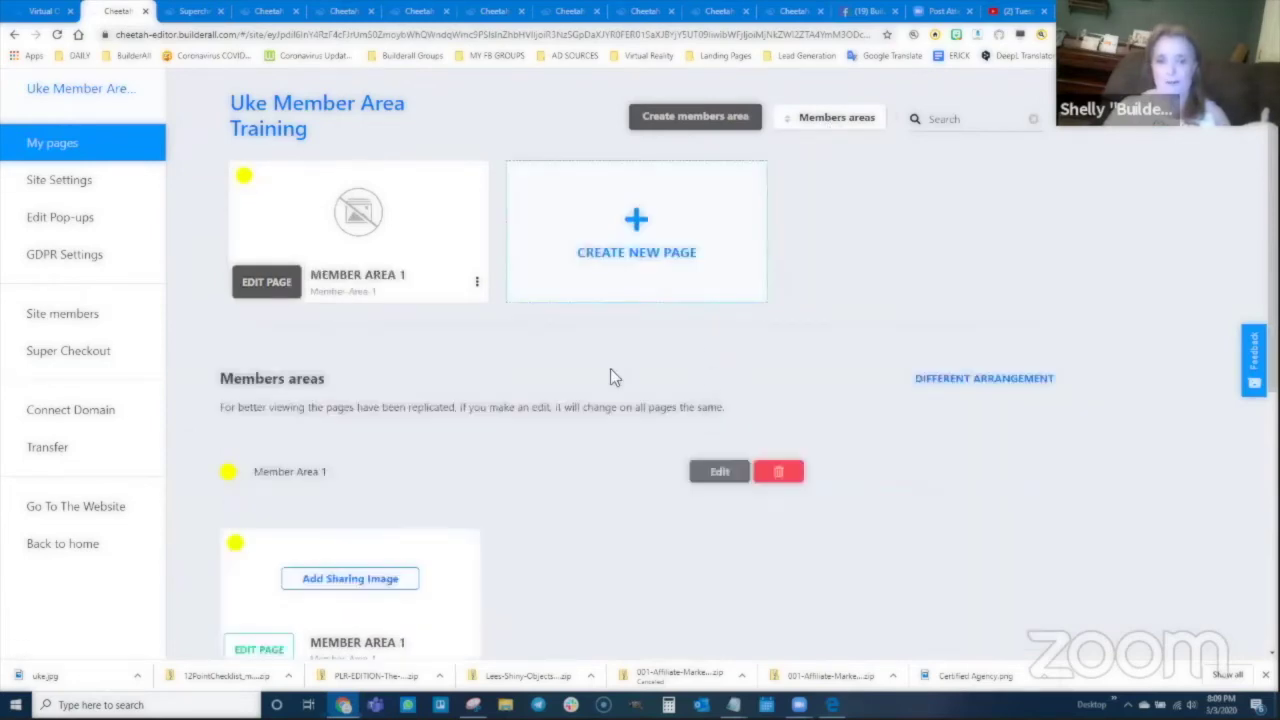
scroll(613, 376, "down", 2)
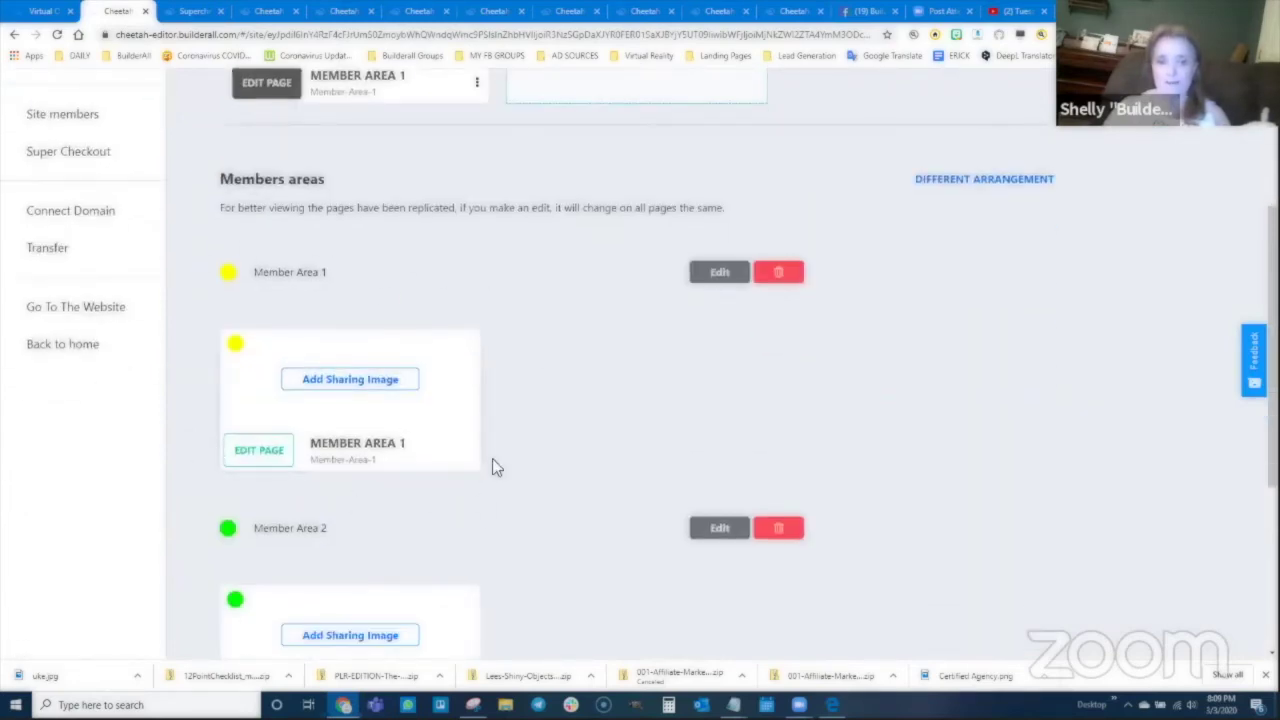
left_click(709, 276)
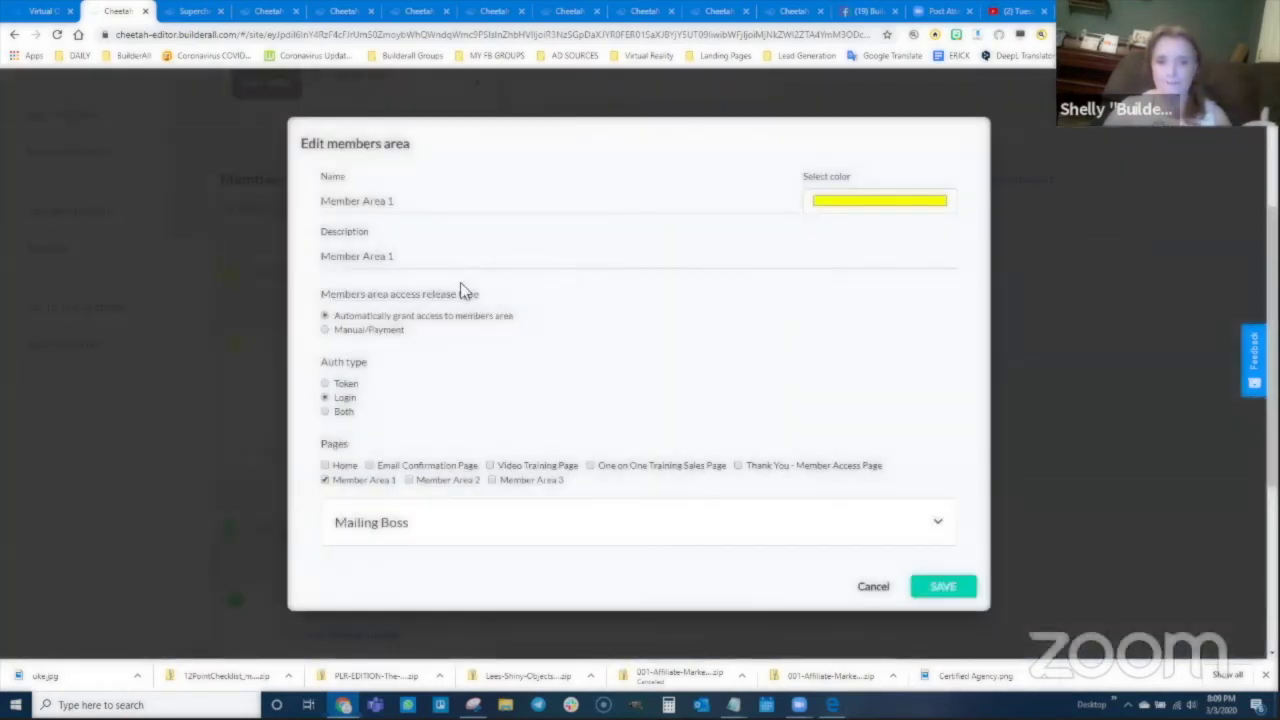
scroll(442, 446, "down", 1)
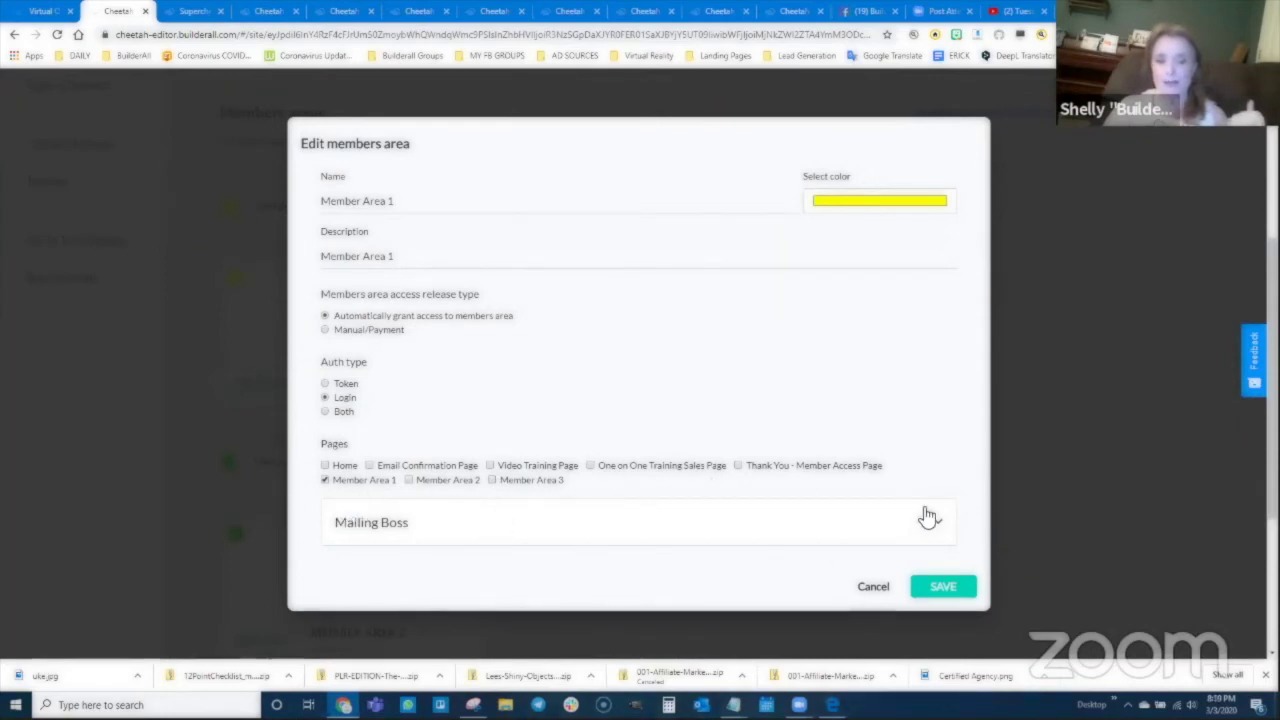
left_click(480, 528)
scroll(410, 440, "down", 3)
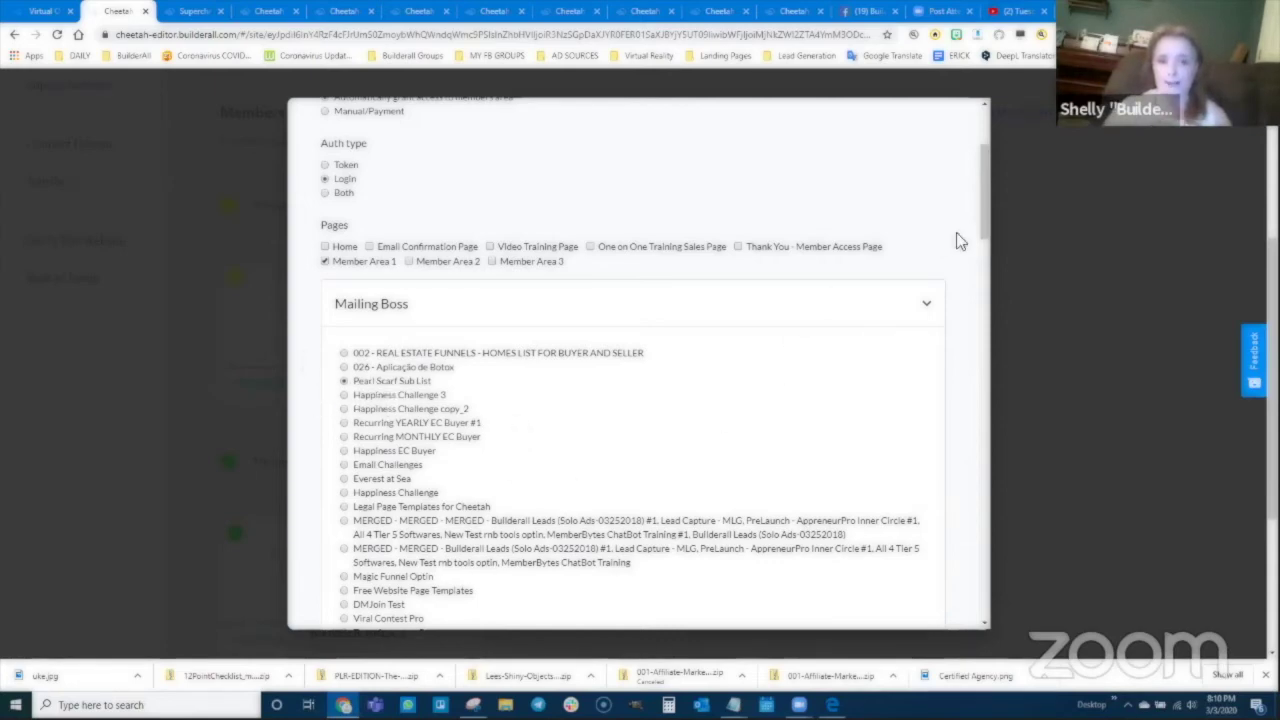
left_click(931, 308)
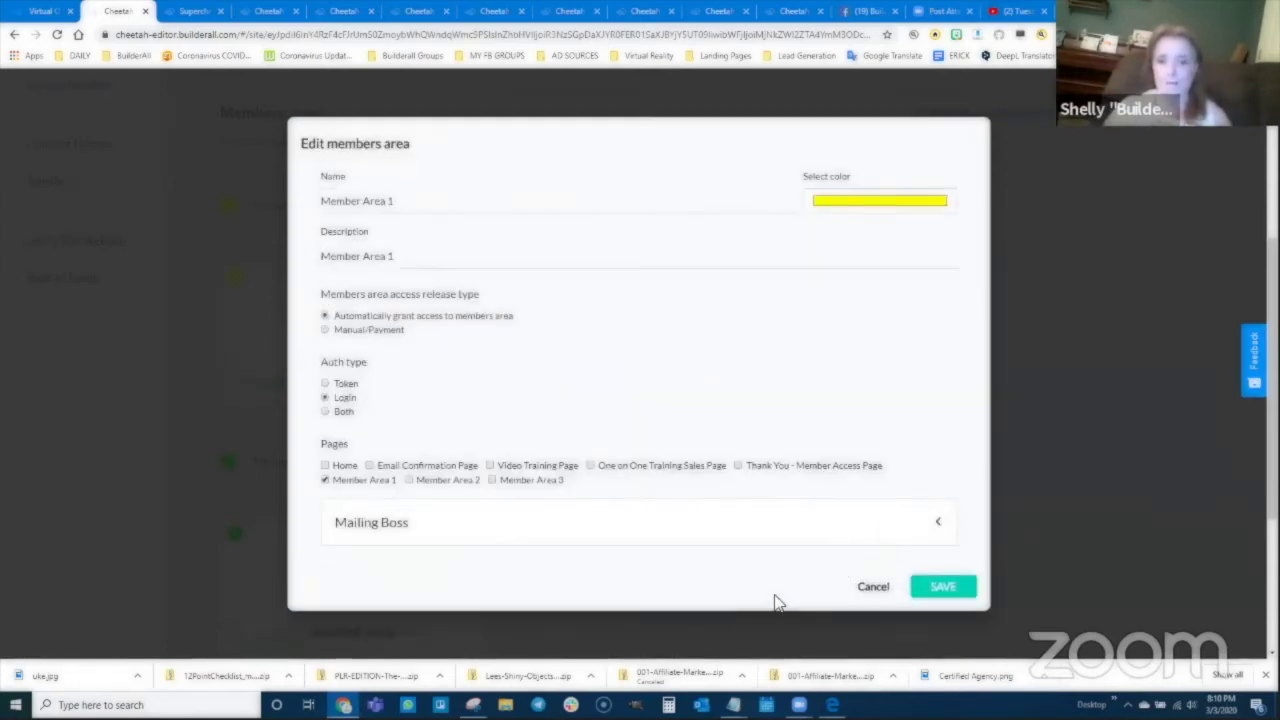
left_click(938, 588)
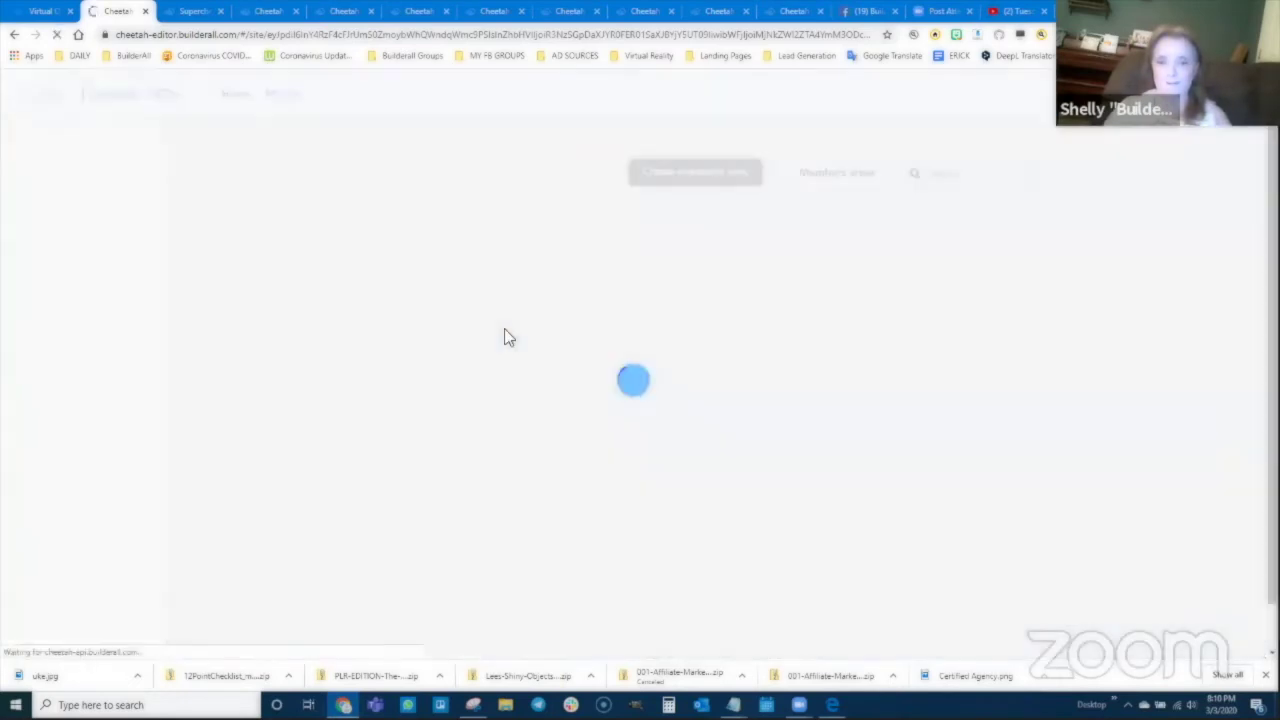
Step: Reopen Member Area 1's settings, recheck the Mailing Boss lists, and save again
scroll(480, 457, "down", 2)
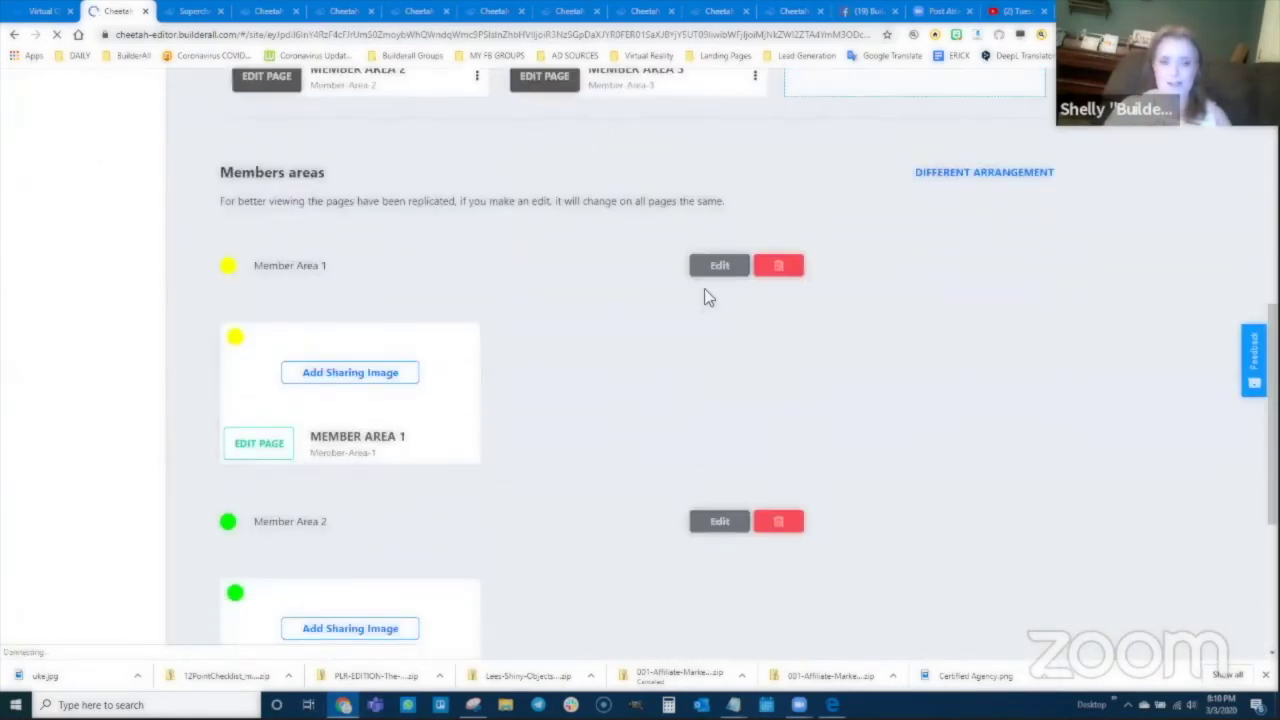
left_click(721, 267)
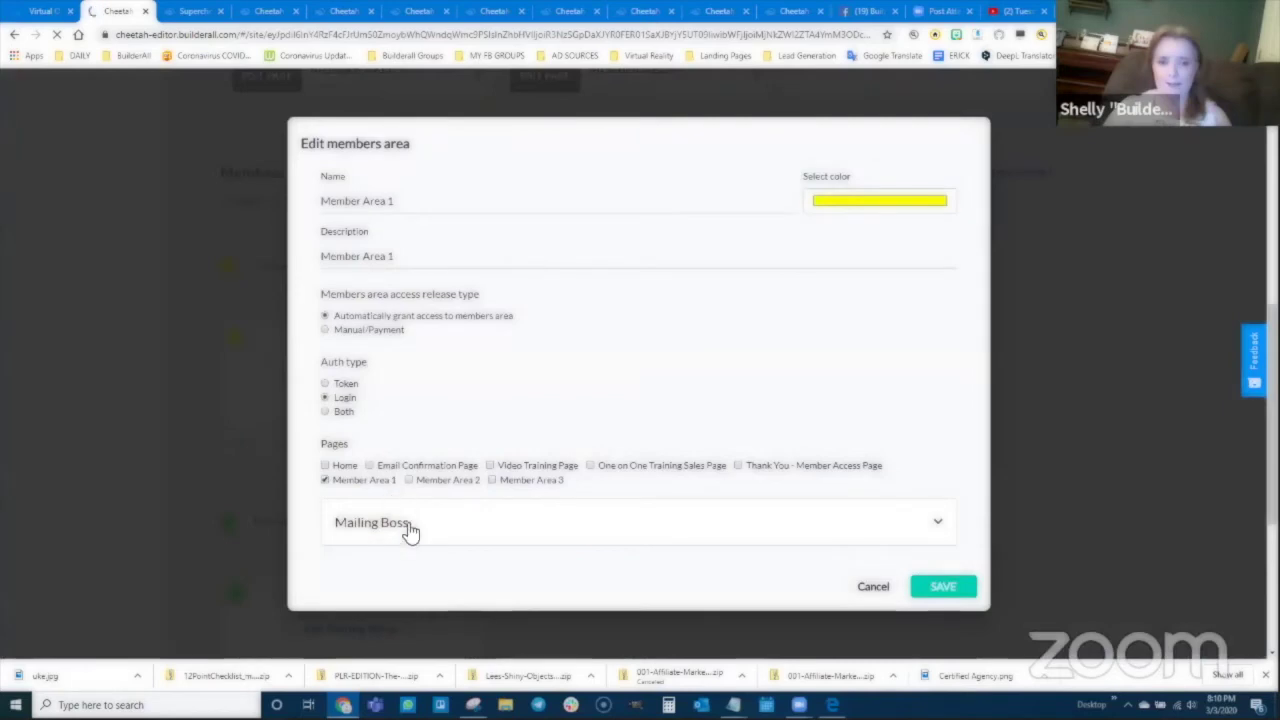
left_click(409, 529)
scroll(400, 500, "down", 1)
scroll(387, 472, "up", 1)
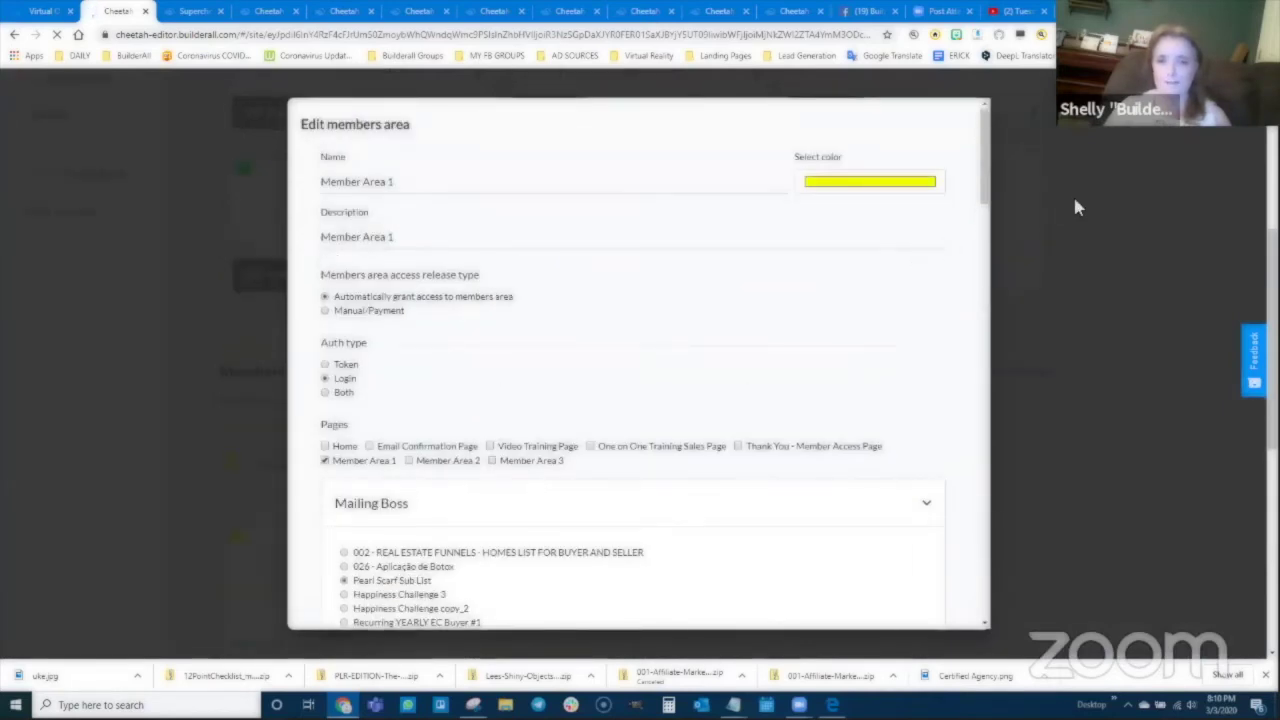
scroll(950, 484, "down", 15)
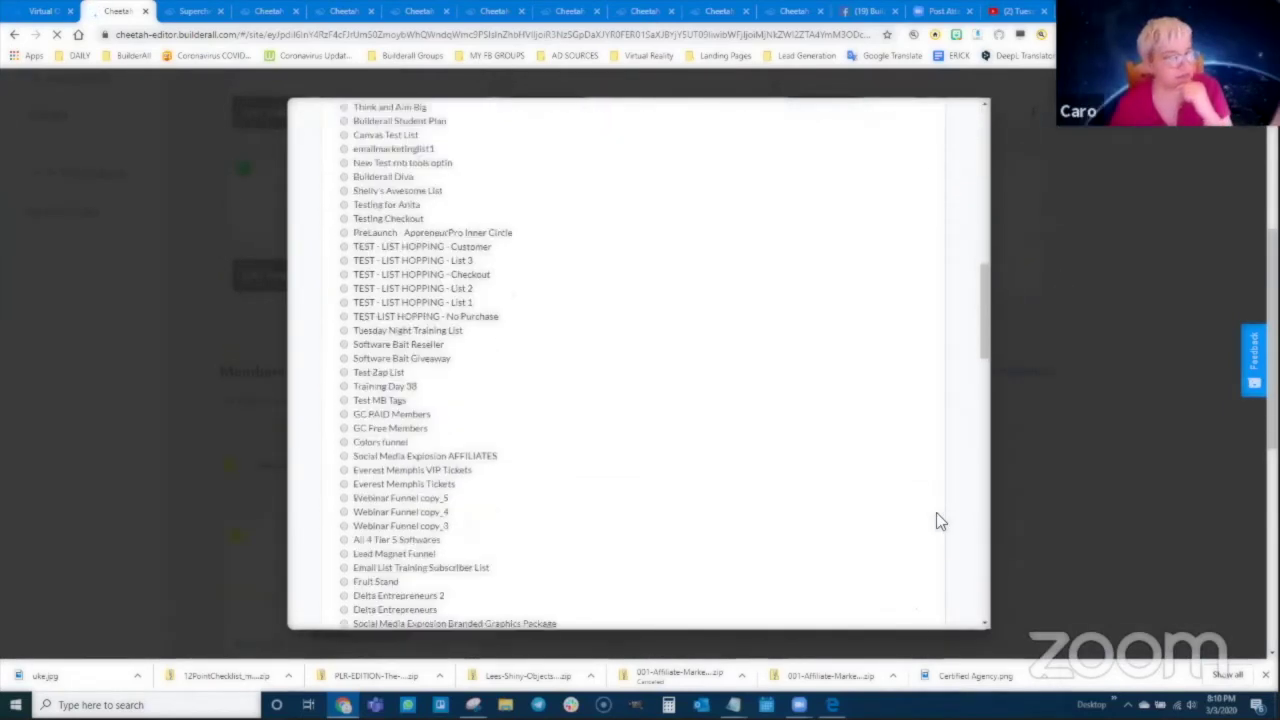
scroll(940, 570, "down", 3)
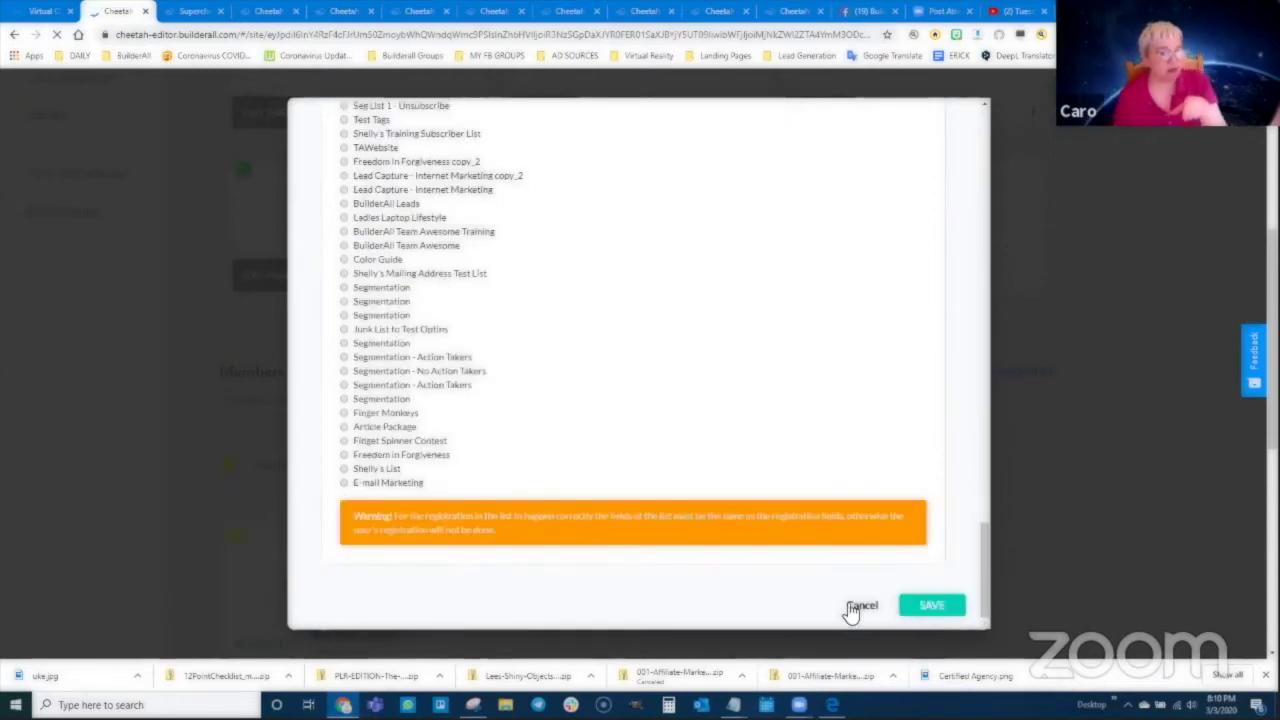
left_click(930, 604)
scroll(486, 440, "down", 3)
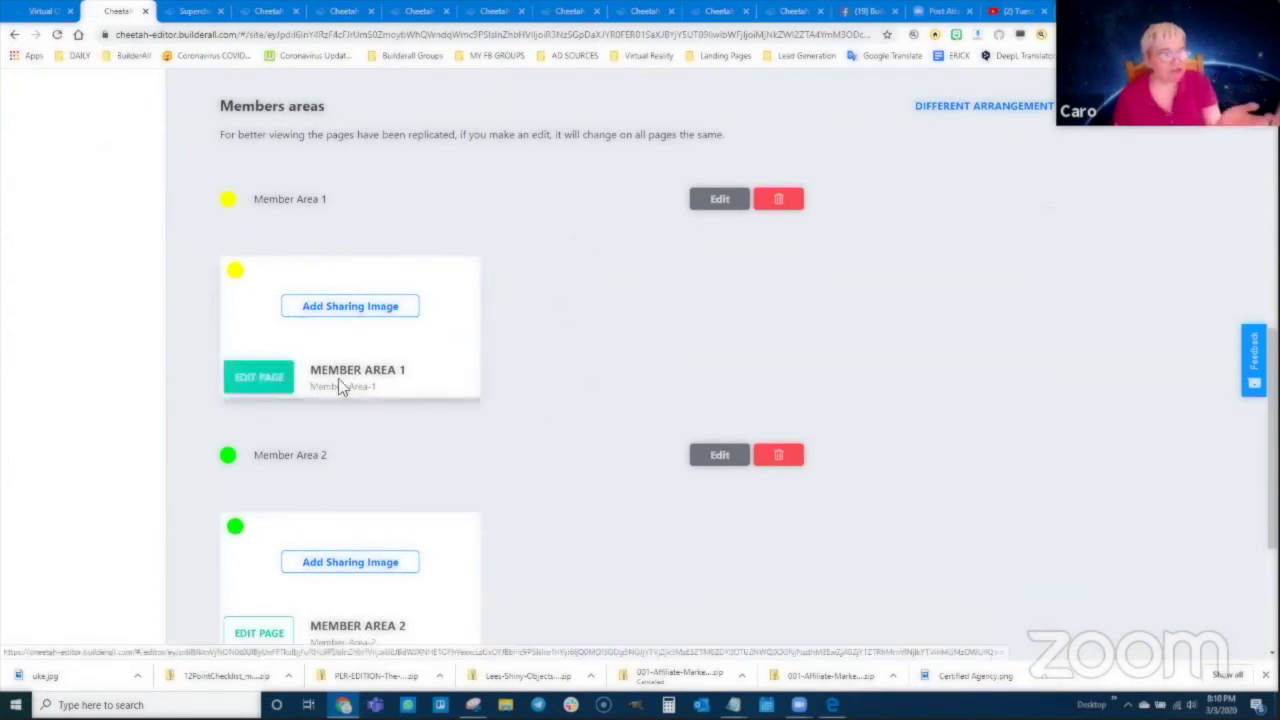
Step: Scroll through the My pages list of the Uke Member Area Training site
scroll(488, 427, "down", 1)
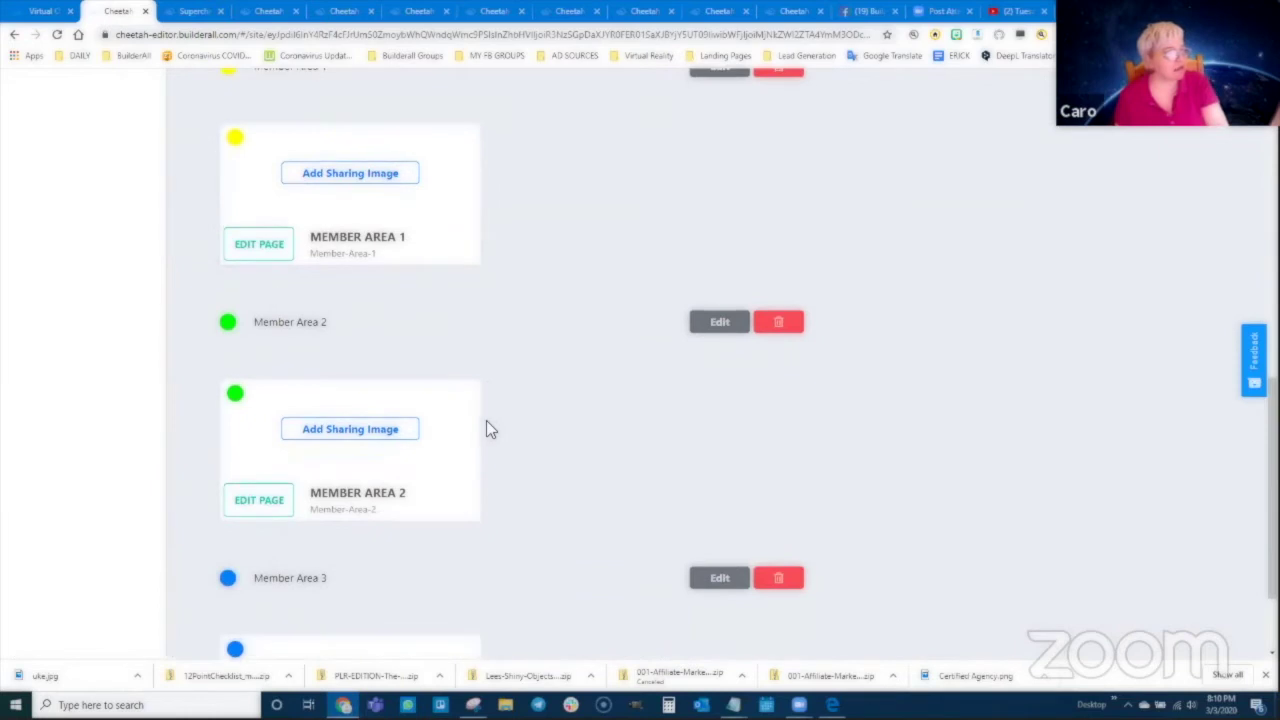
scroll(488, 427, "up", 1)
scroll(490, 427, "down", 1)
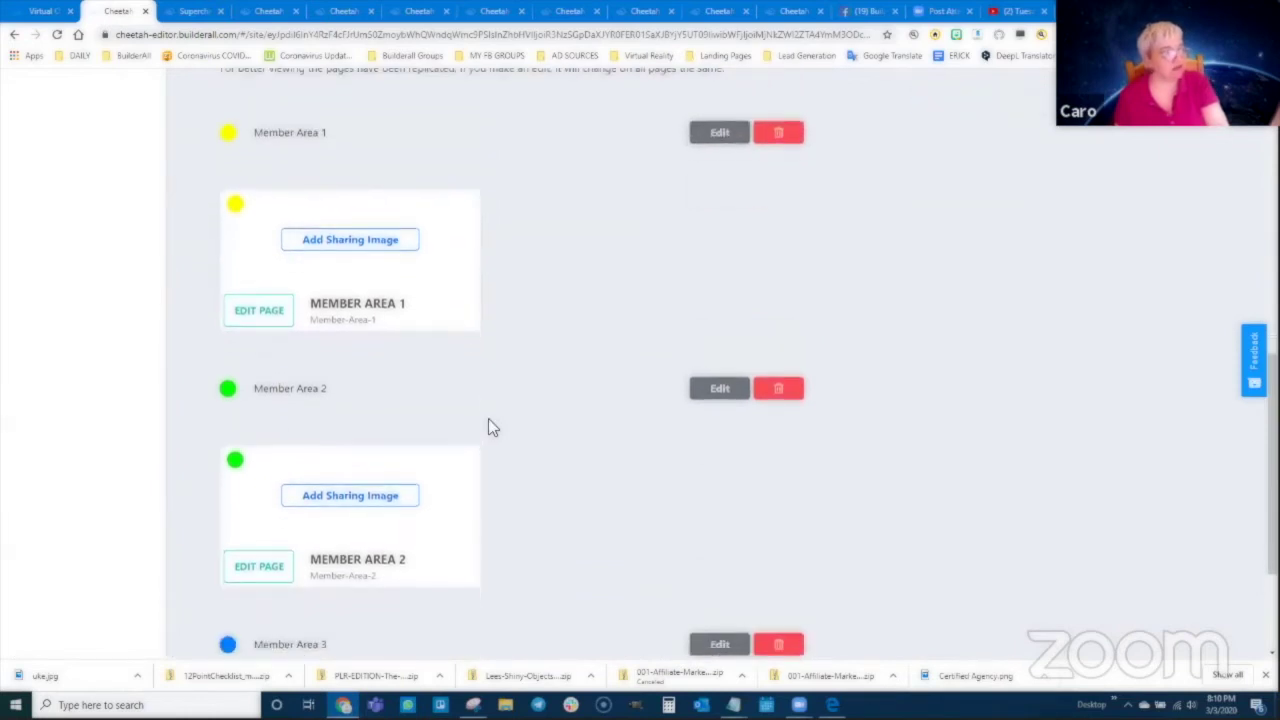
scroll(490, 427, "down", 1)
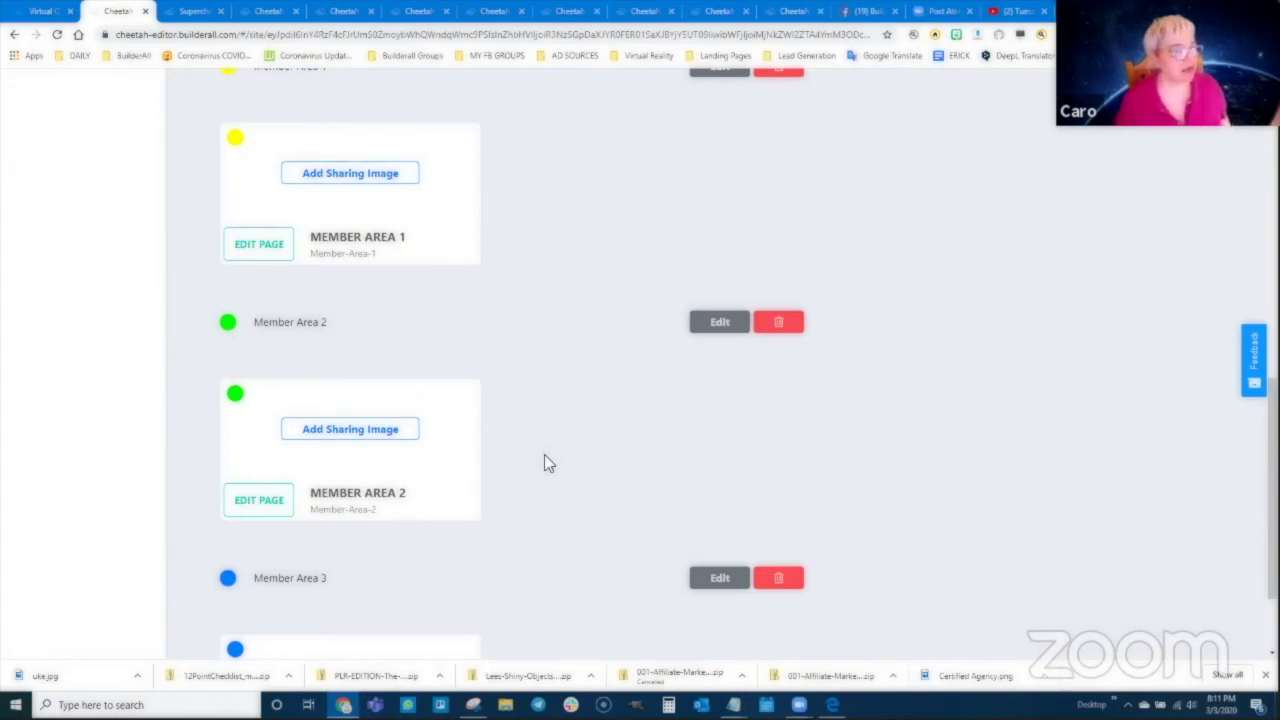
scroll(560, 324, "up", 6)
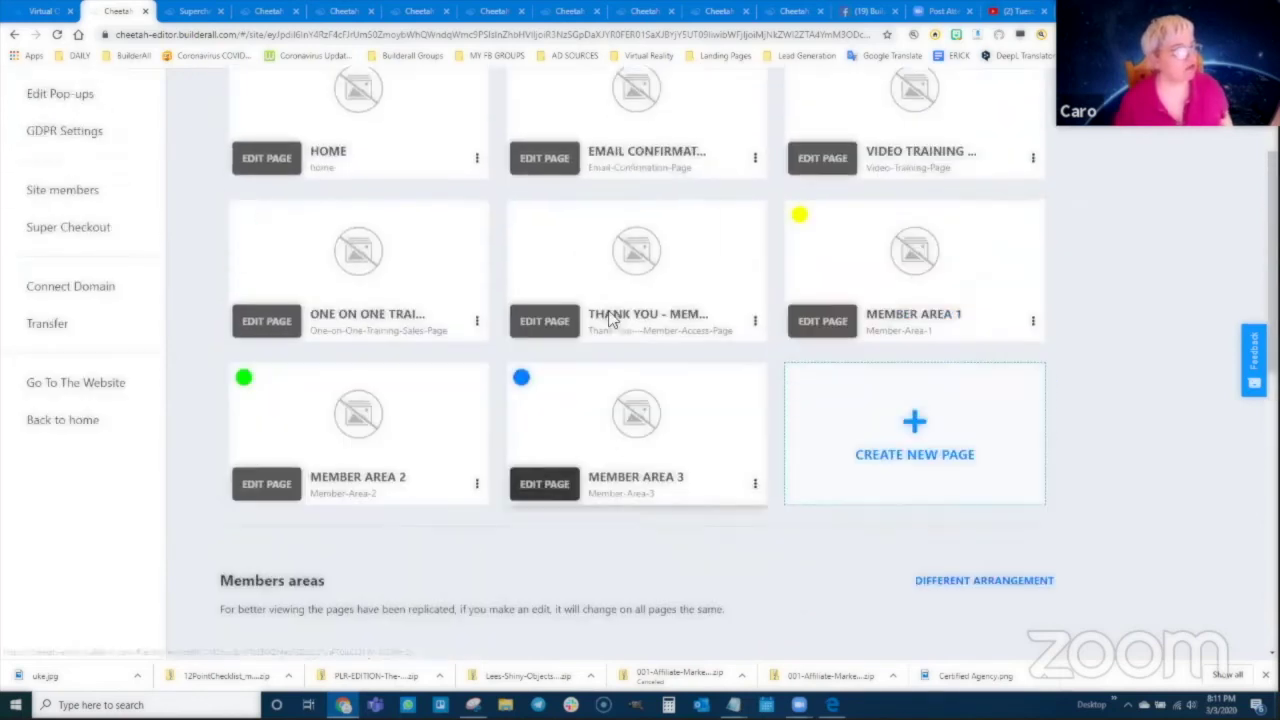
scroll(538, 163, "up", 2)
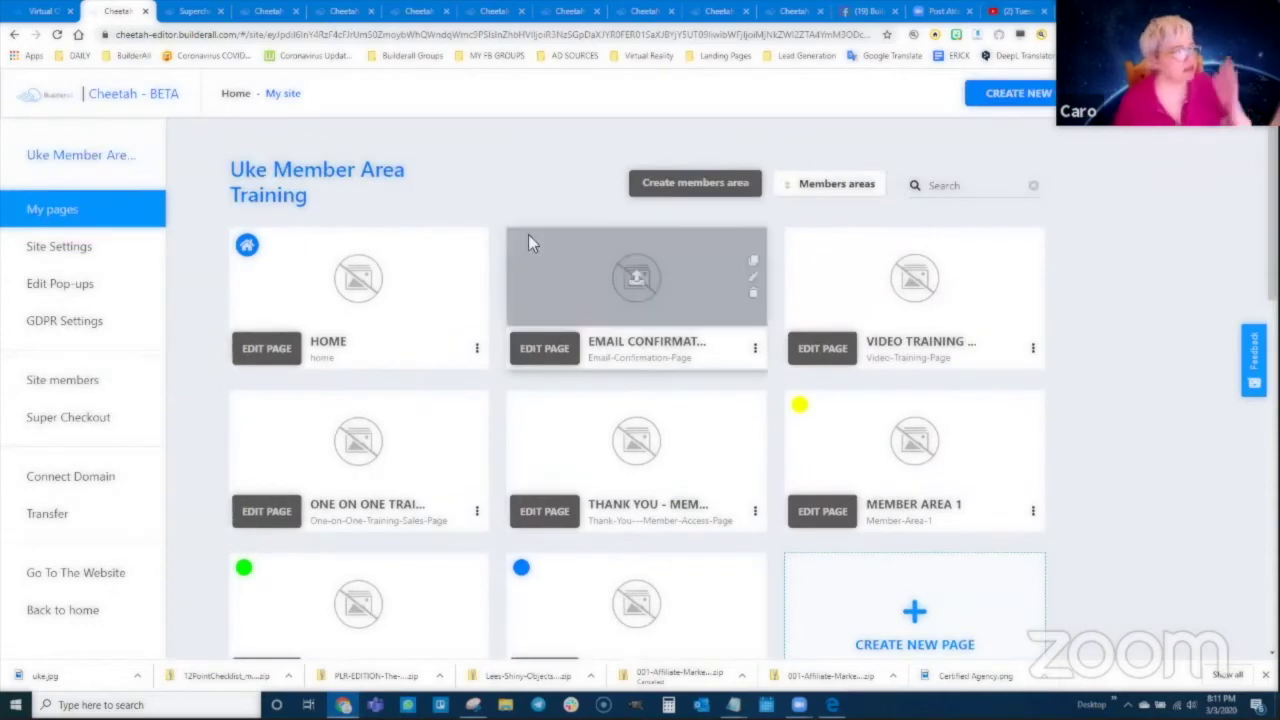
scroll(528, 230, "down", 1)
scroll(540, 228, "up", 1)
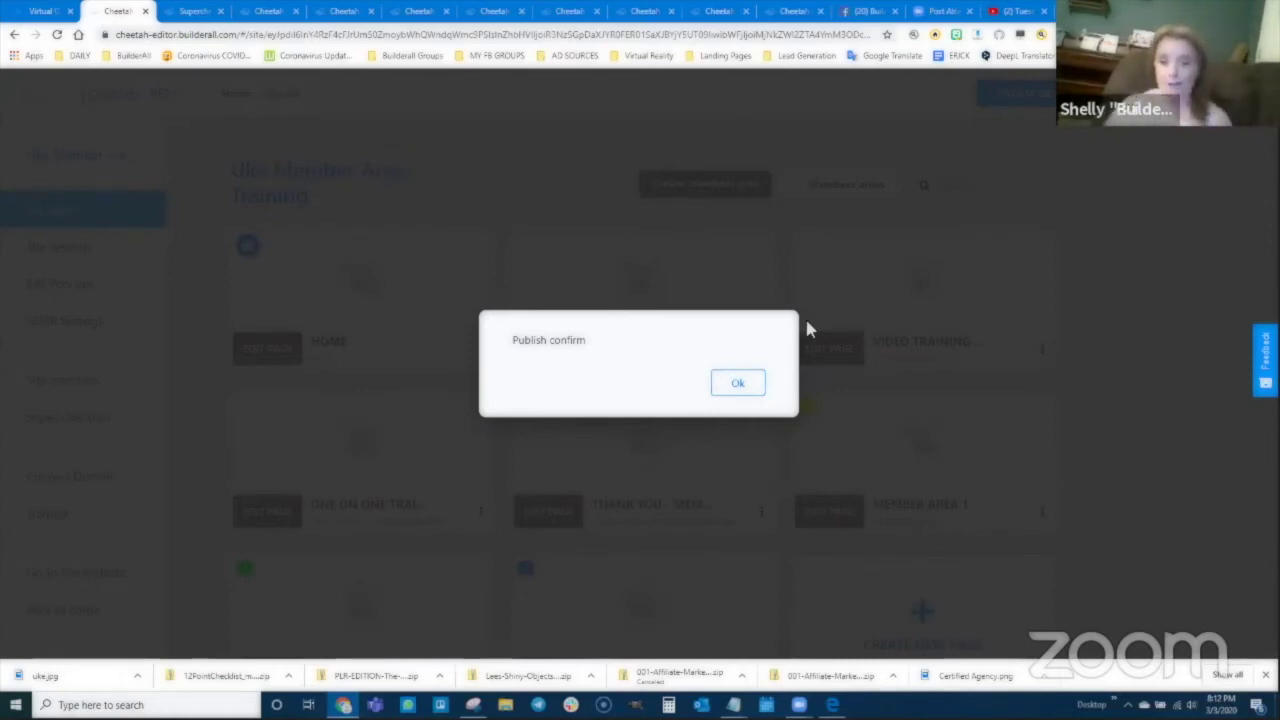
Step: Dismiss the publish confirmation and bring up the Snipping Tool funnel map of Lead Magnet Page through Member Areas 1–3
left_click(736, 386)
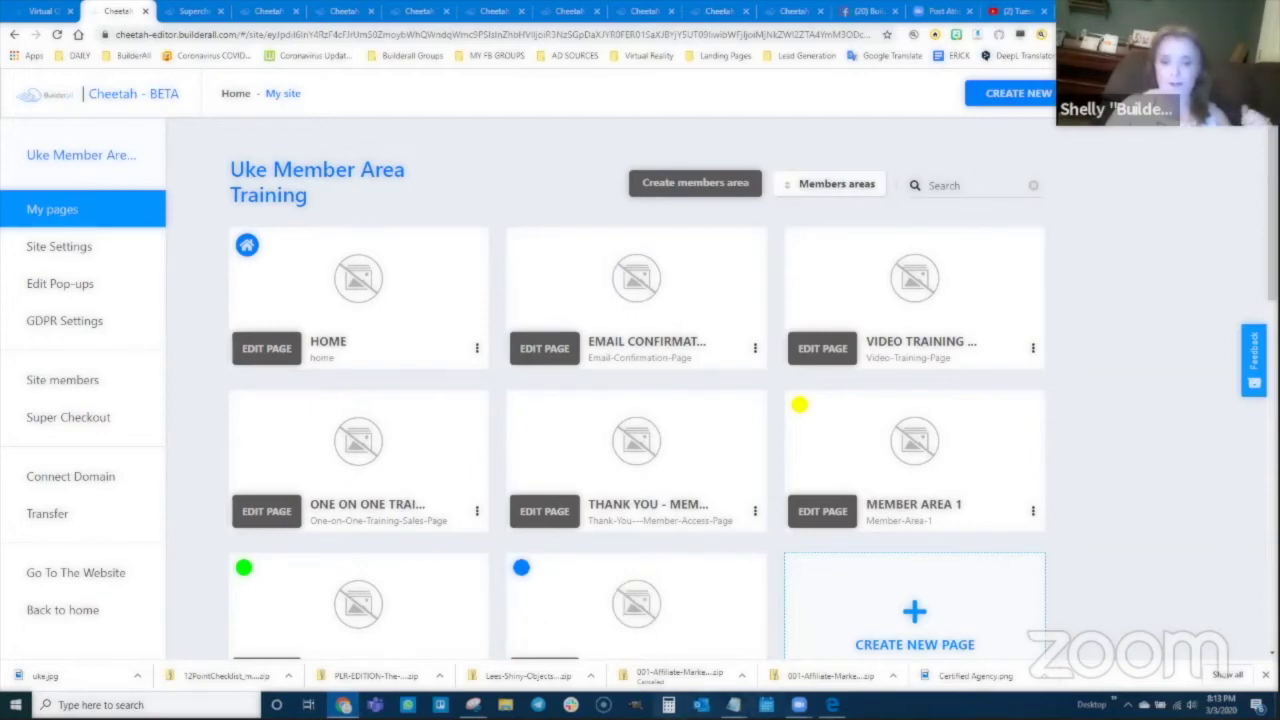
left_click(473, 705)
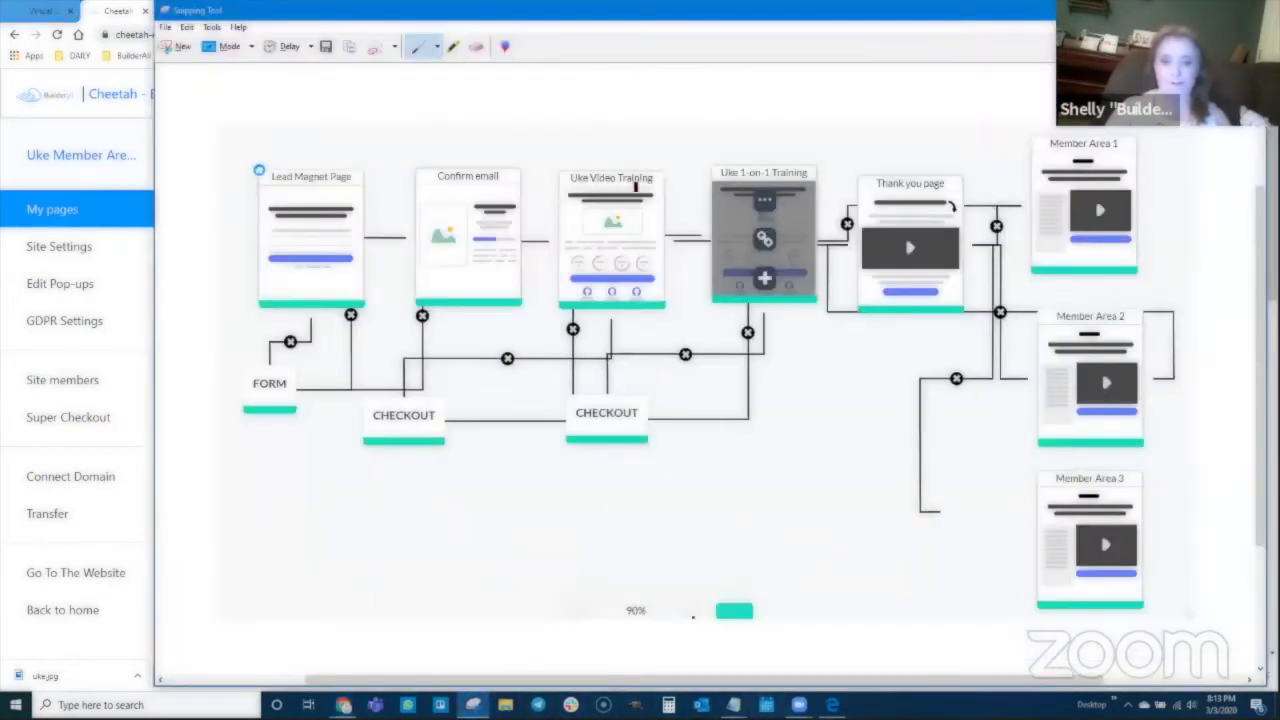
left_click_drag(703, 22, 631, 32)
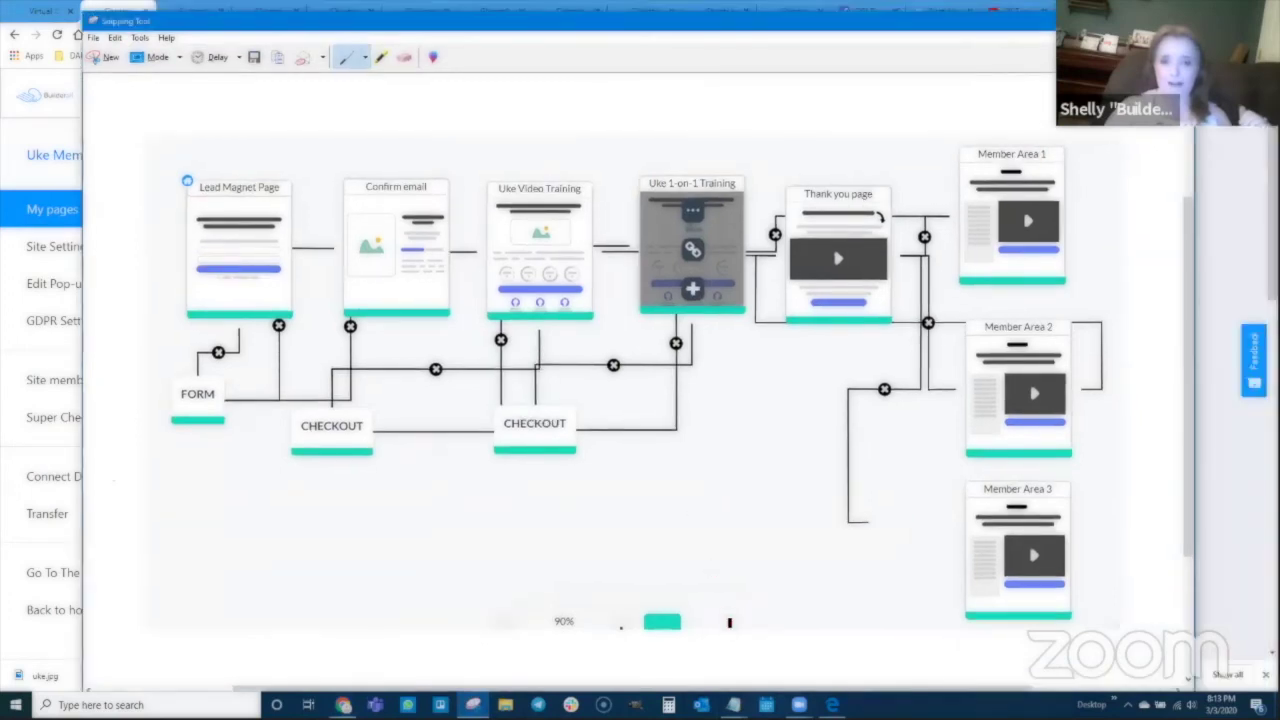
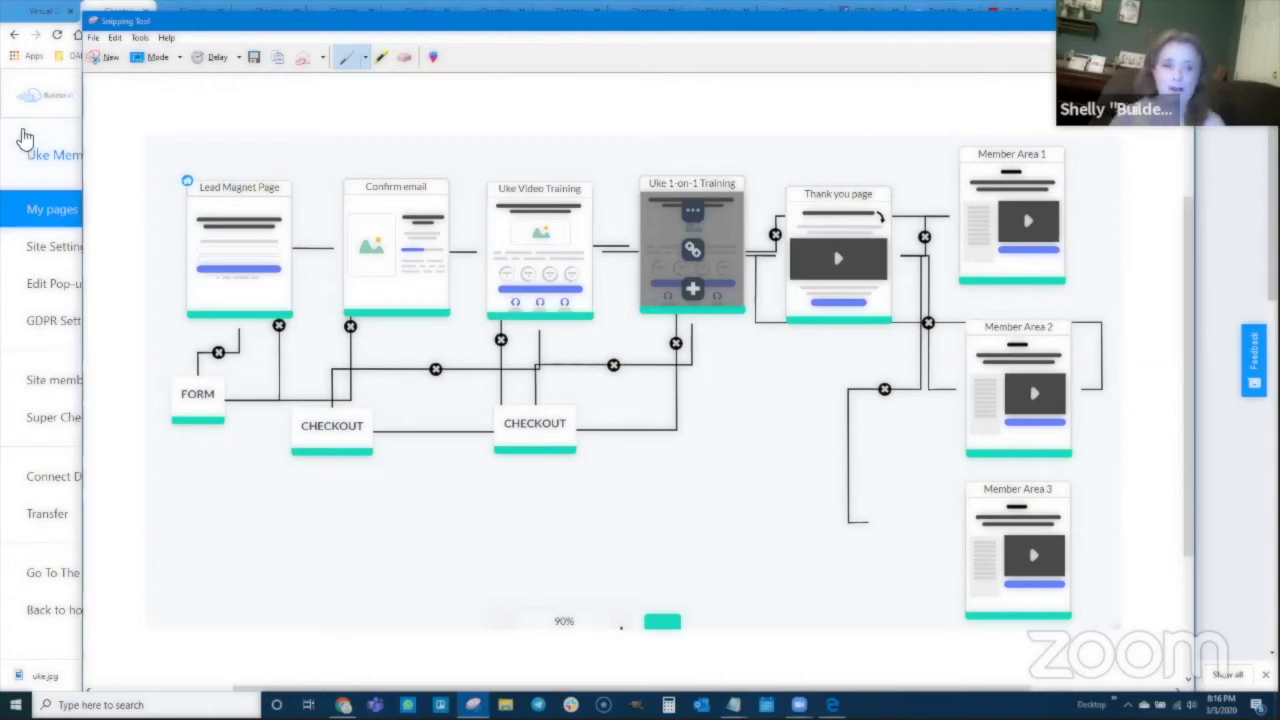
Step: Open the Lead Magnet page, delete its MailingBoss signup form, and move the button up
left_click(1222, 180)
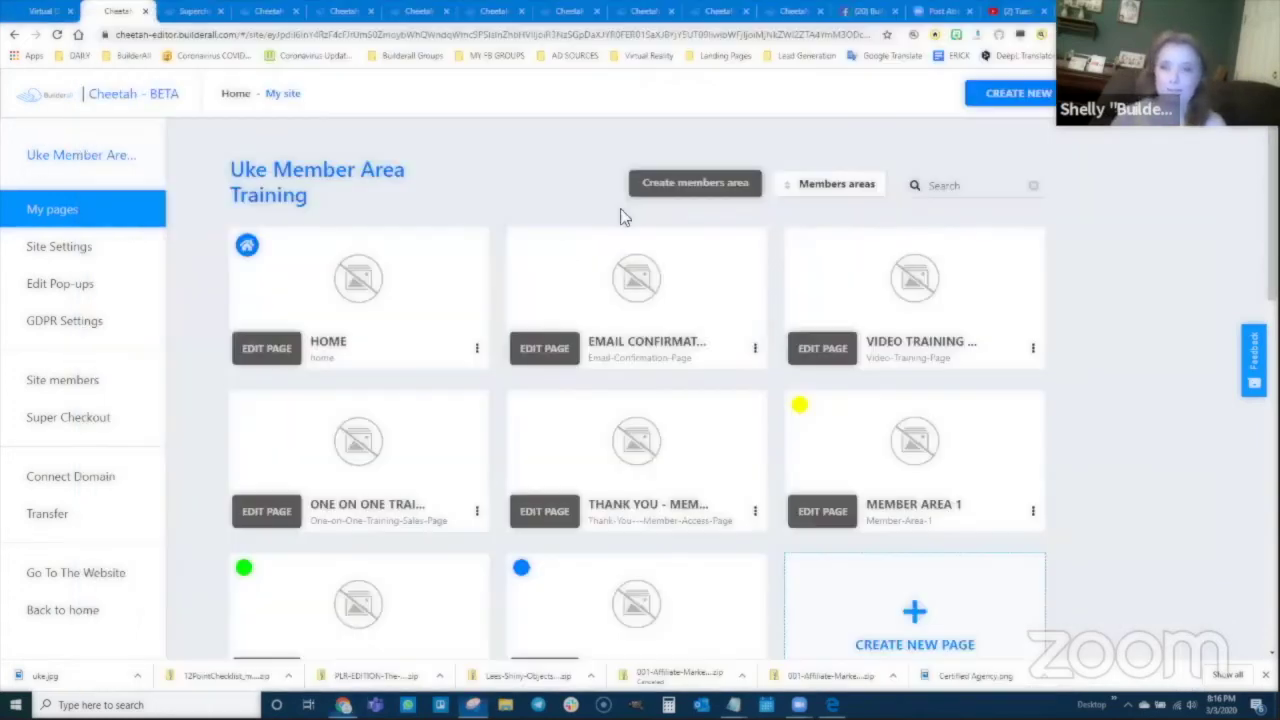
left_click(790, 12)
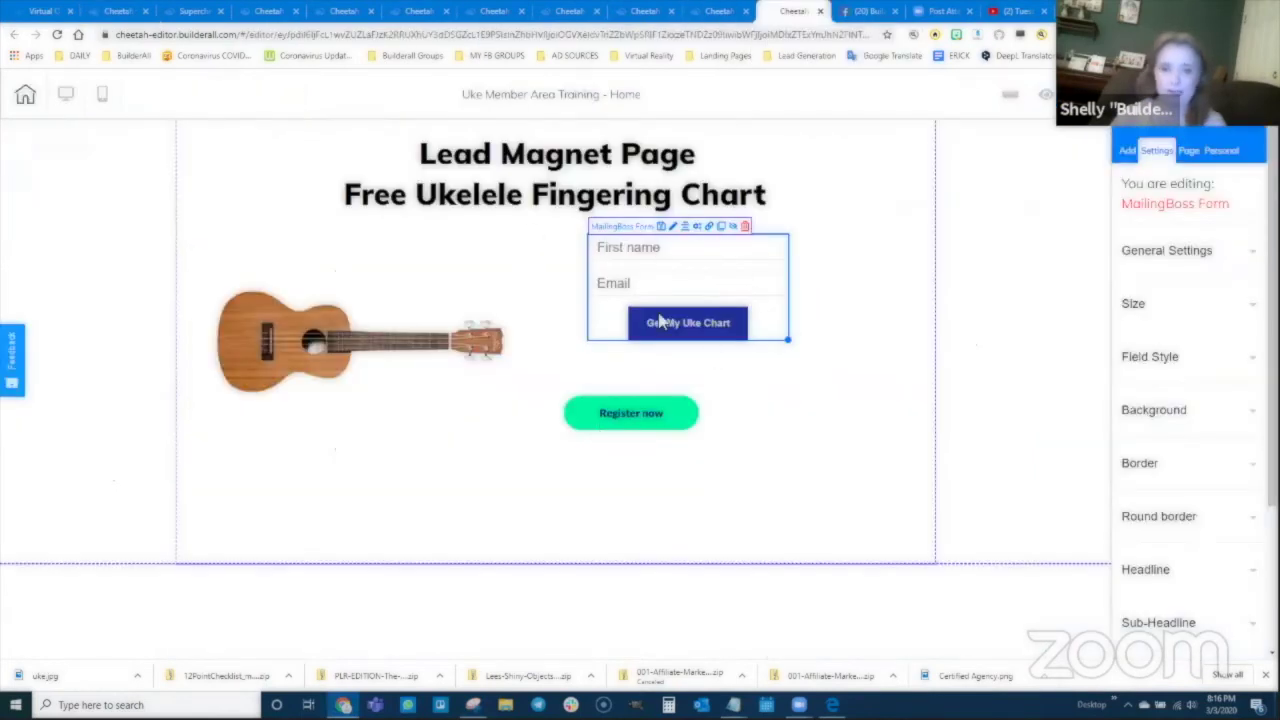
left_click(745, 230)
left_click(708, 378)
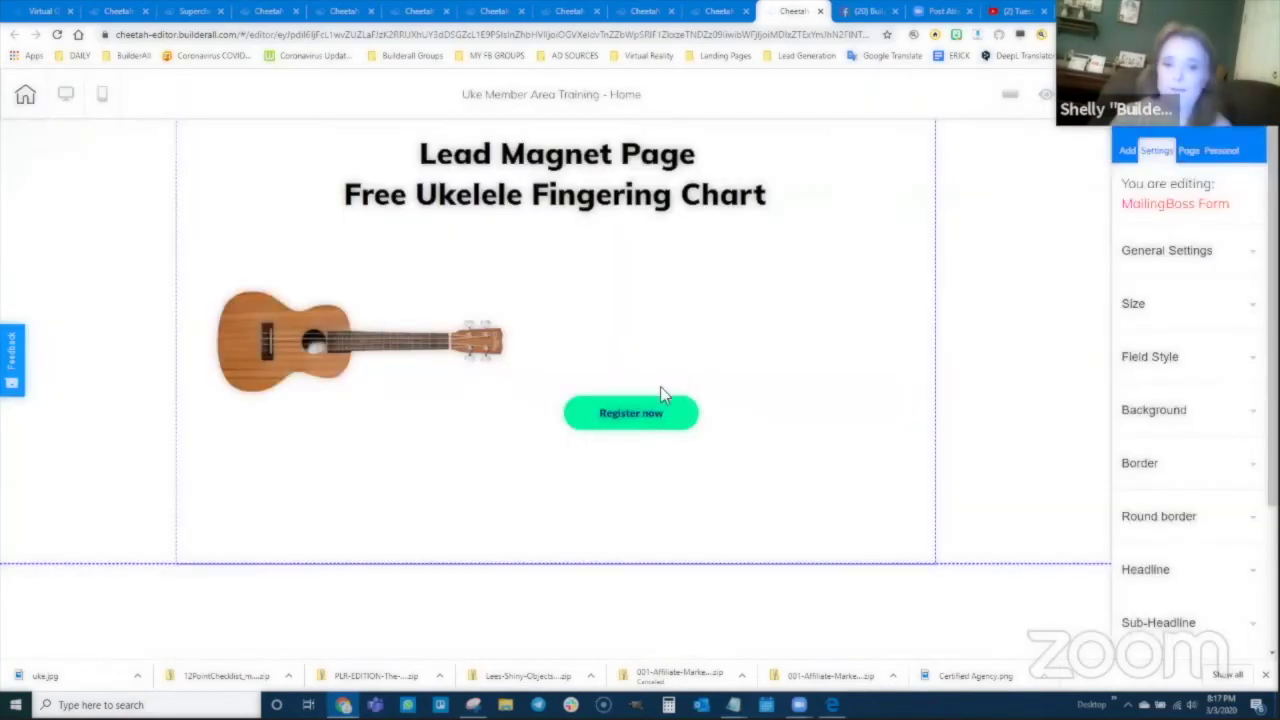
left_click_drag(680, 412, 822, 323)
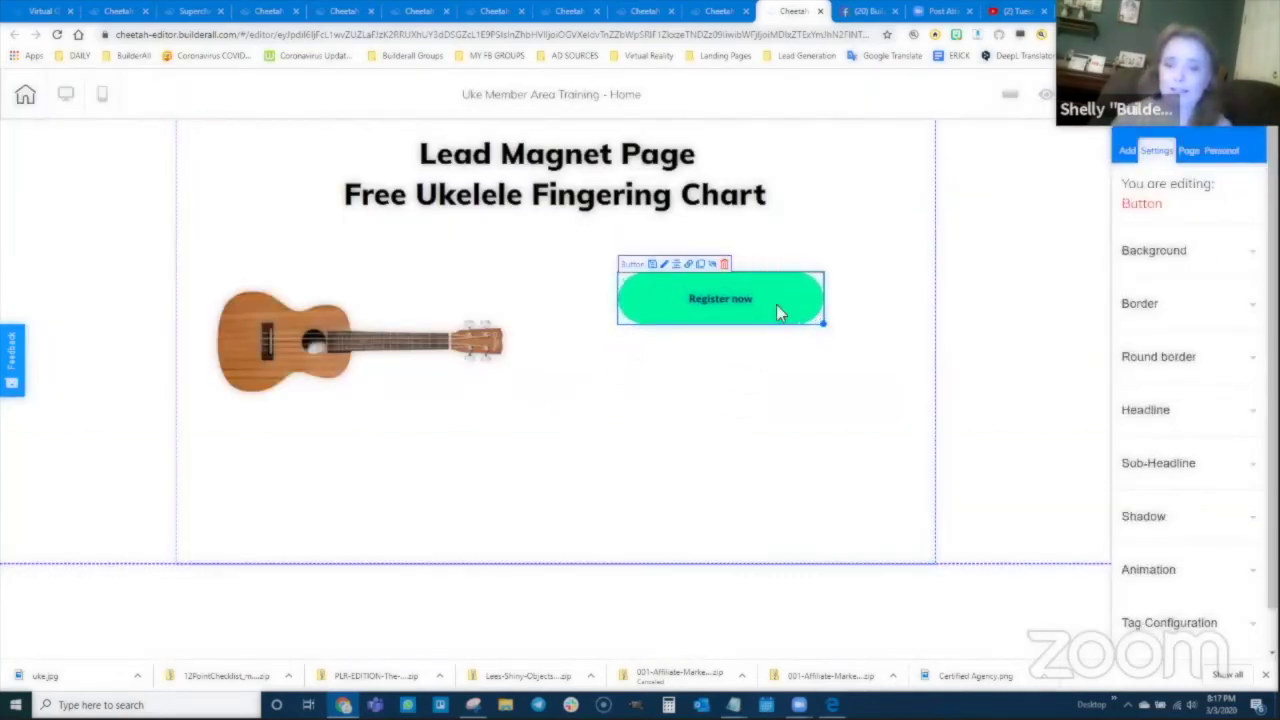
Step: Change the button headline to 'Get the Chart Now!' and save the page
left_click(1129, 409)
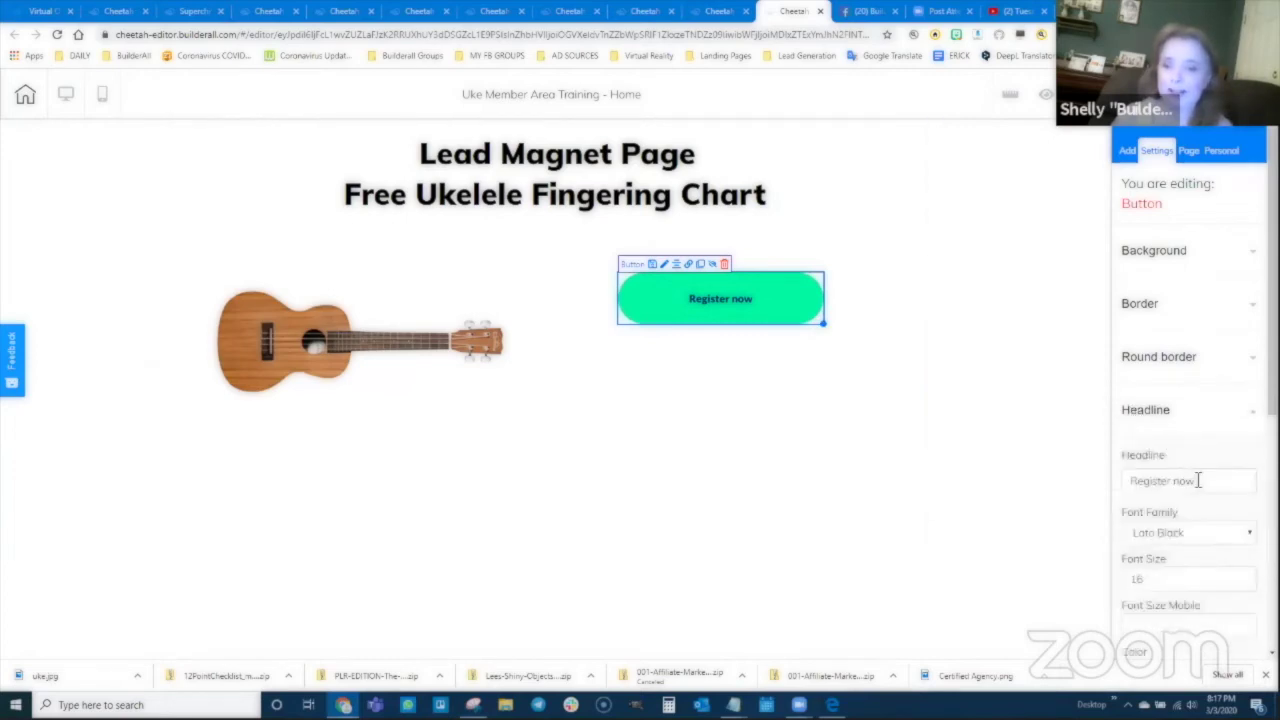
left_click_drag(1197, 480, 1132, 478)
type("G")
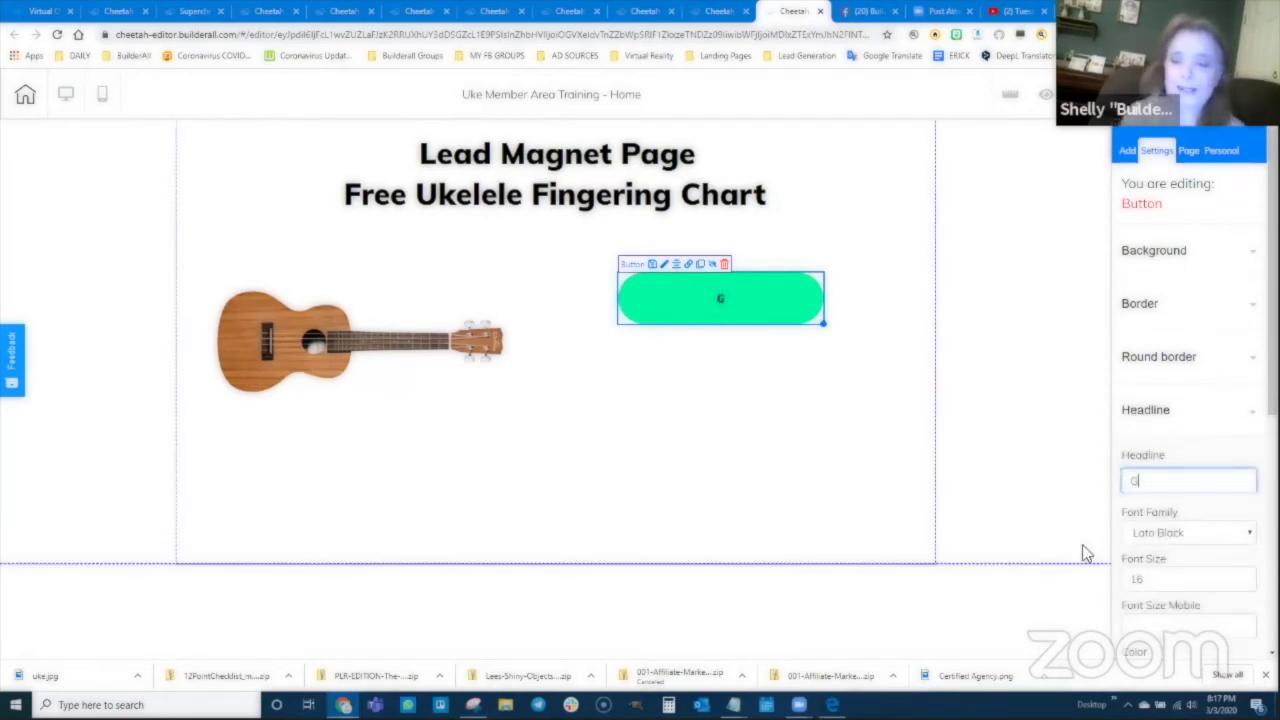
type("et the Chart Now")
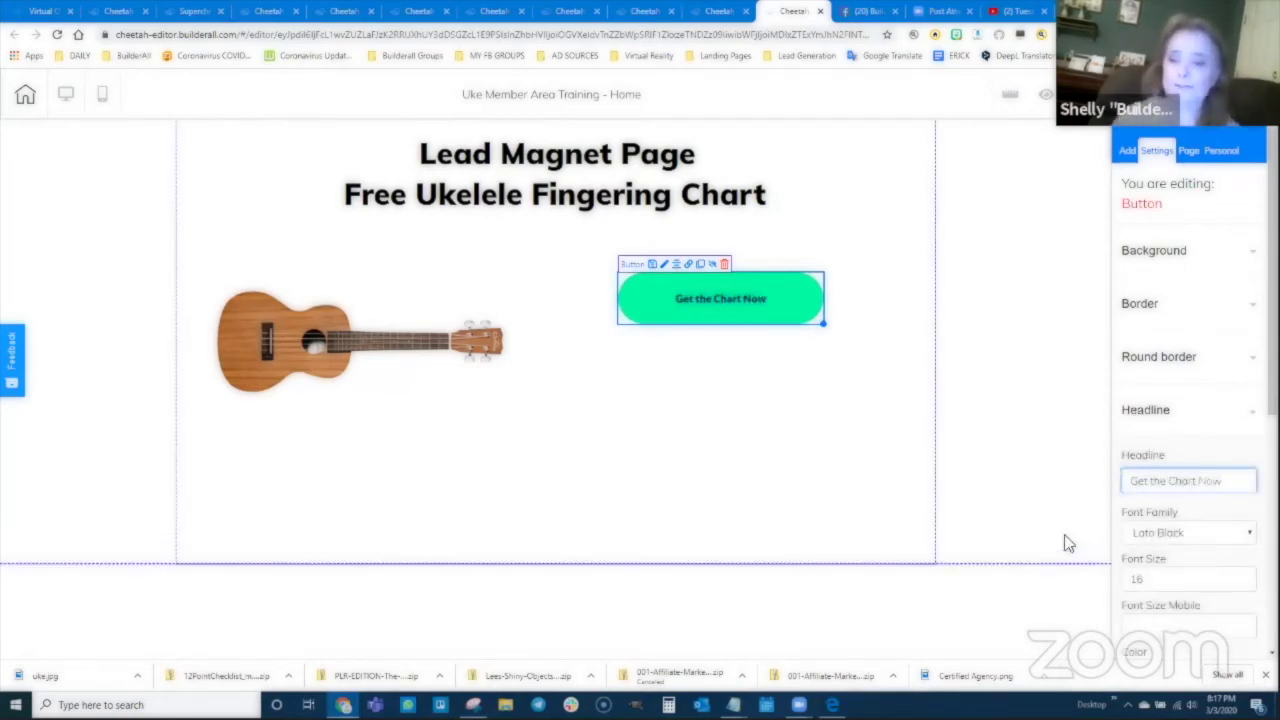
type("!")
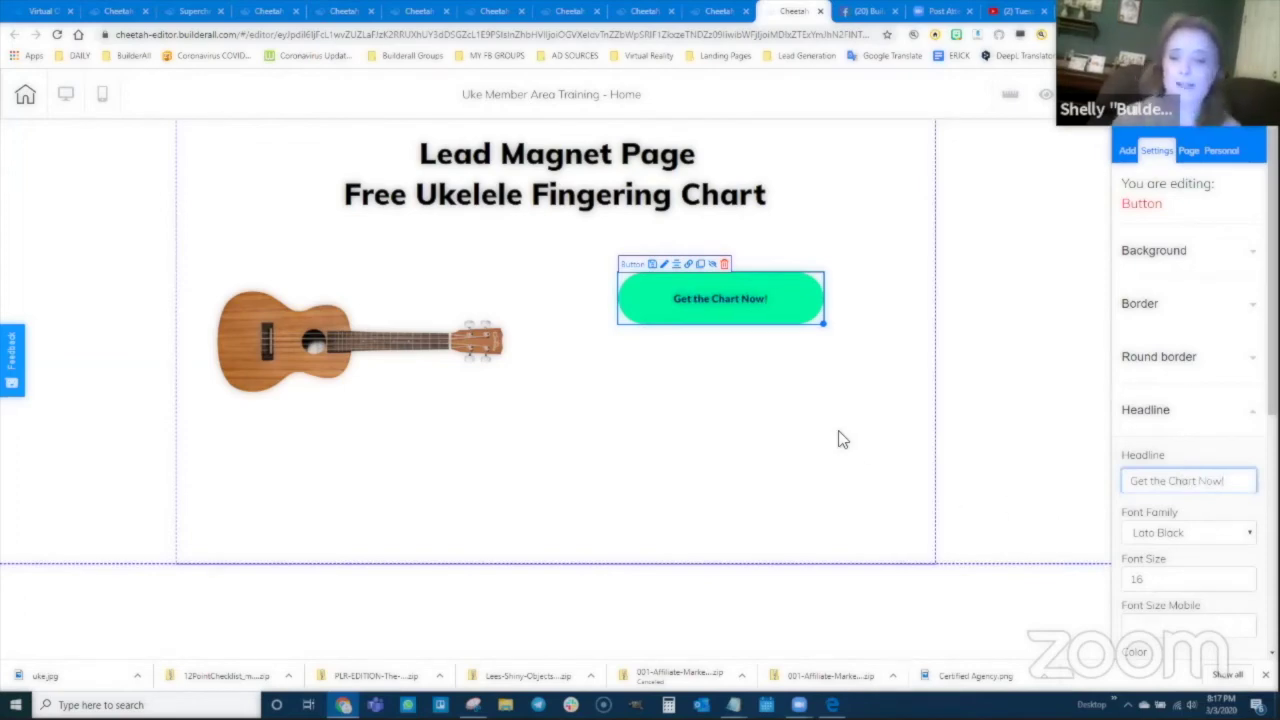
left_click(855, 410)
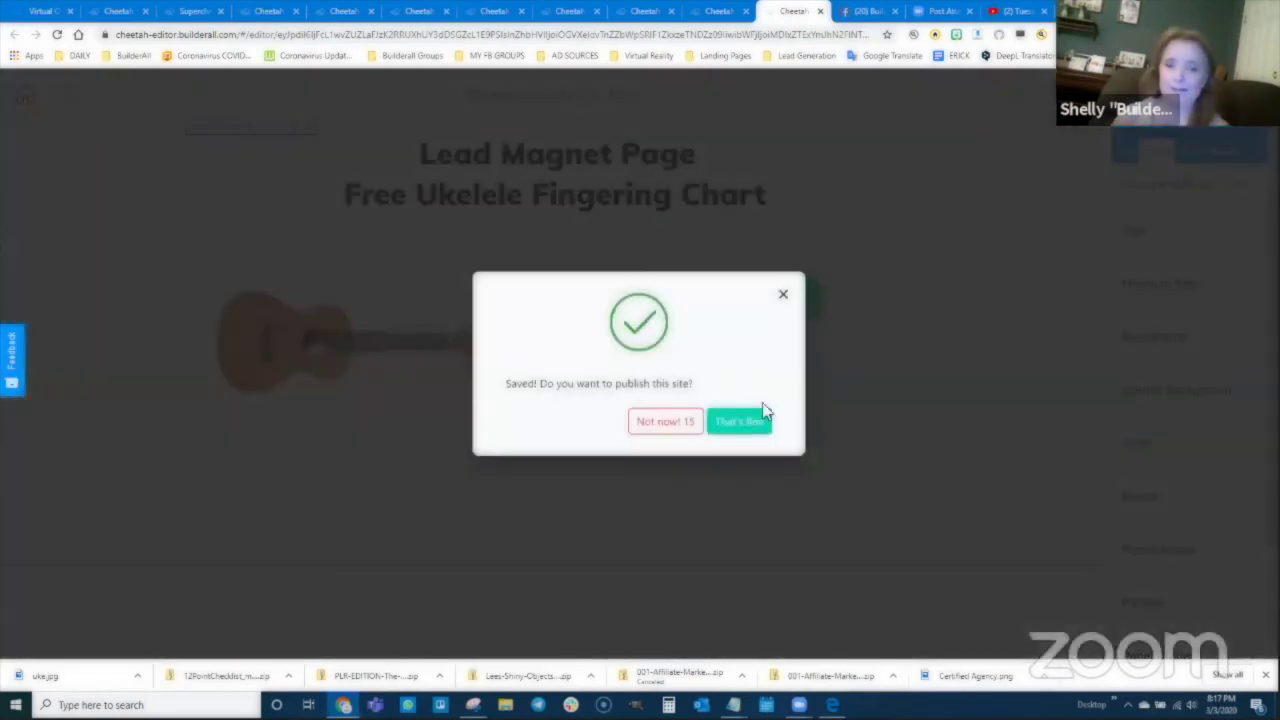
left_click(763, 412)
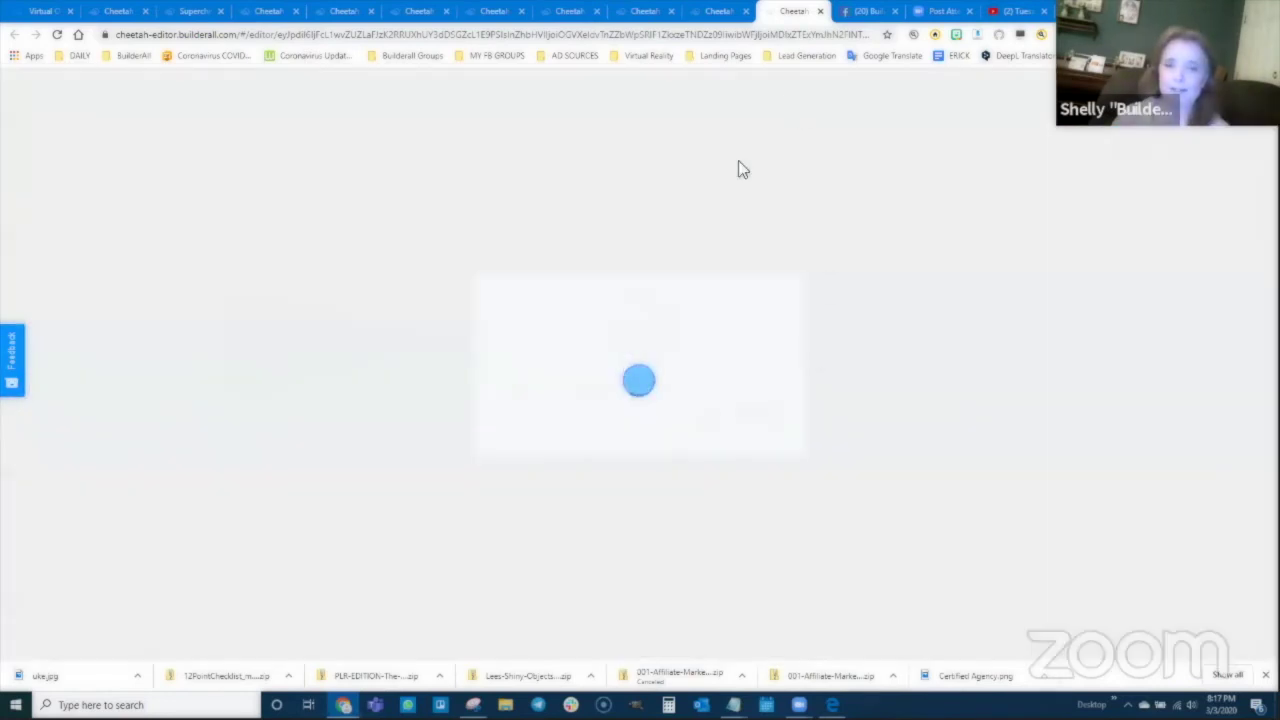
left_click(720, 12)
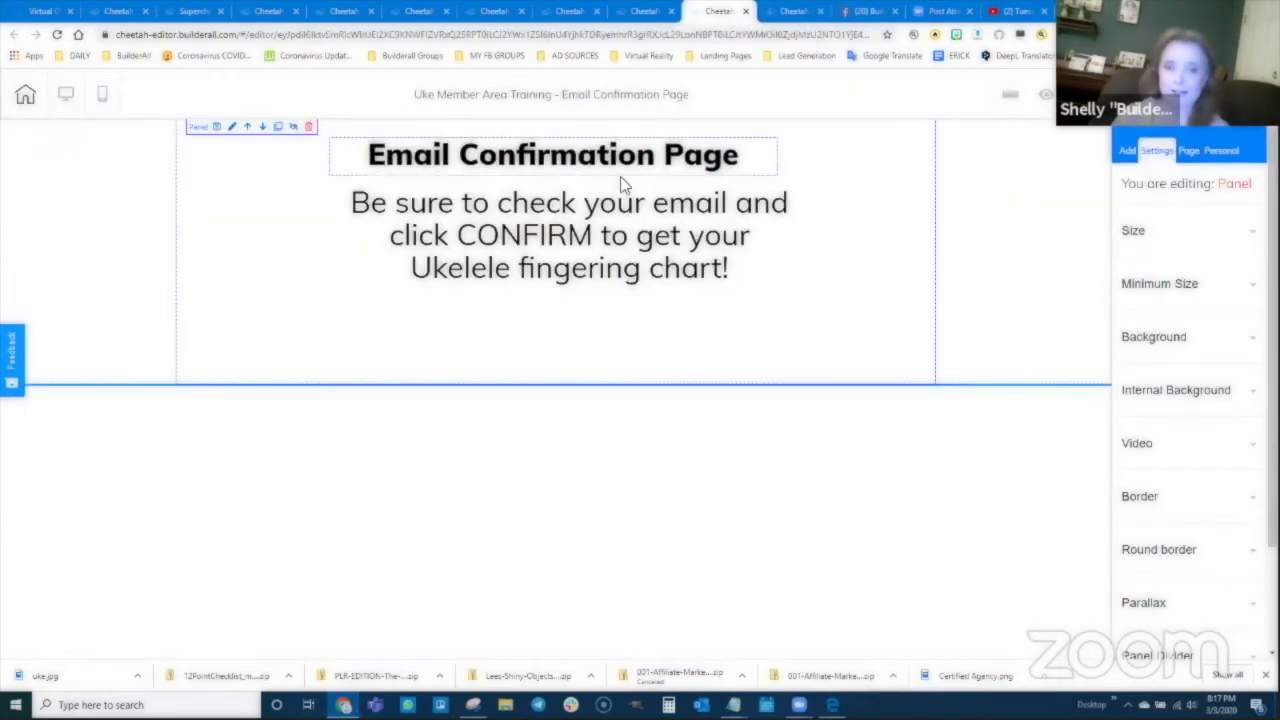
Step: On the Video Training page, add a Title H4 reading 'no thank you' below the buy button
left_click(634, 14)
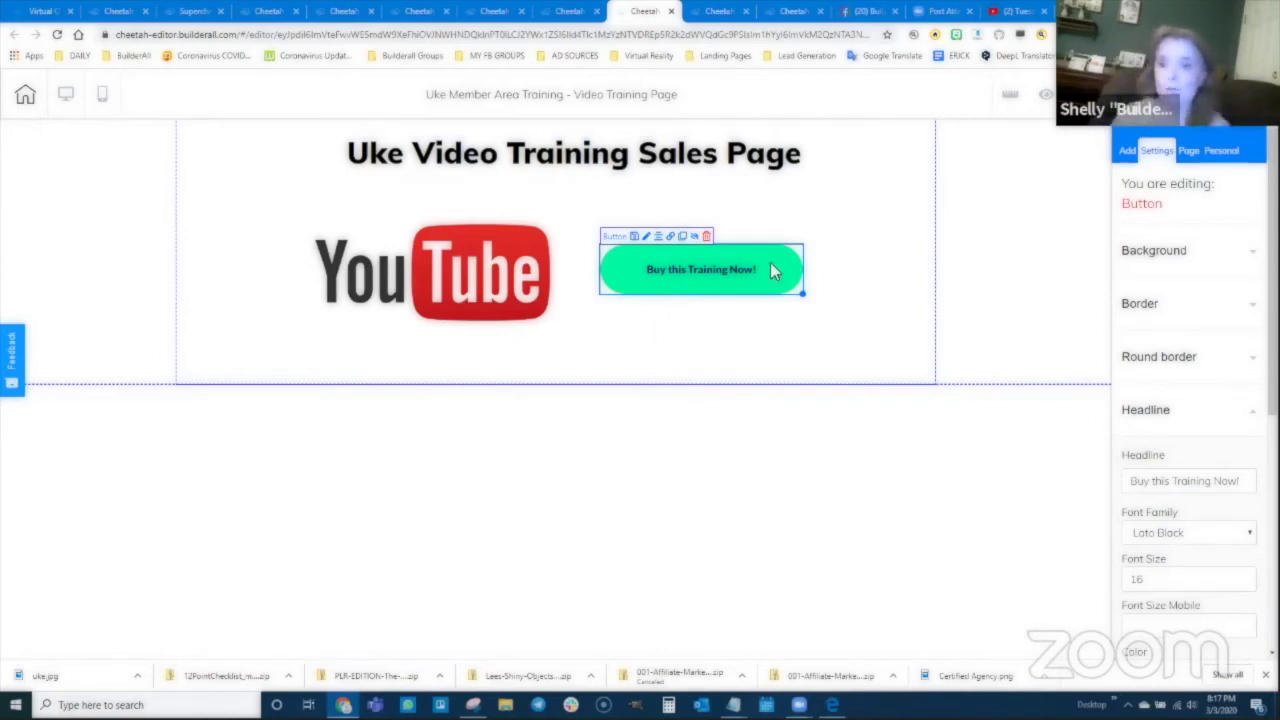
left_click(1128, 150)
left_click(1171, 277)
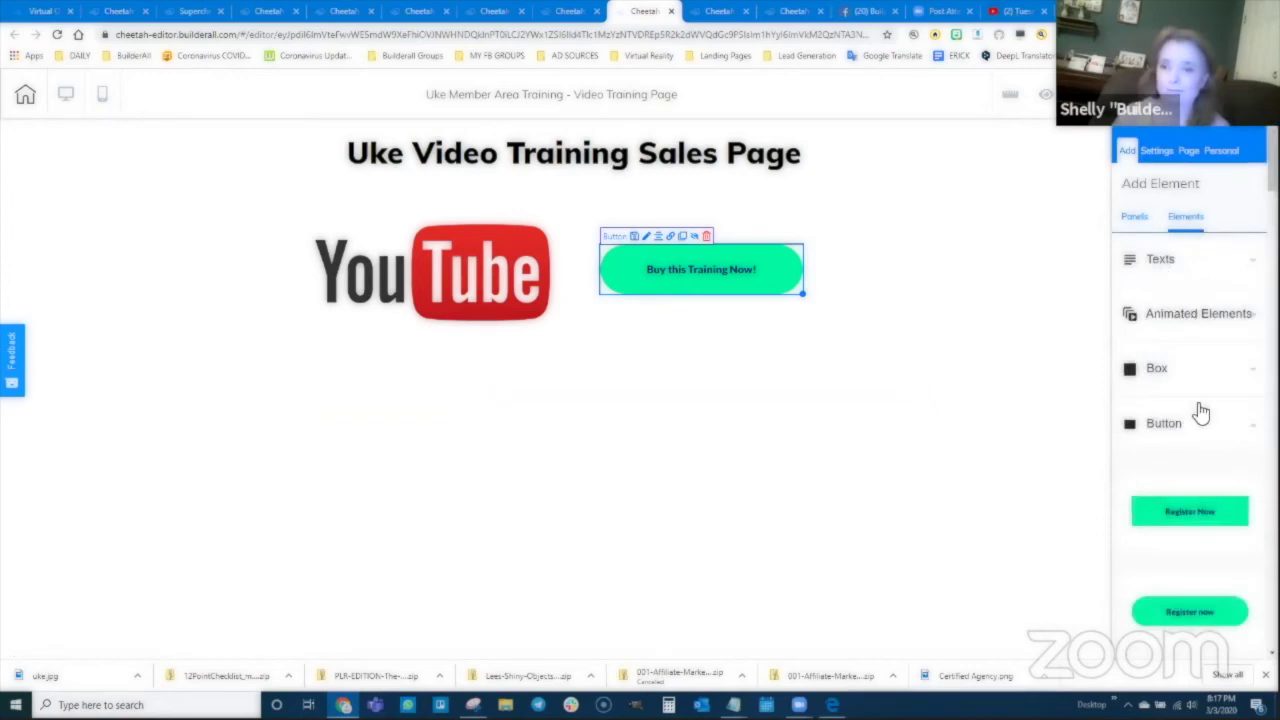
left_click_drag(1198, 494, 674, 327)
double_click(674, 326)
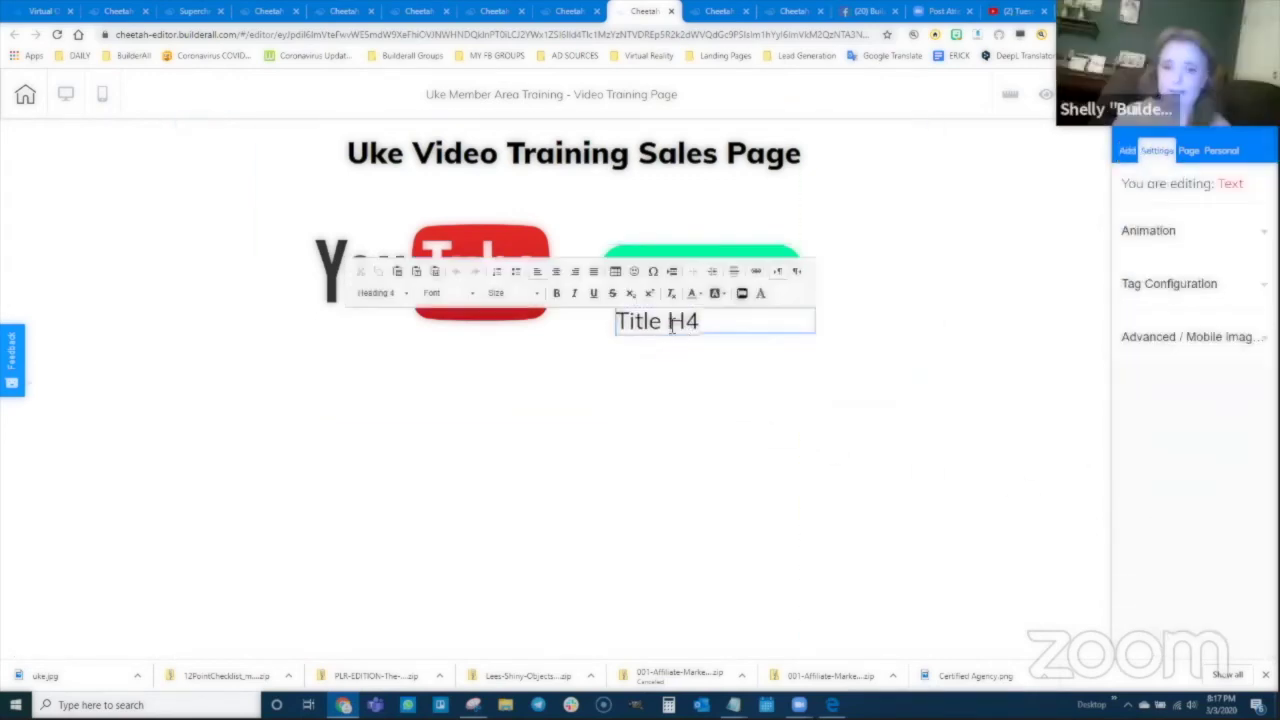
triple_click(674, 326)
type("N")
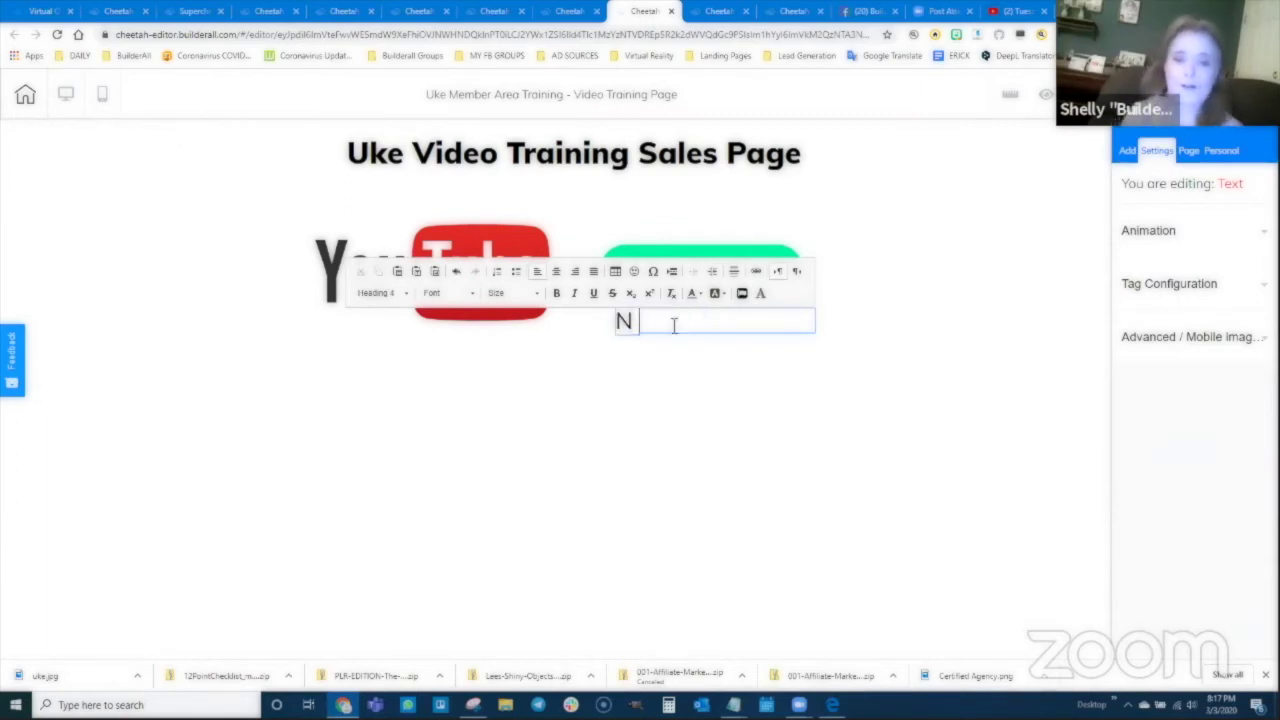
key("BackSpace")
type("no thank you")
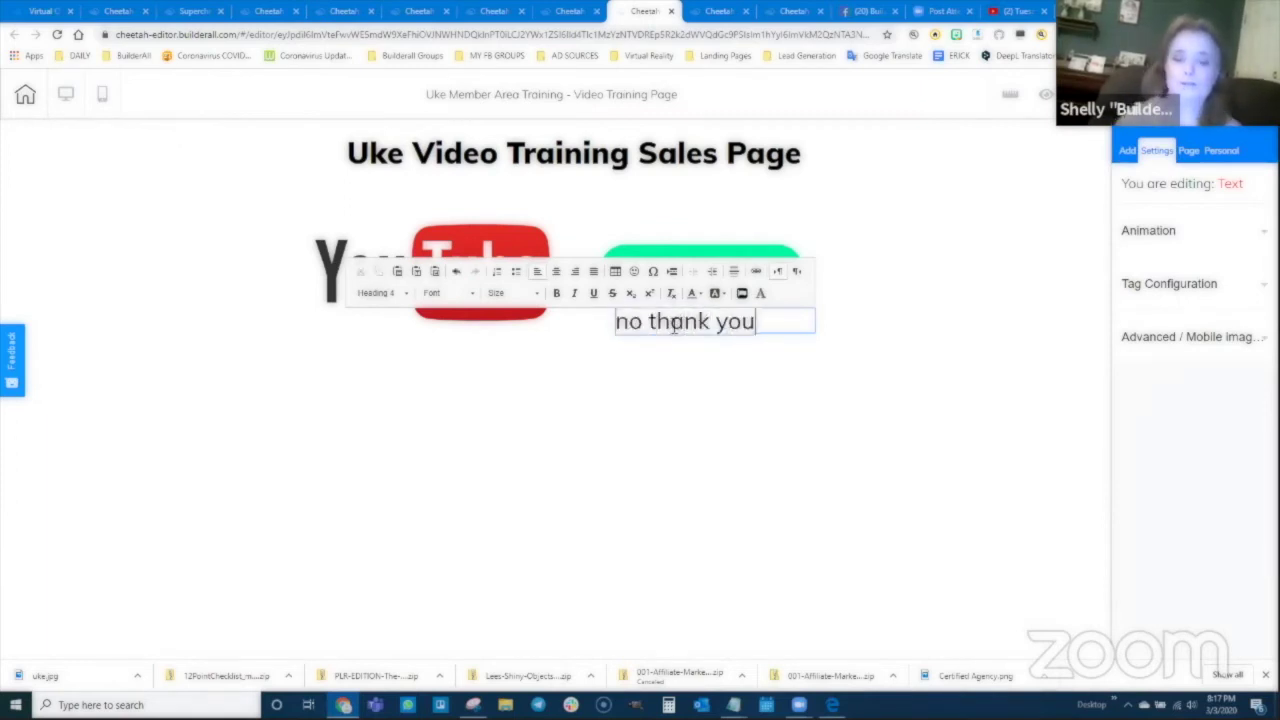
left_click(694, 371)
Step: Centre the 'no thank you' text, select it, and open its link settings
double_click(694, 320)
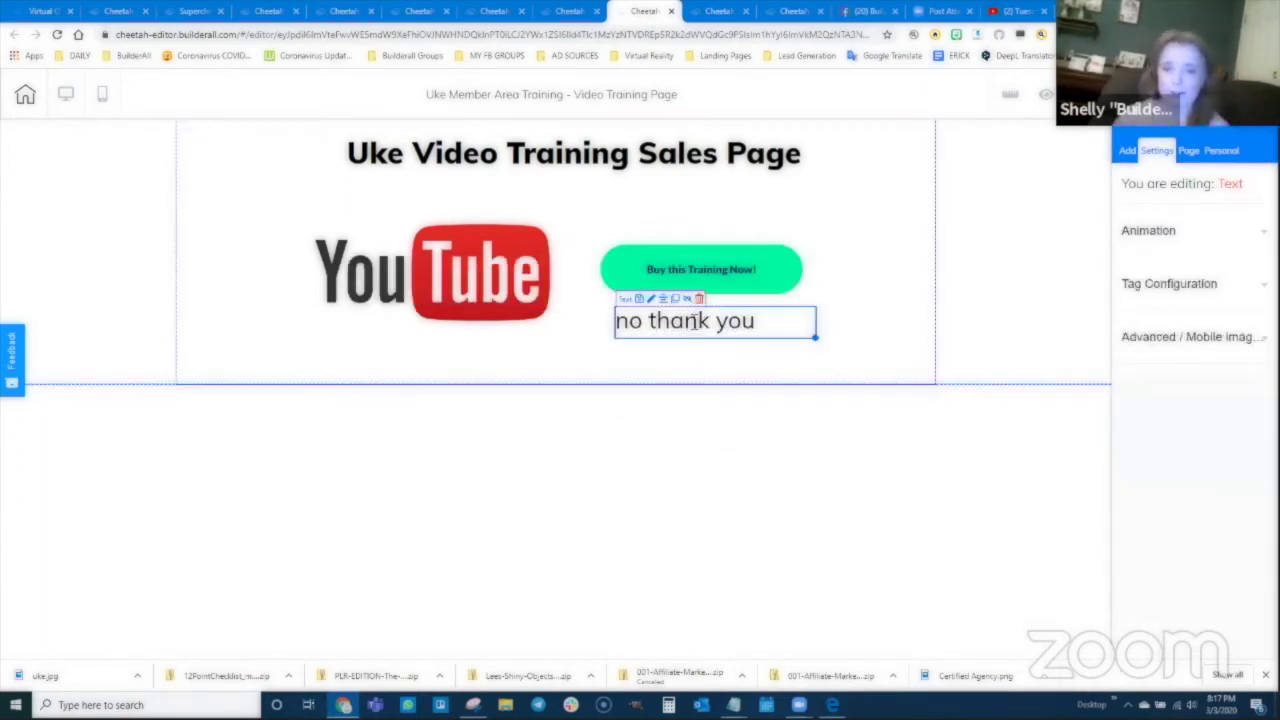
left_click(557, 272)
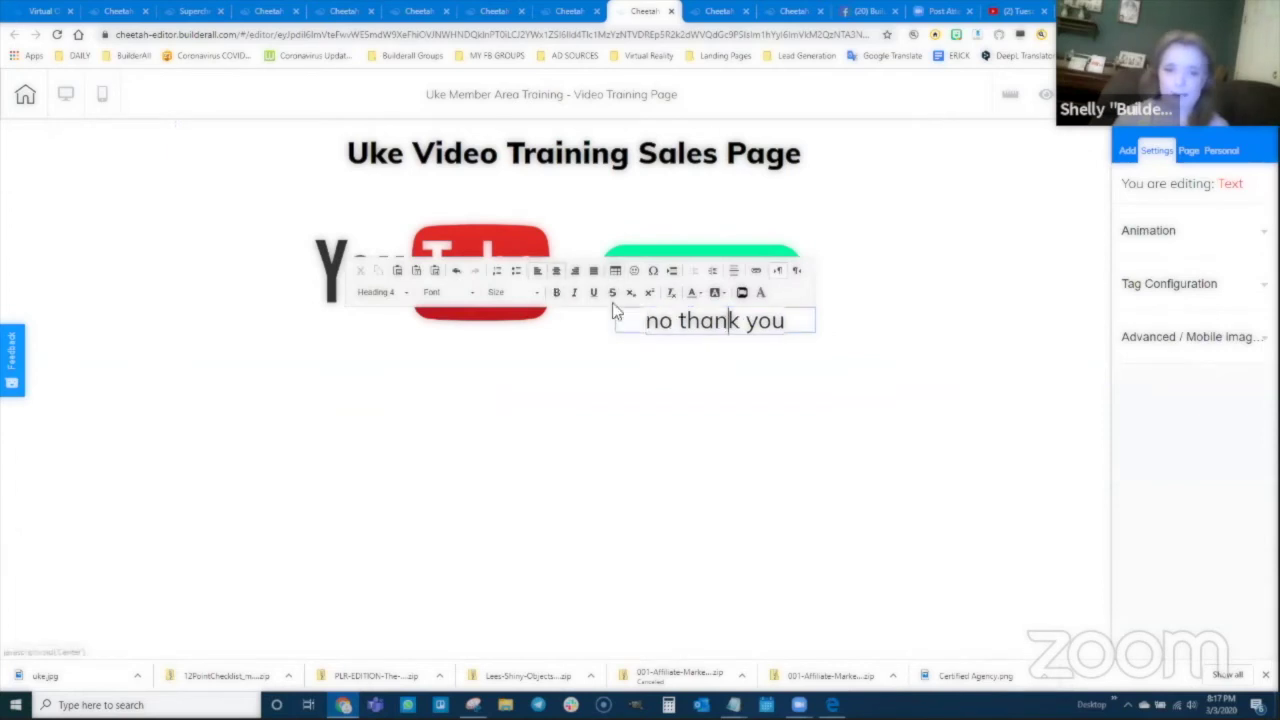
left_click(700, 369)
double_click(706, 323)
triple_click(707, 323)
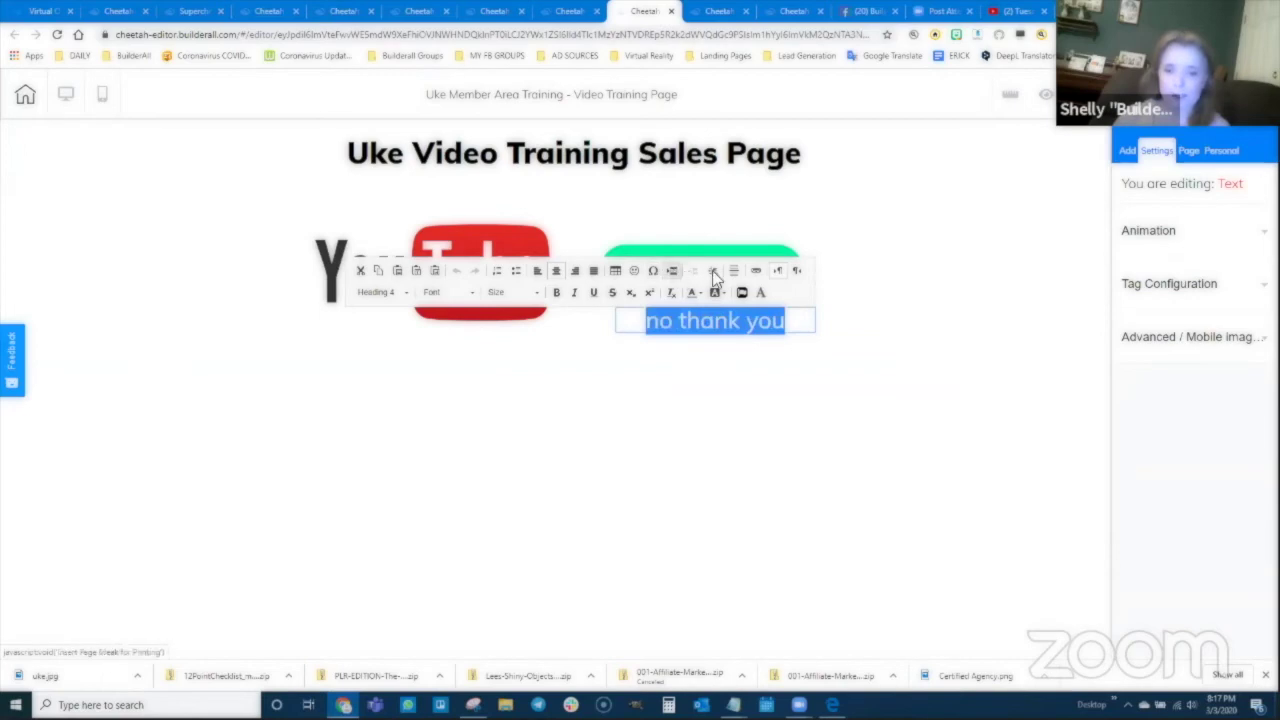
left_click(756, 273)
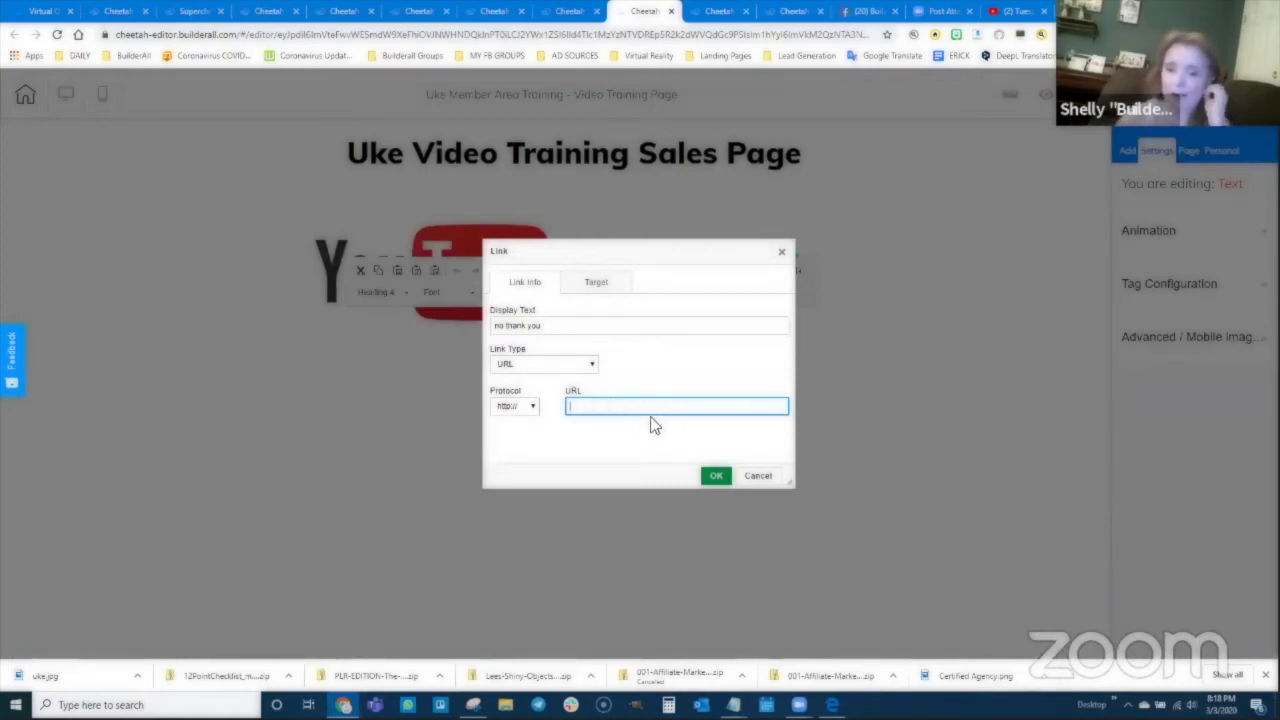
Step: Copy the live One on One Training Sales Page address and paste it as the 'no thank you' link
left_click(117, 11)
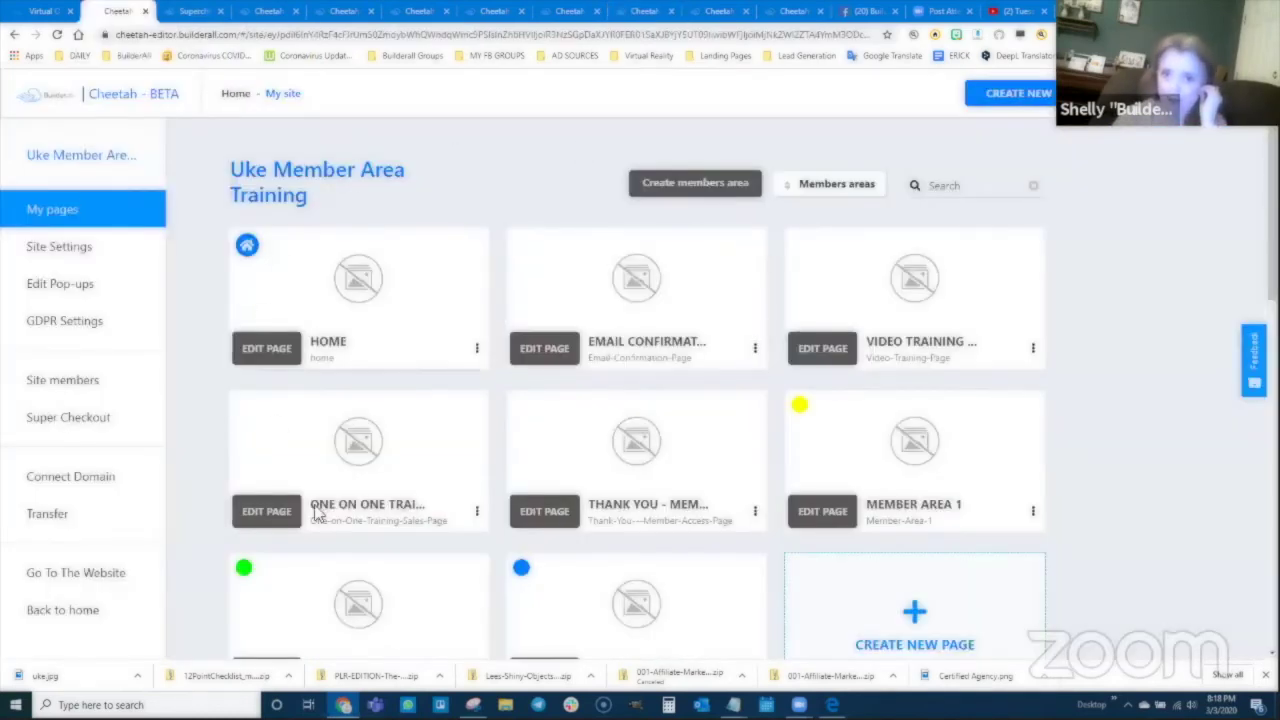
left_click(477, 513)
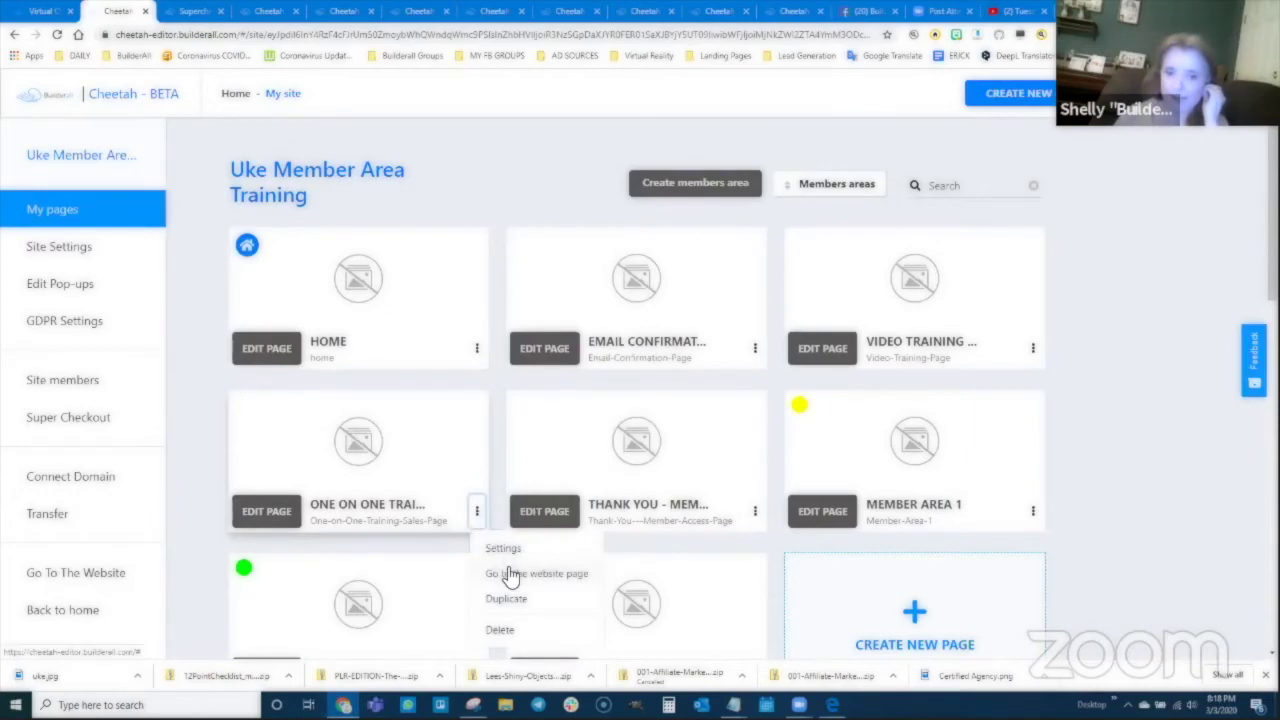
left_click(514, 572)
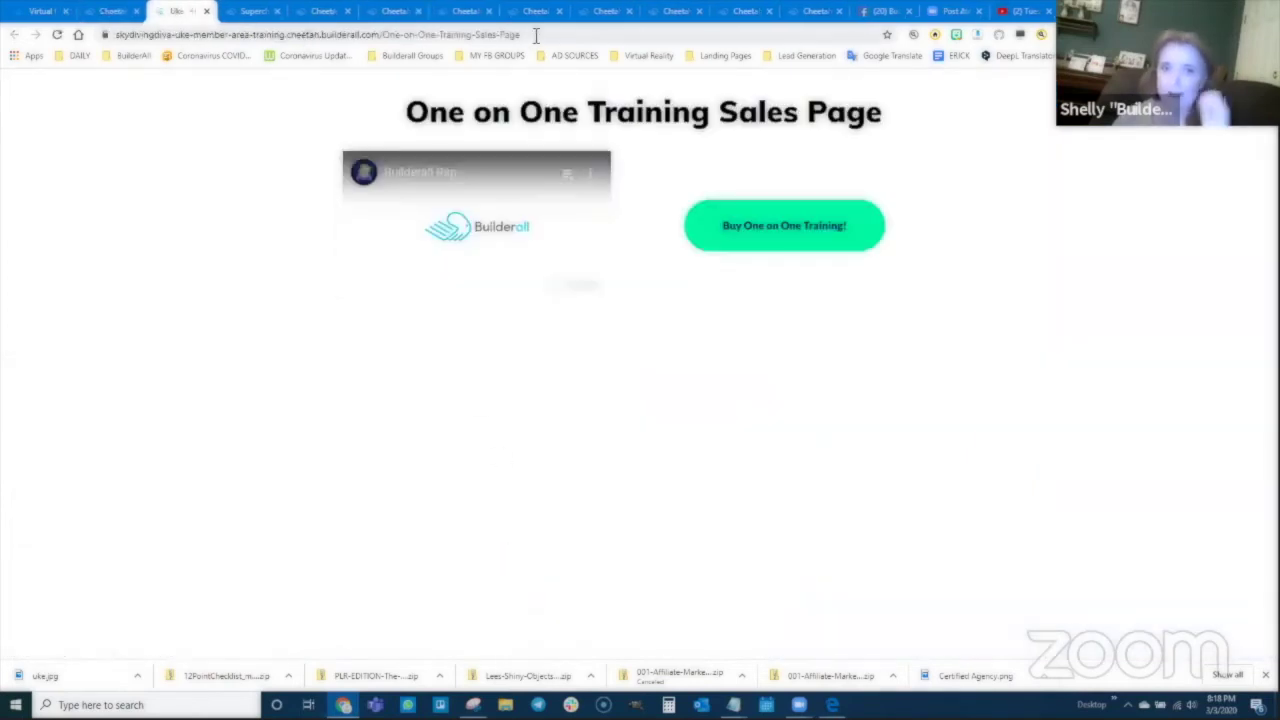
left_click(293, 34)
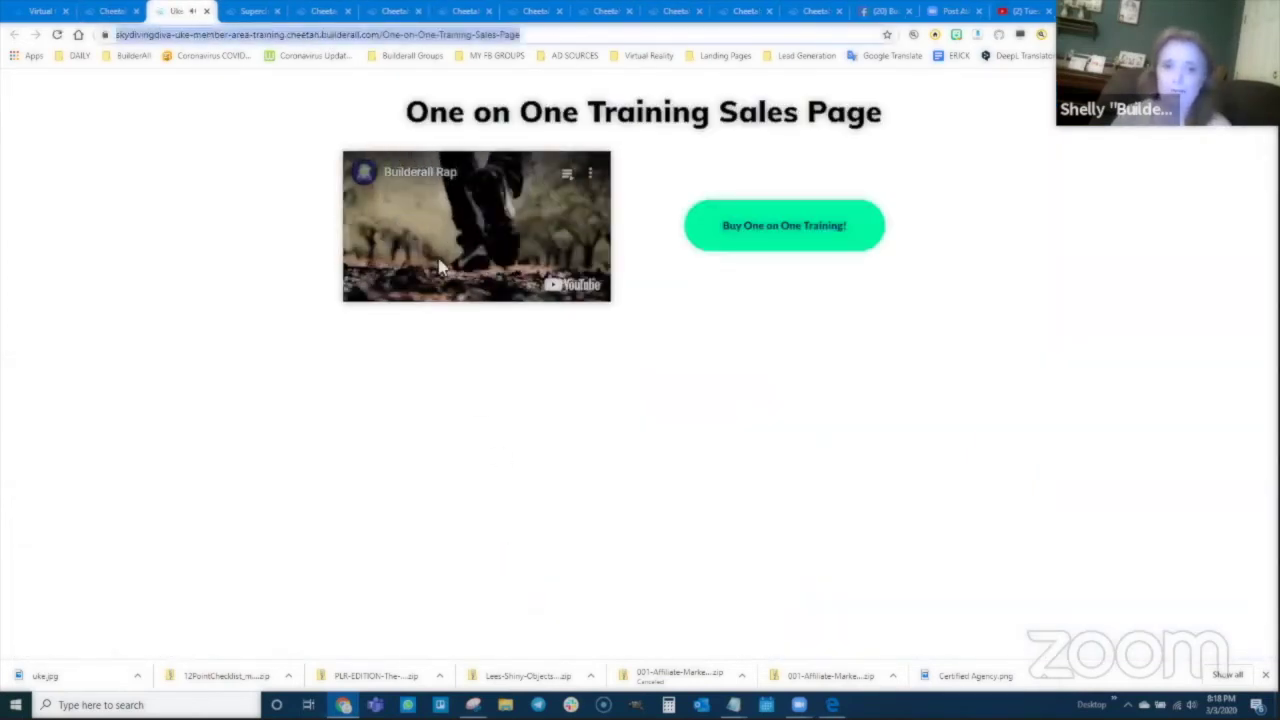
left_click(555, 180)
left_click(530, 34)
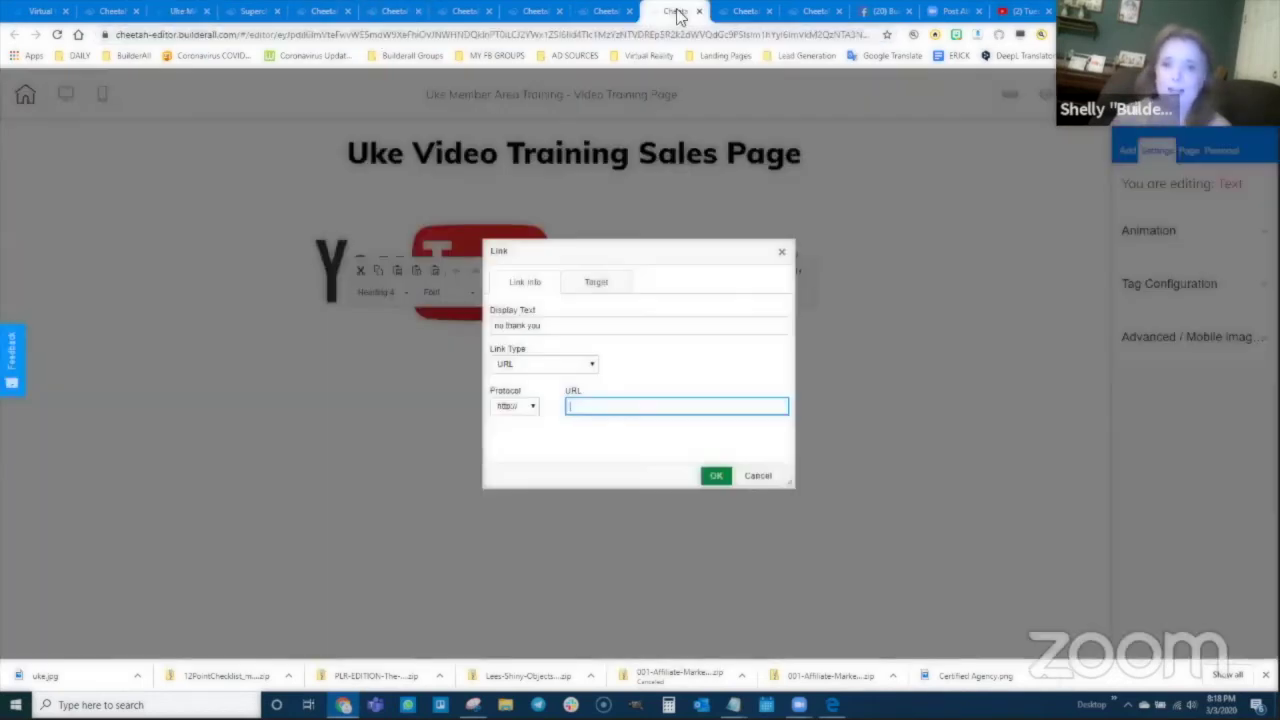
left_click(676, 12)
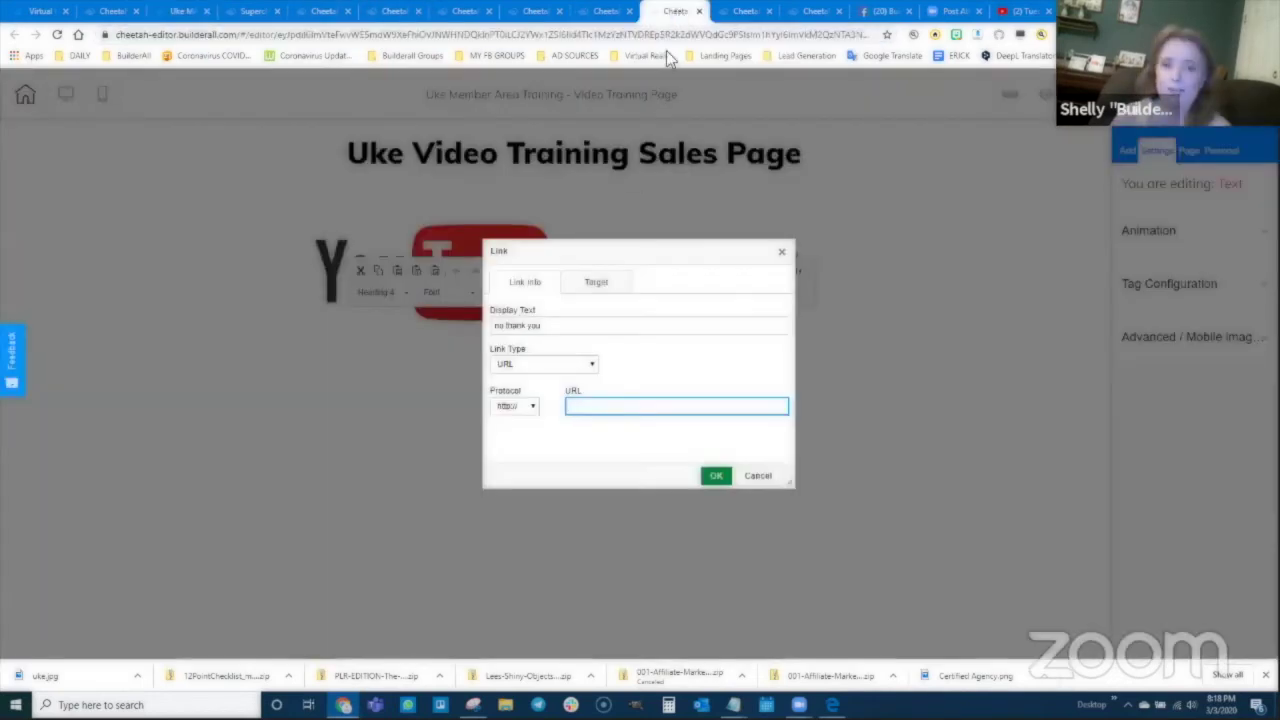
key("ctrl+v")
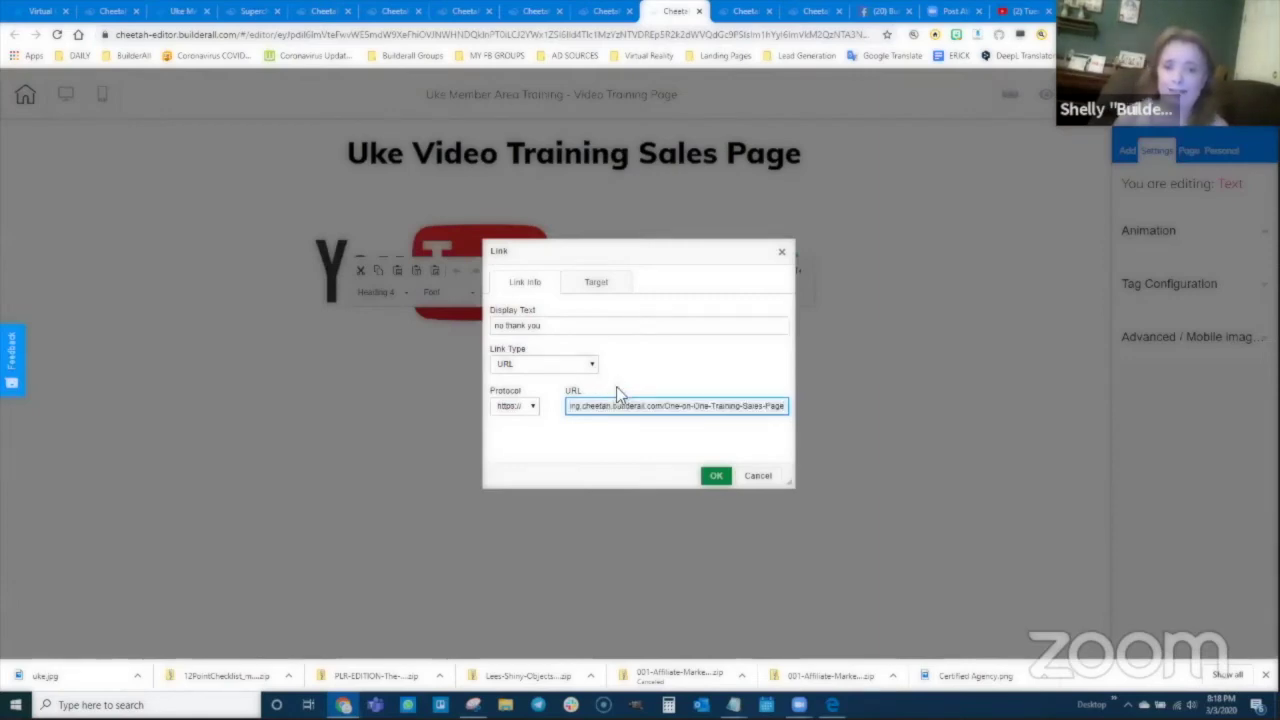
left_click(714, 477)
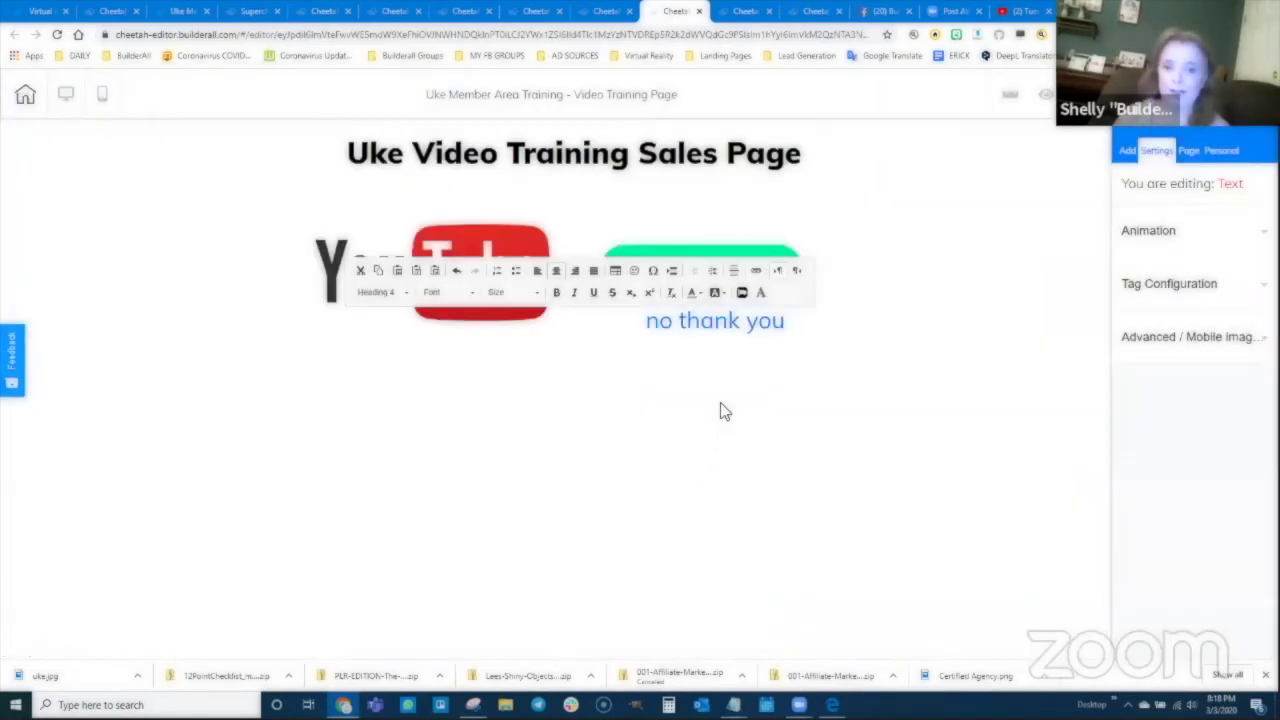
Step: Place 'no thank you' under the Buy this Training Now! button, then save and publish the site
left_click_drag(737, 320, 720, 337)
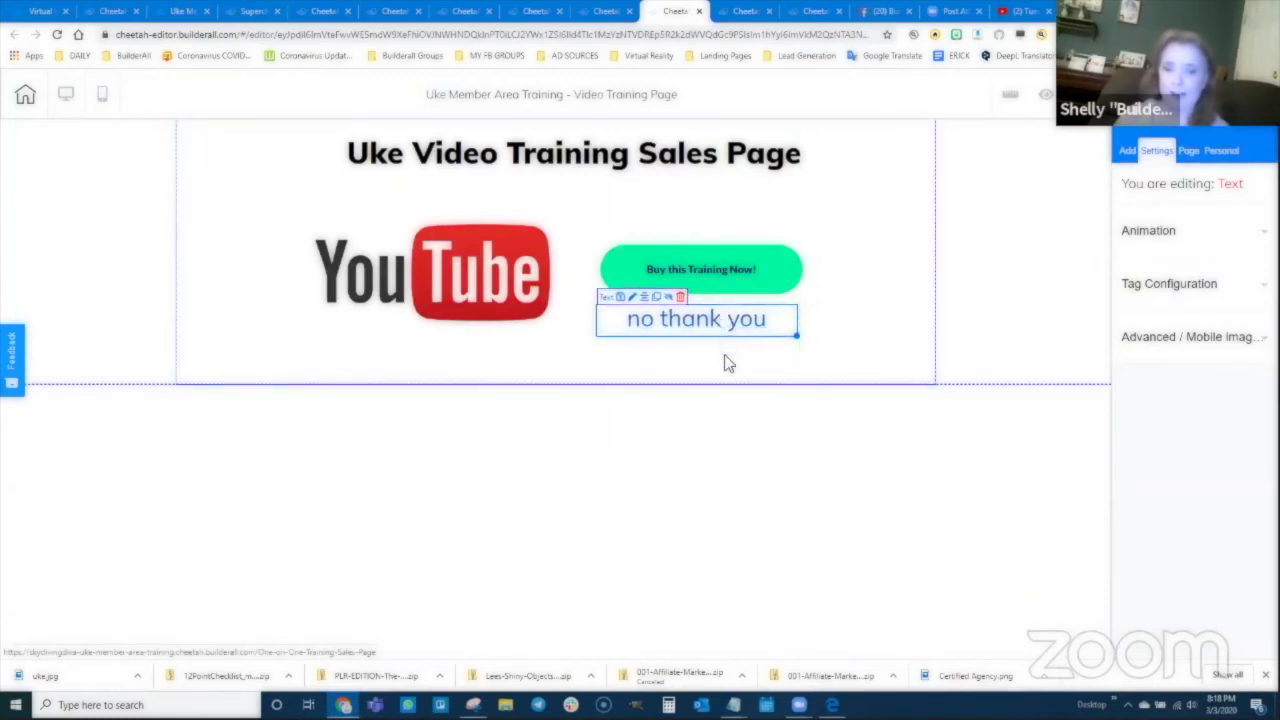
left_click(724, 354)
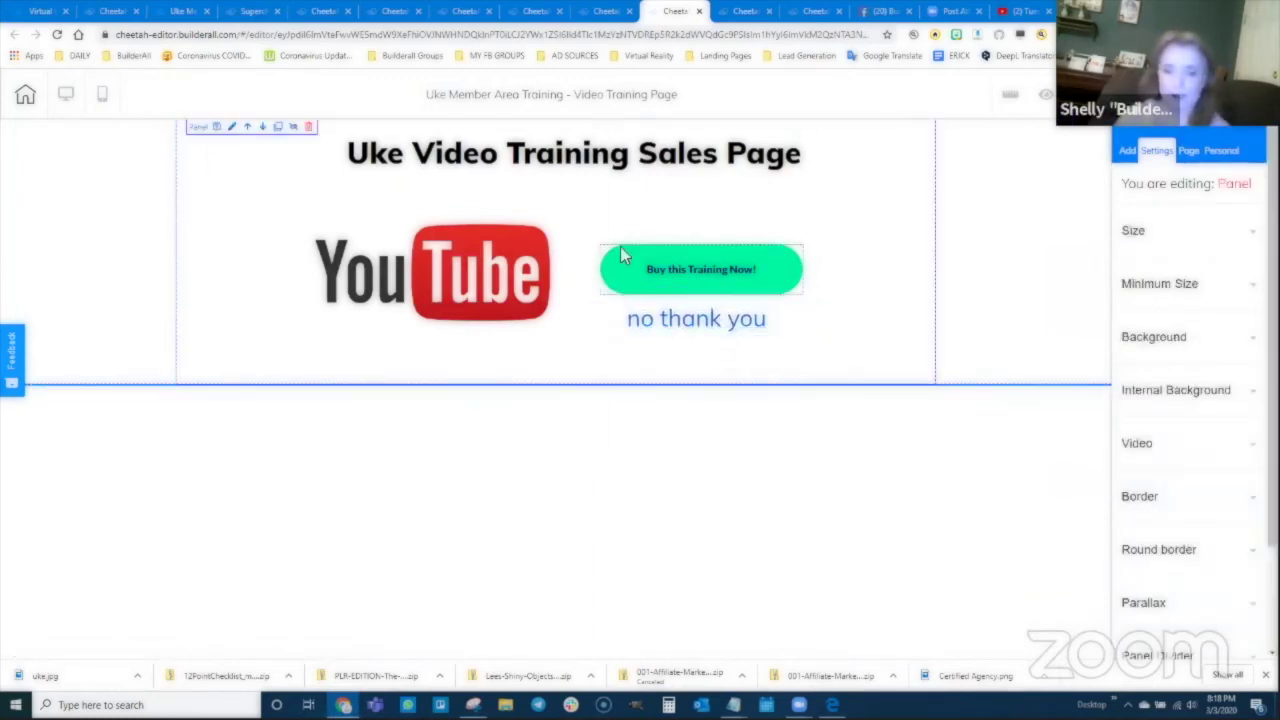
left_click(1082, 95)
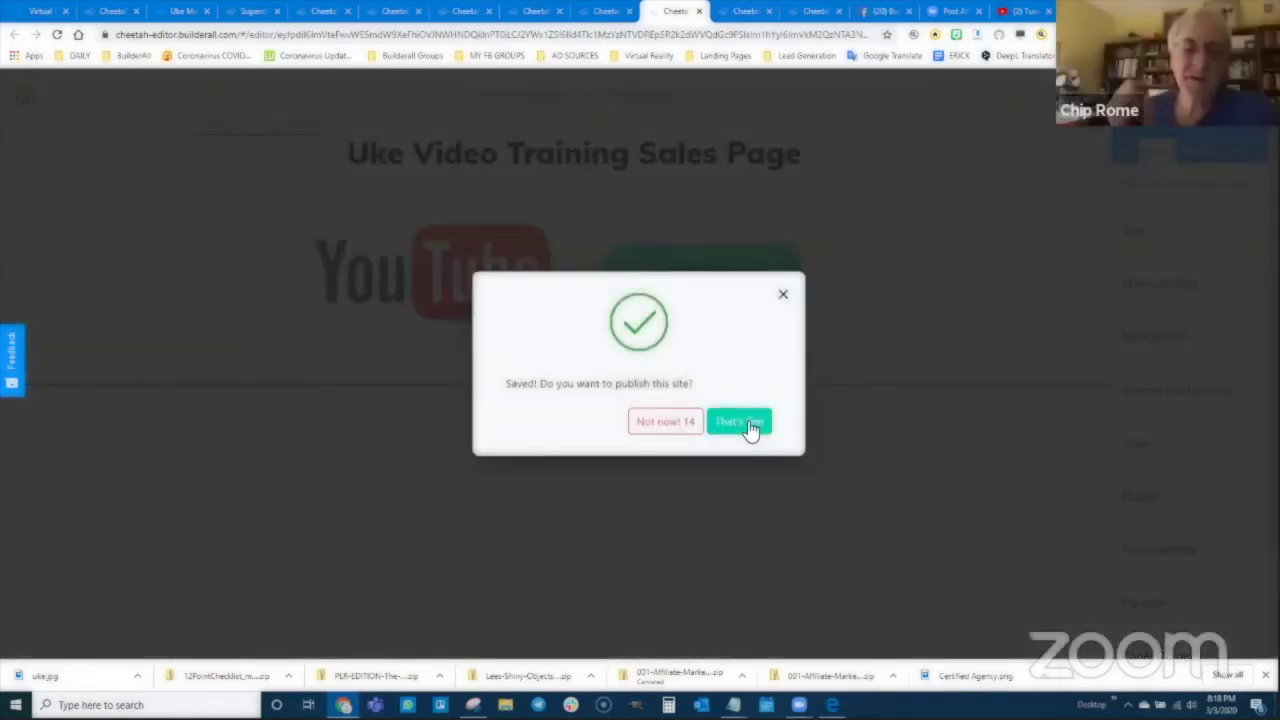
left_click(750, 430)
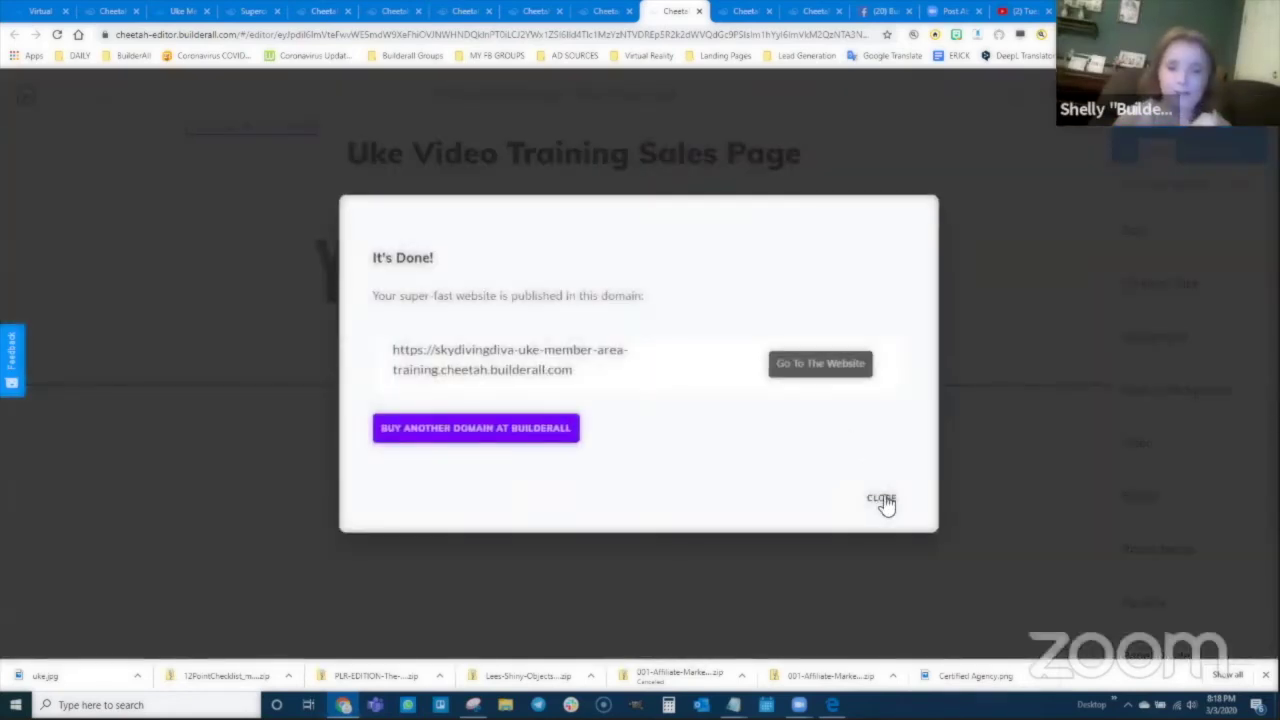
left_click(886, 503)
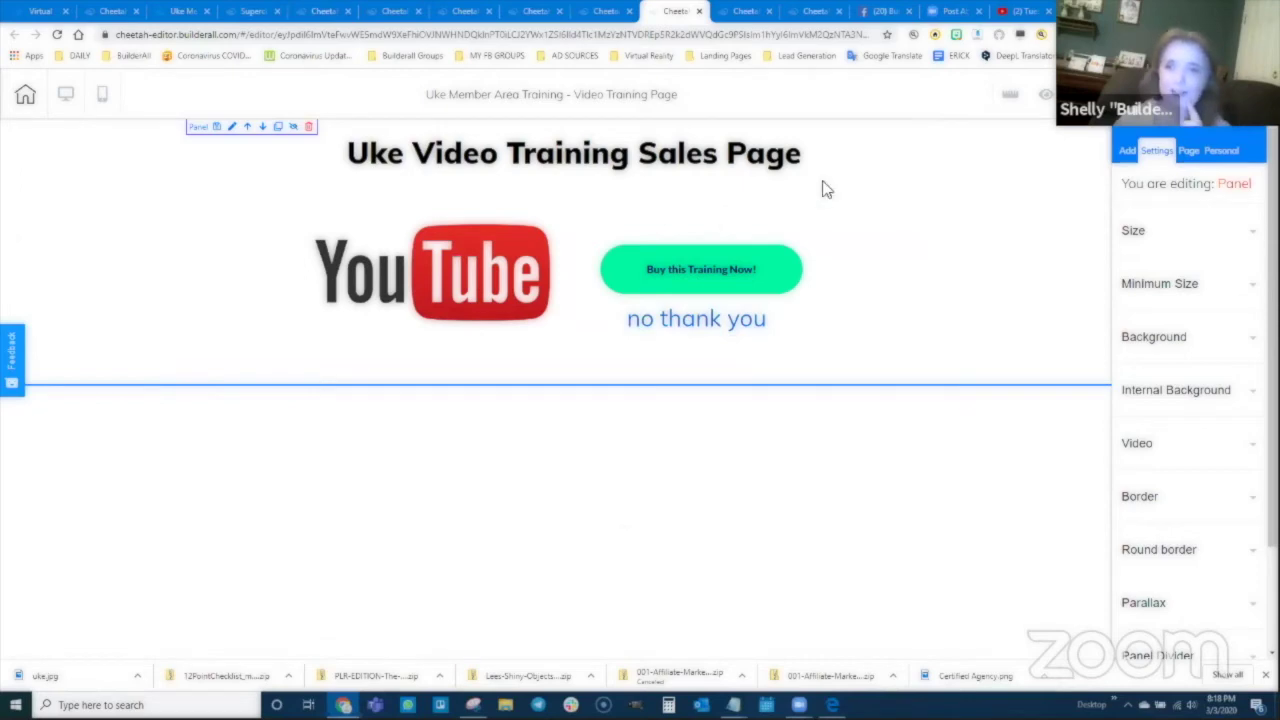
Step: On the One on One Training Sales Page, add a centred Title H4 'no thank you' under the buy button
left_click(598, 14)
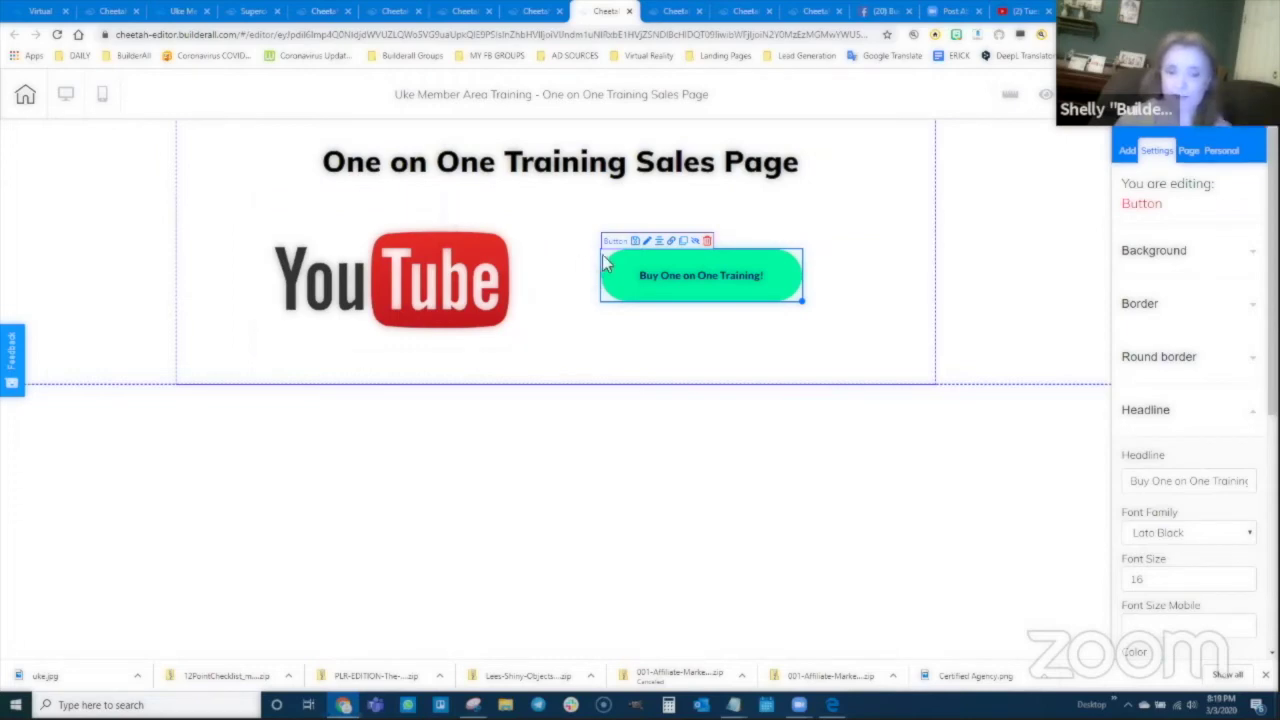
left_click(1127, 150)
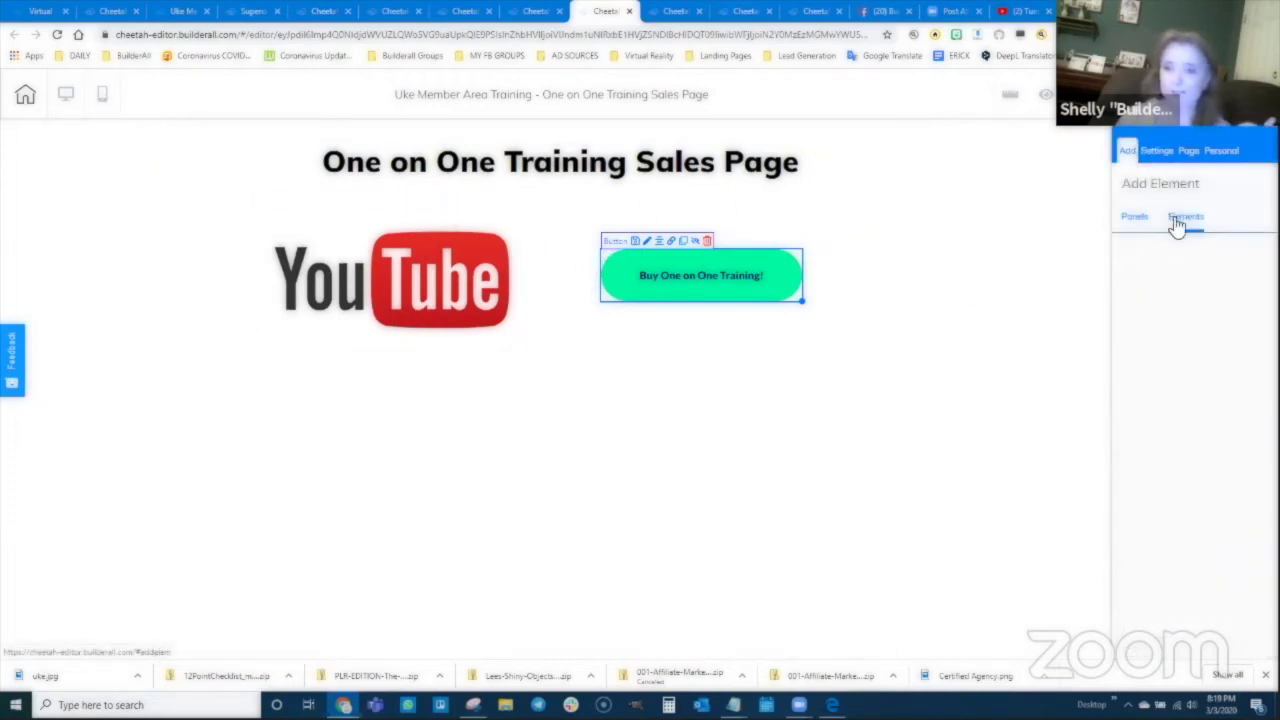
left_click(1185, 216)
left_click(1161, 266)
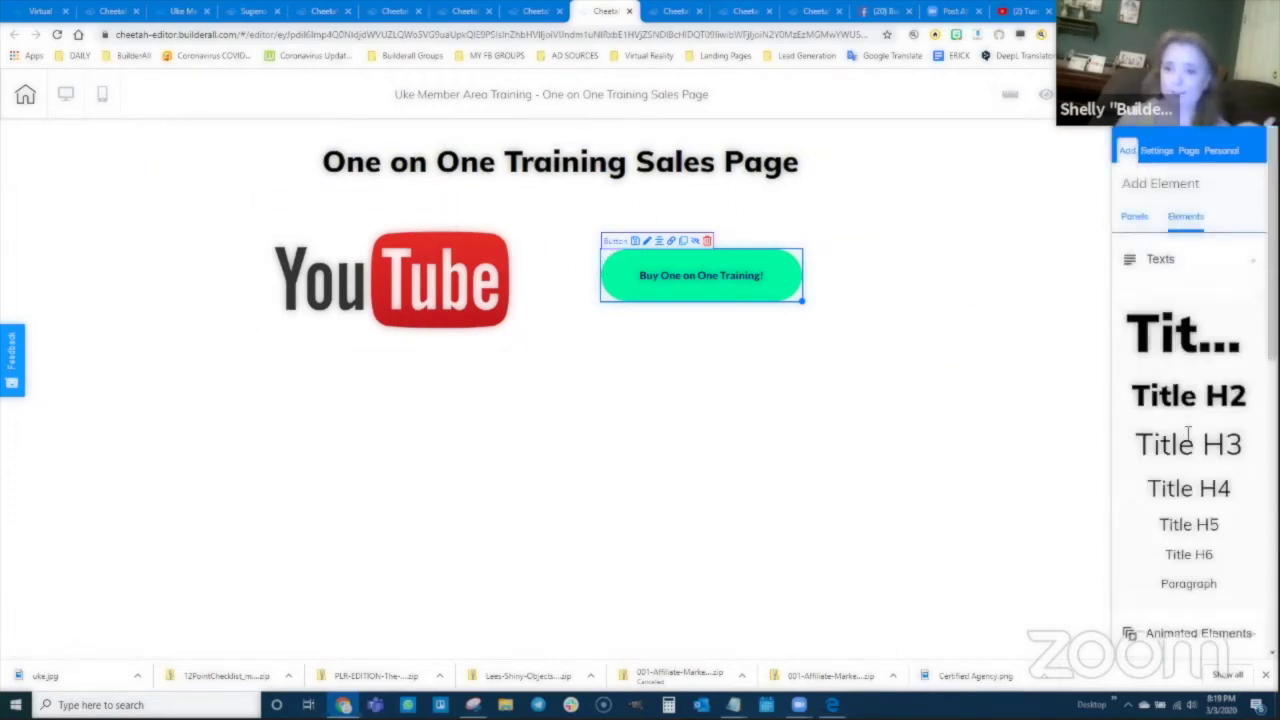
left_click_drag(1190, 489, 683, 331)
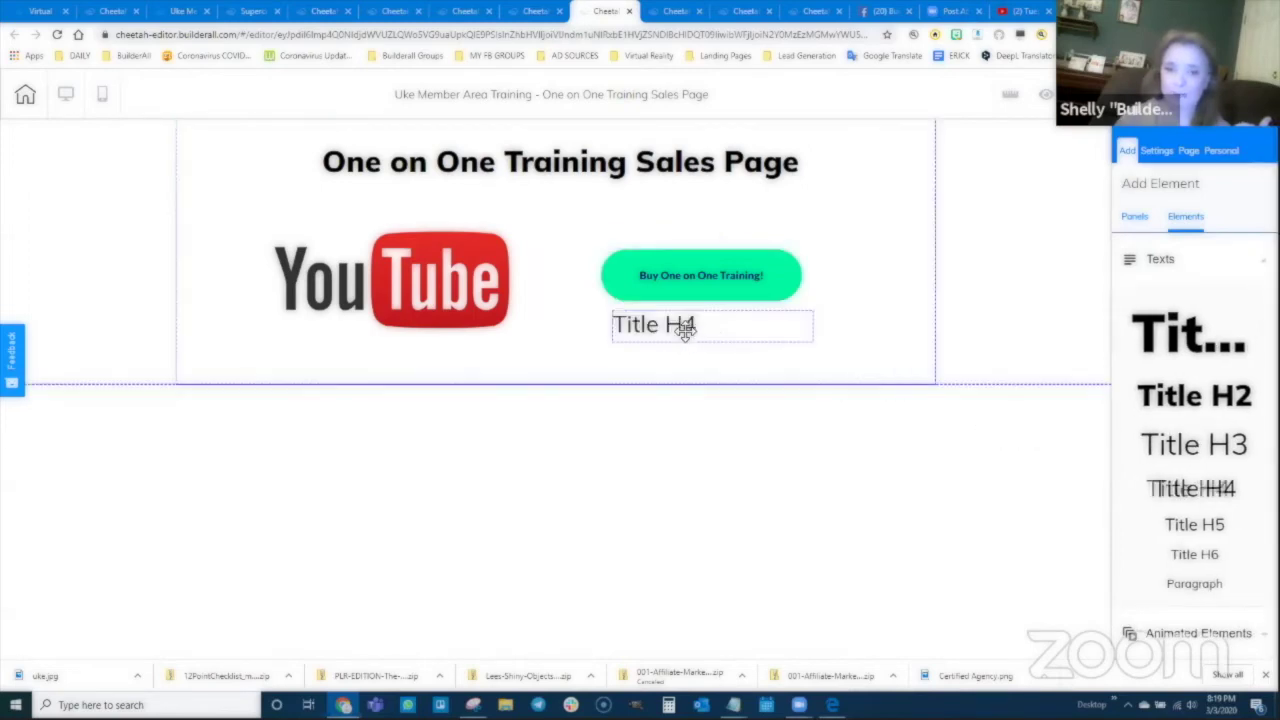
double_click(675, 330)
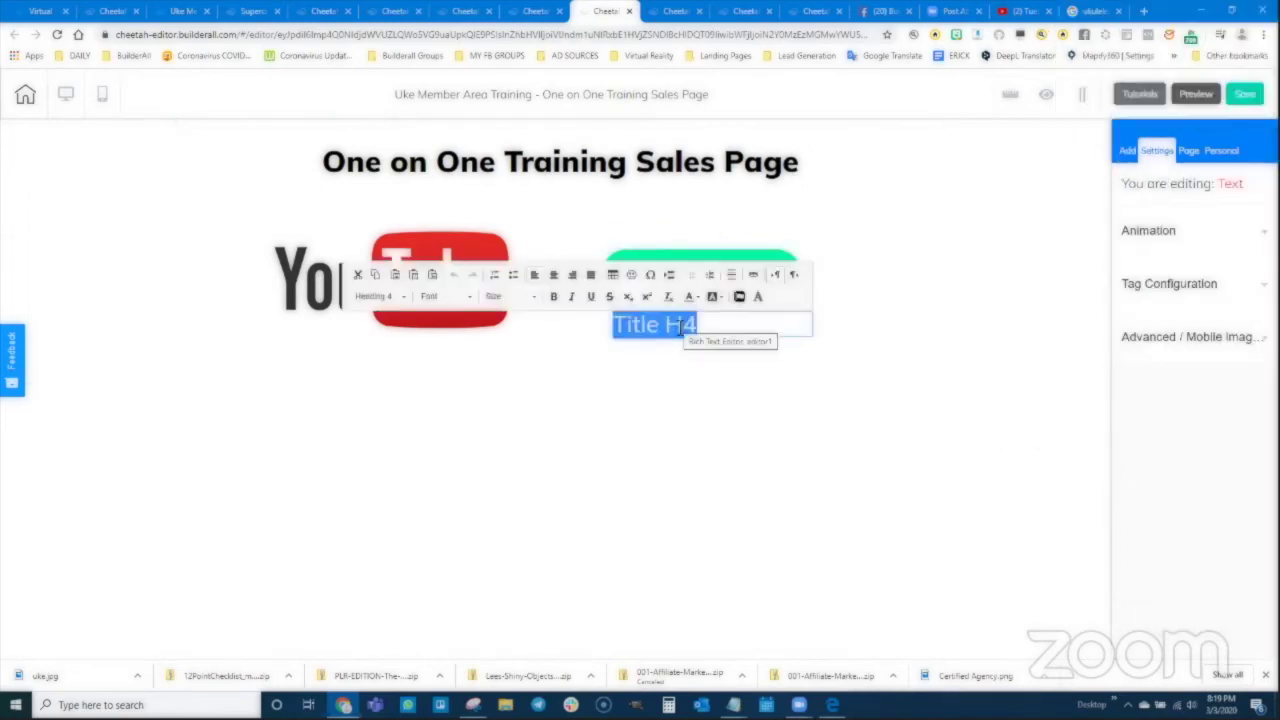
type("no thank you")
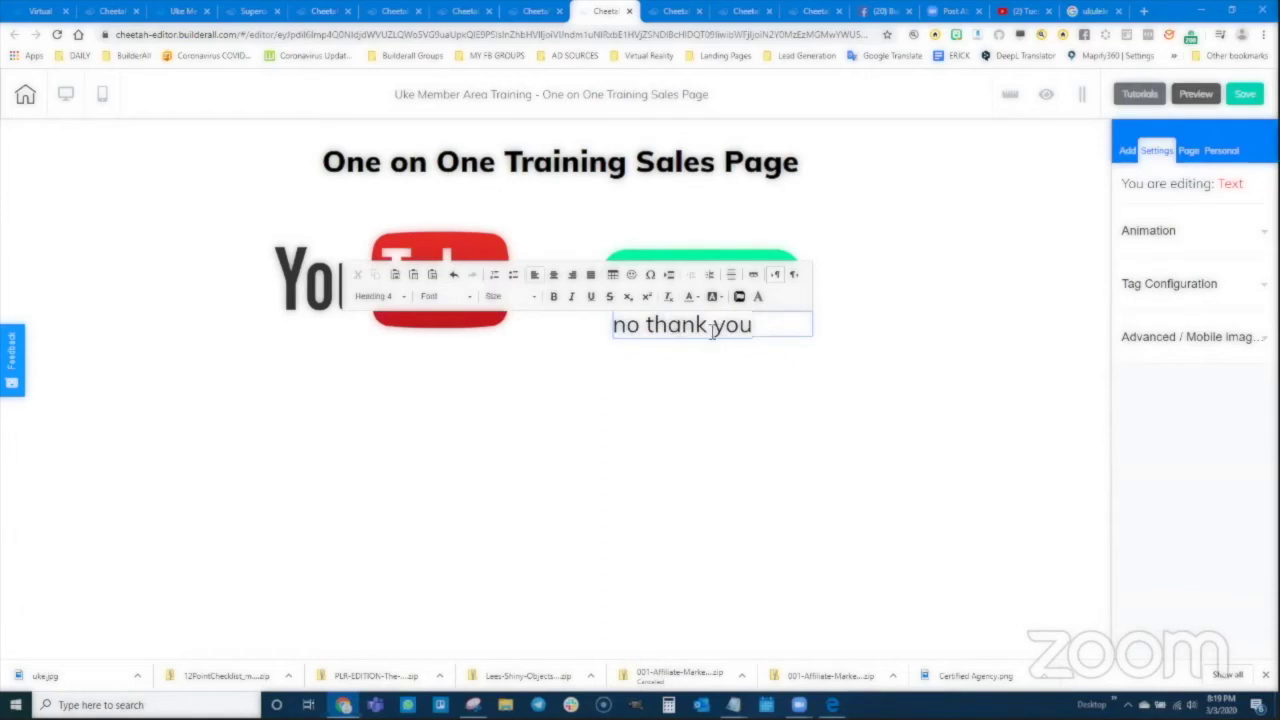
left_click(566, 276)
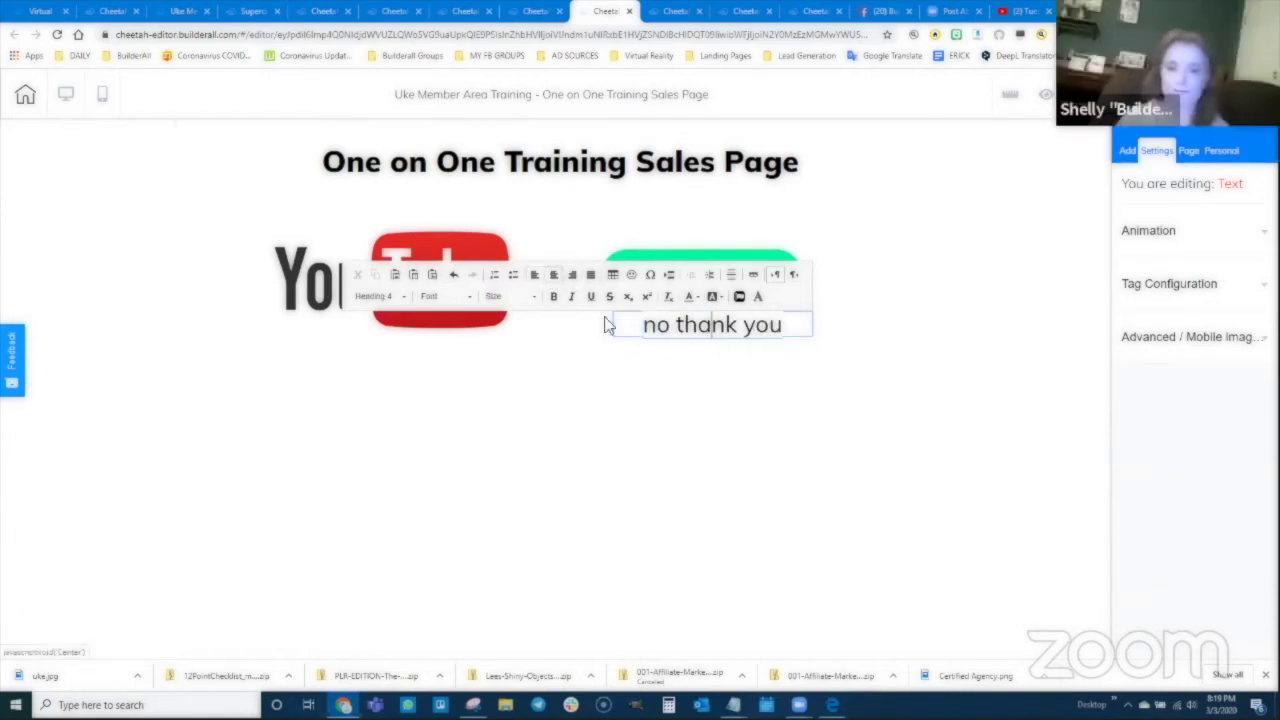
left_click(653, 368)
left_click_drag(703, 340, 693, 337)
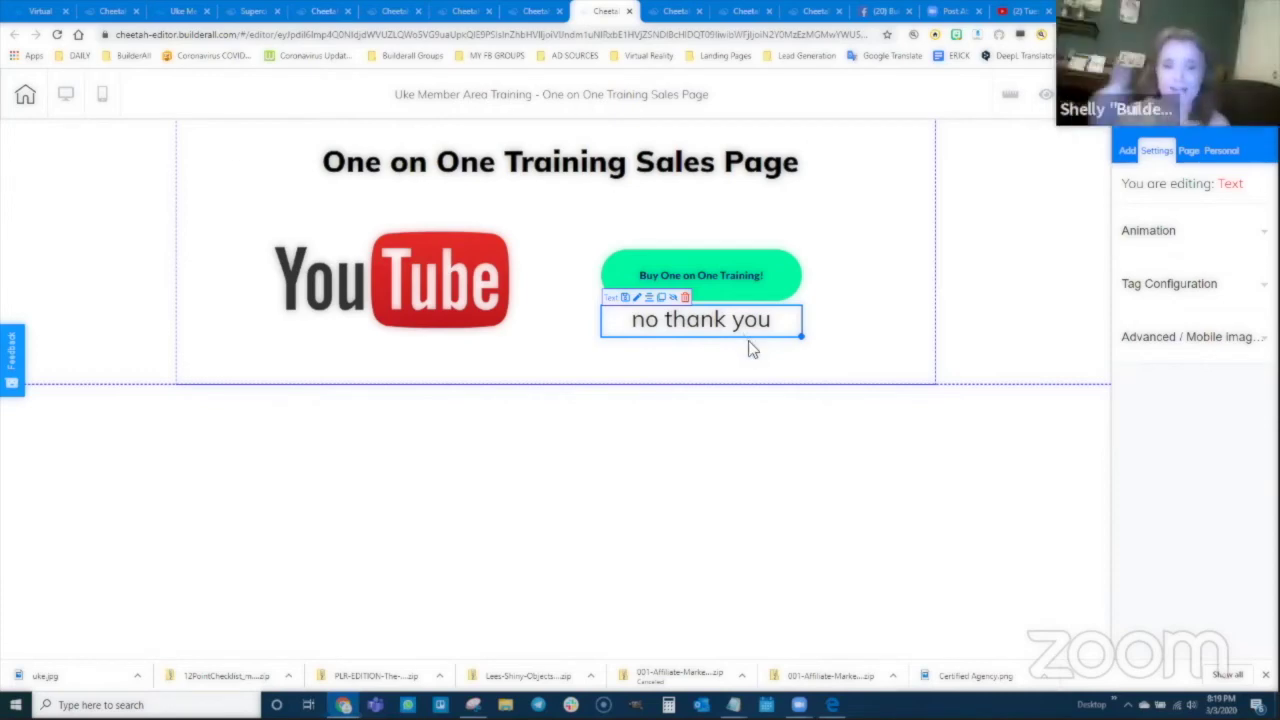
Step: Select the 'no thank you' text and open its link settings
double_click(717, 320)
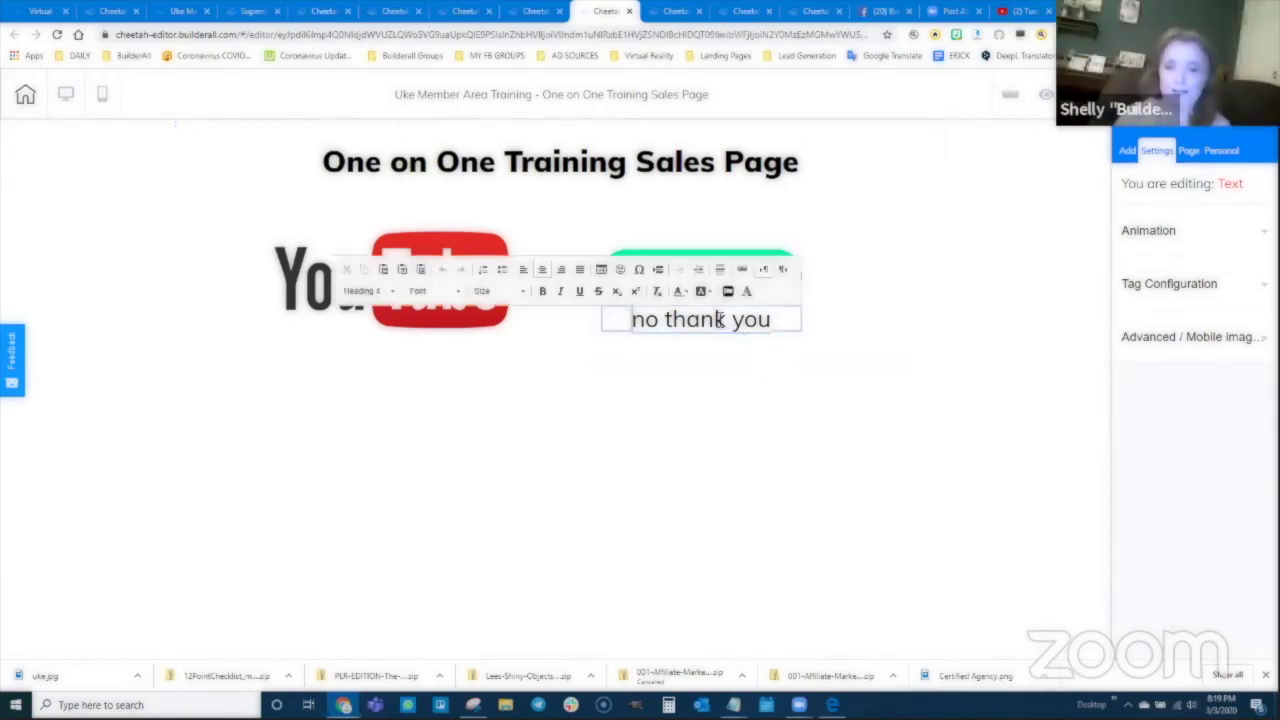
triple_click(717, 320)
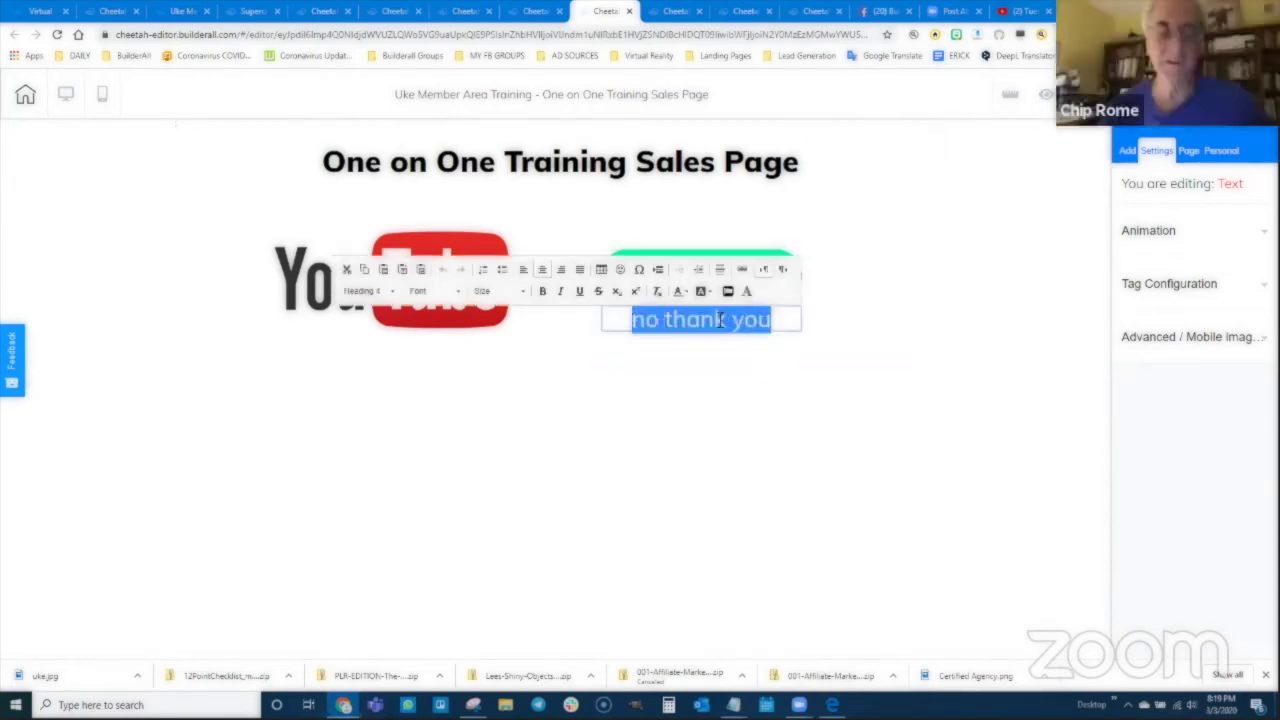
left_click(742, 269)
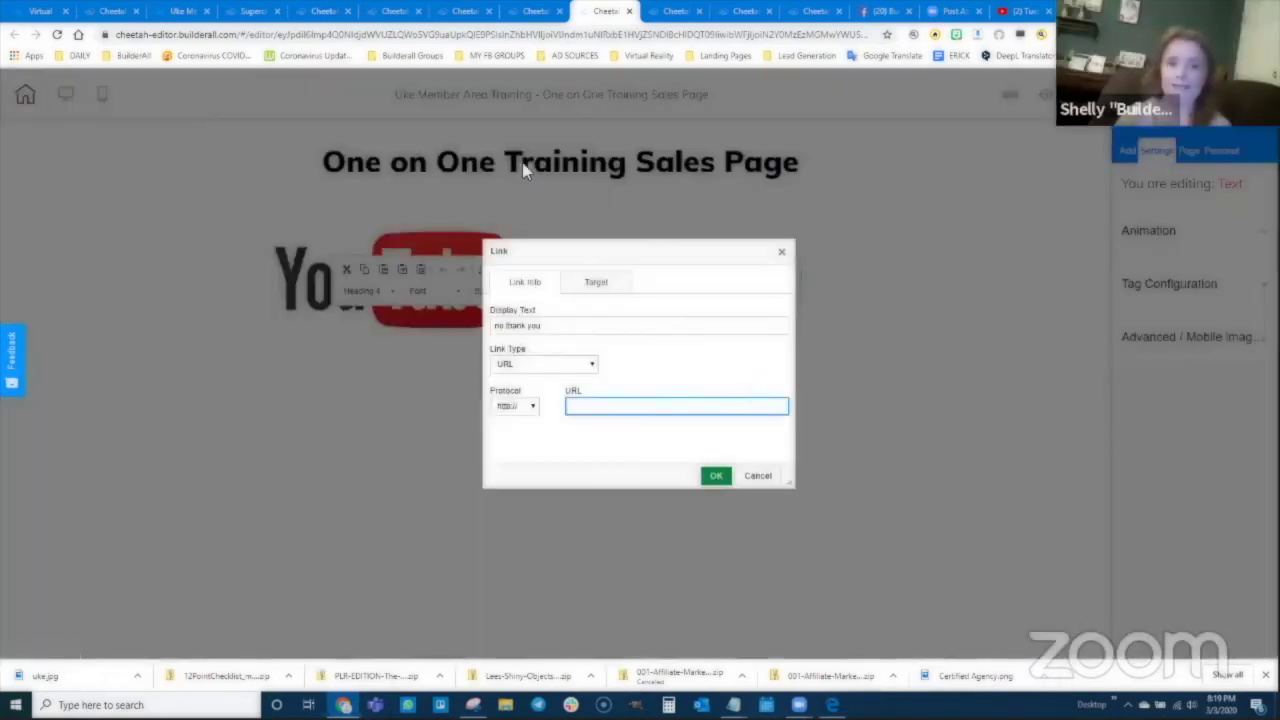
left_click(185, 11)
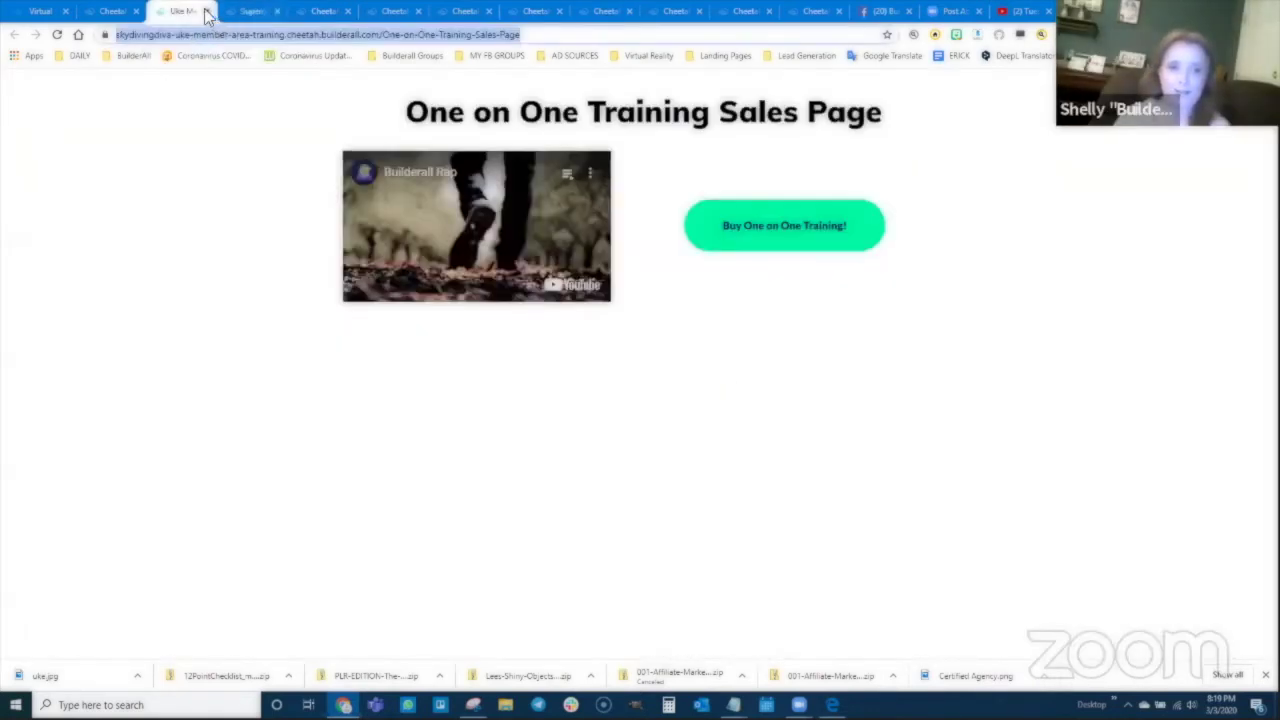
left_click(206, 11)
left_click(112, 11)
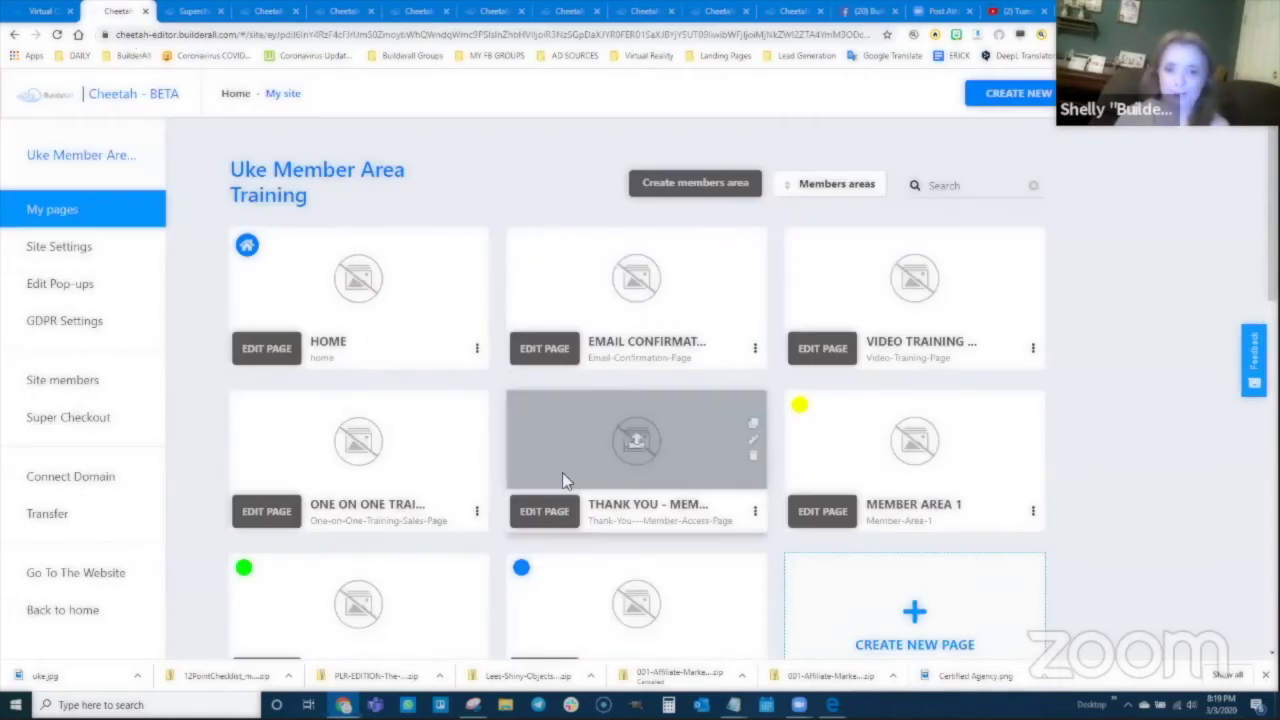
Step: Copy the live Thank You/Member Access Page address and set it as the 'no thank you' link
scroll(562, 472, "down", 1)
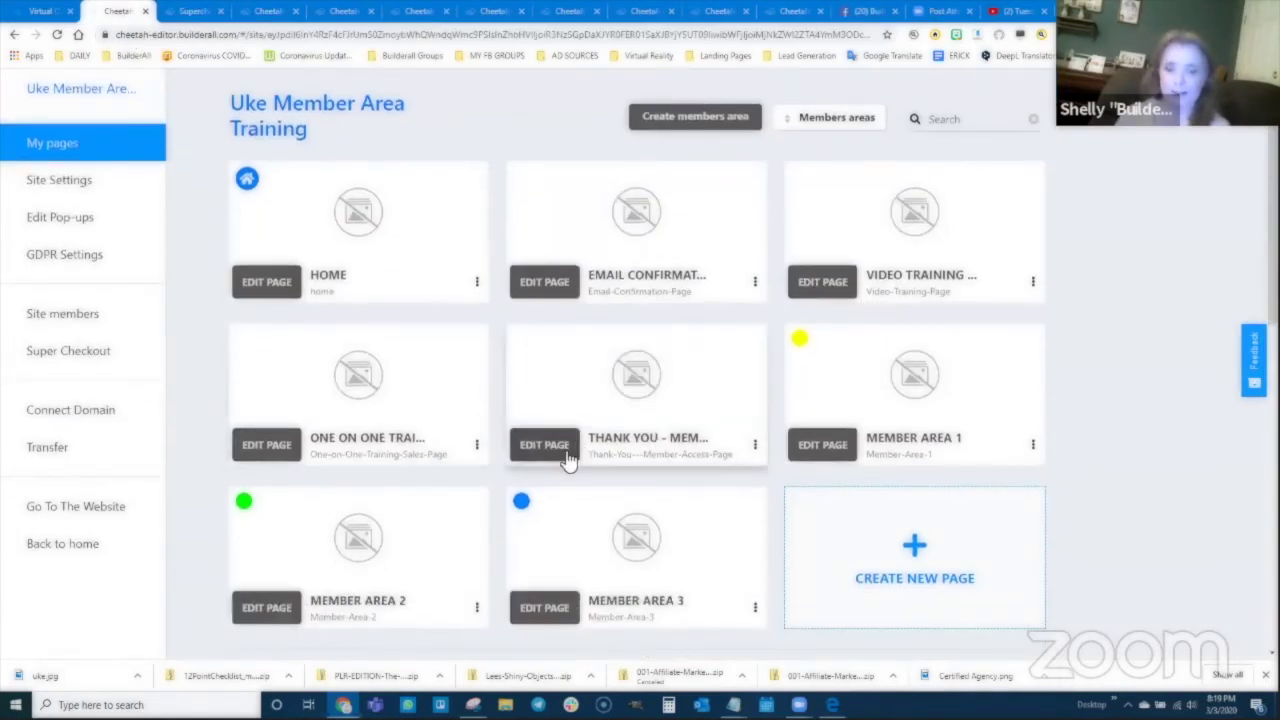
left_click(757, 449)
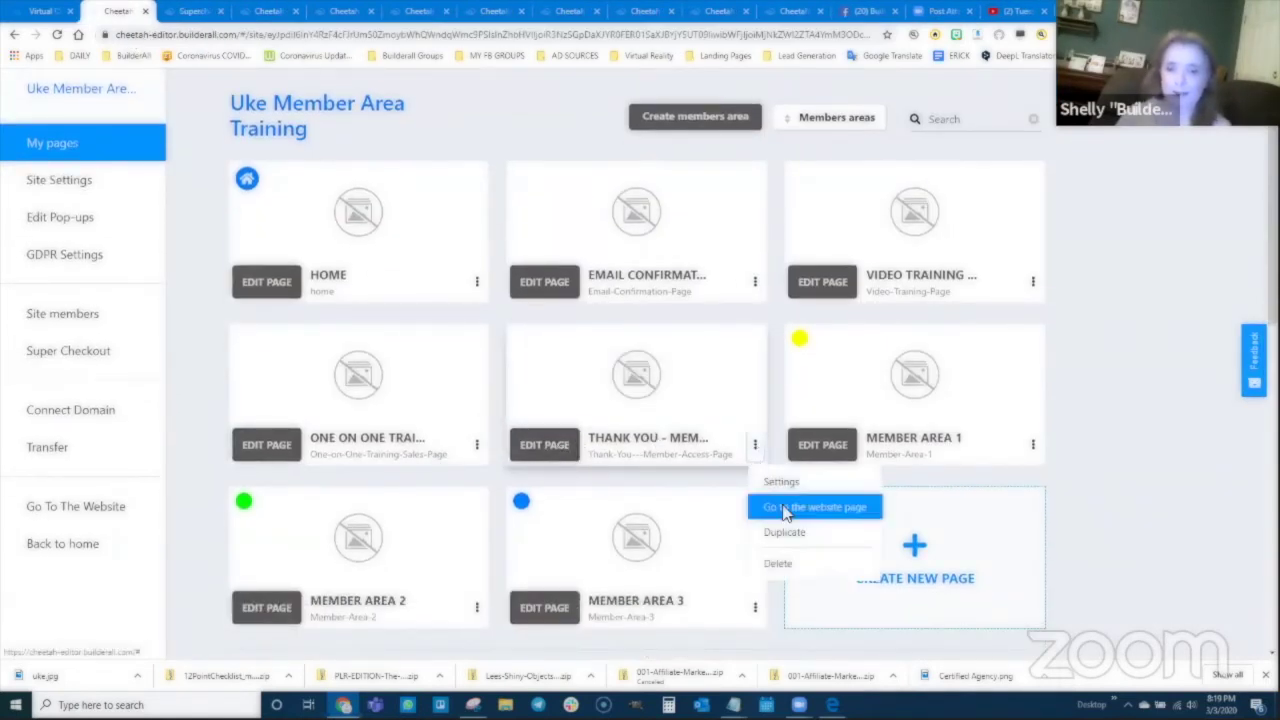
left_click(752, 505)
left_click(551, 34)
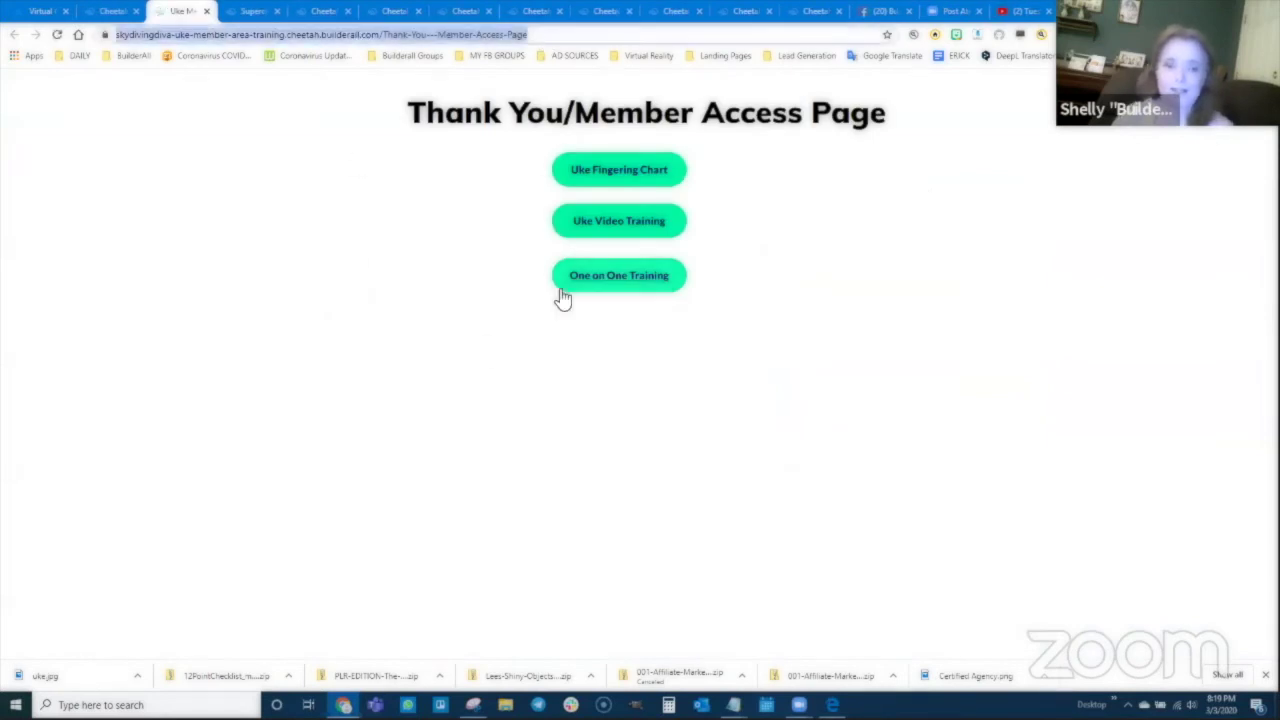
left_click(540, 12)
left_click(600, 12)
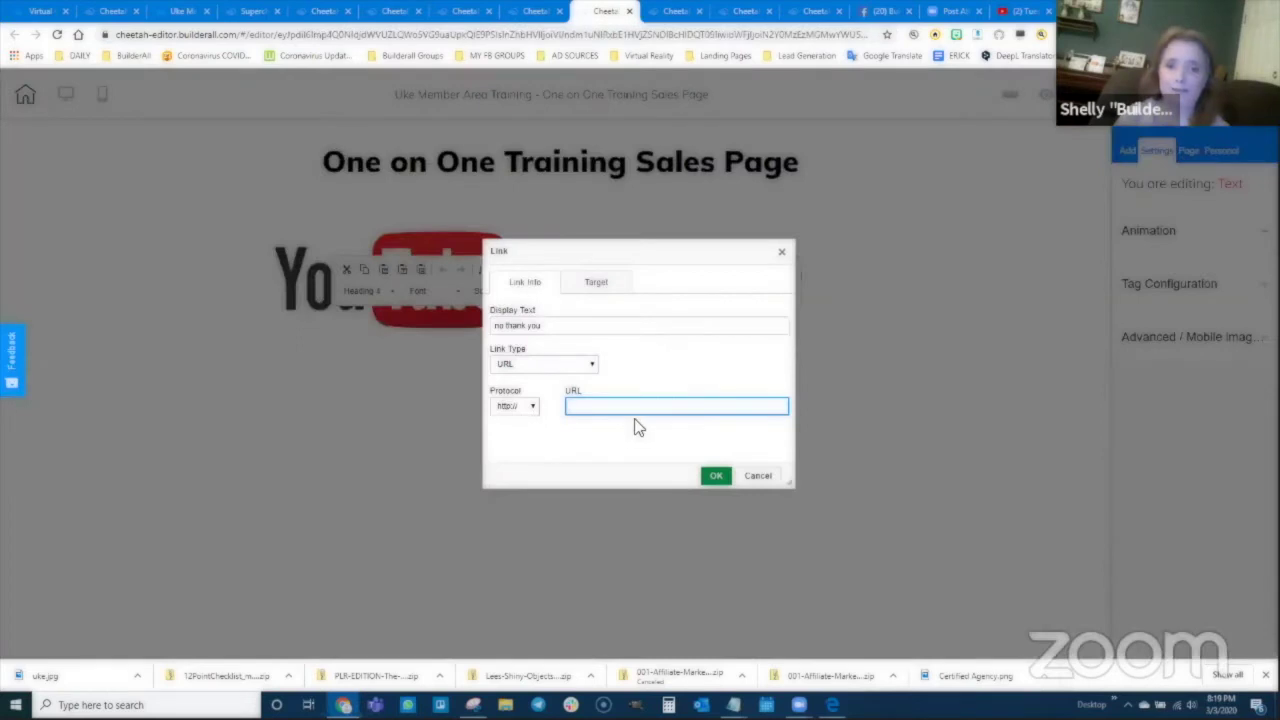
key("ctrl+v")
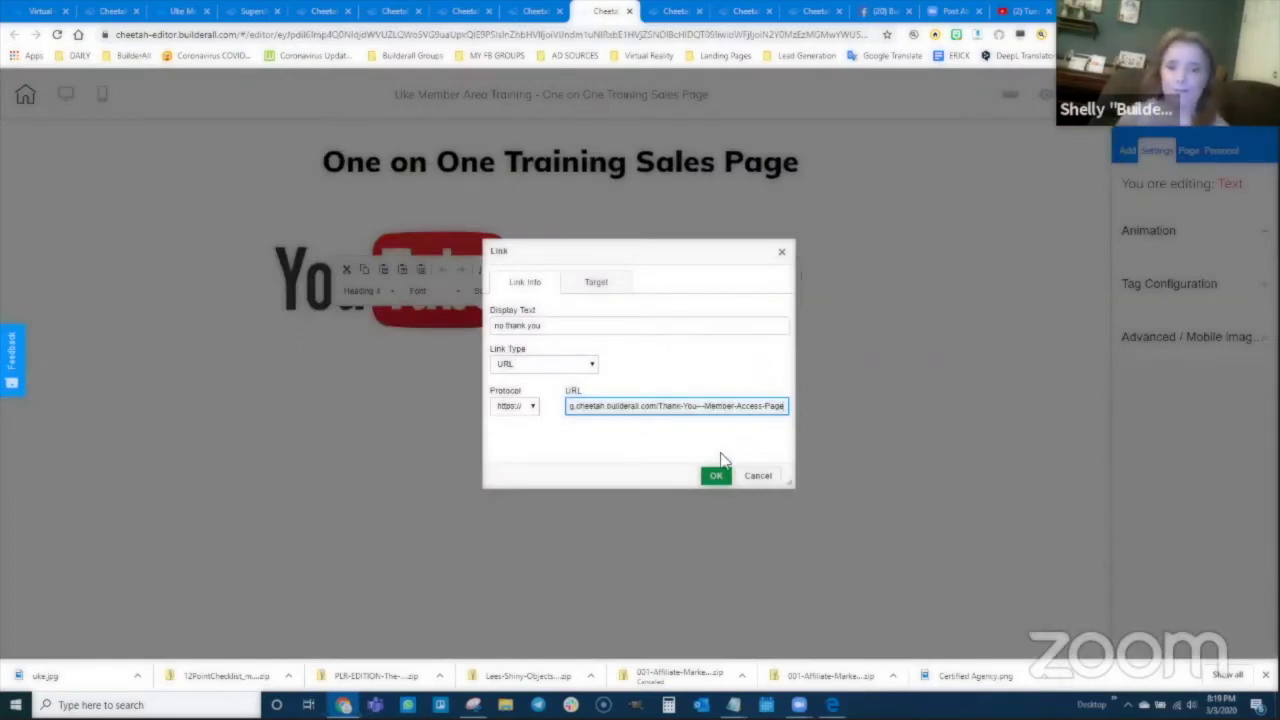
left_click(716, 476)
Step: Publish the updated site and bring up the Snipping Tool funnel map image
left_click(702, 375)
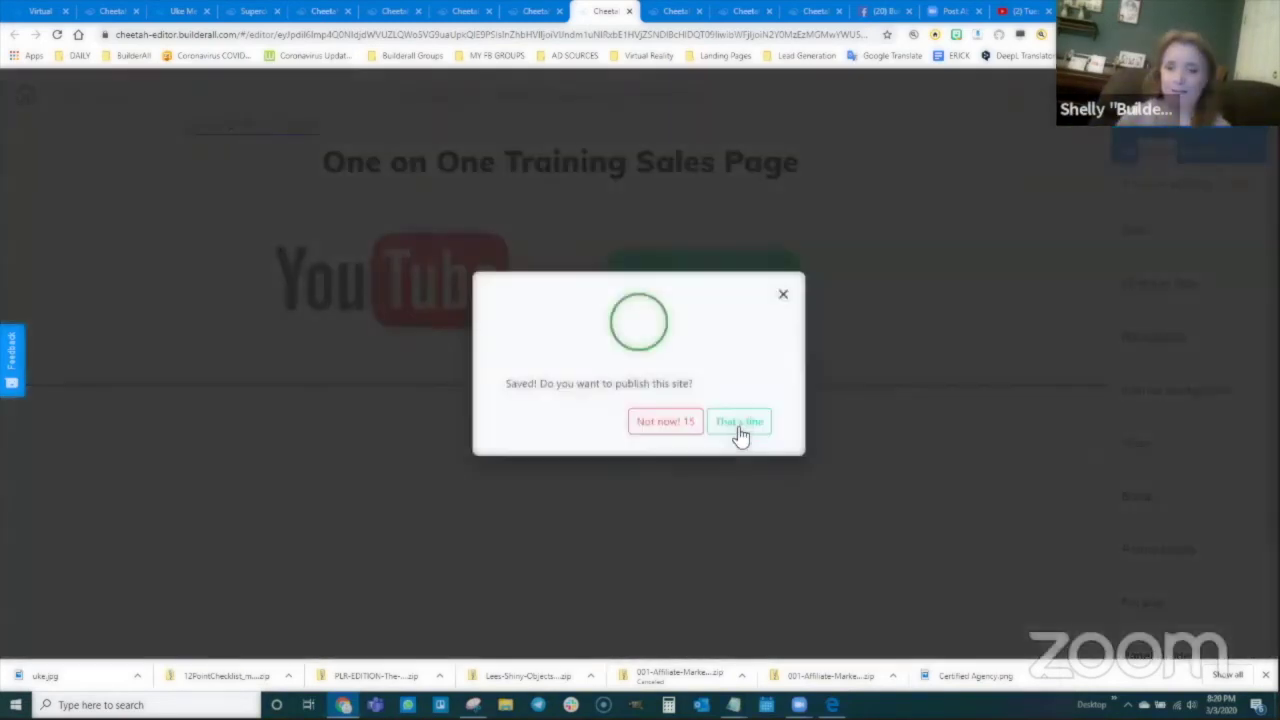
left_click(737, 428)
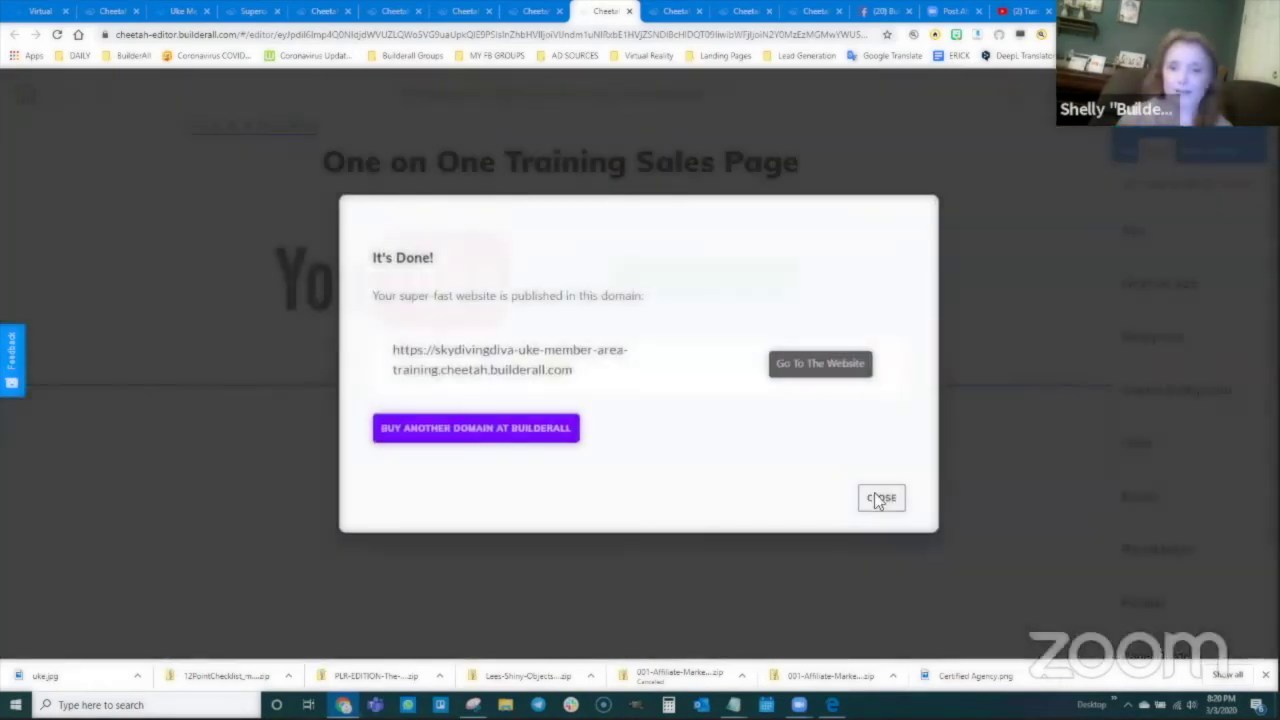
left_click(874, 500)
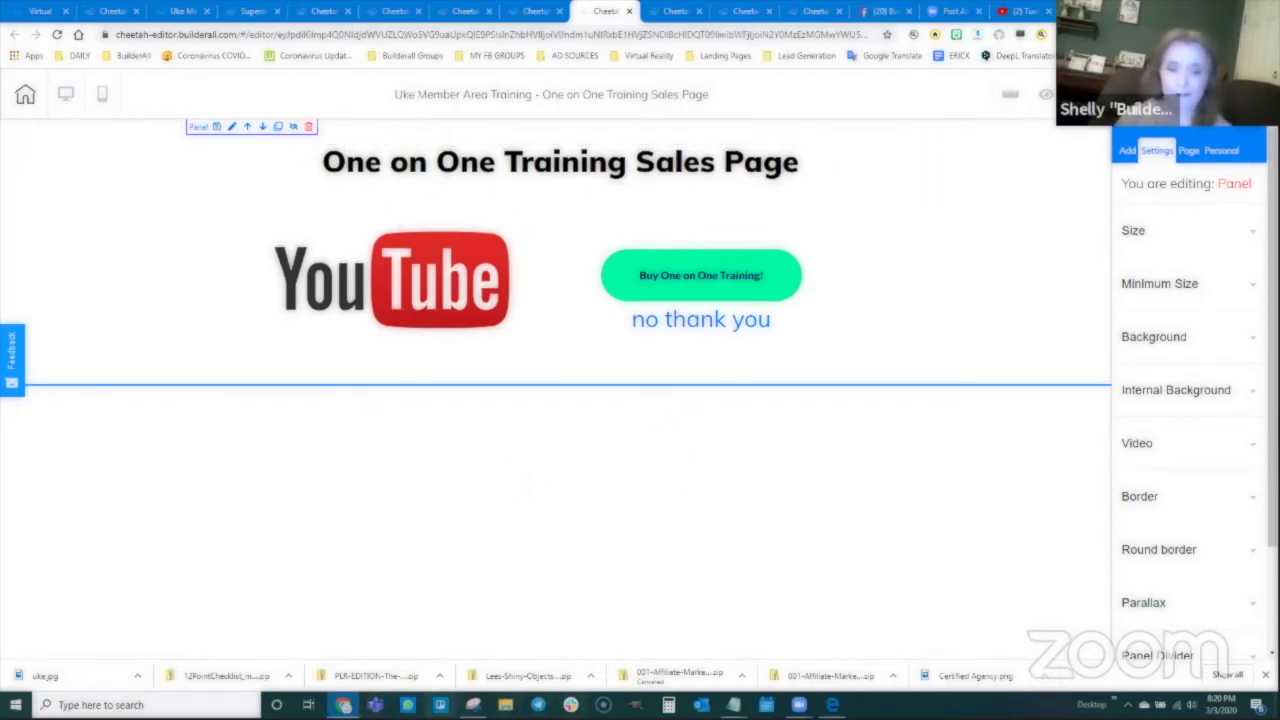
left_click(473, 705)
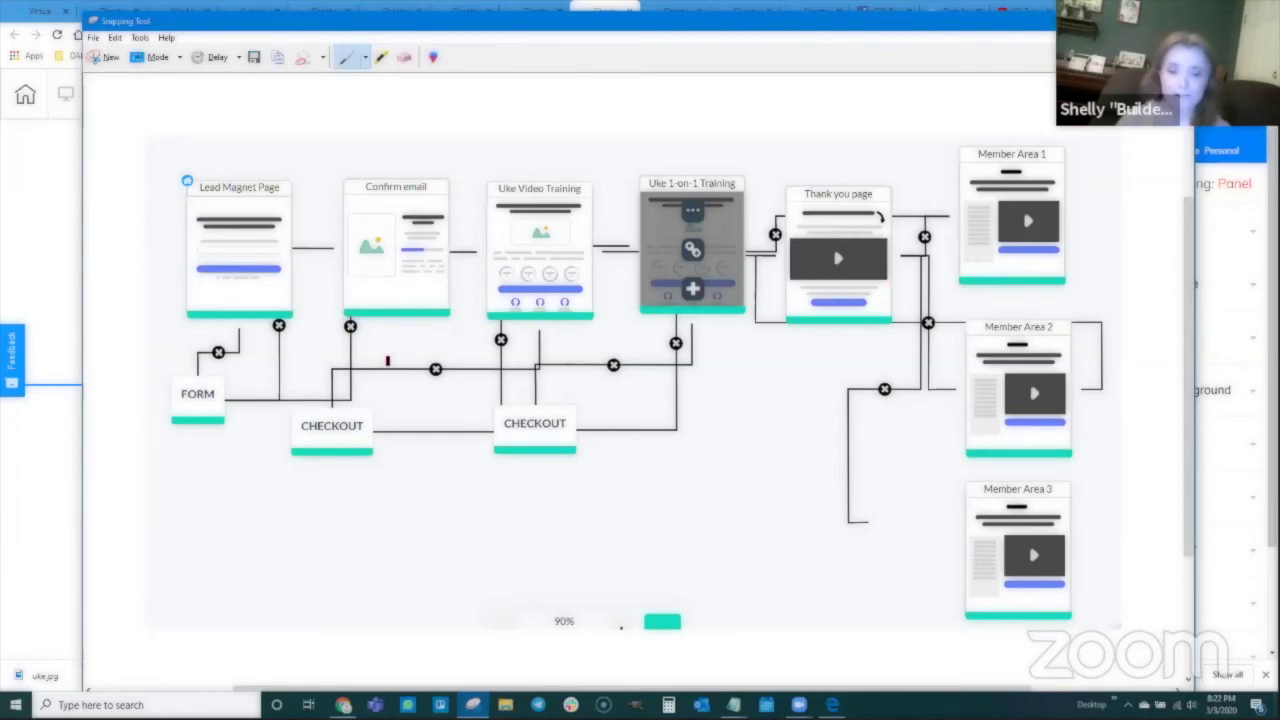
Step: Close the diagram, open the live HOME page from the page list, and click Get the Chart Now!
left_click(46, 231)
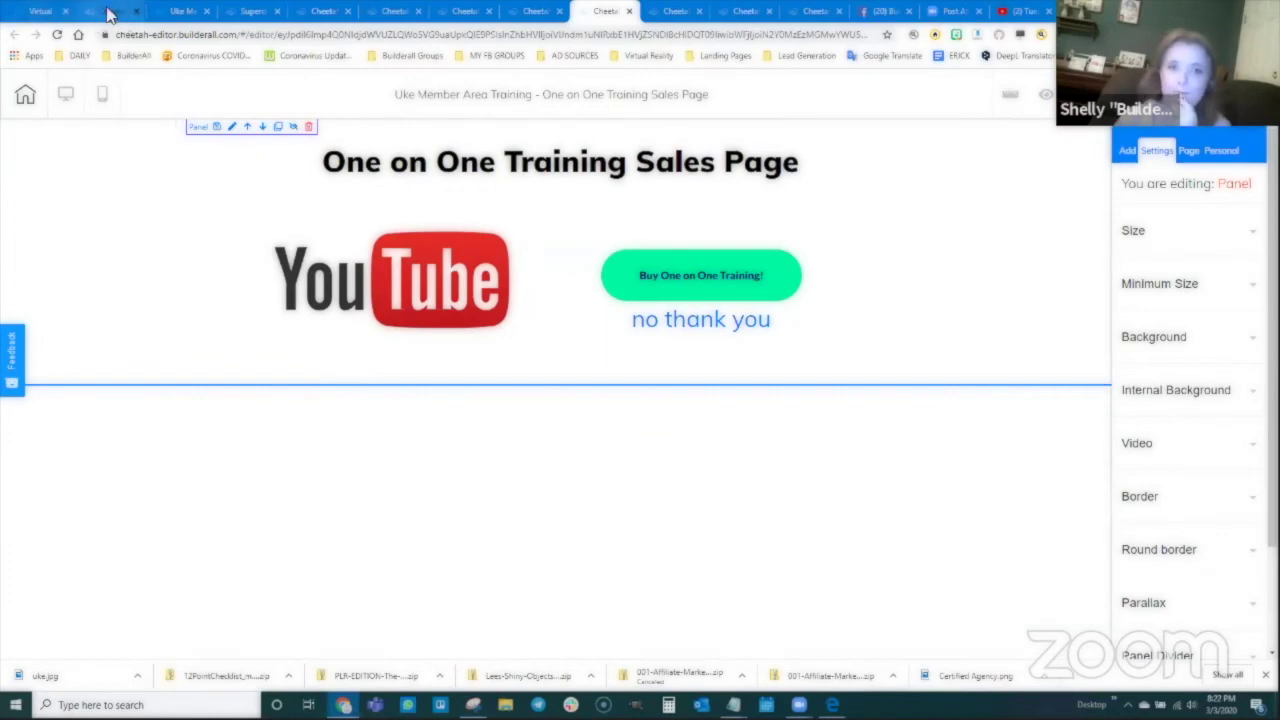
left_click(108, 12)
left_click(477, 284)
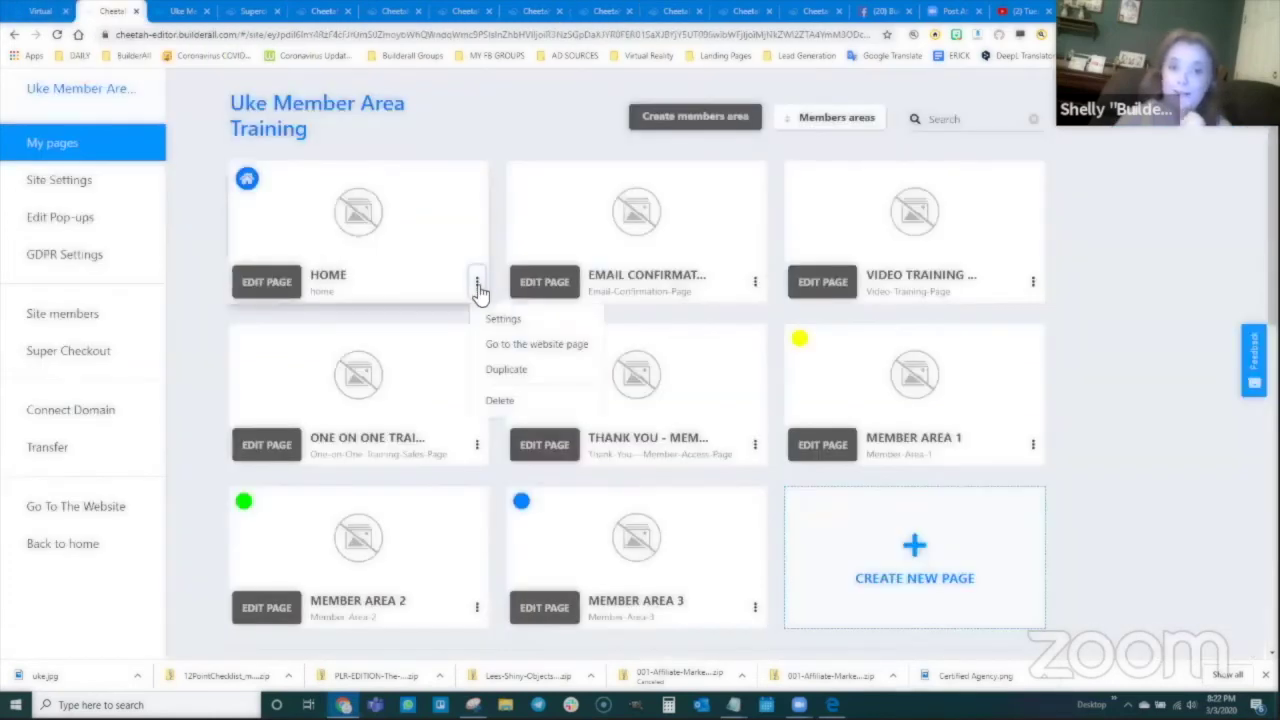
left_click(568, 350)
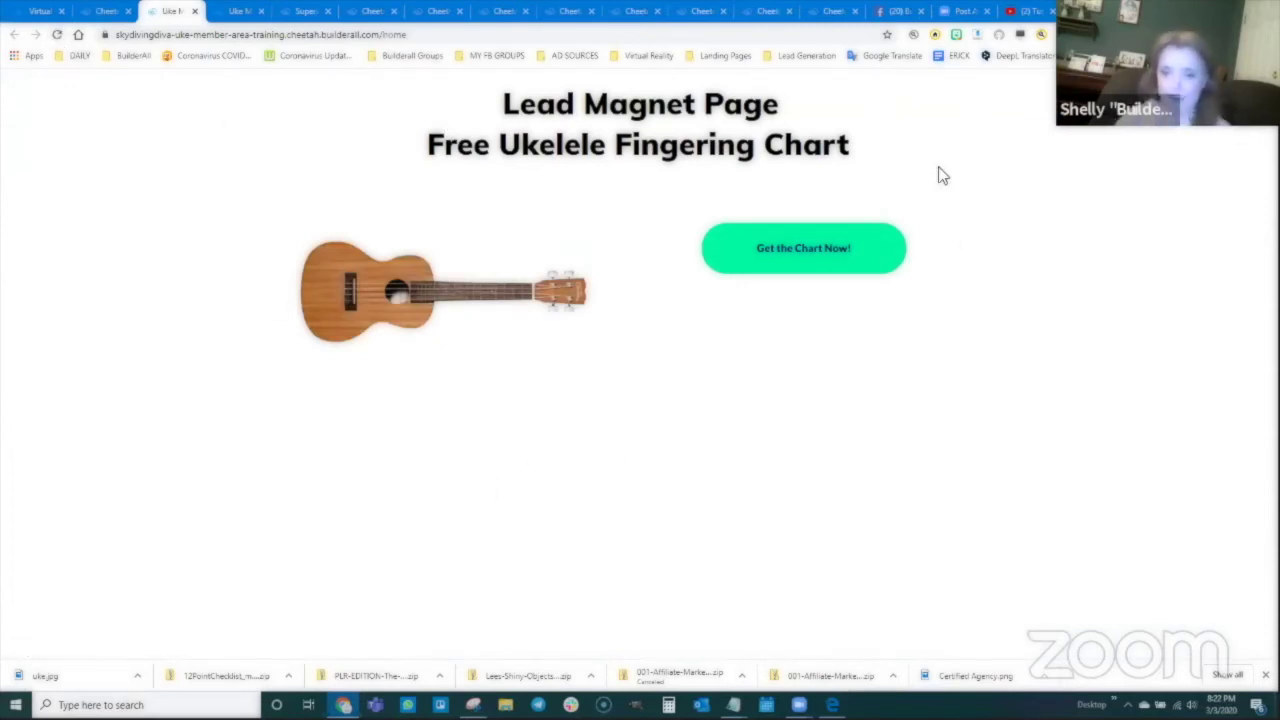
left_click(815, 266)
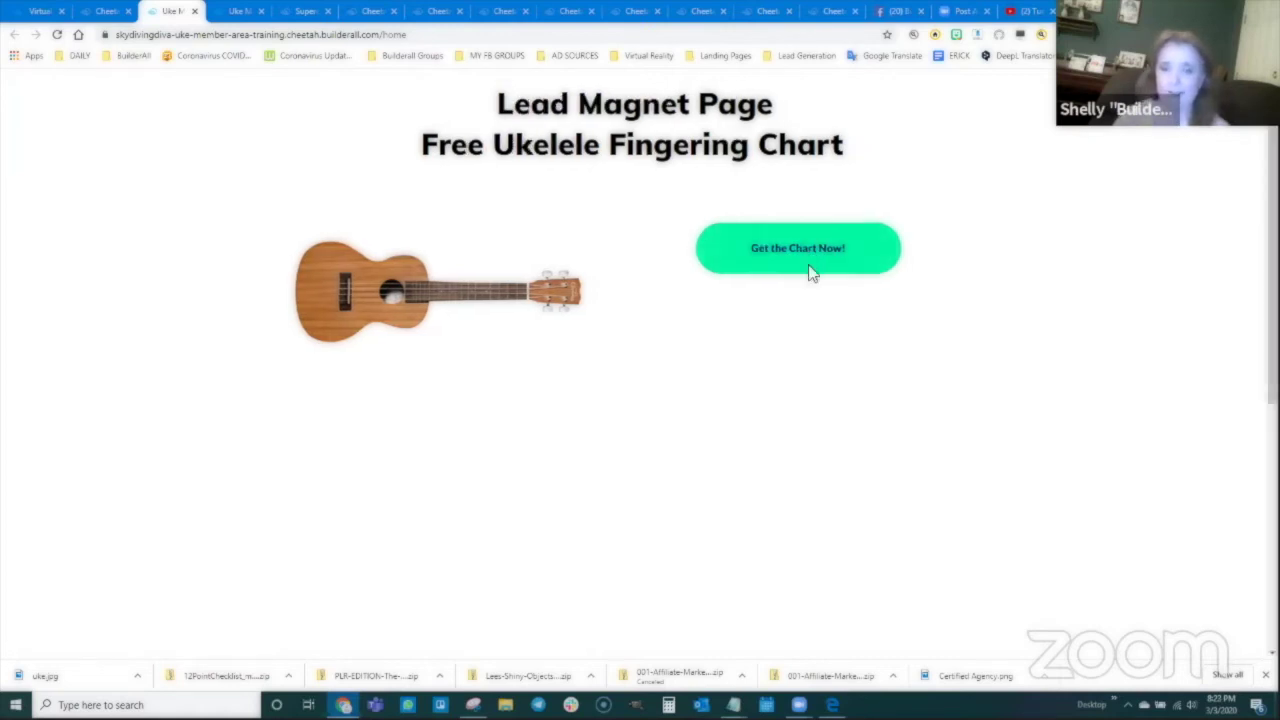
Step: Register a test member with a name, e-mail and matching password, then confirm
left_click(590, 290)
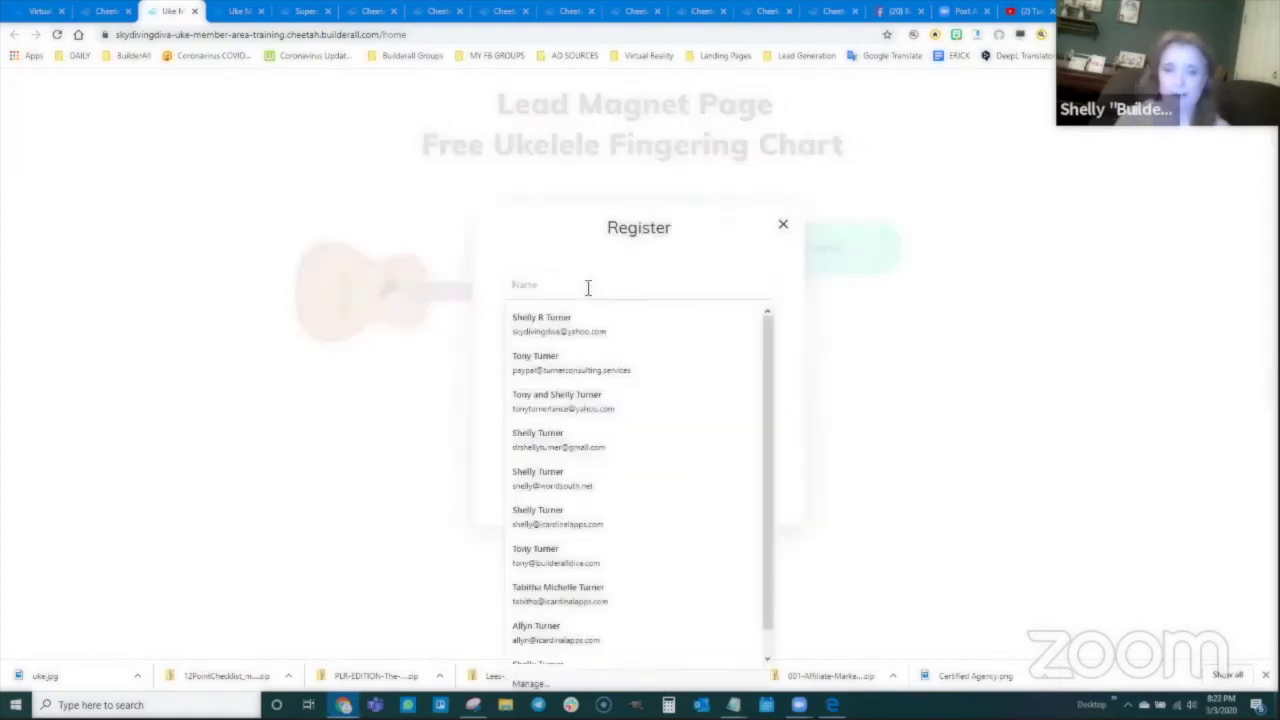
type("Fal")
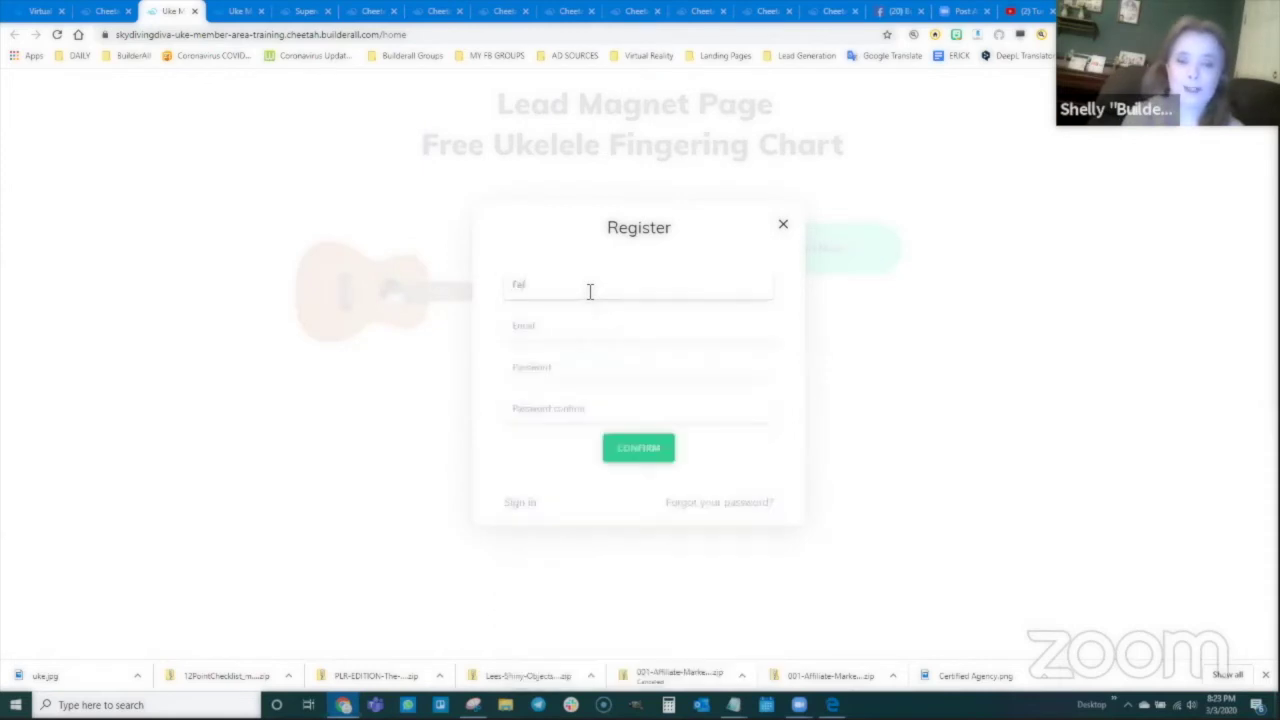
left_click(574, 340)
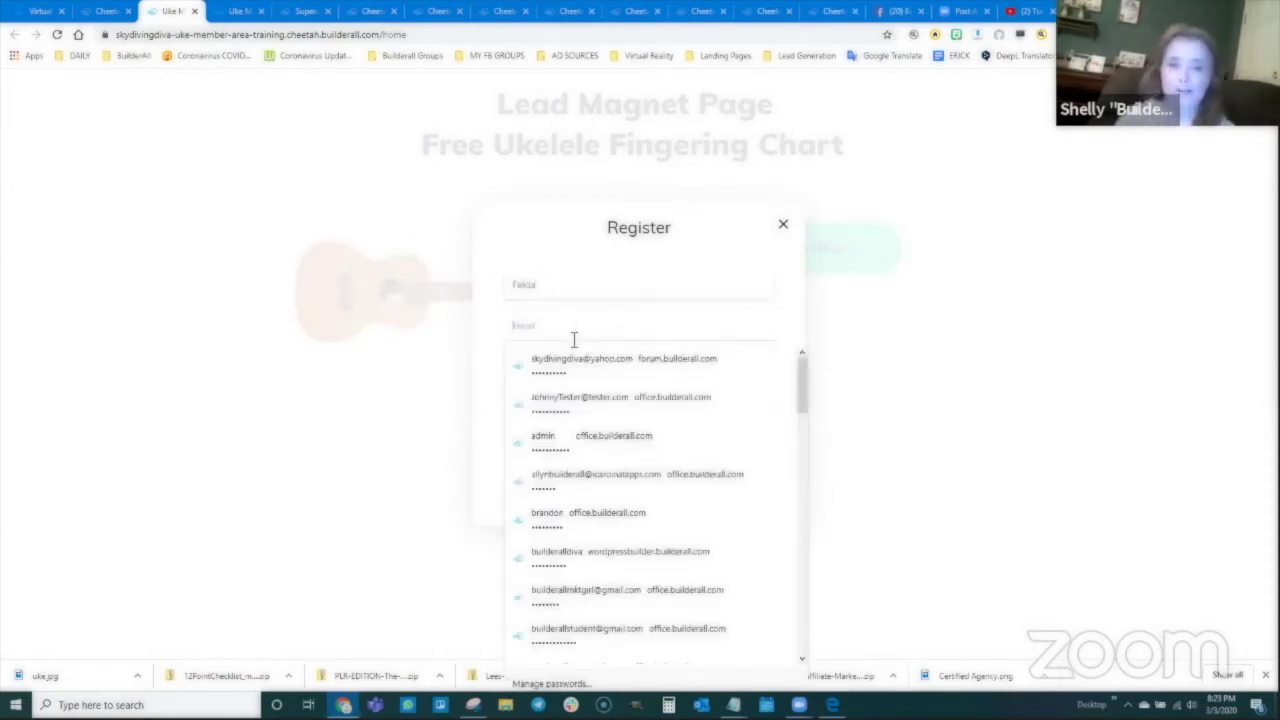
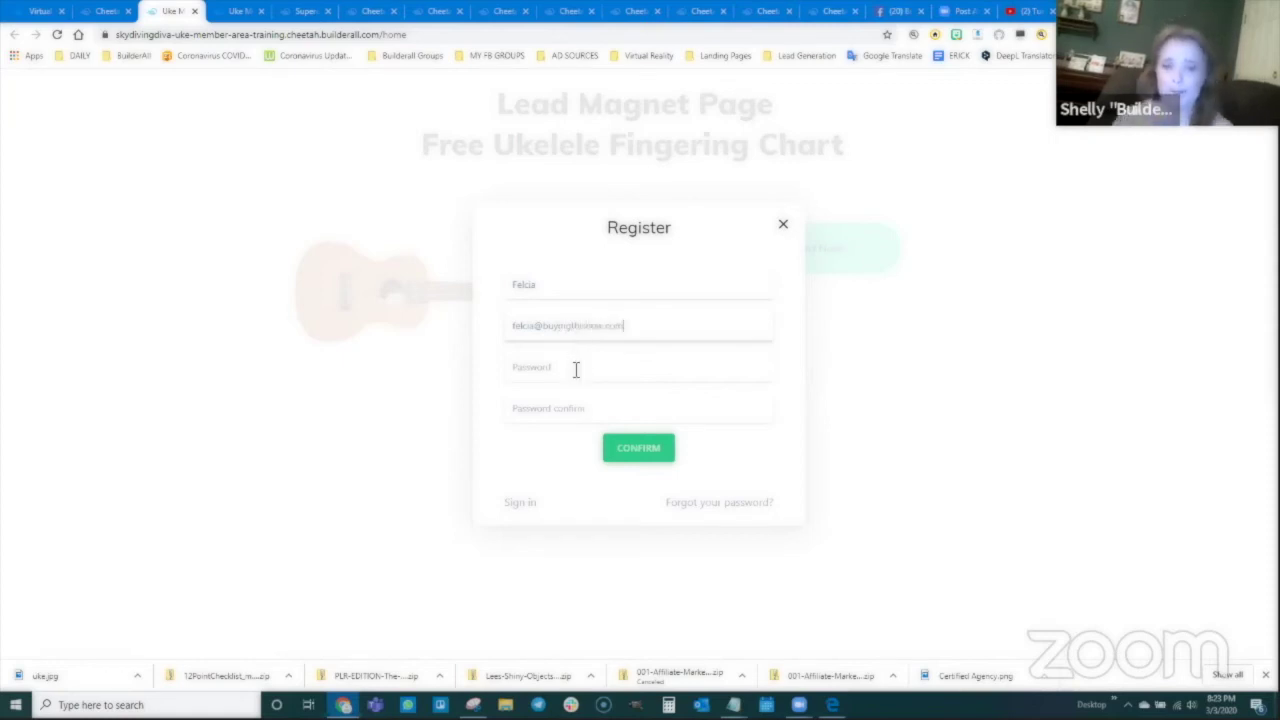
left_click(576, 369)
type("•••")
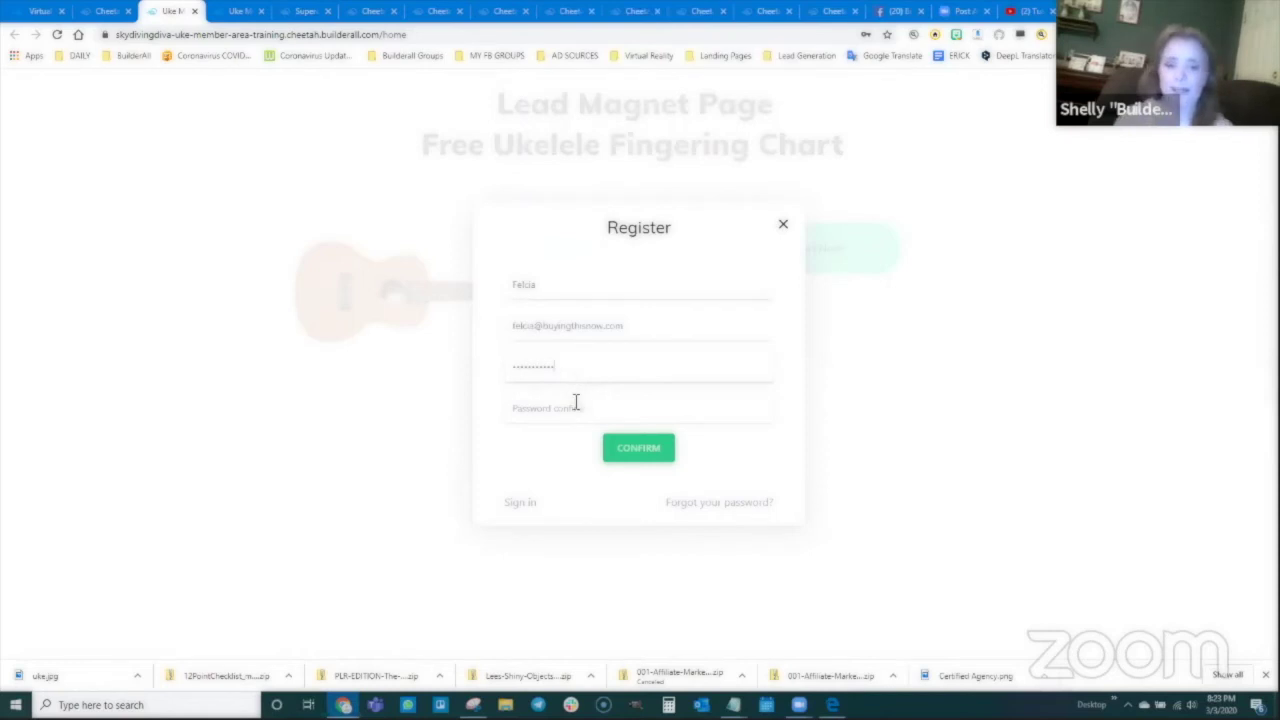
left_click(577, 405)
type("•••")
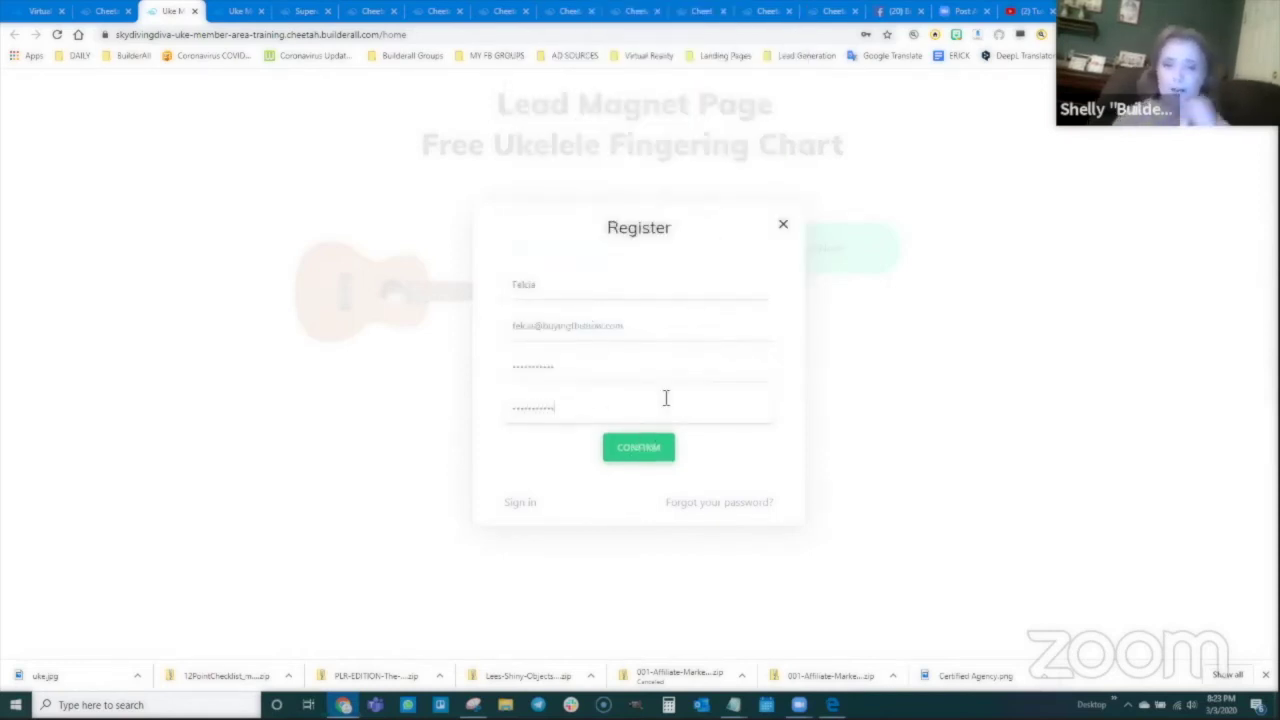
left_click(640, 449)
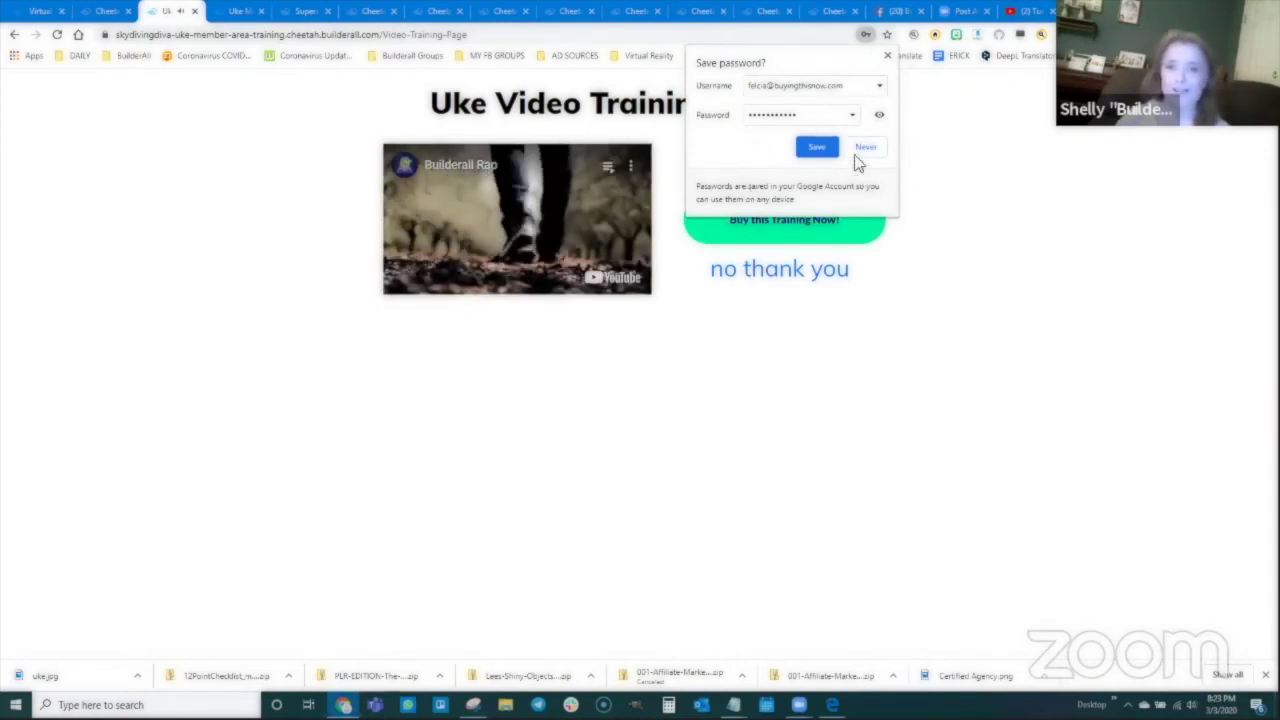
Step: Dismiss the save-password prompt, buy the Uke Video Training, and continue to payment
left_click(886, 58)
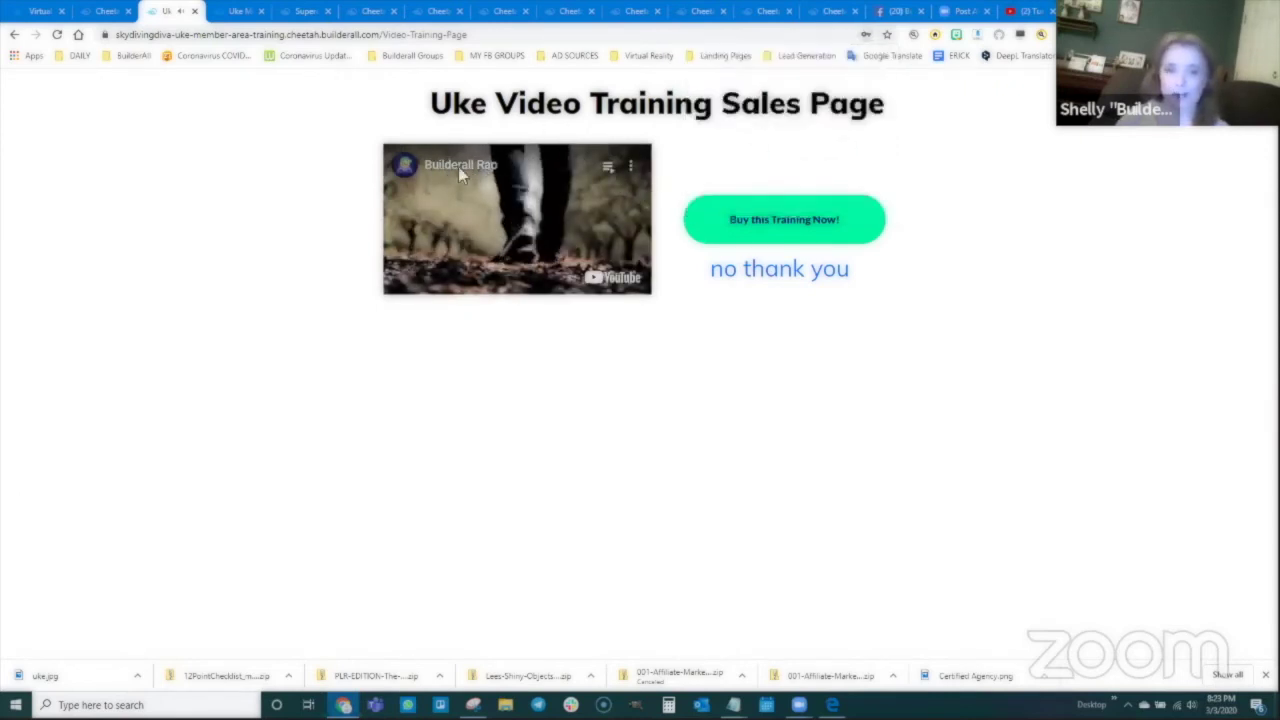
left_click(777, 226)
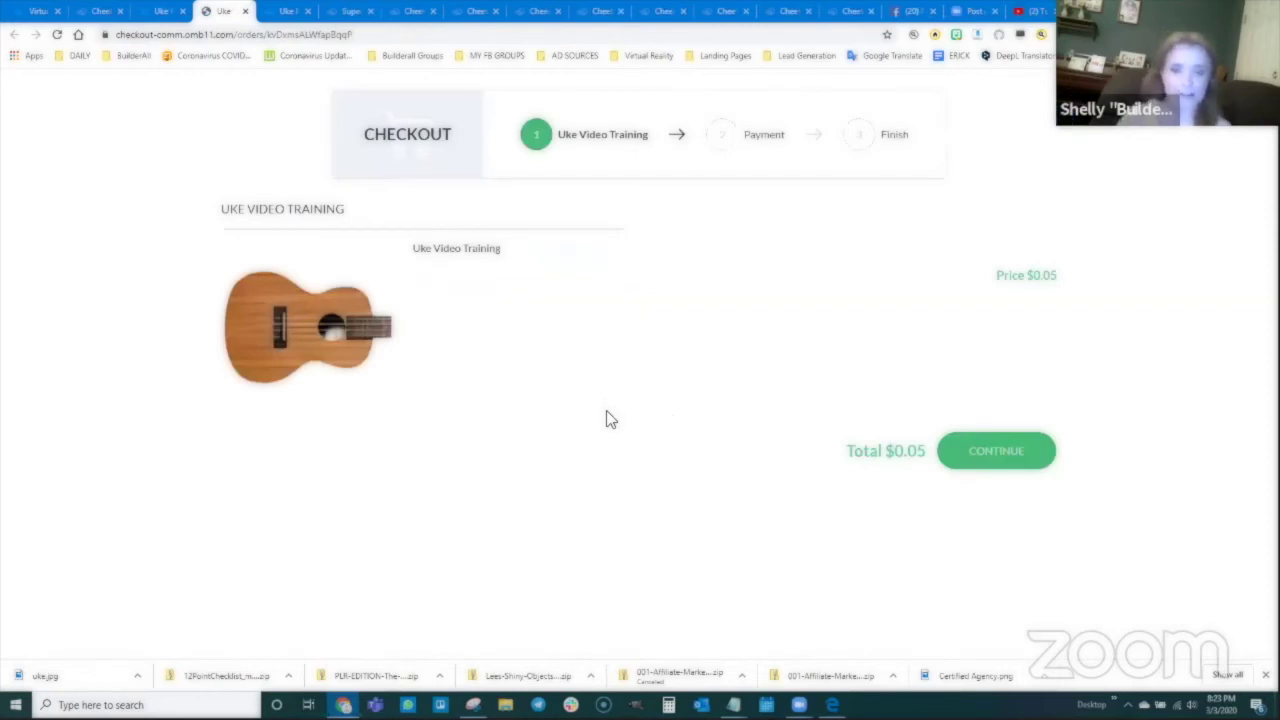
left_click(984, 456)
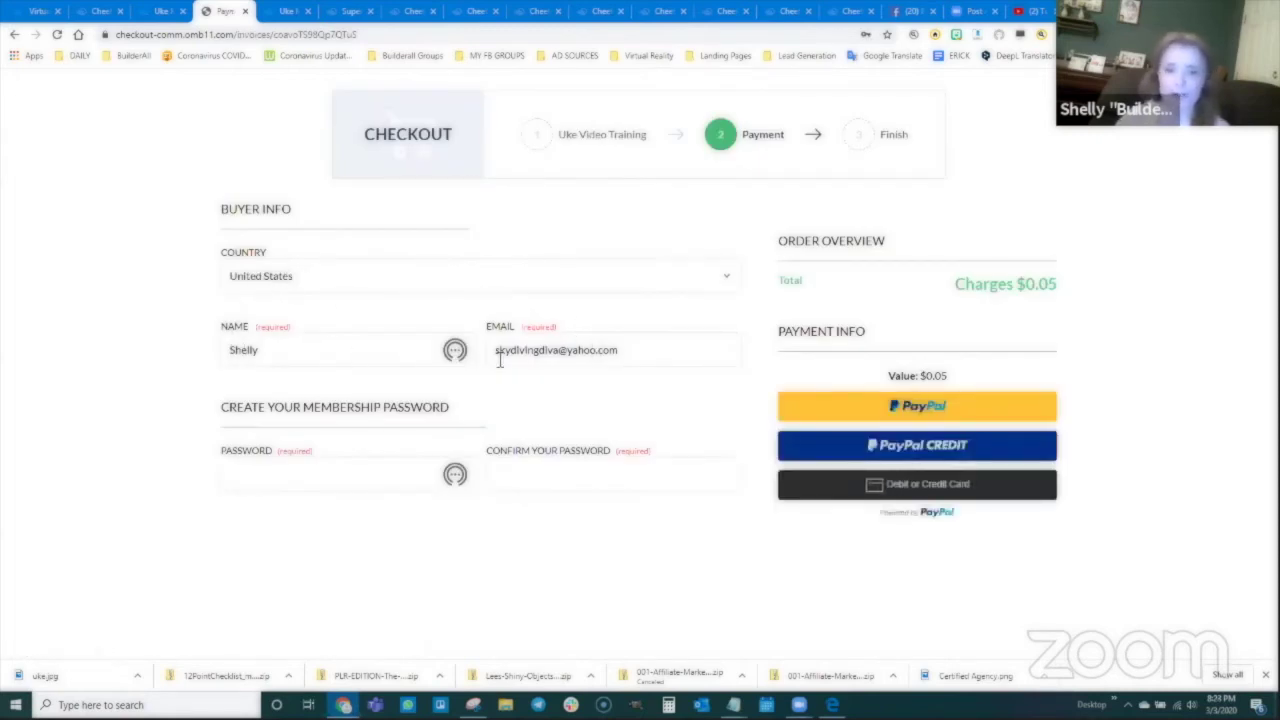
Step: Enter and confirm the membership password on the checkout's Payment step
left_click(271, 470)
type("••")
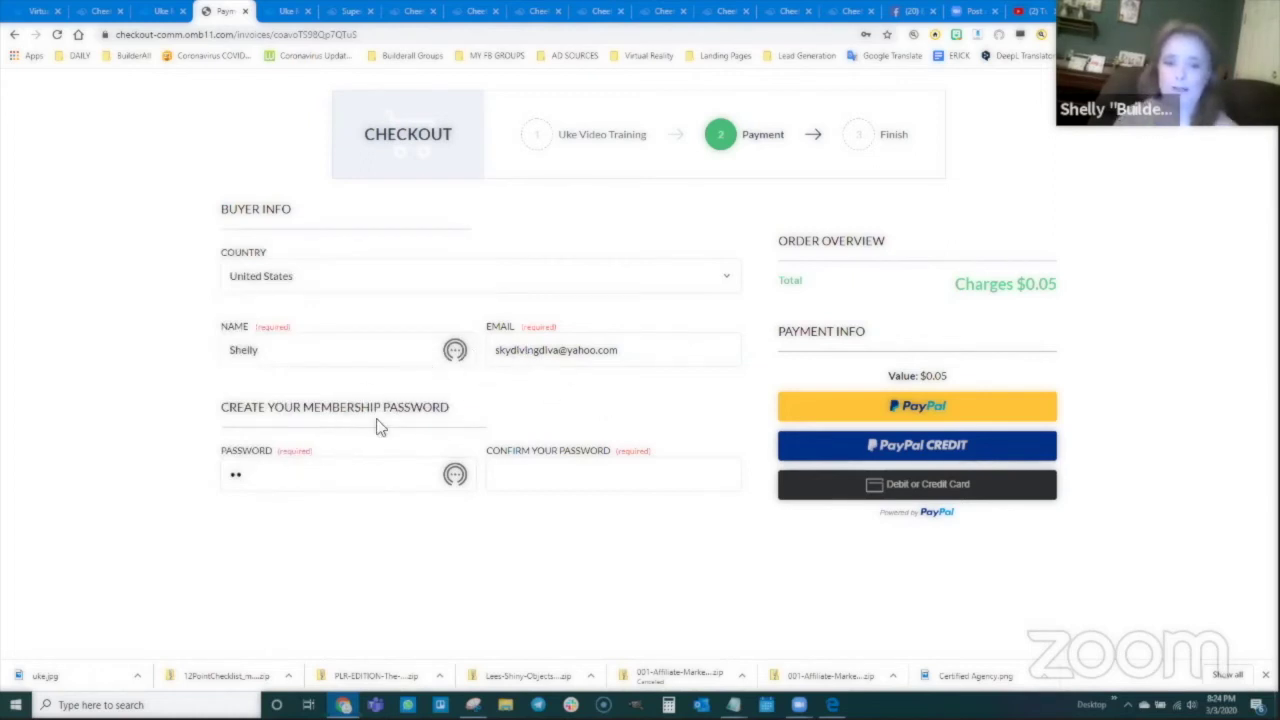
left_click_drag(323, 480, 171, 480)
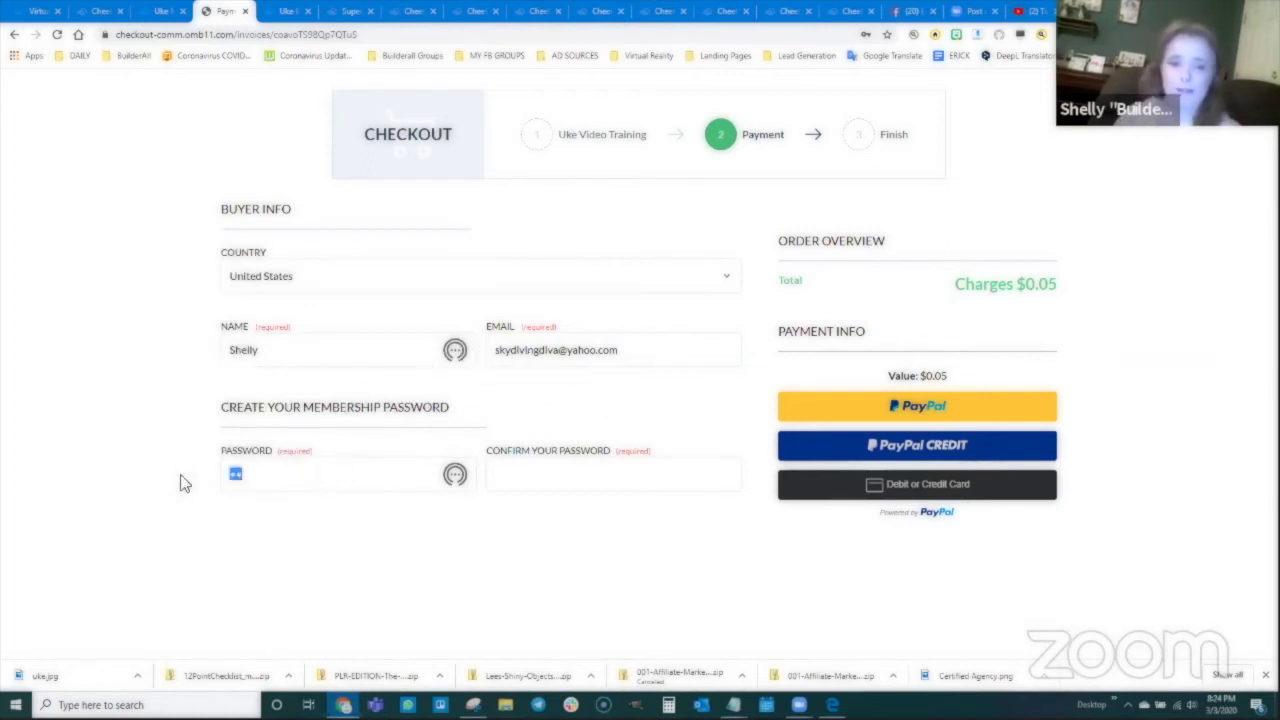
type("••••••")
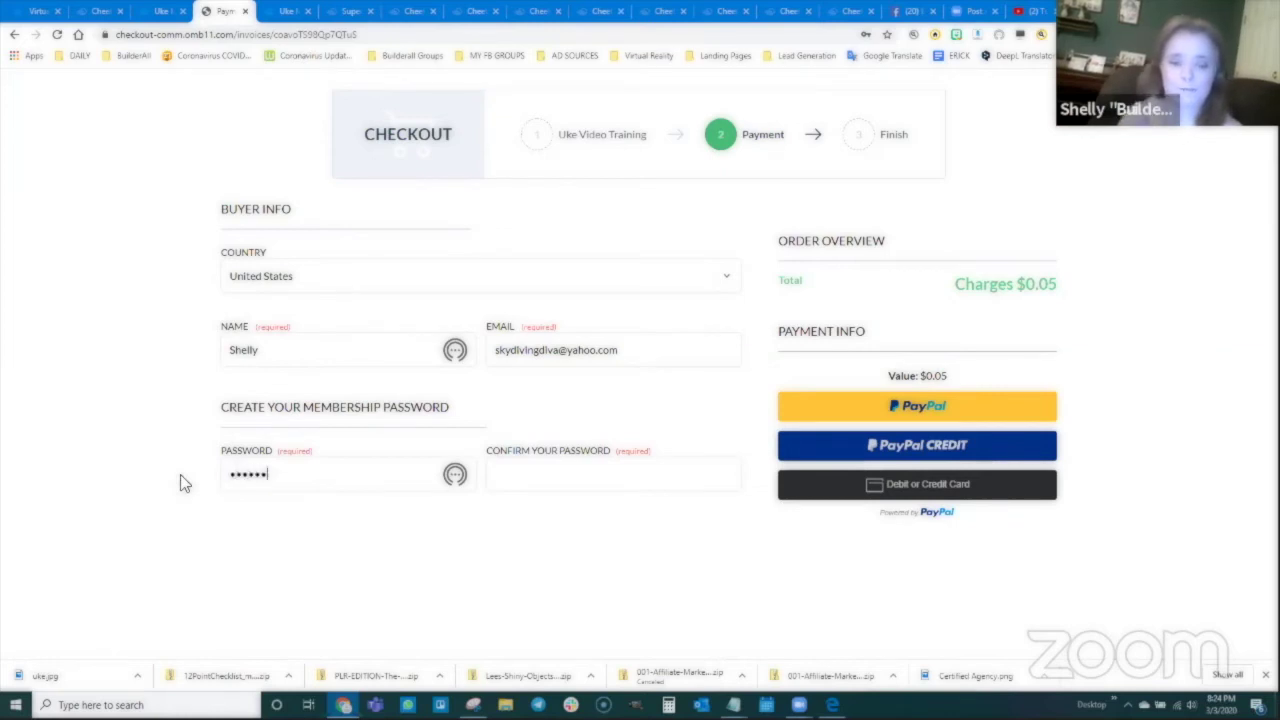
key("BackSpace")
key("BackSpace")
key("BackSpace")
key("BackSpace")
key("BackSpace")
key("BackSpace")
type("••••")
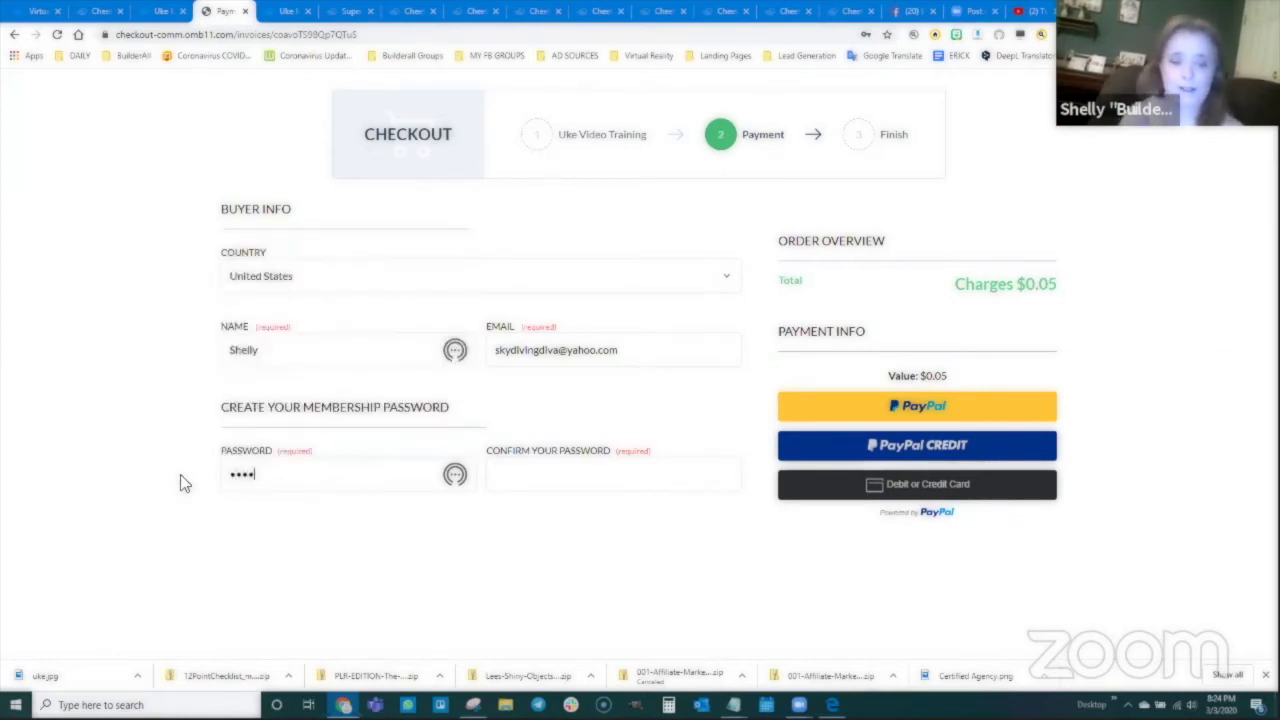
type("•••••••")
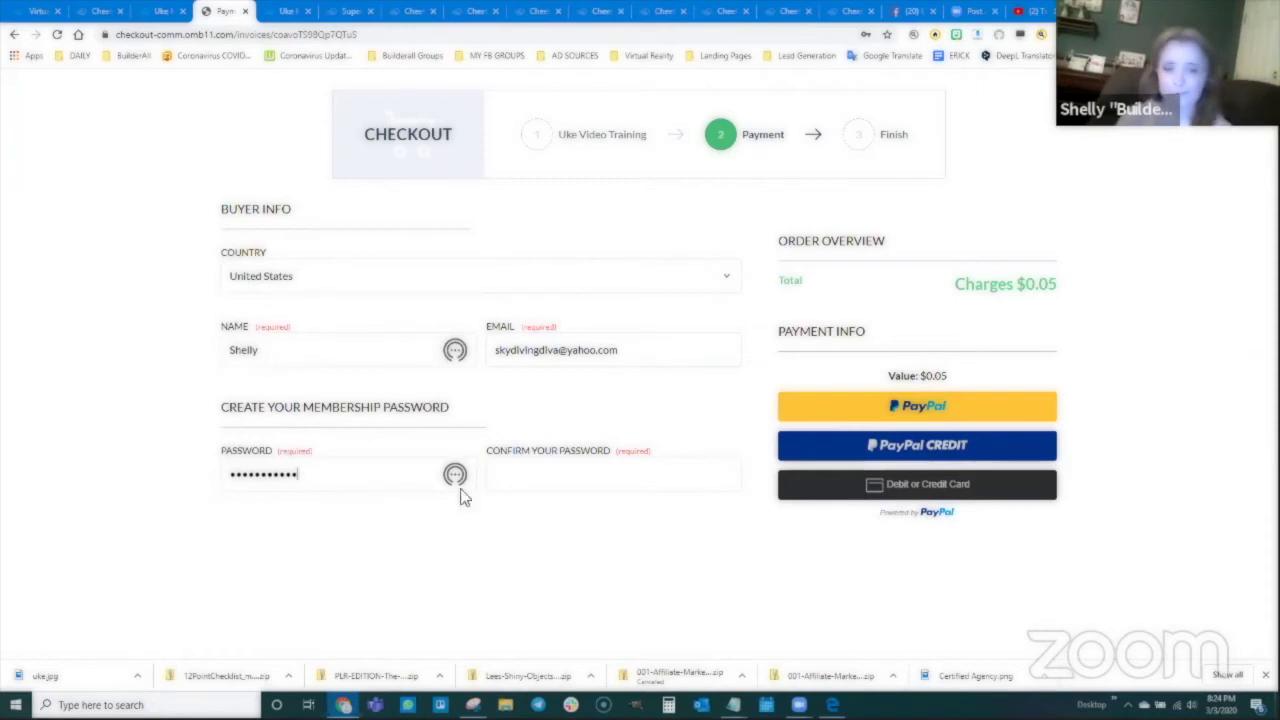
left_click(520, 477)
type("•")
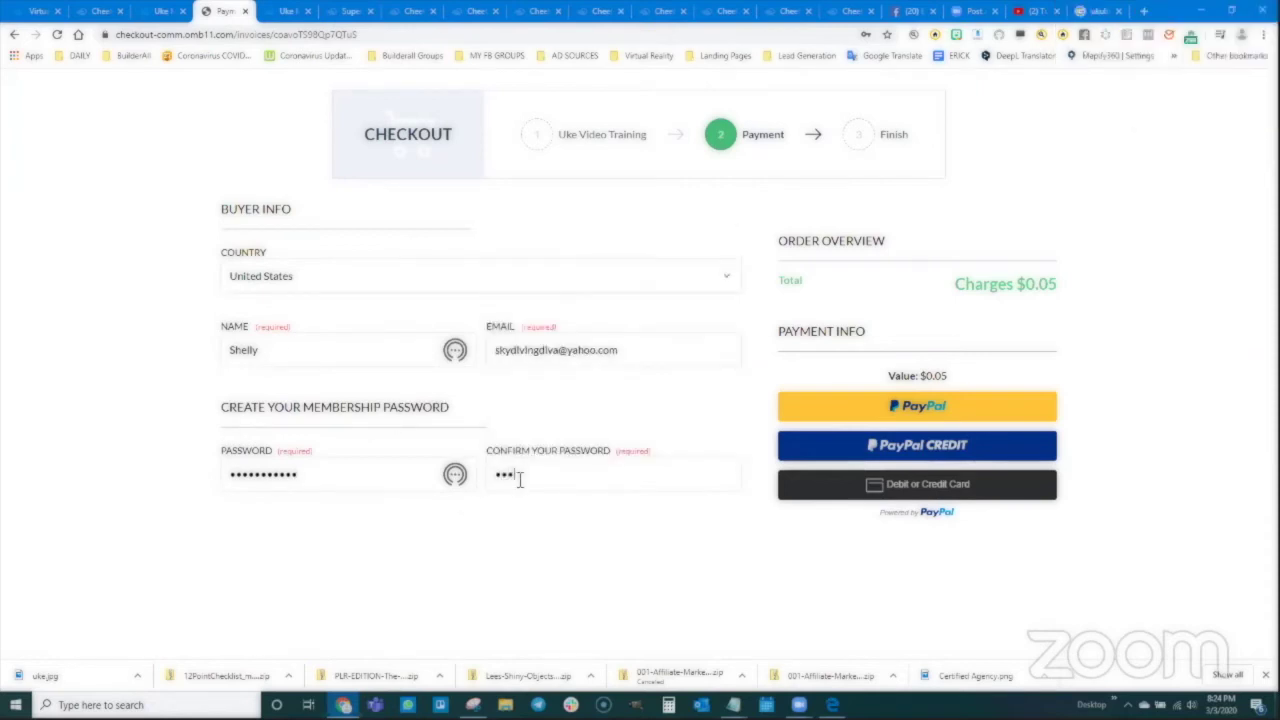
type("••••••••••")
left_click_drag(499, 350, 654, 349)
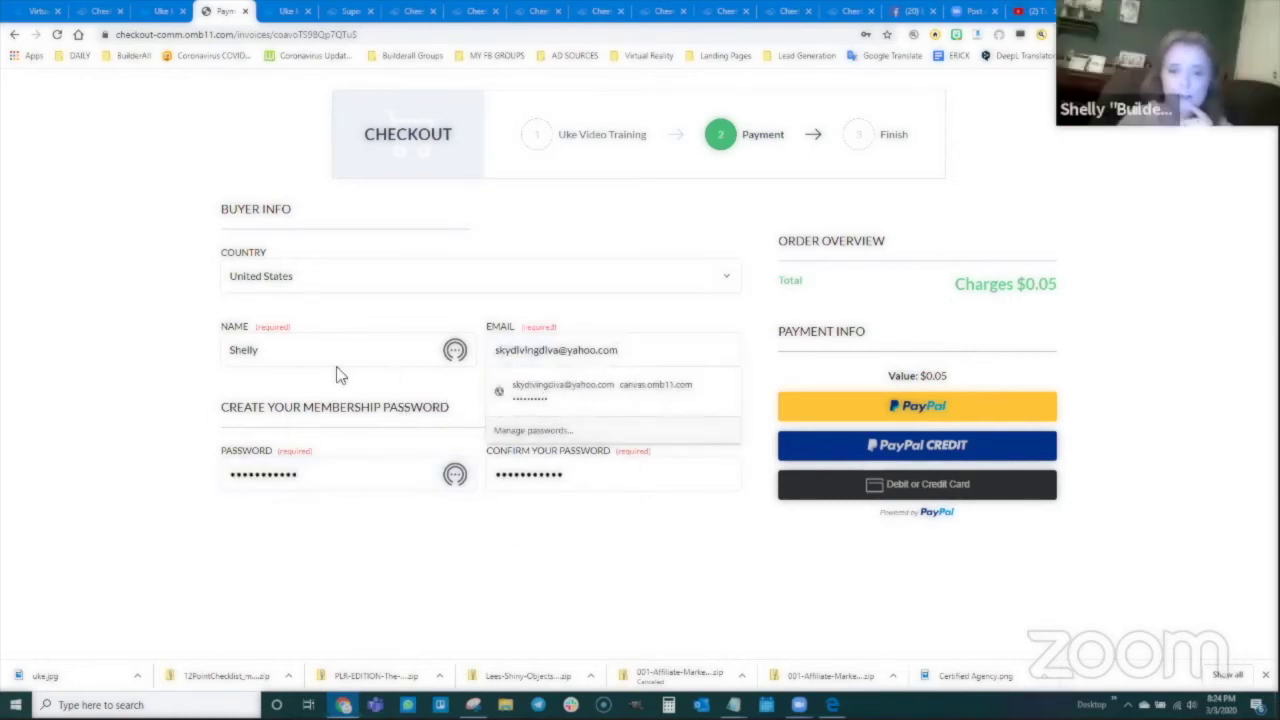
left_click(280, 384)
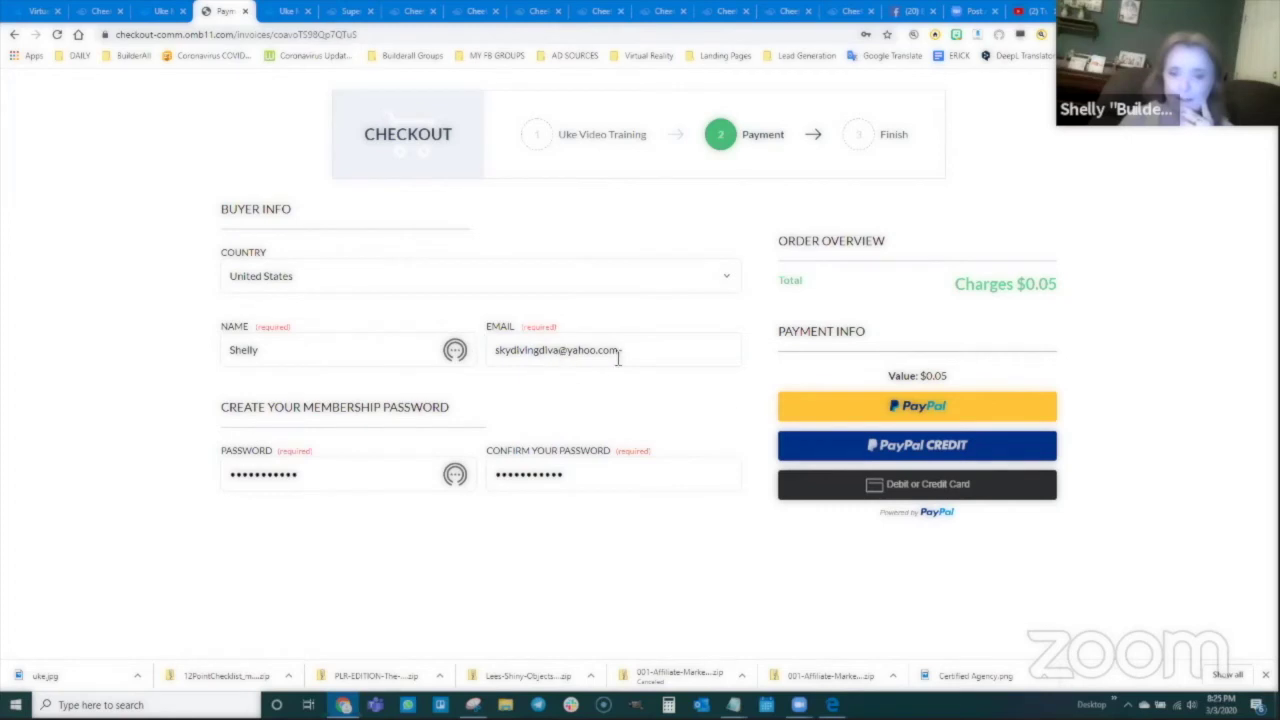
Step: Choose PayPal and log in with a saved buyer account
left_click(922, 410)
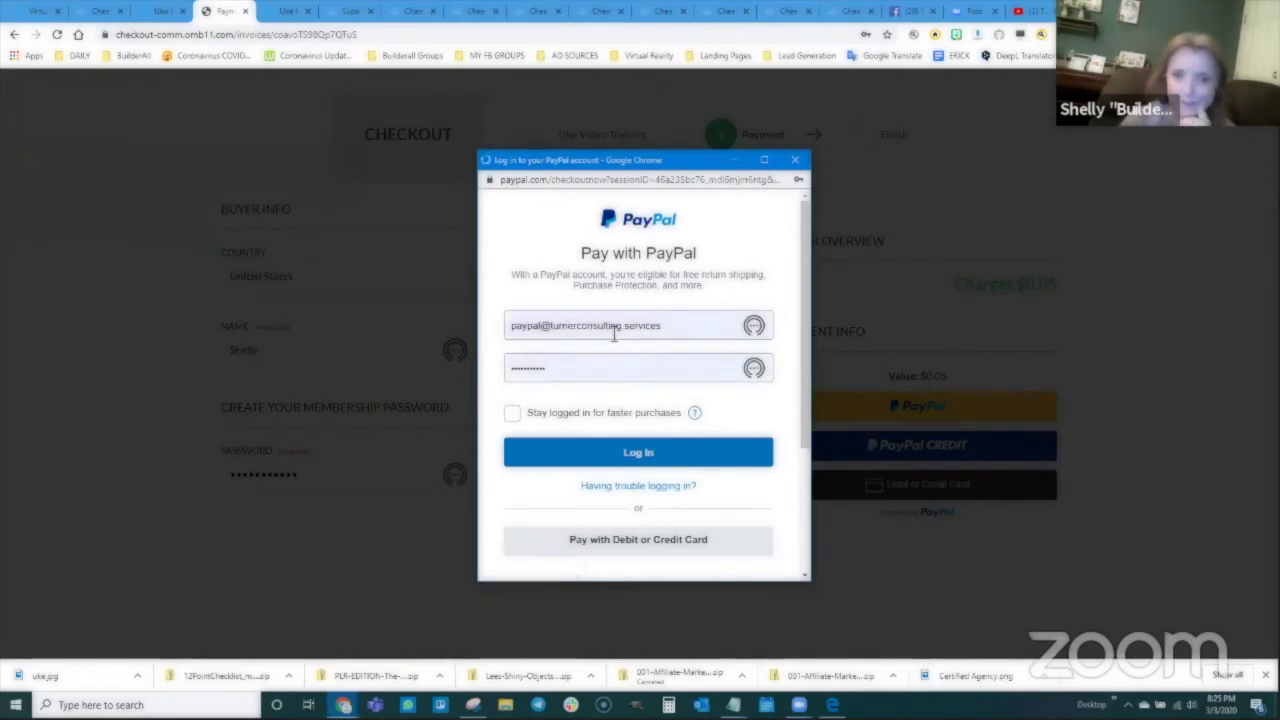
left_click(654, 450)
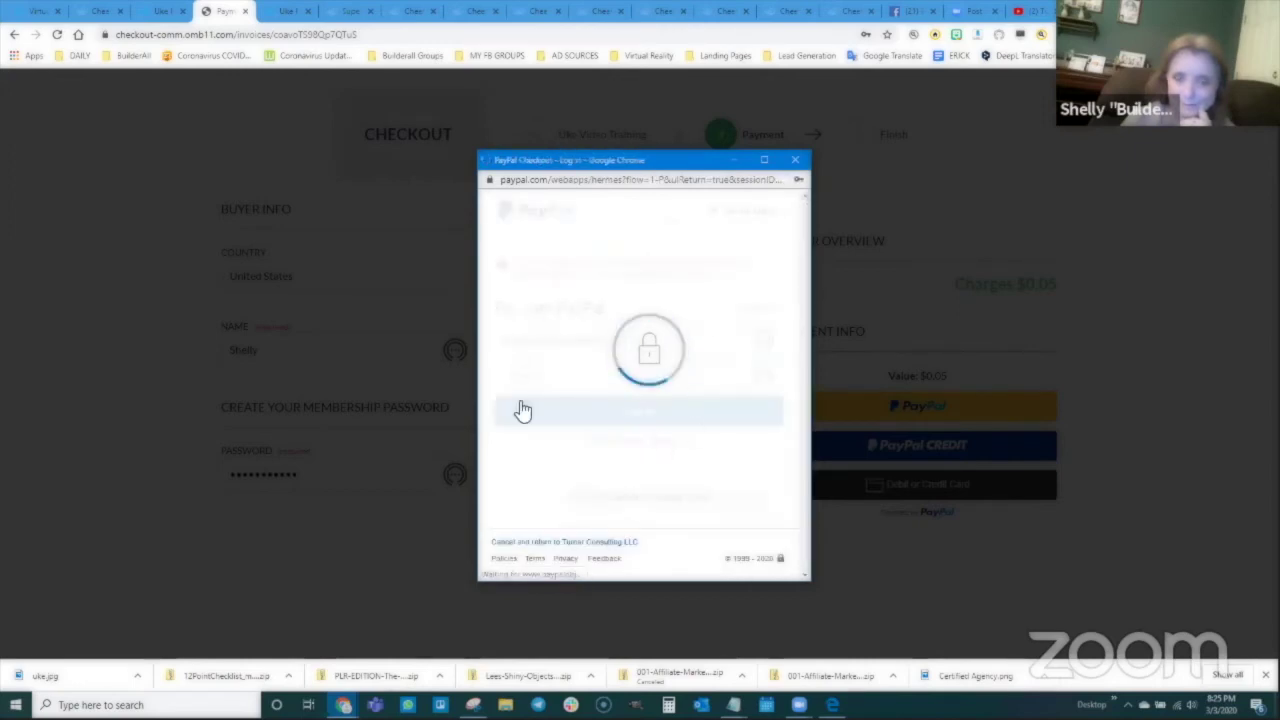
left_click(596, 341)
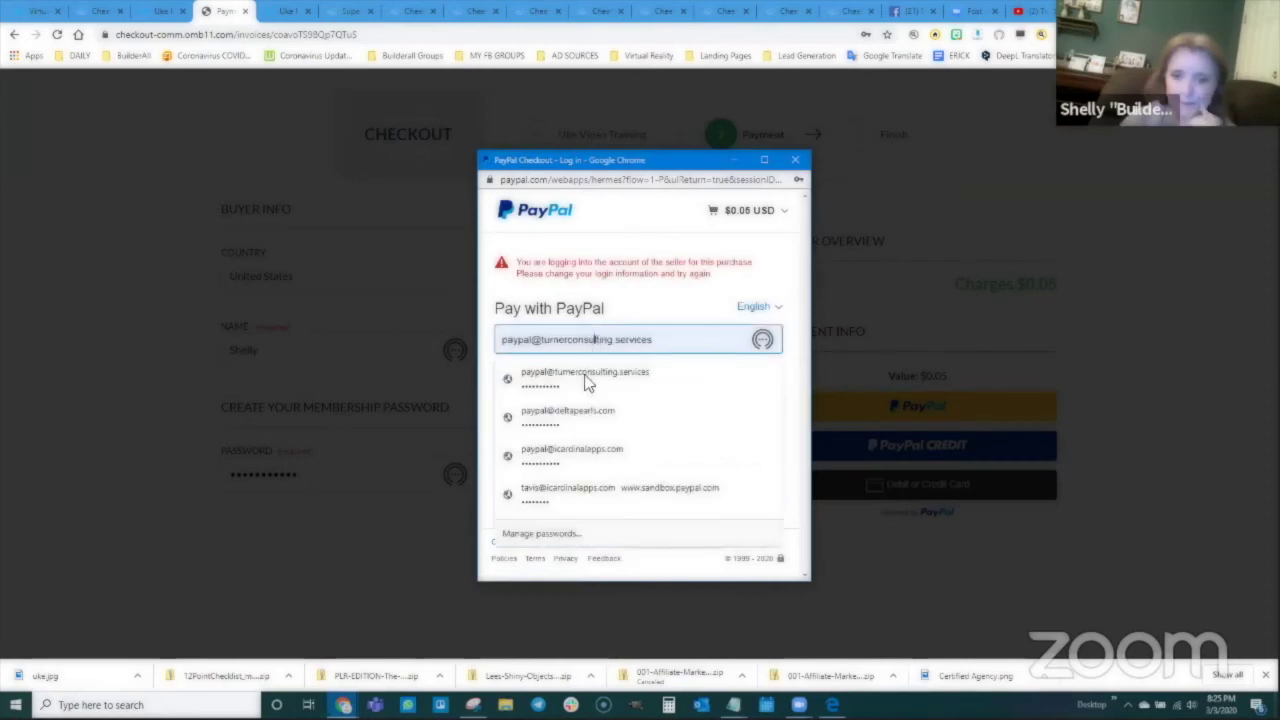
left_click(580, 413)
left_click(597, 340)
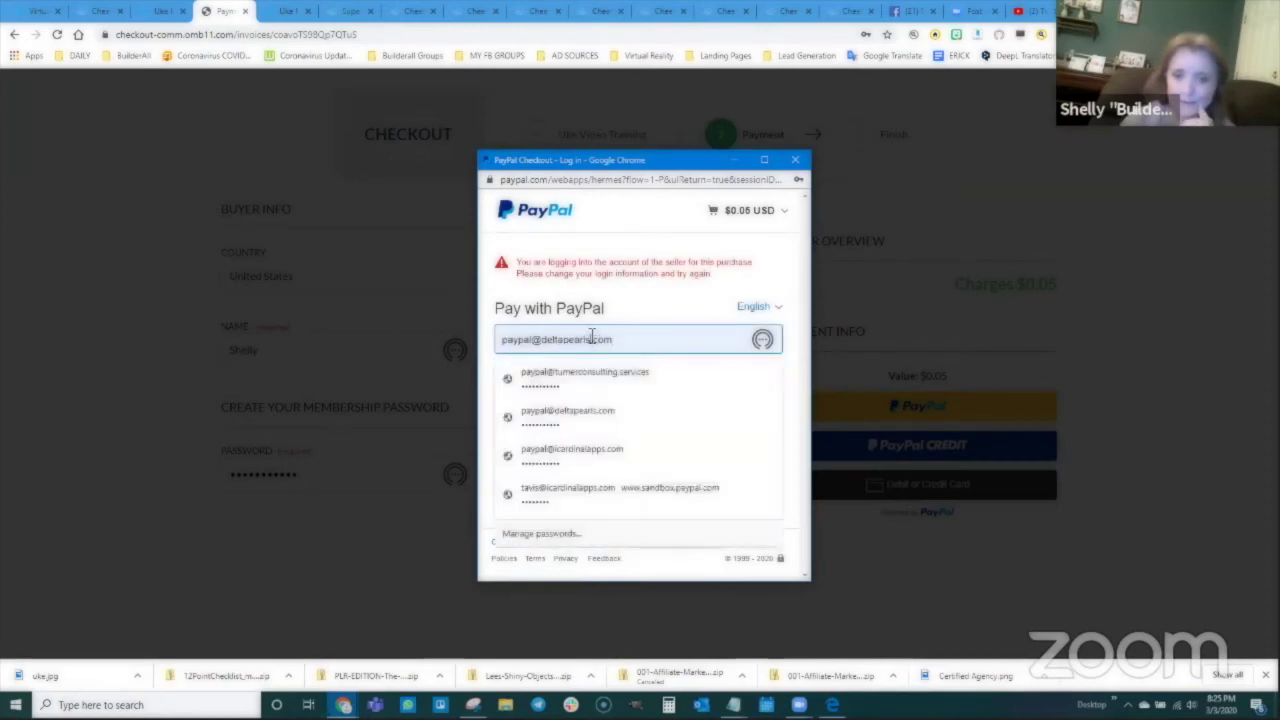
left_click(585, 430)
left_click(628, 418)
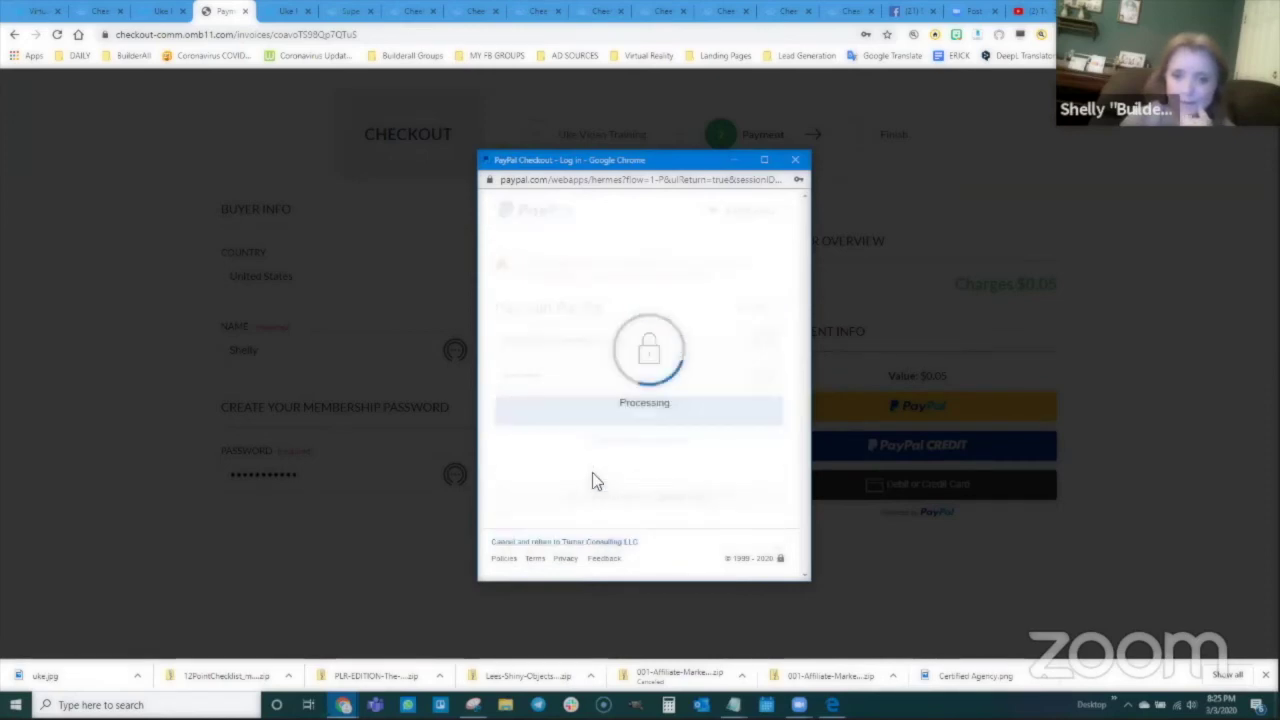
left_click(646, 417)
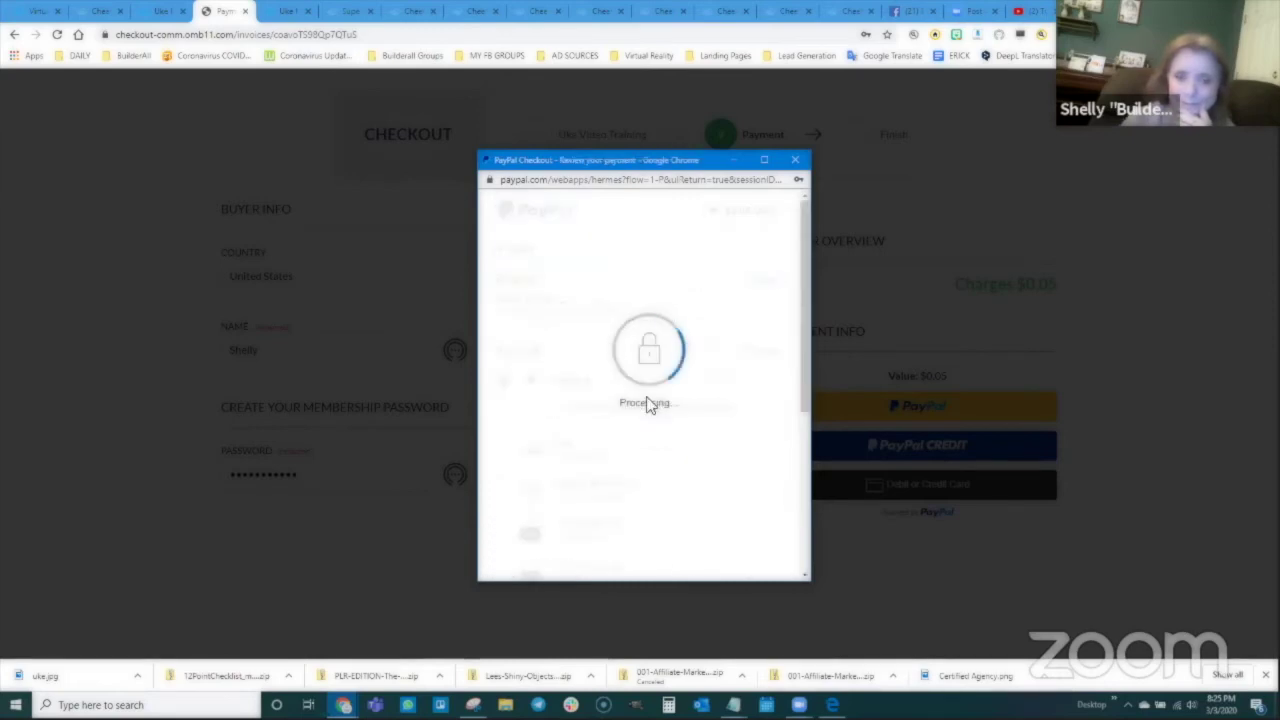
Step: Pay the $0.05 from the PayPal balance with Pay Now
scroll(565, 300, "down", 1)
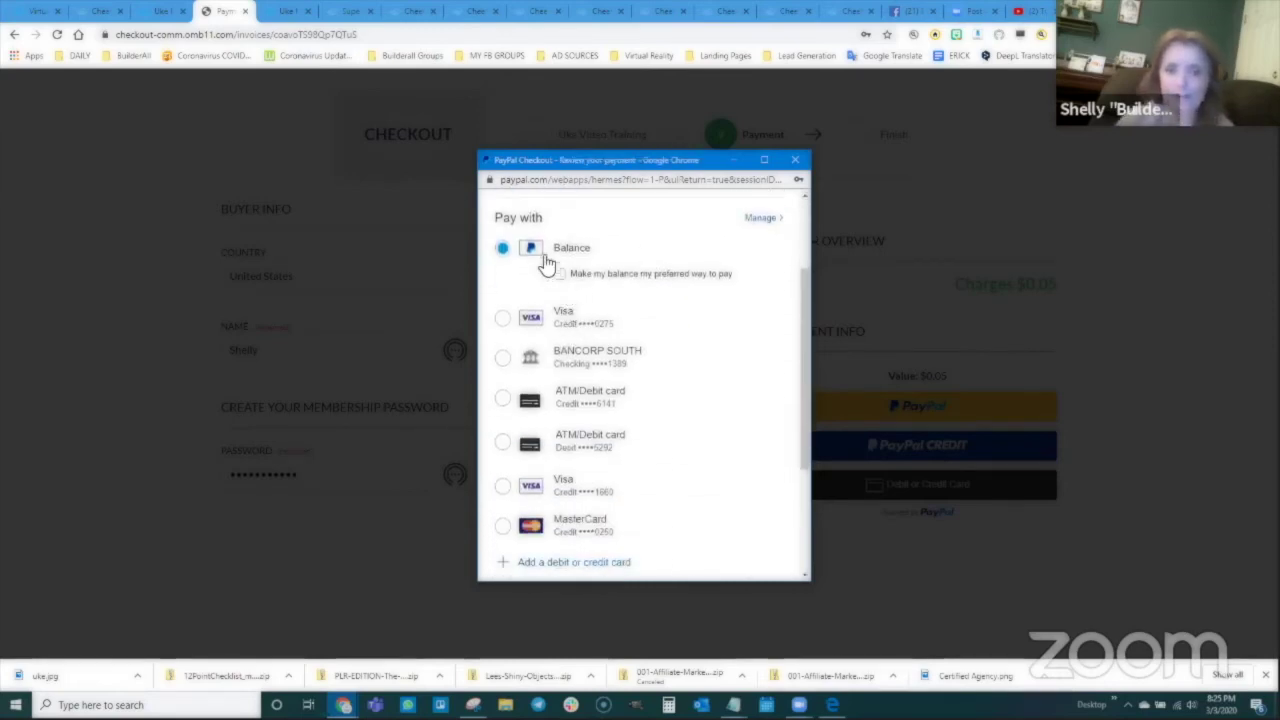
scroll(637, 372, "down", 1)
scroll(637, 375, "down", 3)
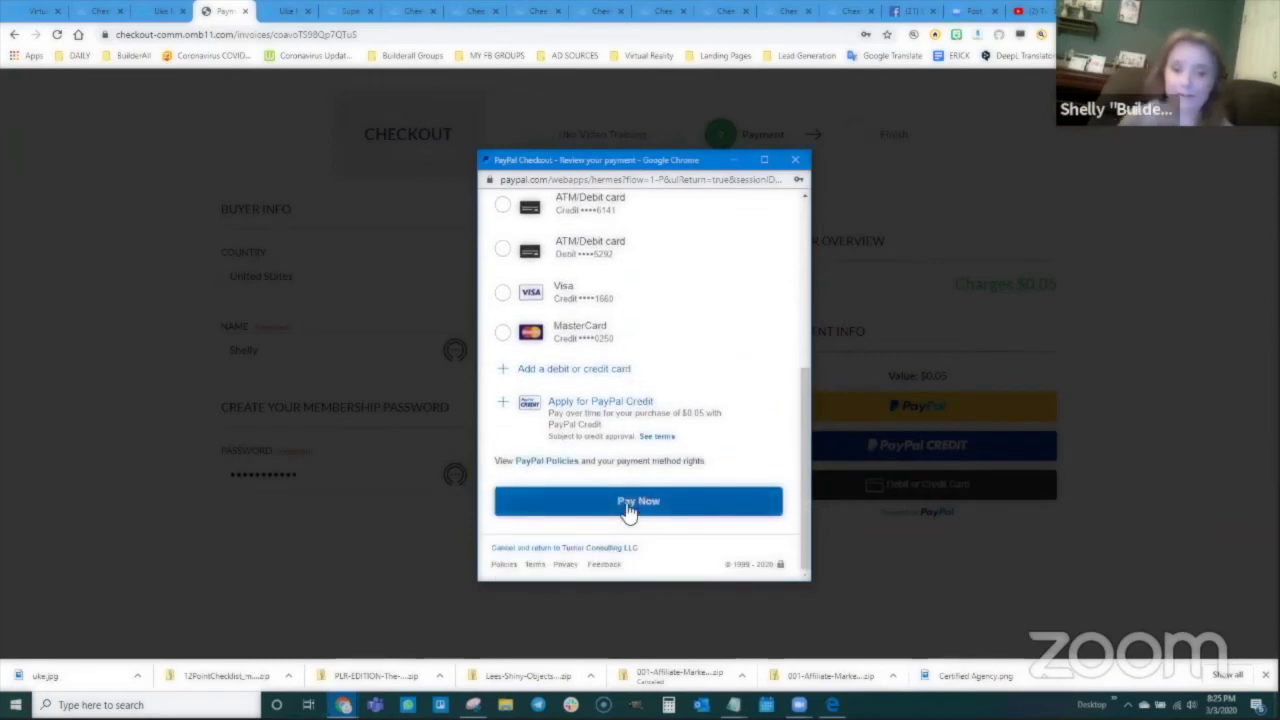
left_click(627, 505)
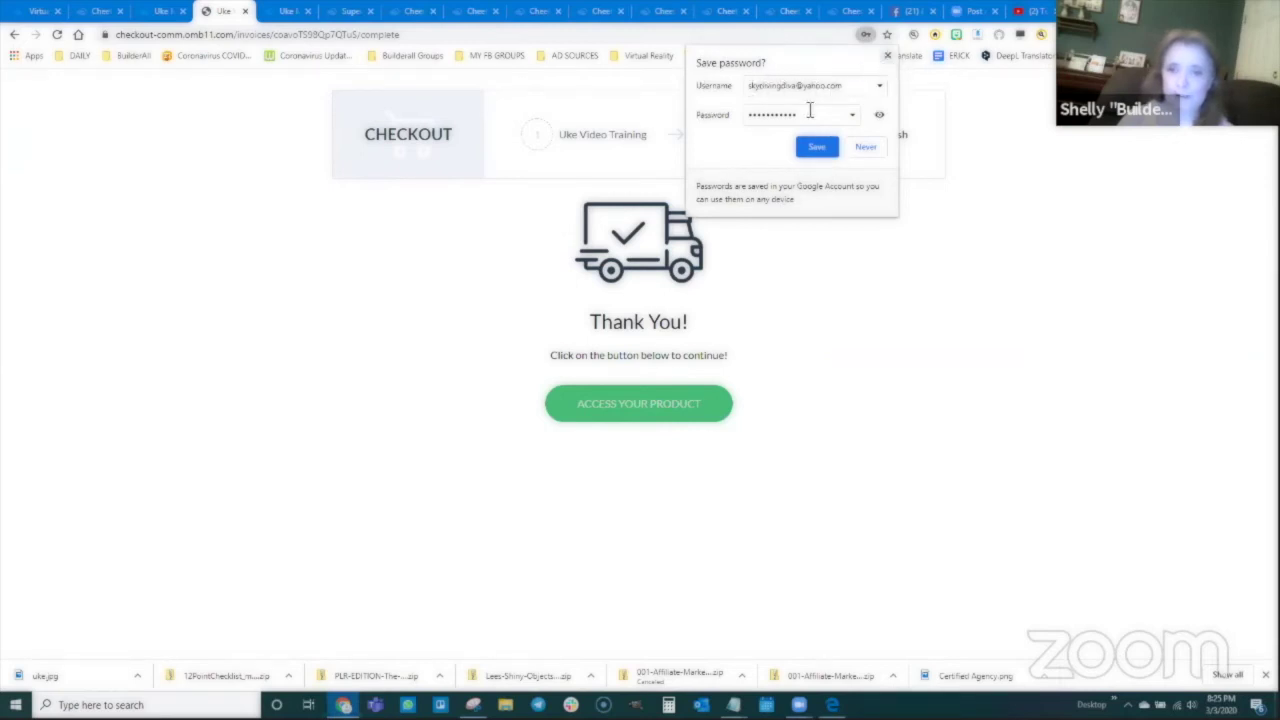
Step: Close Chrome's save-password bubble and choose Access Your Product on the Thank You page
left_click(887, 56)
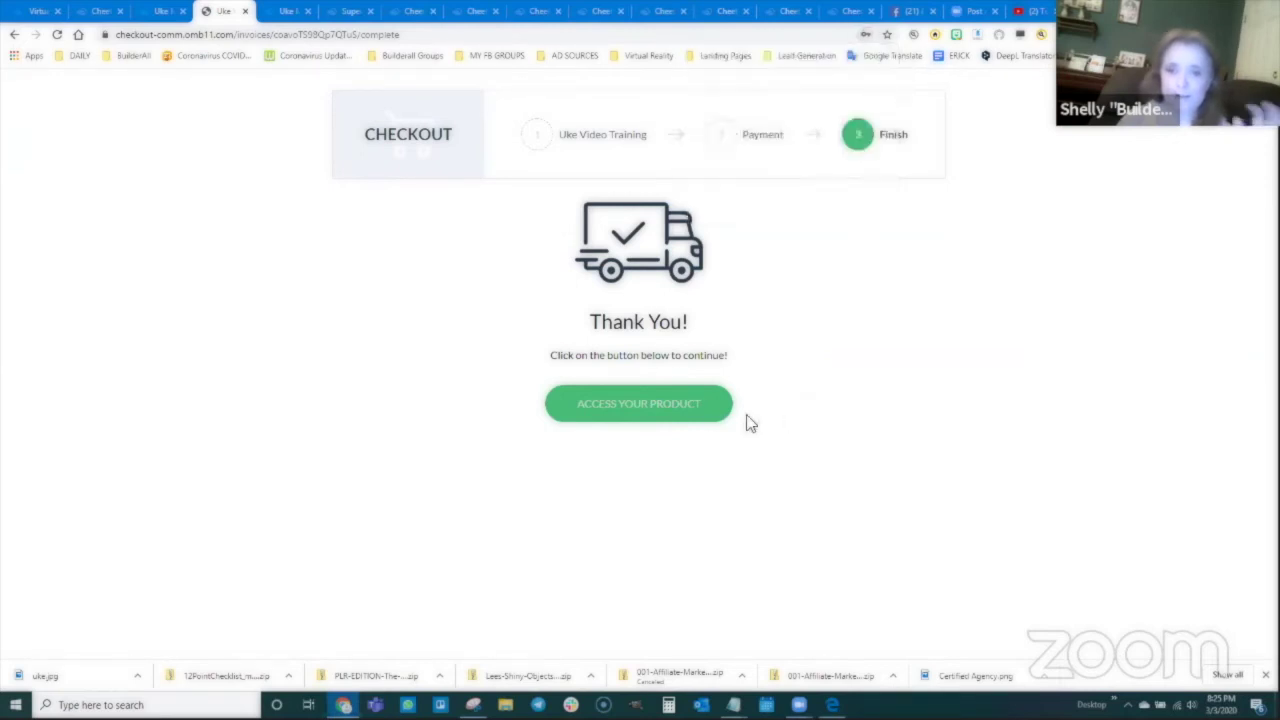
left_click(634, 407)
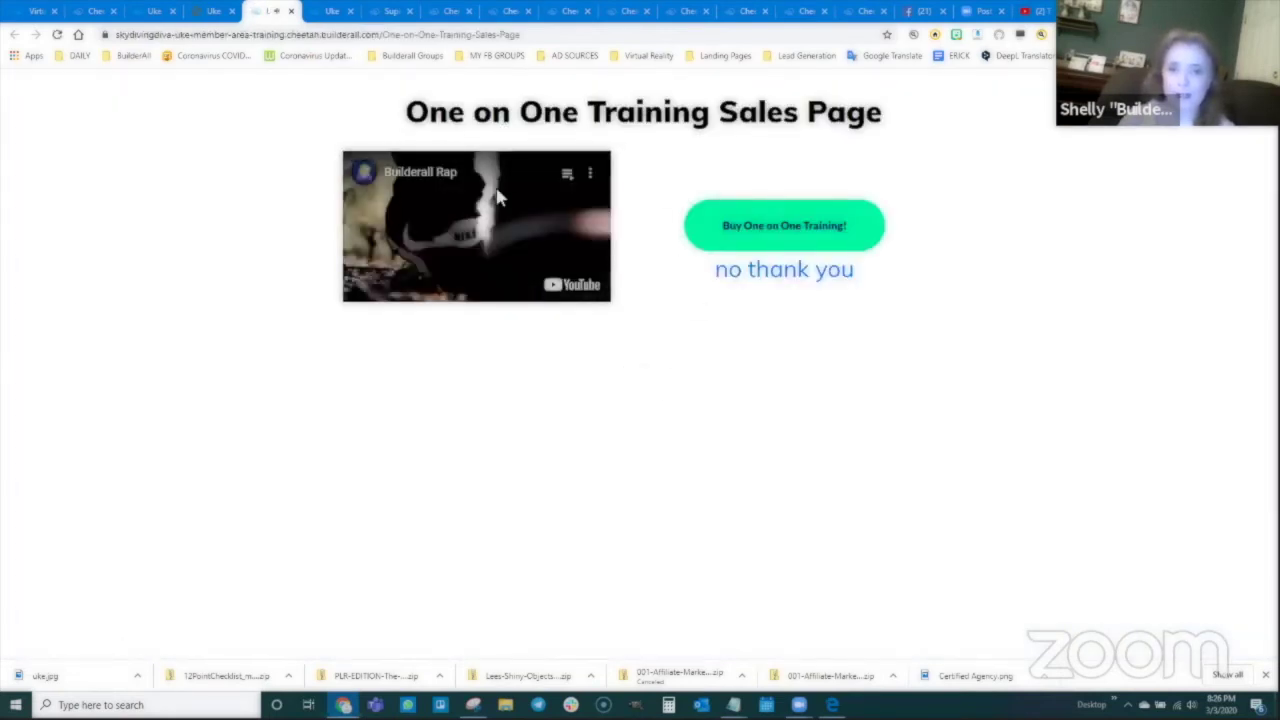
Step: Choose the One on One Uke Training offer and enter the membership password
left_click(786, 230)
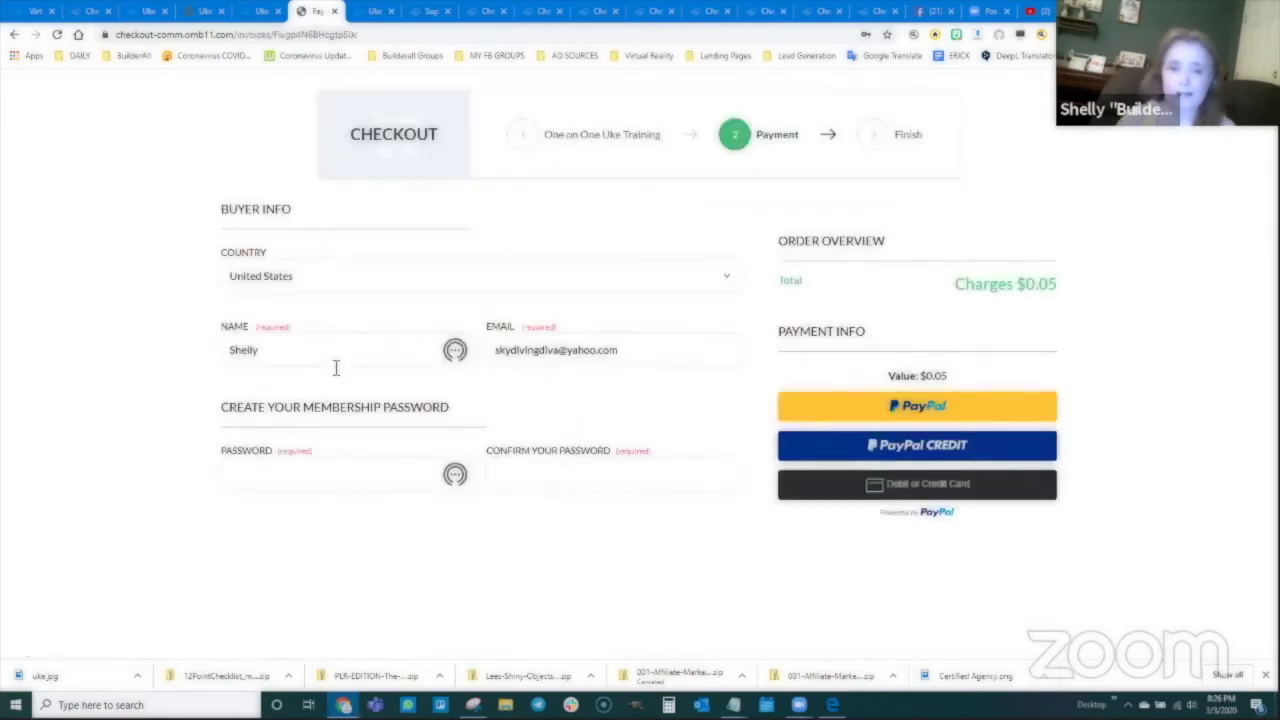
left_click(374, 462)
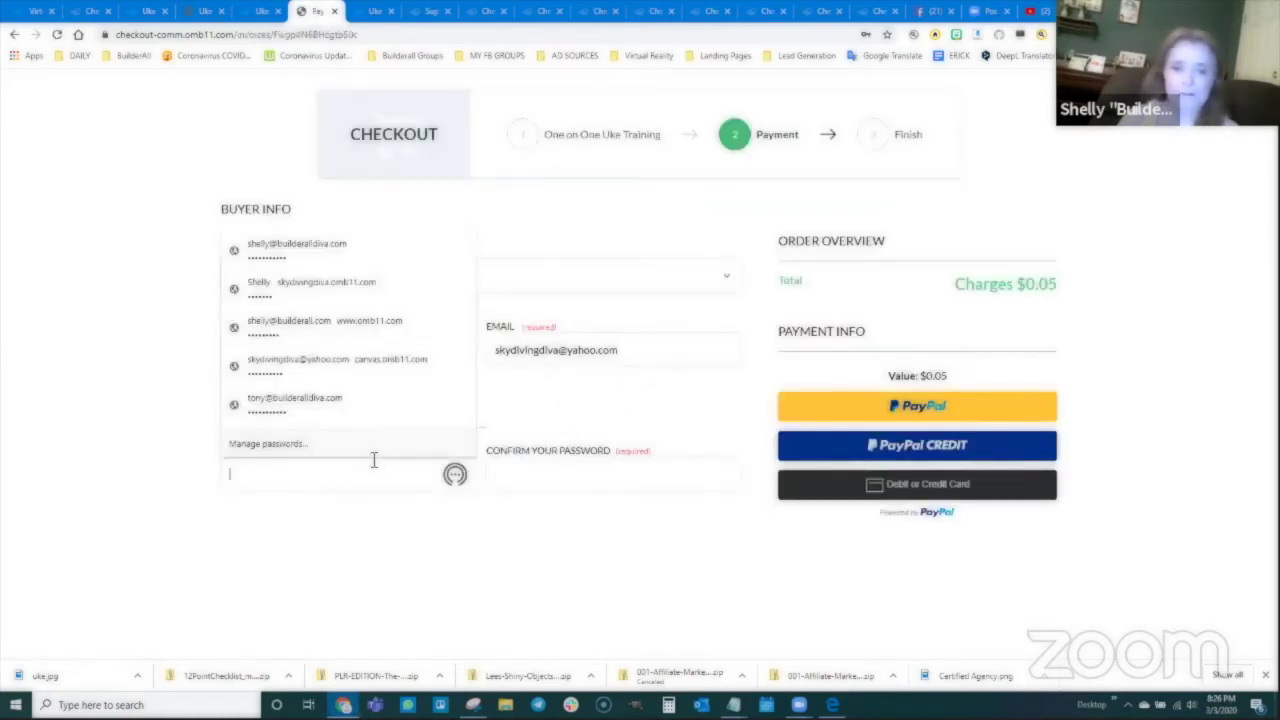
type("s••••••")
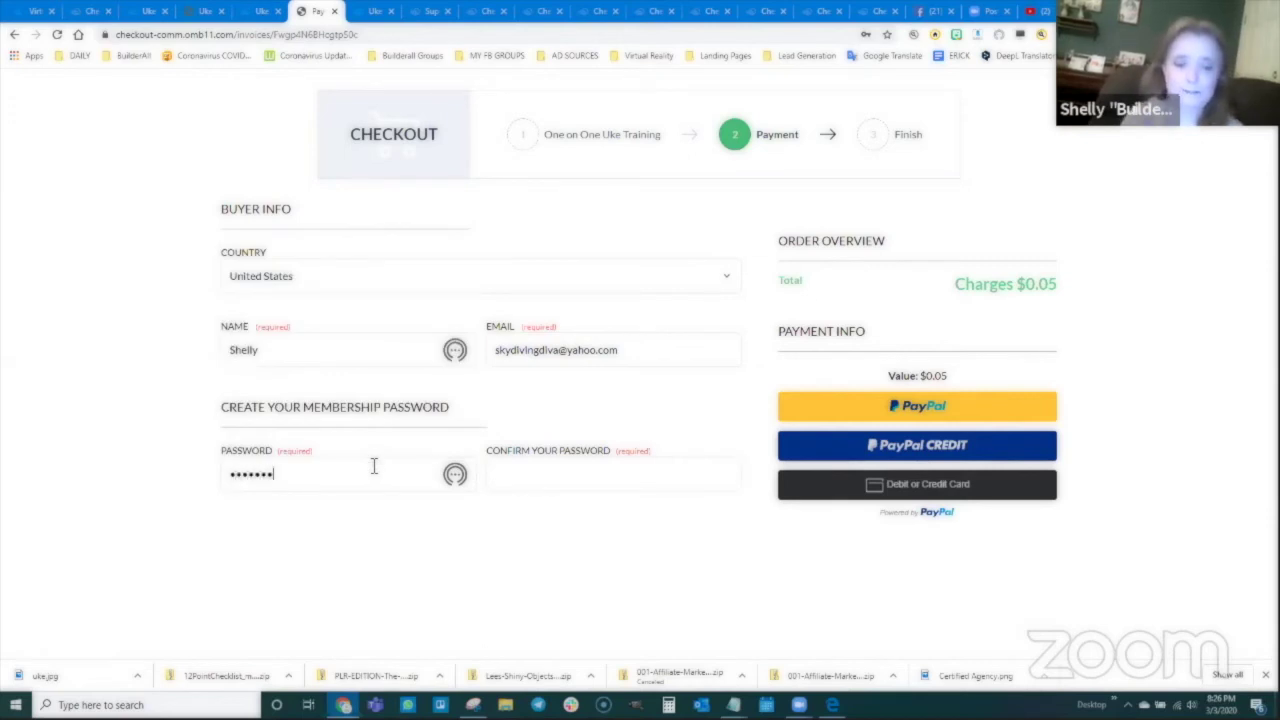
type("••••")
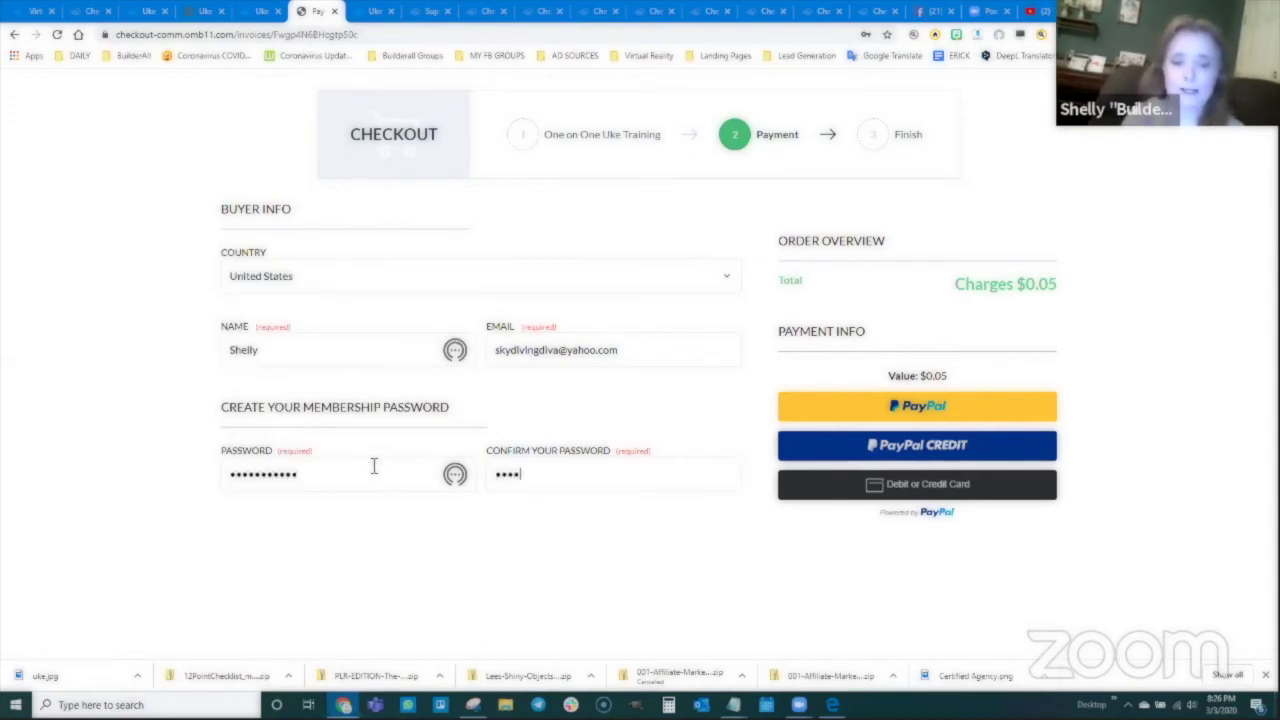
type("•••")
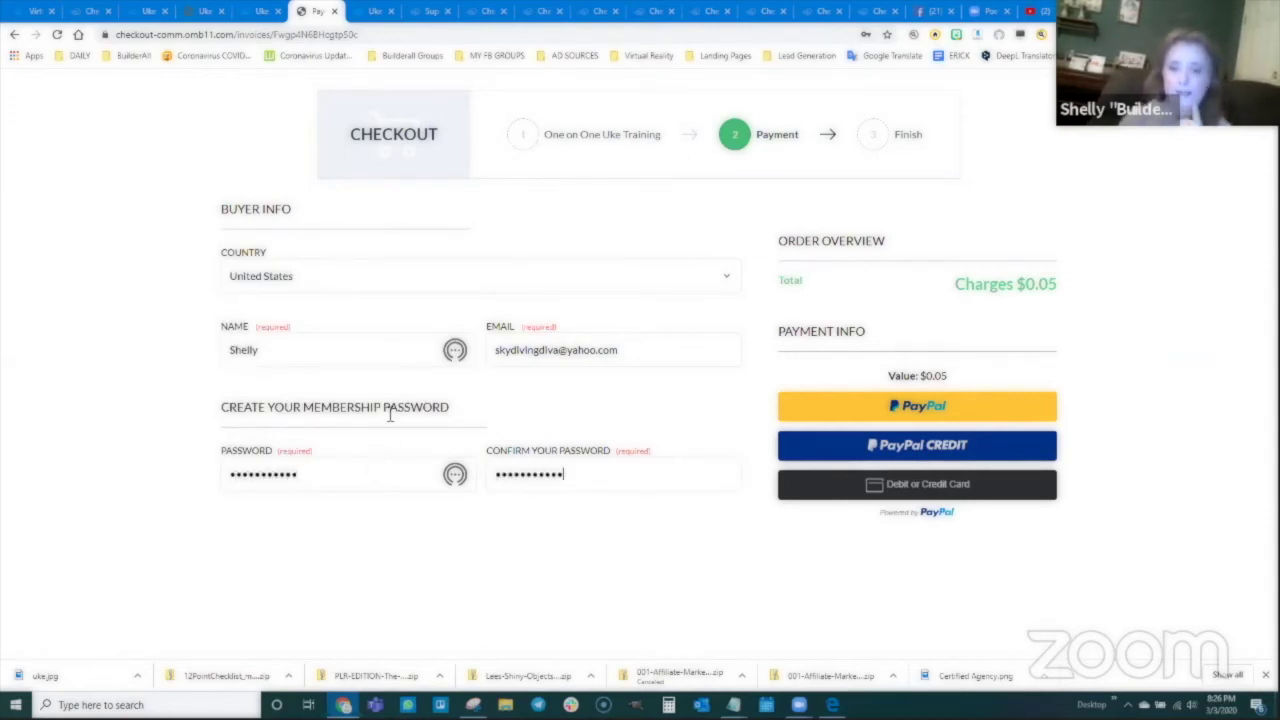
Step: Pay the $0.05 through PayPal and go on to the product's Member Access page
left_click(796, 407)
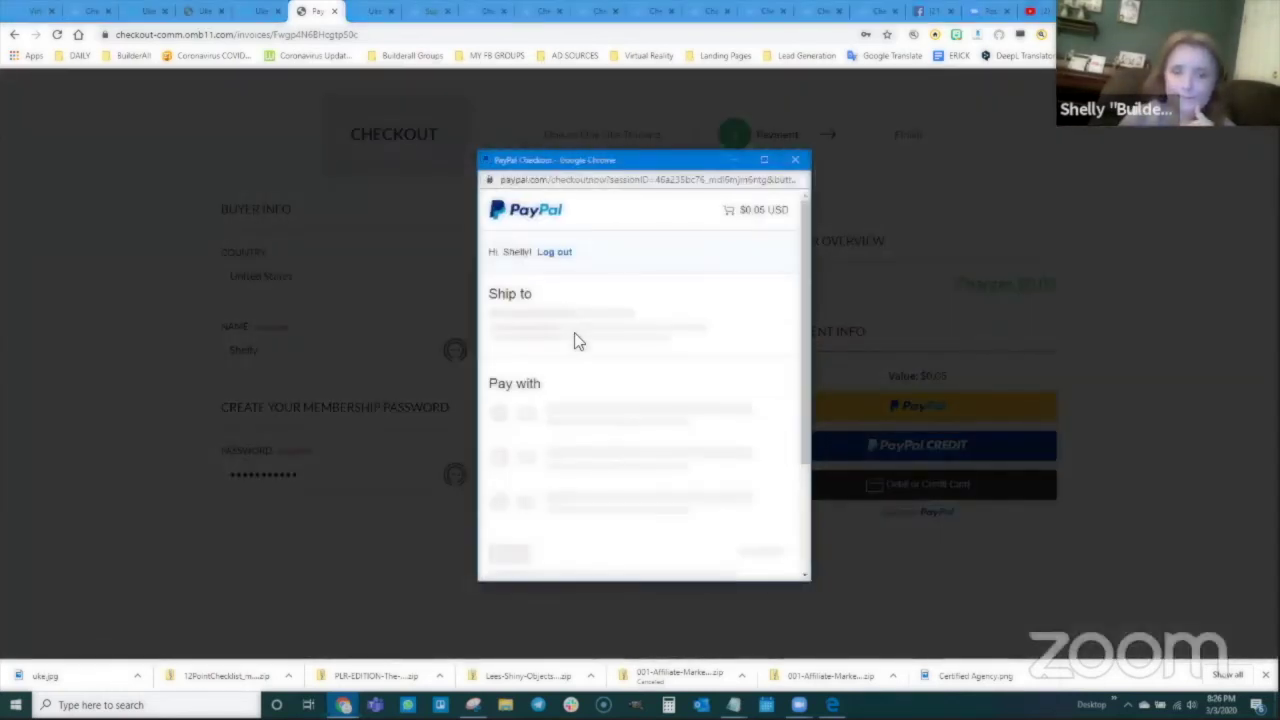
scroll(594, 344, "down", 2)
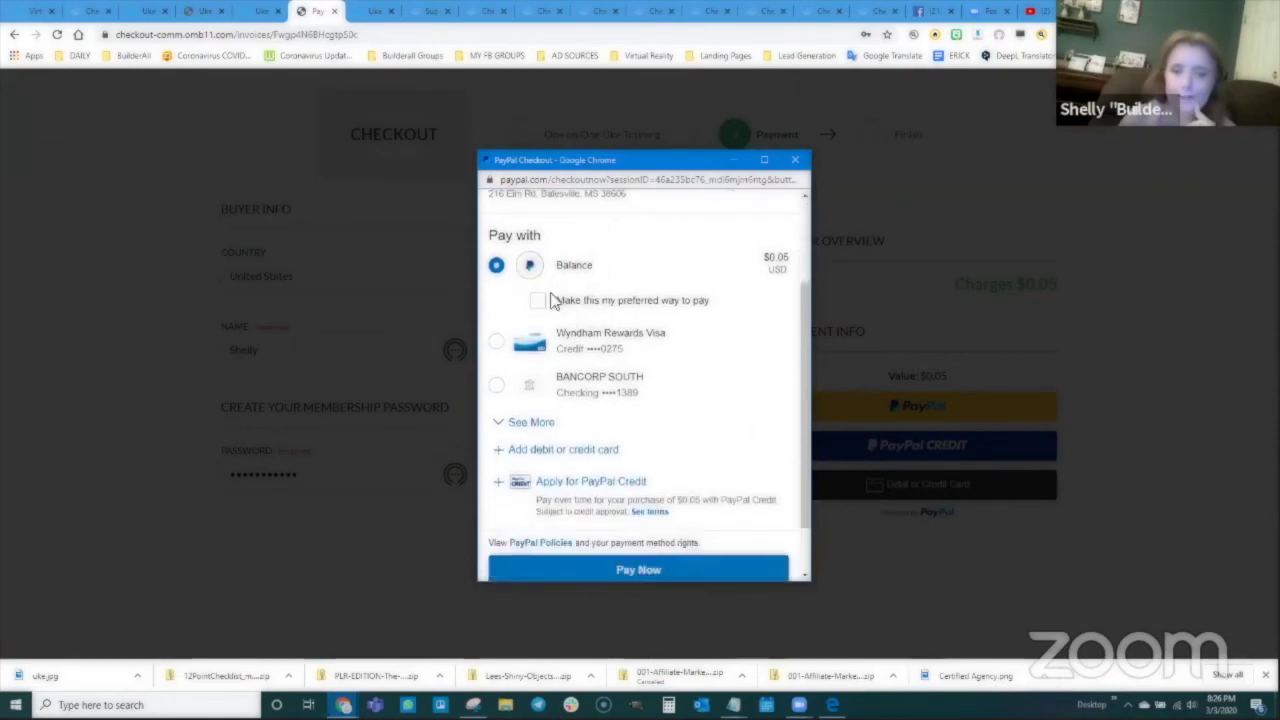
scroll(641, 512, "down", 1)
left_click(641, 506)
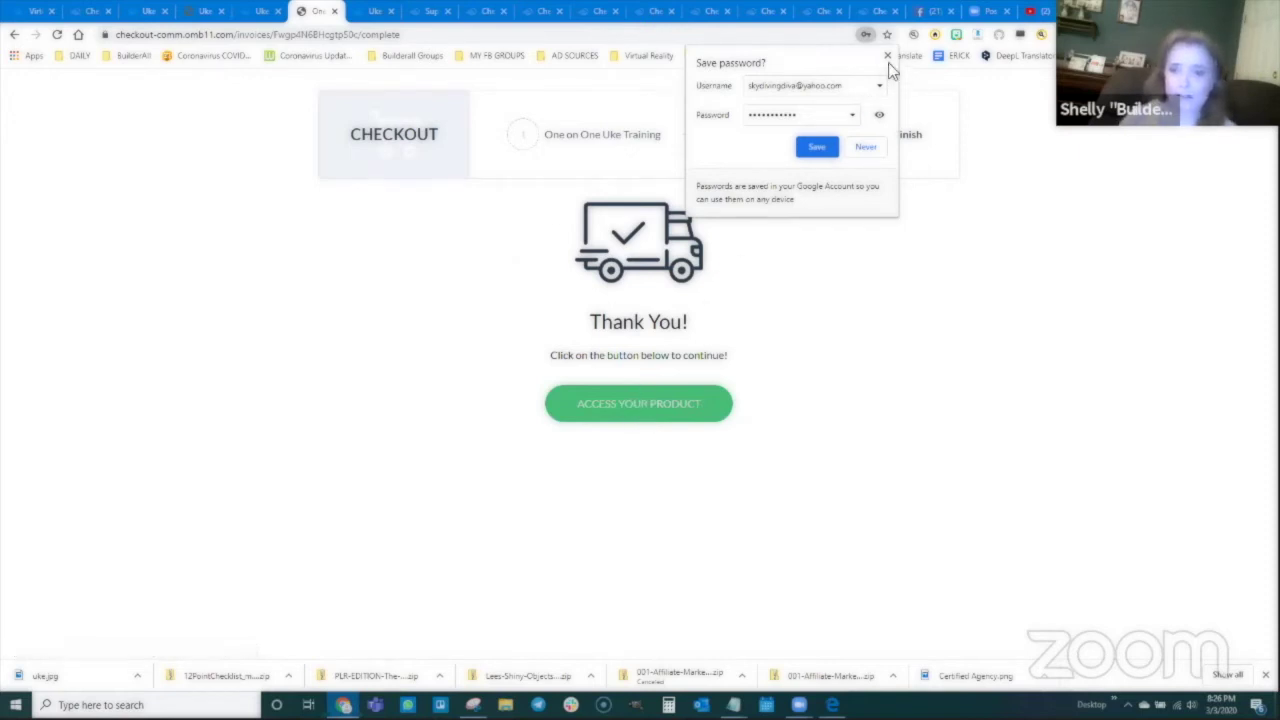
left_click(887, 56)
left_click(636, 406)
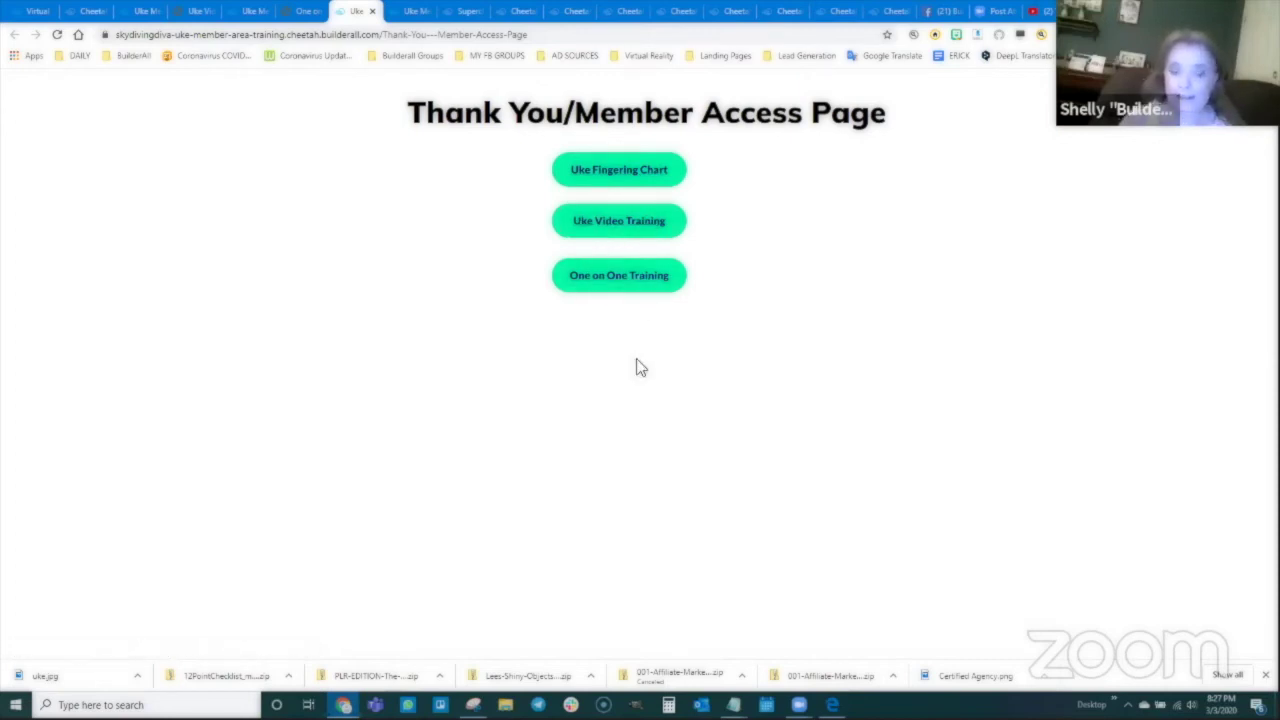
Step: Test the Uke Fingering Chart link, then try Uke Video Training and get sent home
left_click(624, 176)
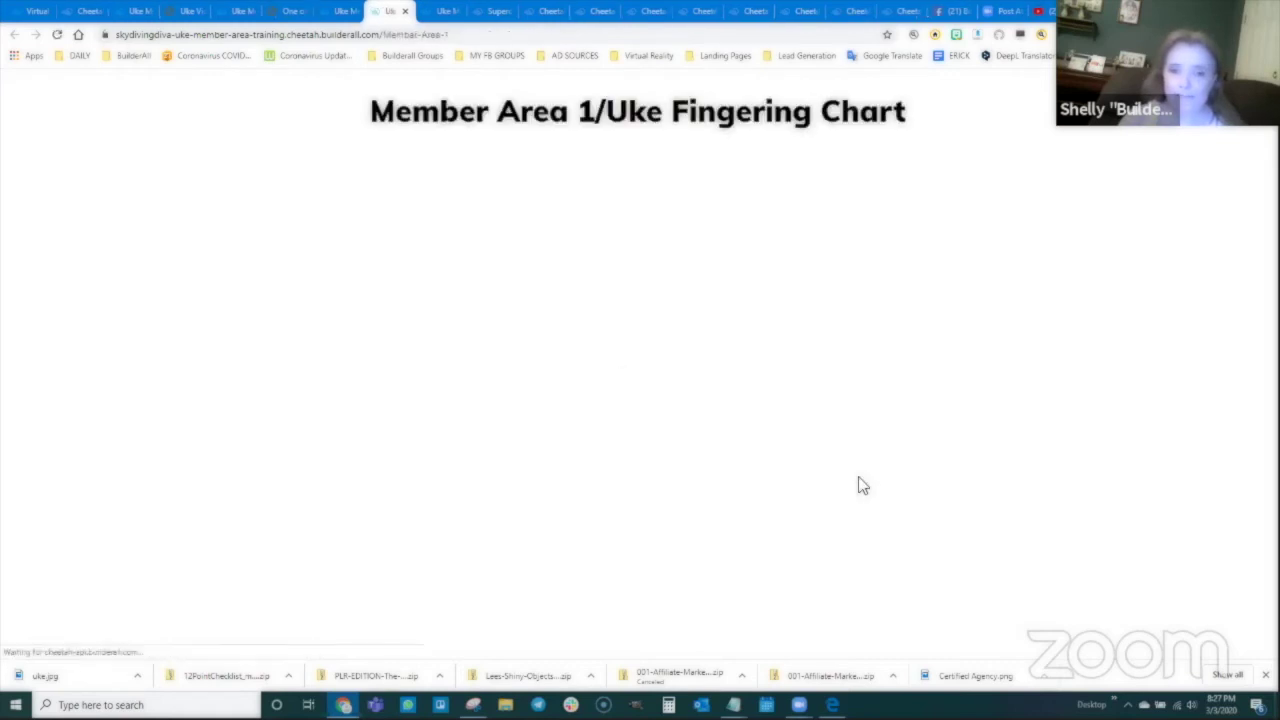
left_click(338, 11)
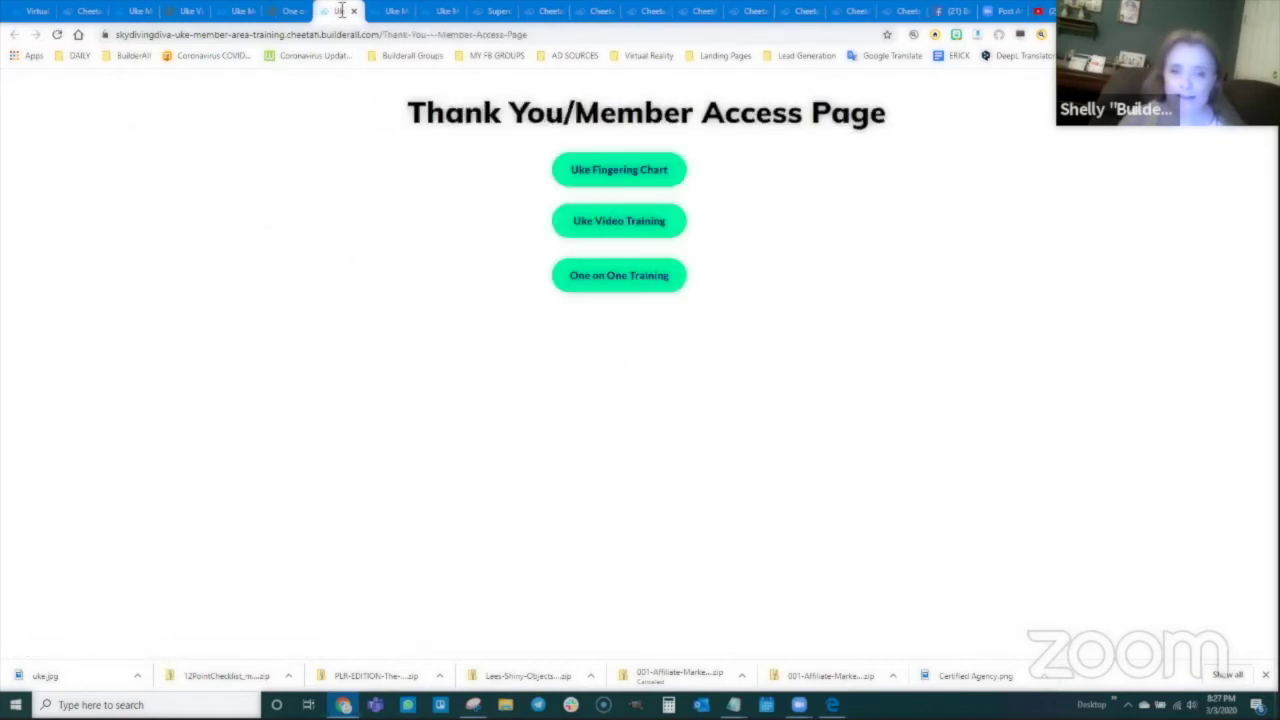
left_click(624, 226)
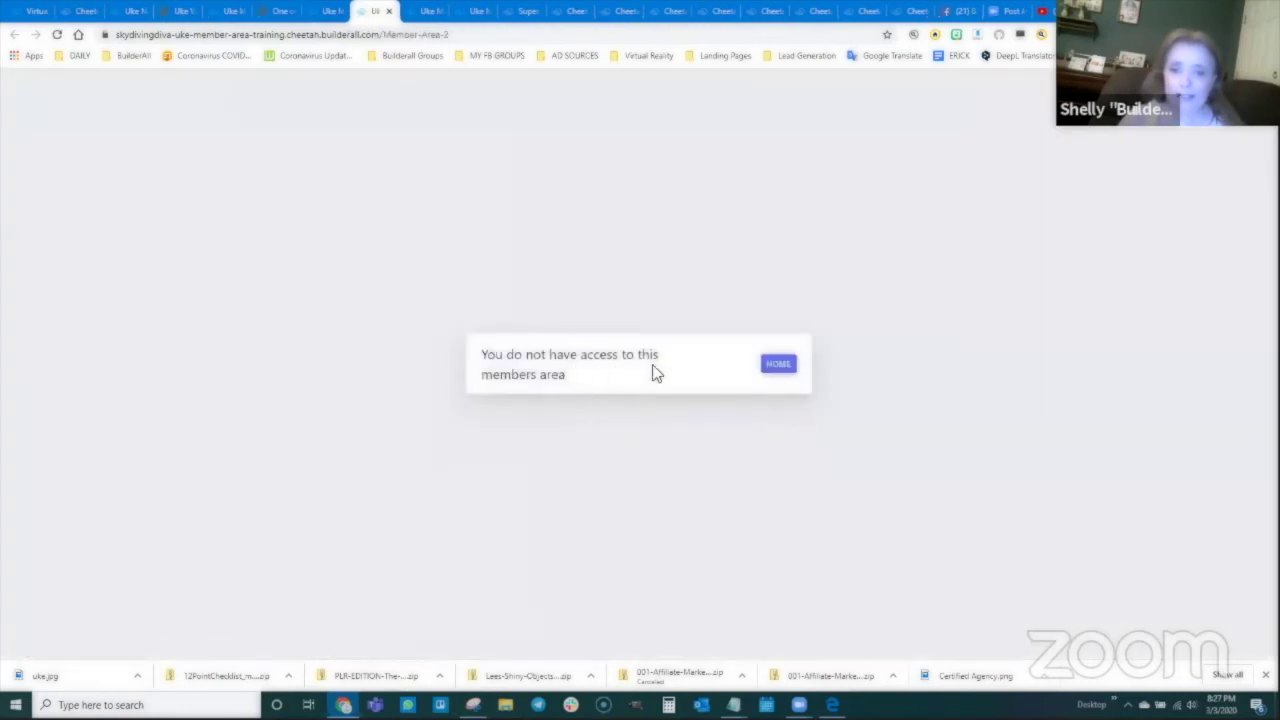
left_click(778, 366)
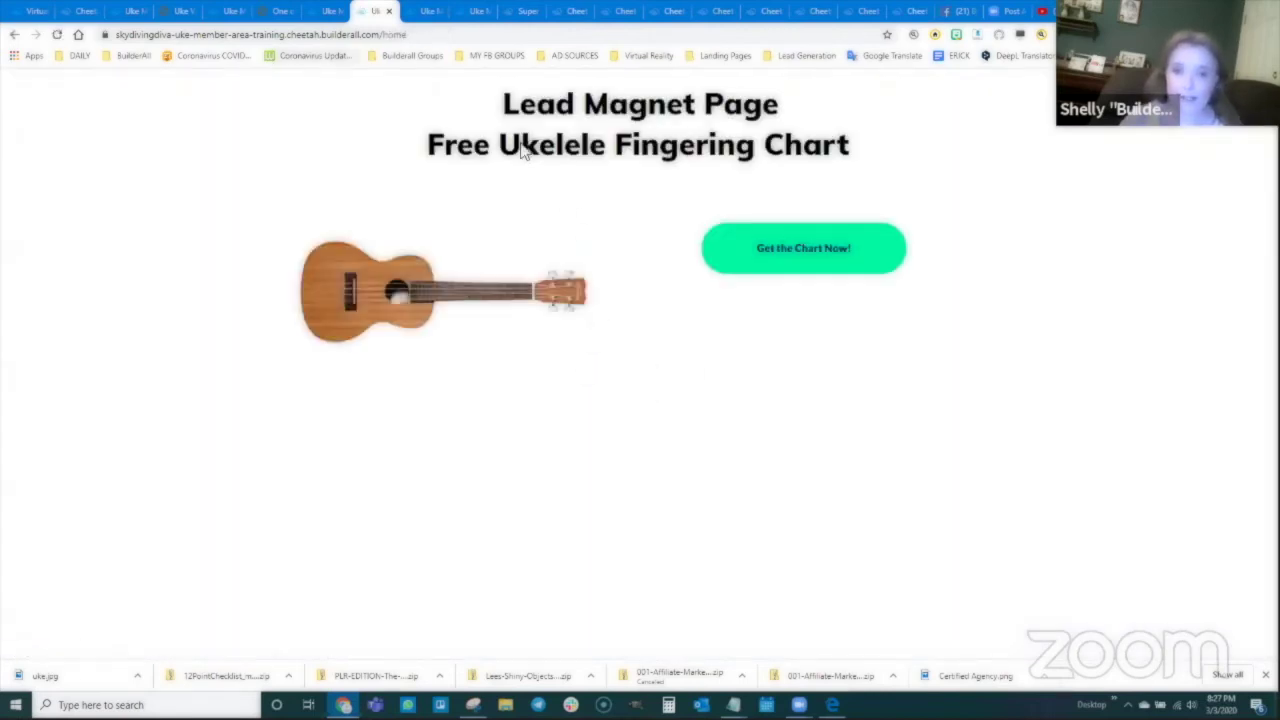
Step: Reload the Thank You page, retest Uke Video Training access, and return to the Cheetah builder
left_click(324, 11)
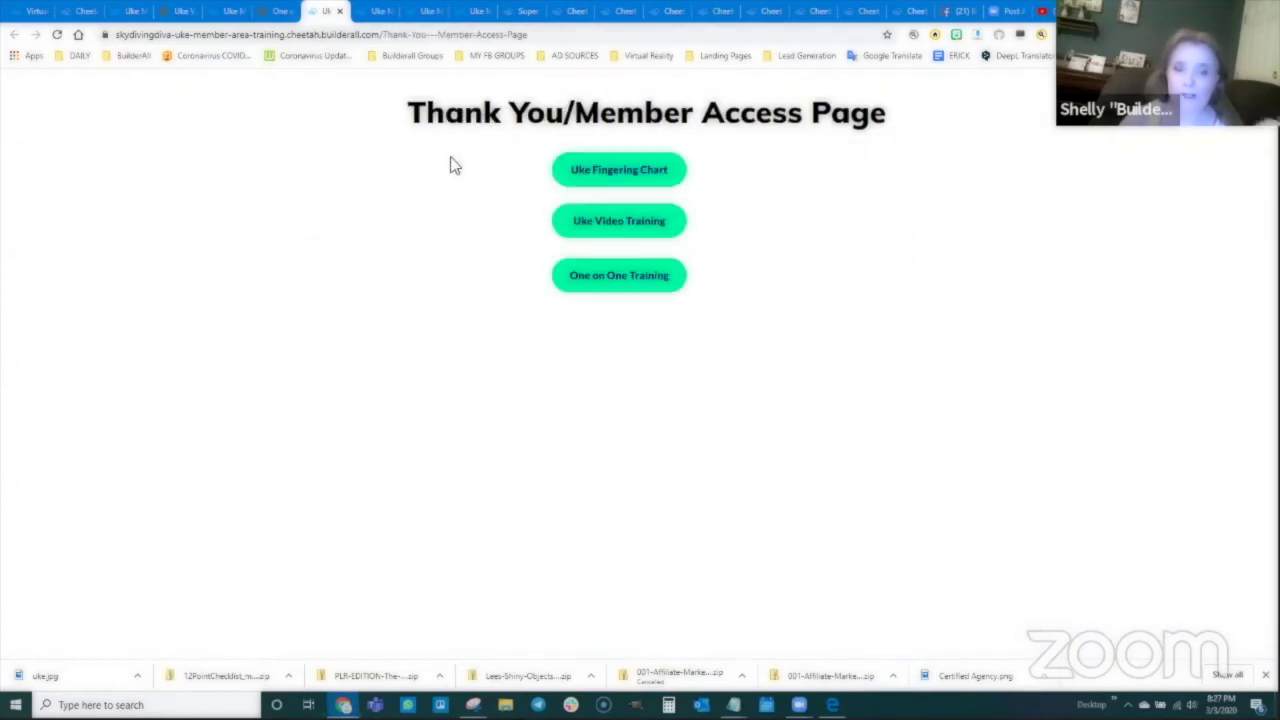
left_click(58, 35)
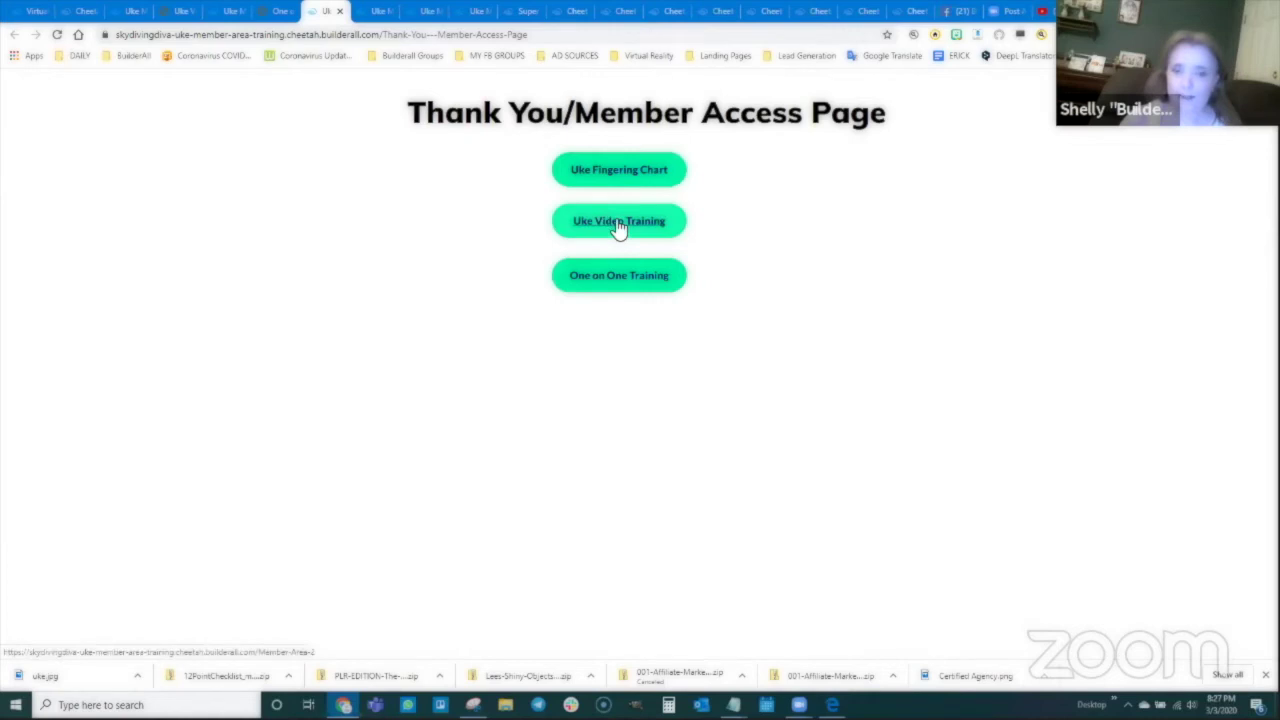
left_click(619, 222)
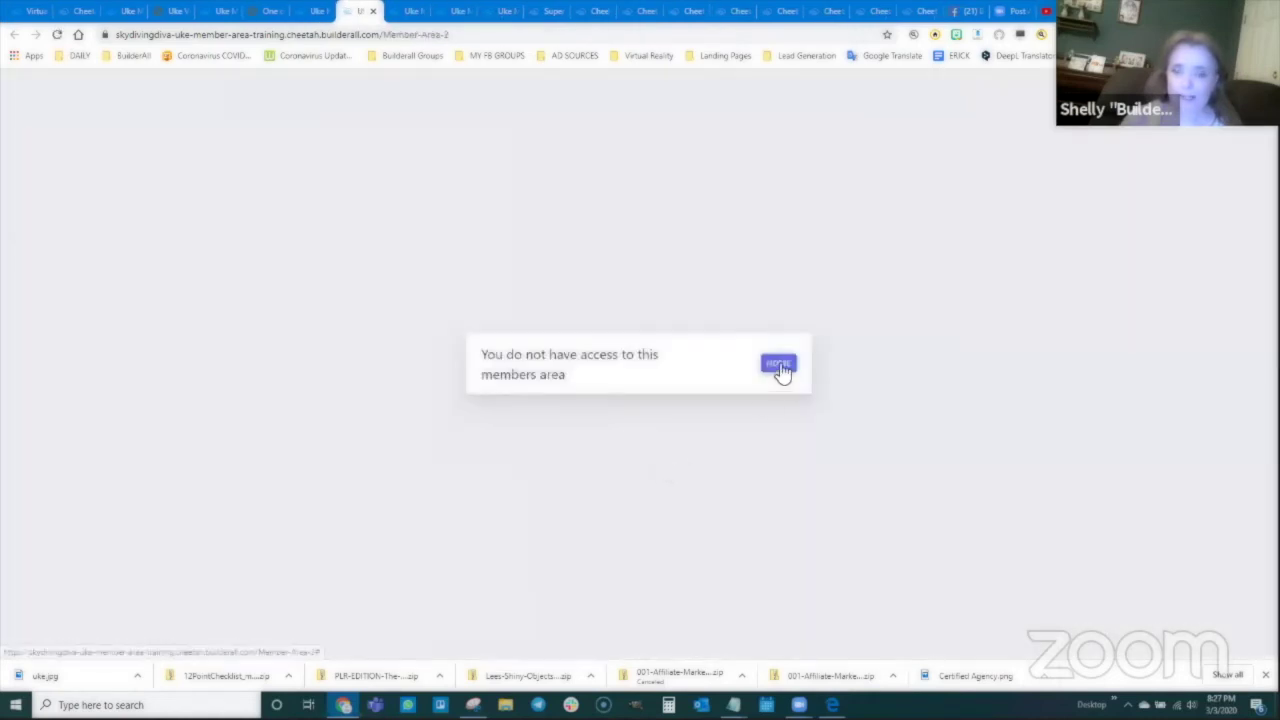
left_click(779, 365)
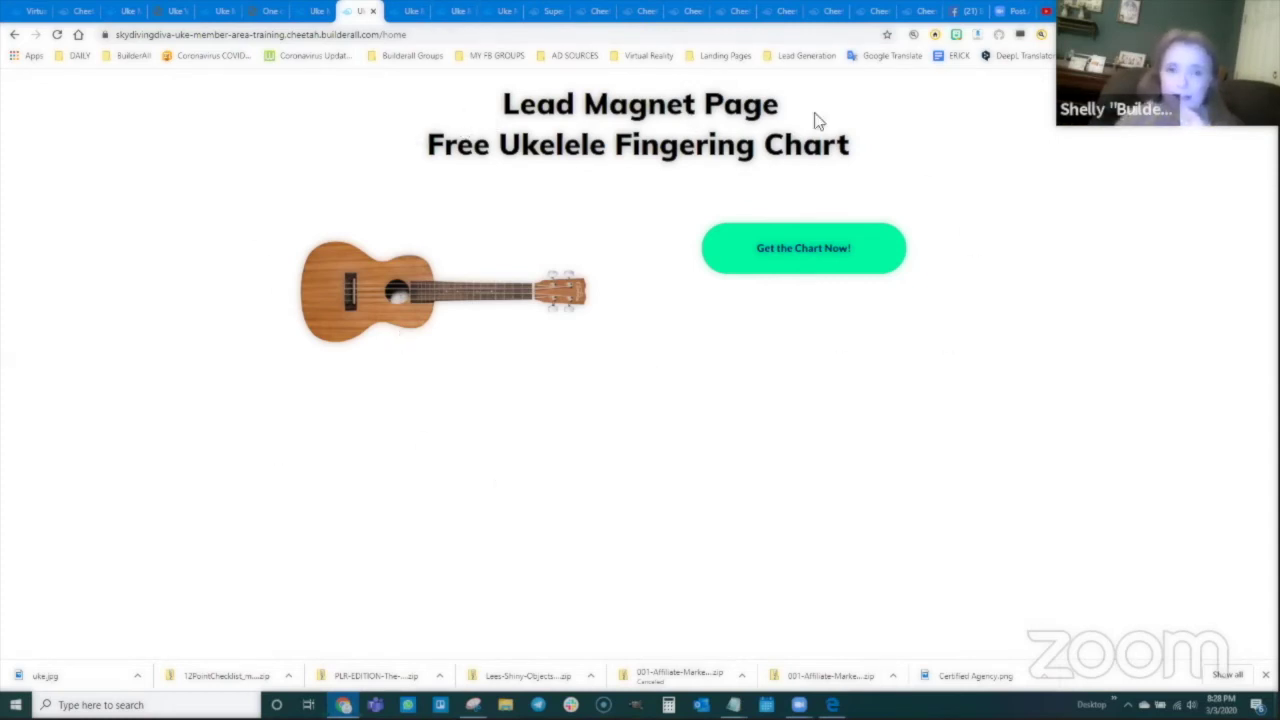
mouse_move(310, 247)
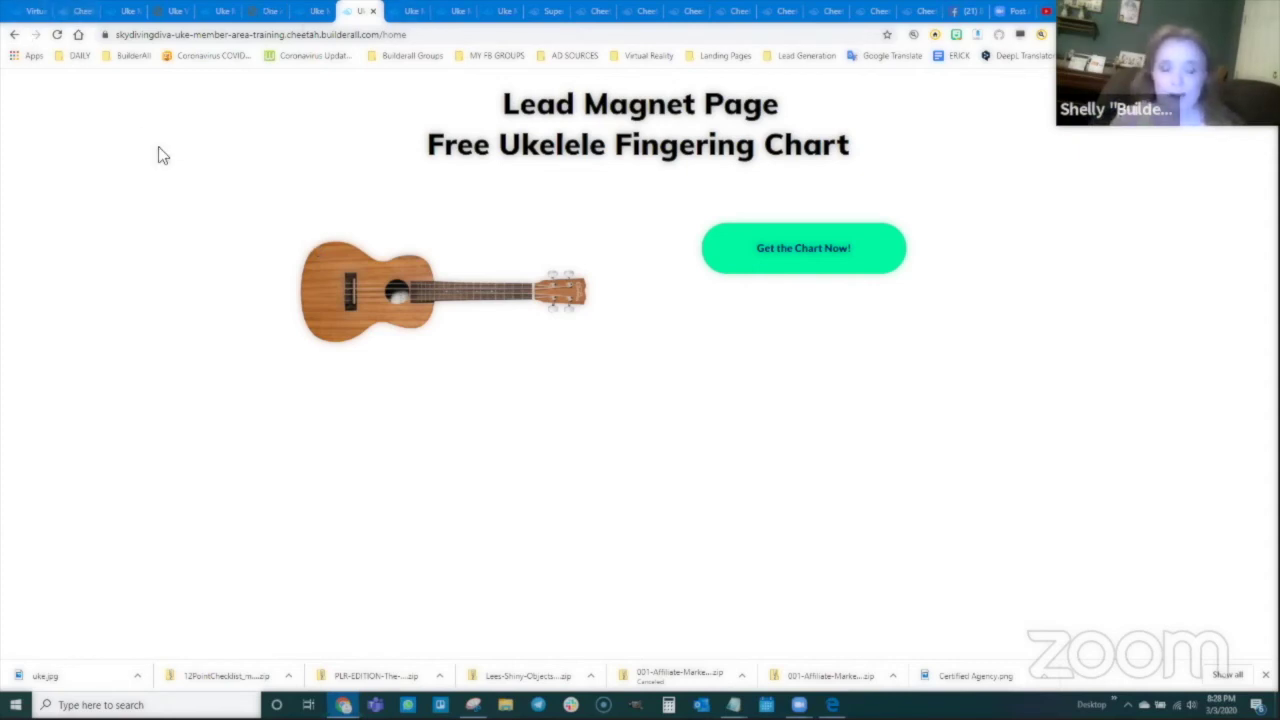
left_click(76, 11)
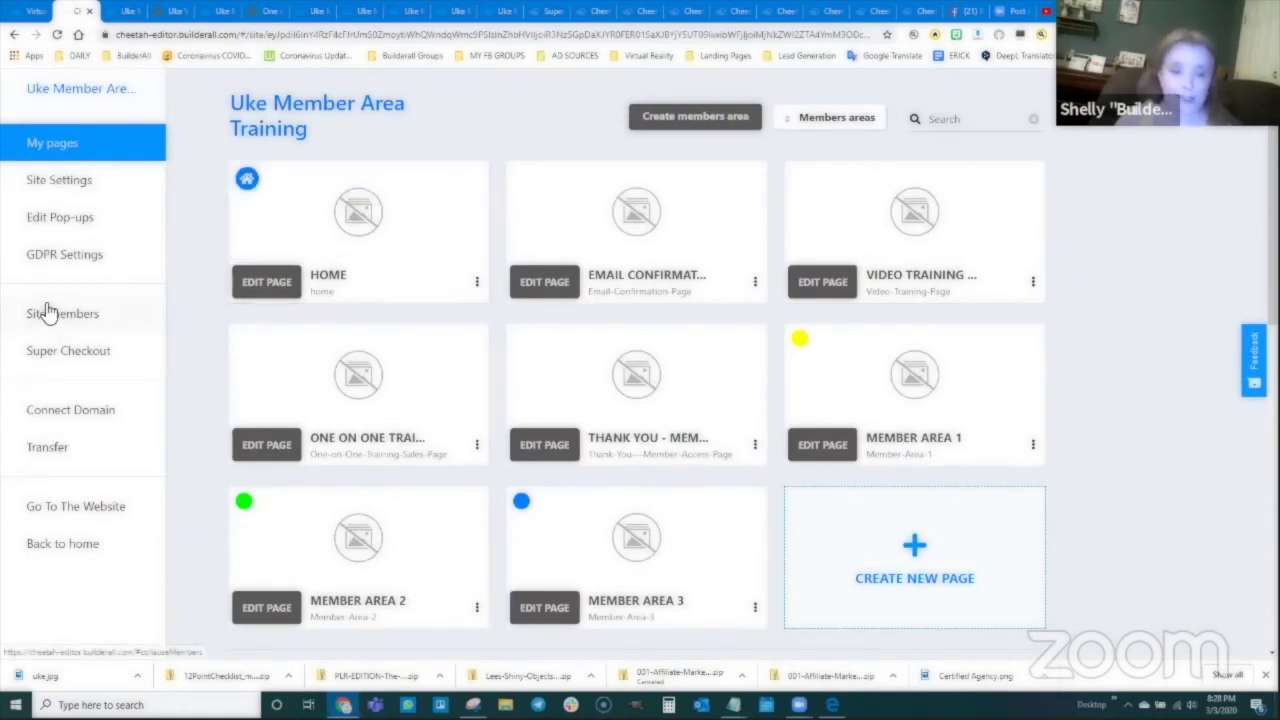
Step: Open Site members > Members to list the site's two registered members
left_click(65, 318)
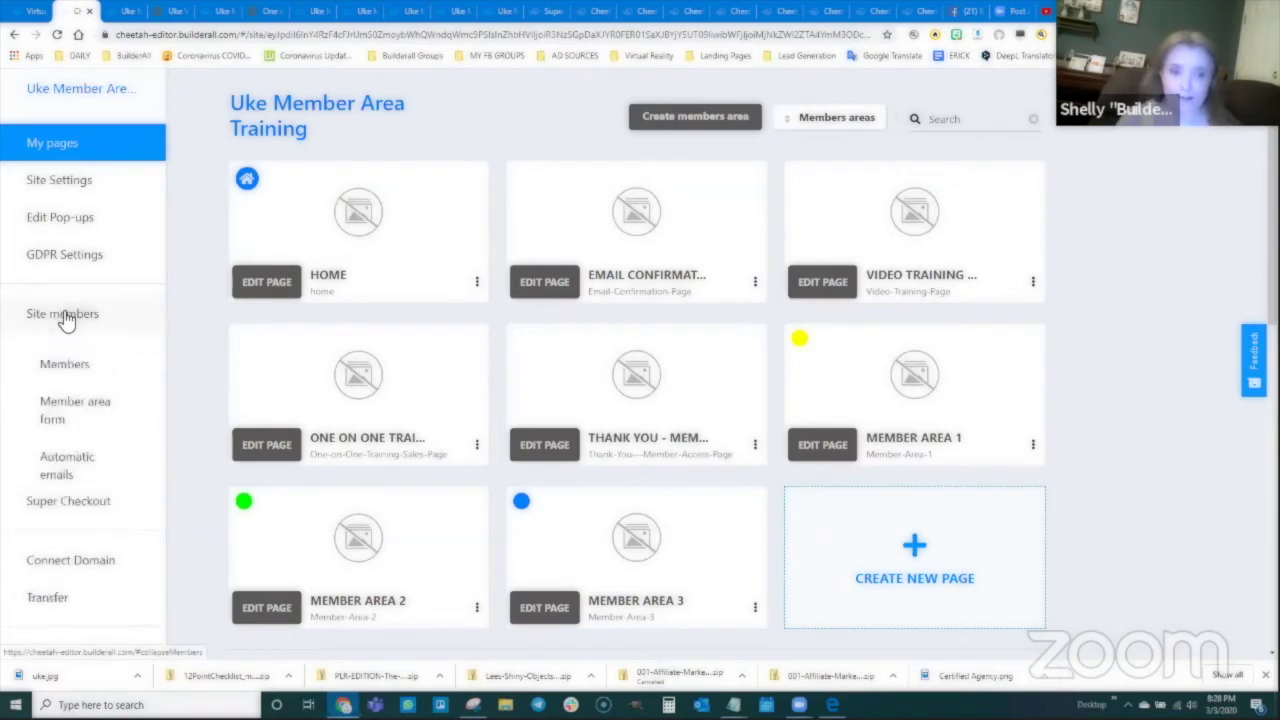
left_click(63, 367)
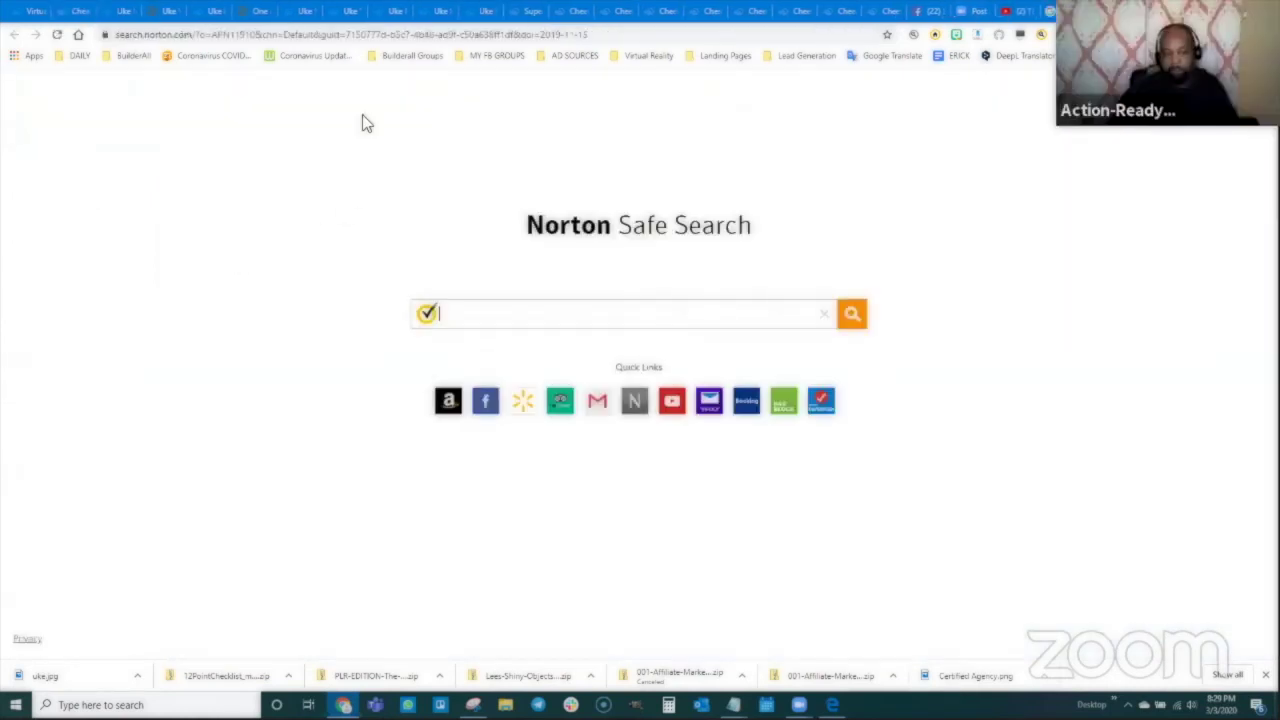
Step: Go to yahoo.com and open the Yahoo Mail inbox
left_click(376, 36)
type("yahoo.com")
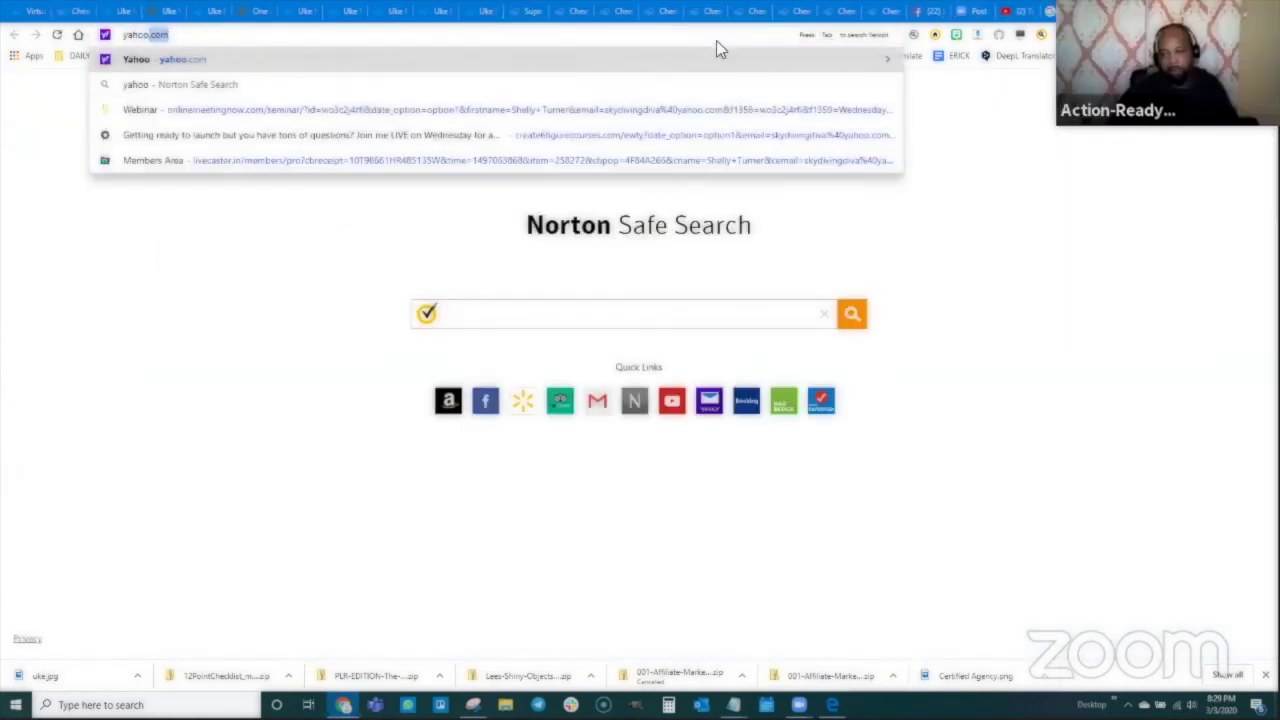
key("Return")
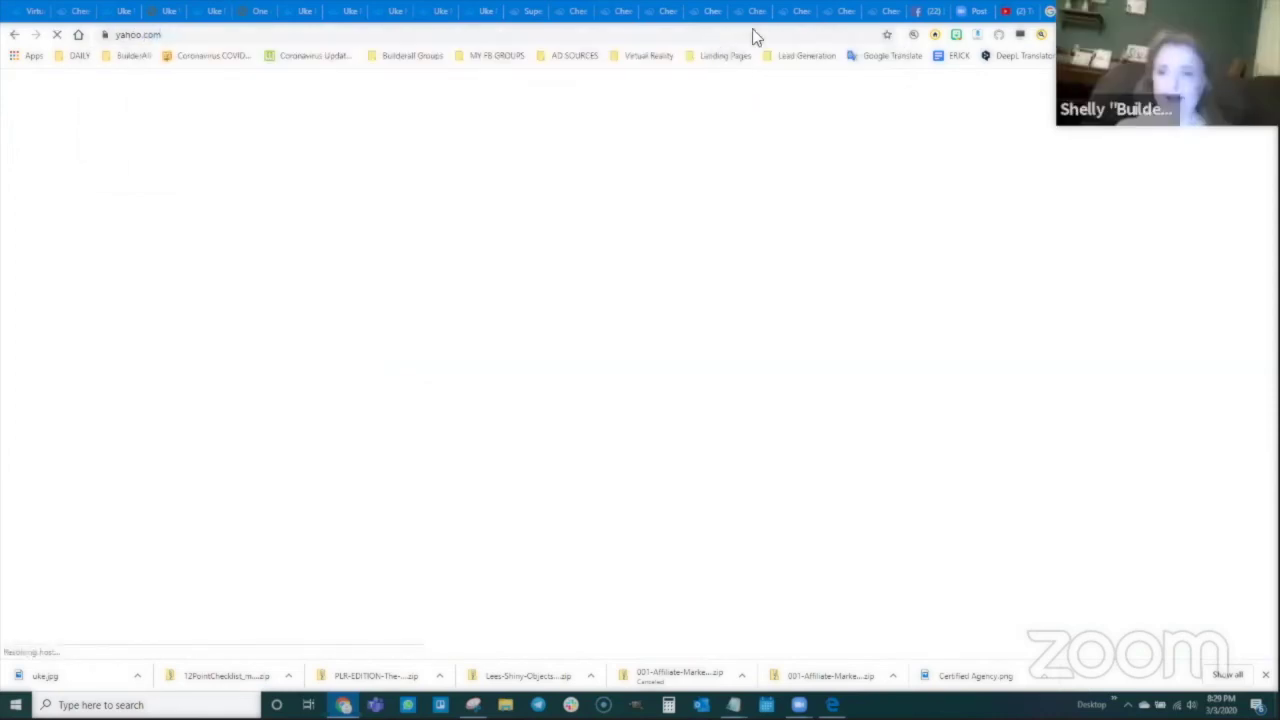
left_click(1015, 152)
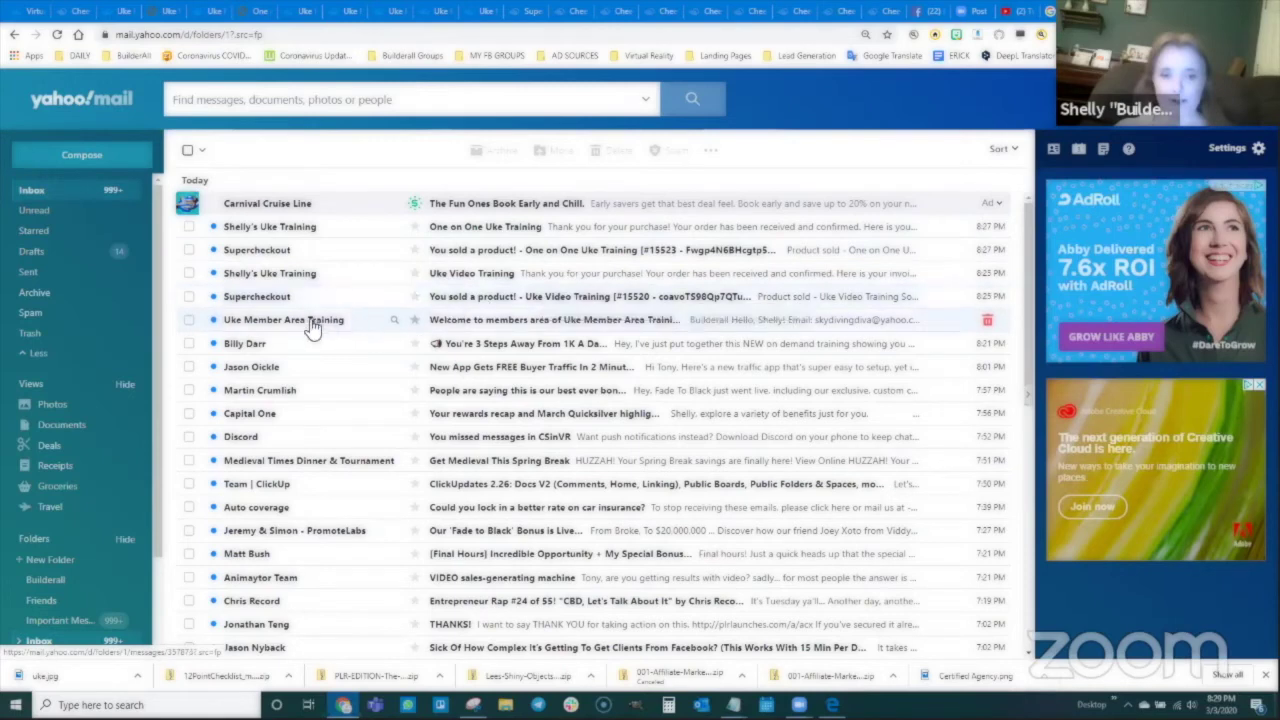
Step: Read the Uke Member Area Training welcome email, then return to the Cheetah members page
left_click(548, 319)
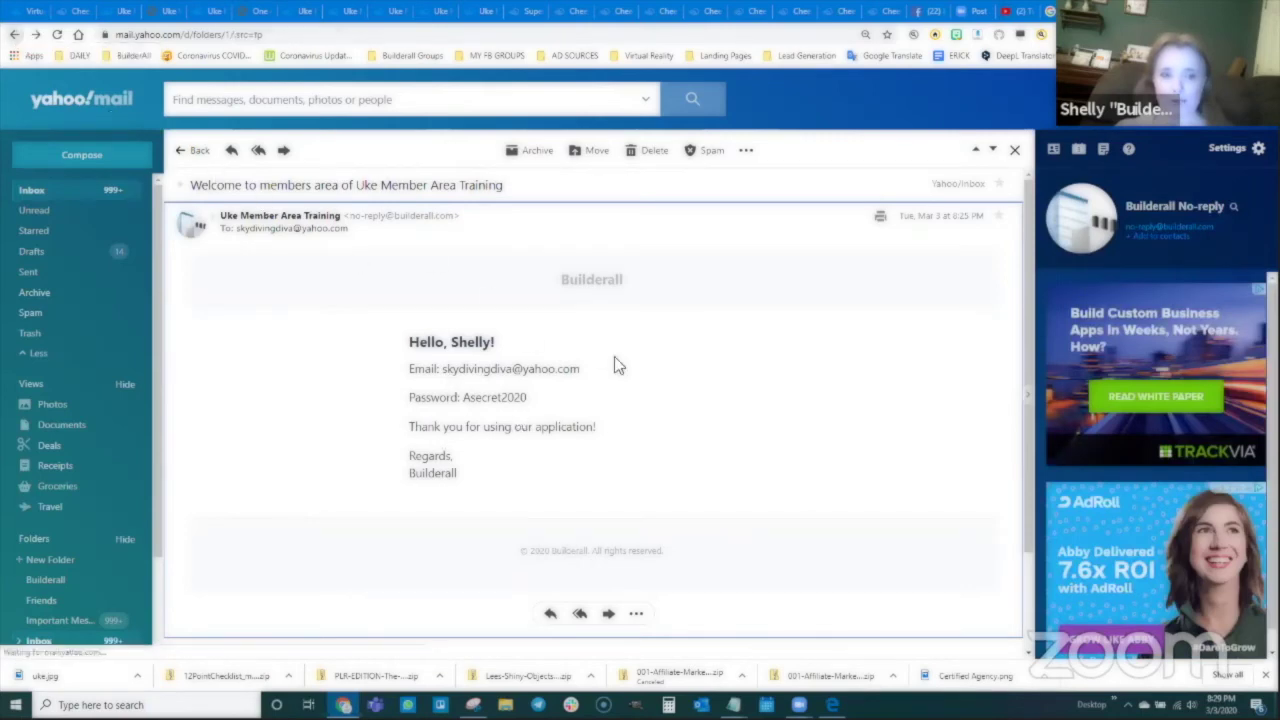
scroll(492, 395, "down", 1)
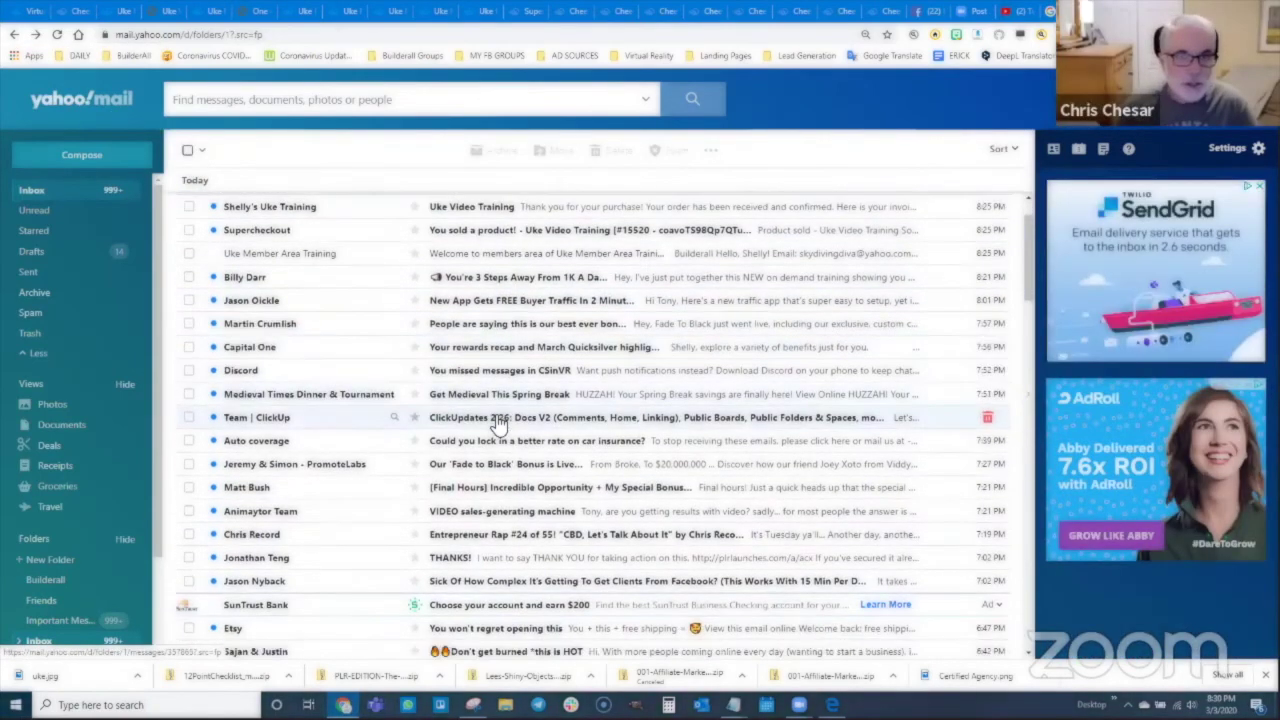
scroll(502, 424, "up", 1)
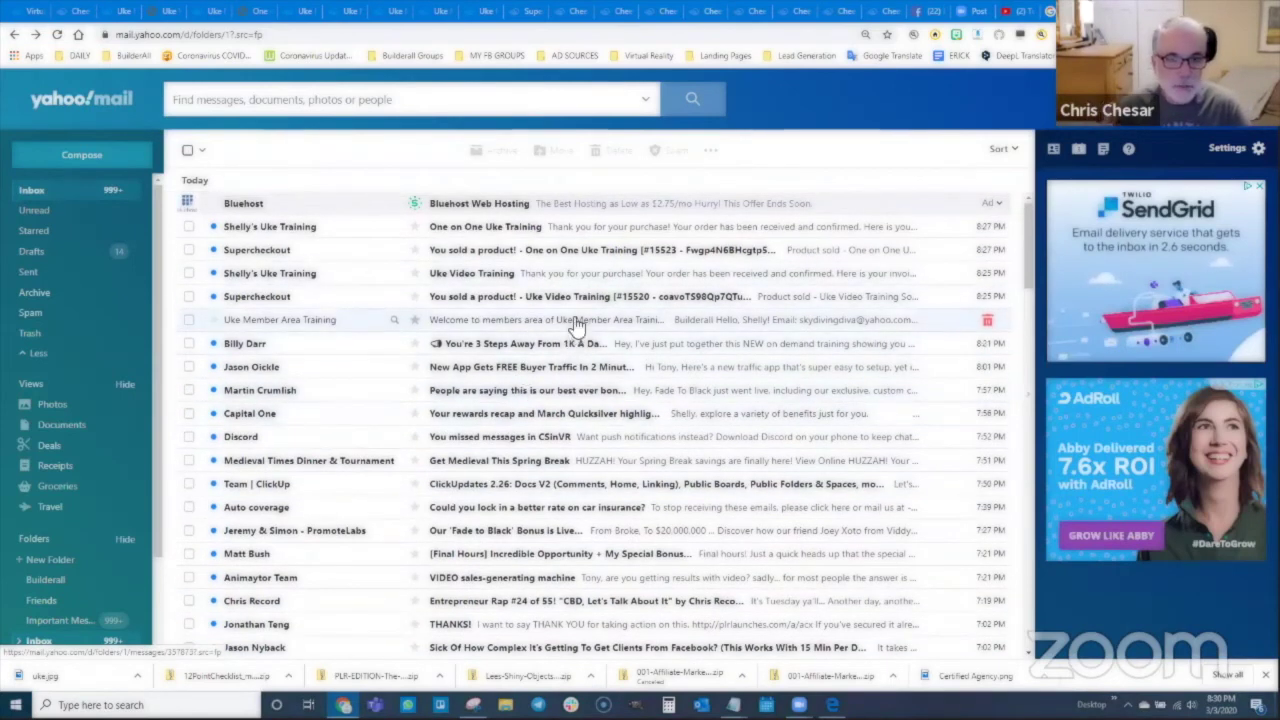
left_click(88, 12)
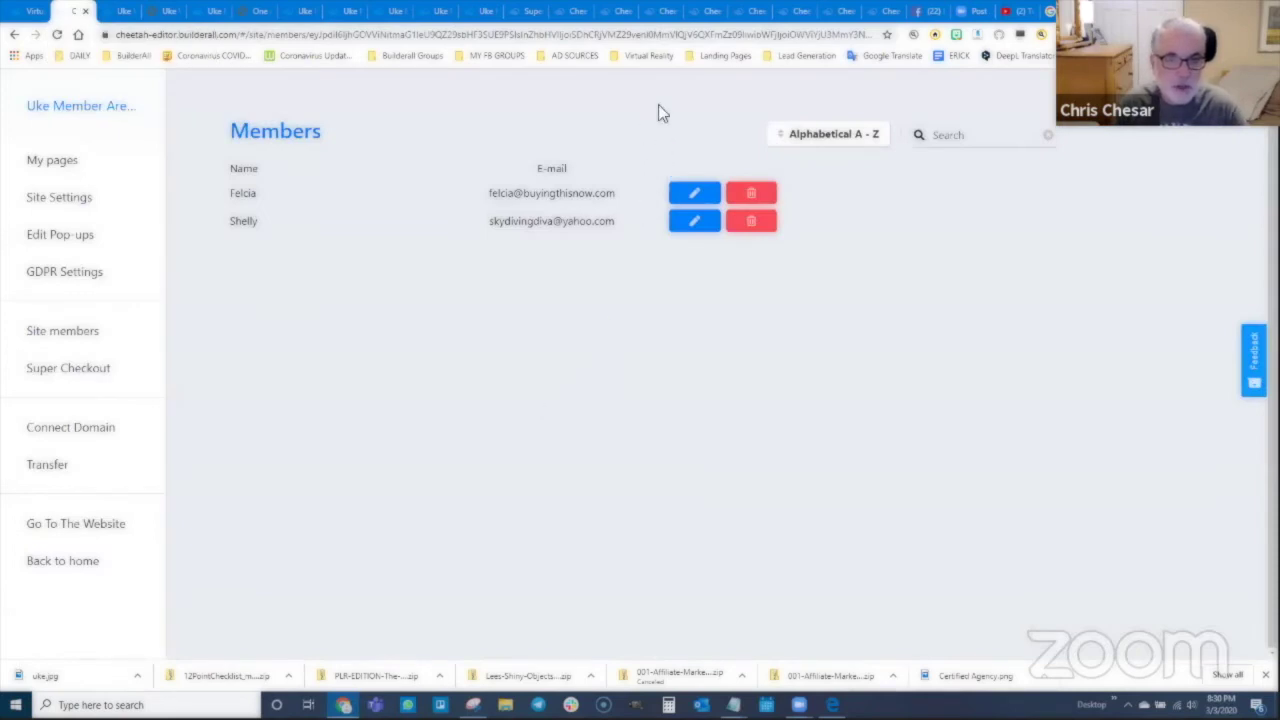
Step: Review both members' settings and cancel without changing their permissions
left_click(696, 195)
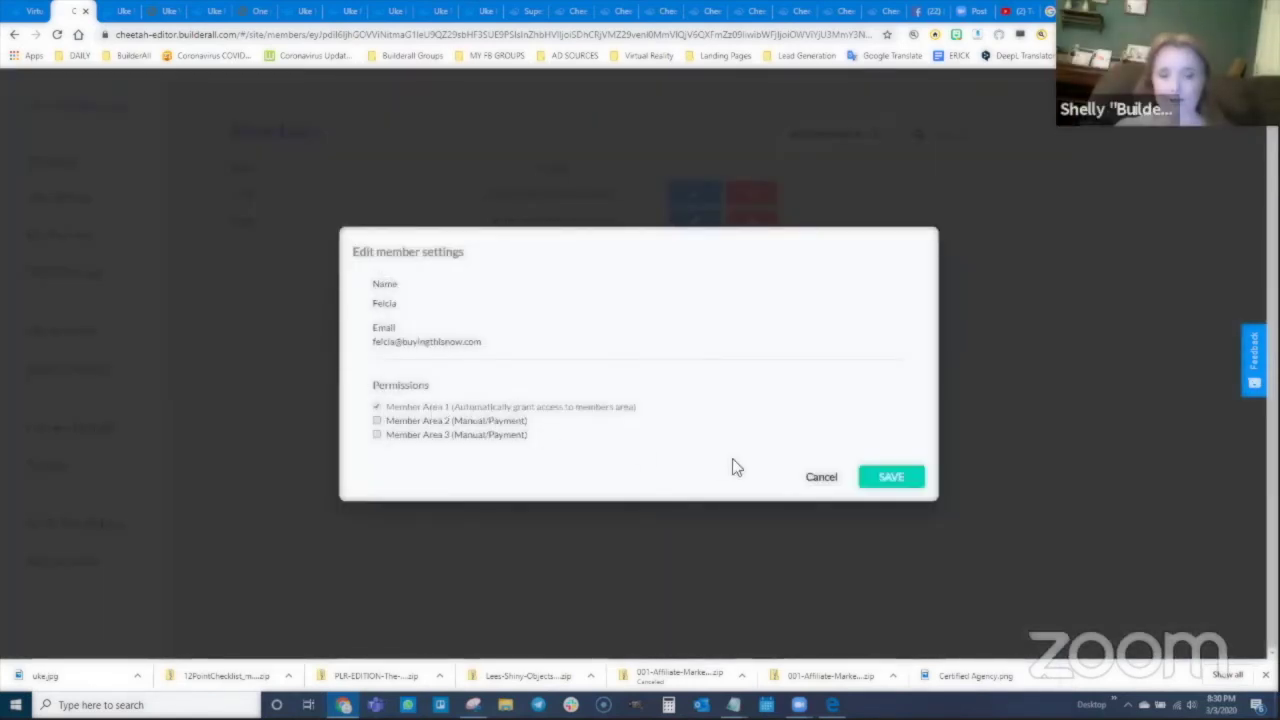
left_click(818, 478)
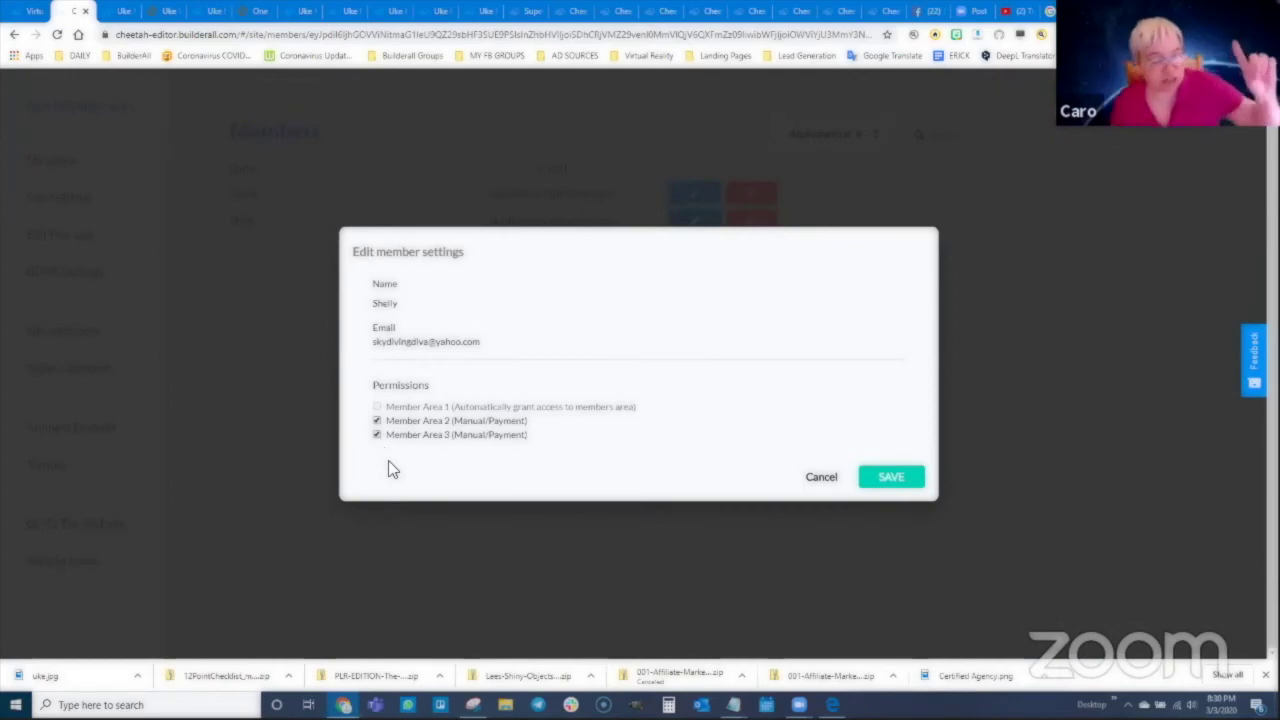
left_click(818, 480)
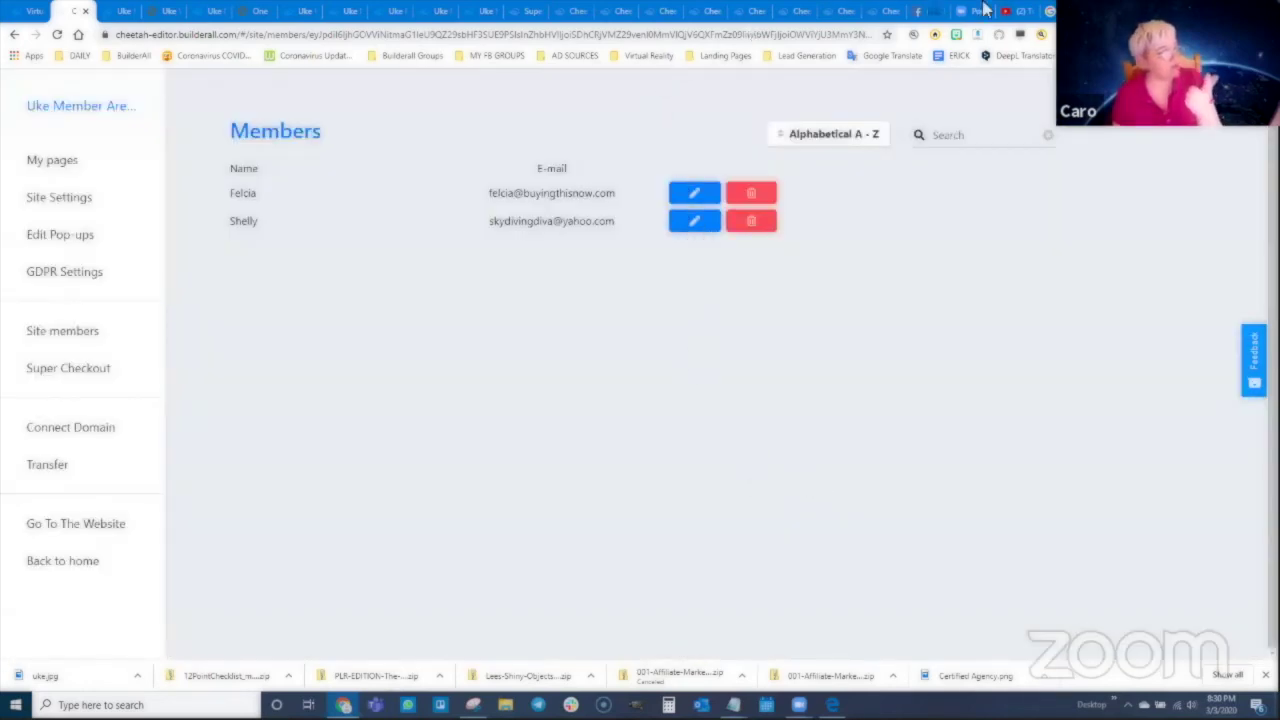
Step: Recheck the welcome email, close Yahoo Mail, view the Thank You page, then return to Cheetah
left_click(1108, 11)
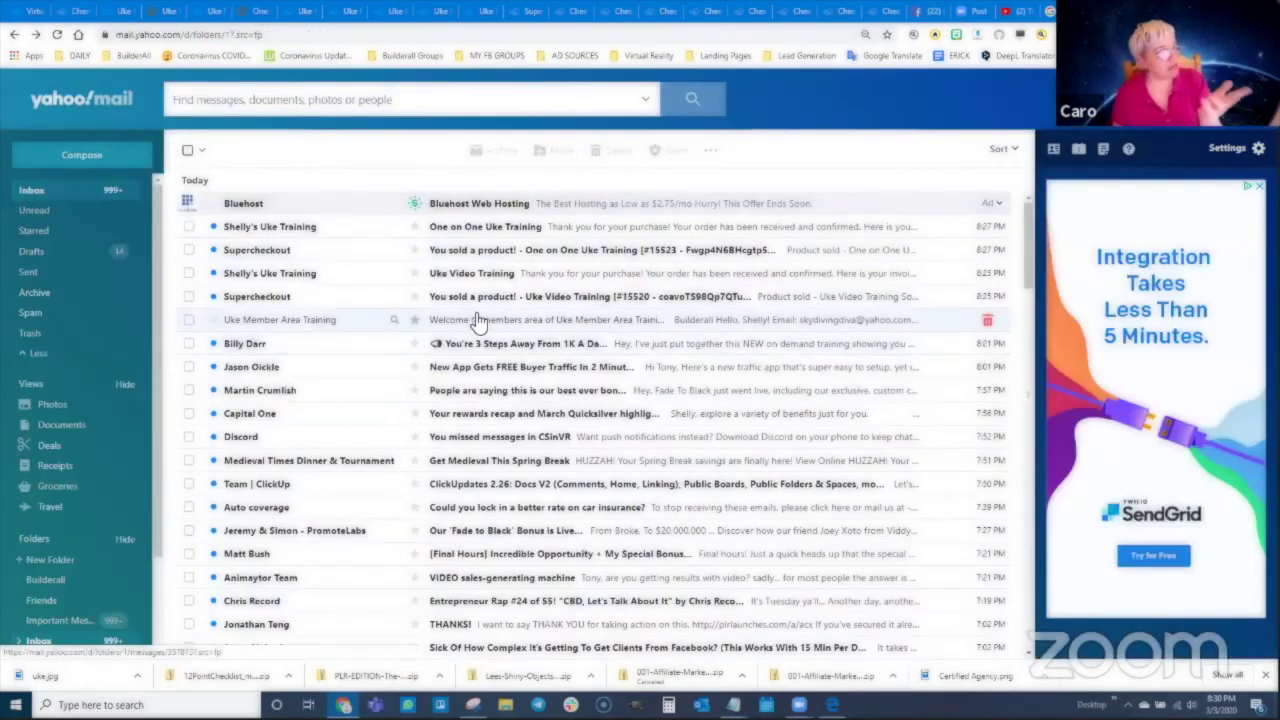
left_click(480, 327)
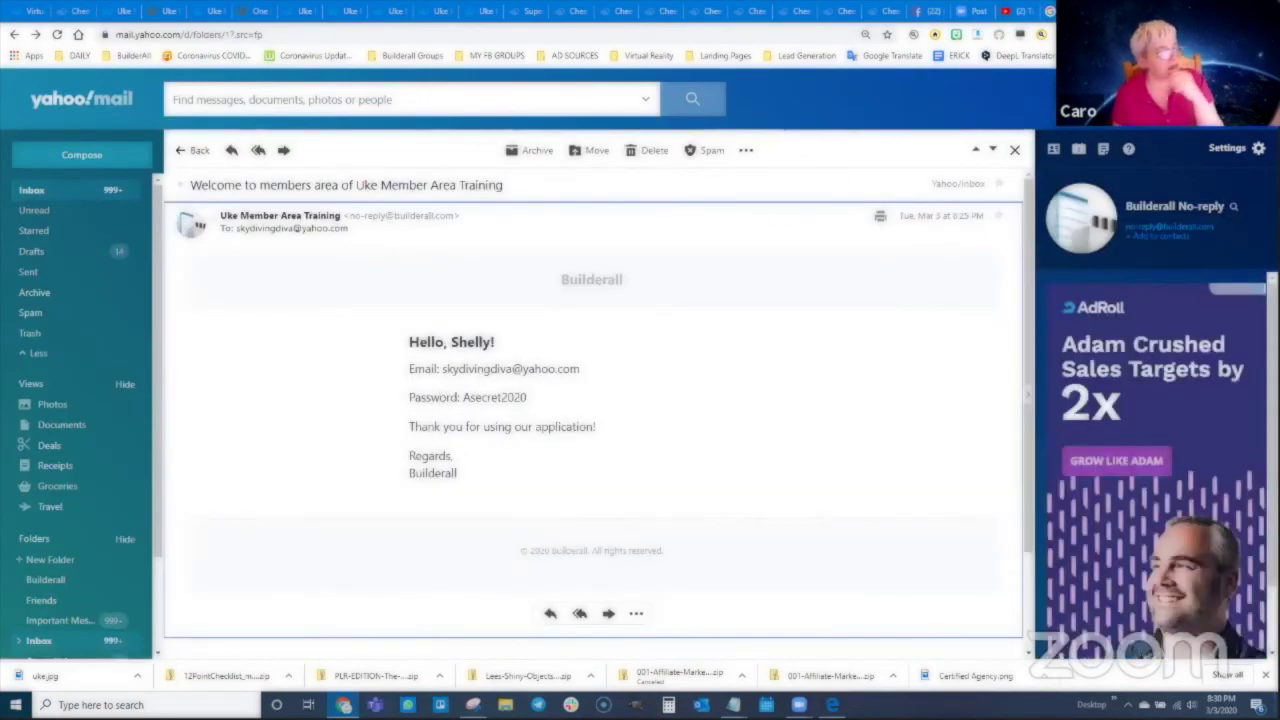
left_click(1120, 11)
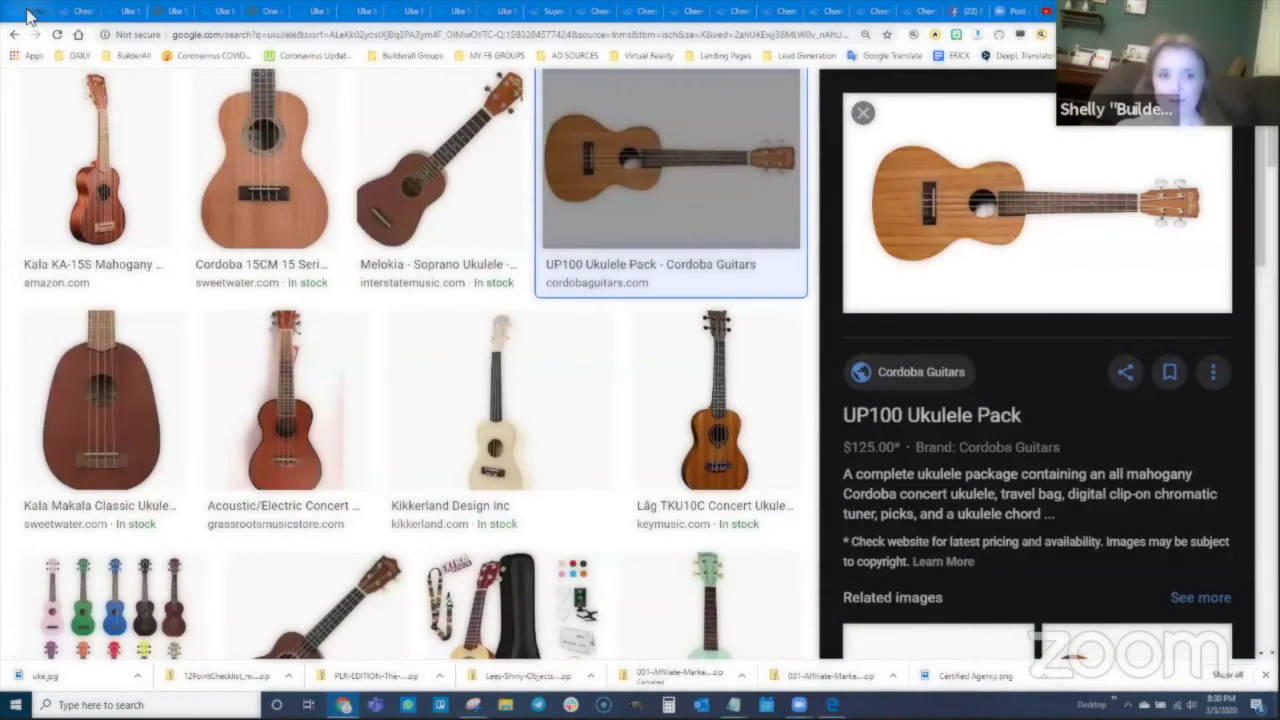
left_click(28, 14)
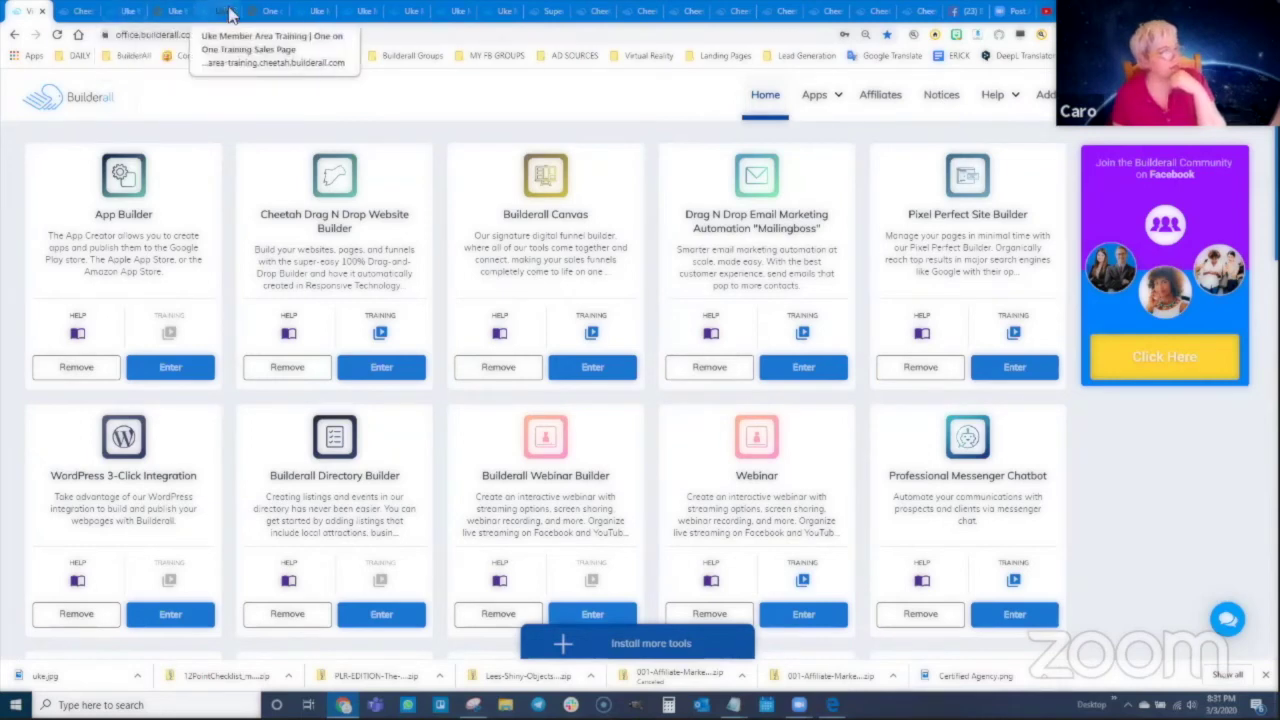
left_click(300, 11)
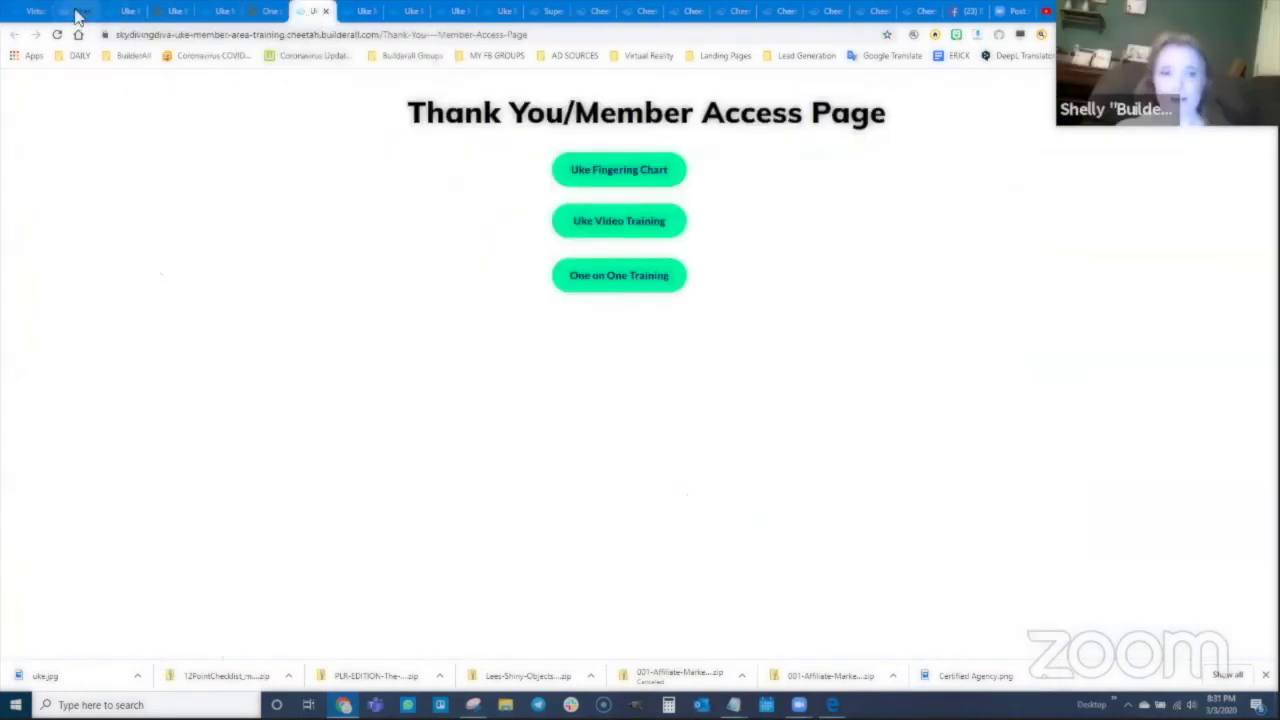
left_click(75, 11)
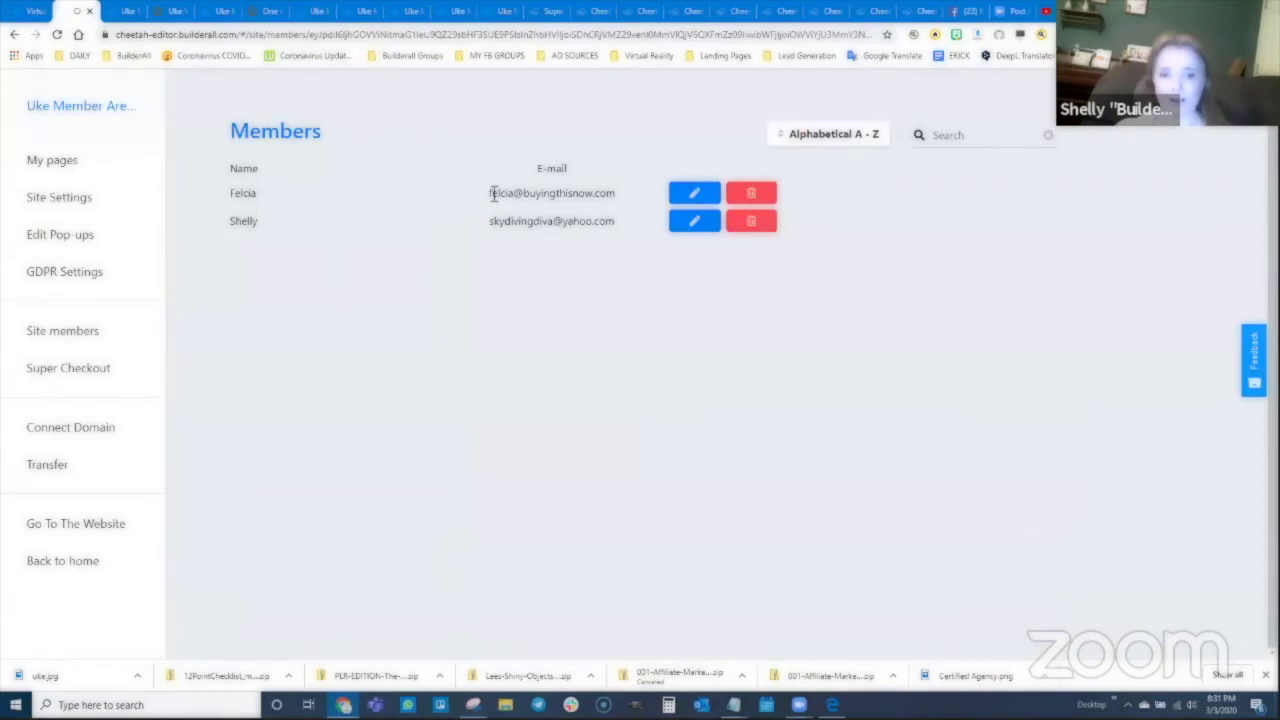
Step: Select the first member's e-mail address and reload the Members list from Site members
left_click_drag(490, 194, 620, 197)
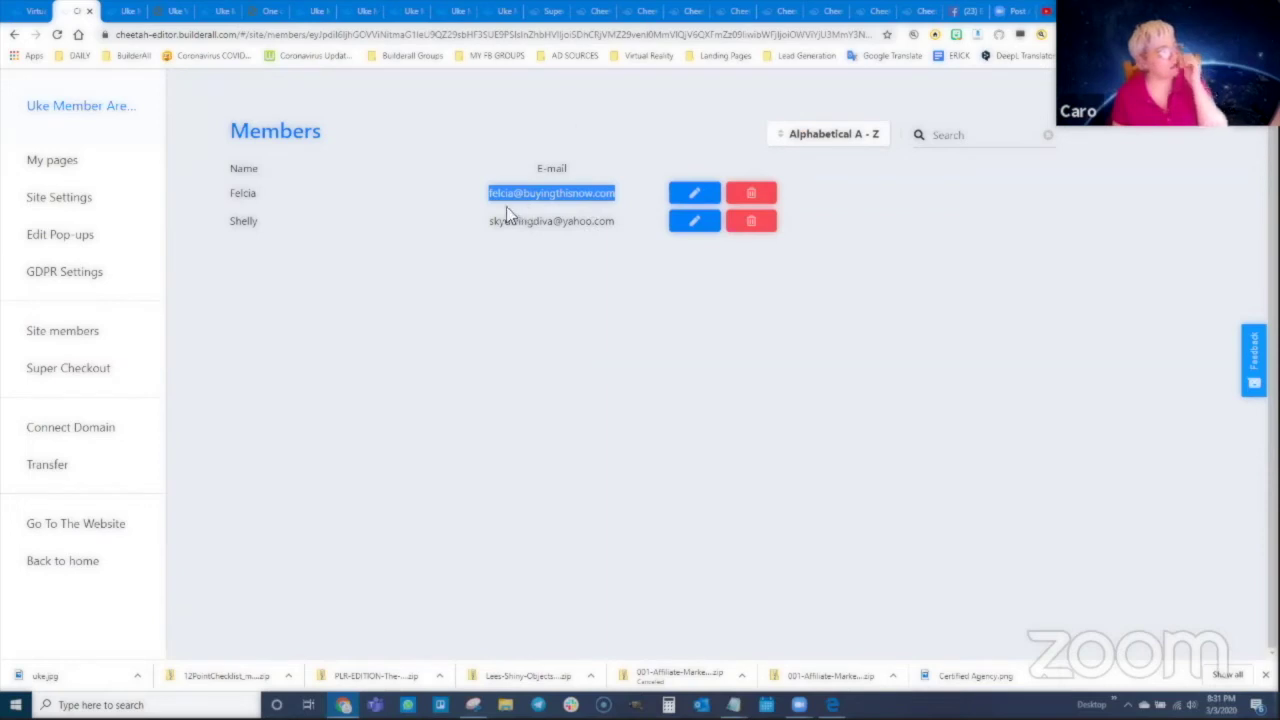
left_click(50, 334)
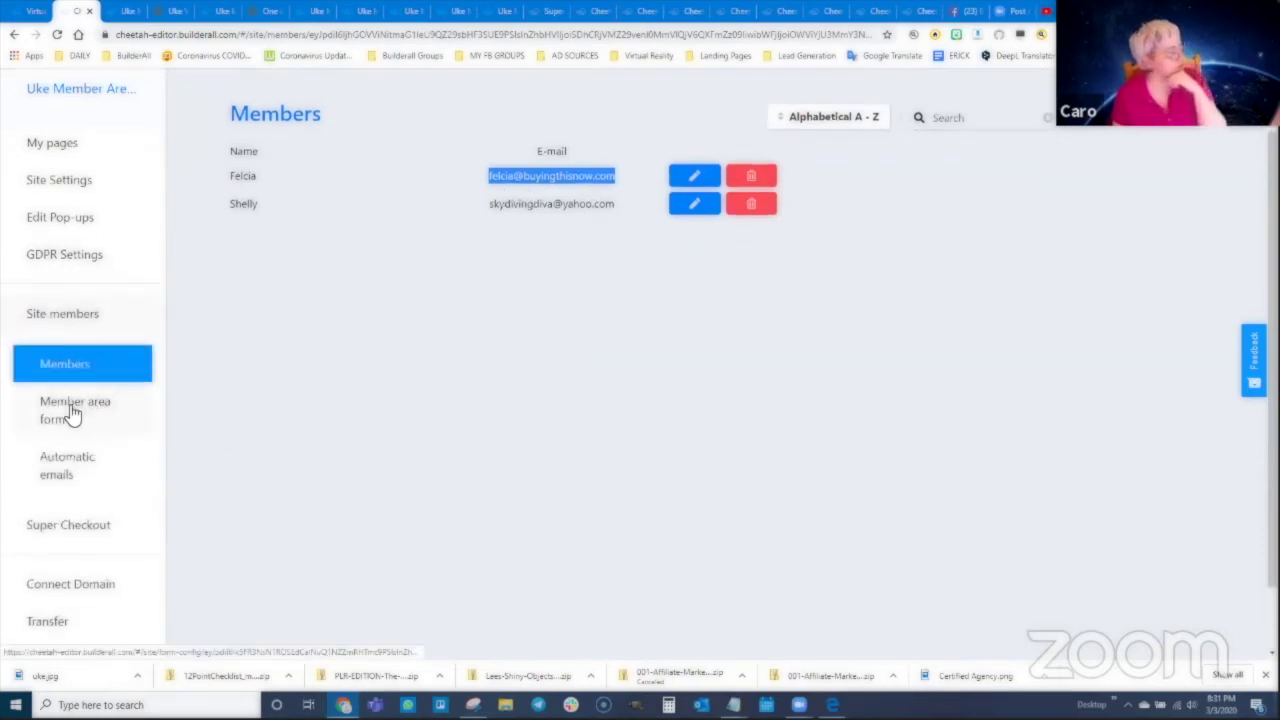
left_click(80, 366)
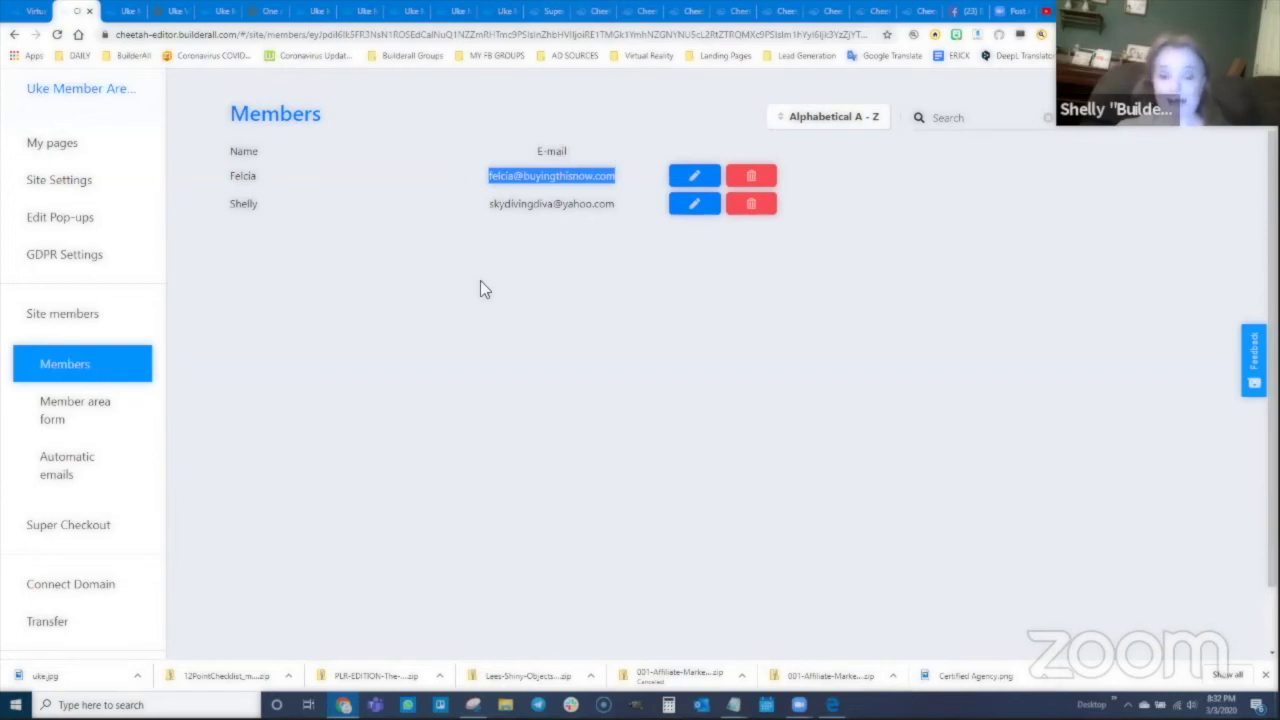
Step: Grant the first member Member Area 2 and Member Area 3 permissions and save
left_click(694, 177)
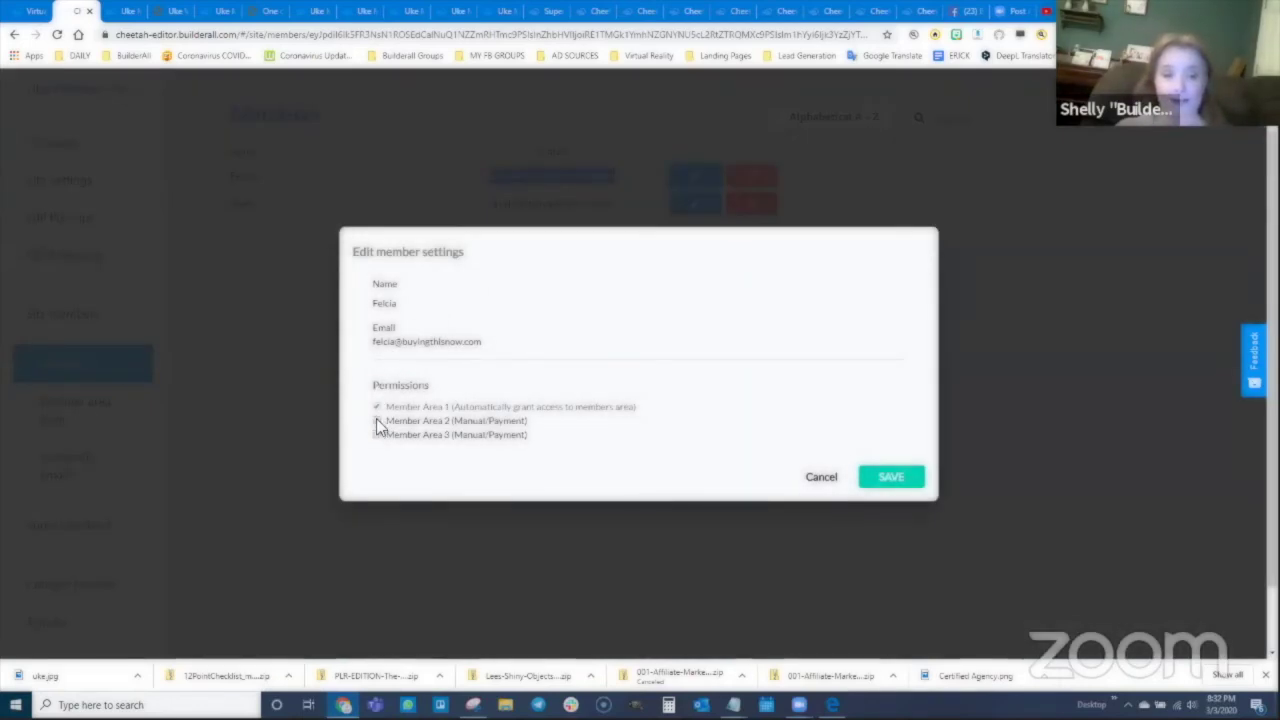
left_click(377, 421)
left_click(375, 434)
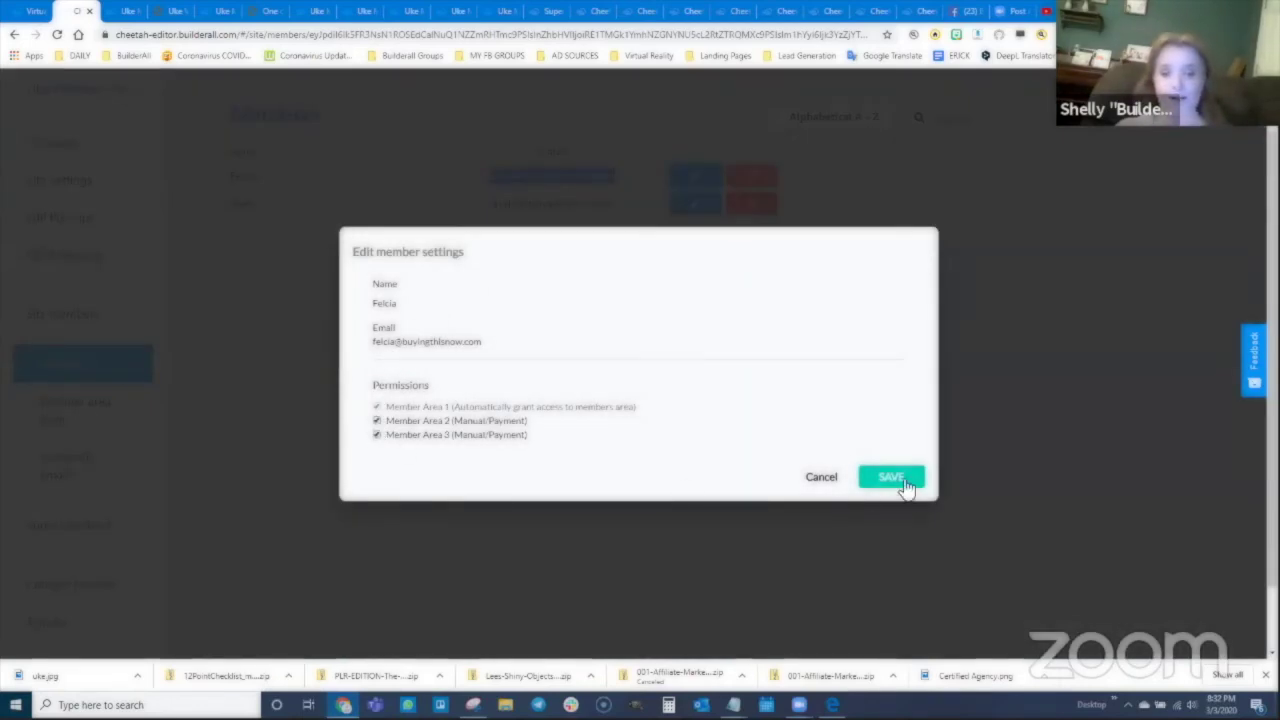
left_click(904, 481)
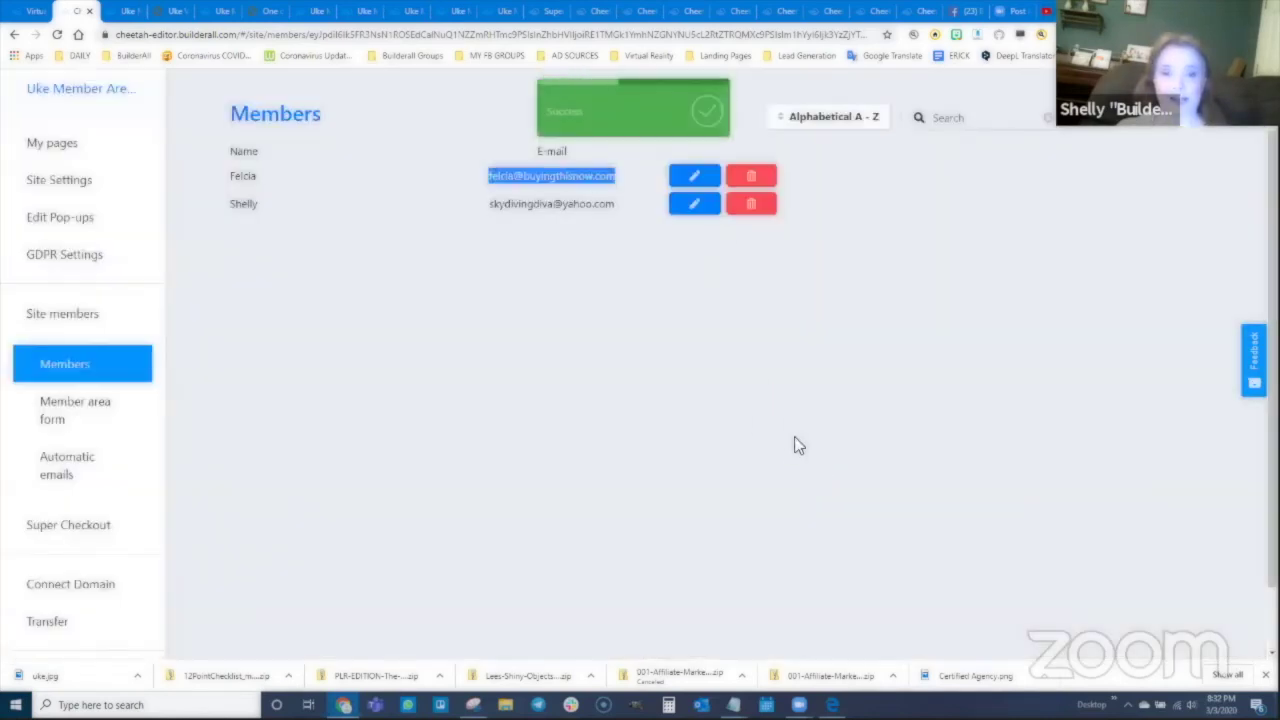
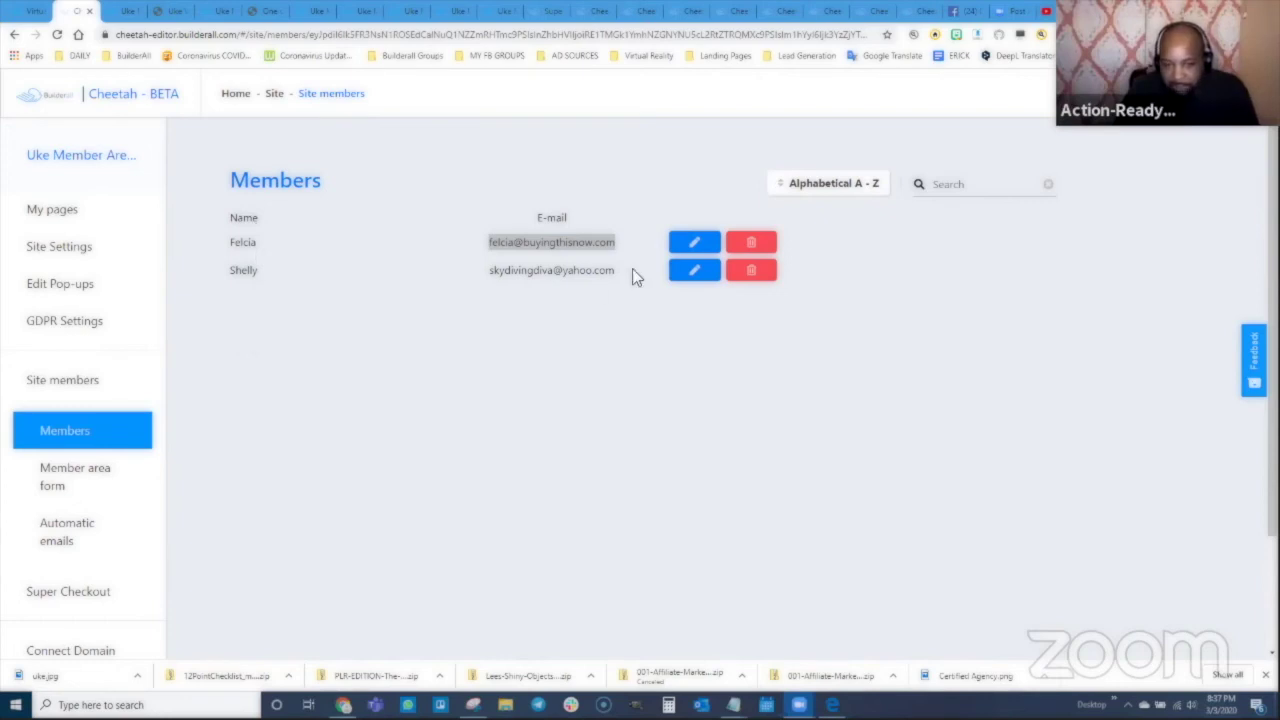
Step: Open the second member's edit settings to confirm Member Area 2 and Member Area 3 access
left_click(694, 276)
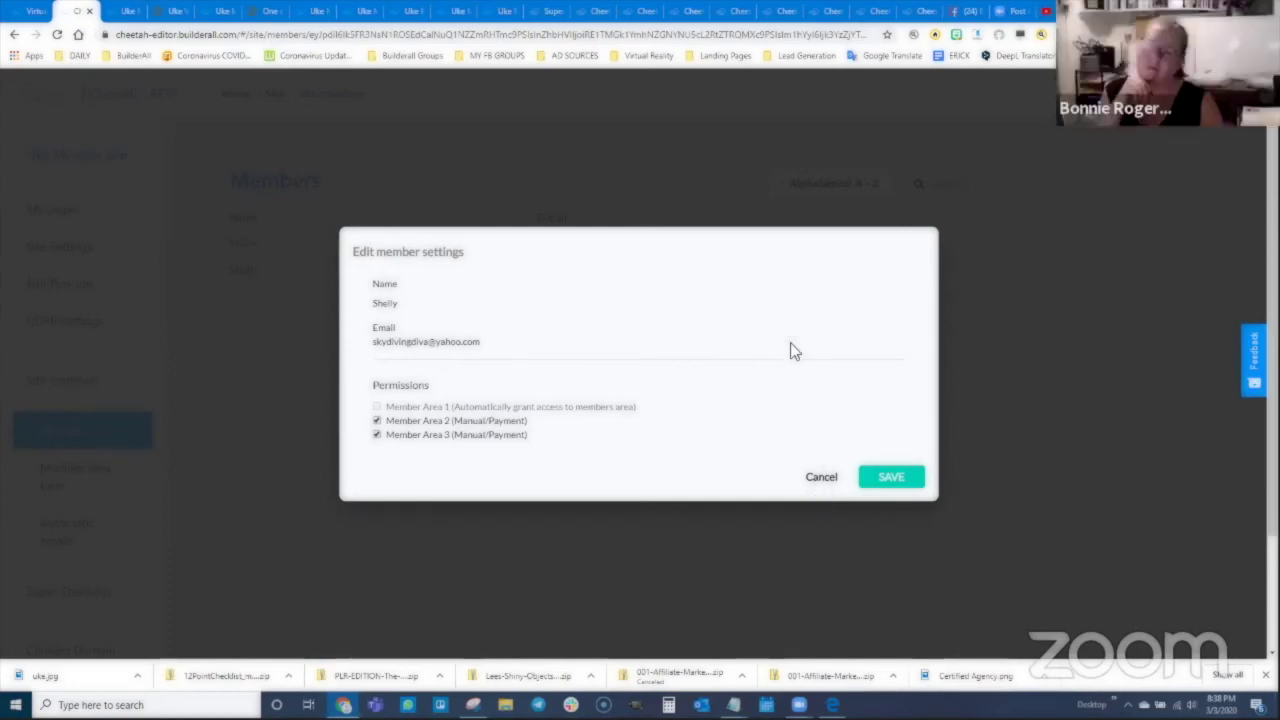
Step: Cancel the second member's edit settings without saving
left_click(830, 478)
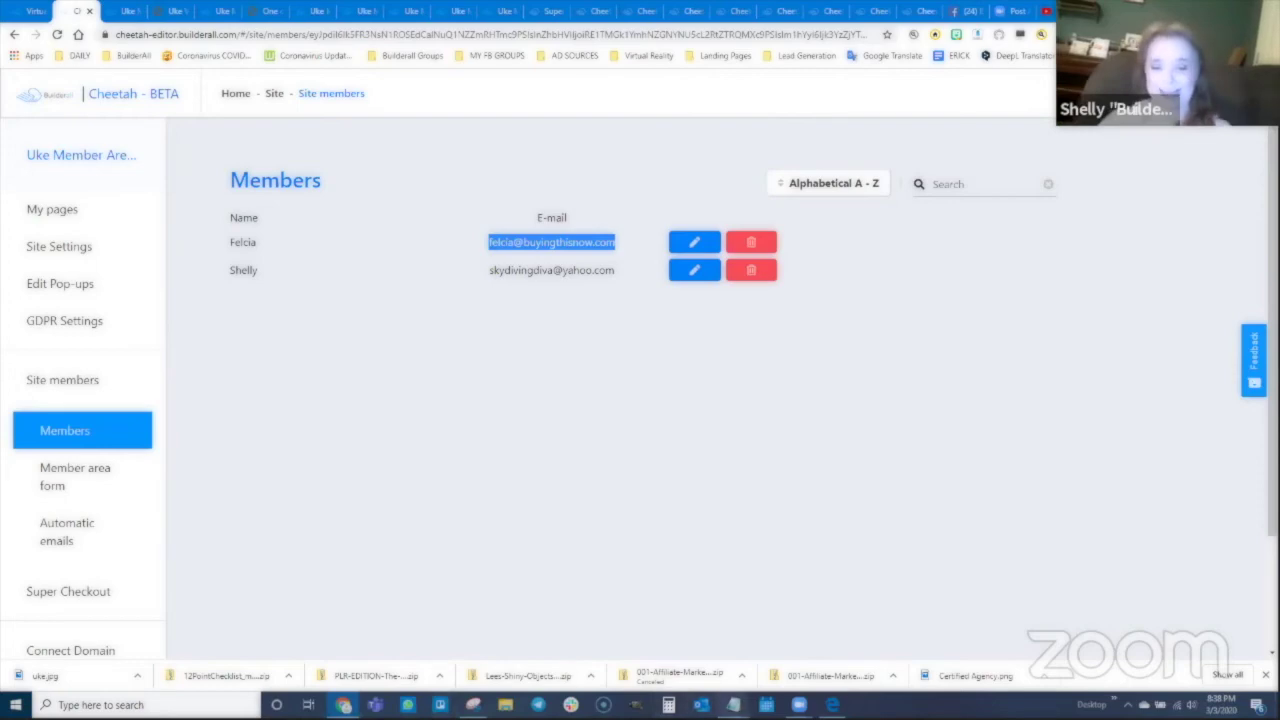
Step: Copy the Uke Video Training checkout link from the Notepad notes
left_click(733, 705)
left_click(793, 648)
left_click_drag(1083, 146, 733, 147)
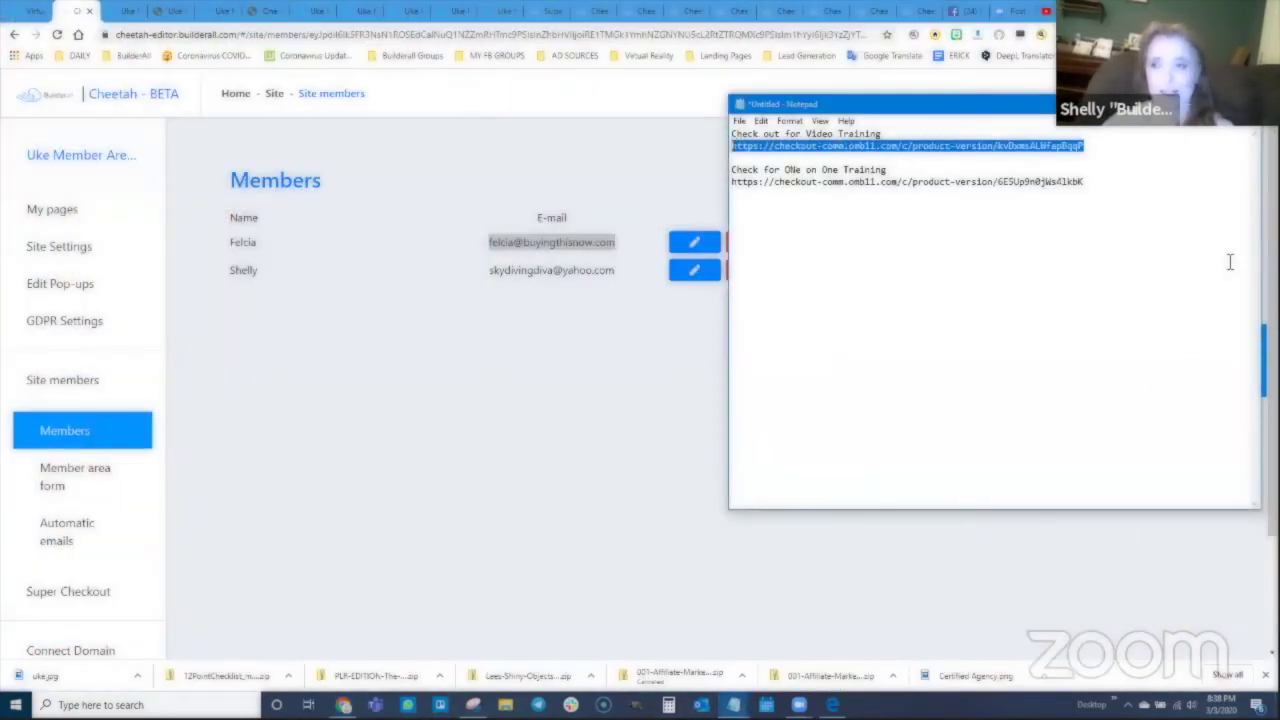
Step: Load the checkout link in a new Chrome tab and continue to the $0.05 payment step
left_click(1099, 11)
left_click(317, 35)
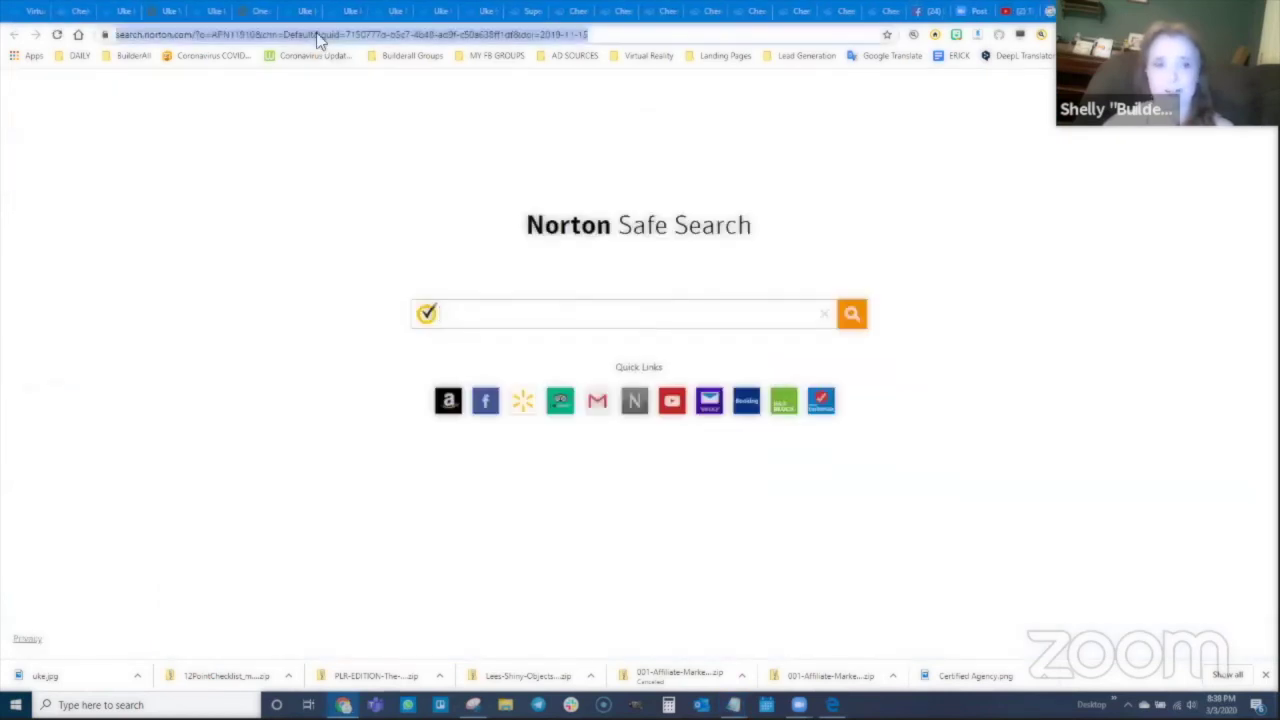
key("ctrl+v")
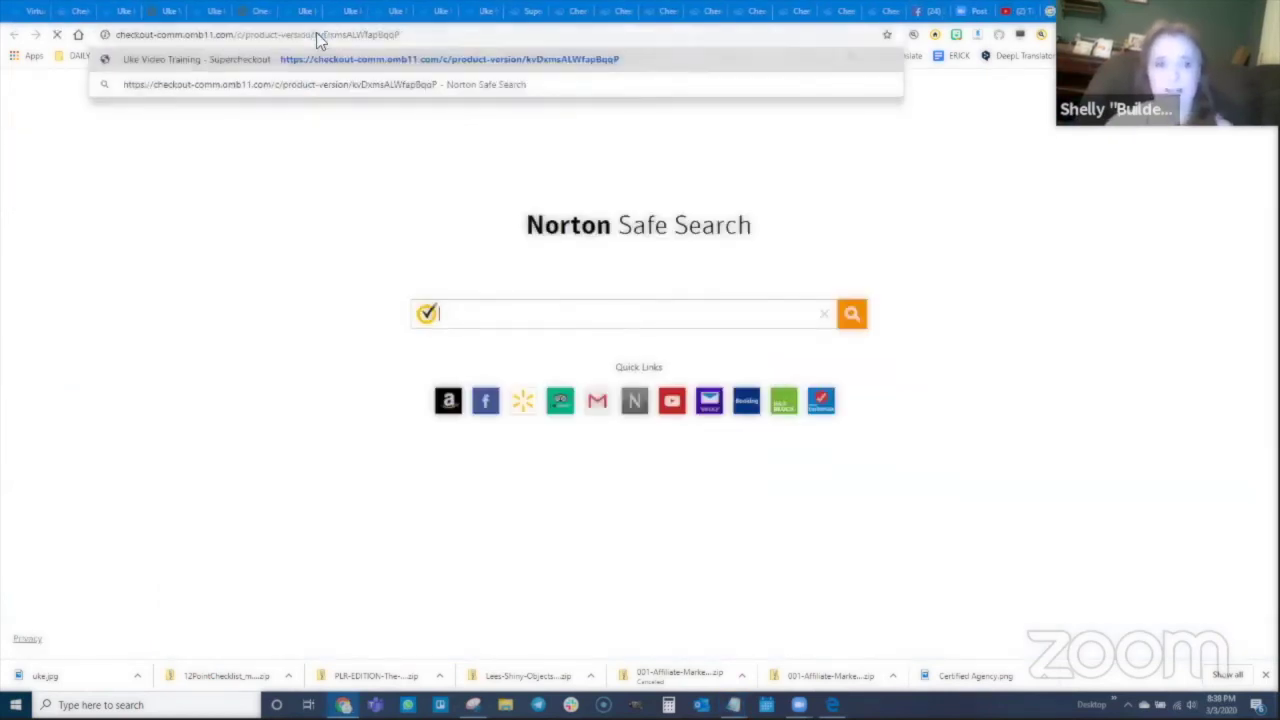
key("Return")
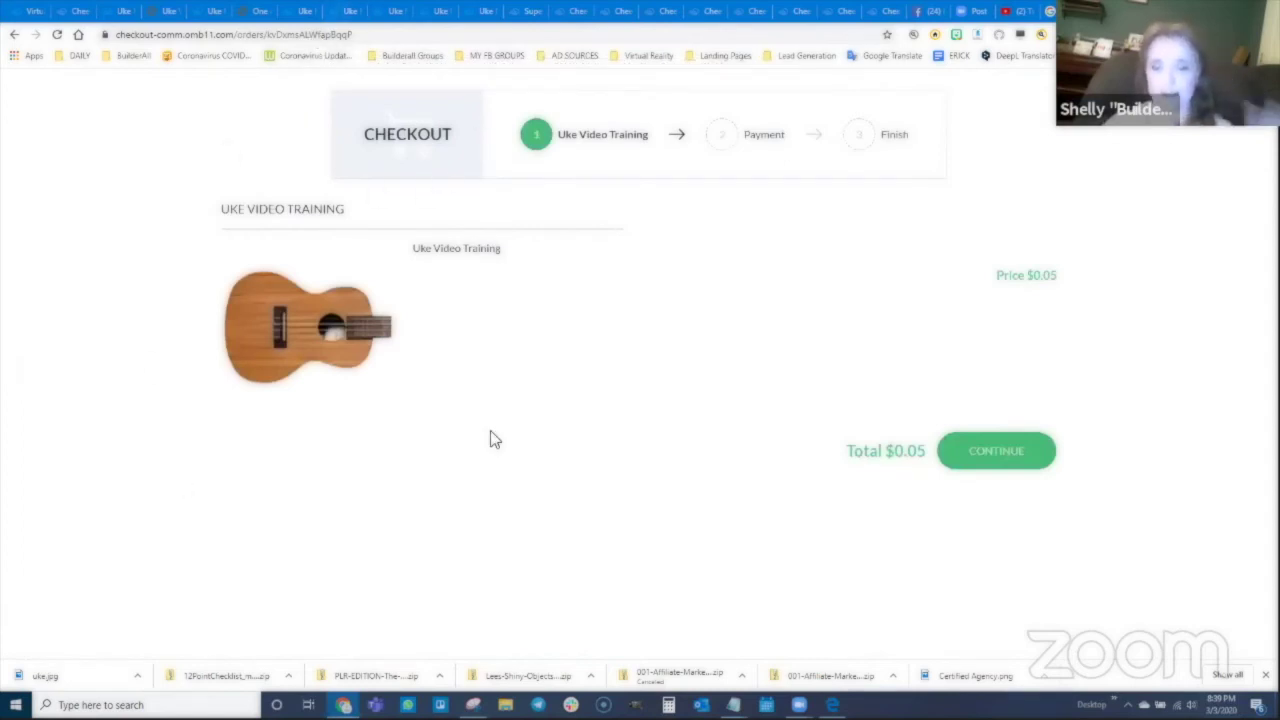
left_click(1005, 479)
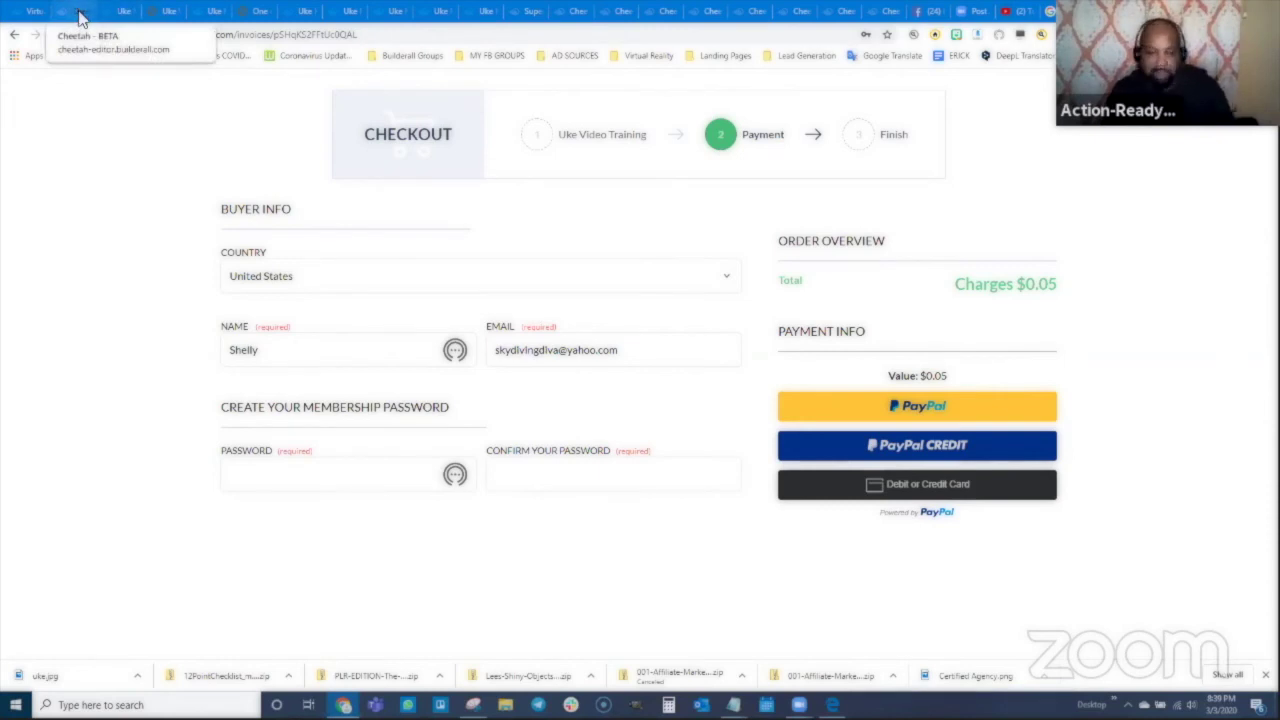
Step: From My pages, view the live HOME page, follow its offer to the Sales Page, then close it
left_click(80, 18)
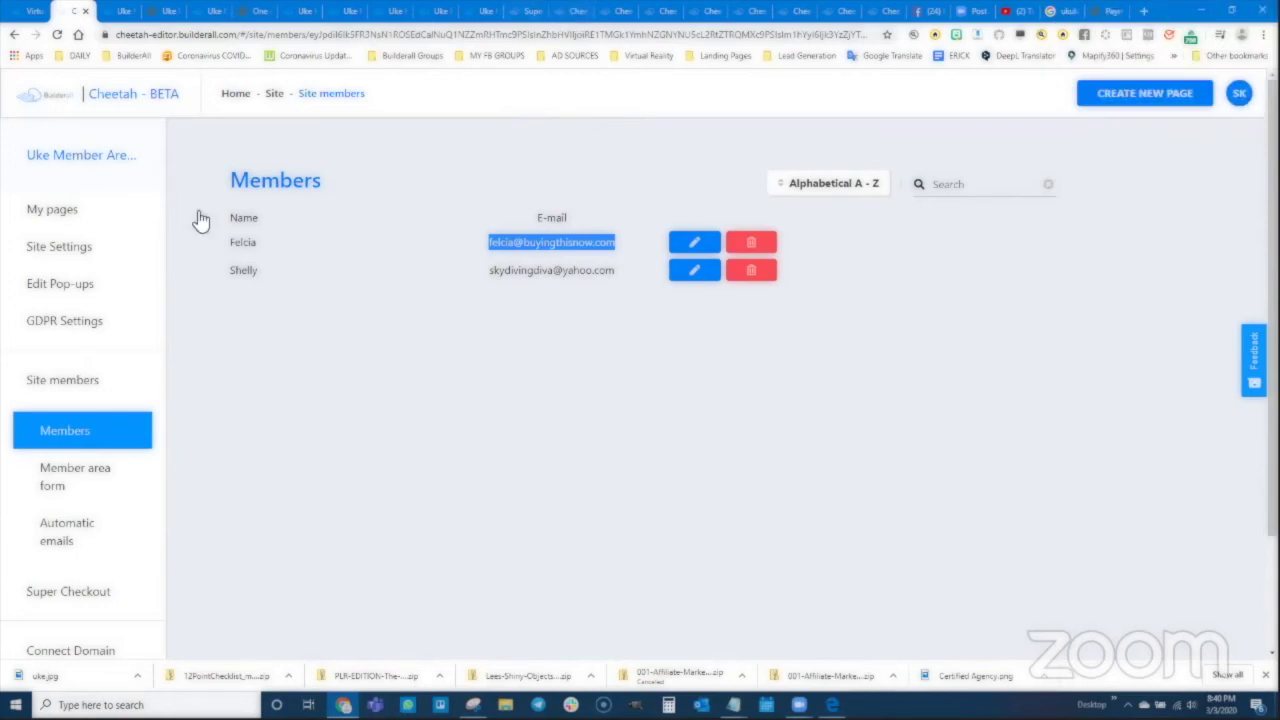
left_click(51, 209)
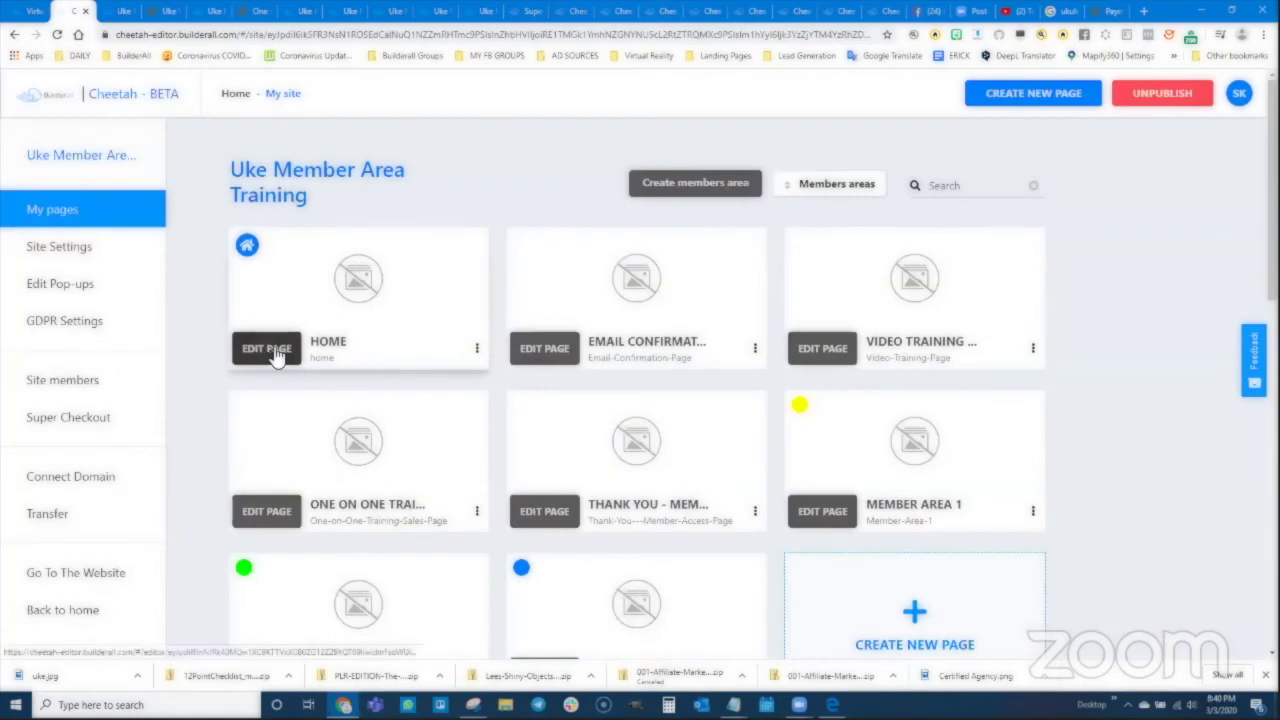
left_click(477, 349)
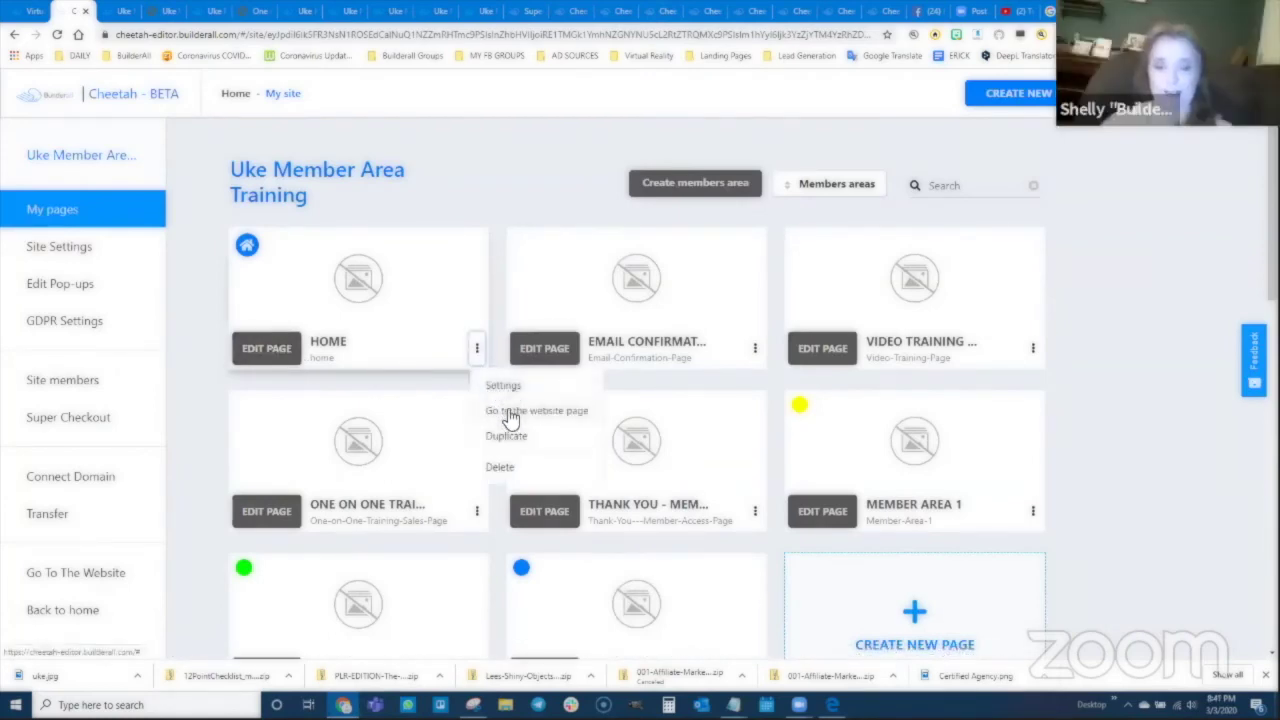
left_click(514, 410)
left_click(800, 257)
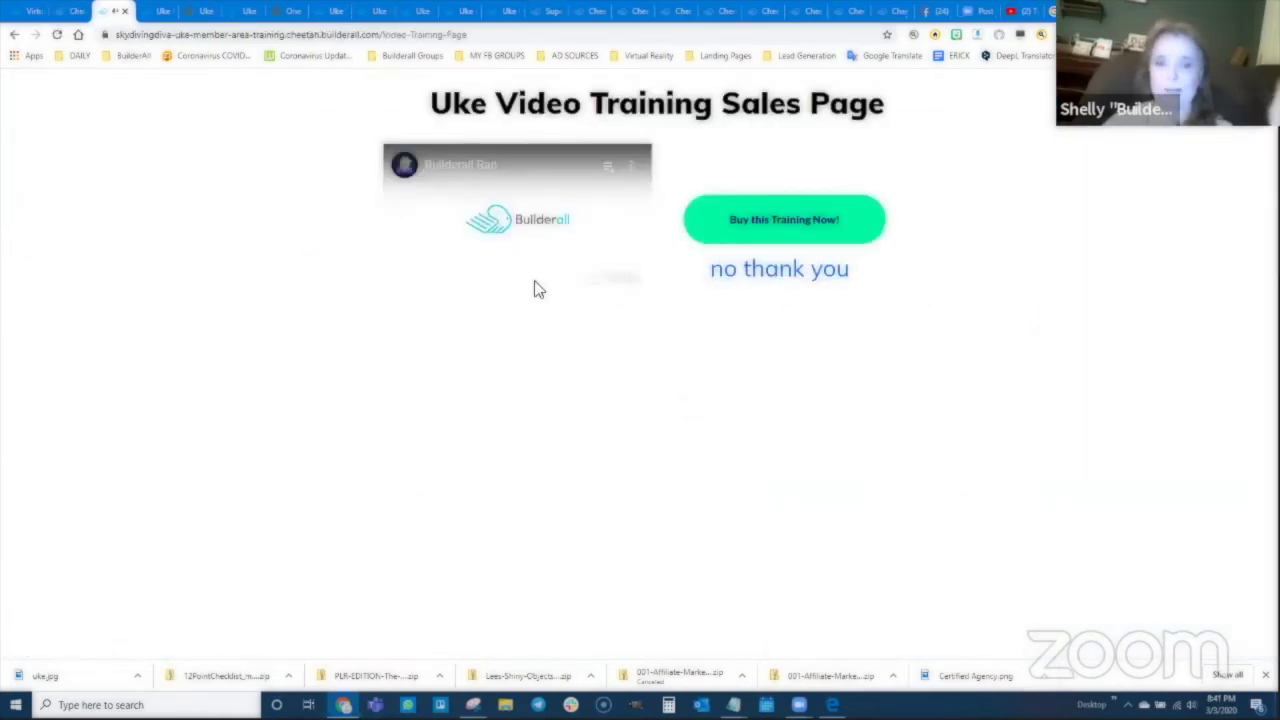
left_click(124, 11)
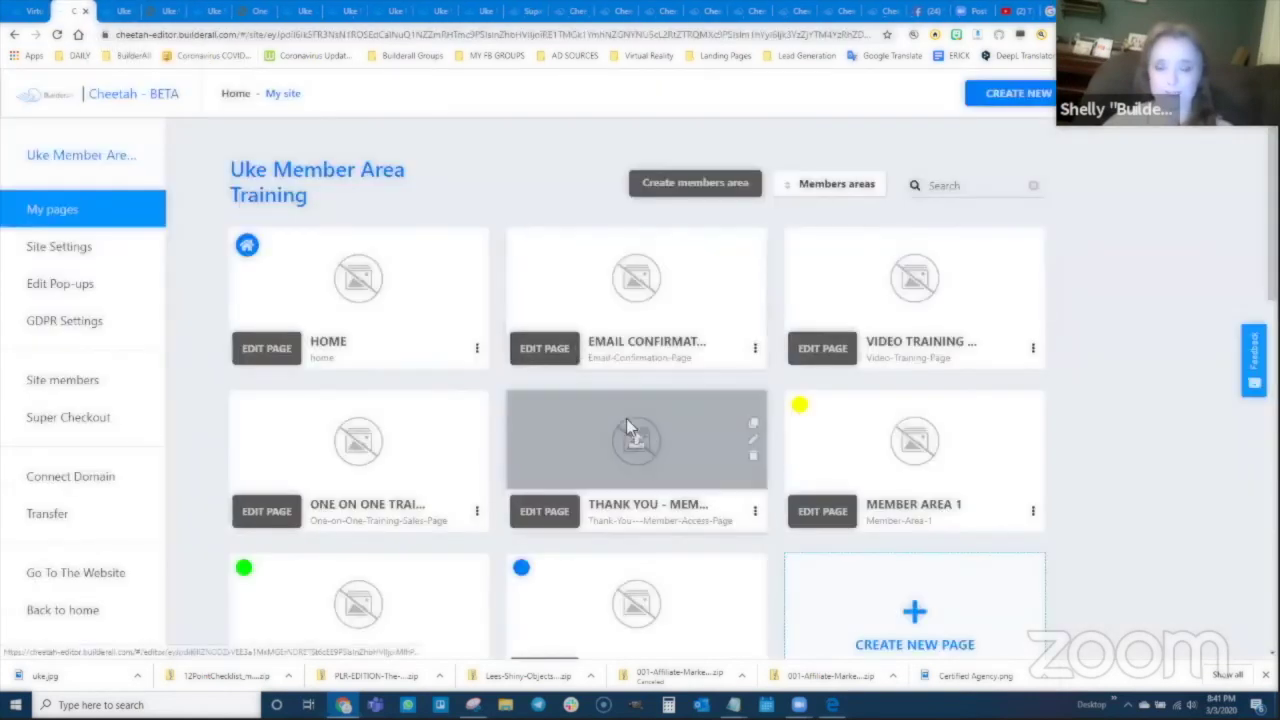